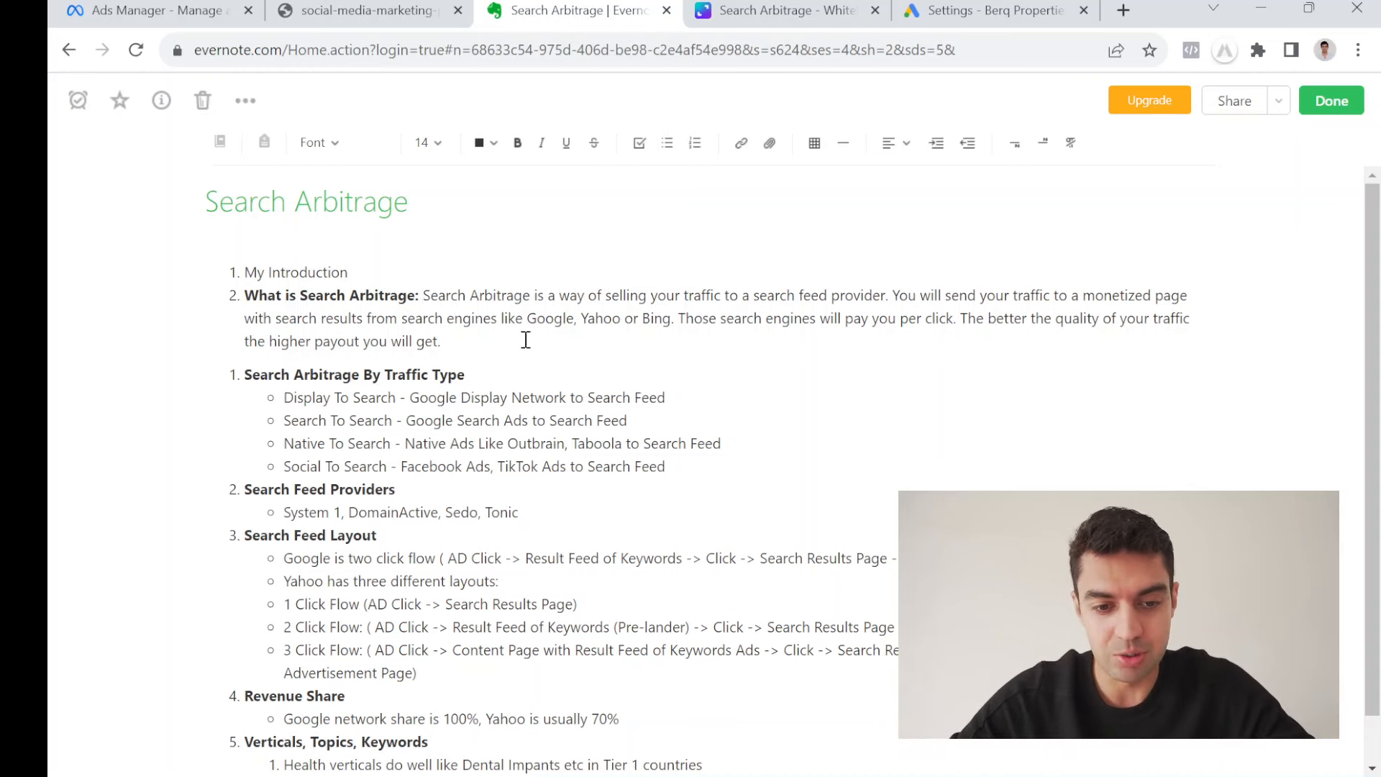
Review the Search Arbitrage definition in the Evernote note, and open the B2b Market Analysis results on the social media marketing page.
left_click_drag(462, 345, 419, 298)
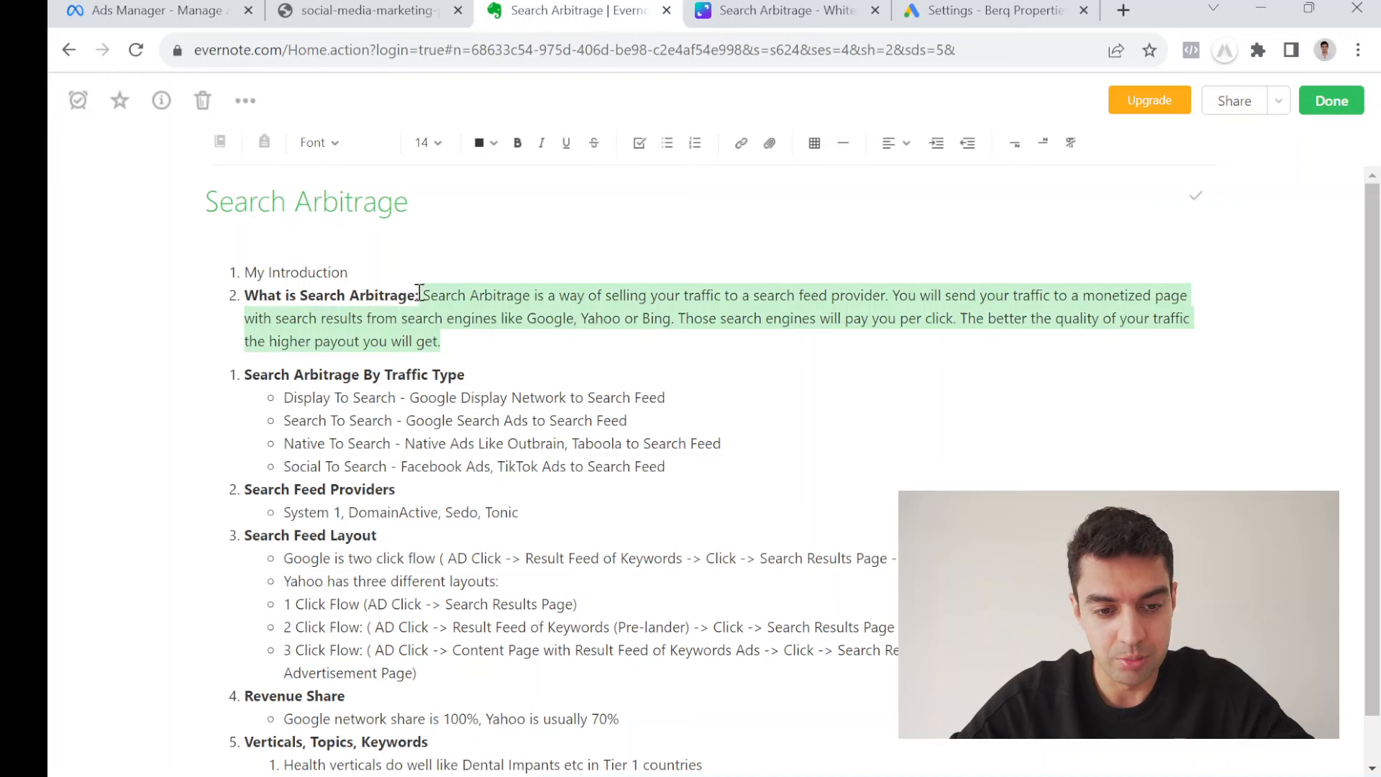
left_click(578, 349)
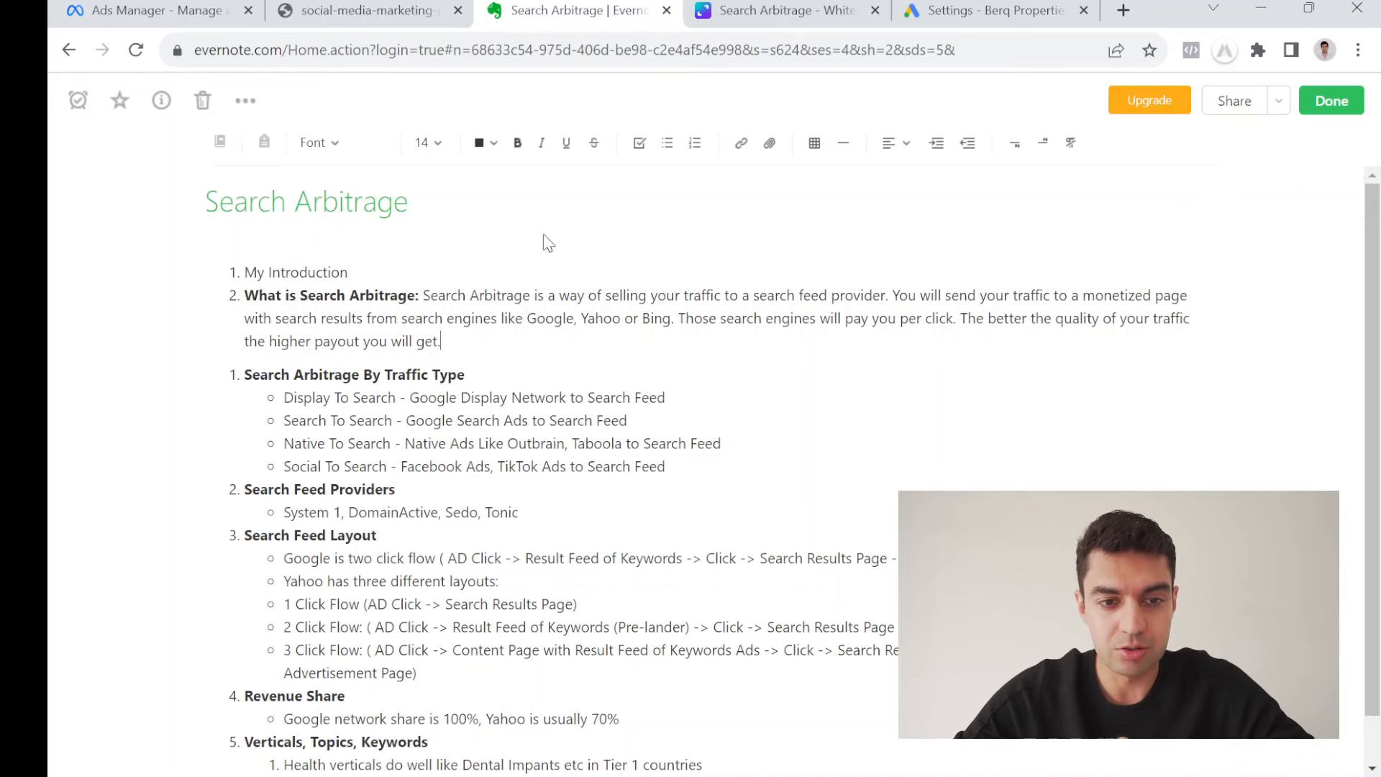
left_click(367, 10)
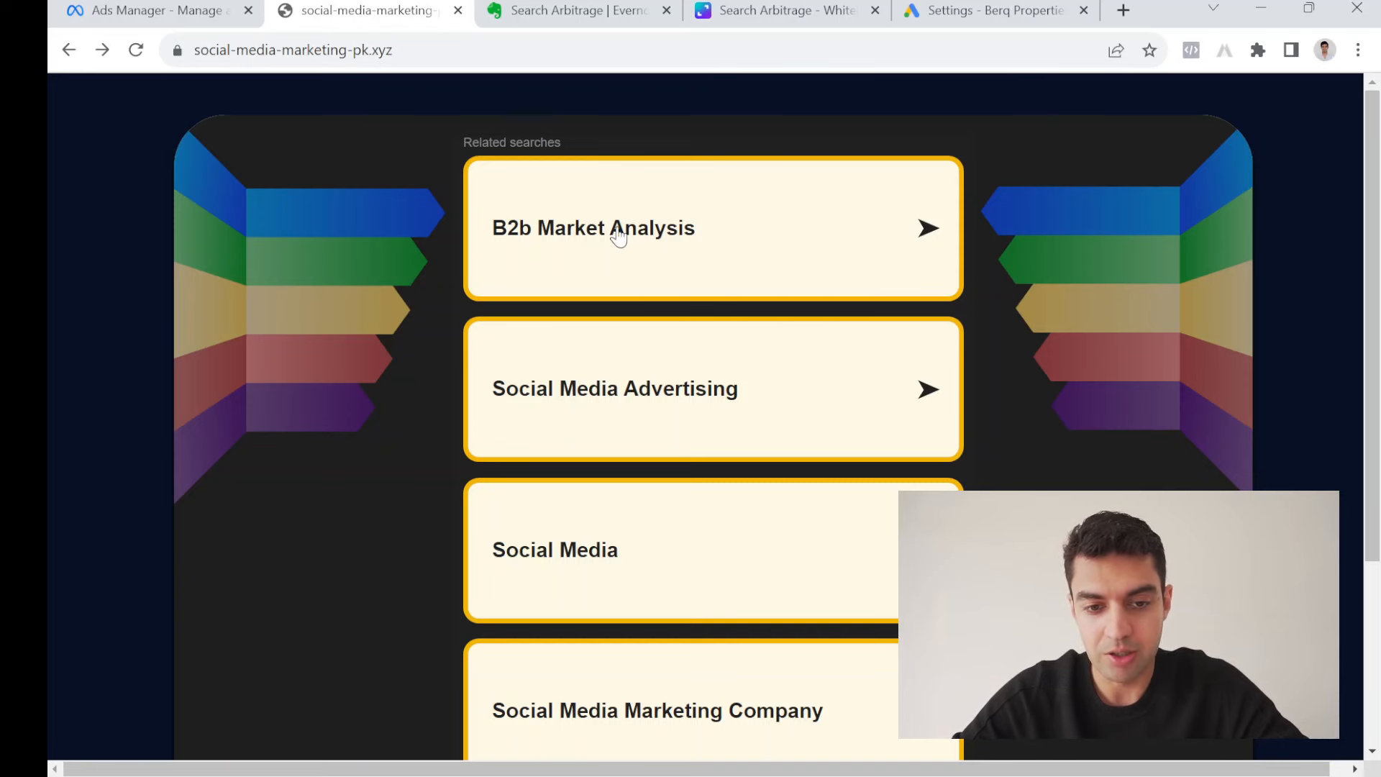
left_click(619, 236)
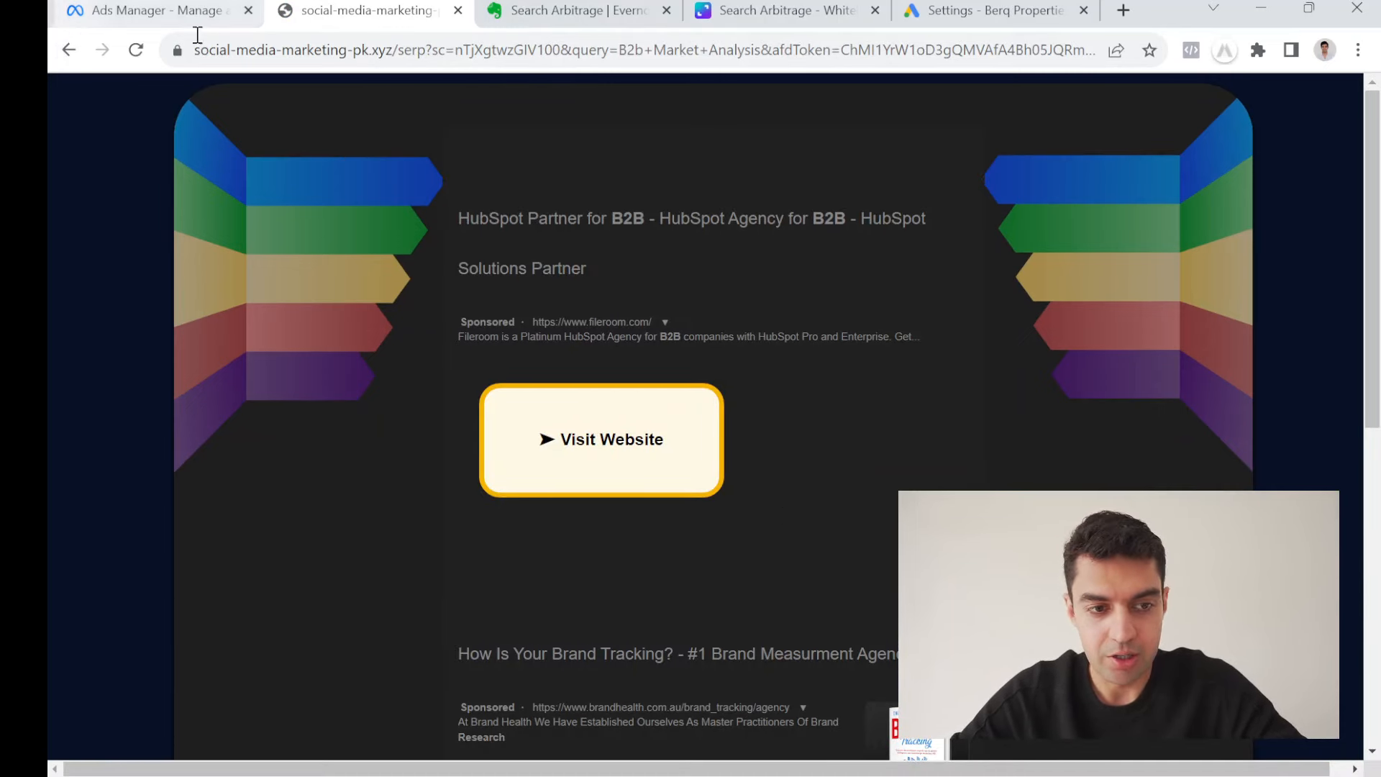
Compare the Google Ads campaign settings, the sponsored results and the note, and return the marketing page to its related searches.
left_click(985, 10)
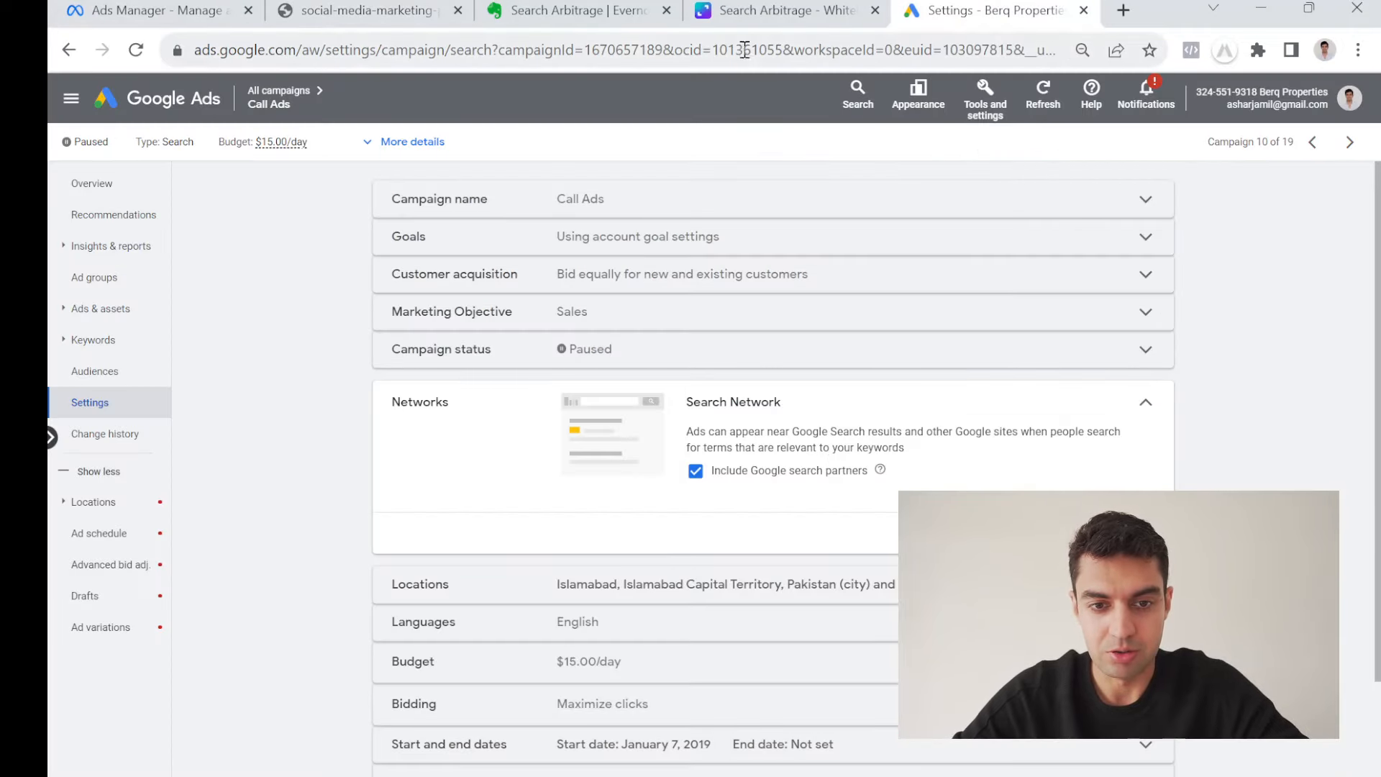
left_click(363, 10)
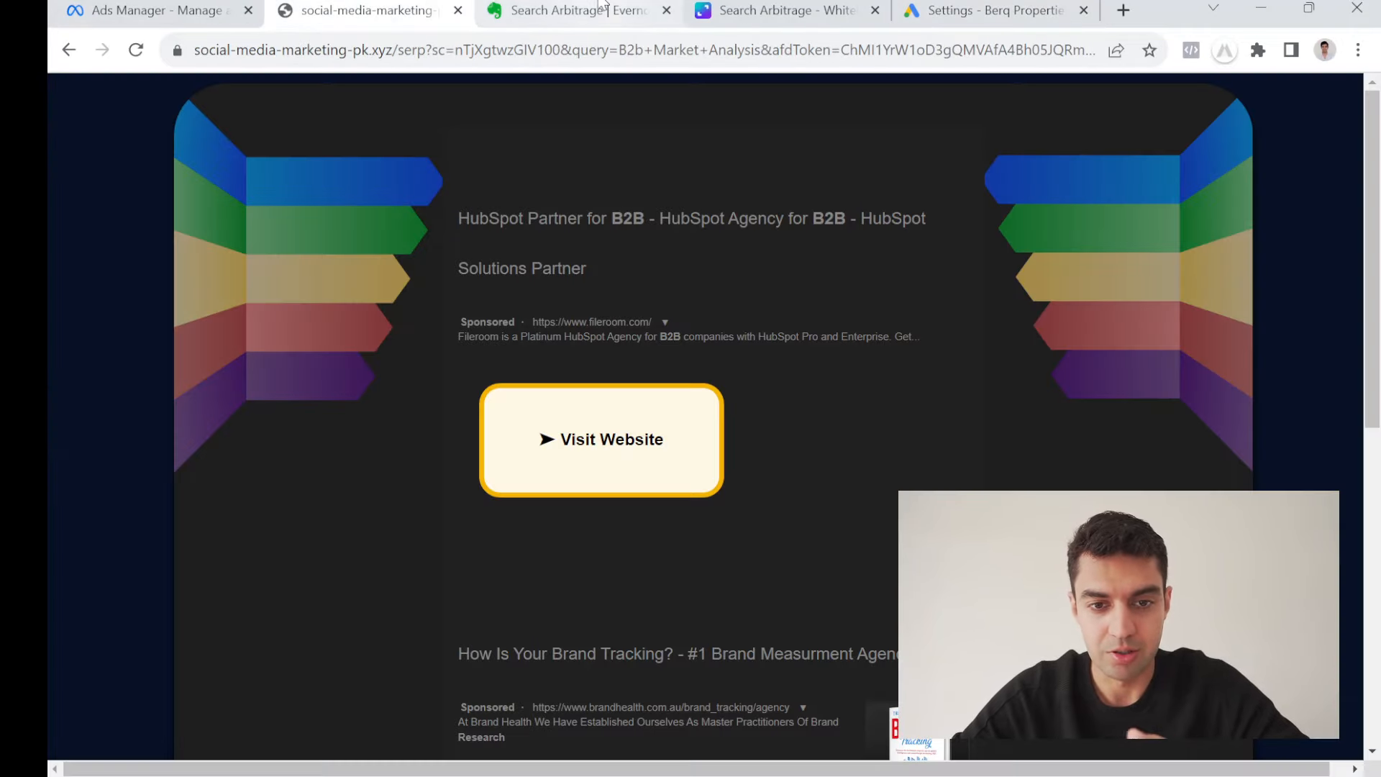
left_click(602, 8)
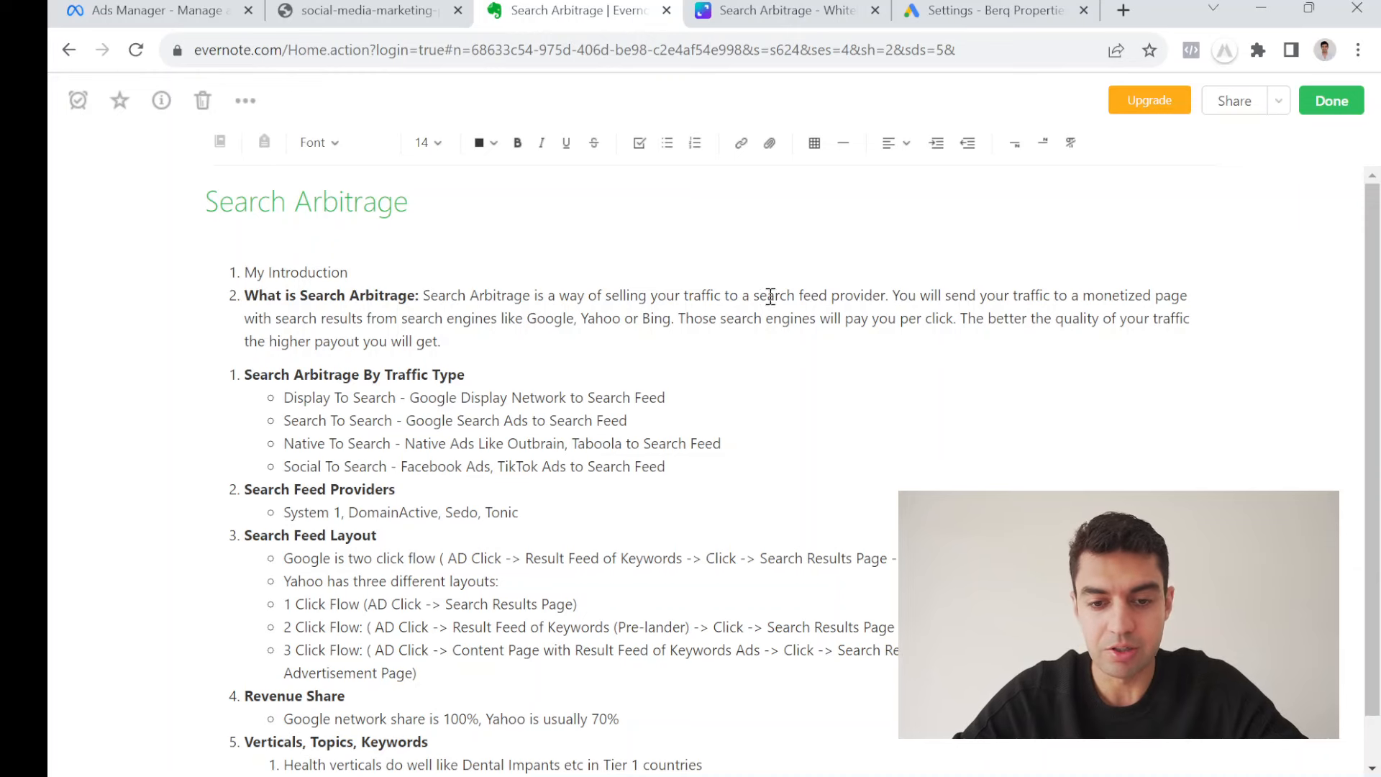
left_click(361, 8)
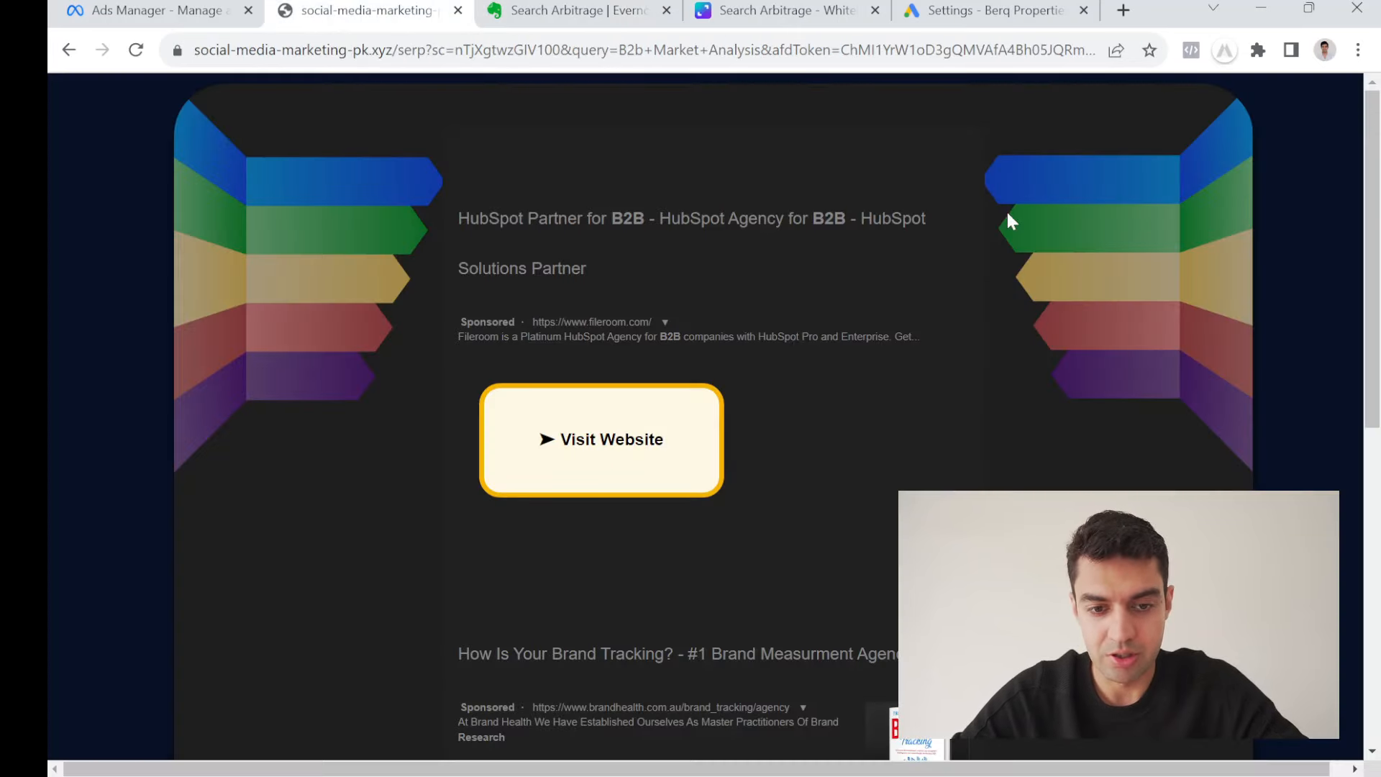
left_click(68, 49)
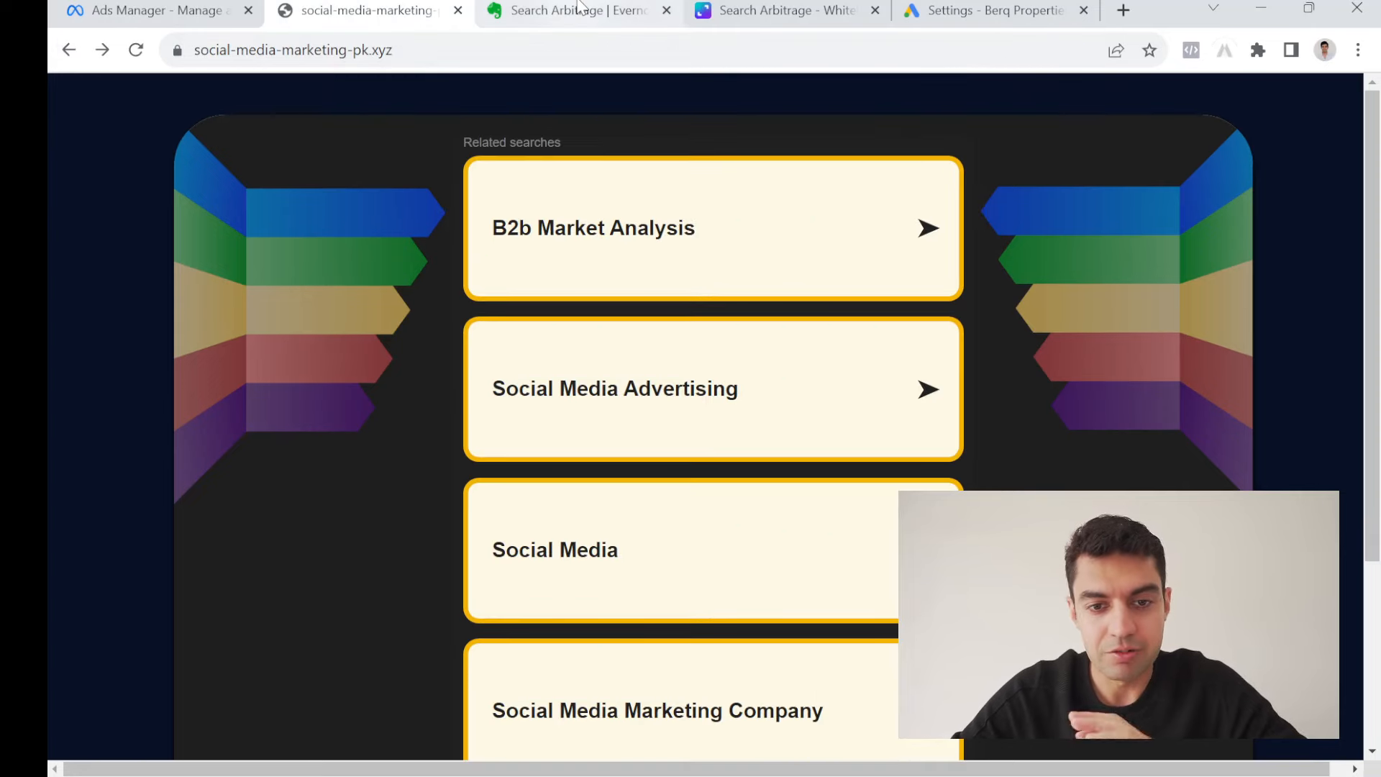
Check the note's definition against the related searches page, and highlight the note's Search Arbitrage By Traffic Type section.
left_click(580, 8)
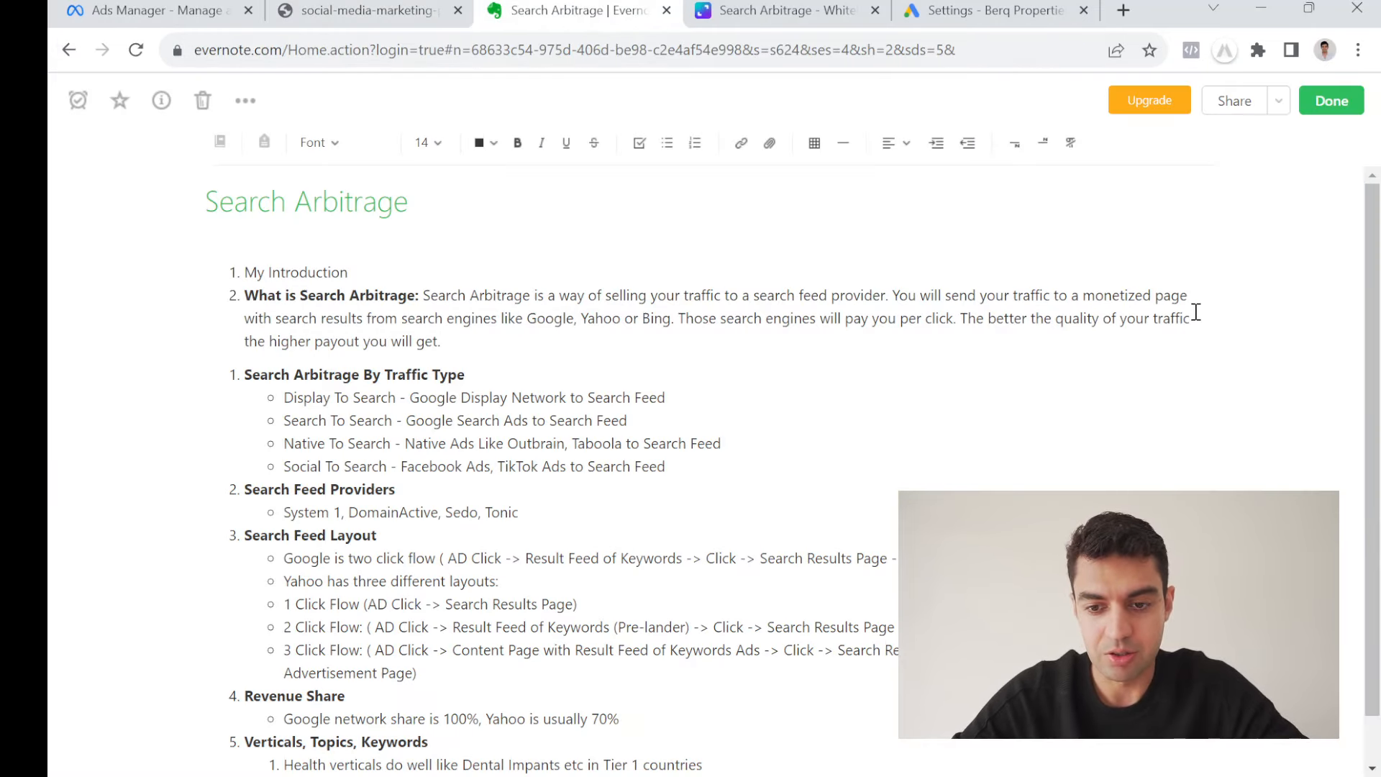
left_click(379, 8)
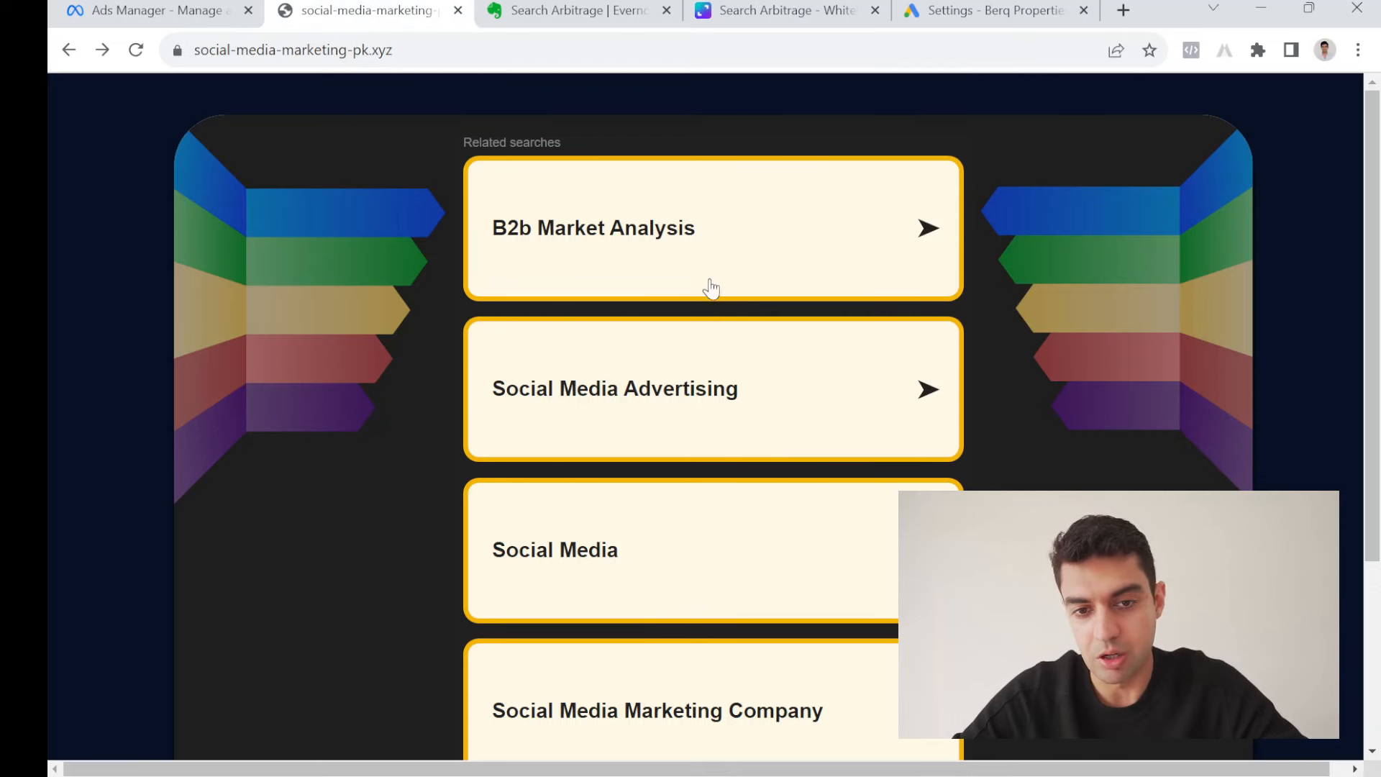
left_click(632, 8)
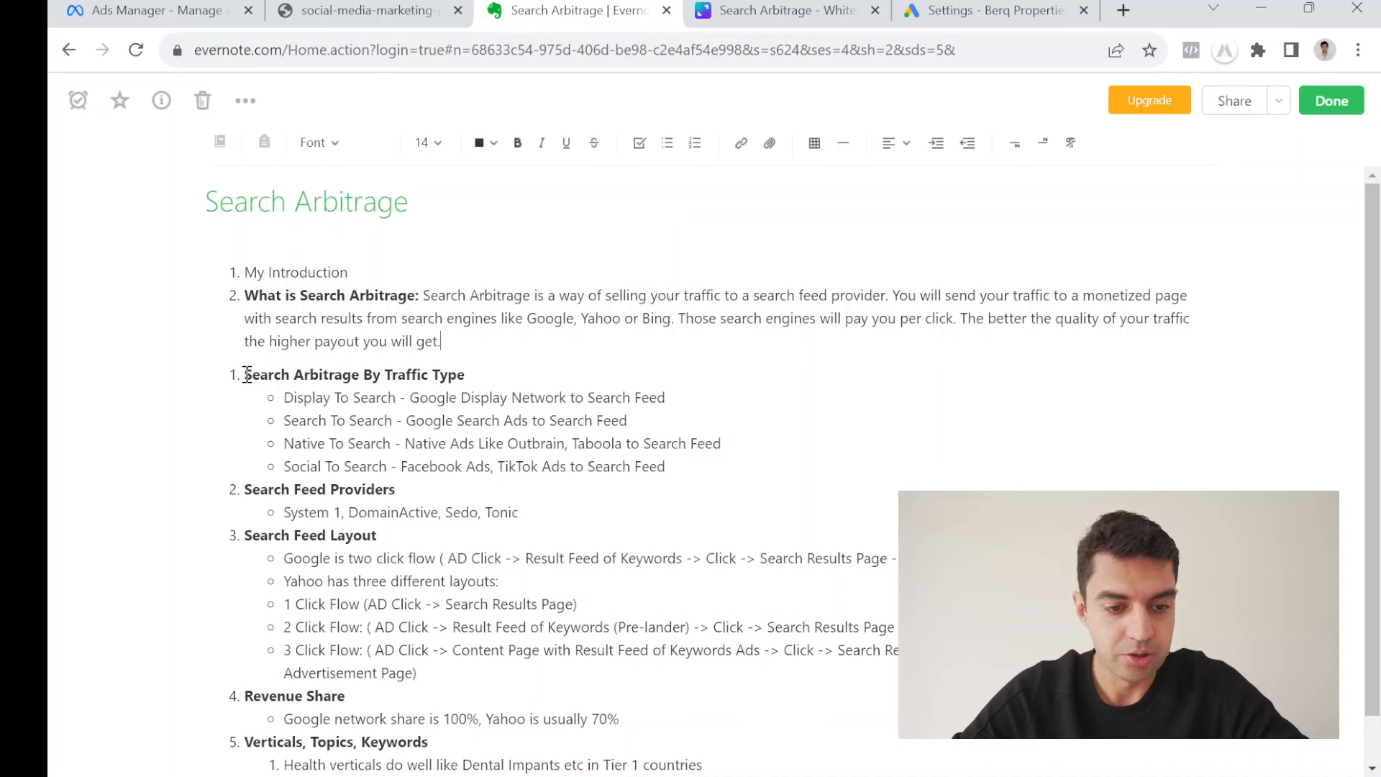
left_click_drag(246, 374, 667, 467)
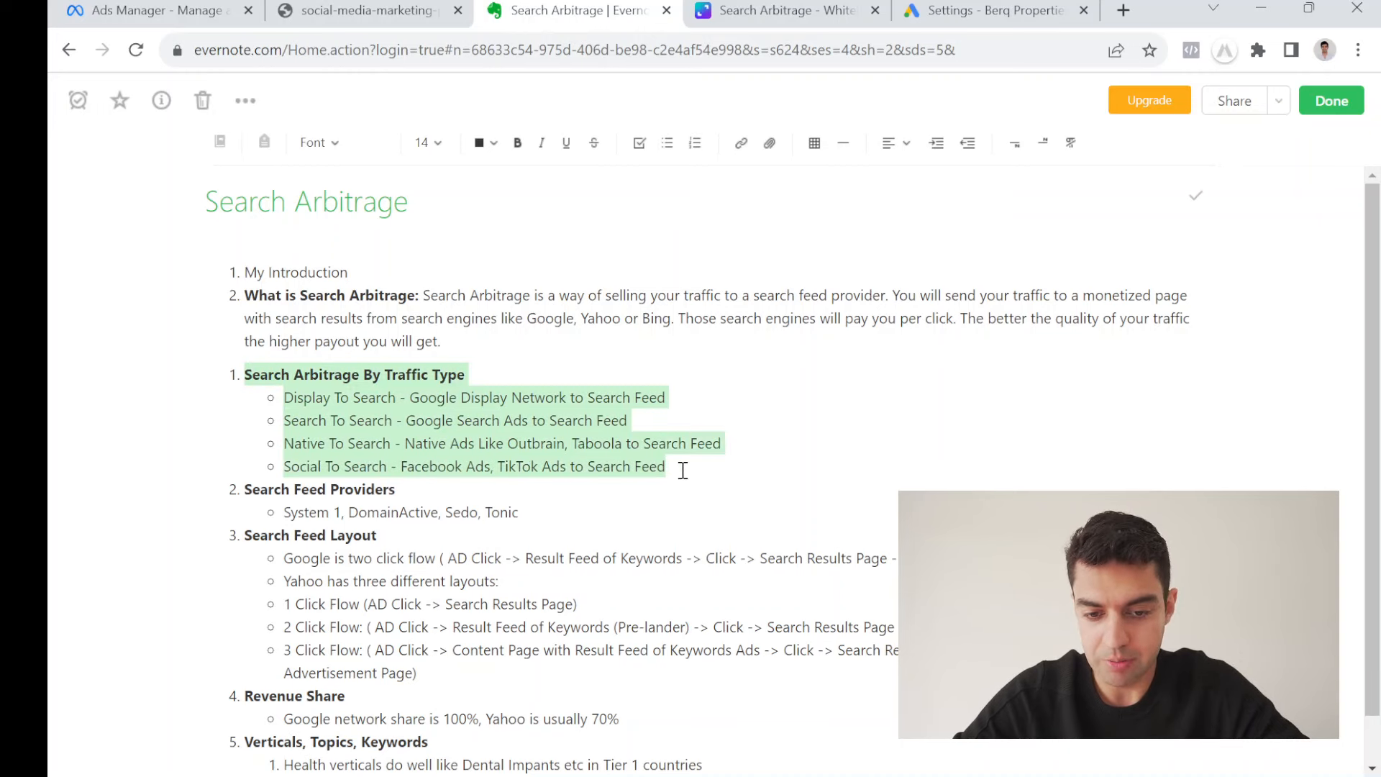
left_click(683, 470)
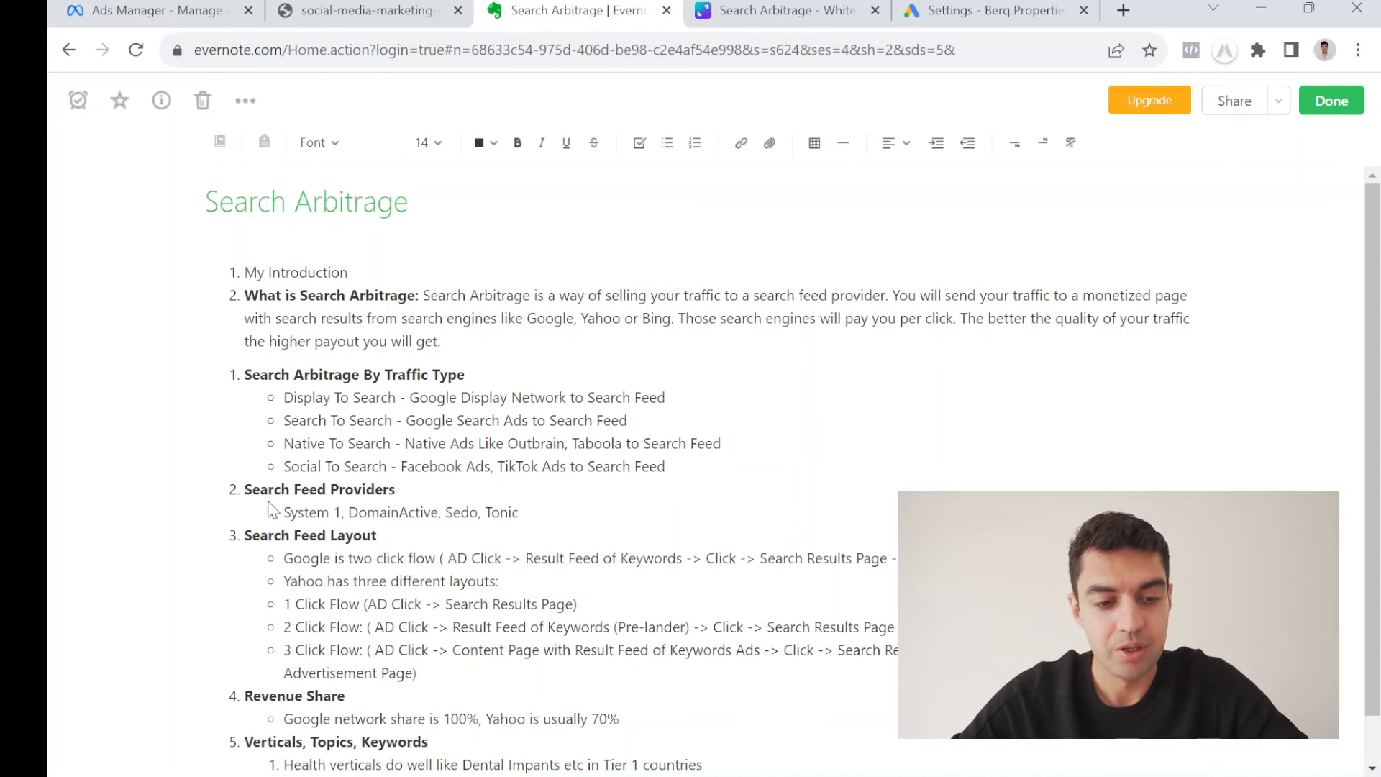
Open the privacy policy of the social media marketing page and highlight the company name System1 in its first paragraph.
left_click(374, 10)
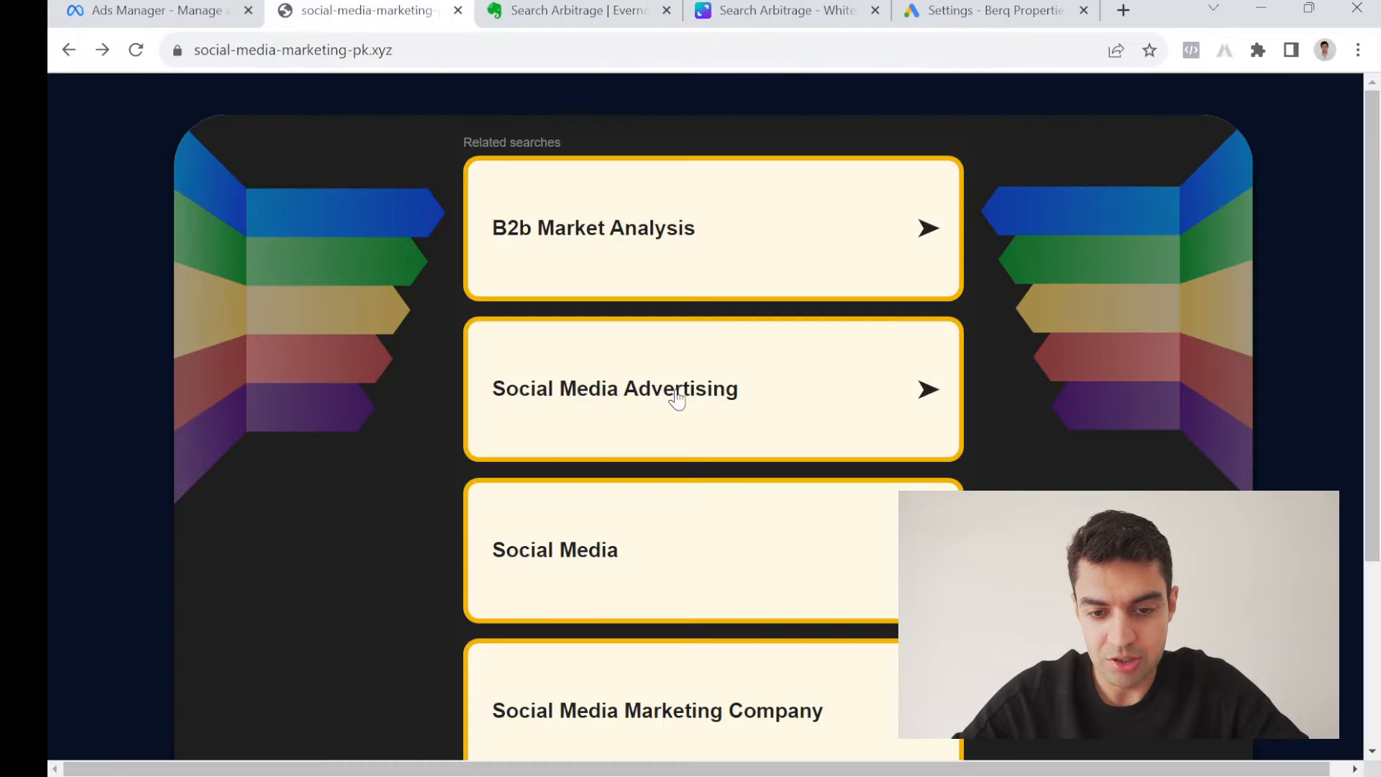
scroll(548, 429, "down", 3)
left_click(703, 749)
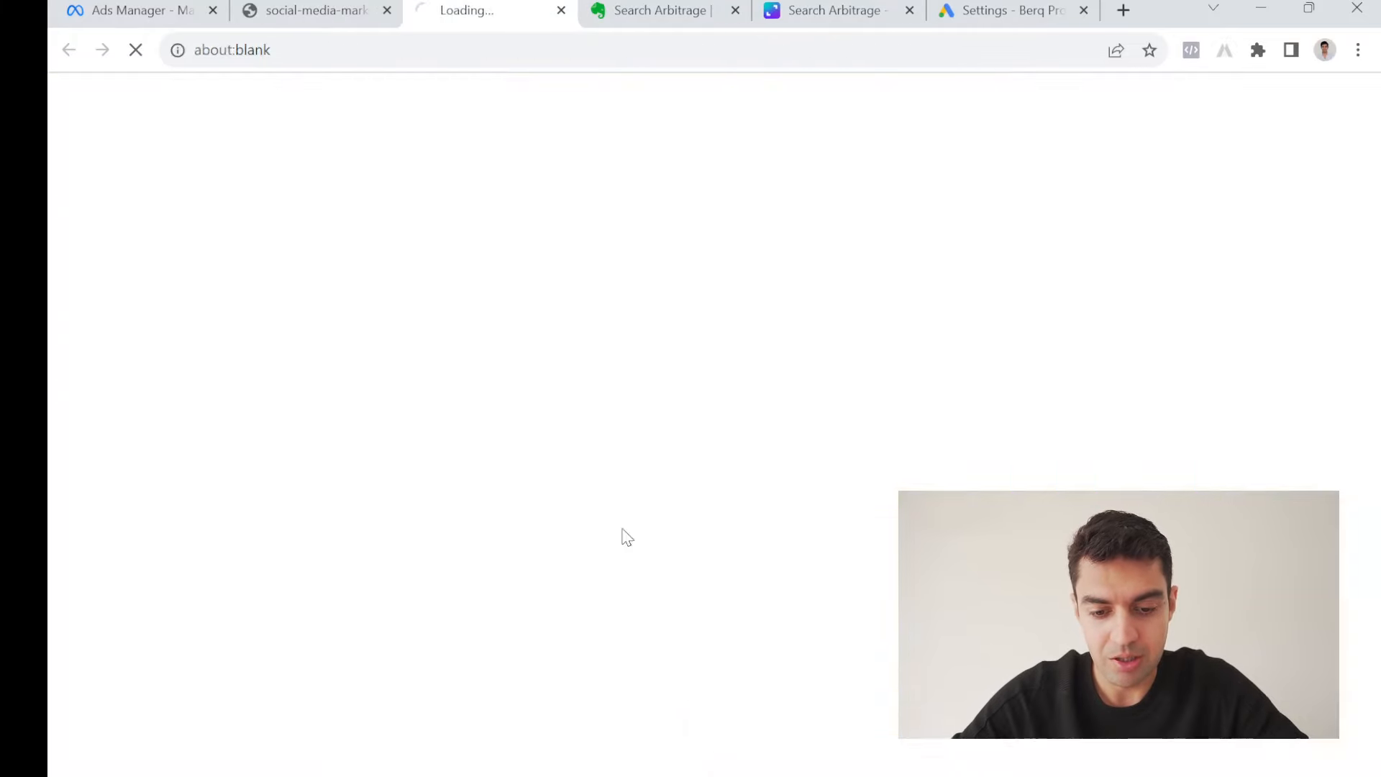
left_click_drag(262, 224, 318, 227)
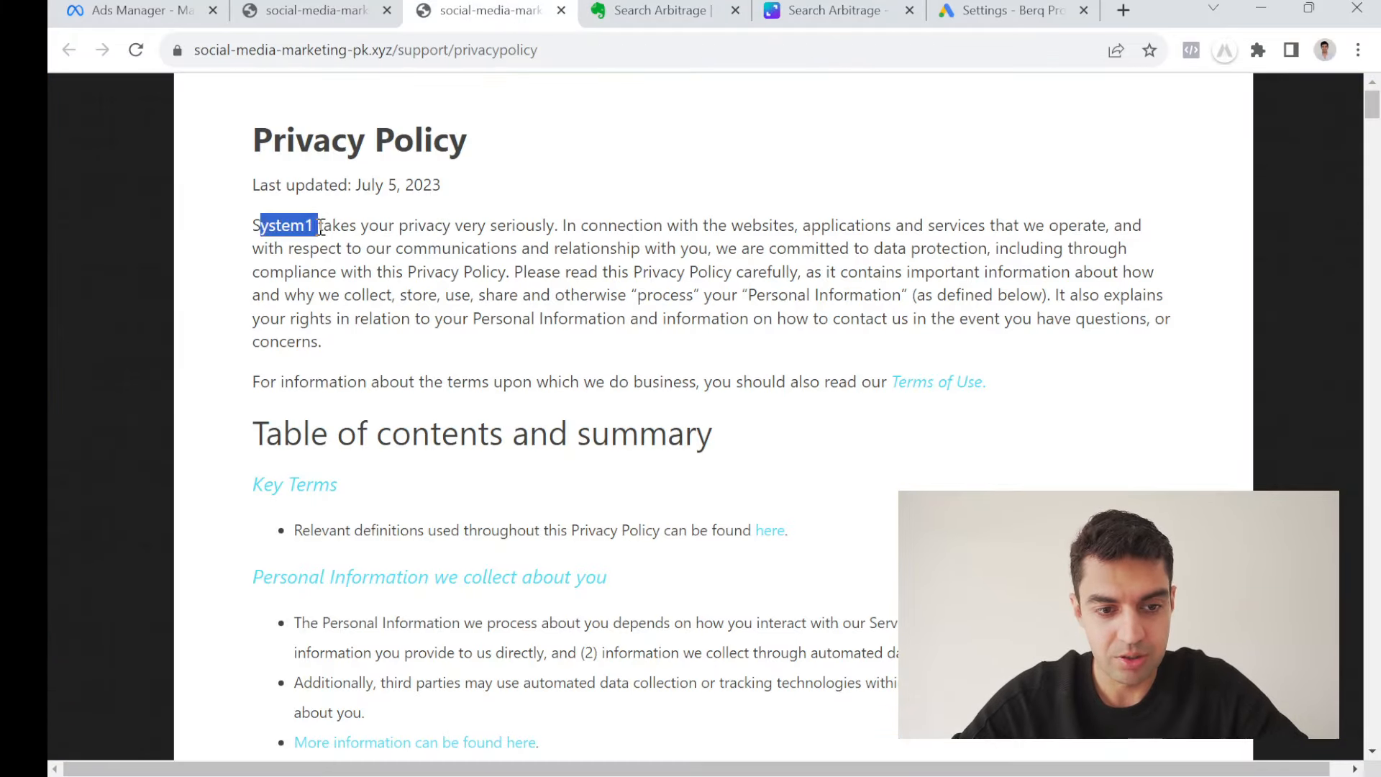
Highlight the providers System 1, DomainActive, Sedo and Tonic in the note, and look over the related searches page again.
left_click(360, 10)
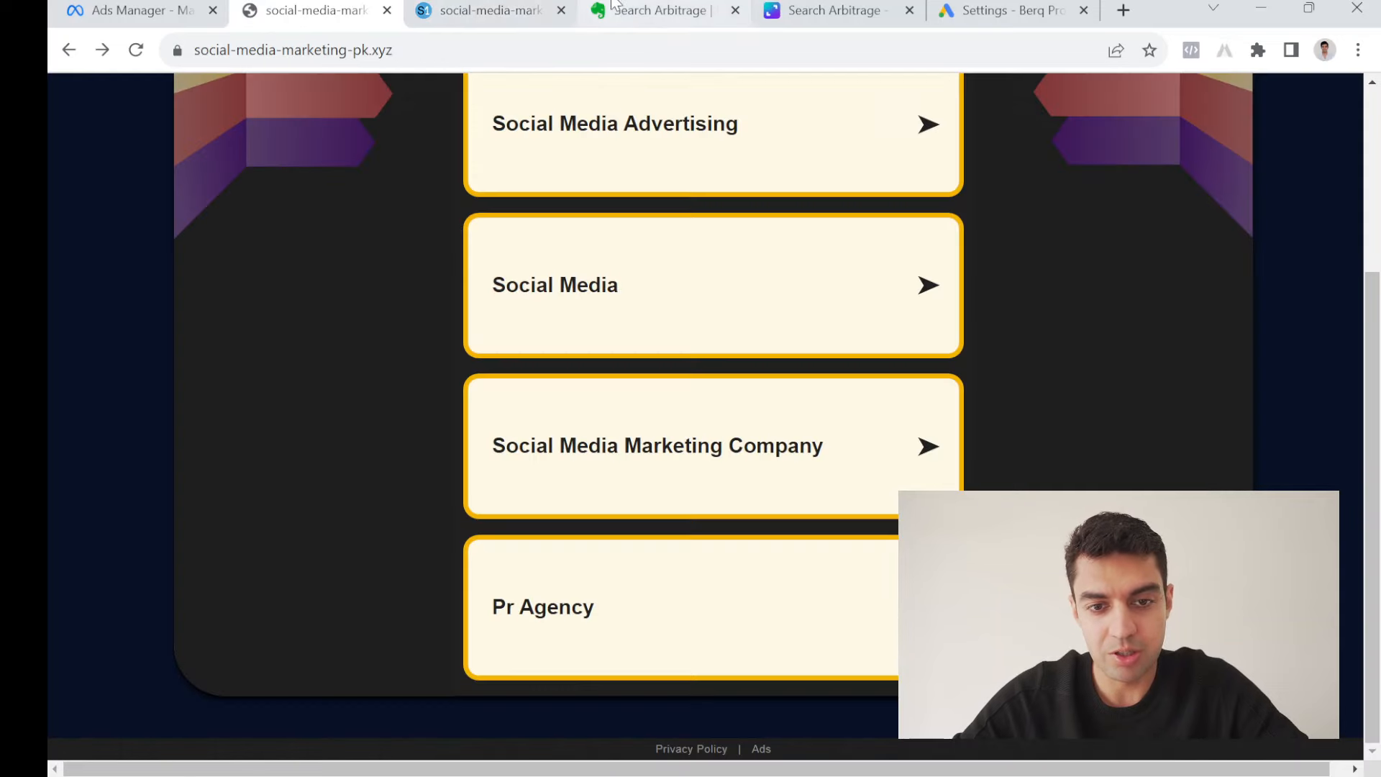
left_click(647, 10)
left_click_drag(281, 512, 561, 511)
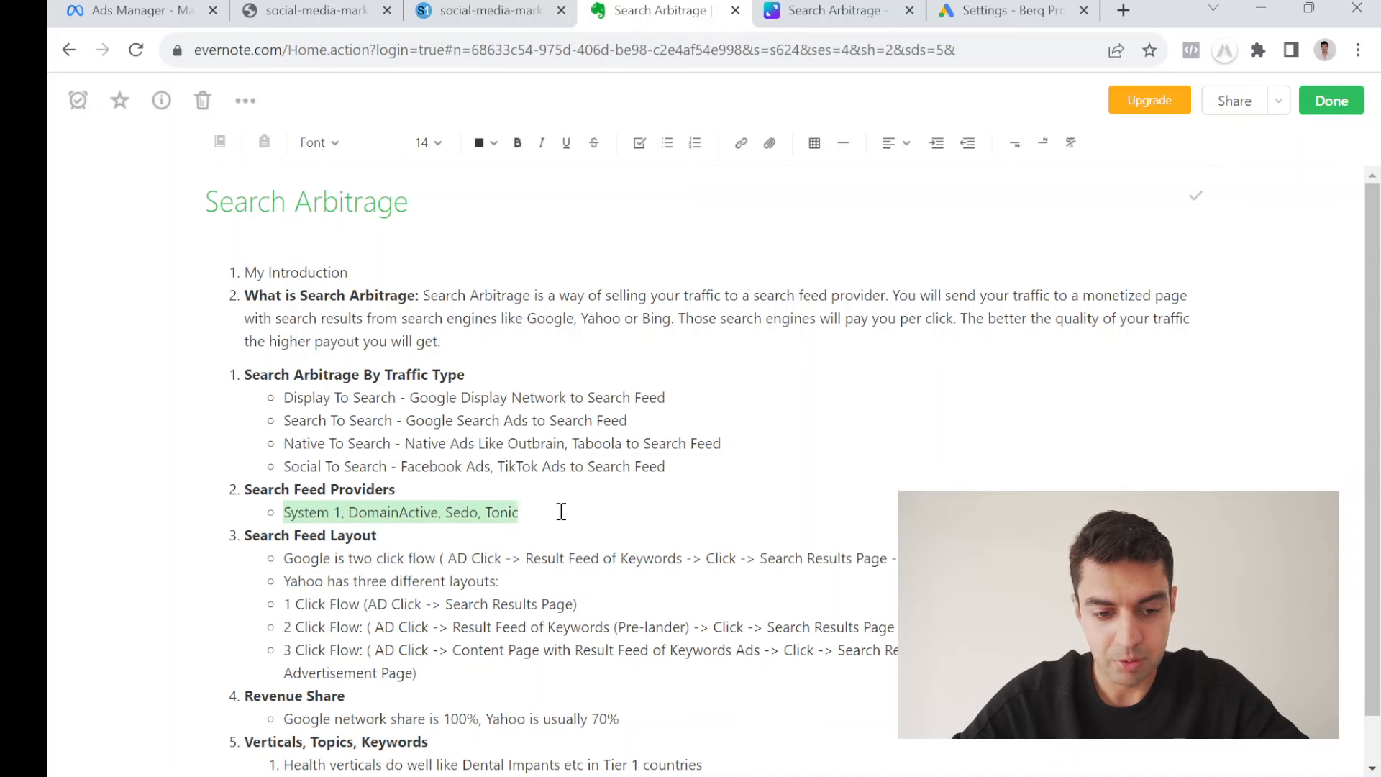
left_click(562, 511)
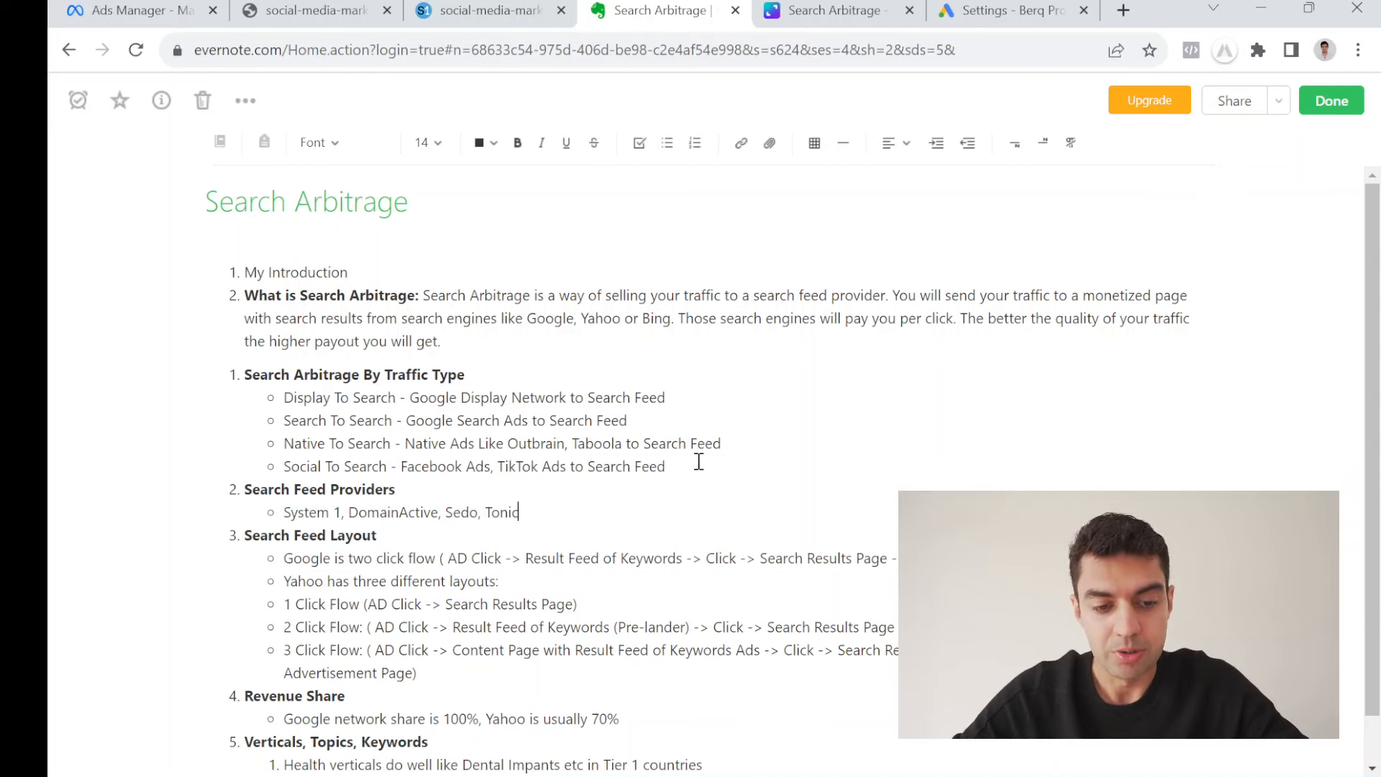
left_click_drag(517, 511, 281, 512)
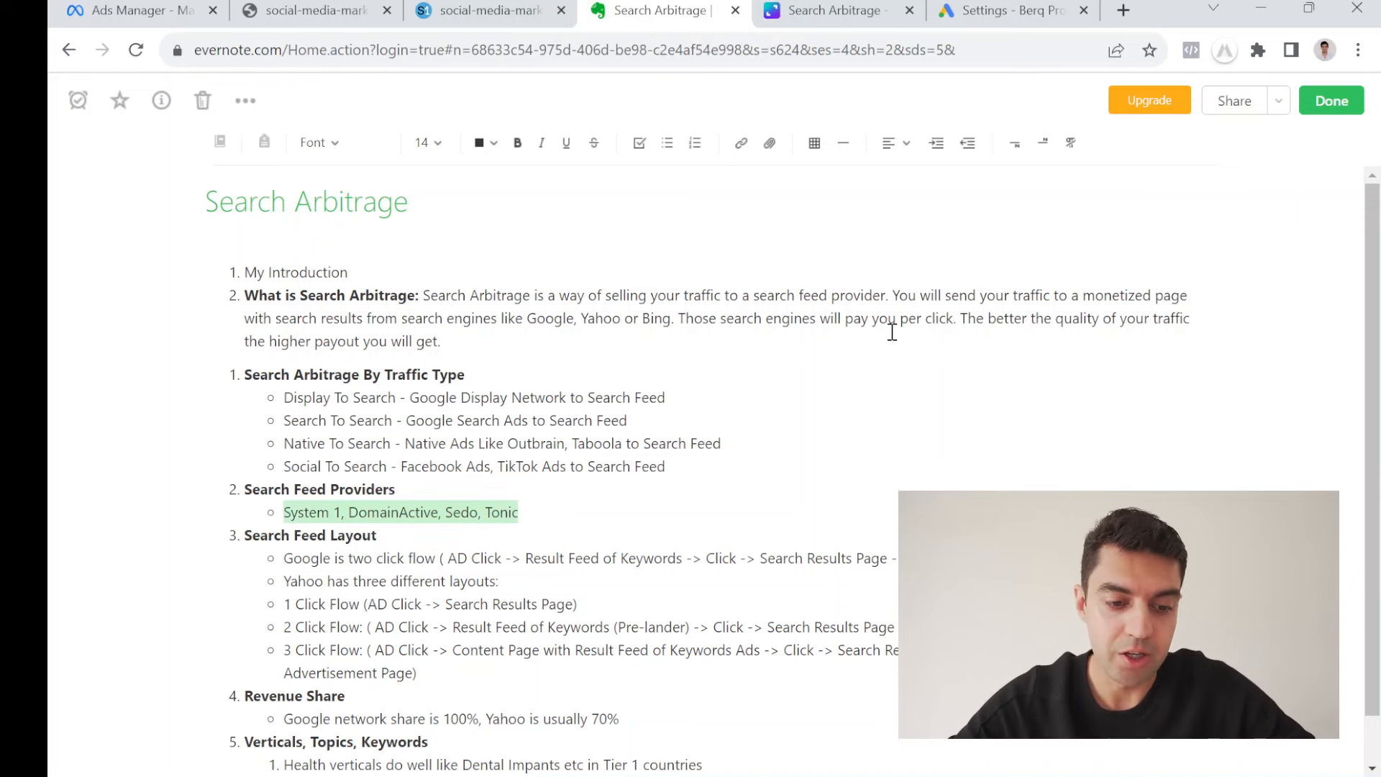
left_click(309, 10)
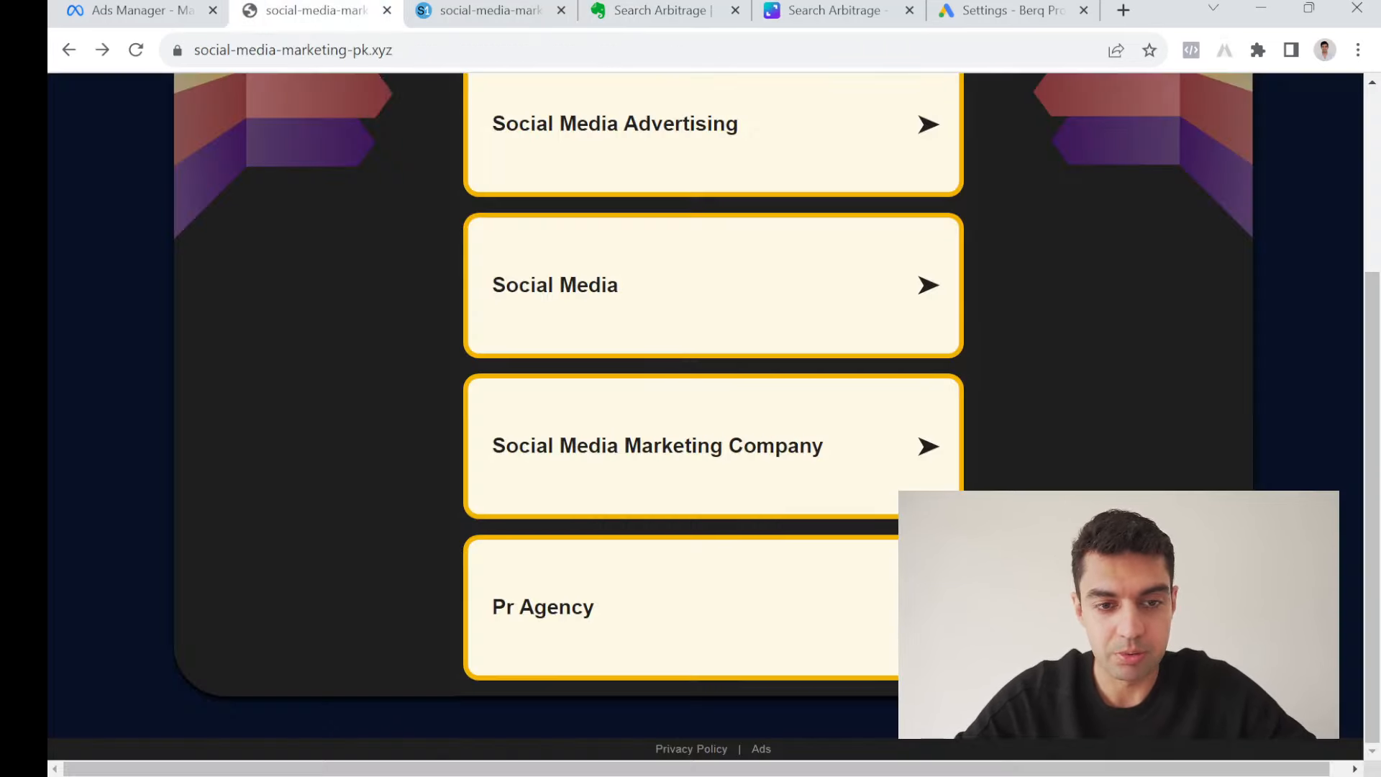
scroll(713, 359, "up", 4)
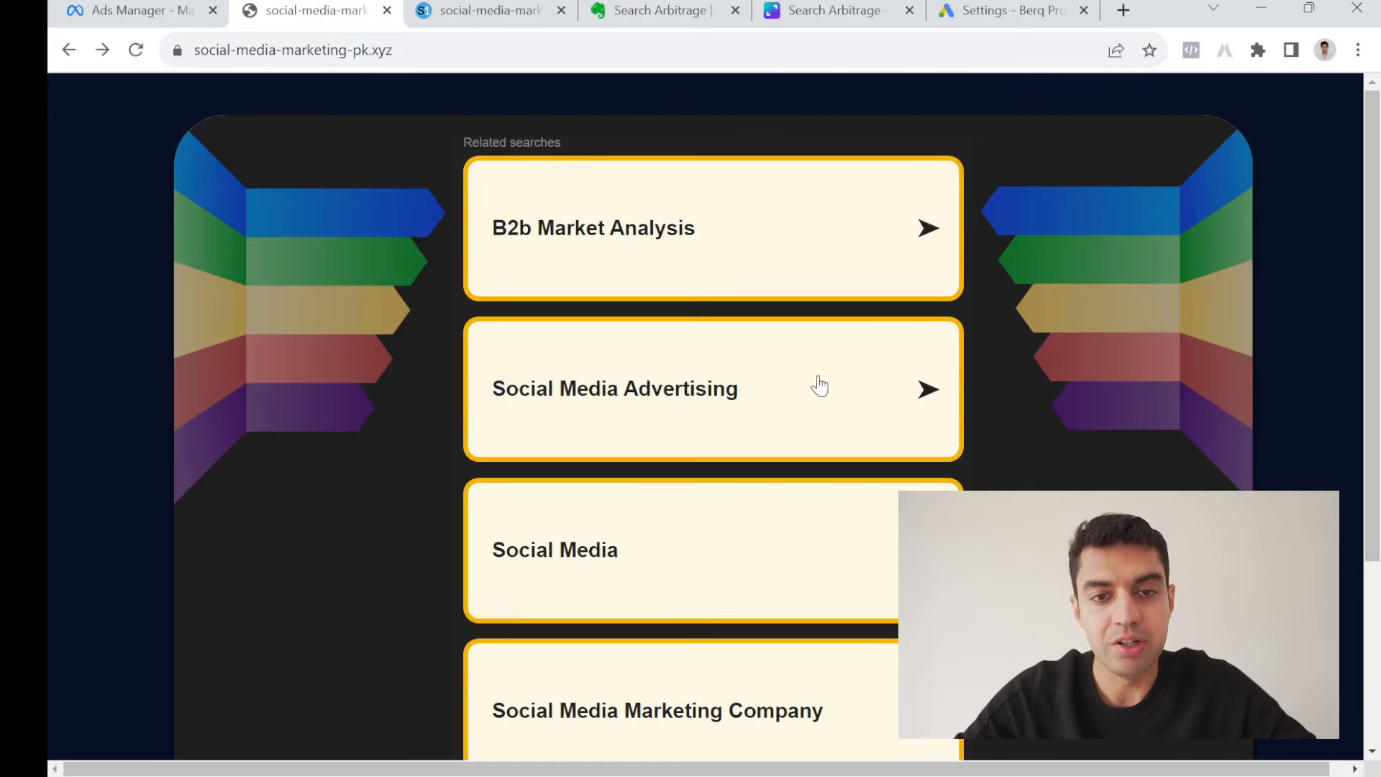
Open the RAMP Partner login page at partner.system1.com/login in a new browser tab.
left_click(1127, 10)
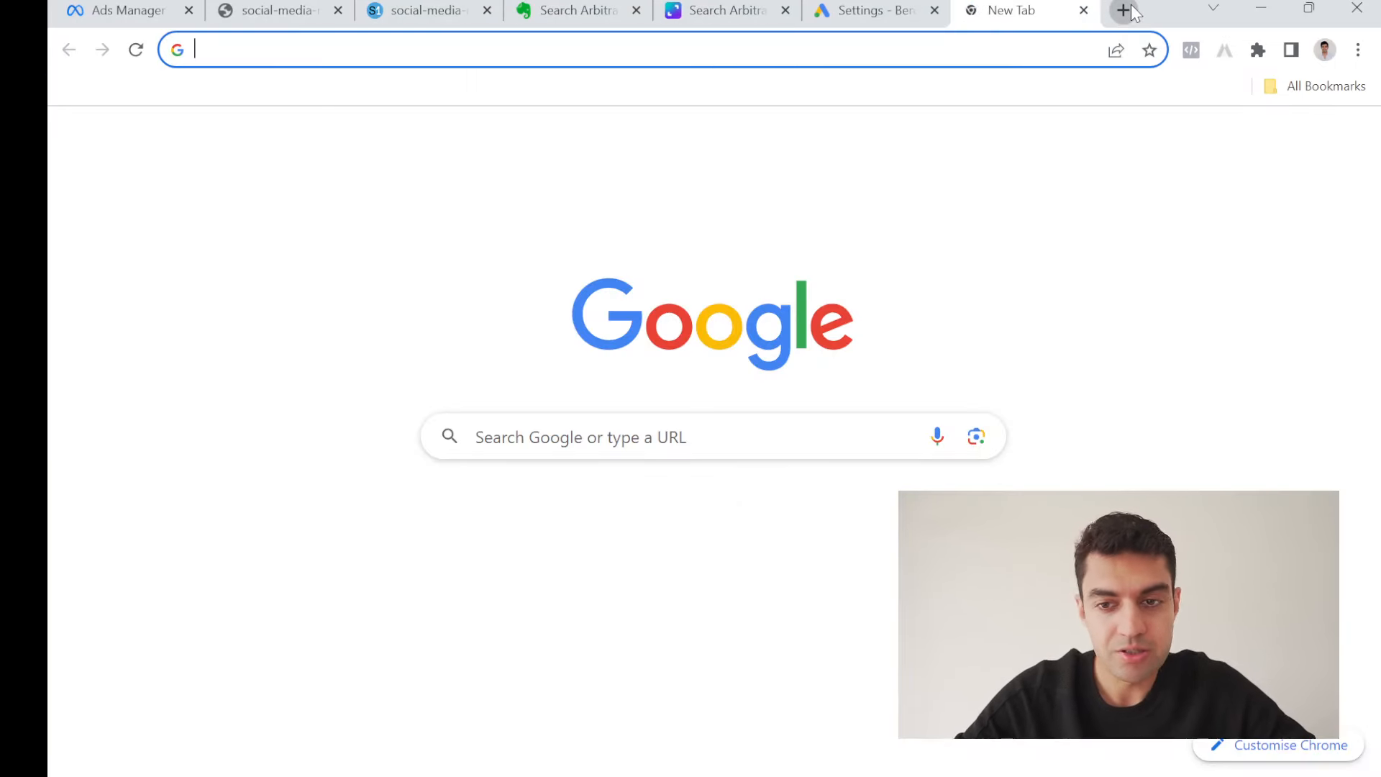
type("partner.vervedirect.com")
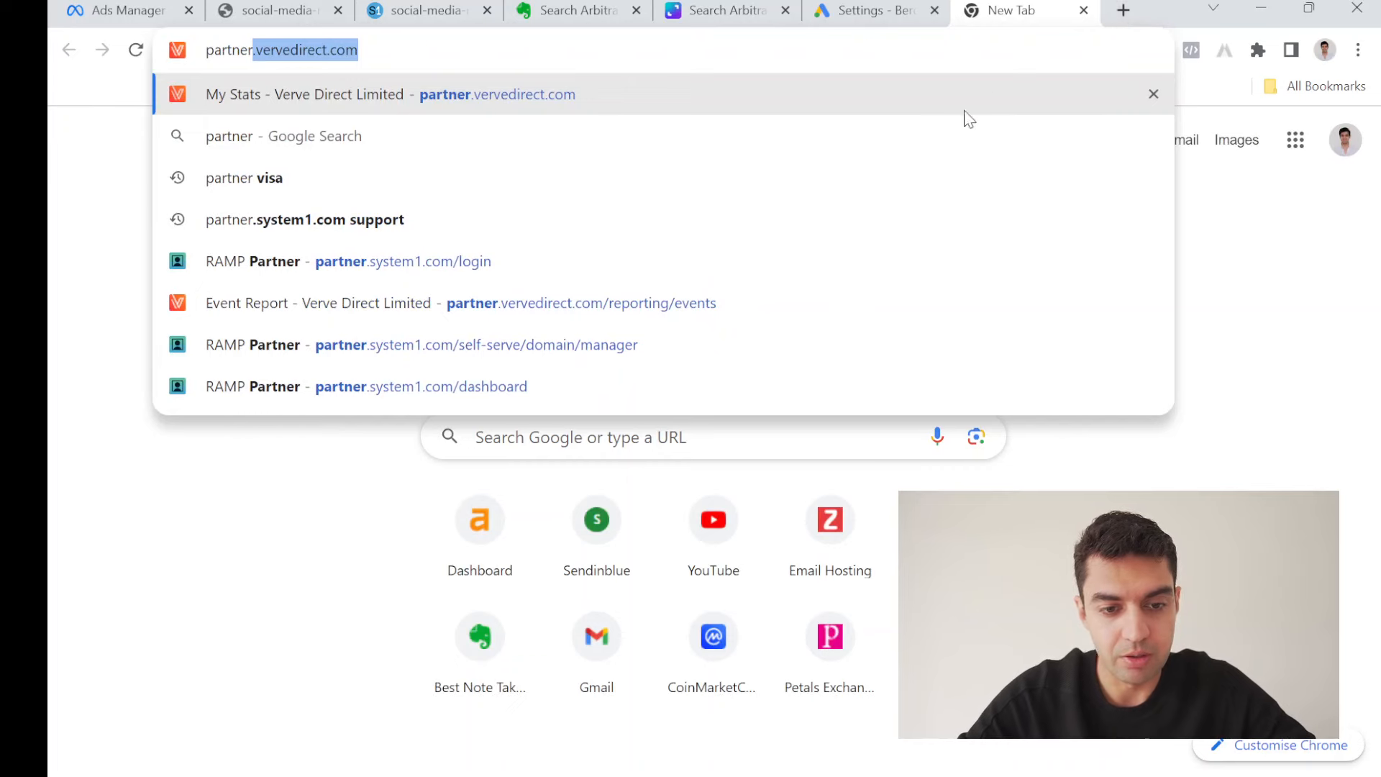
key("Down")
key("Down")
key("Down")
key("Down")
key("Return")
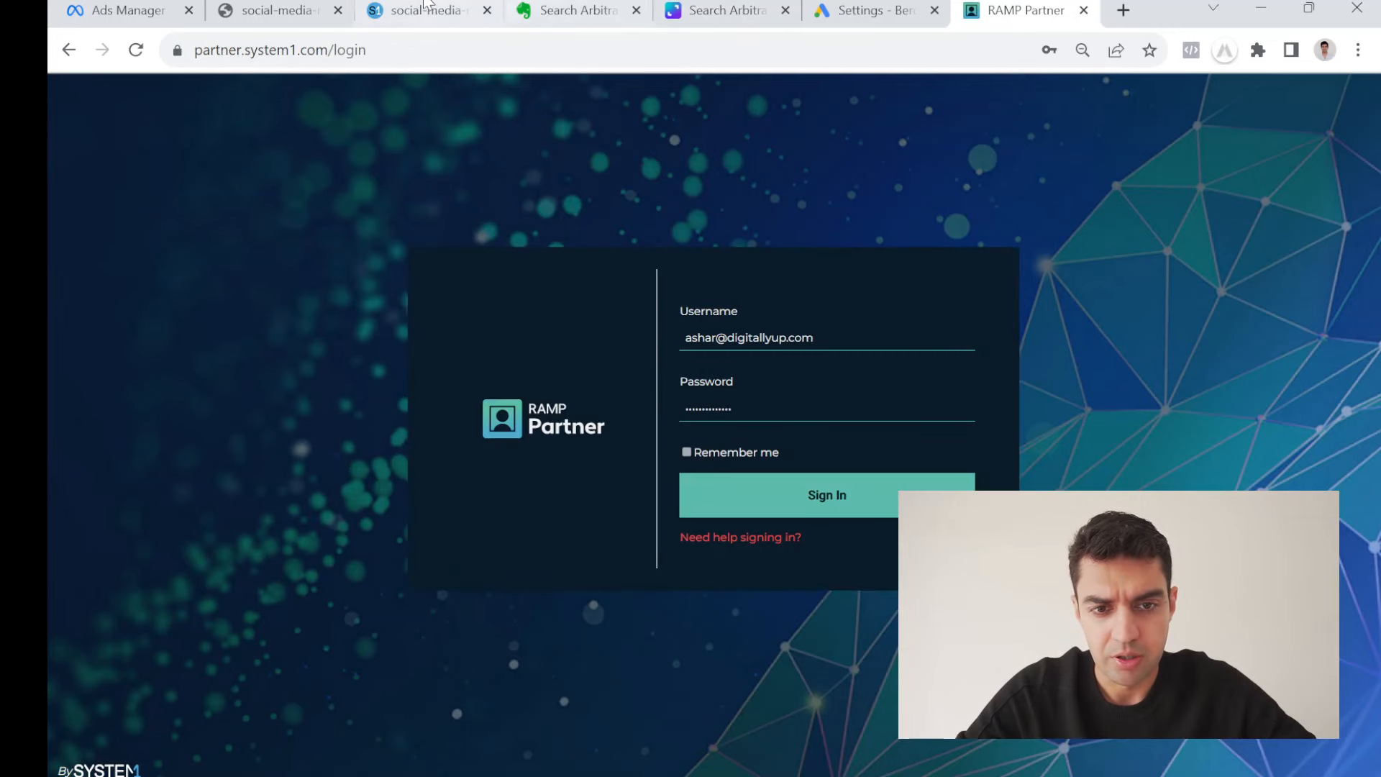
Review the related searches page alongside the note's Search Feed Providers section.
left_click(342, 24)
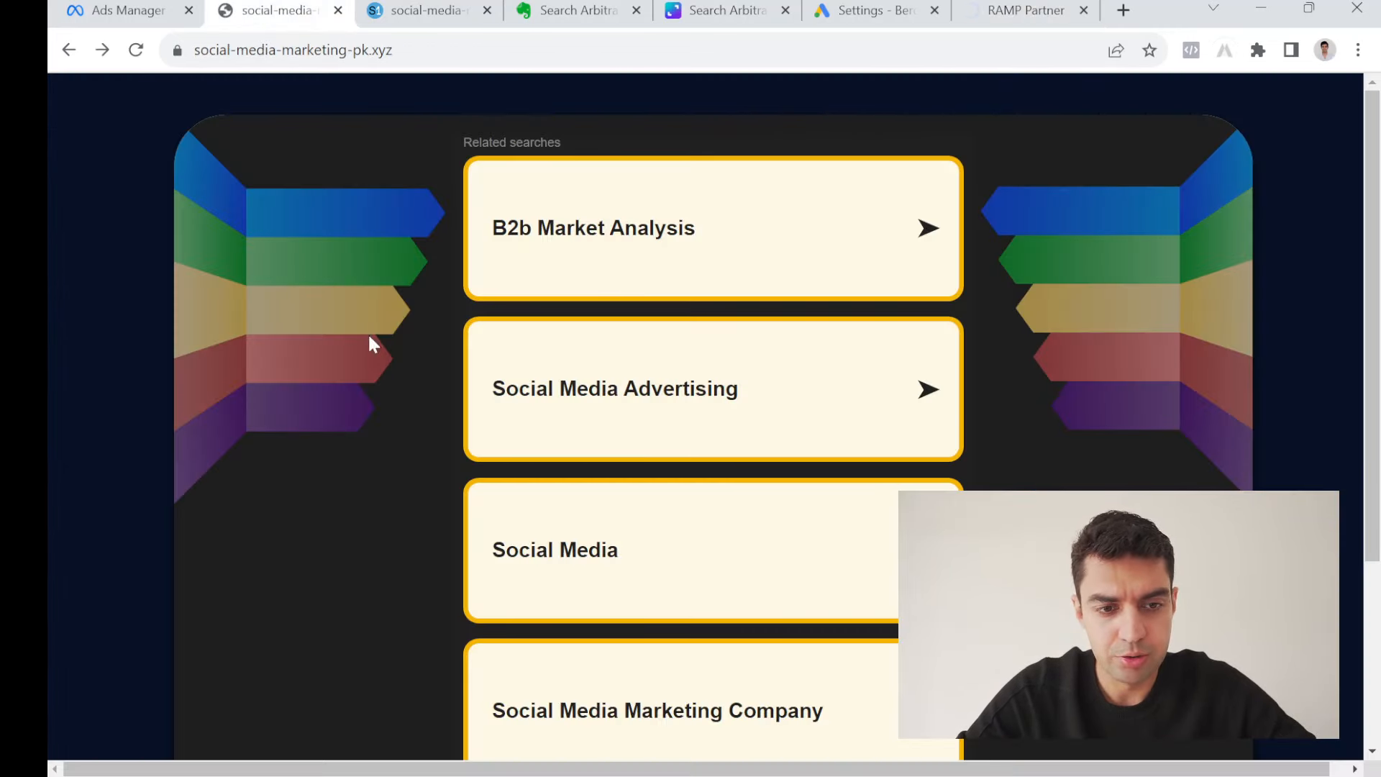
left_click(588, 7)
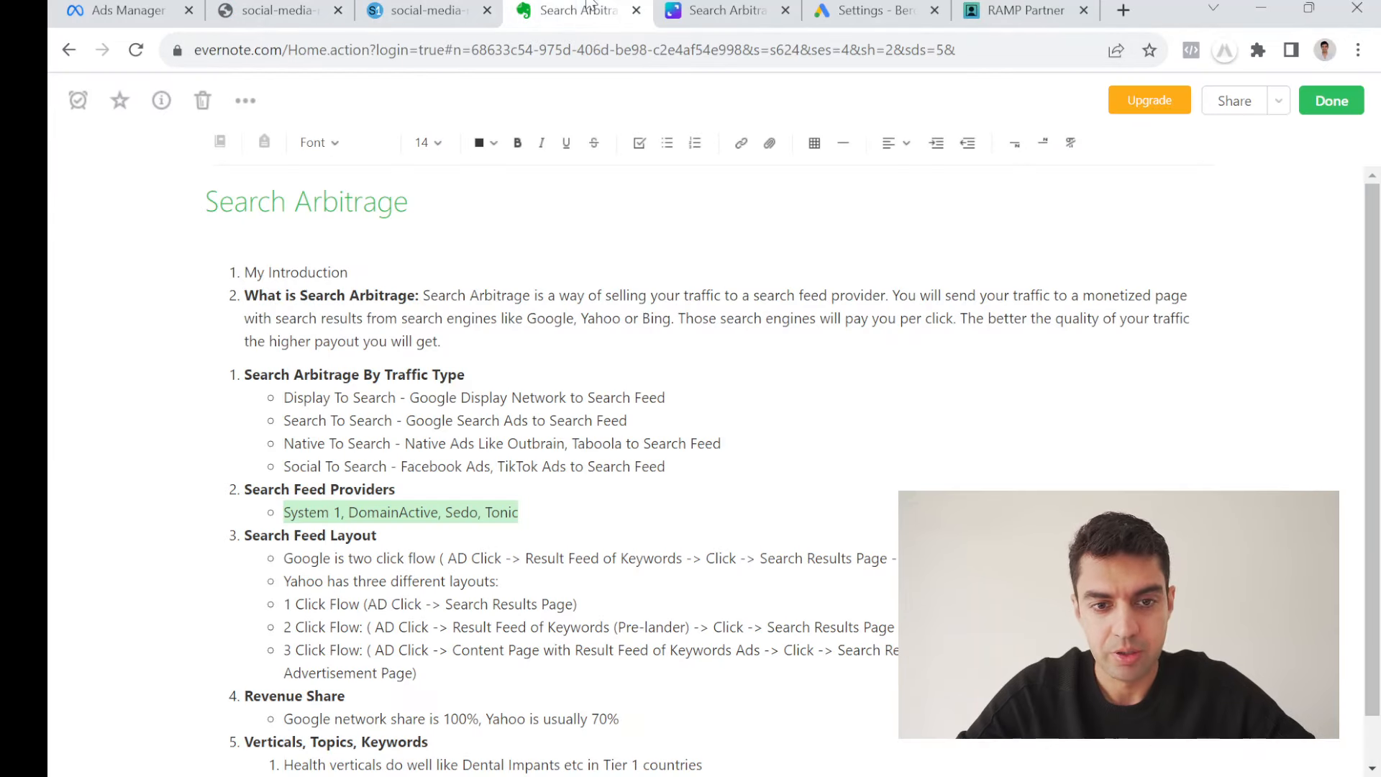
left_click(295, 514)
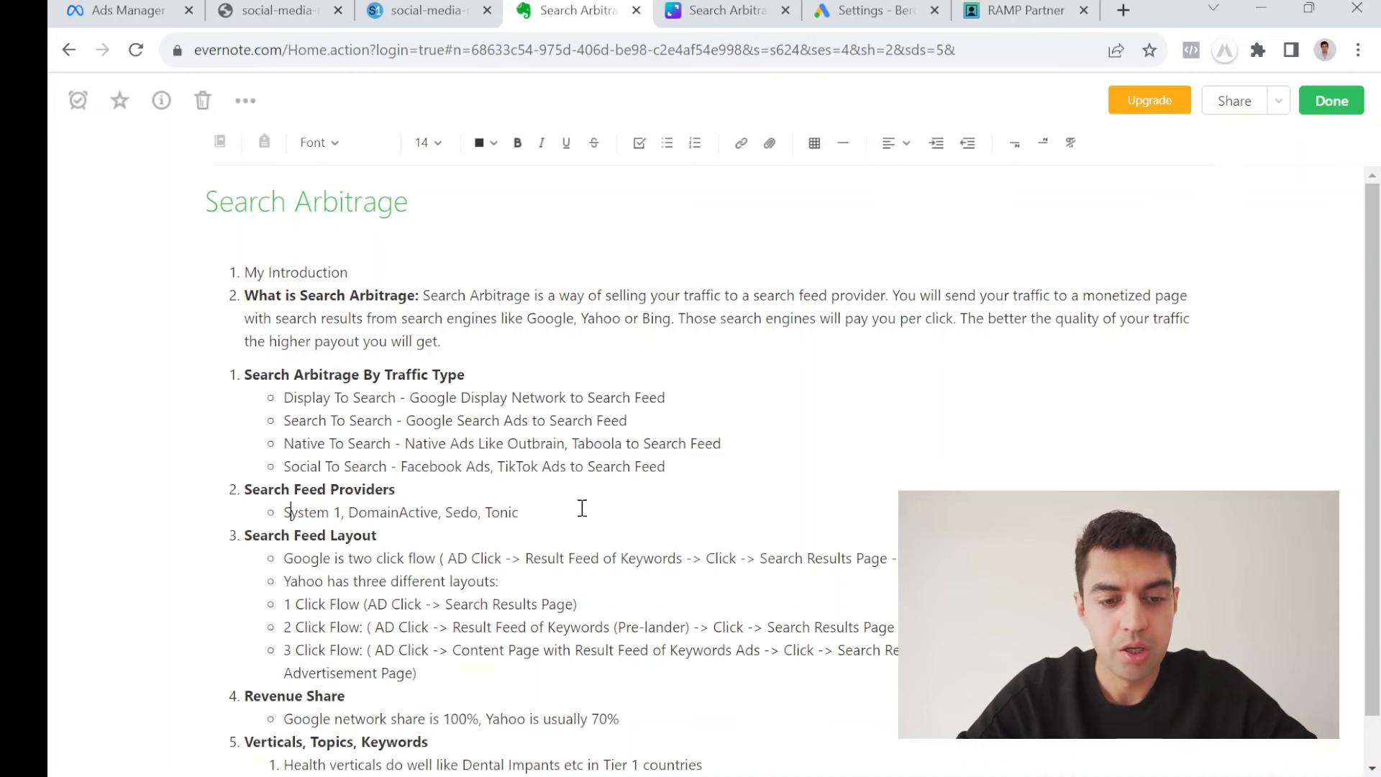
left_click(277, 10)
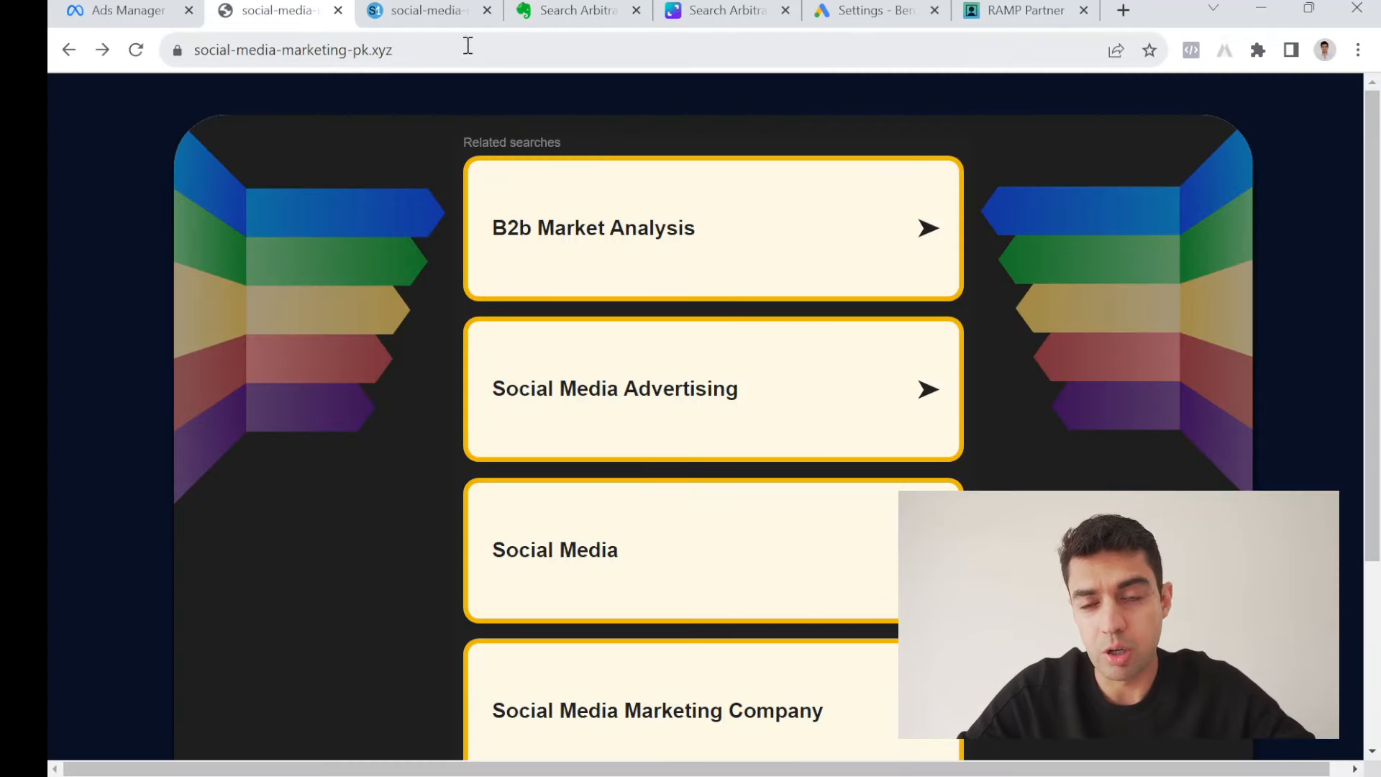
Switch to the RAMP Partner console and open its Domain Creator.
left_click(1014, 10)
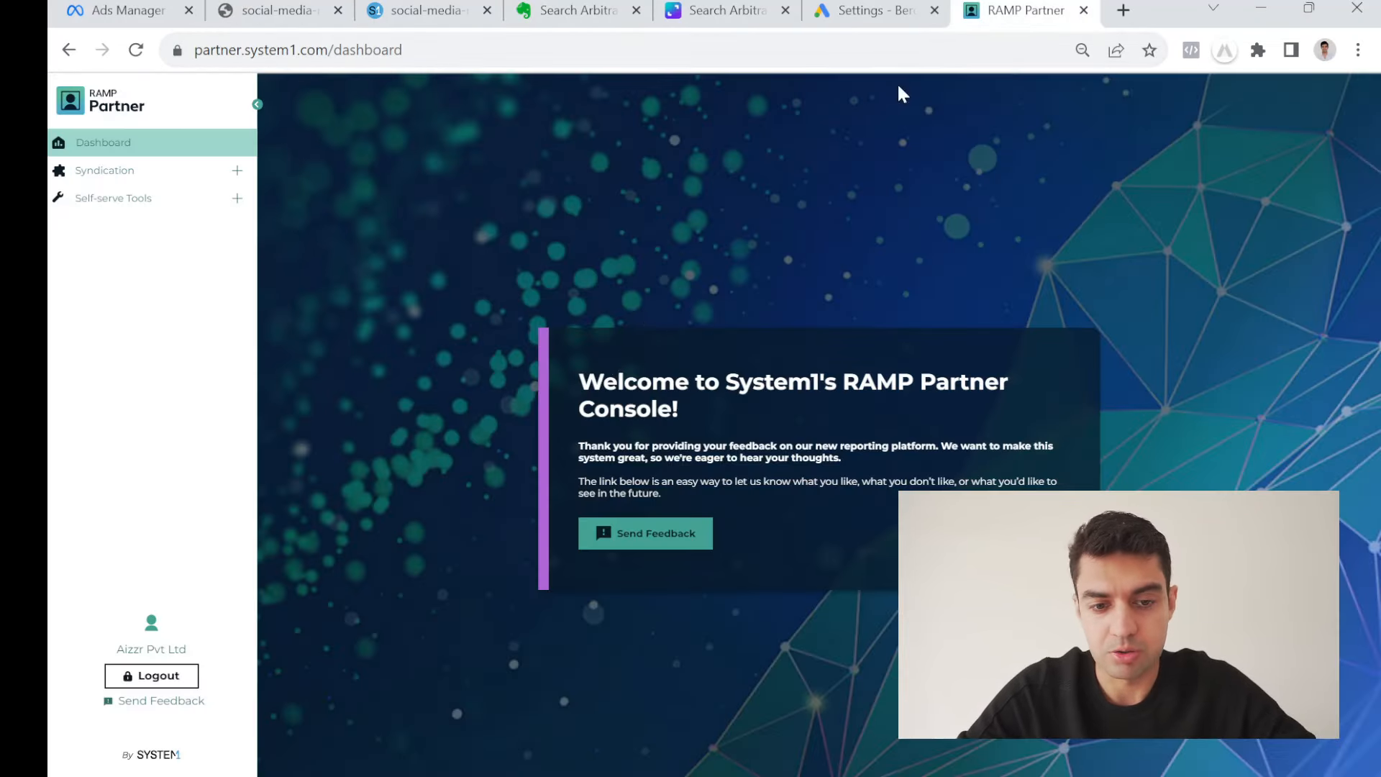
left_click(142, 198)
left_click(143, 229)
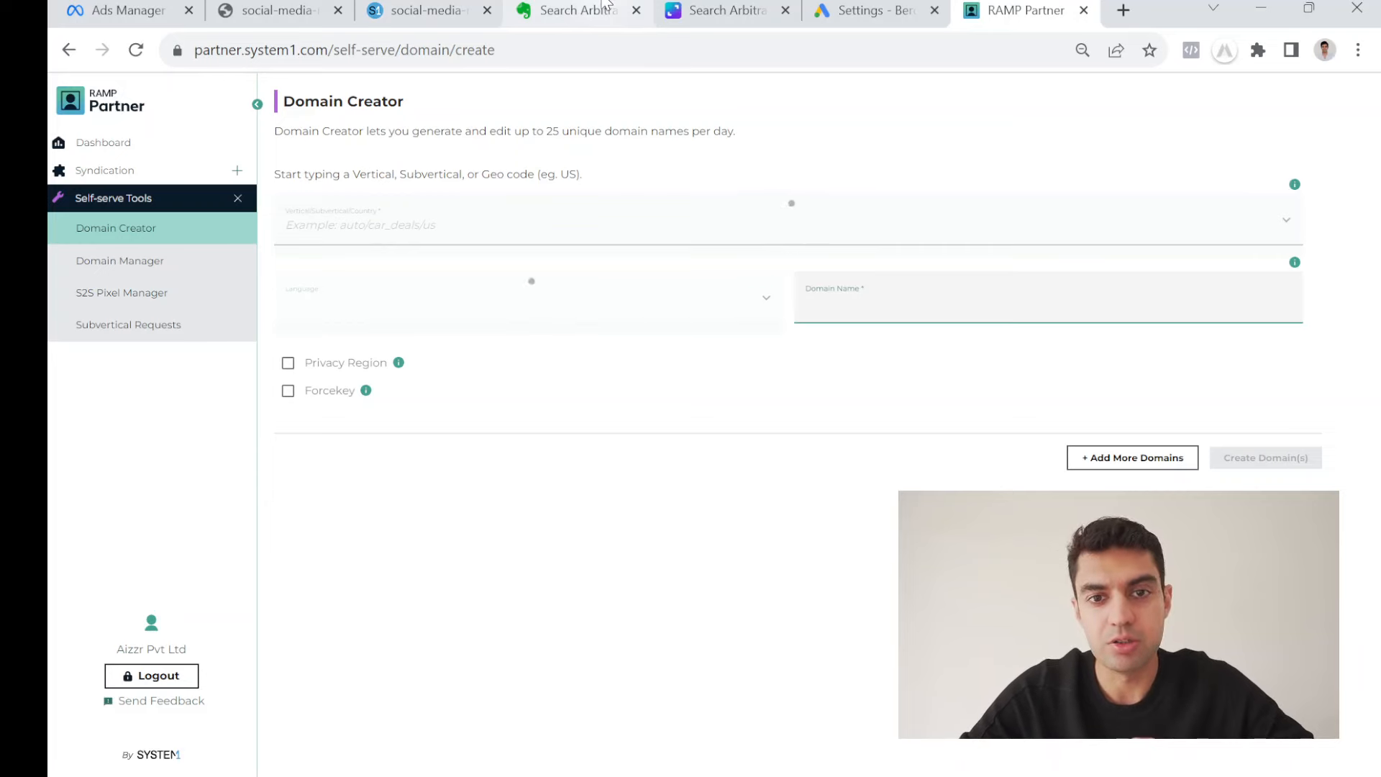
Look over the Search Arbitrage note's outline, and list the vertical/subvertical options in the RAMP Domain Creator.
left_click(604, 4)
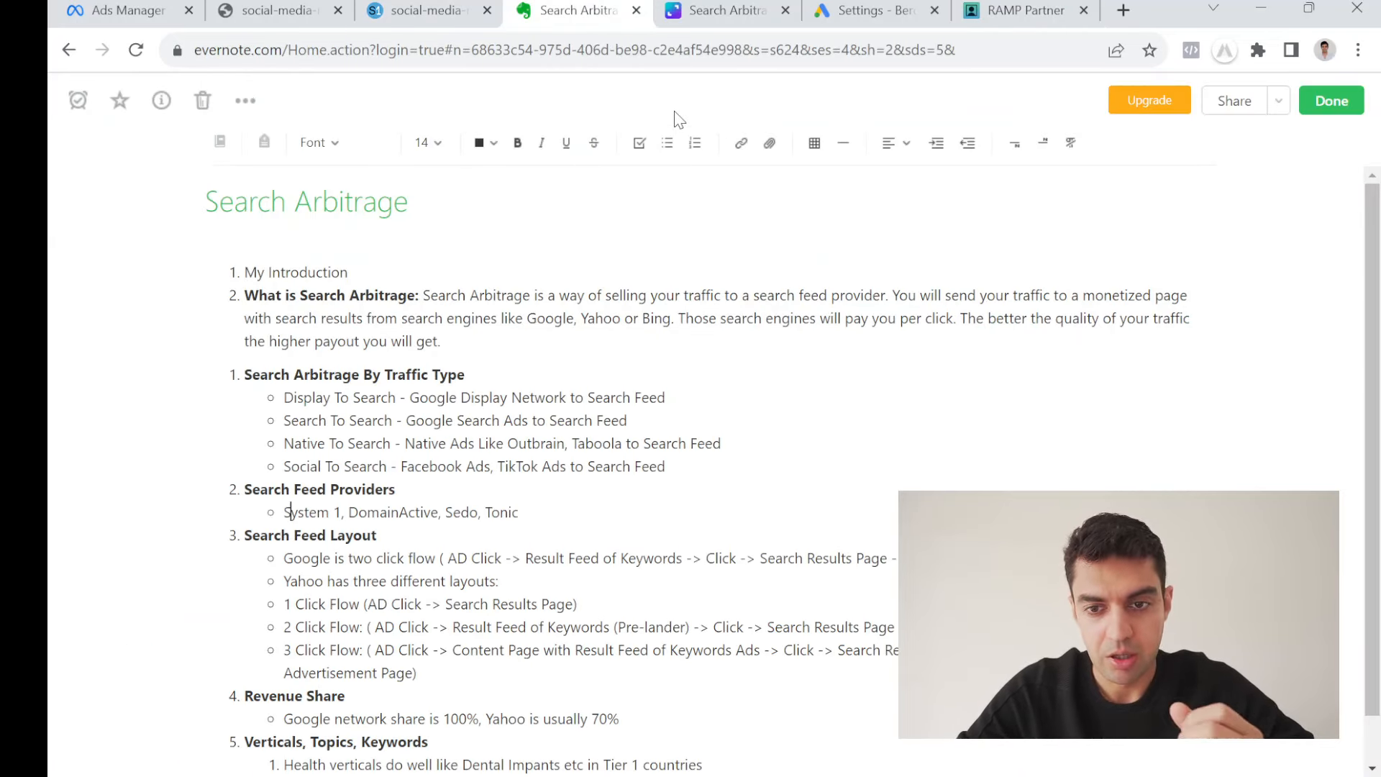
scroll(699, 455, "down", 1)
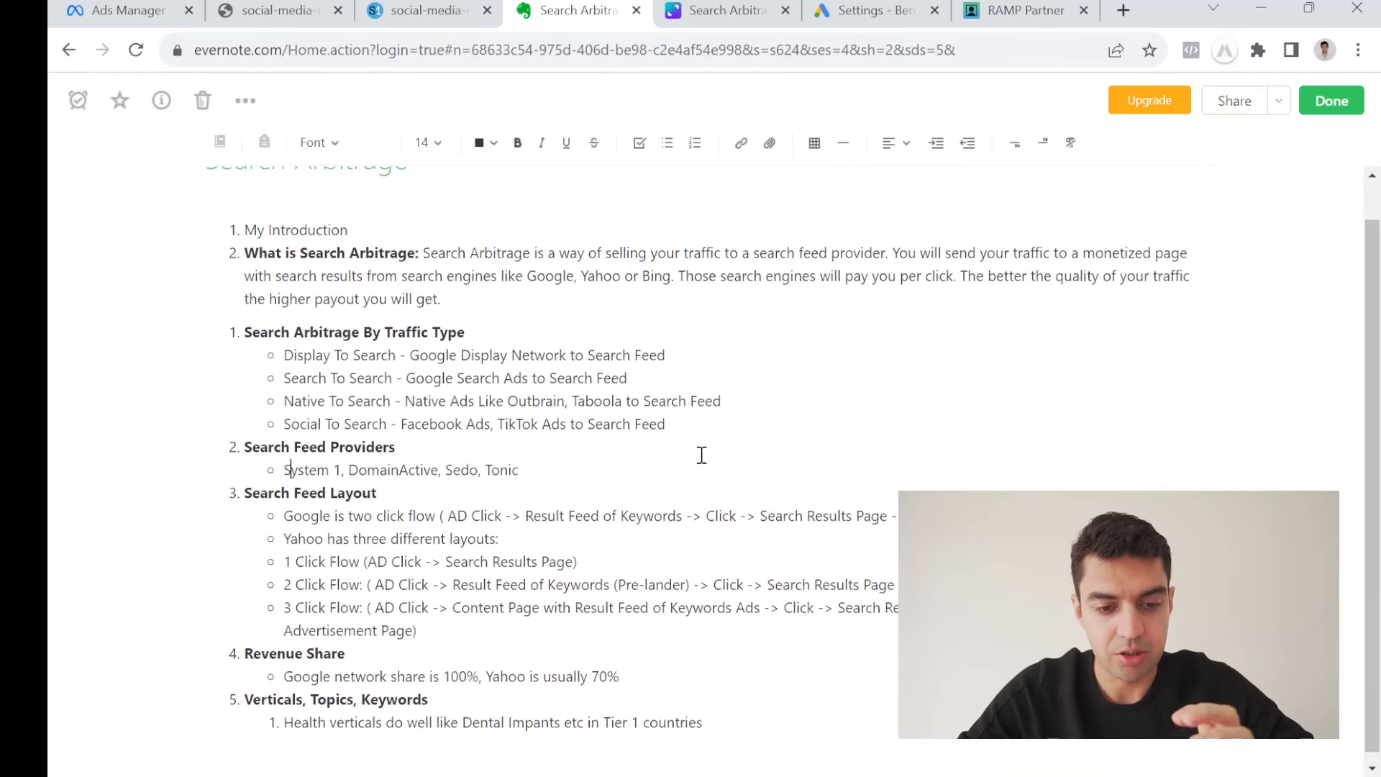
left_click(975, 19)
left_click(321, 225)
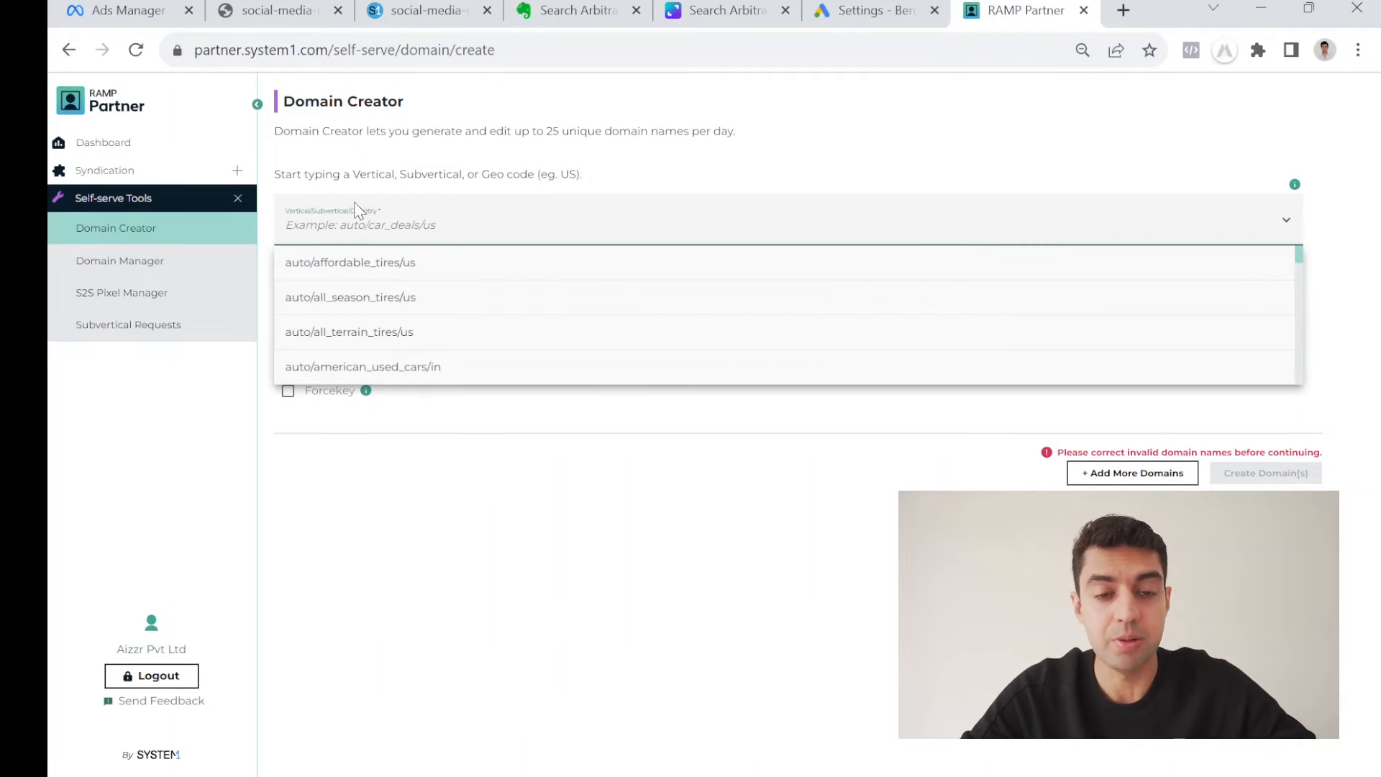
Go back to the social-media-marketing-pk.xyz related searches page and highlight the keyword part of its domain name.
left_click(426, 10)
left_click(277, 10)
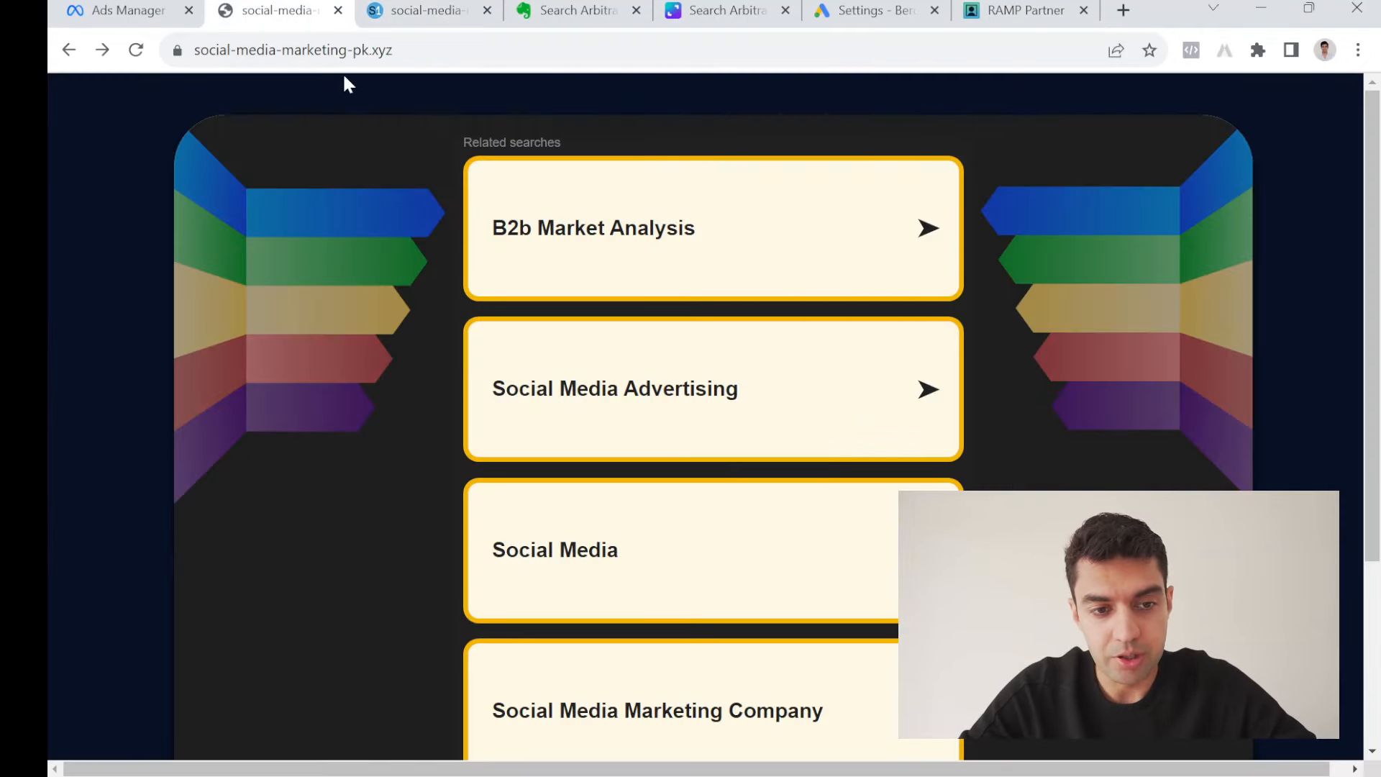
left_click_drag(197, 51, 344, 52)
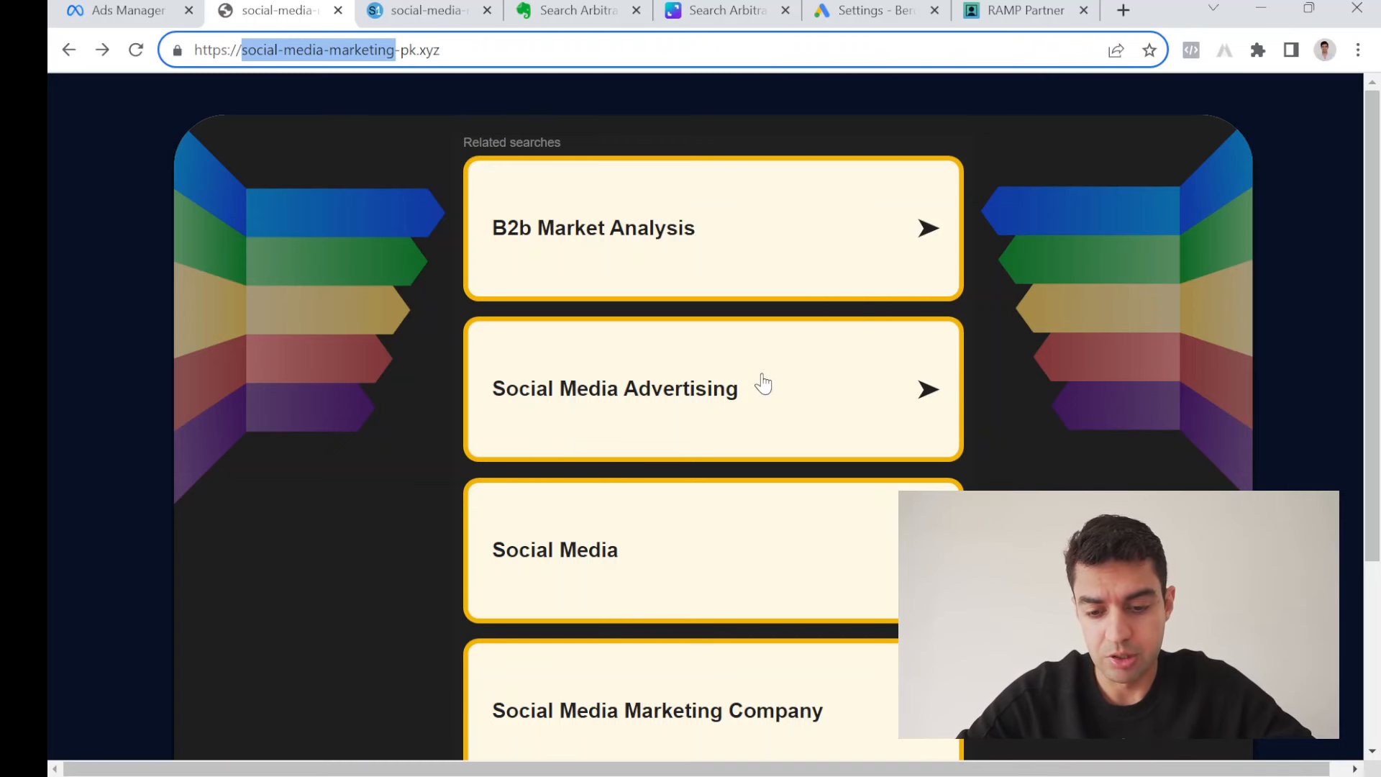
Follow the B2b Market Analysis search to the first sponsored result's website, and return to the search results page.
left_click(691, 207)
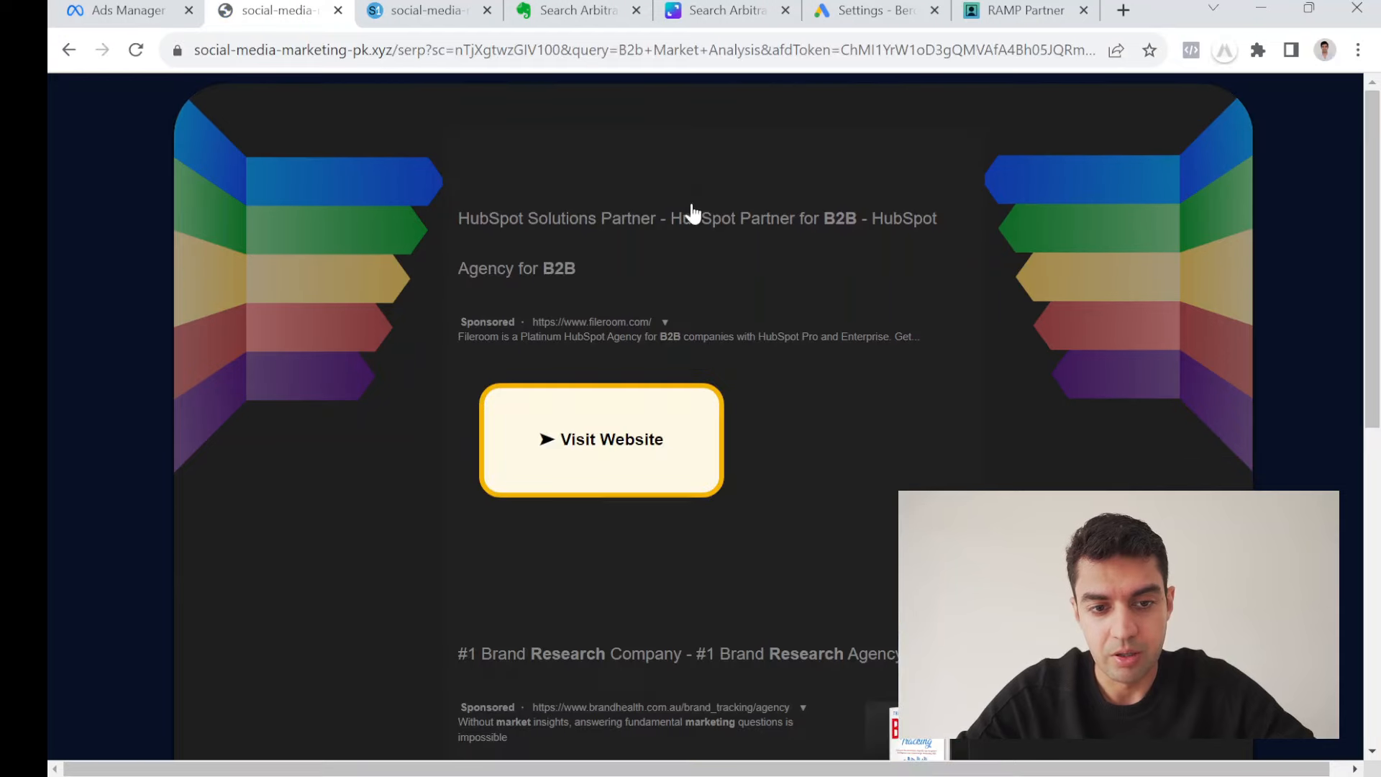
left_click(644, 438)
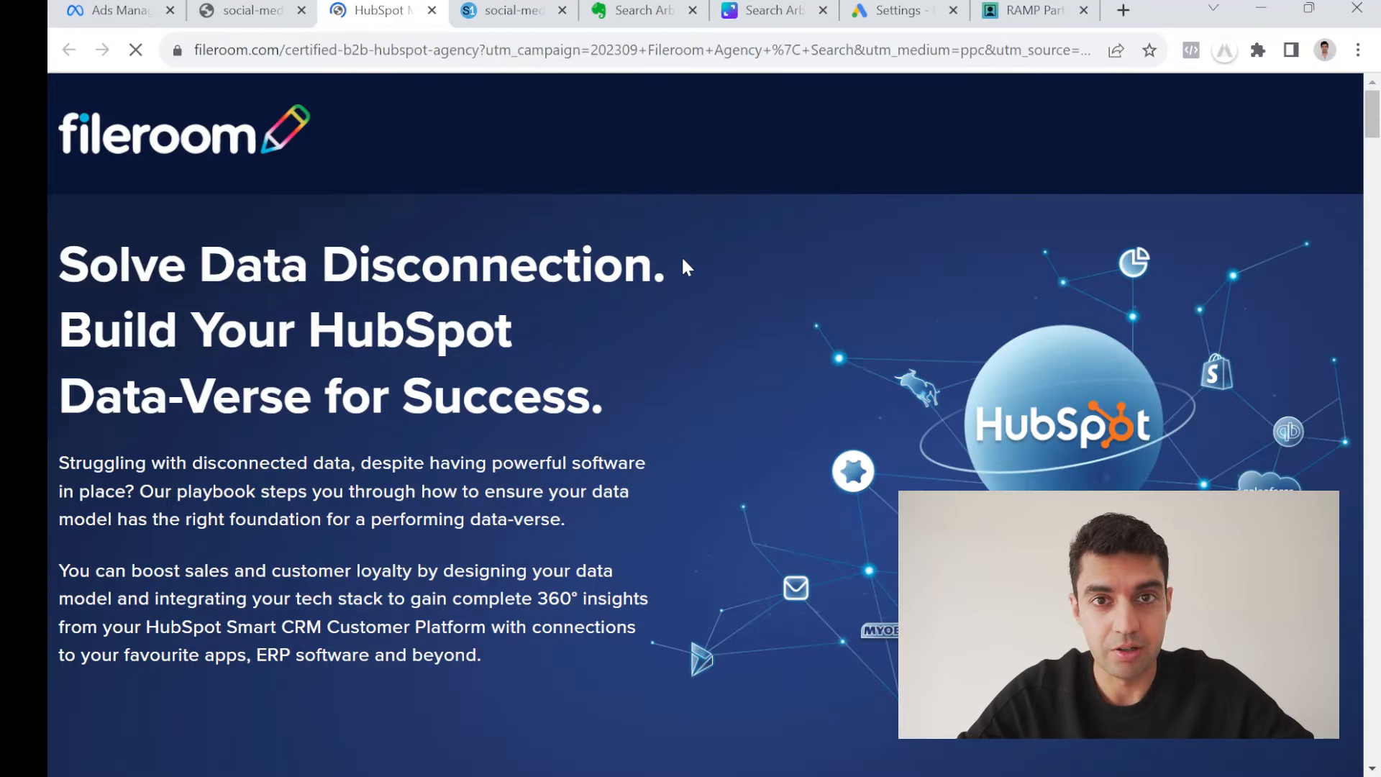
left_click(248, 10)
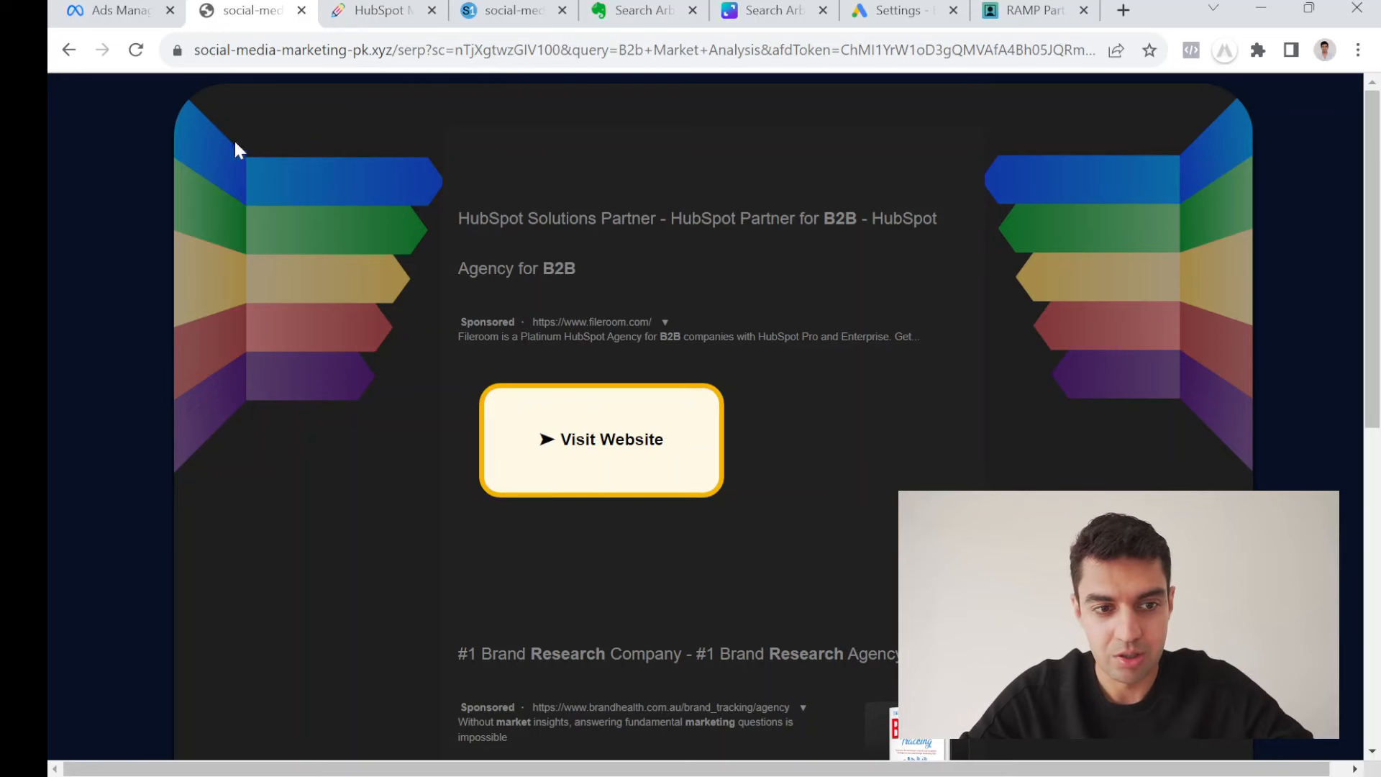
Switch to Meta Ads Manager and select the ad account listed between the Aizzr Pty Ltd and Digitally Up groups.
left_click(110, 10)
left_click(379, 100)
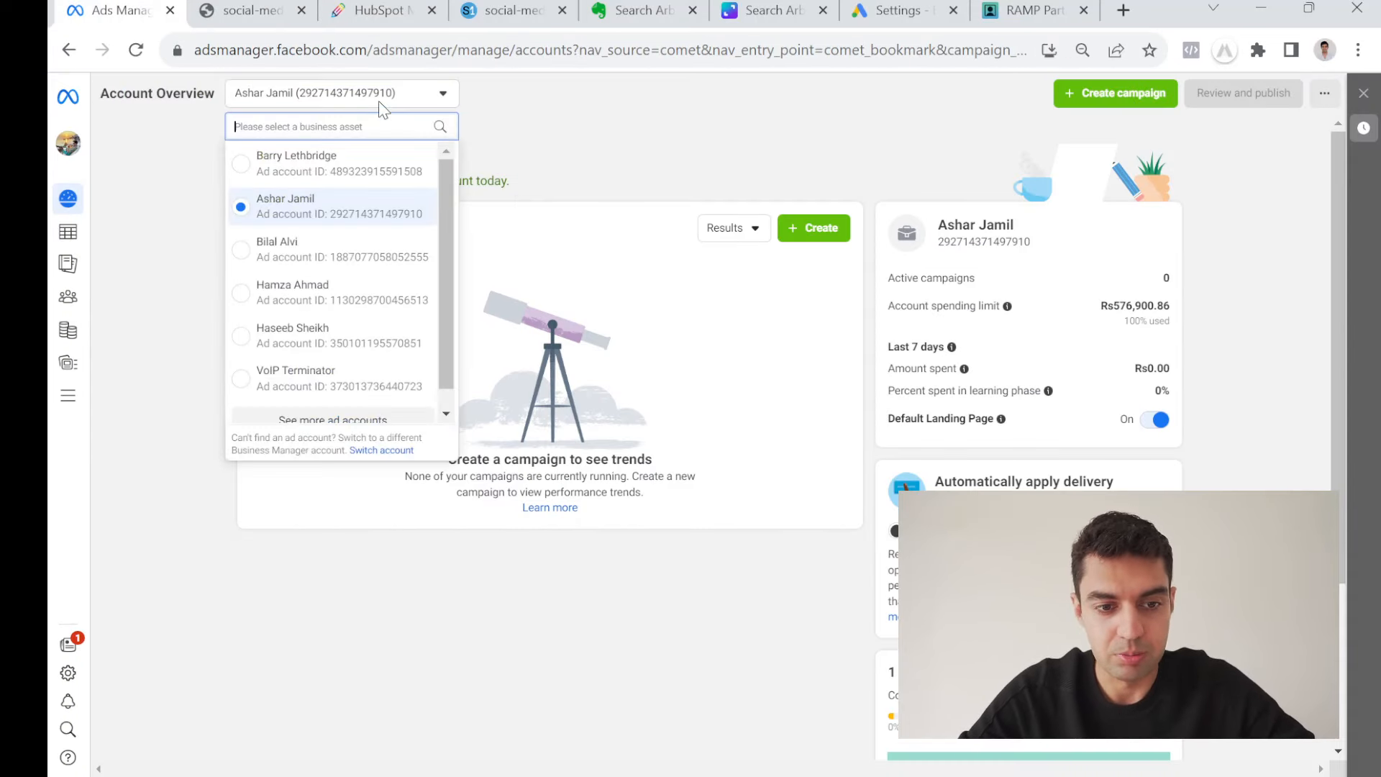
left_click(333, 420)
scroll(348, 338, "down", 3)
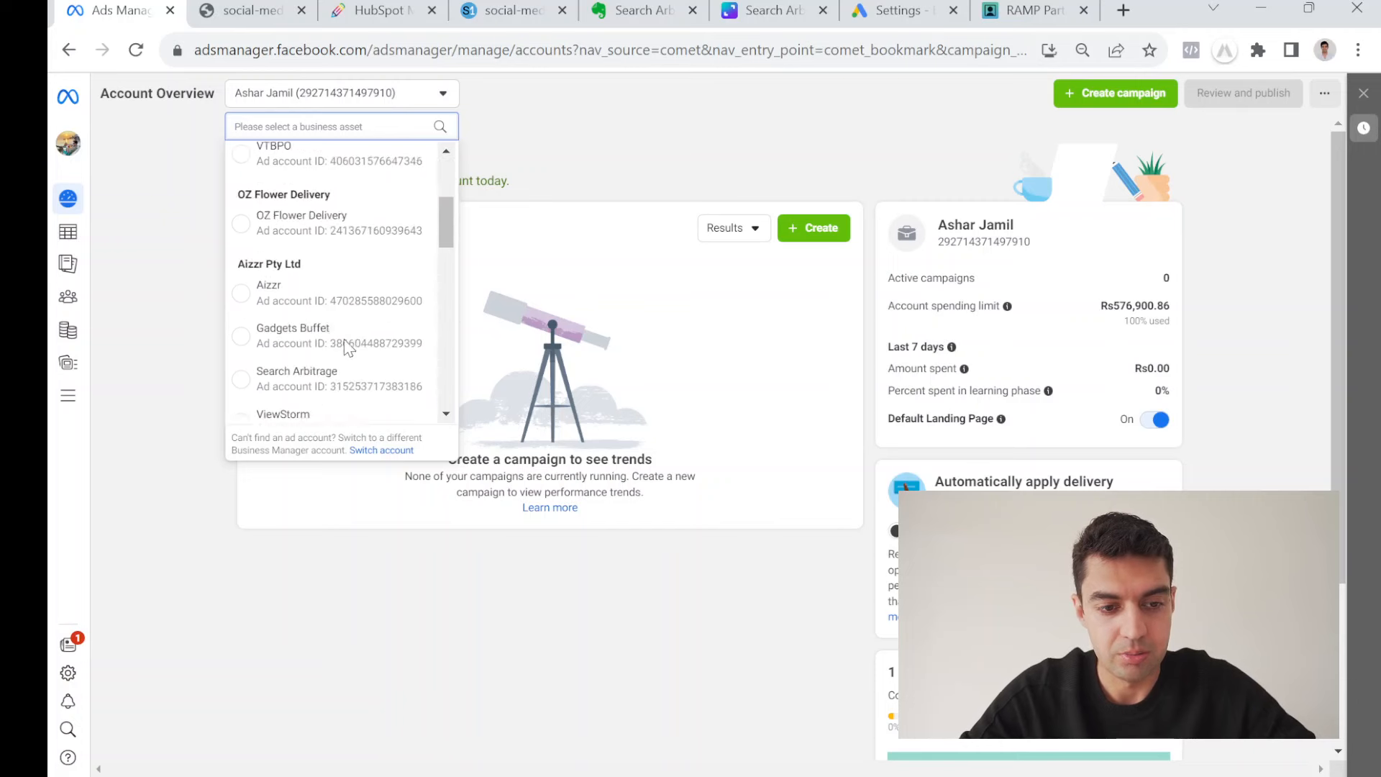
scroll(348, 347, "down", 3)
scroll(348, 347, "up", 5)
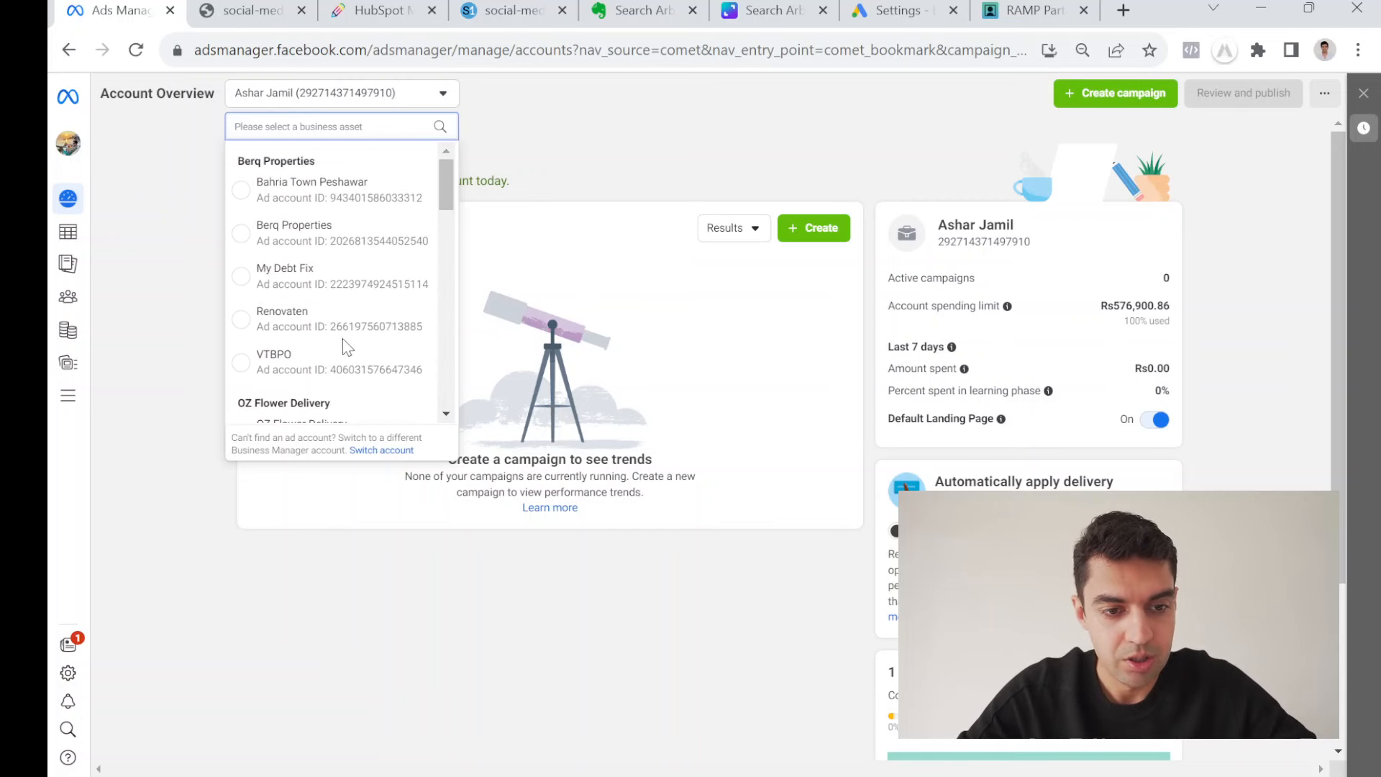
scroll(347, 347, "down", 5)
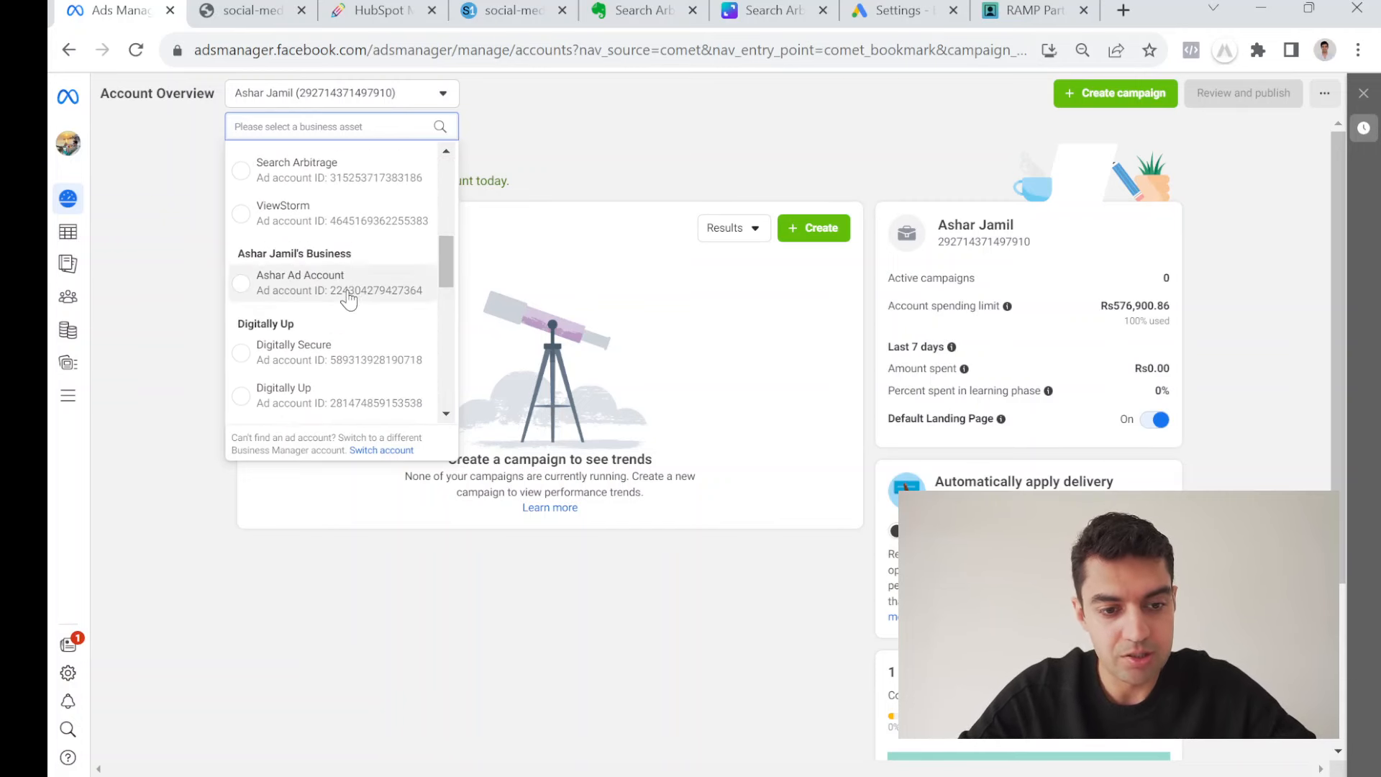
left_click(349, 295)
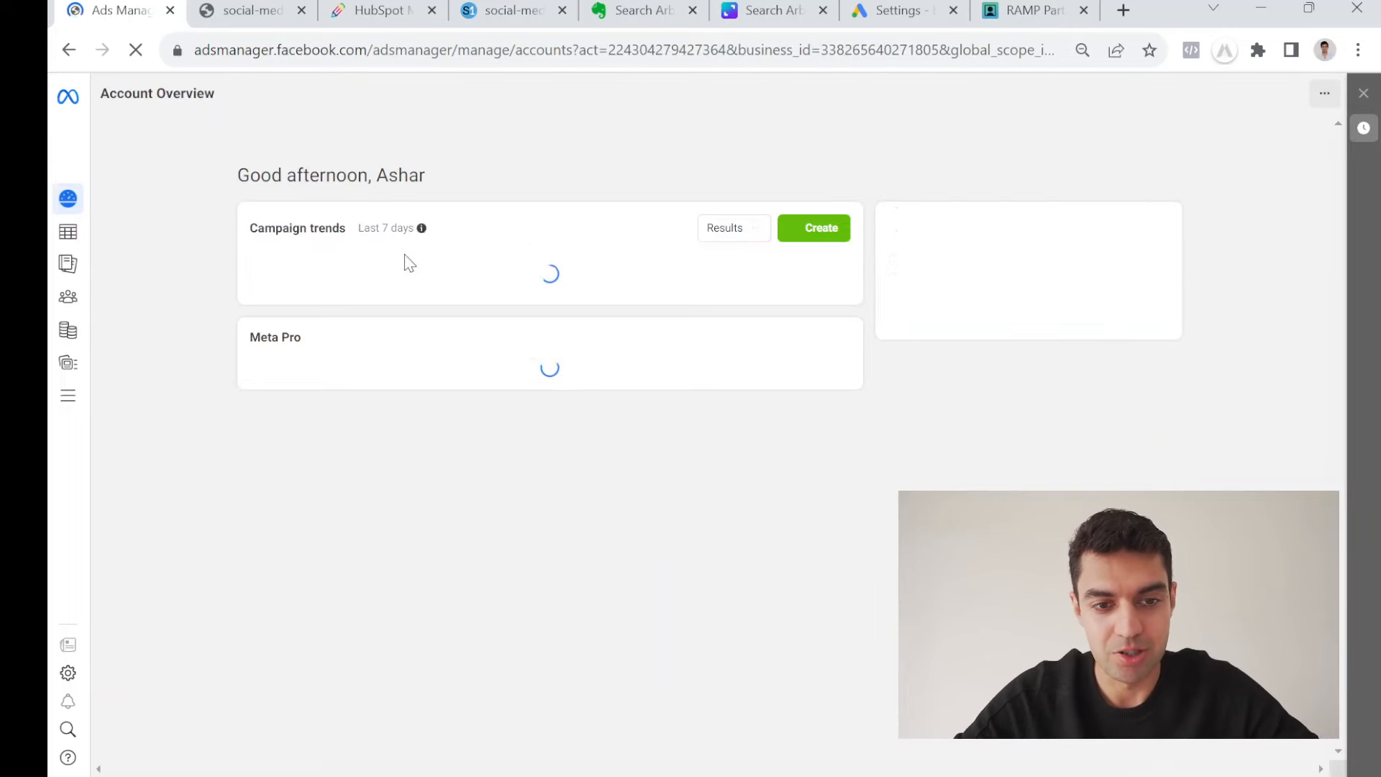
Open the campaigns table and examine the Online Course - PK & IN campaign's results and cost per result.
left_click(115, 231)
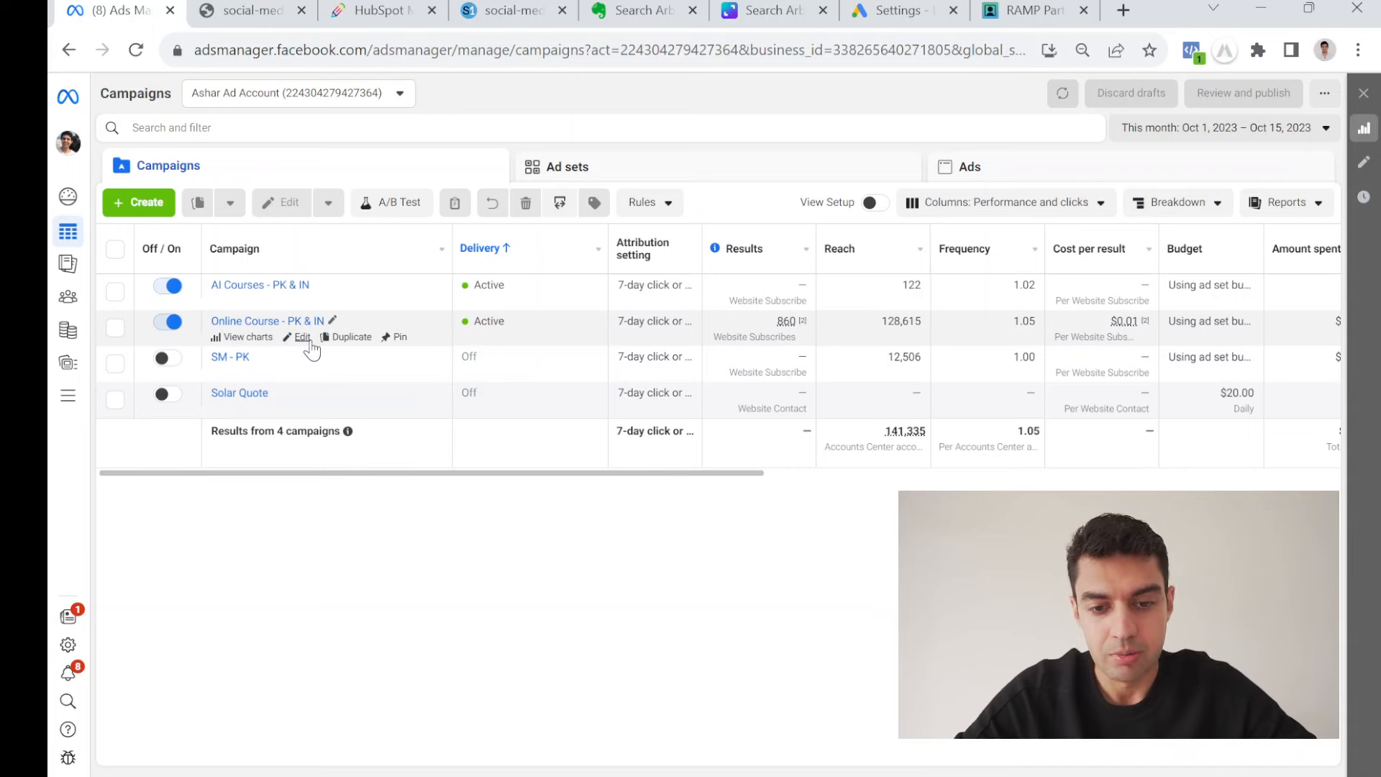
left_click_drag(450, 473, 736, 469)
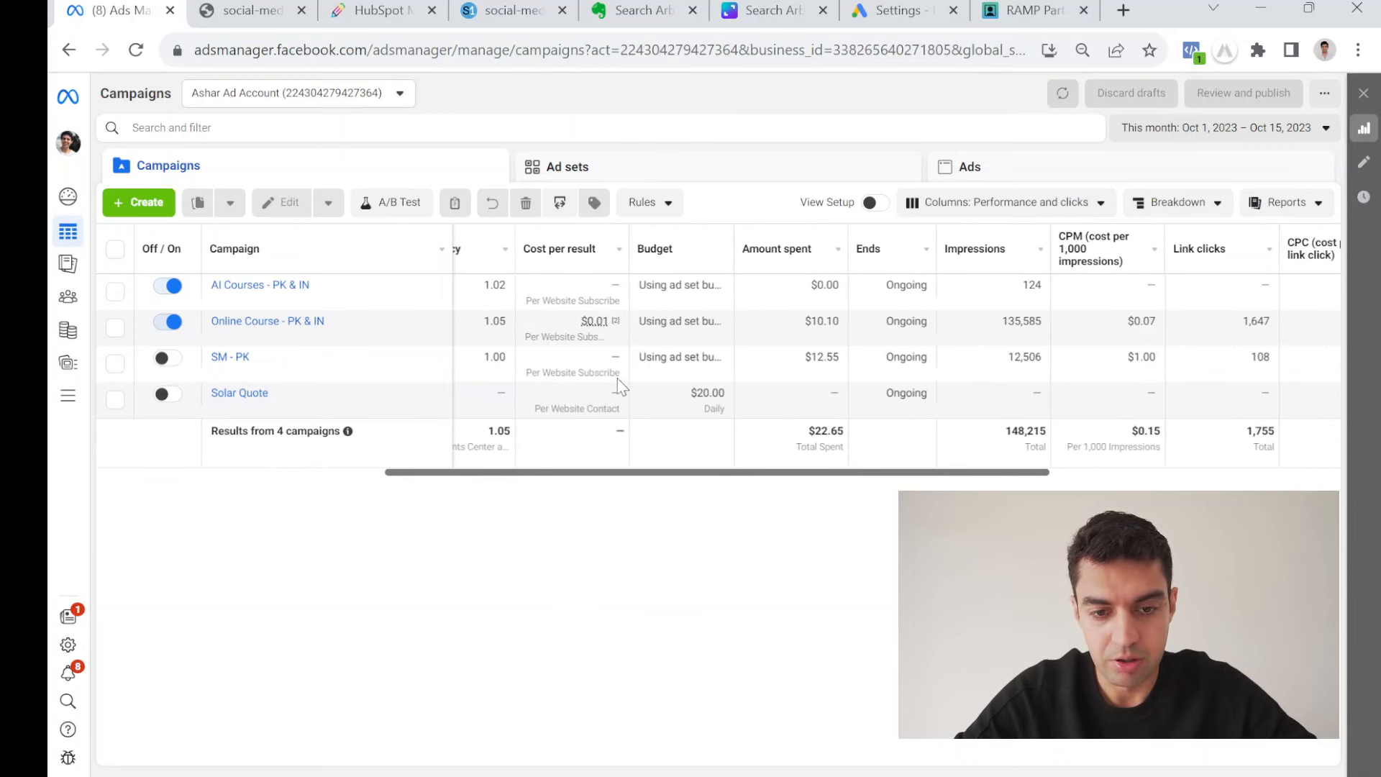
left_click_drag(580, 322, 606, 323)
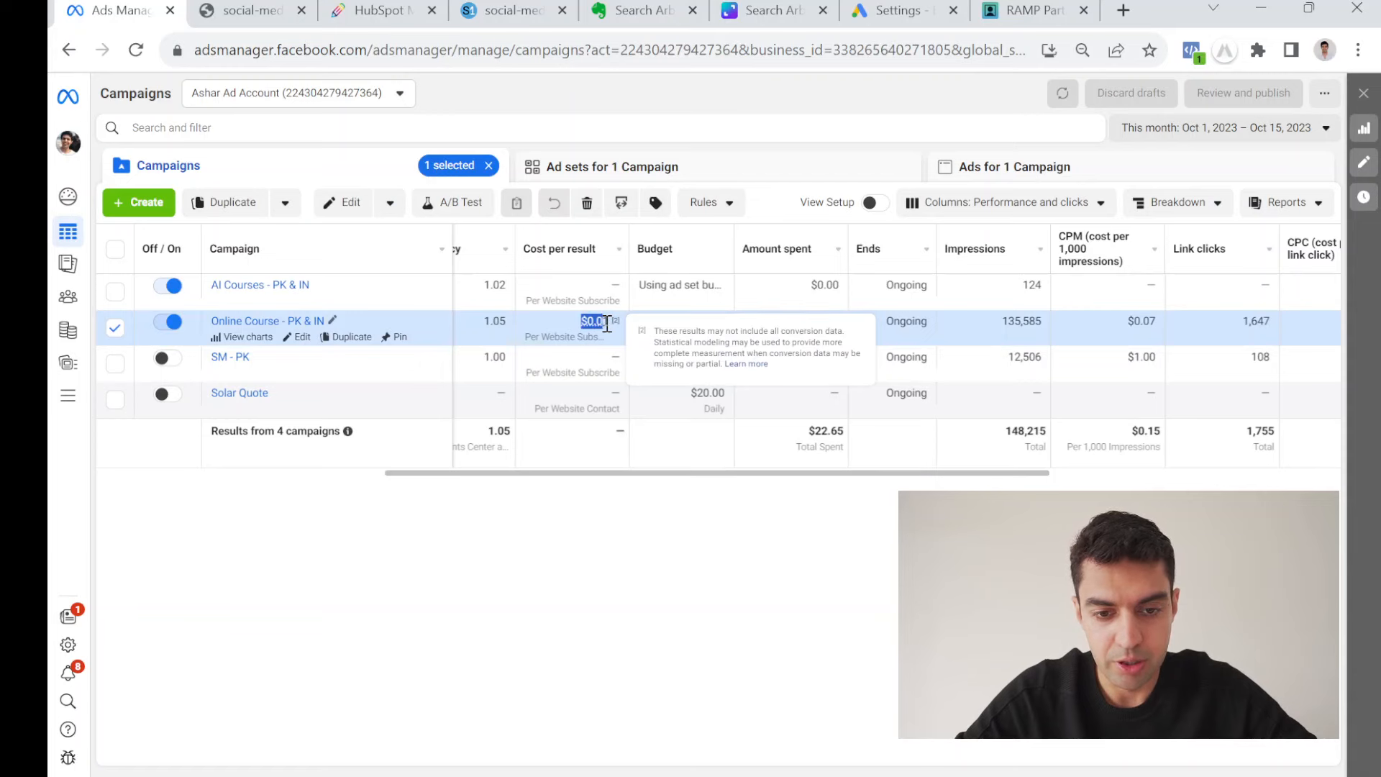
left_click_drag(607, 472, 339, 478)
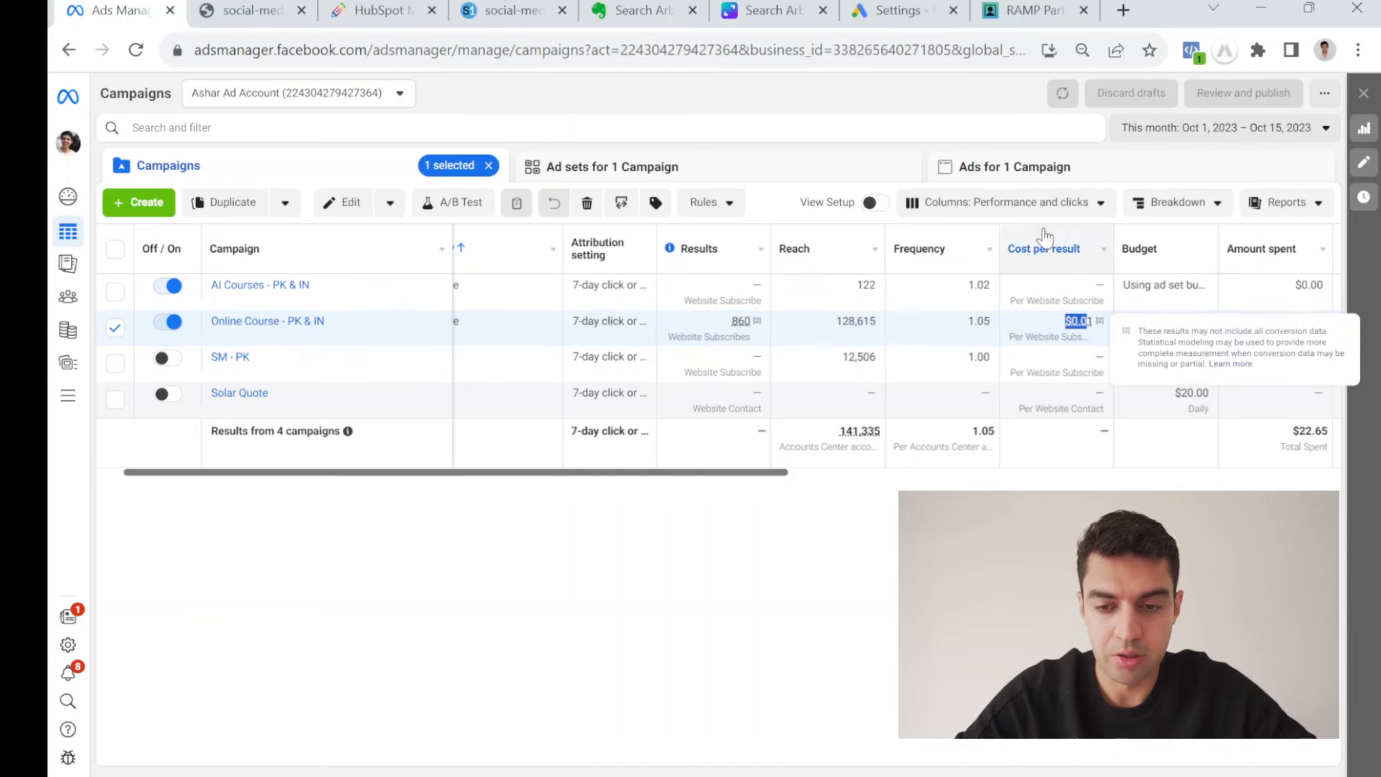
left_click(861, 78)
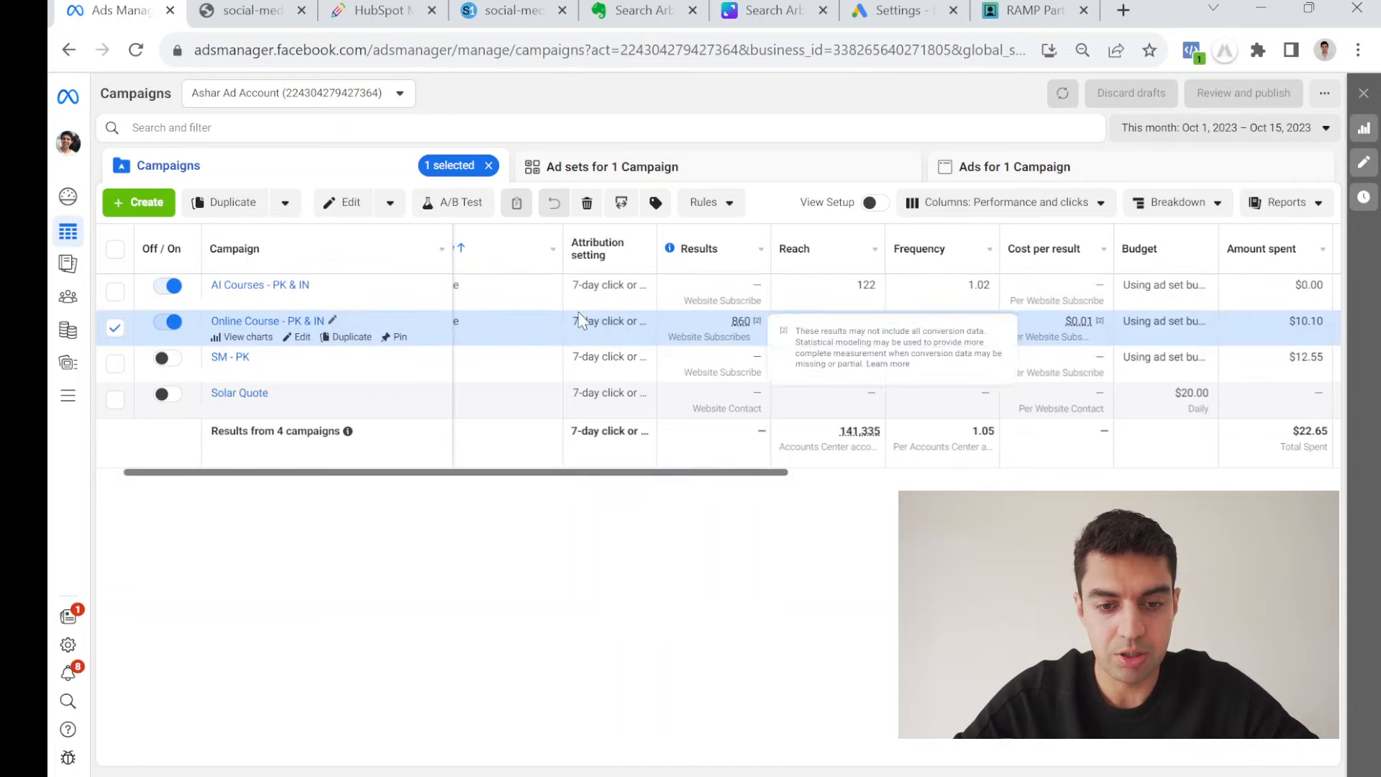
Open the OpenReports dashboard at 135.125.212.107:86 in a new browser tab and show its cumulative Campaigns report.
left_click(1123, 10)
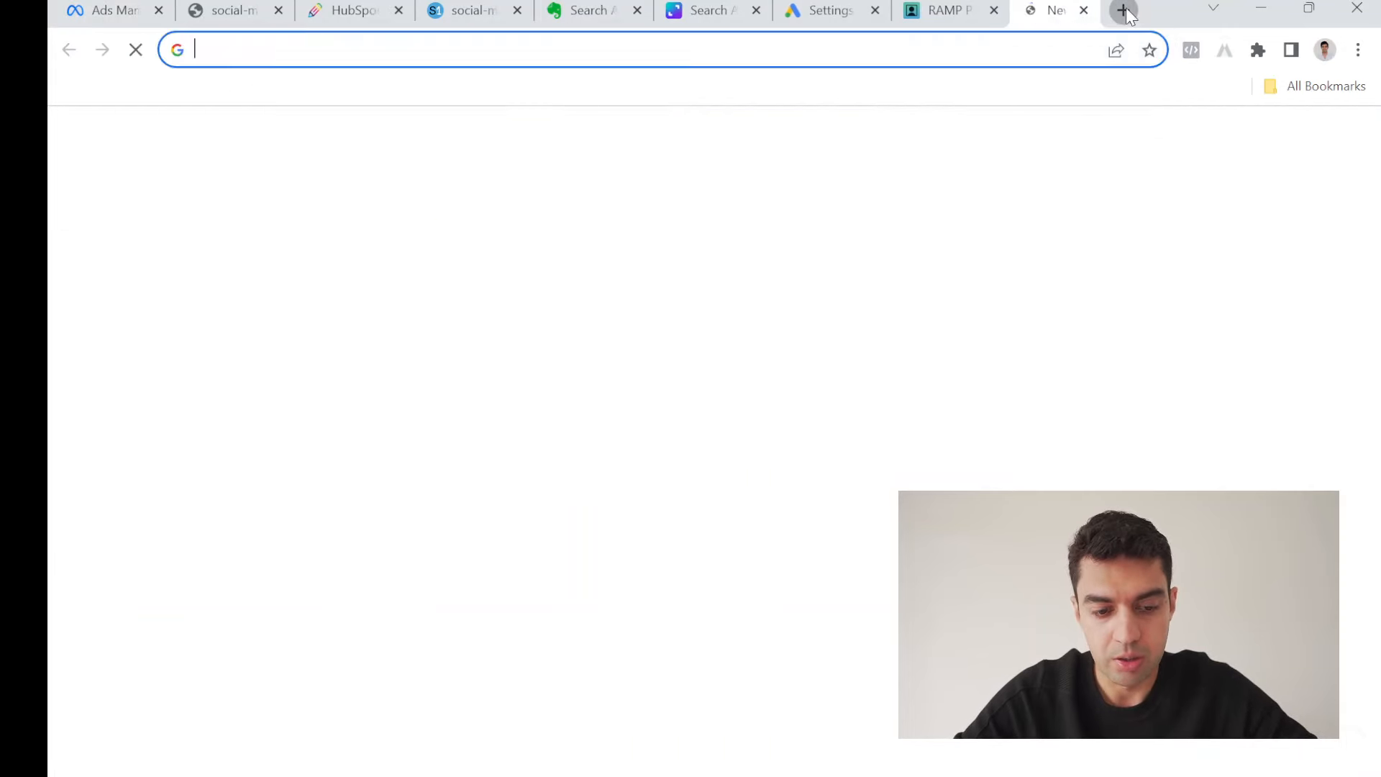
type("13")
key("Return")
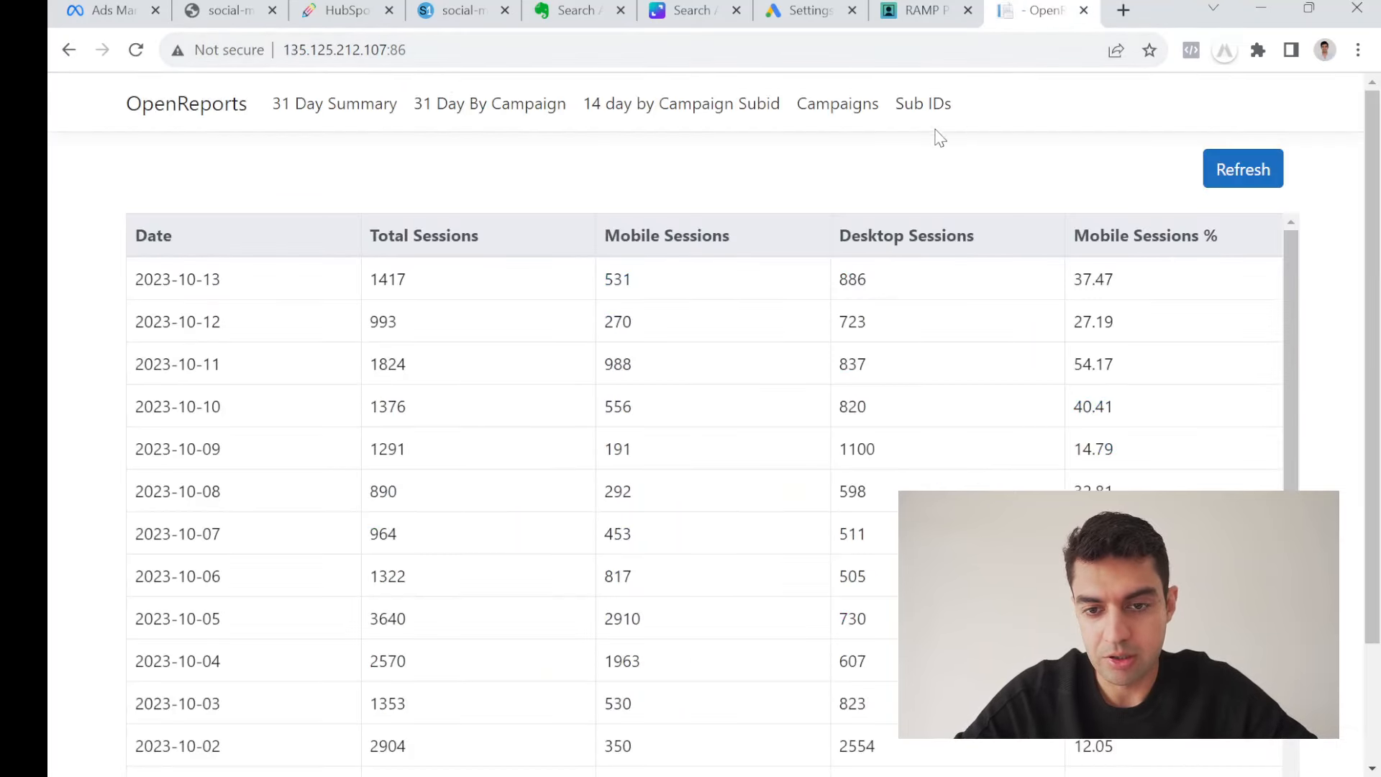
left_click(863, 108)
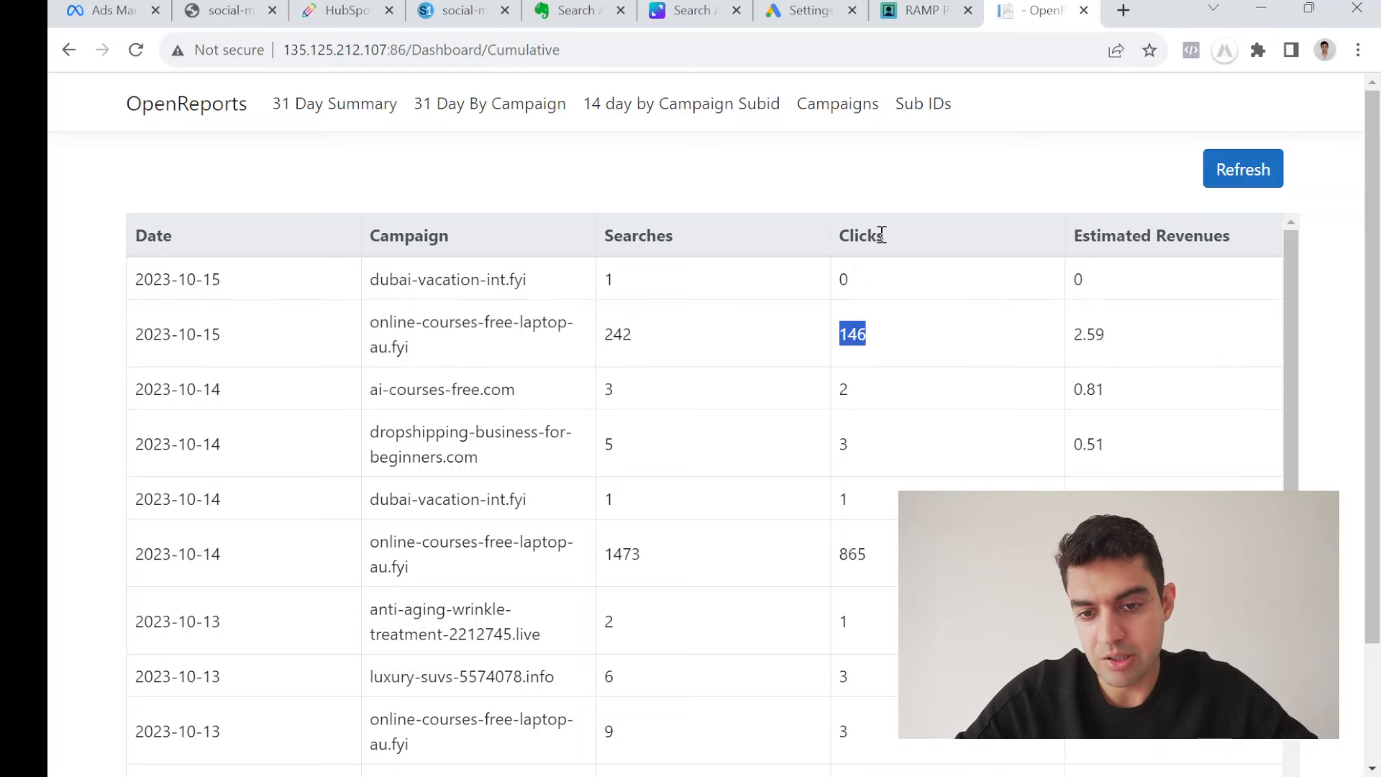
Highlight the Clicks heading, plus the estimated revenue and name of the 2023-10-15 online-courses-free-laptop-au.fyi campaign.
left_click_drag(889, 235, 841, 235)
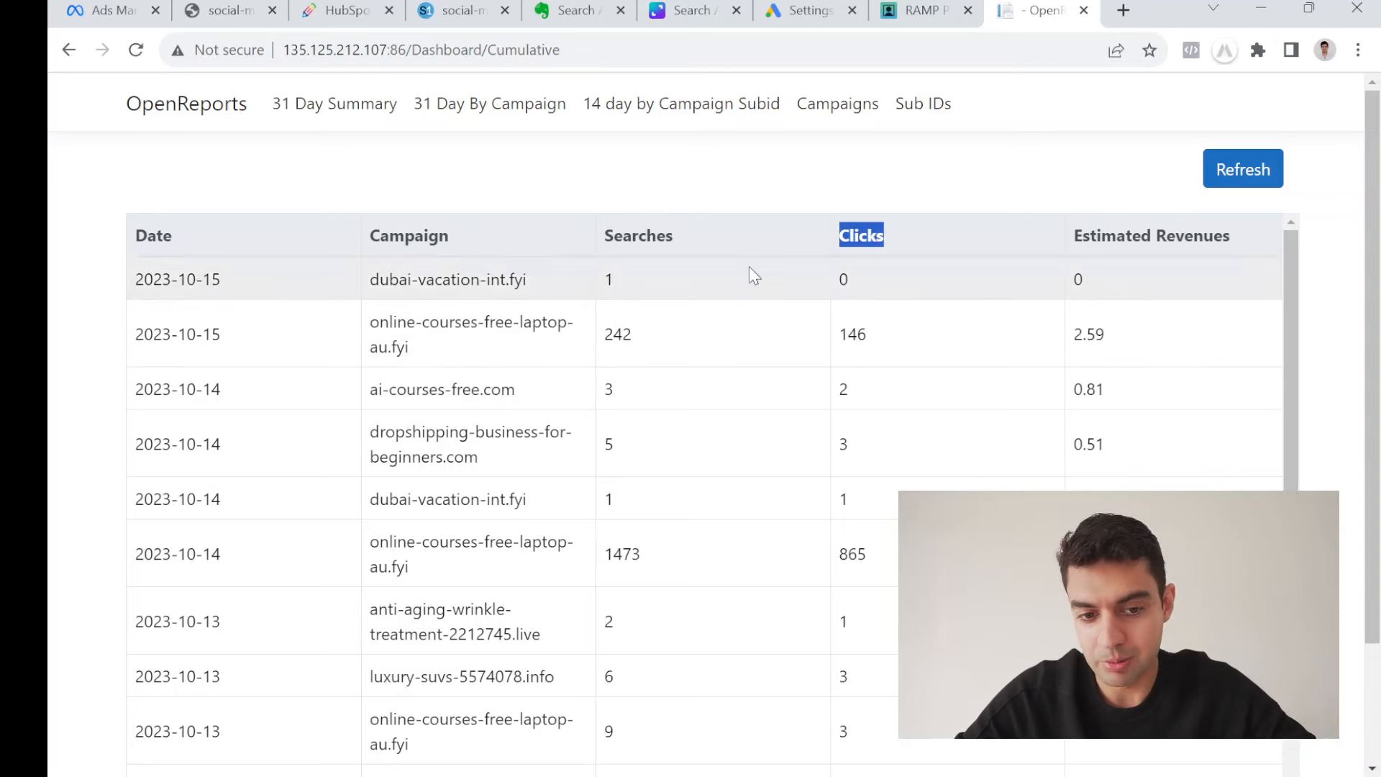
left_click_drag(1114, 341, 1081, 340)
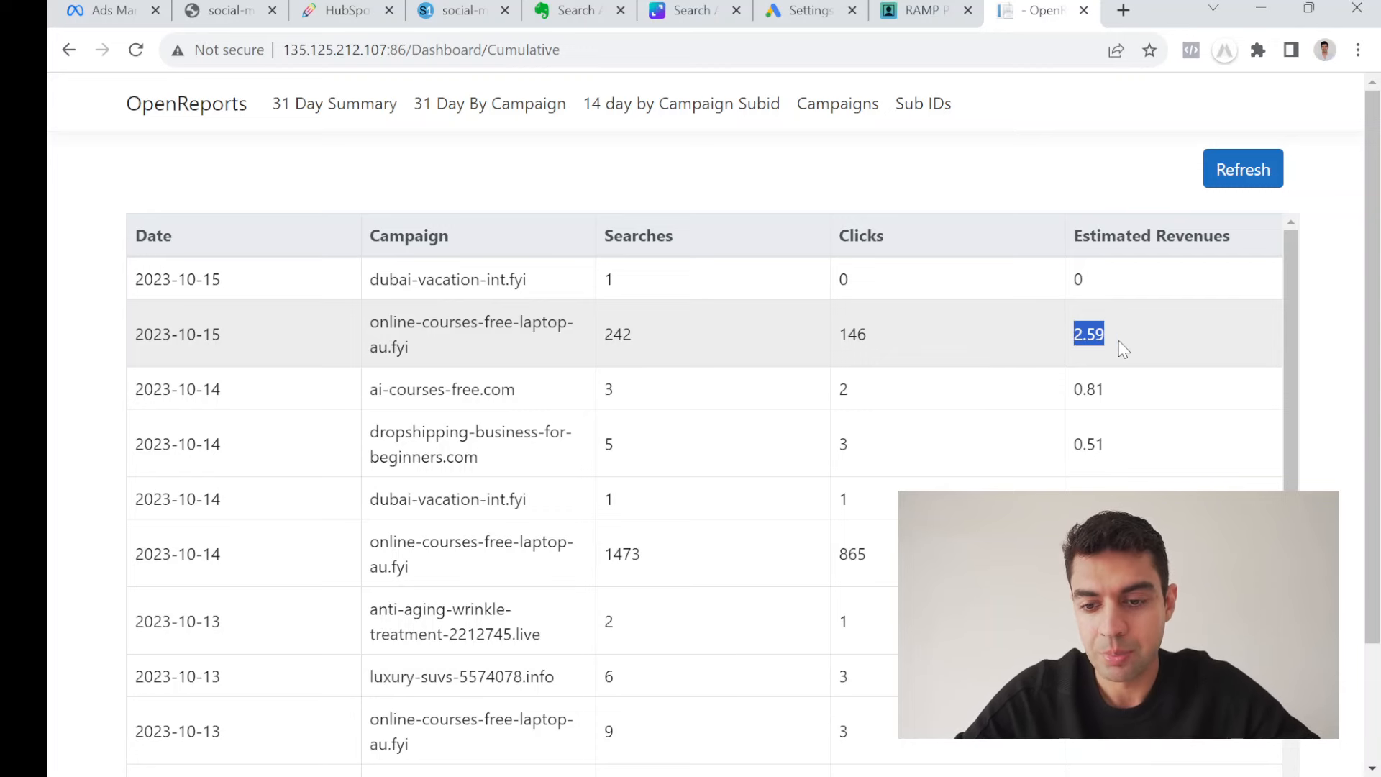
left_click_drag(1120, 345, 1082, 336)
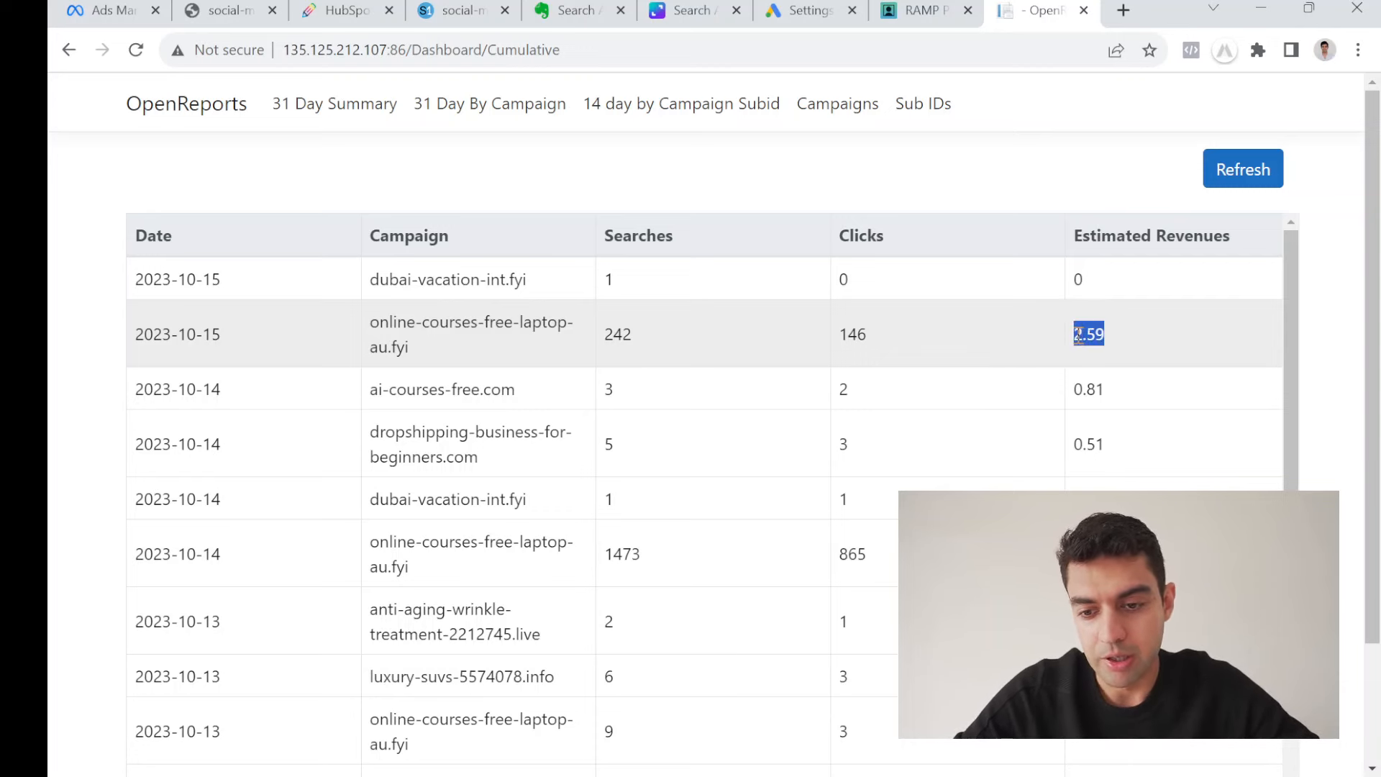
left_click_drag(379, 322, 438, 360)
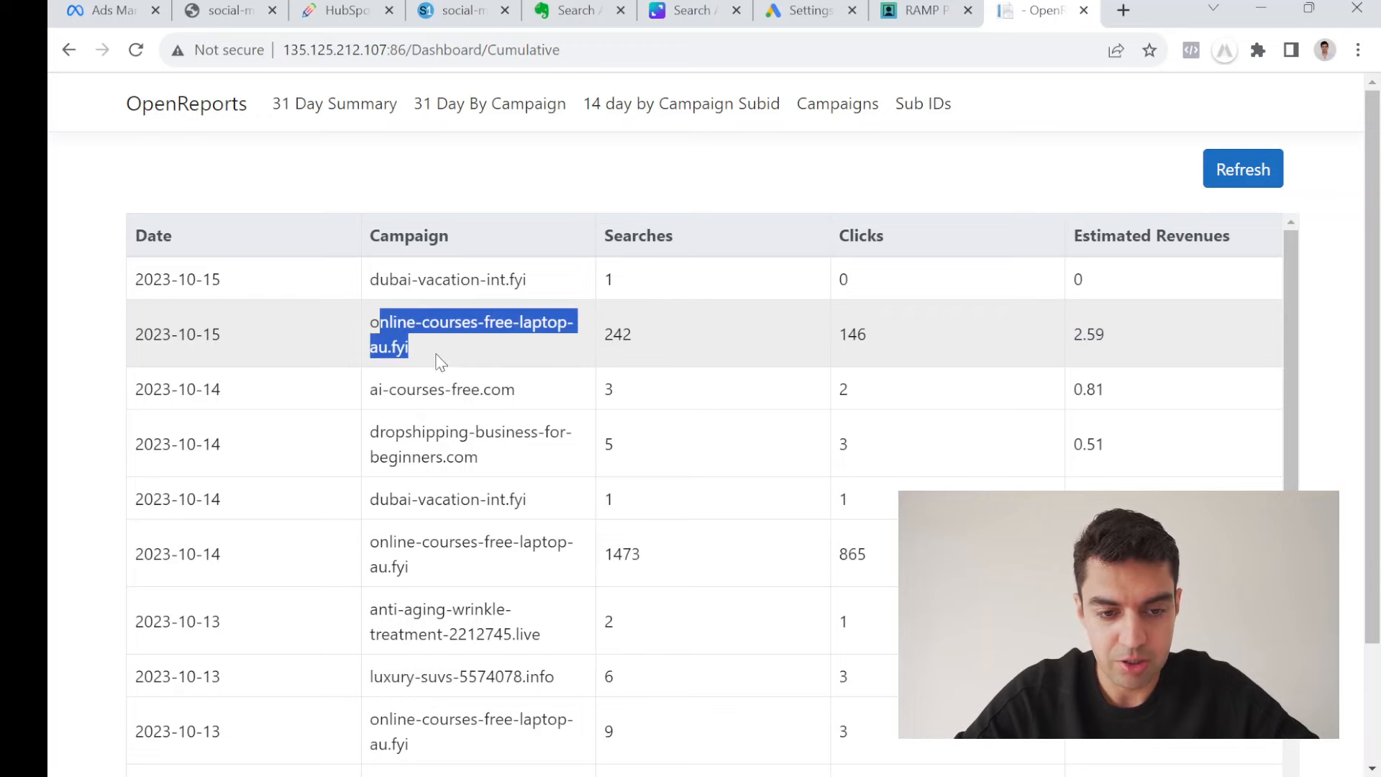
Return to Ads Manager, open the Online Course - PK & IN campaign for editing and show its two ads.
left_click(216, 5)
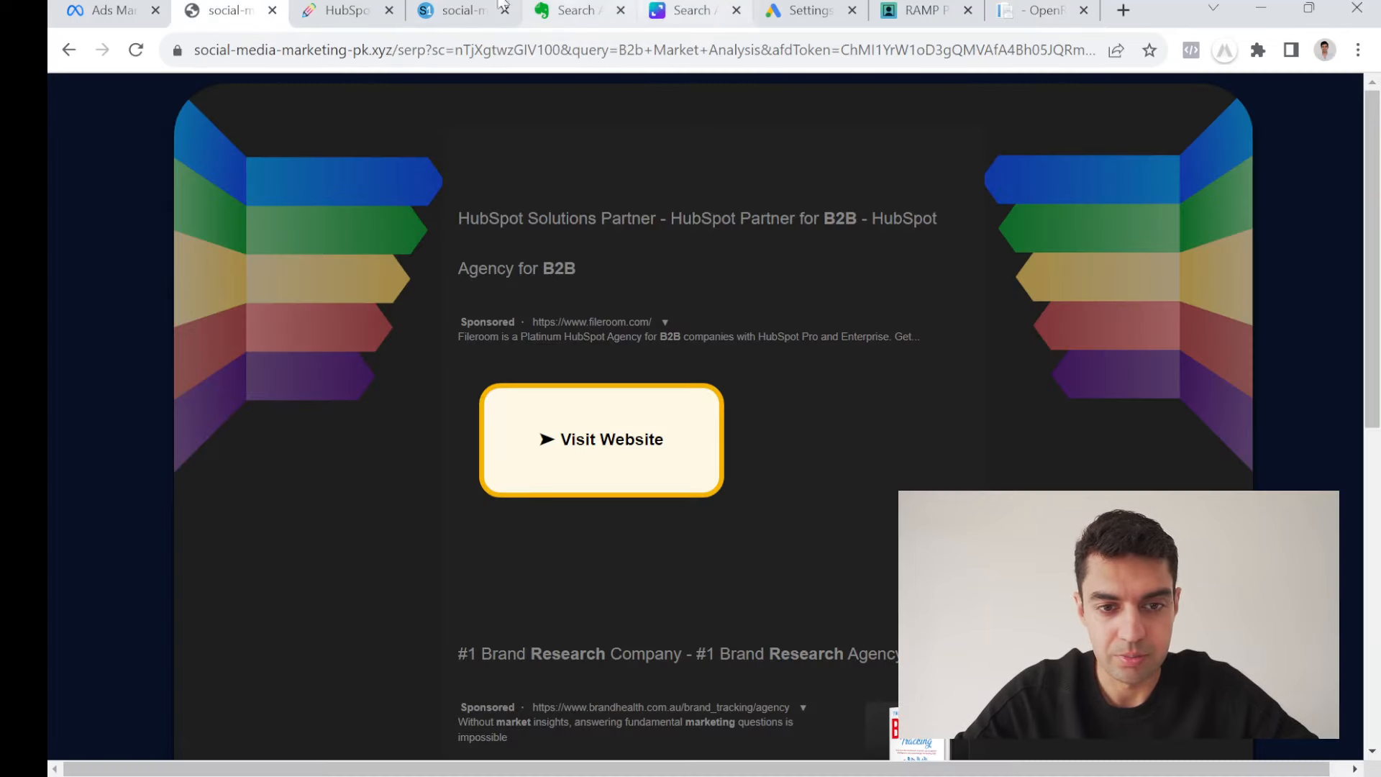
left_click(108, 10)
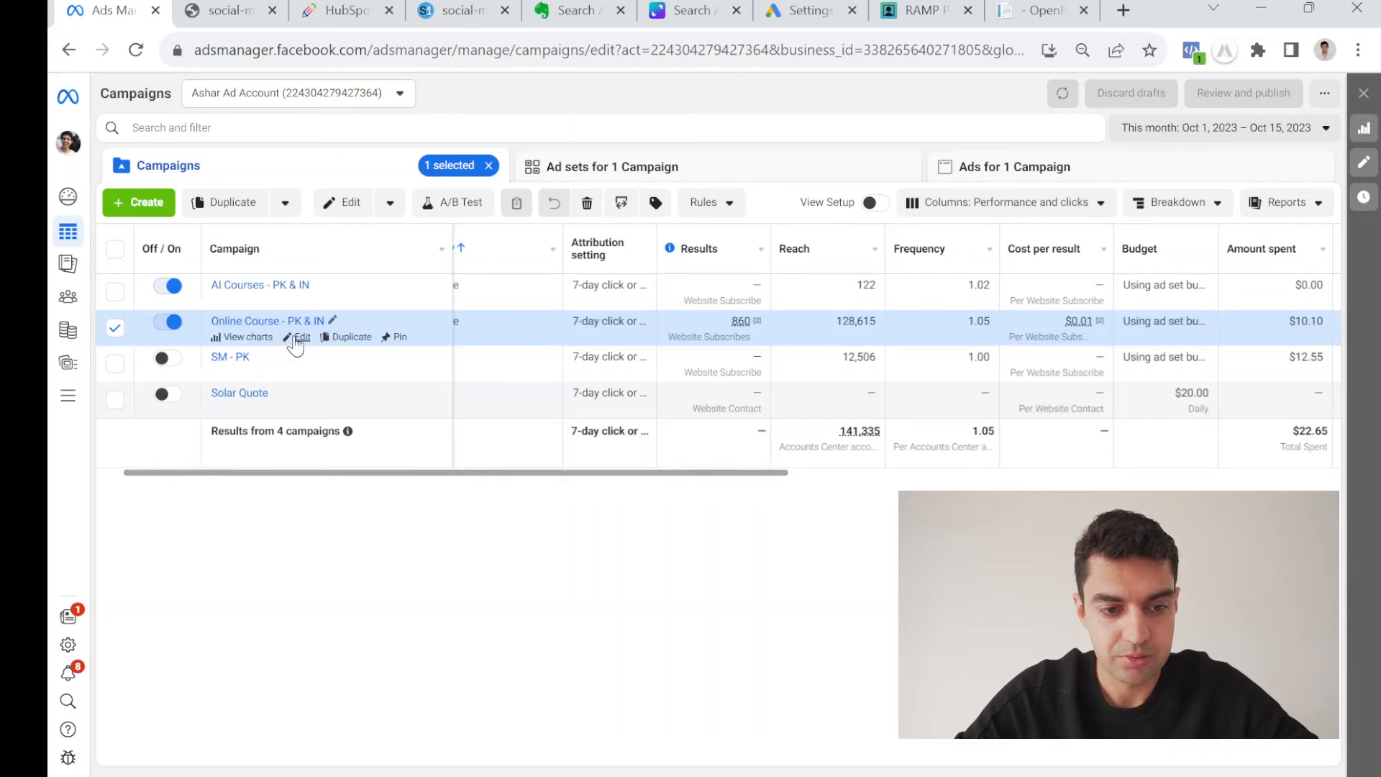
left_click(291, 336)
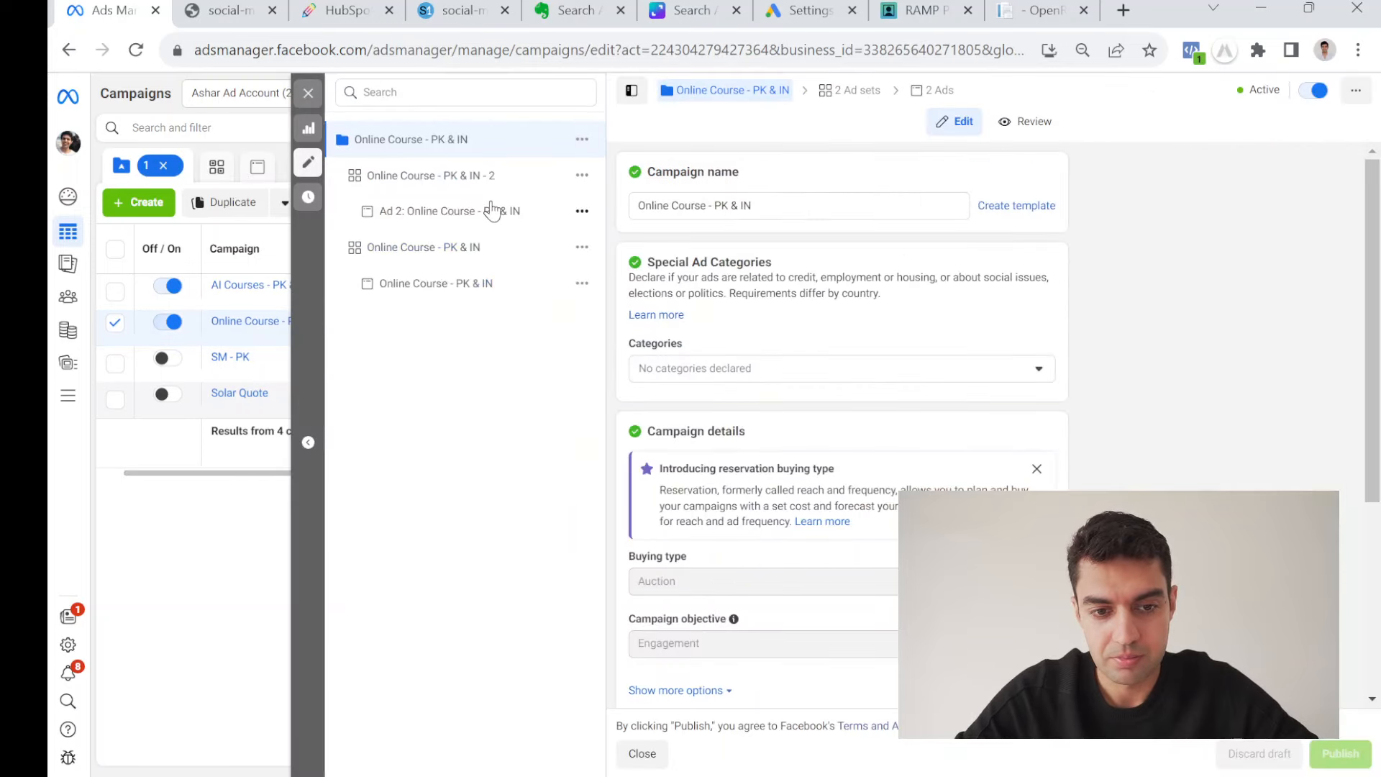
left_click(934, 92)
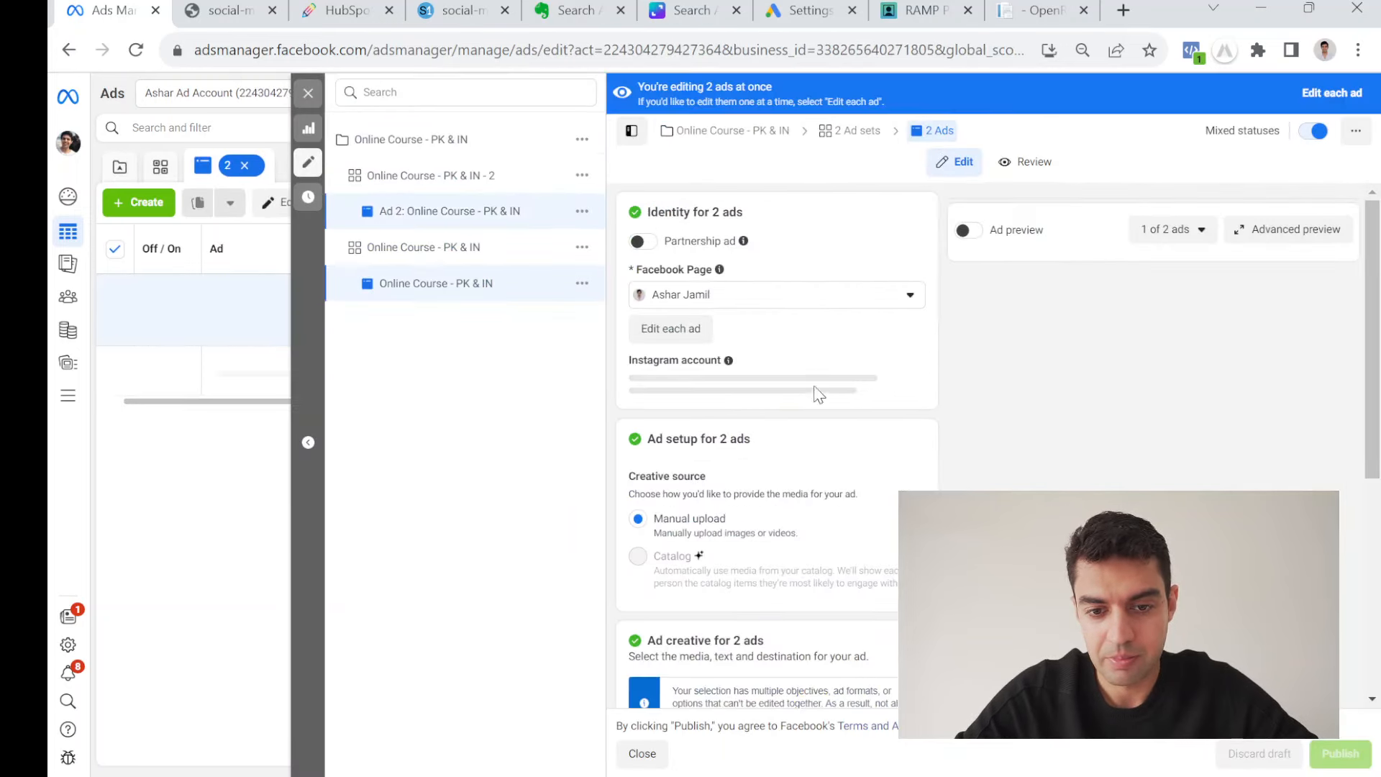
Narrow the ad selection to the Online Course - PK & IN ad and show its text and Website URL settings.
scroll(843, 440, "down", 5)
scroll(804, 433, "down", 2)
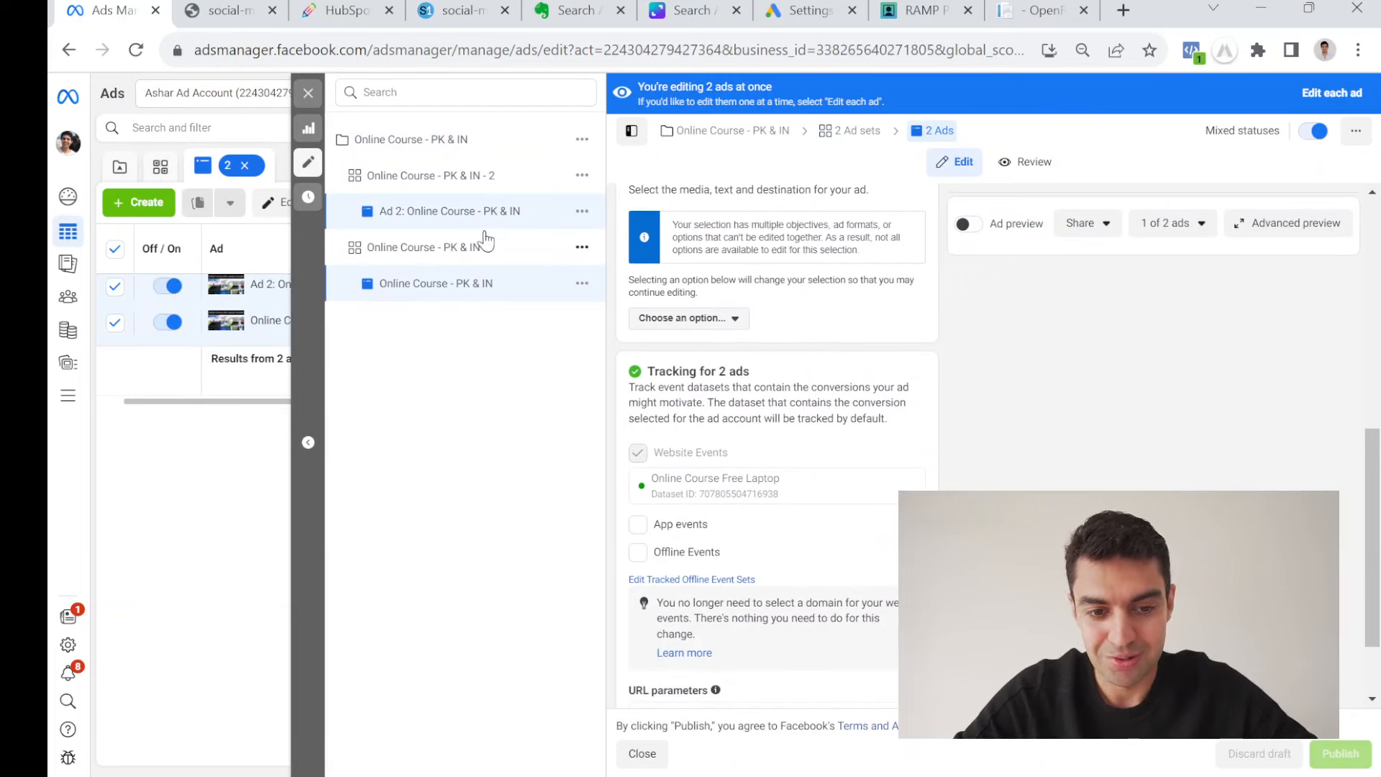
left_click(703, 318)
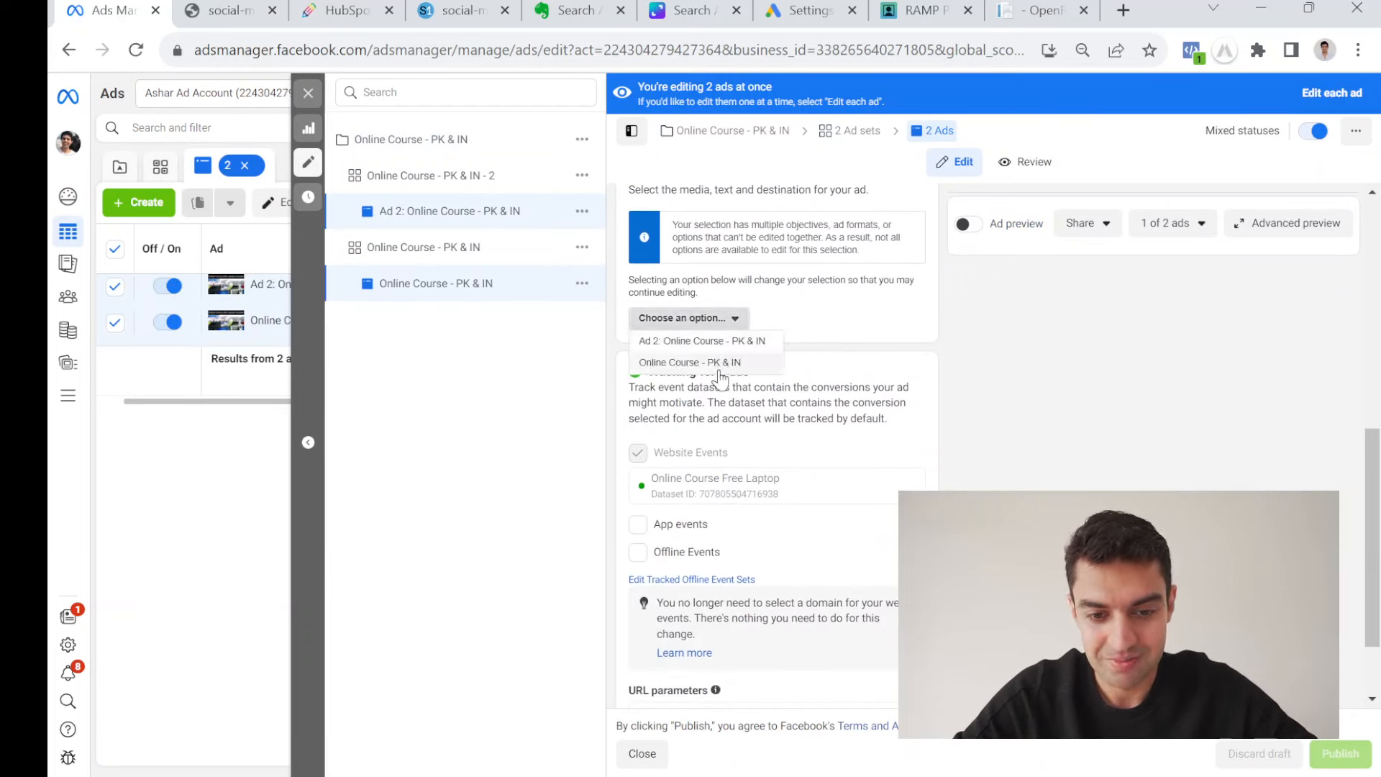
left_click(726, 363)
scroll(755, 371, "down", 5)
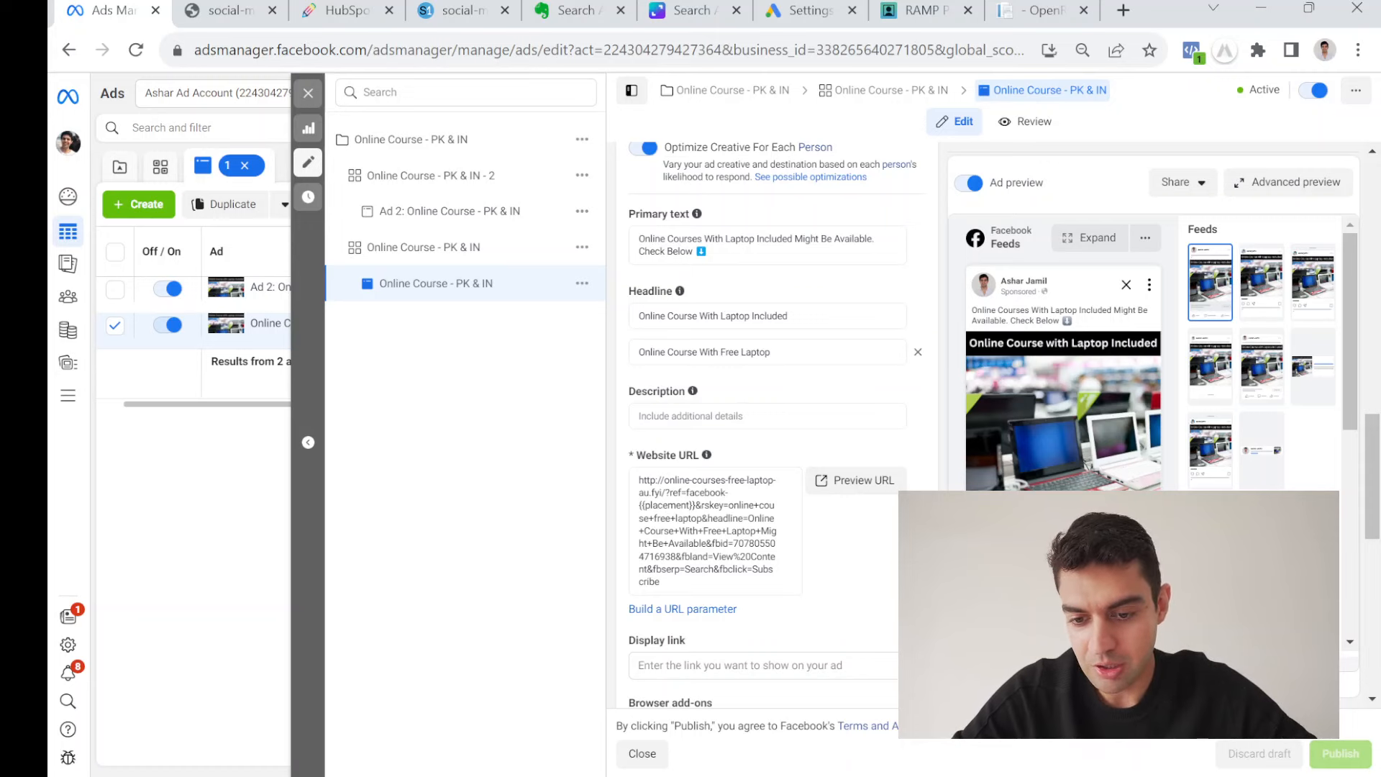
Open the ad's Website URL in a new browser tab and look through the related searches on the landing page.
triple_click(730, 536)
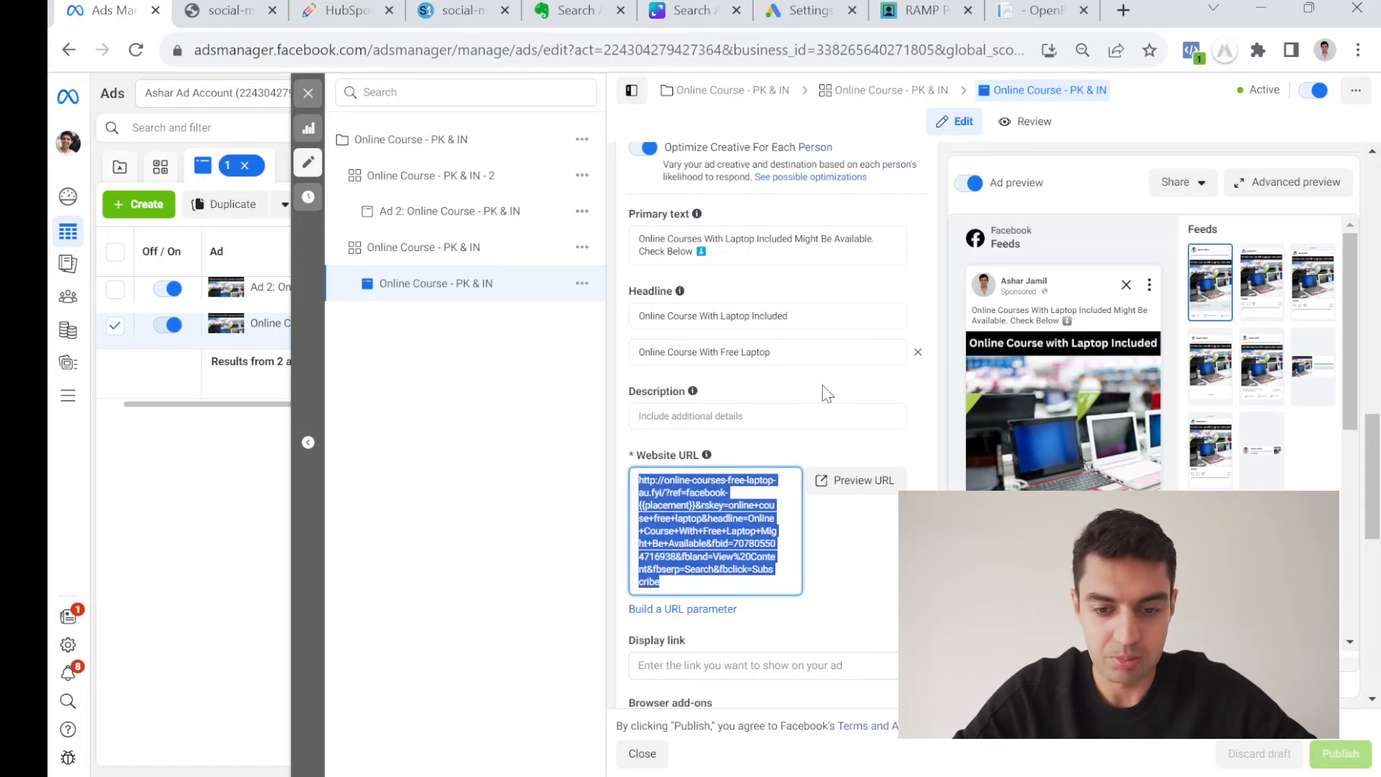
left_click(854, 314)
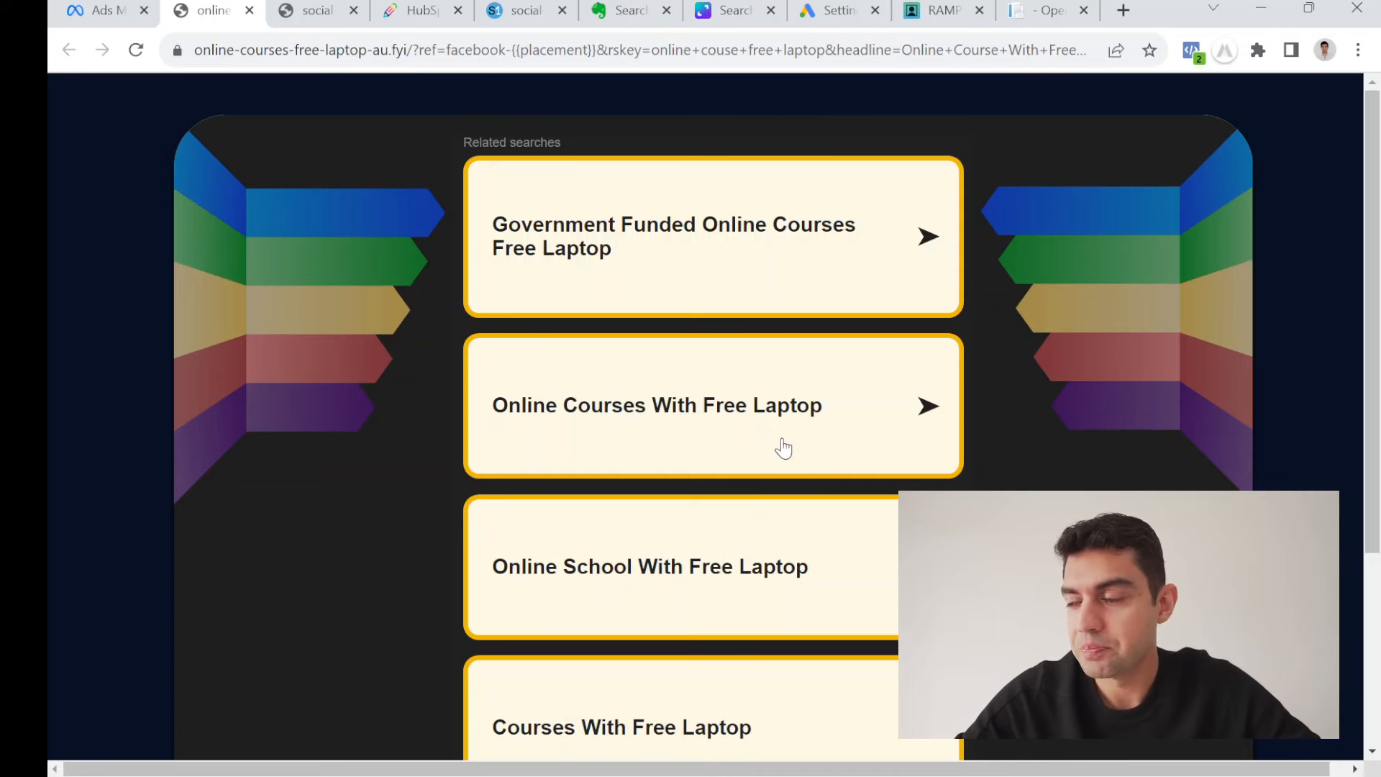
scroll(623, 543, "down", 3)
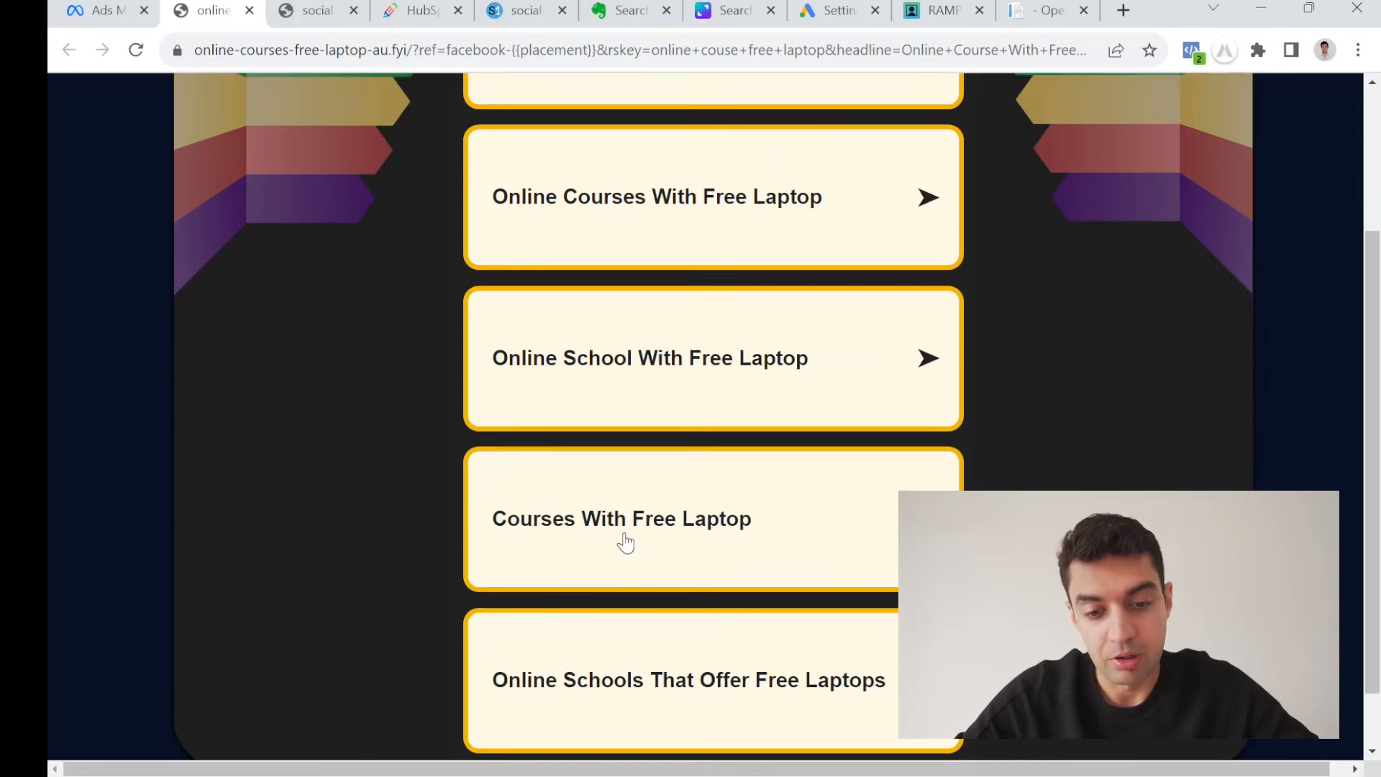
Return to Ads Manager, highlight the full Website URL of the Online Course - PK & IN ad and close the editor.
left_click(101, 10)
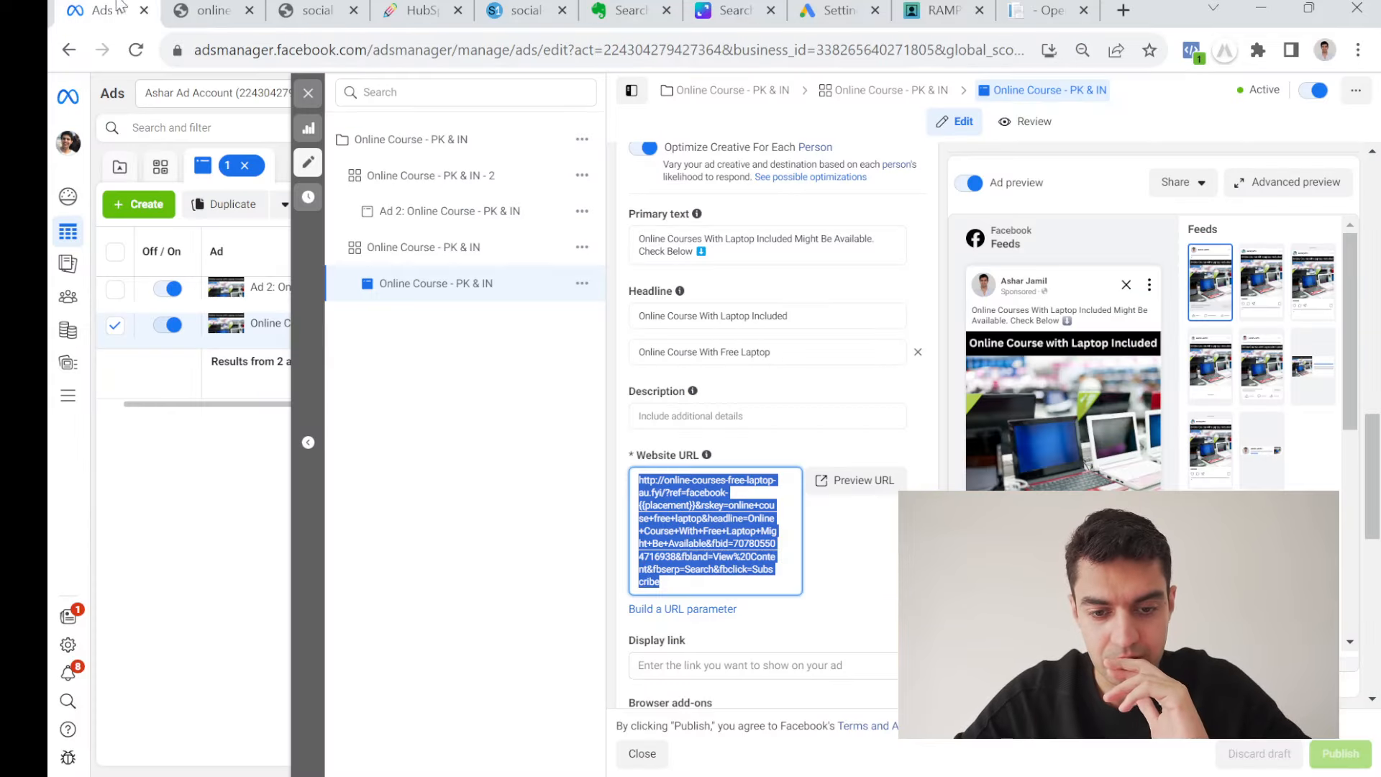
left_click(697, 588)
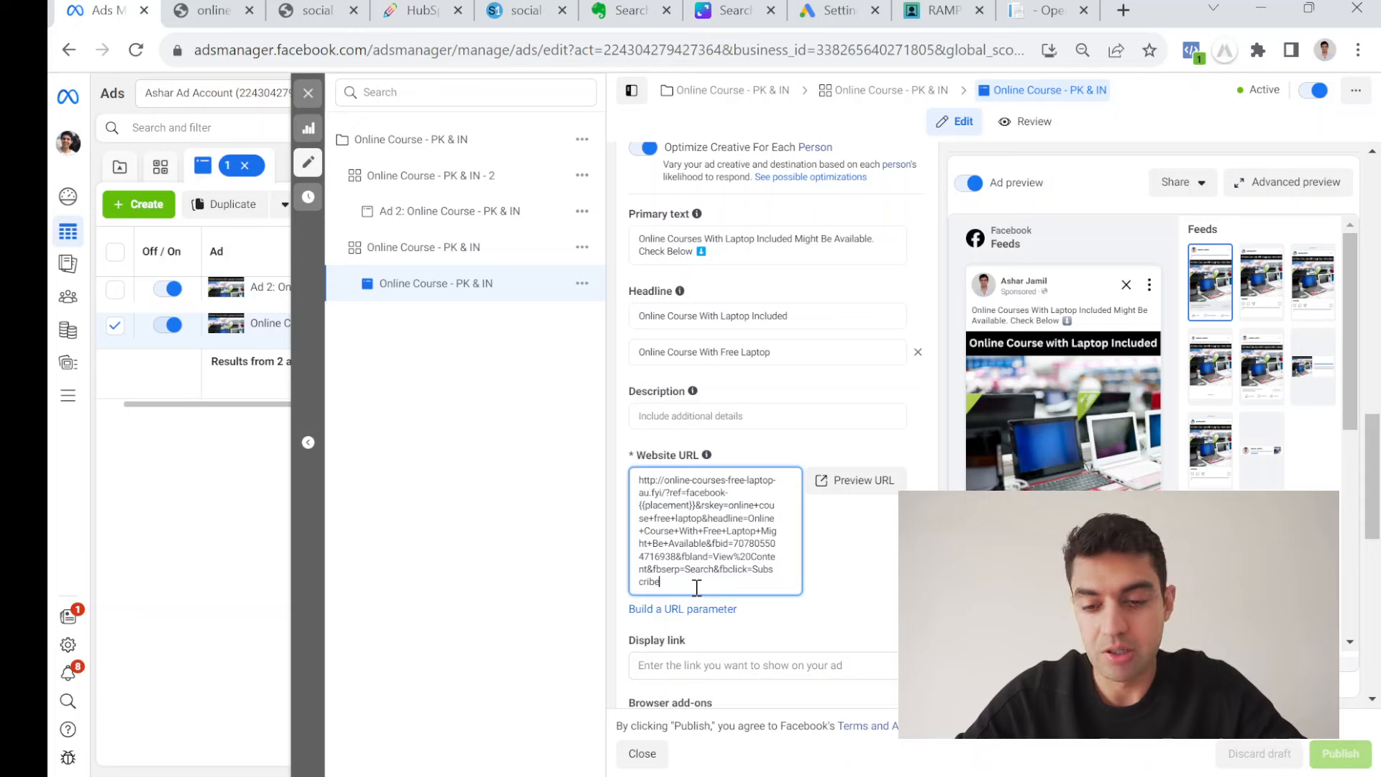
left_click_drag(697, 588, 623, 481)
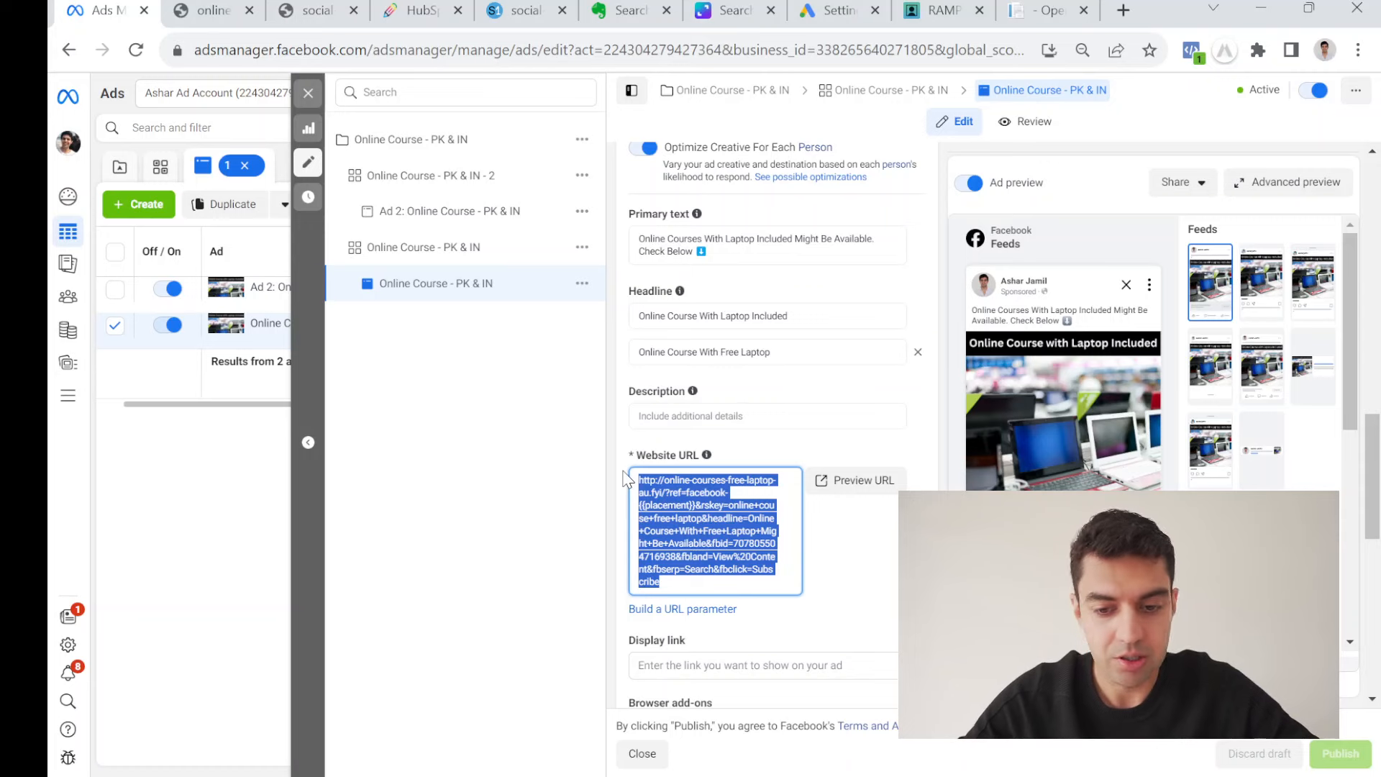
scroll(816, 452, "up", 7)
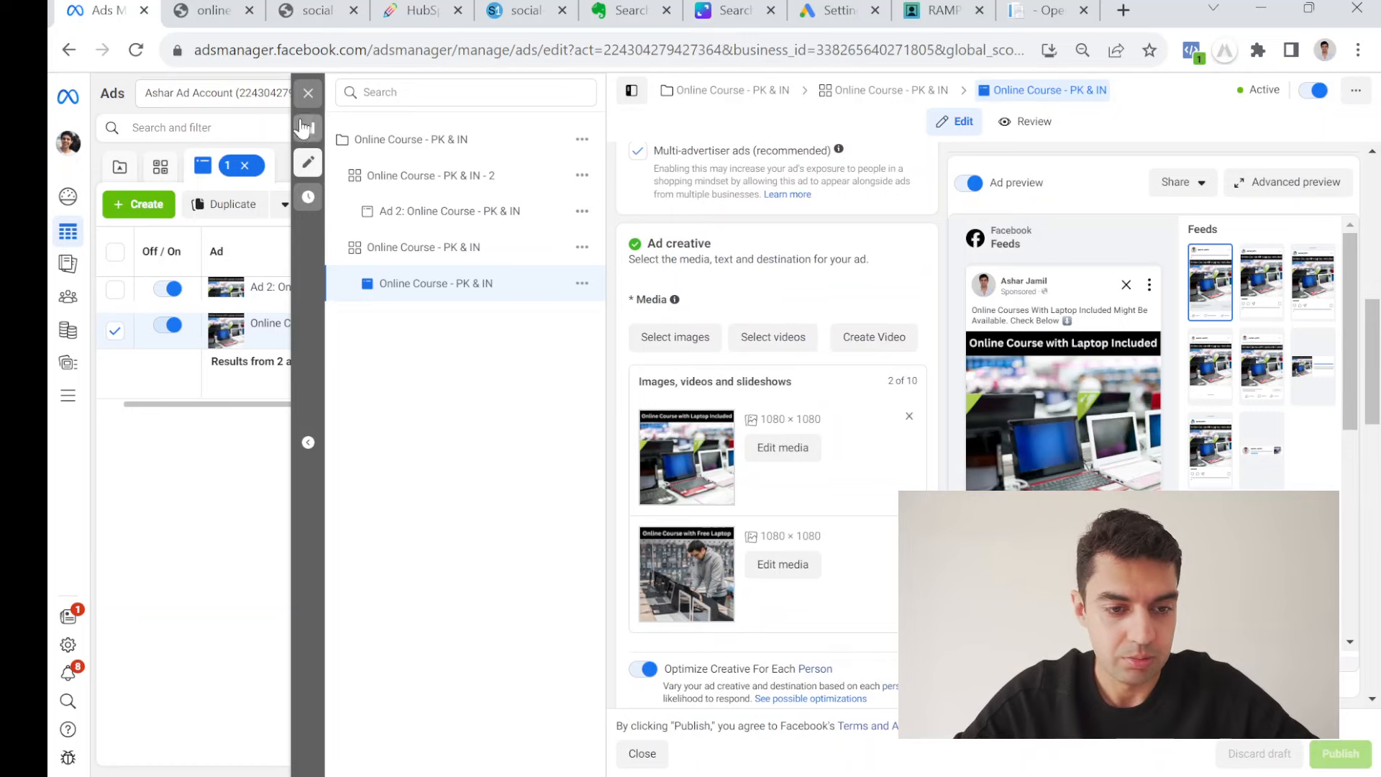
left_click(310, 94)
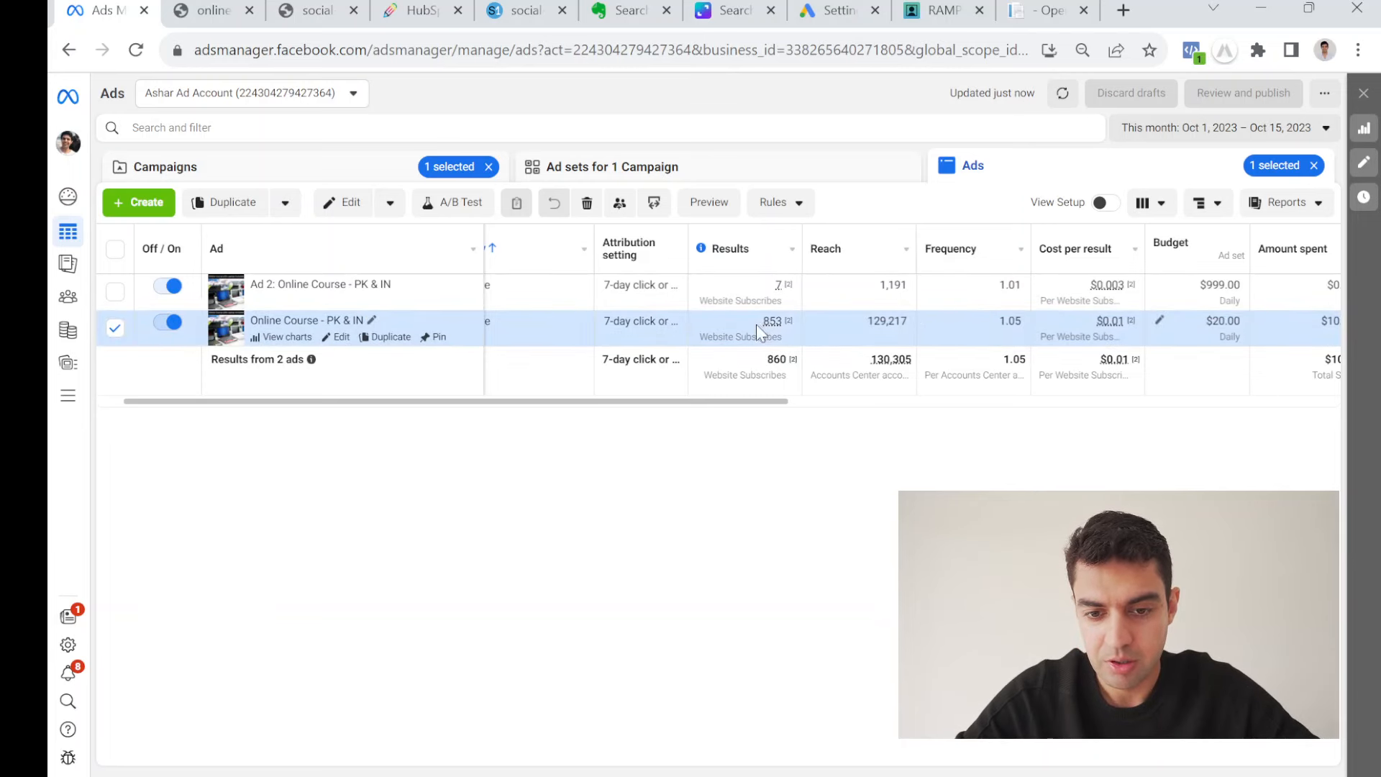
Check the two ads' results, cost per result and amount spent for the Today and Yesterday date presets.
left_click(1194, 130)
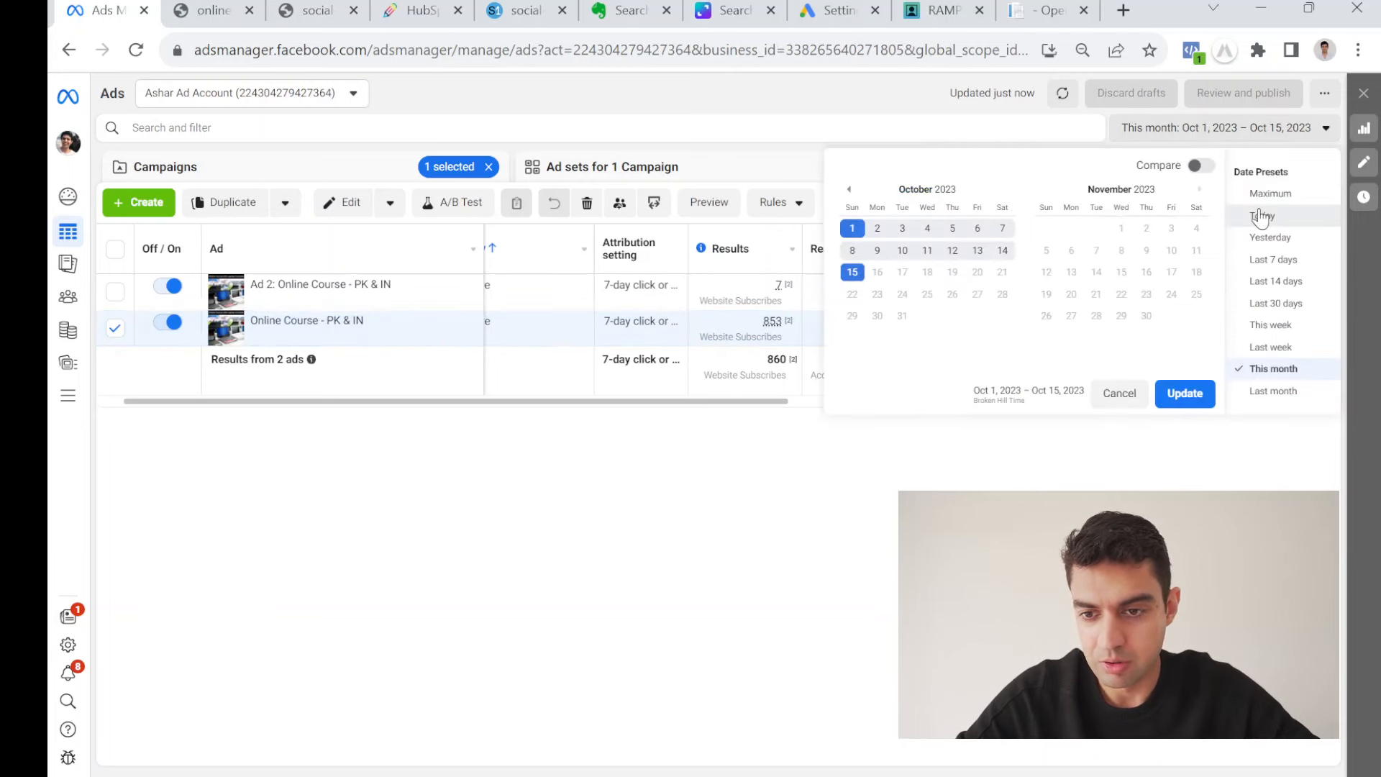
left_click(1259, 207)
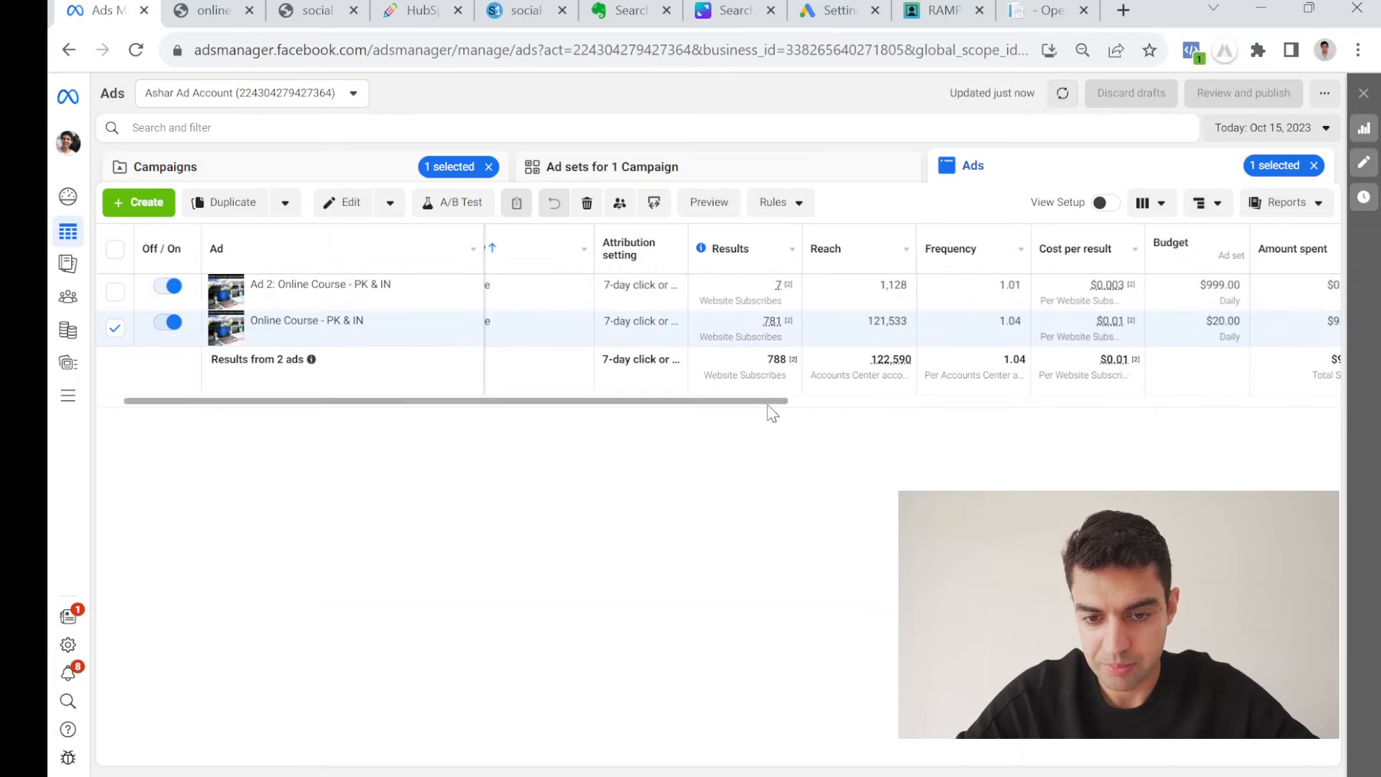
scroll(806, 410, "right", 4)
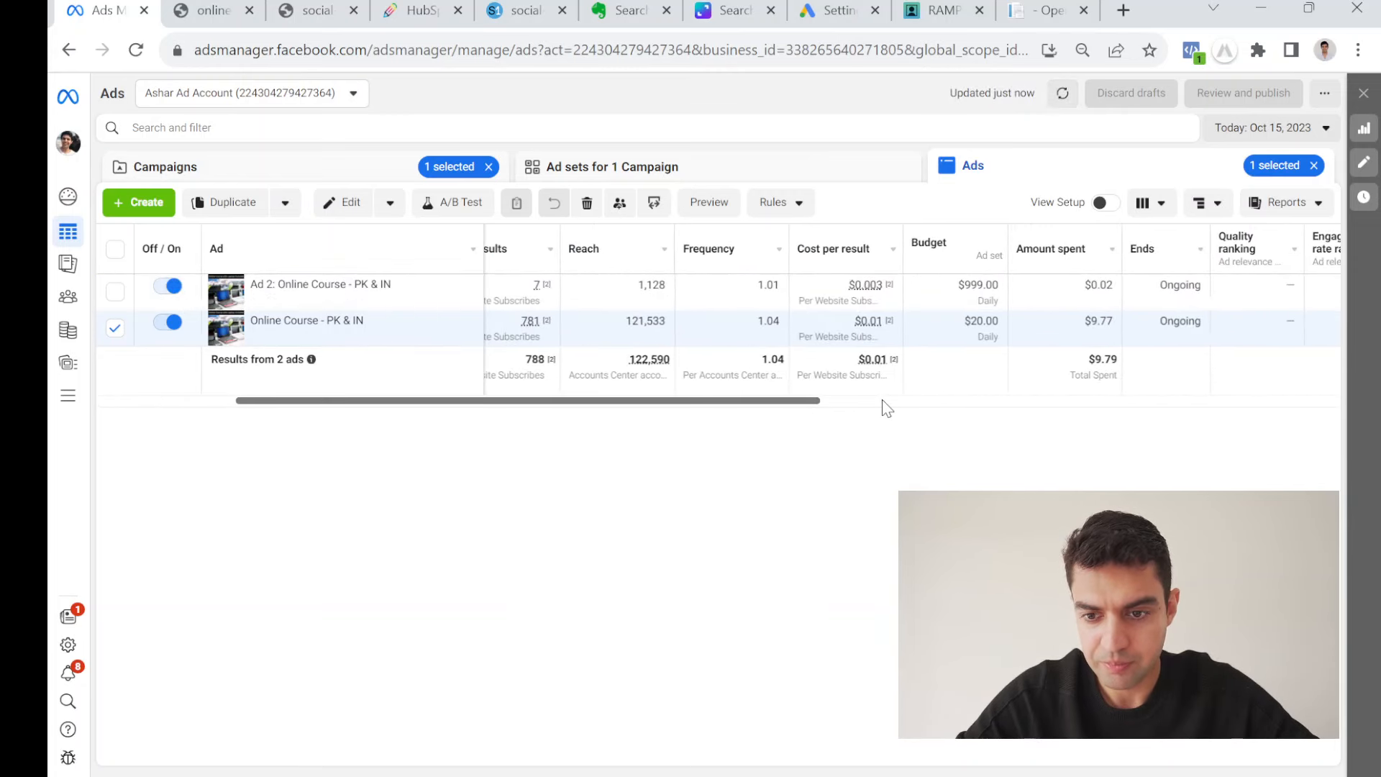
scroll(856, 407, "left", 3)
left_click(1295, 130)
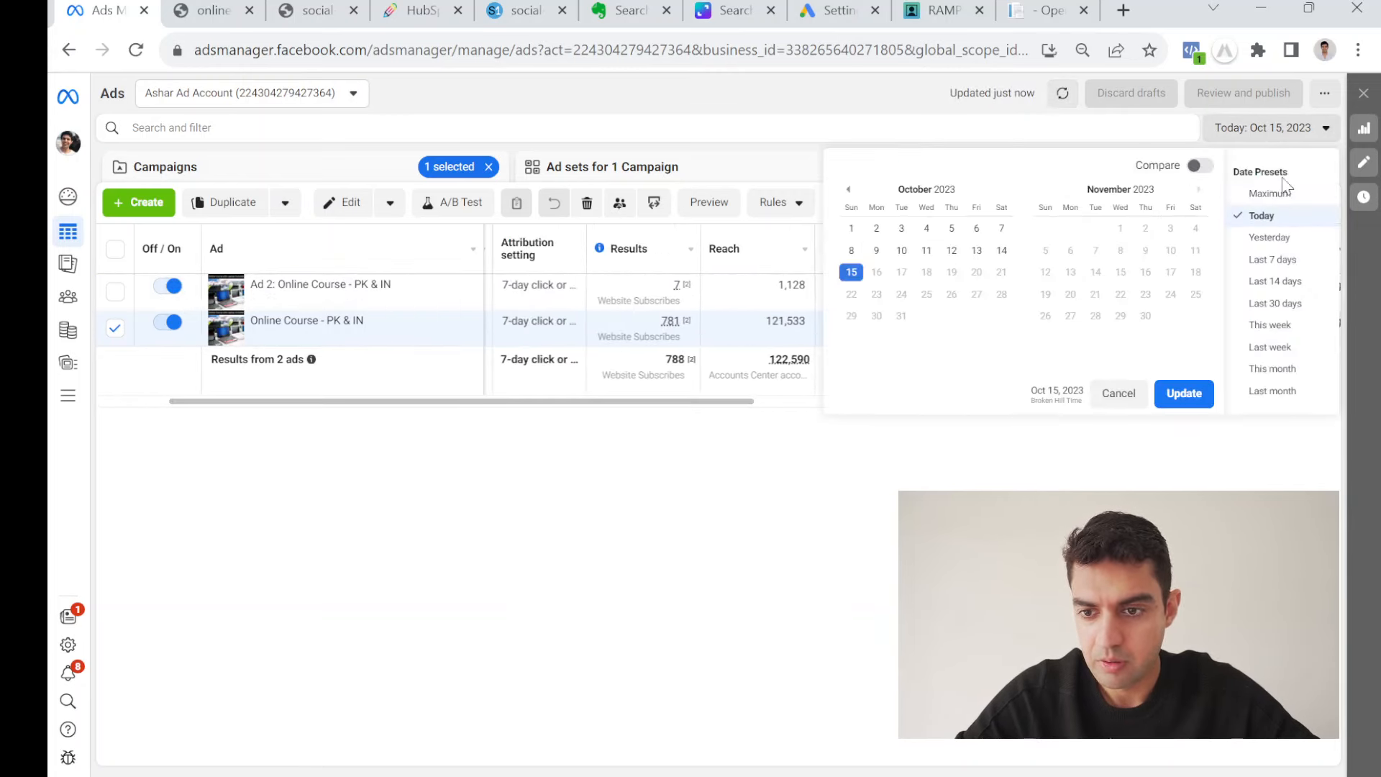
left_click(1269, 237)
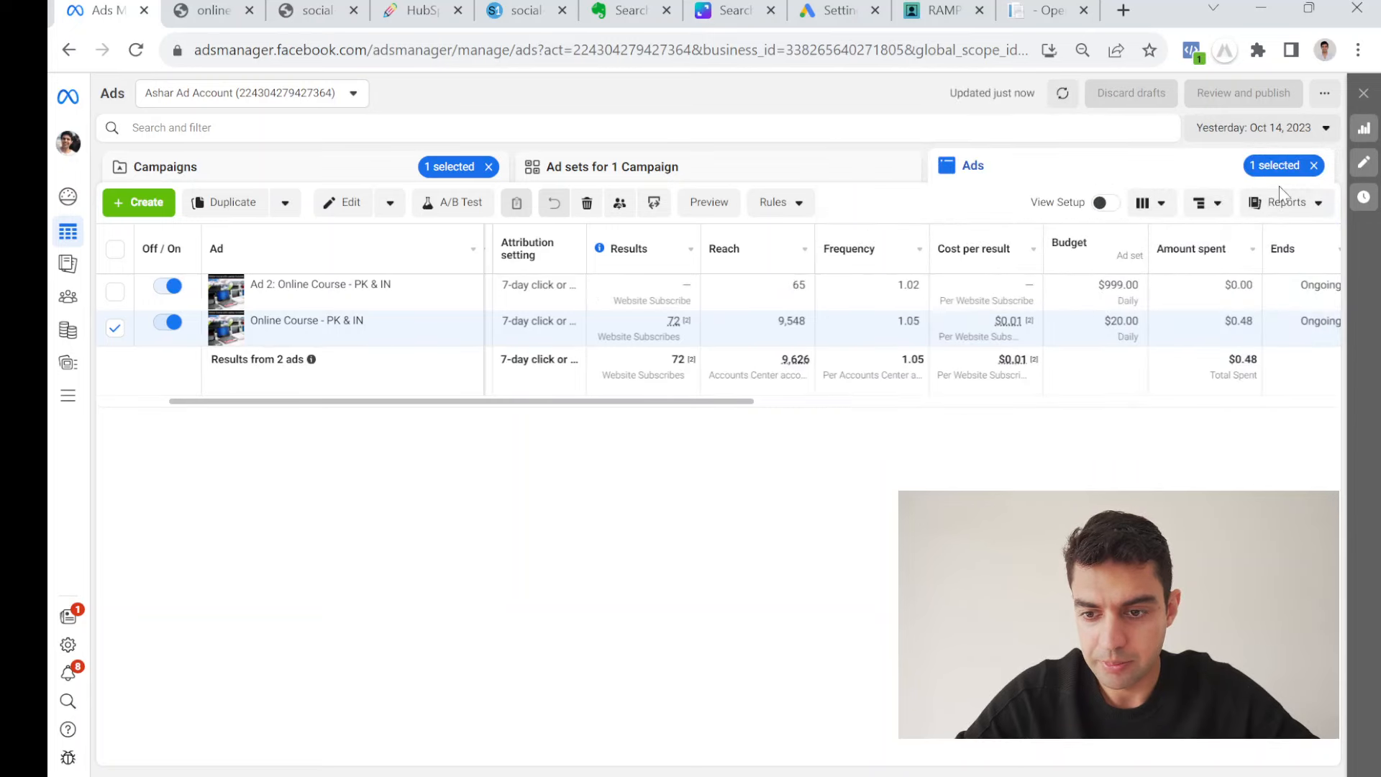
scroll(744, 410, "right", 2)
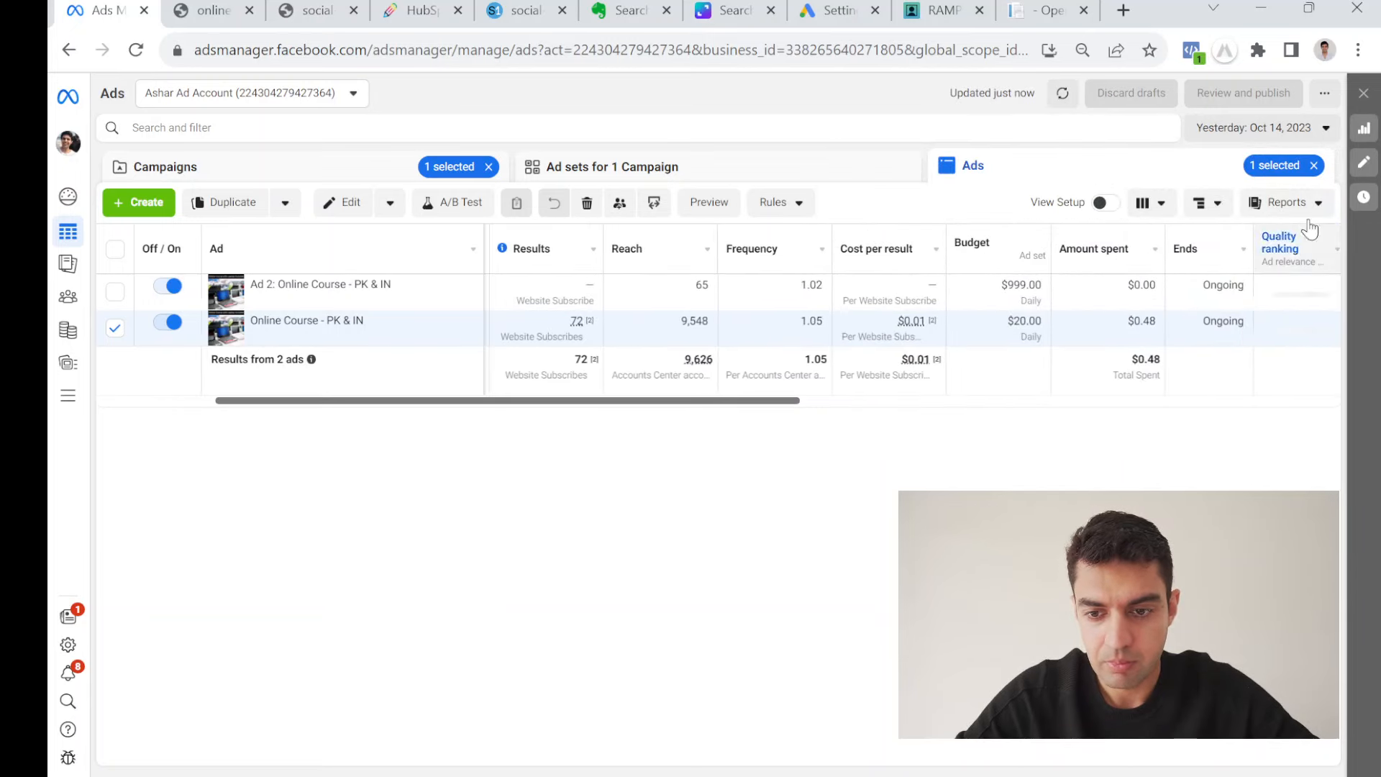
Set the date range to Maximum and compare the ads' spend with the 2023-10-15 online-courses-free-laptop-au.fyi row in OpenReports.
left_click(1313, 137)
left_click(1267, 195)
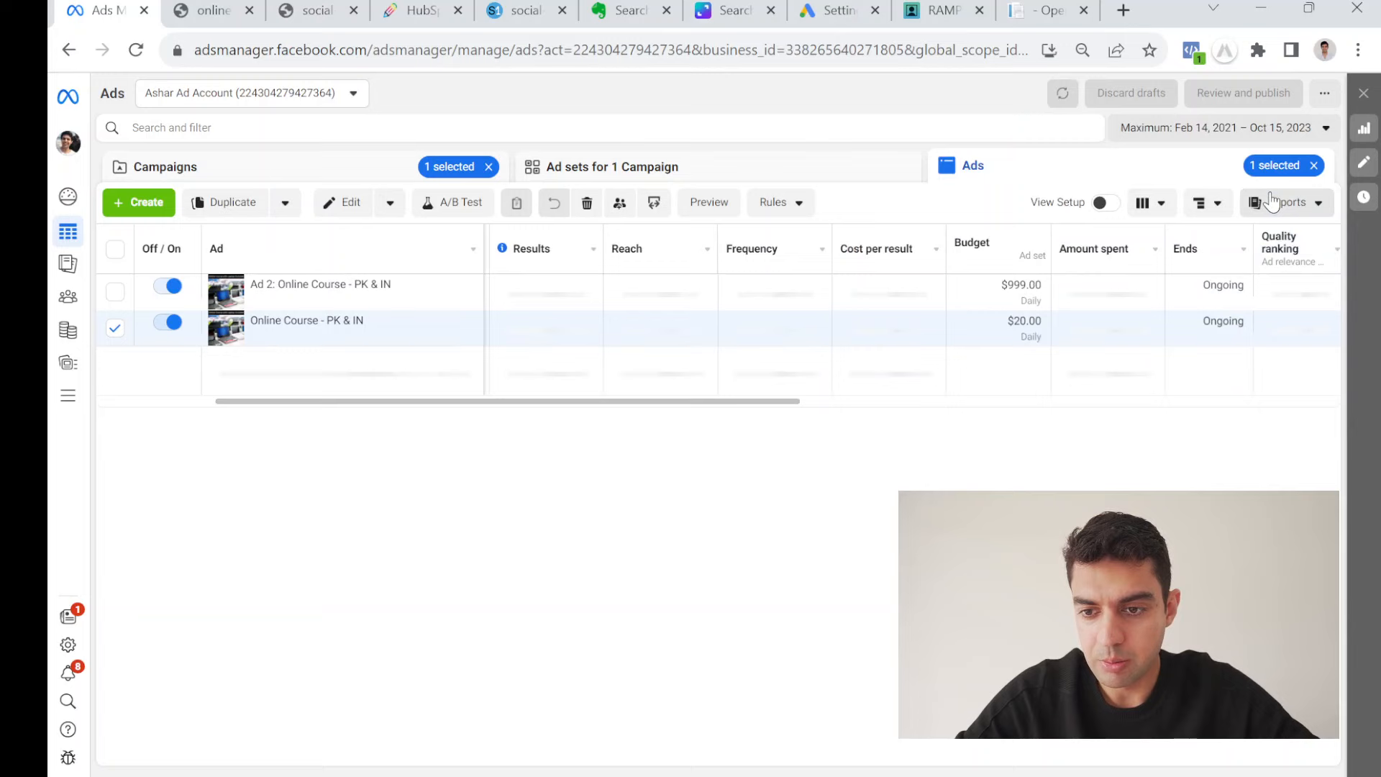
left_click(1051, 9)
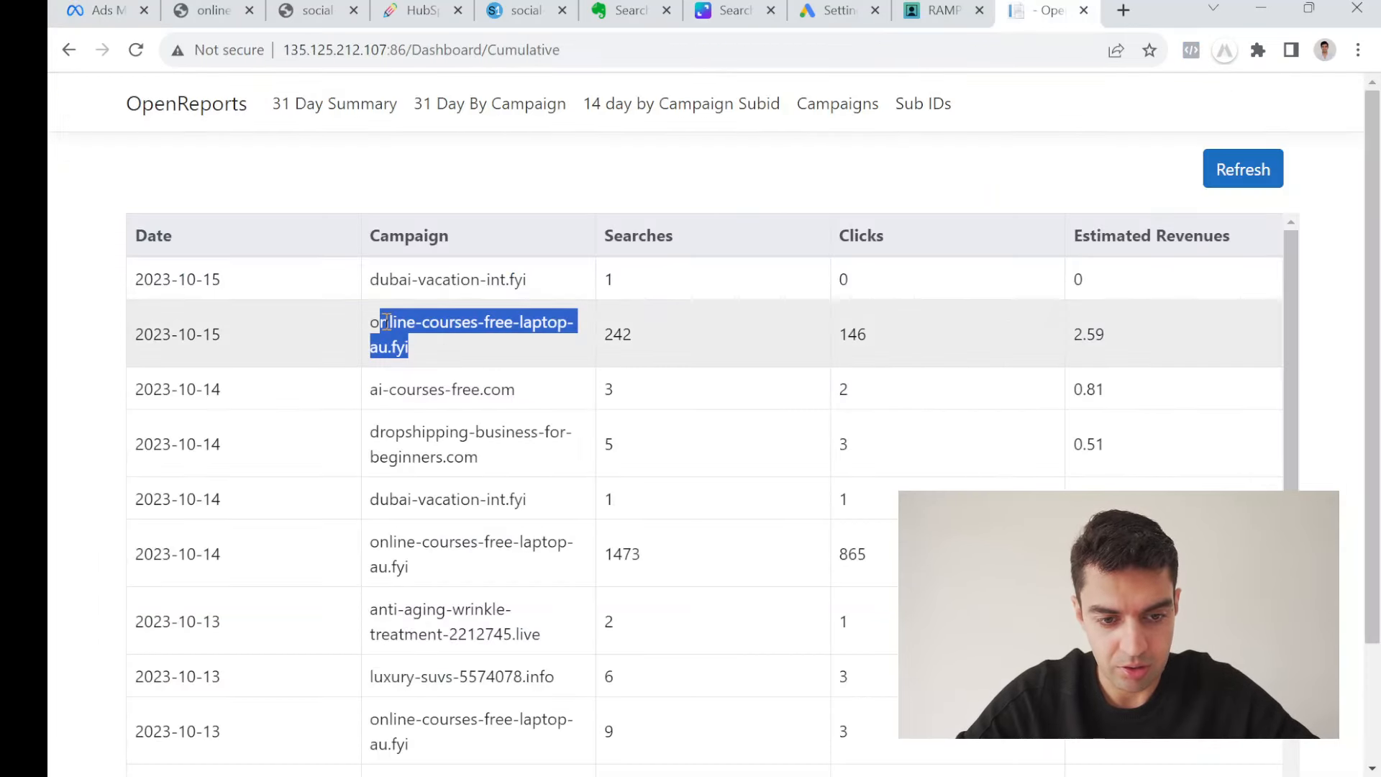
left_click_drag(369, 322, 421, 358)
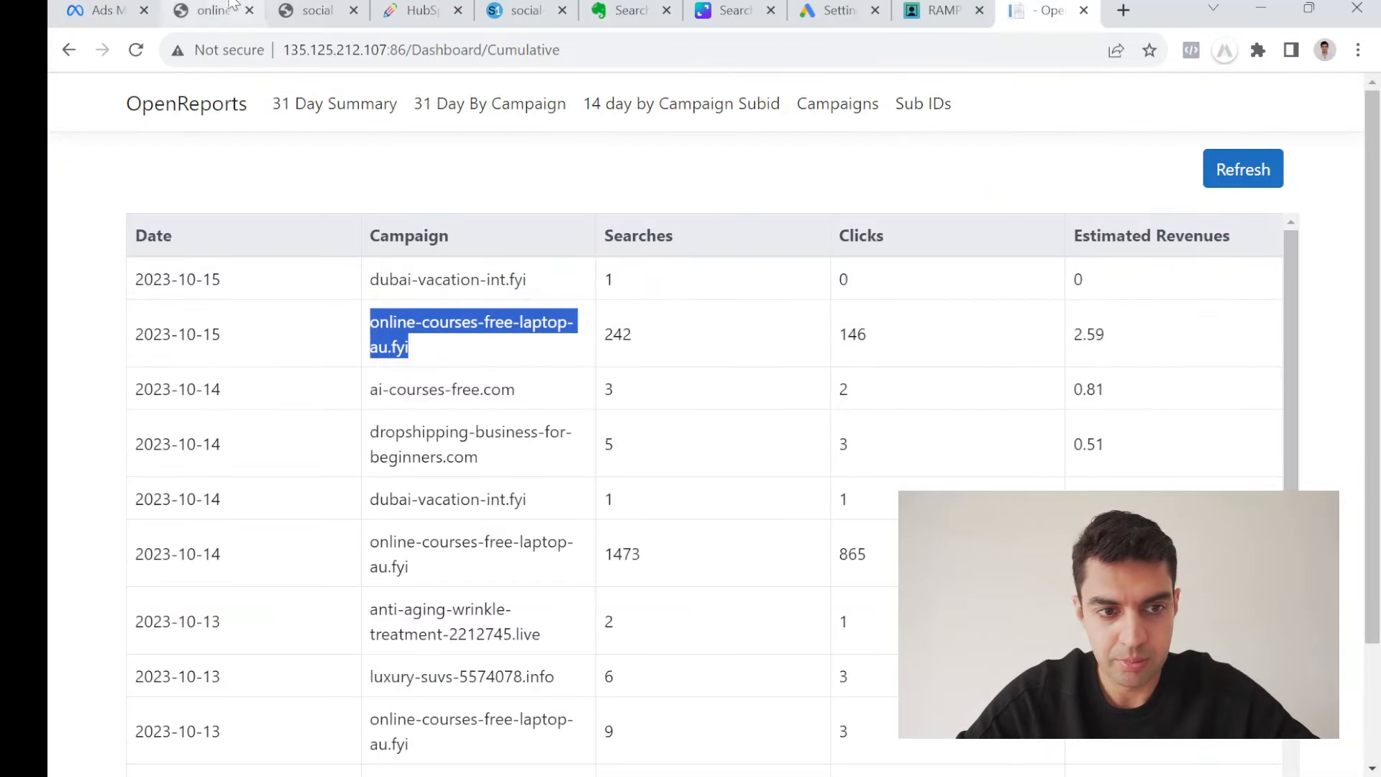
left_click(100, 10)
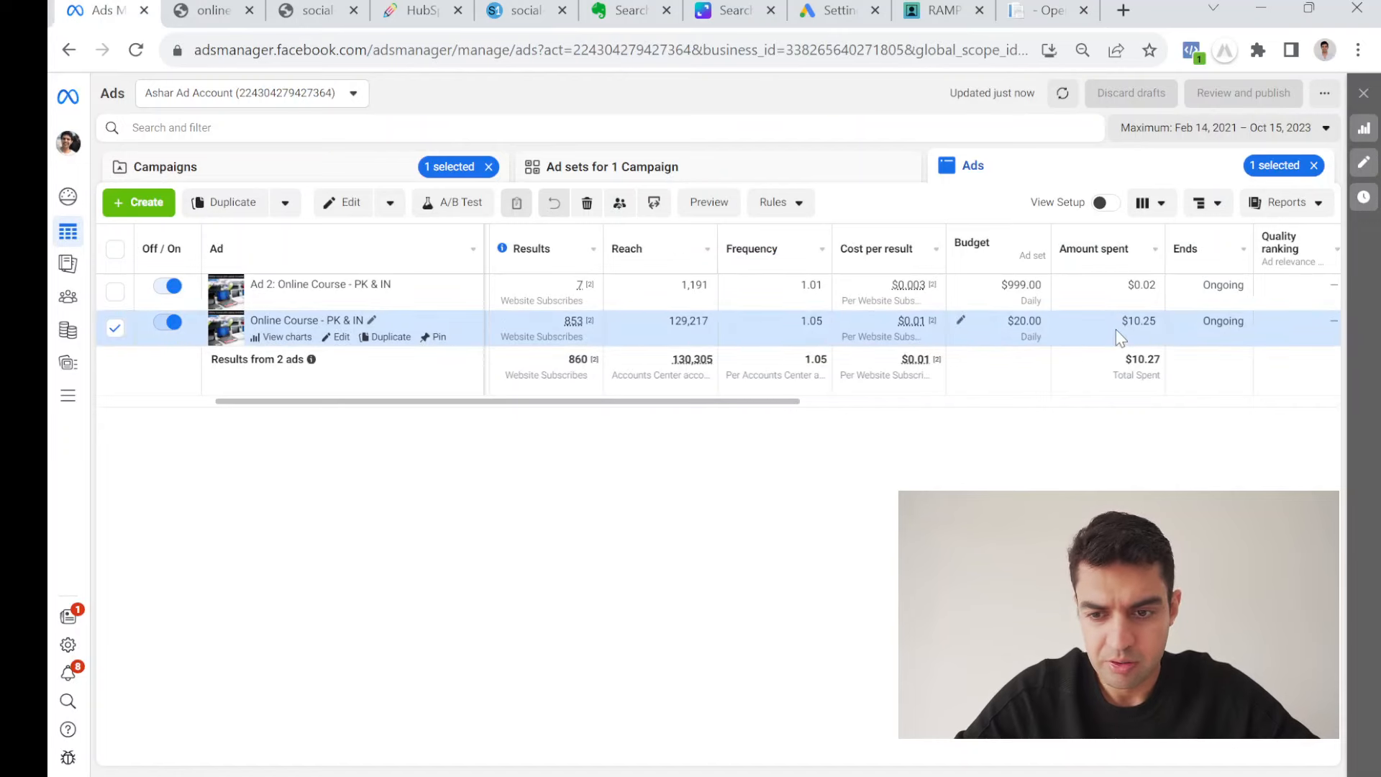
Go back to OpenReports and highlight the 2023-10-13 online-courses-free-laptop-au.fyi campaign name.
key("ctrl+shift+Tab")
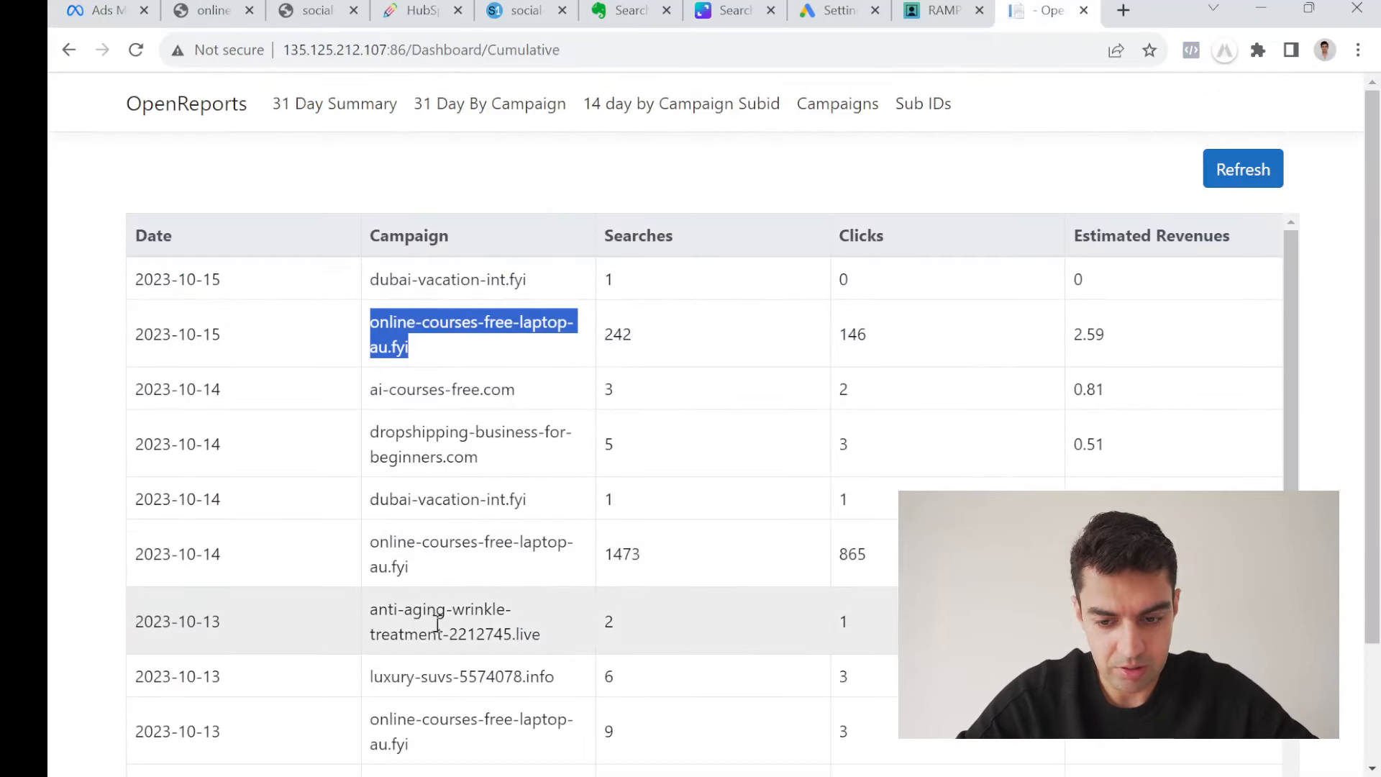
scroll(540, 665, "down", 1)
left_click_drag(502, 656, 370, 613)
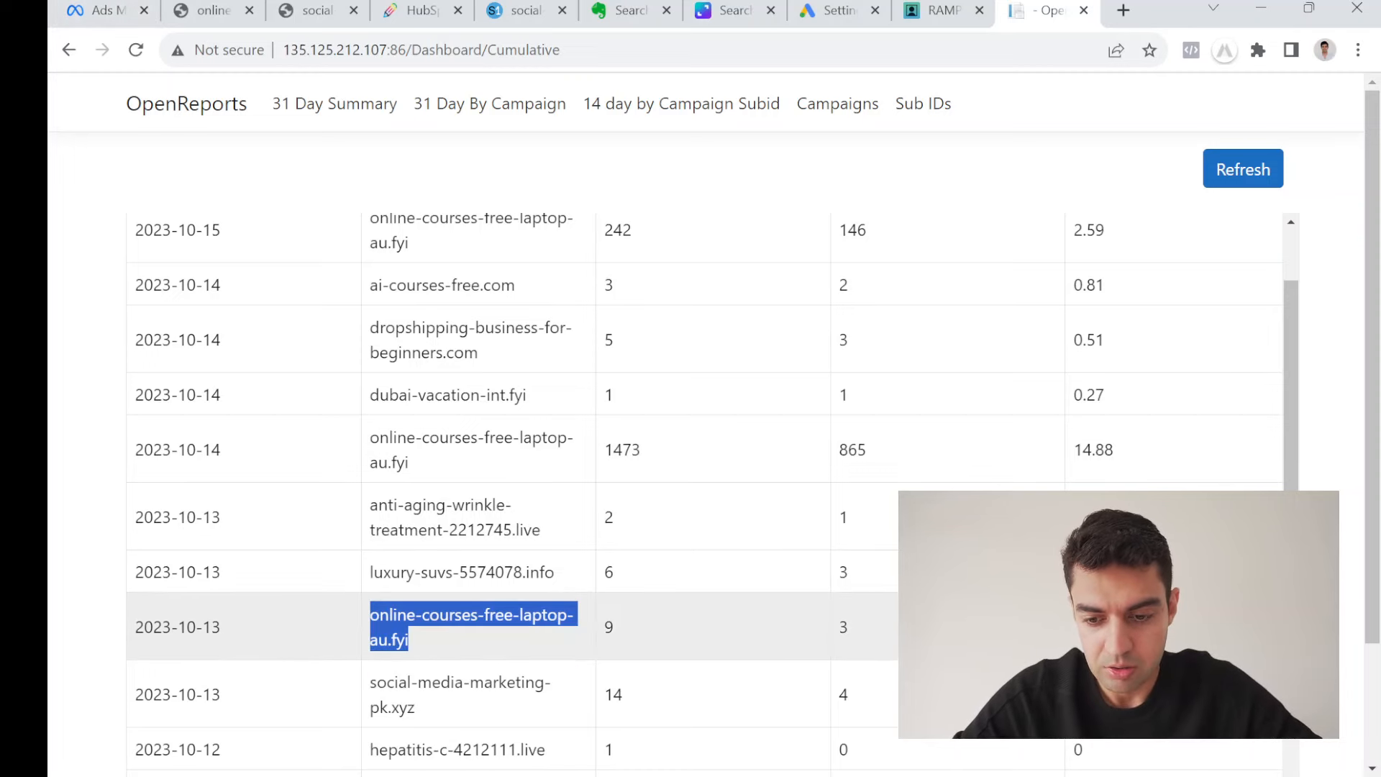
scroll(1077, 469, "up", 2)
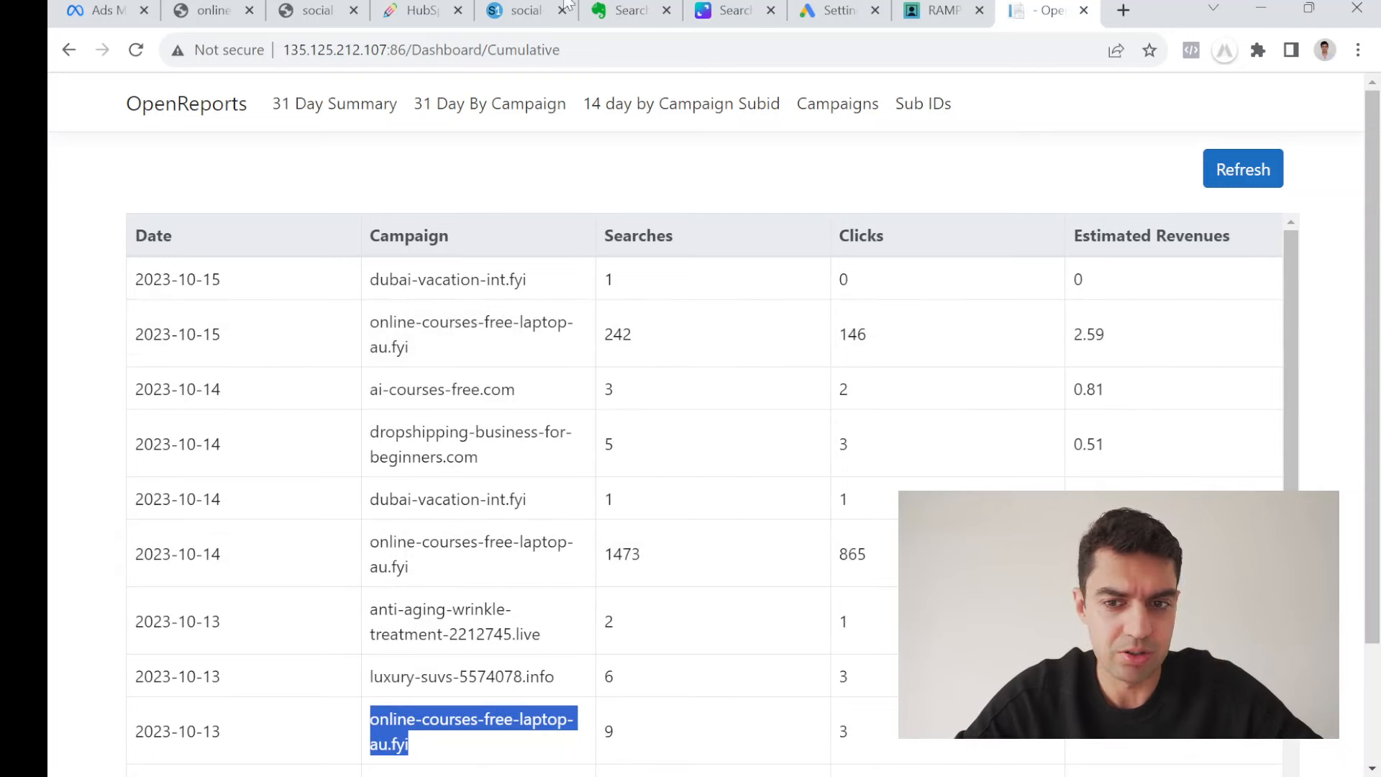
Return to Ads Manager and look across the ads table's columns from delivery to amount spent.
left_click(139, 6)
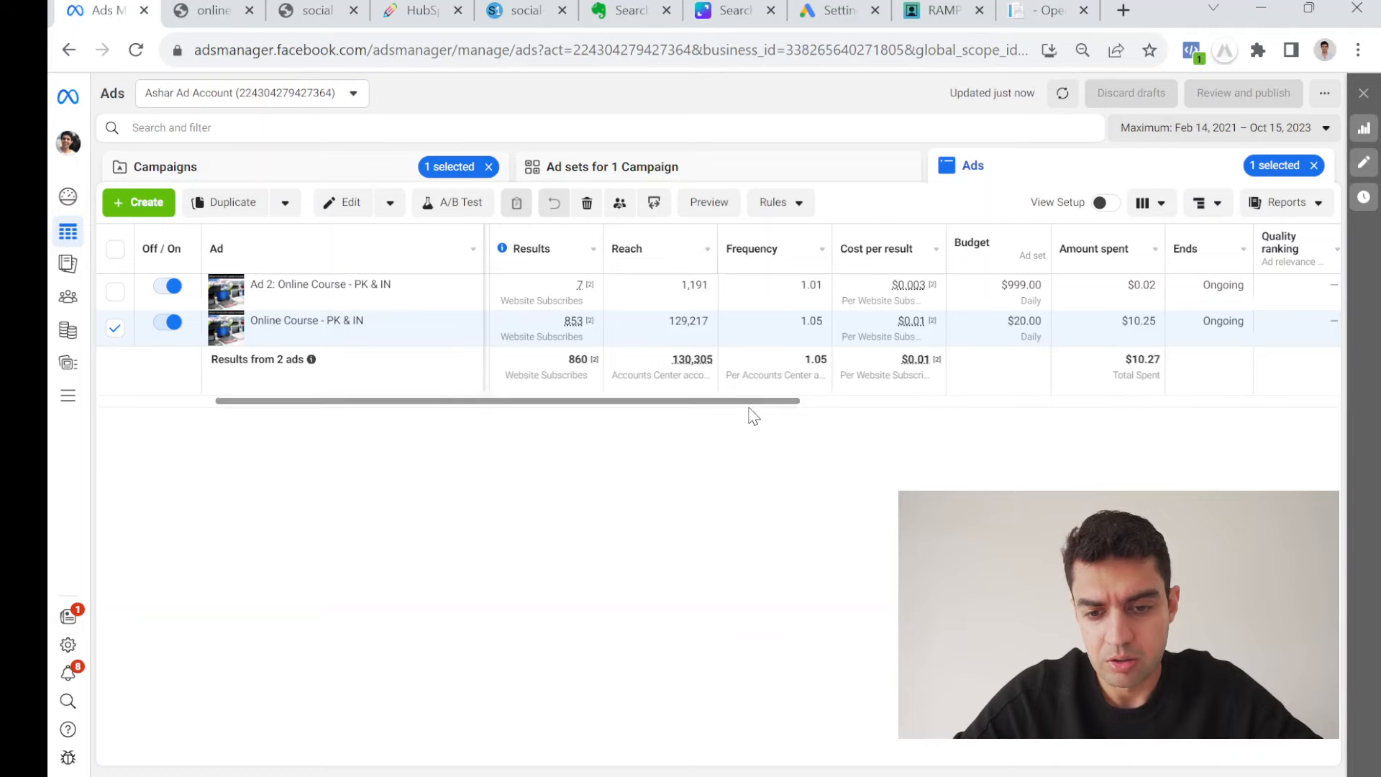
left_click_drag(749, 402, 820, 403)
left_click_drag(719, 405, 495, 389)
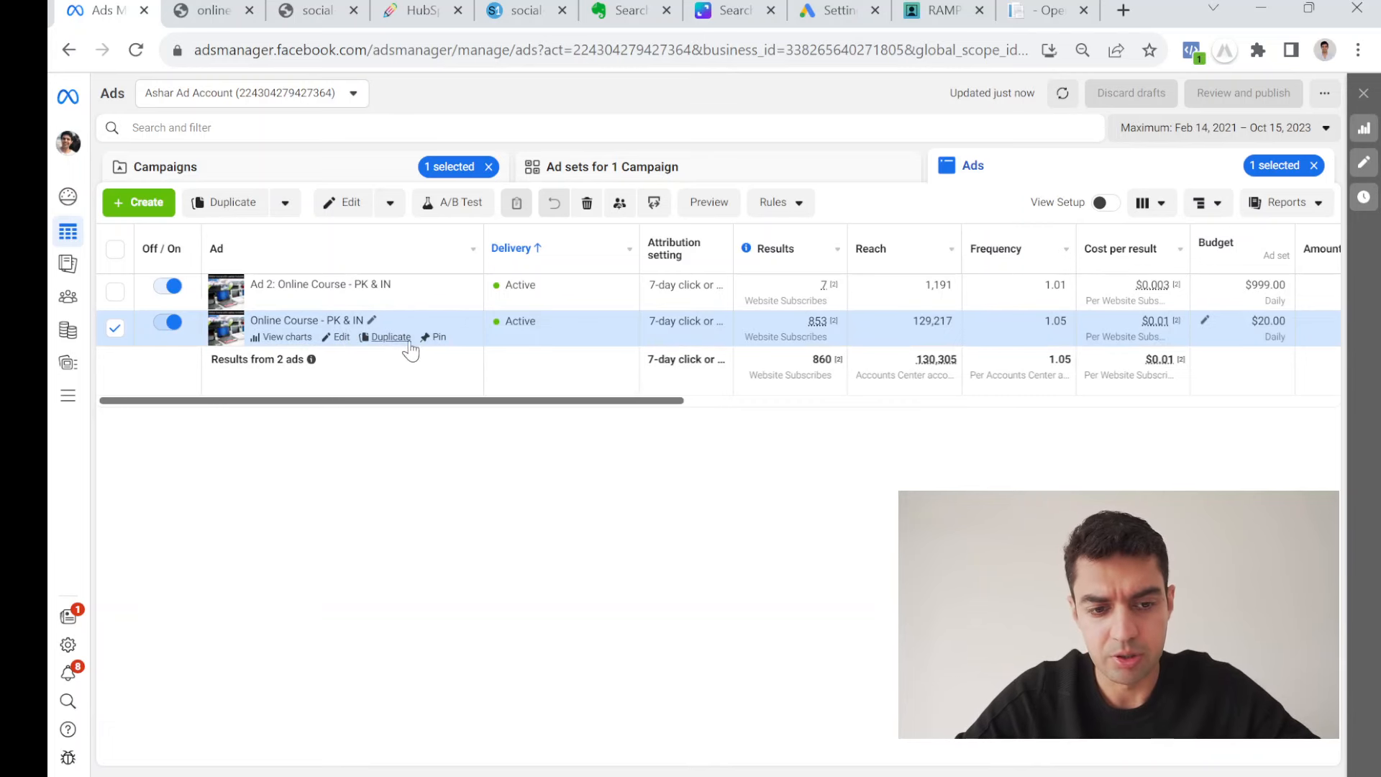
Review the Online Course - PK & IN ad's media, text and Website URL in its editor, and return to the campaigns list.
left_click(344, 340)
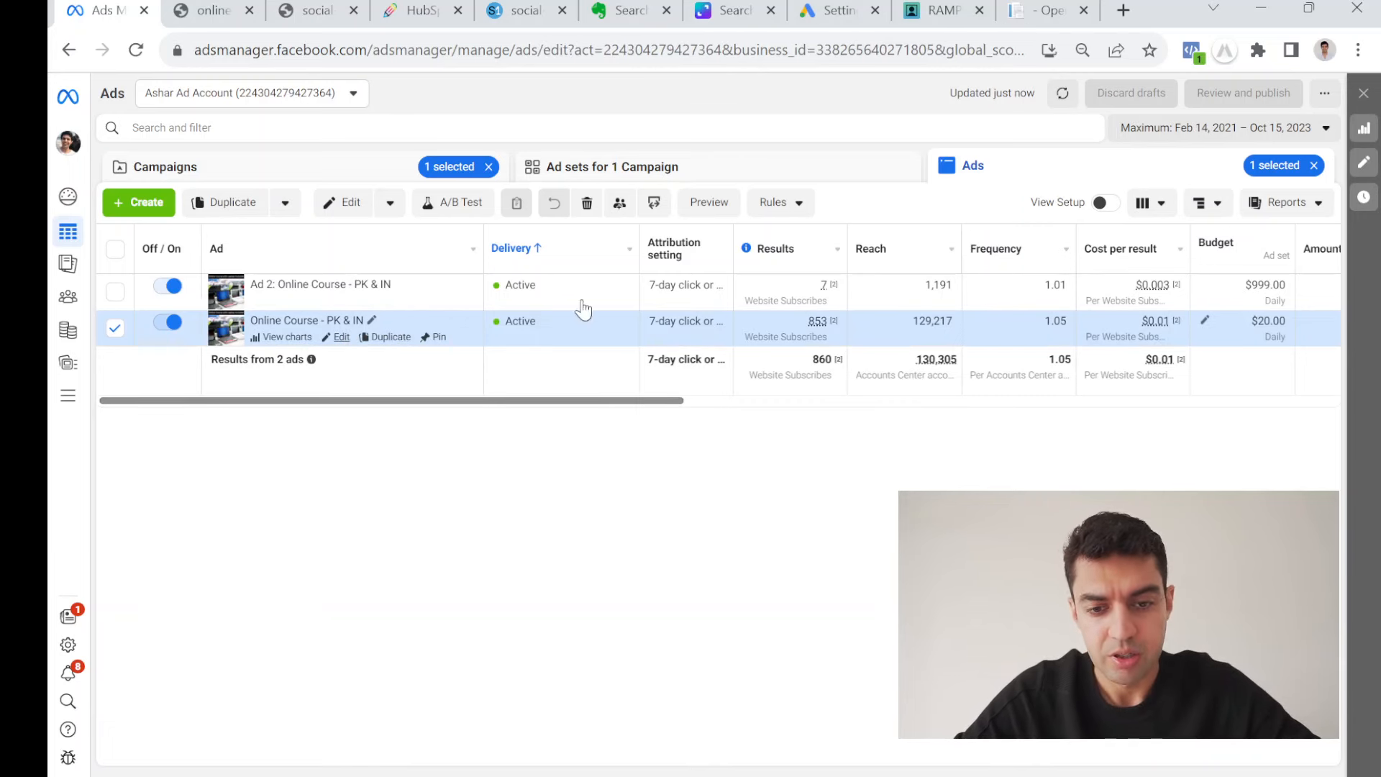
scroll(856, 482, "down", 5)
scroll(866, 498, "down", 8)
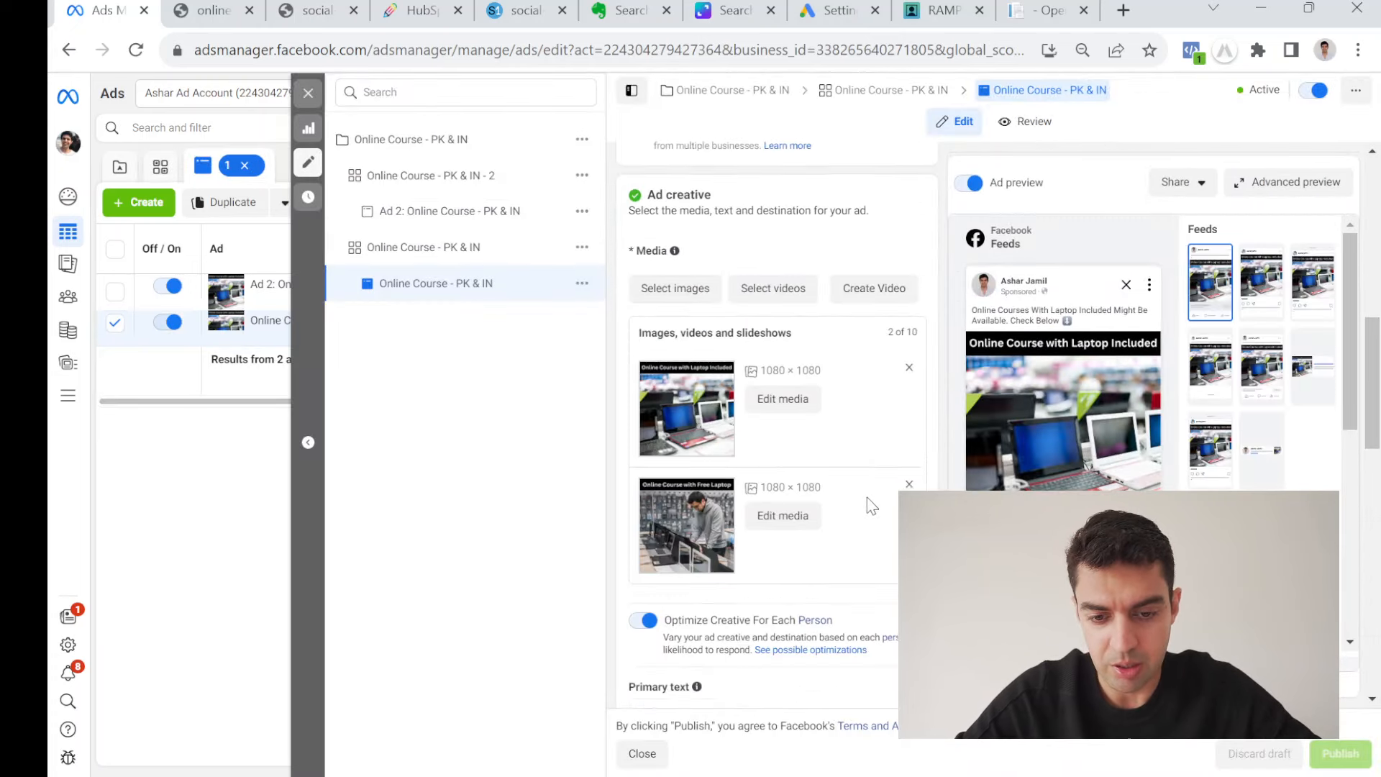
scroll(791, 474, "up", 1)
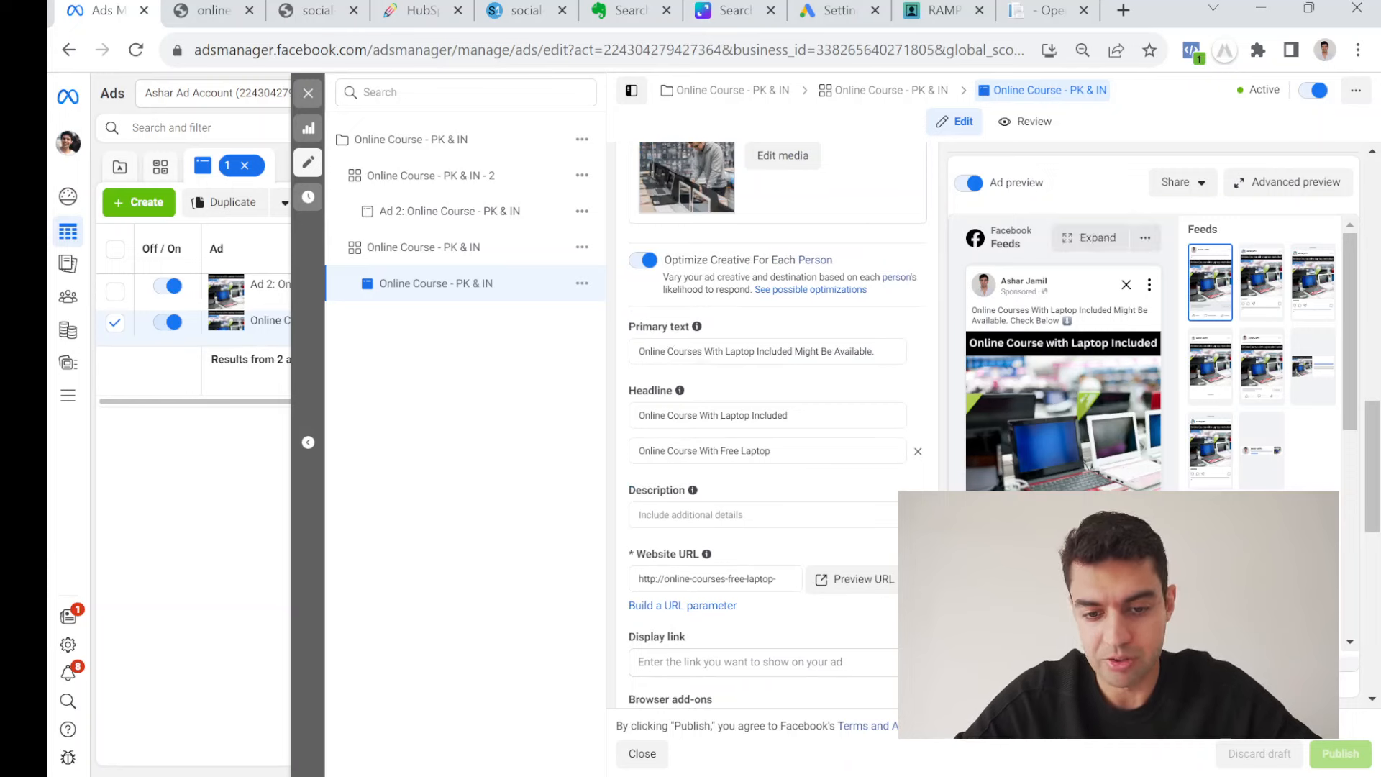
left_click(643, 753)
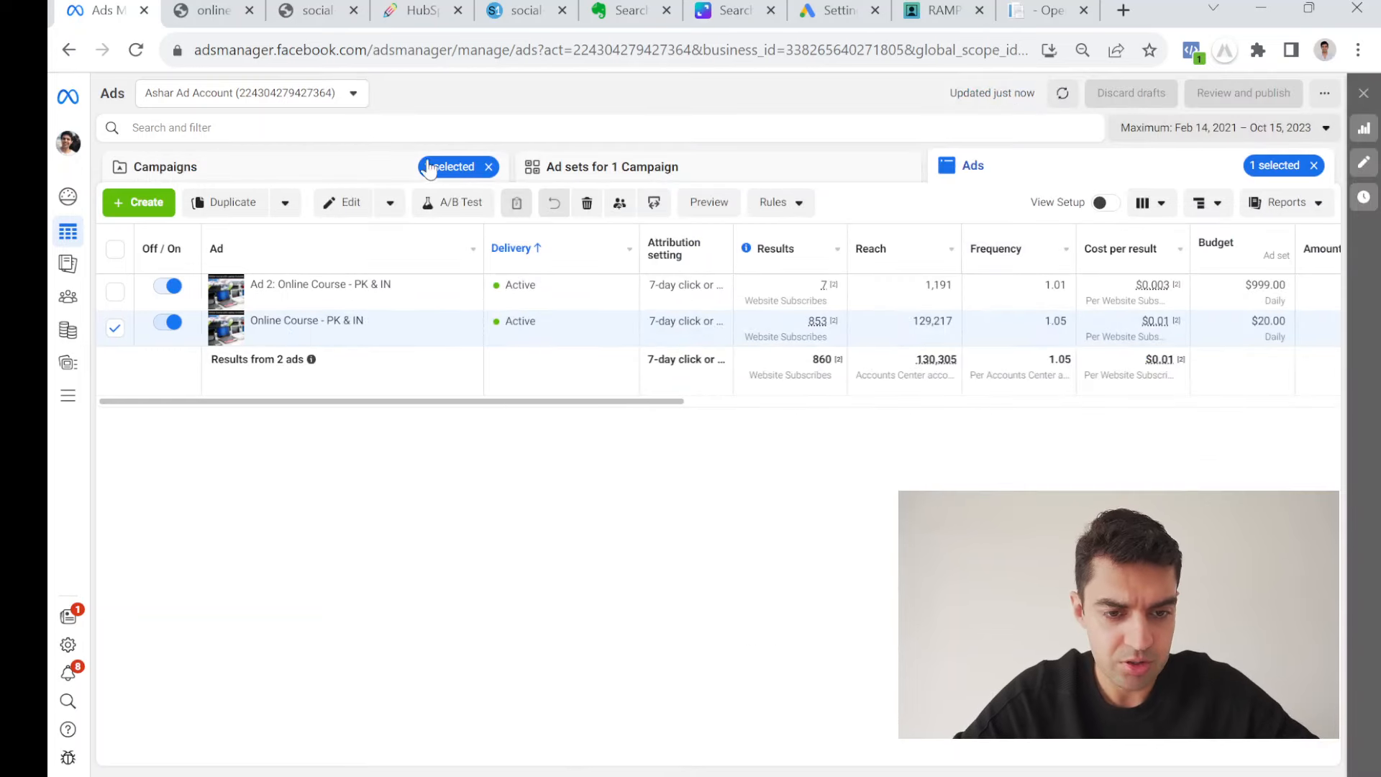
left_click(350, 171)
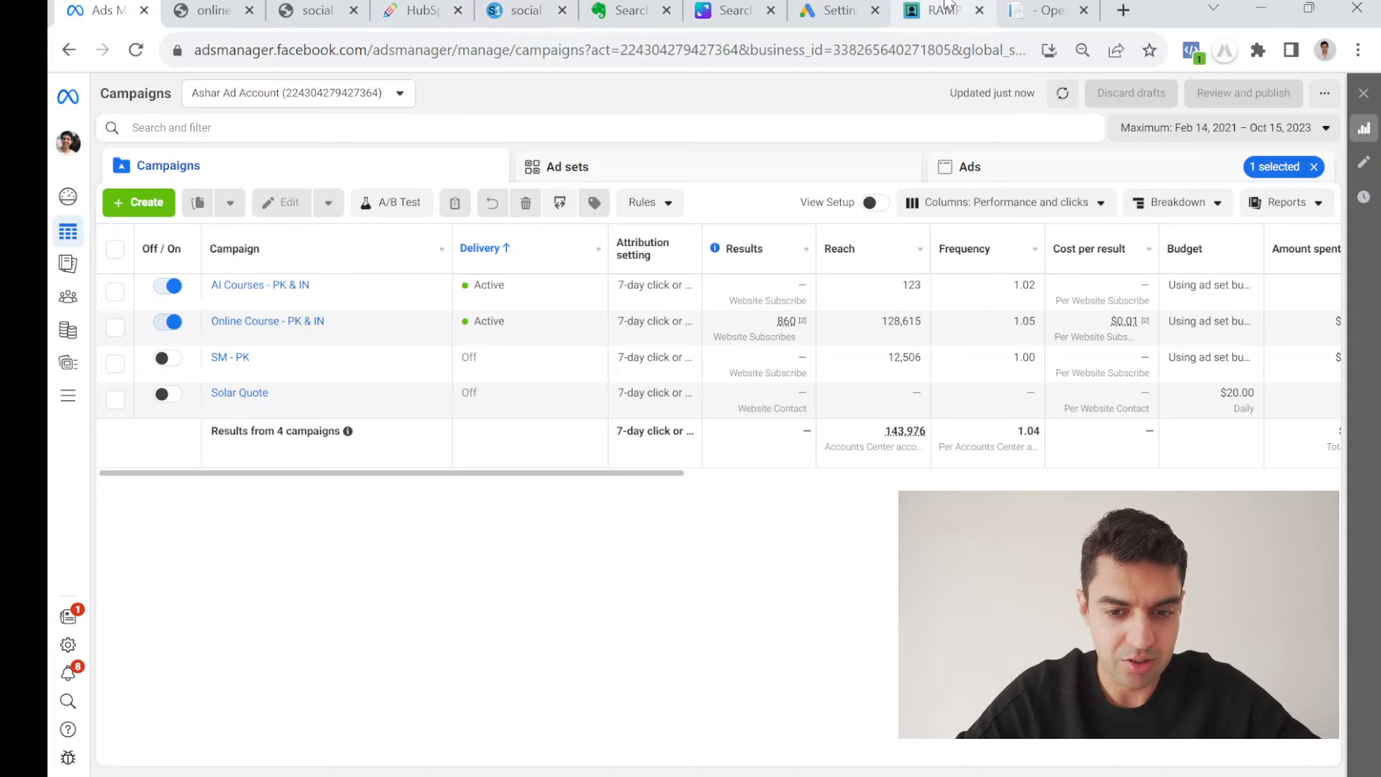
left_click_drag(604, 473, 392, 479)
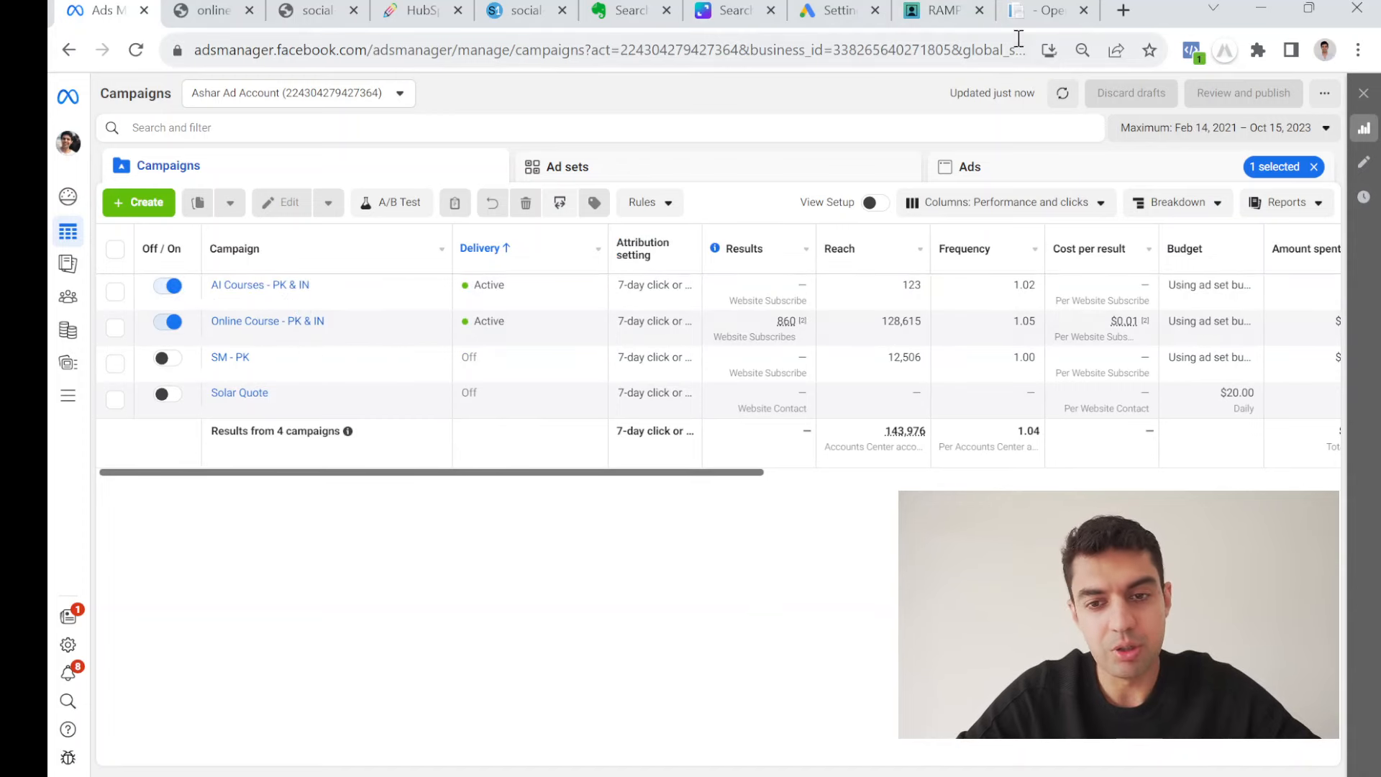
Switch to RAMP's Domain Creator and search the Vertical/Subvertical/Country options for "affor".
left_click(960, 7)
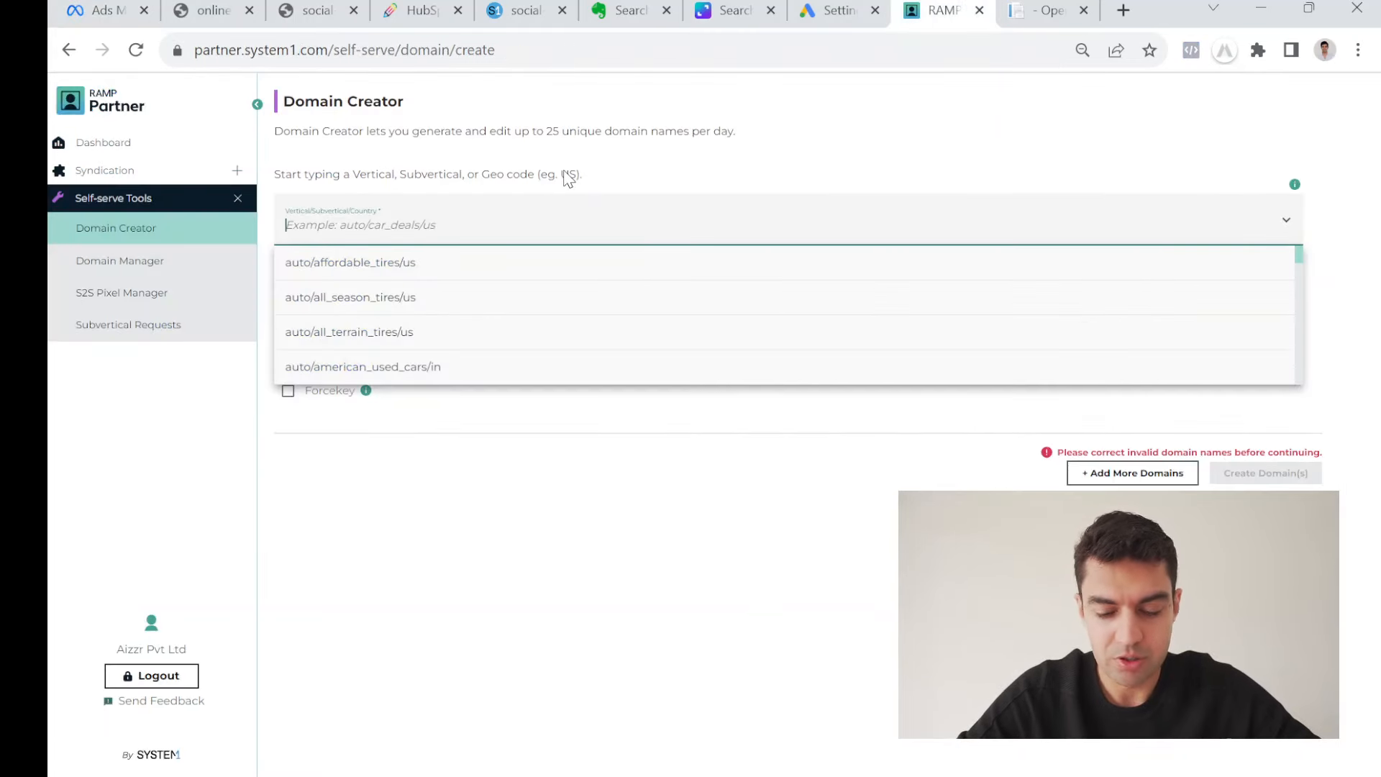
left_click(676, 164)
left_click(369, 216)
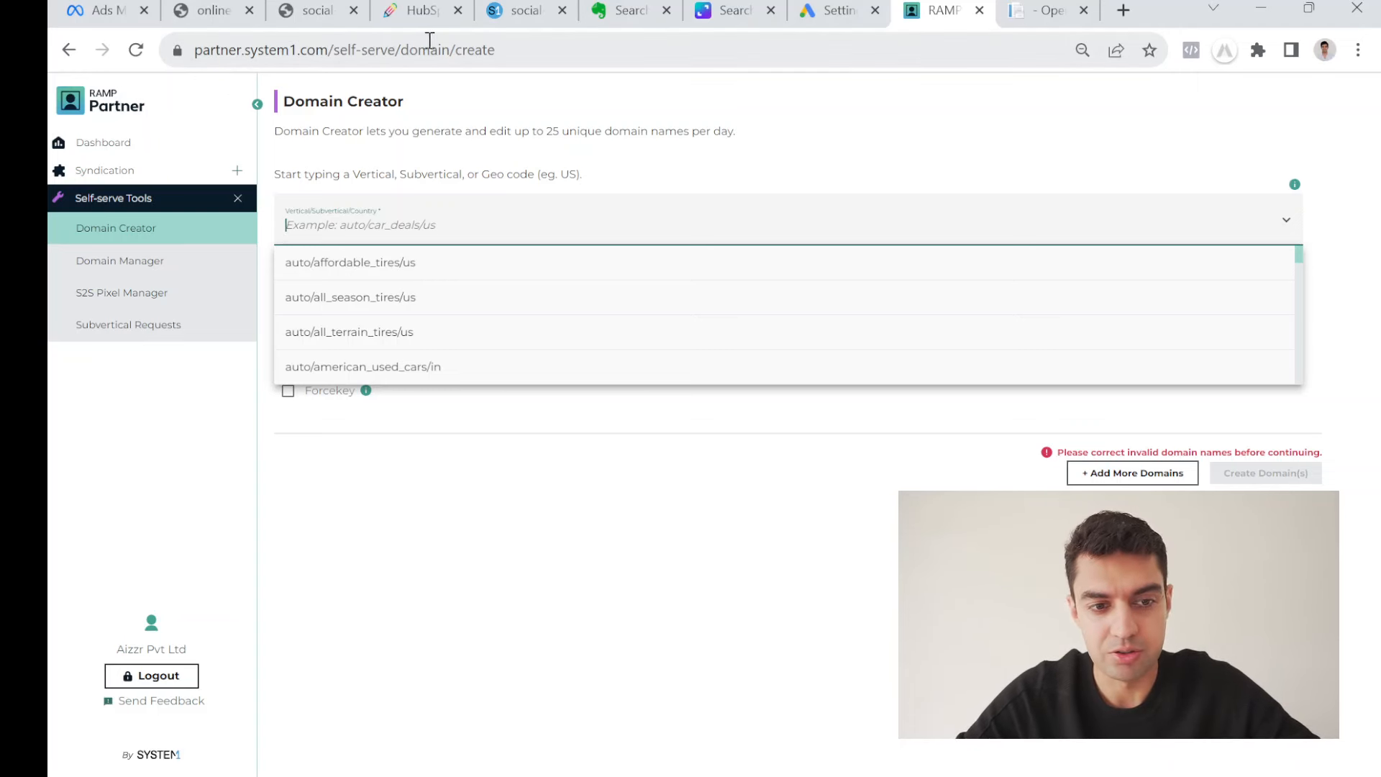
left_click(115, 205)
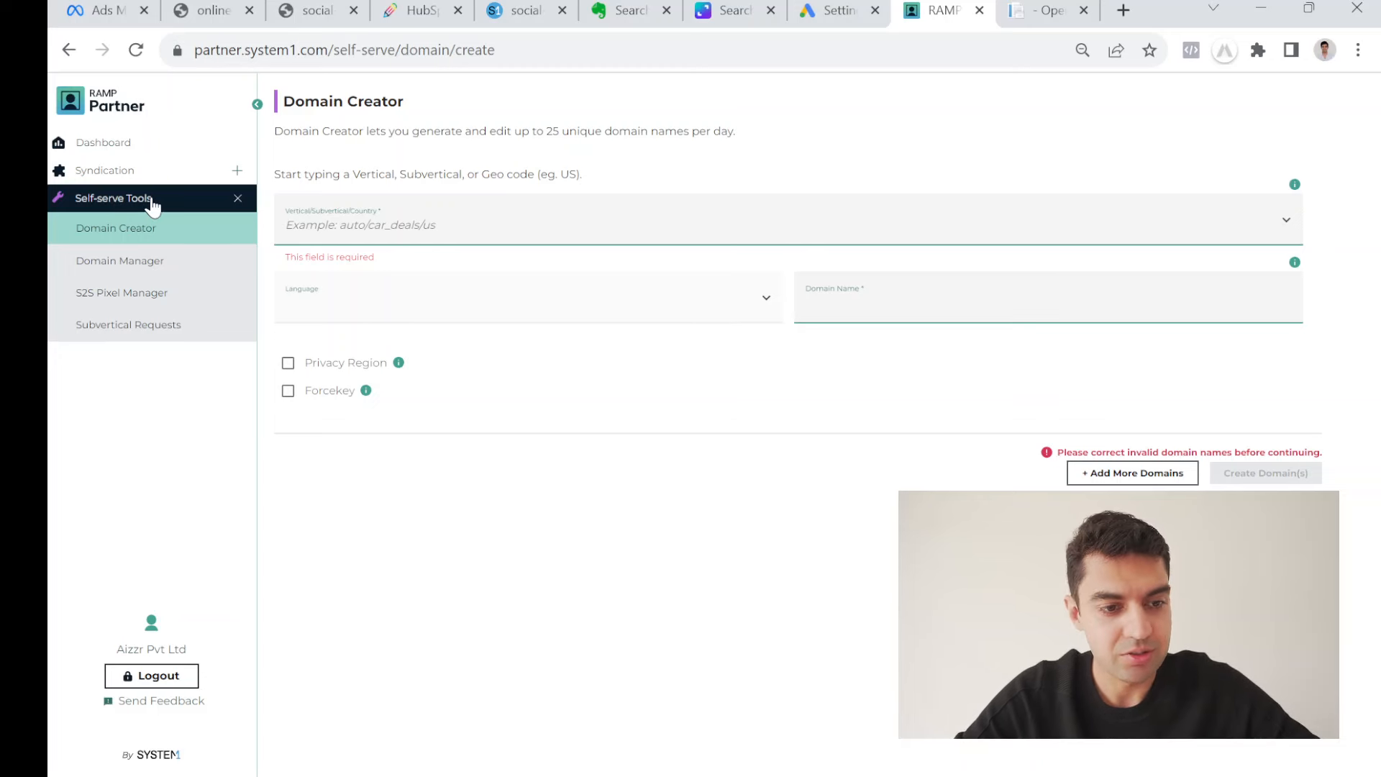
left_click(380, 227)
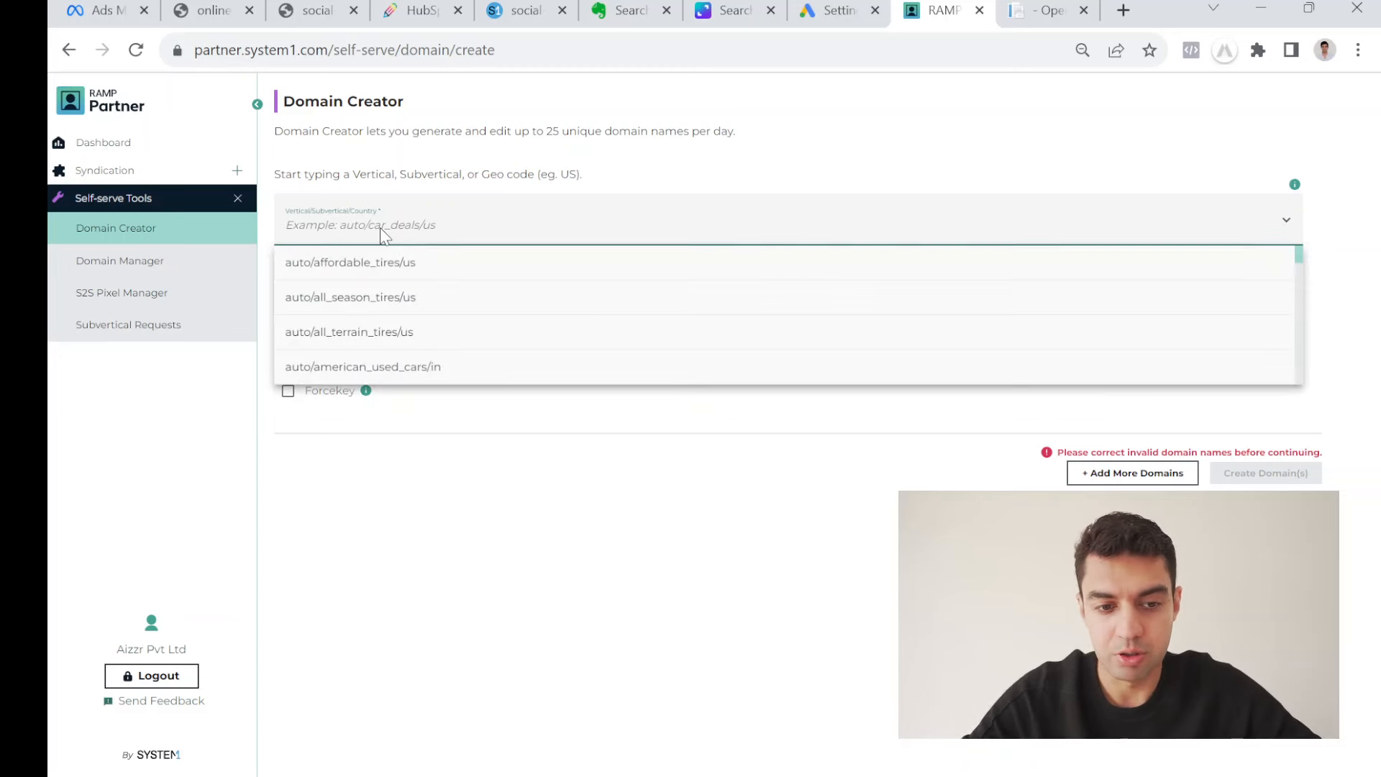
type("affor")
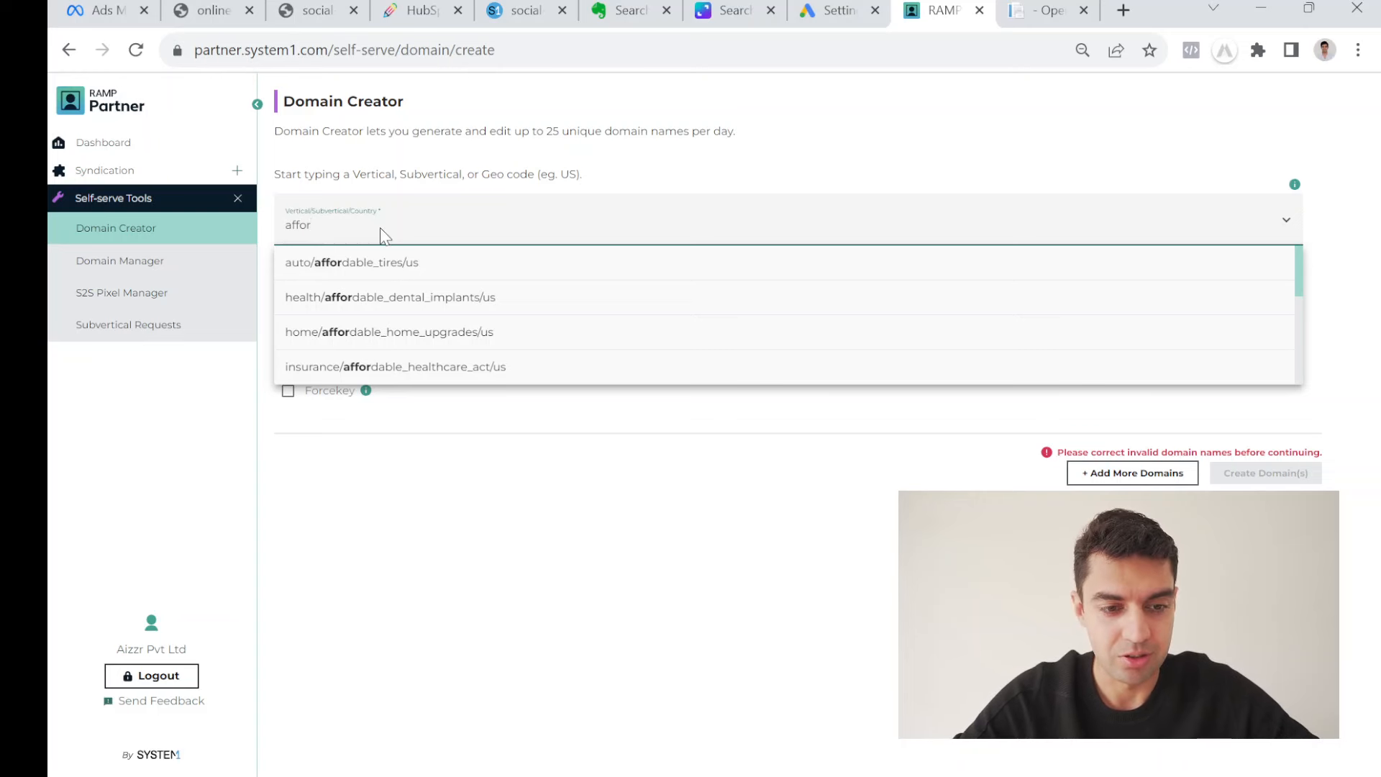
Replace the Vertical/Subvertical/Country search text with "softwares".
key("BackSpace")
key("BackSpace")
key("BackSpace")
key("BackSpace")
key("BackSpace")
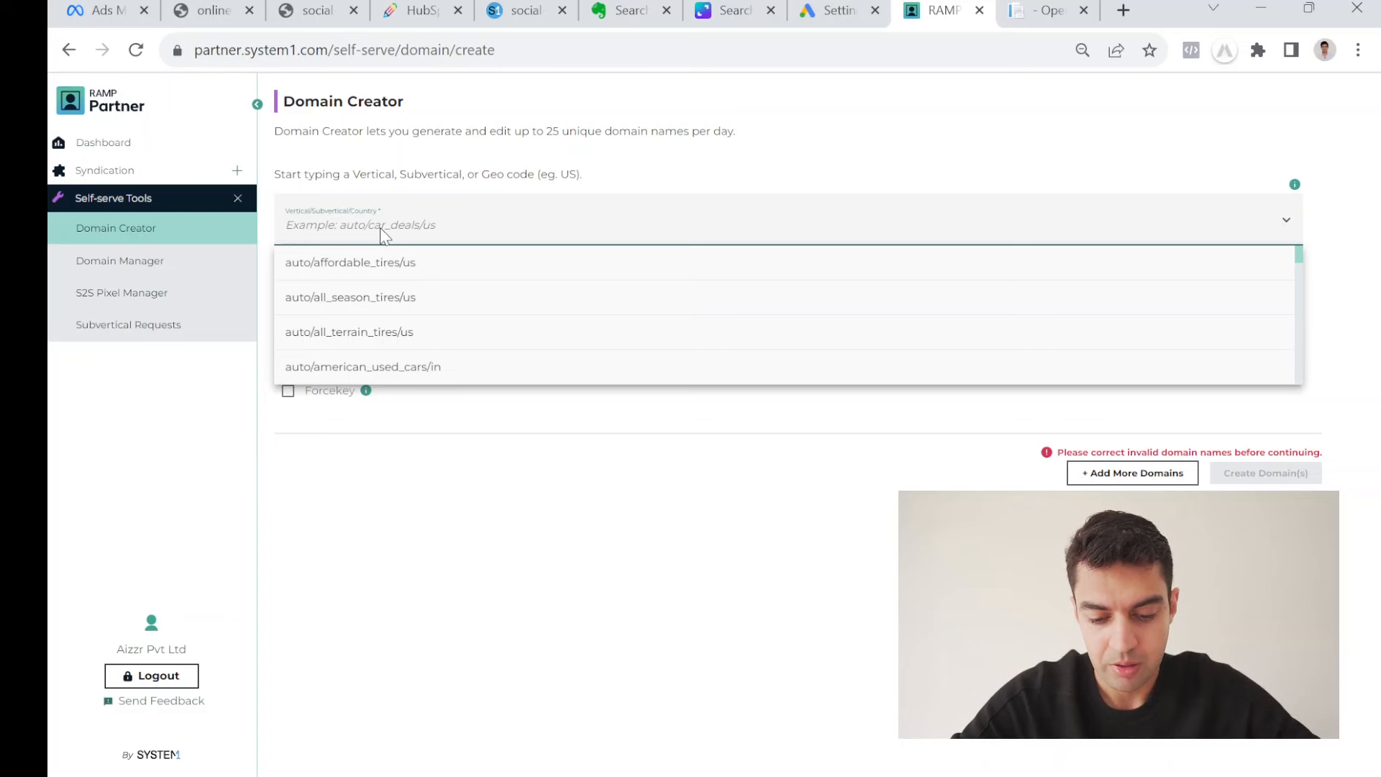
type("softwar")
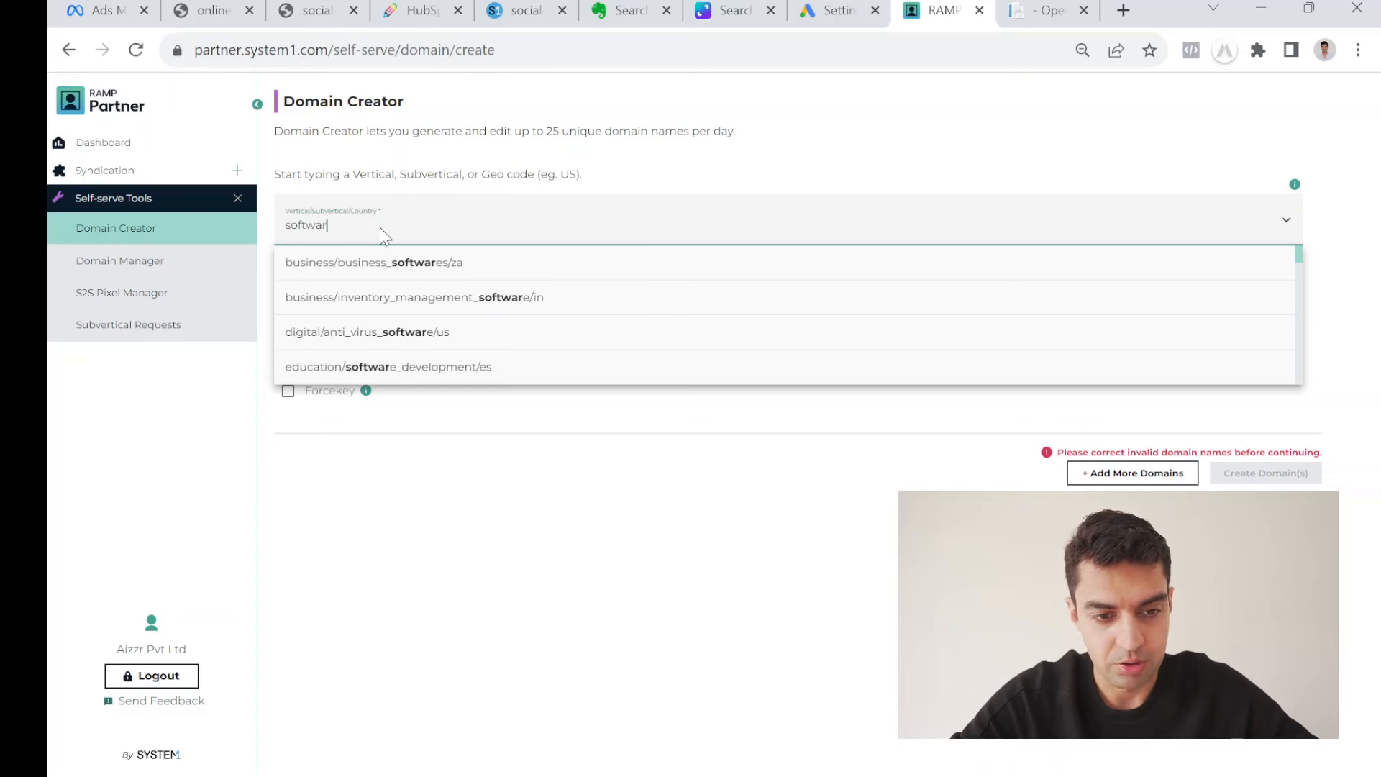
type("es")
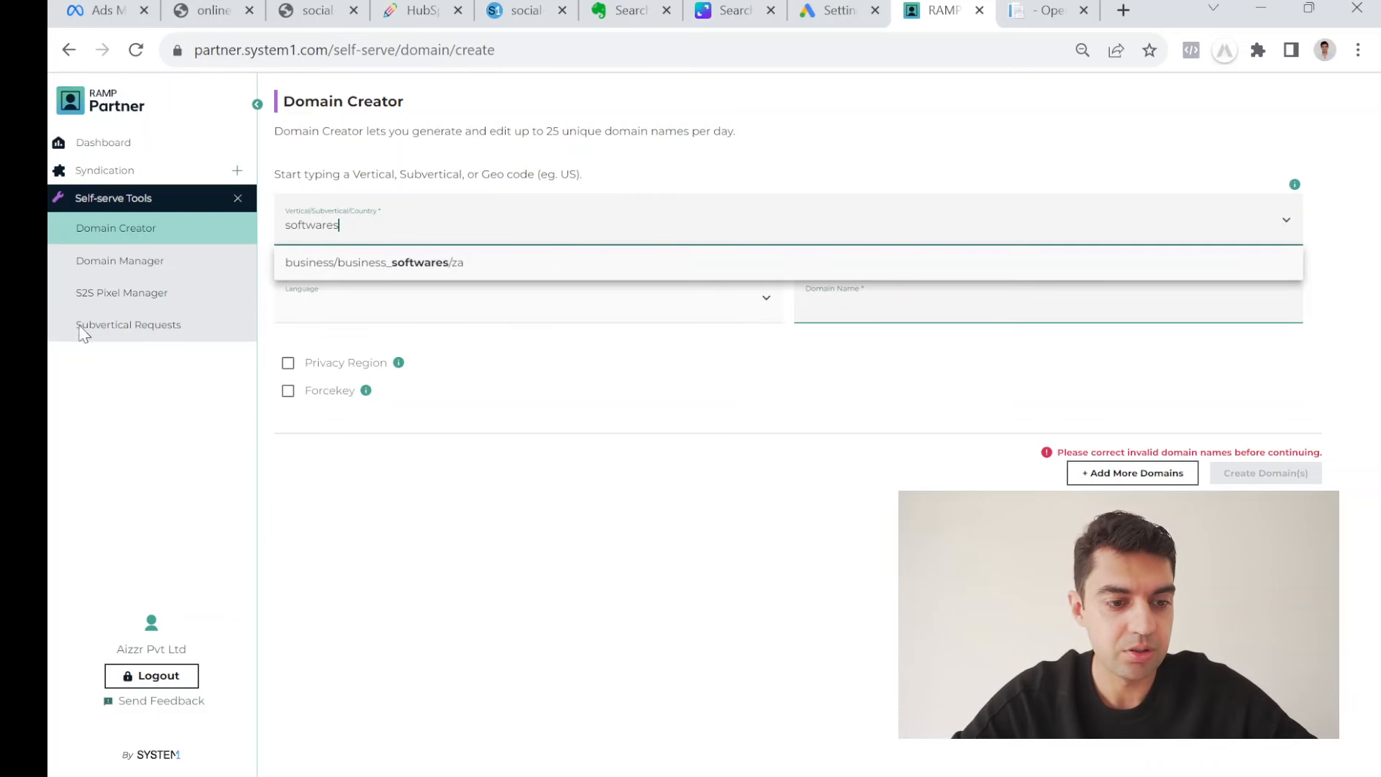
left_click(360, 237)
left_click(352, 237)
left_click(351, 236)
left_click(351, 235)
left_click(352, 236)
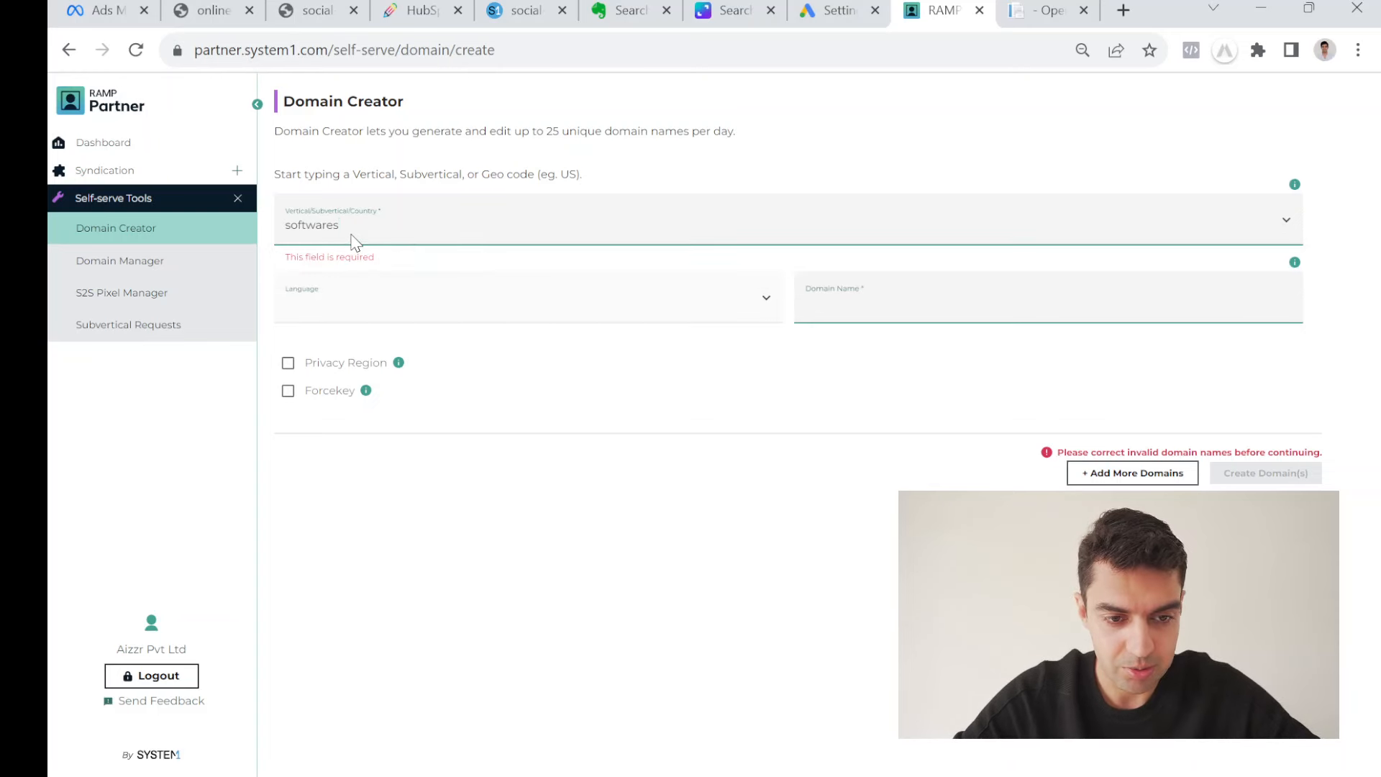
Shorten the Vertical/Subvertical/Country search text to "software" and look through the matching business, digital, education and employment options.
left_click(350, 236)
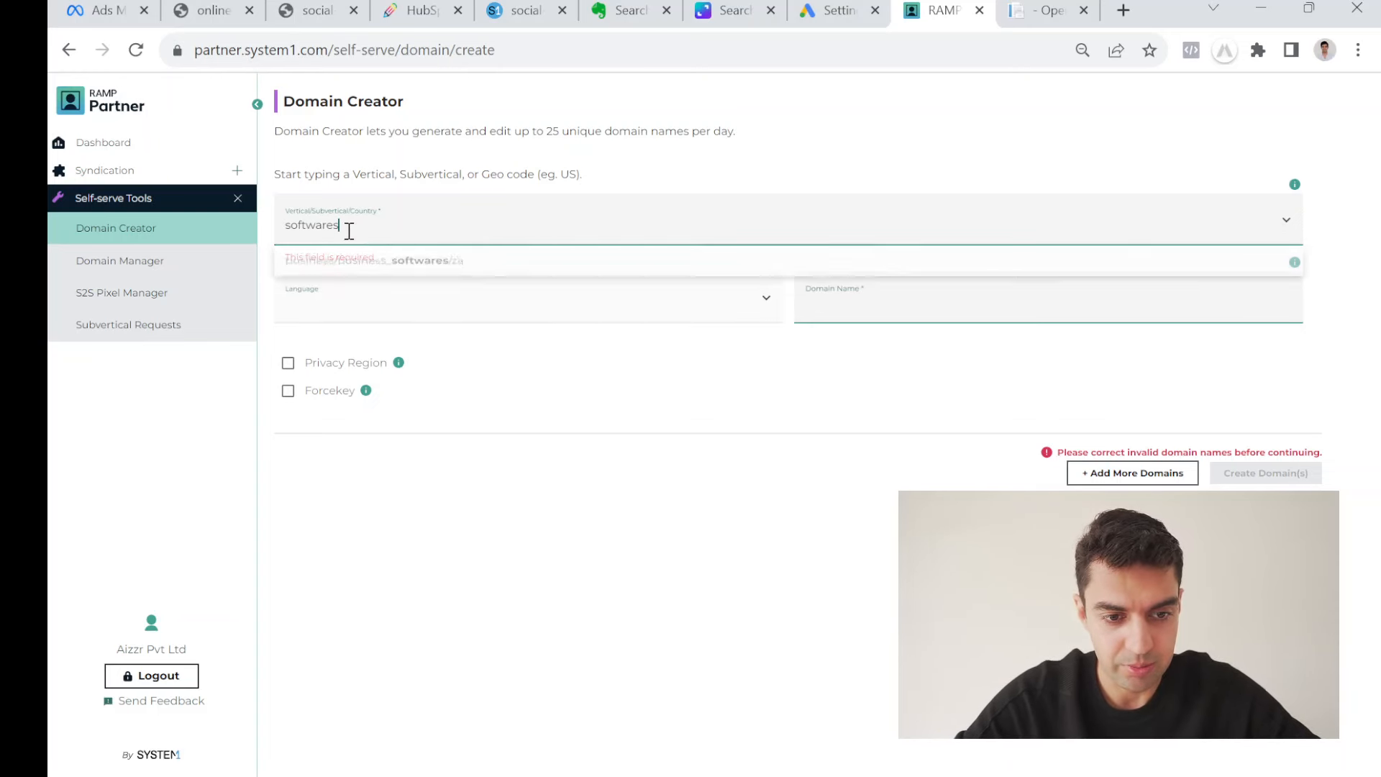
key("BackSpace")
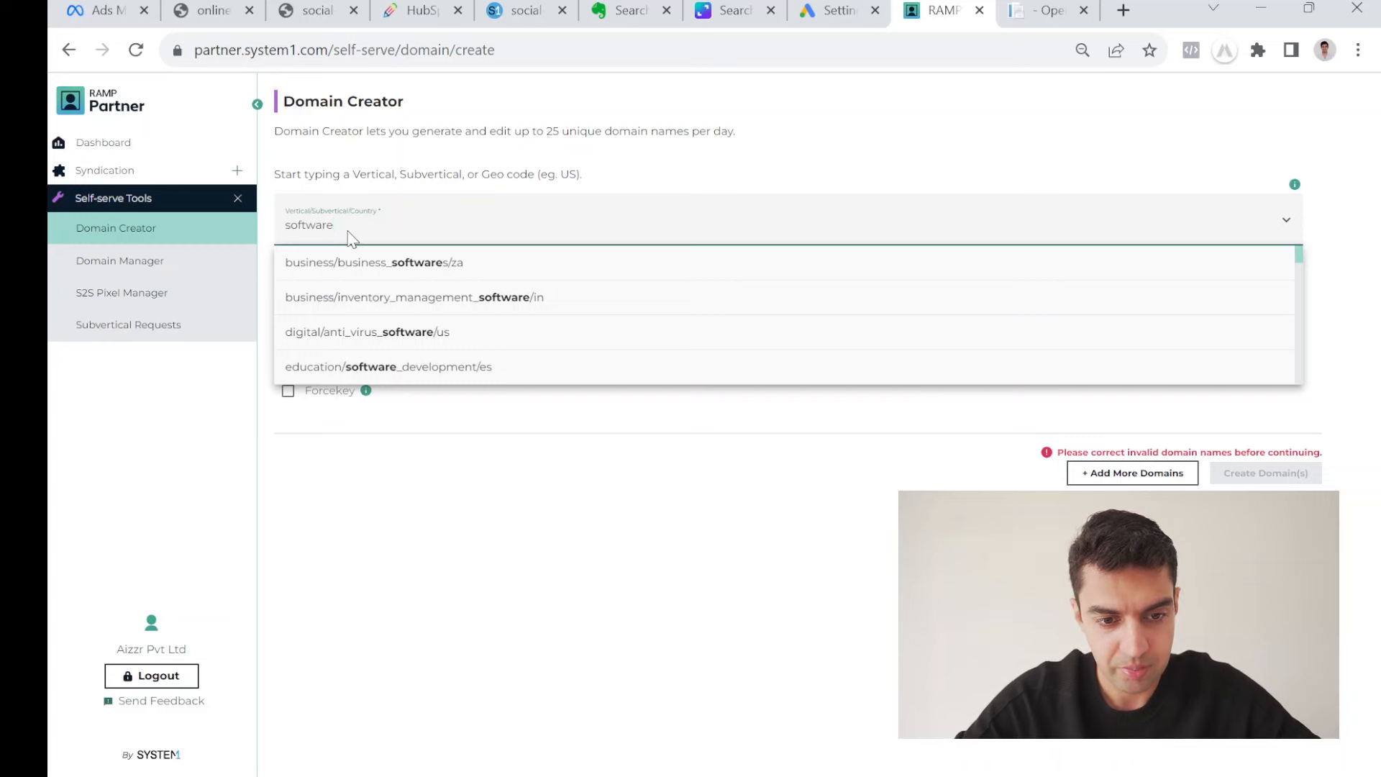
scroll(446, 331, "down", 3)
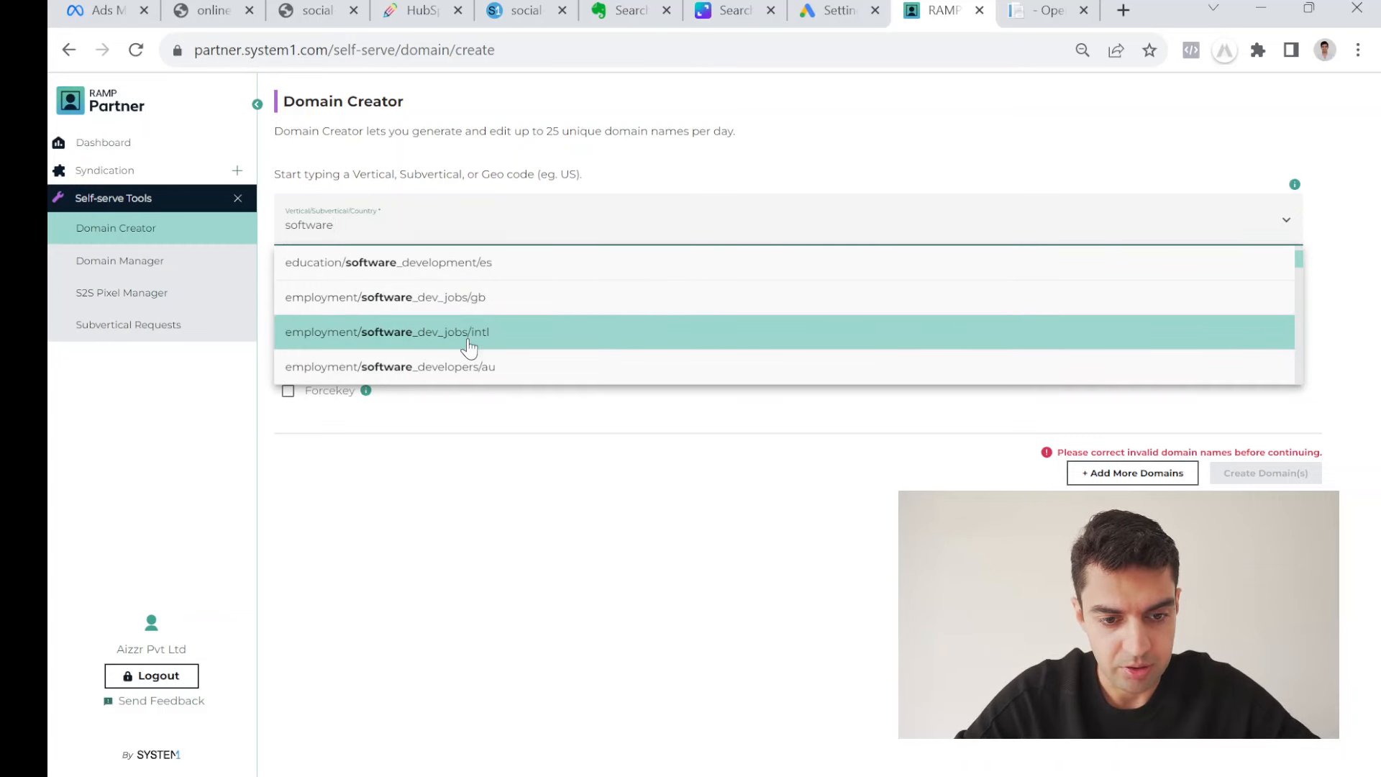
scroll(469, 347, "up", 3)
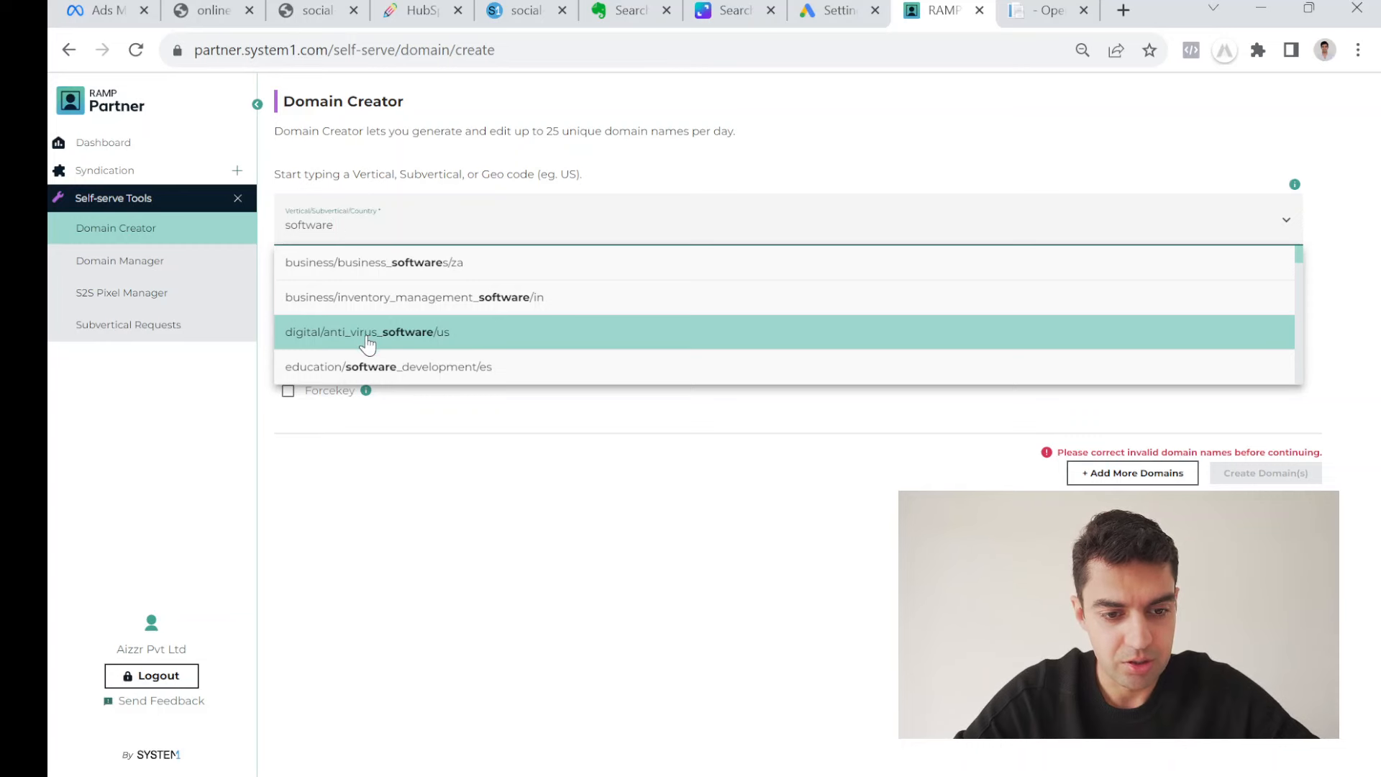
left_click(363, 227)
left_click(348, 228)
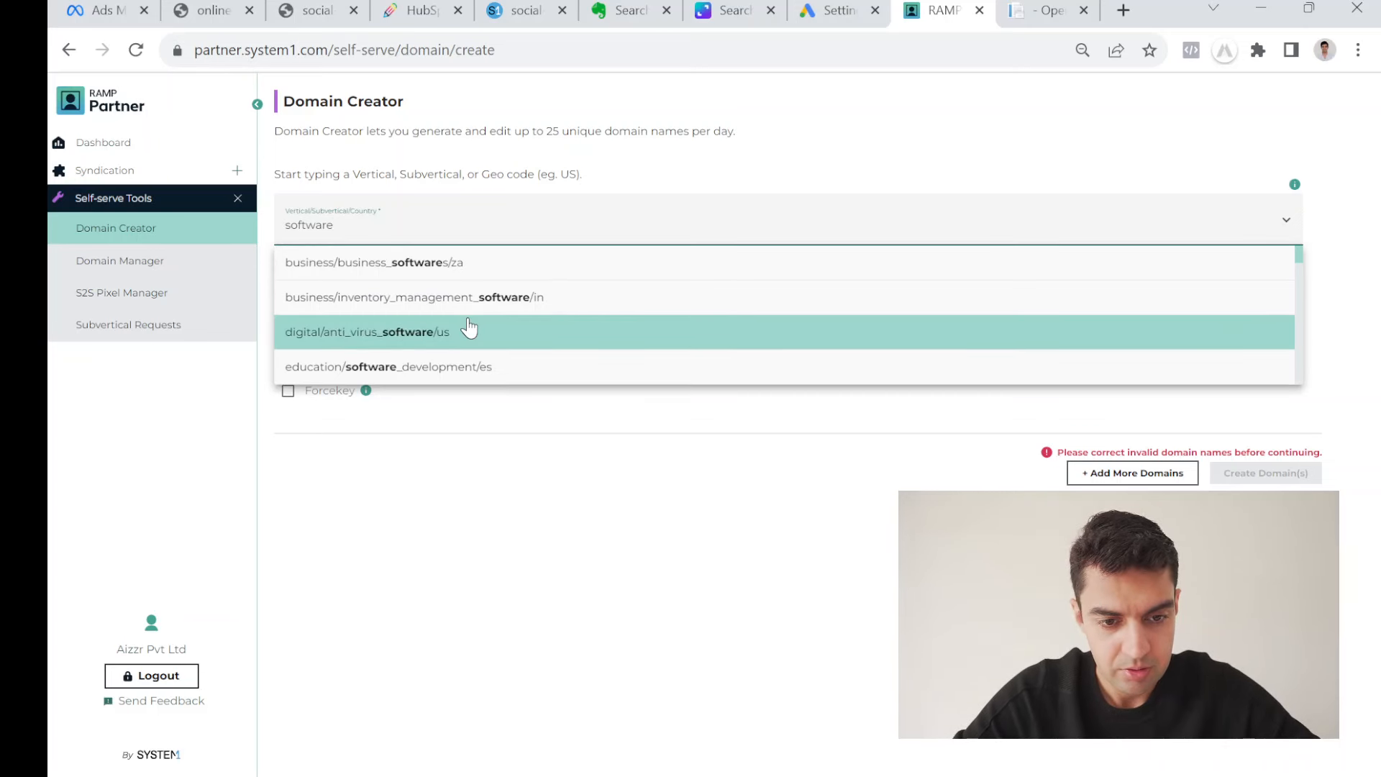
scroll(467, 329, "down", 1)
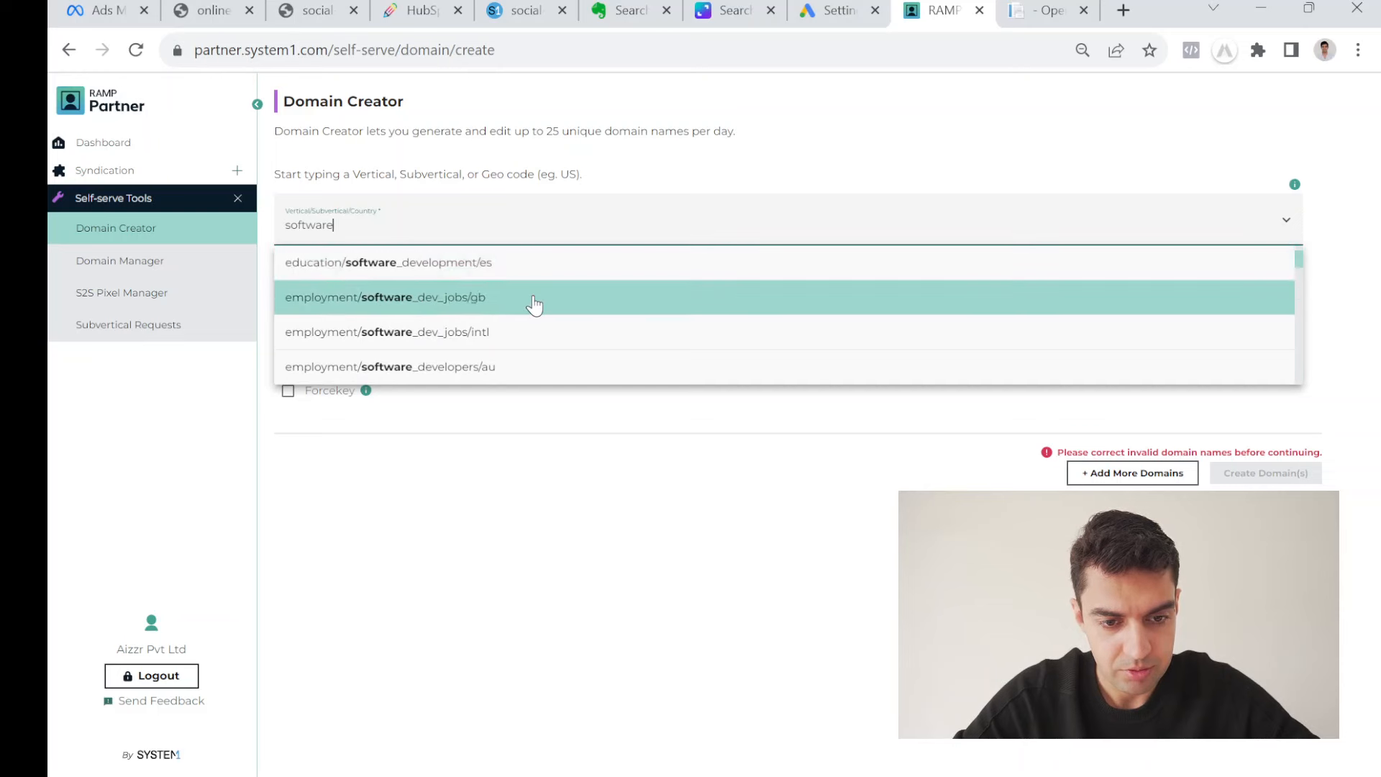
scroll(534, 305, "down", 3)
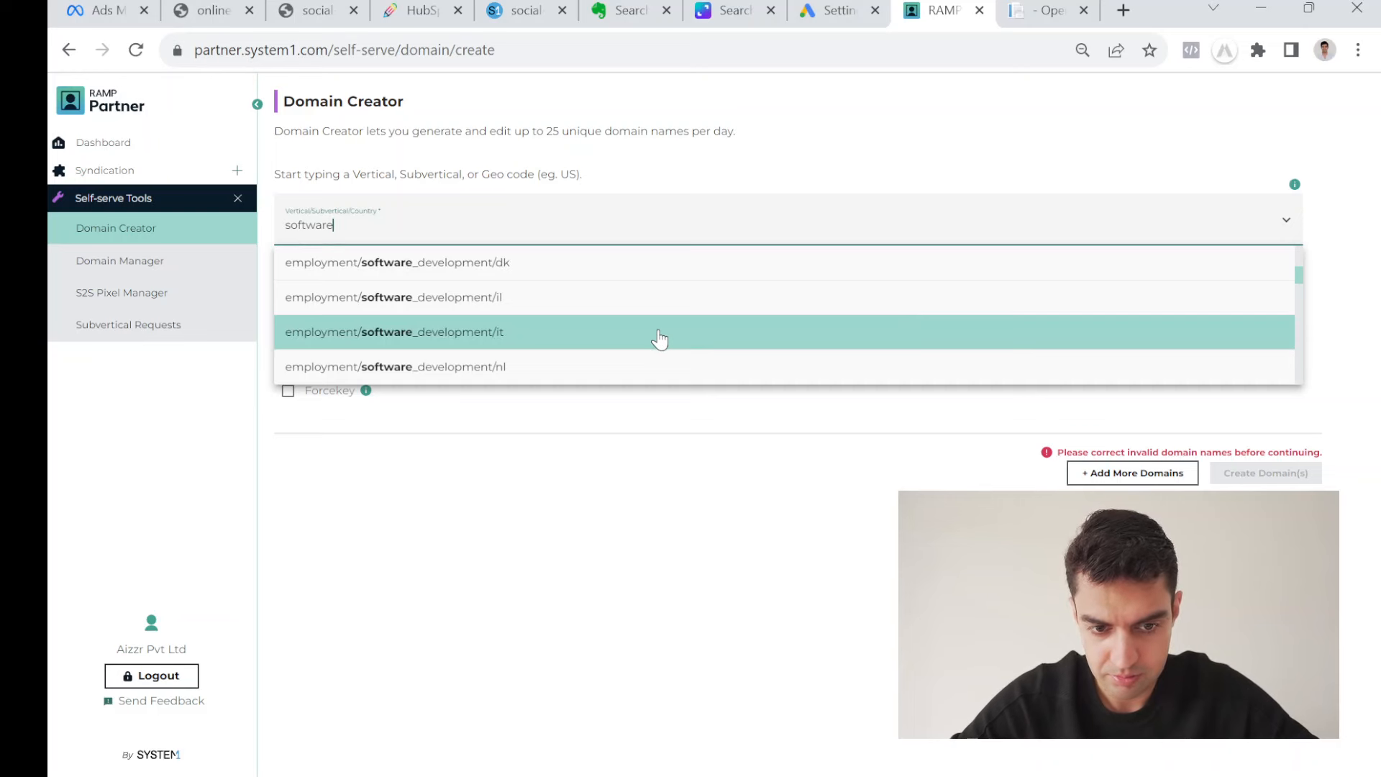
scroll(525, 299, "down", 3)
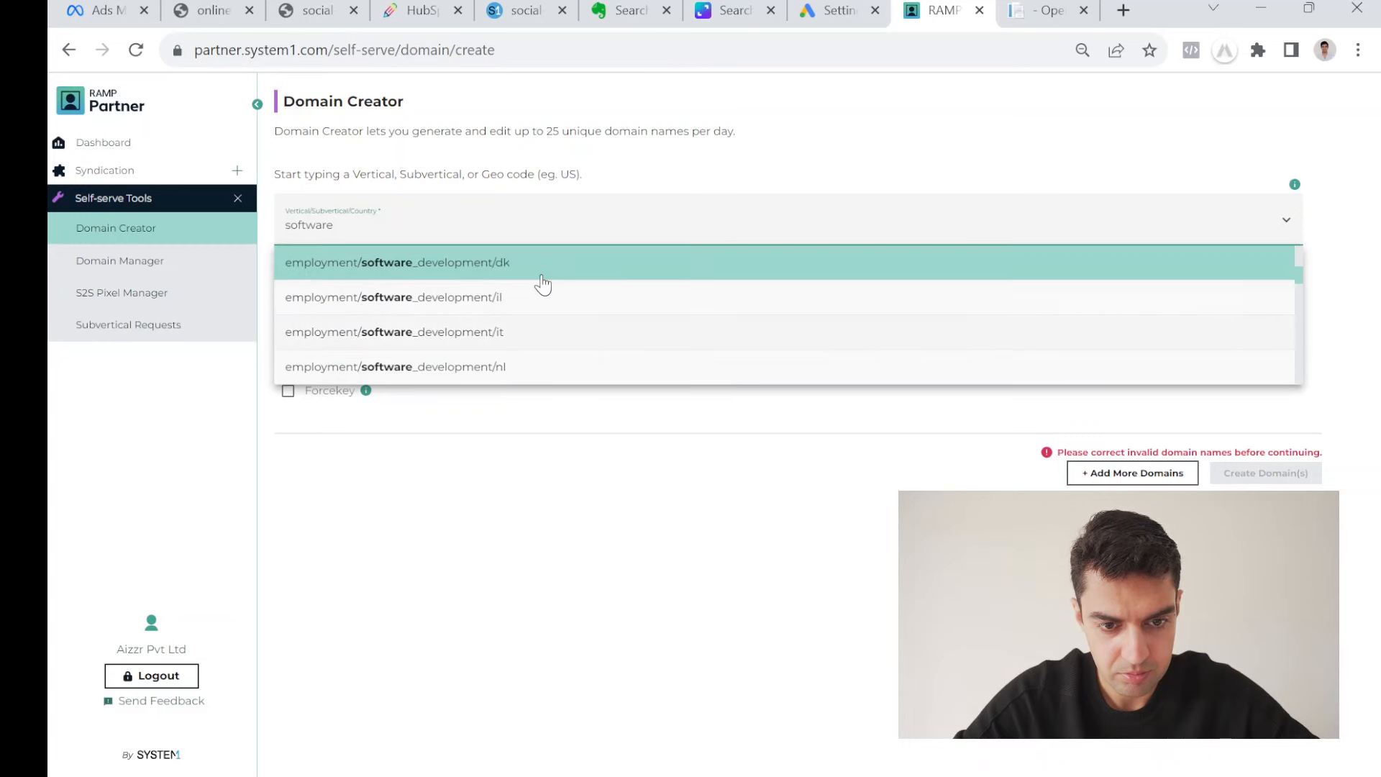
scroll(543, 285, "up", 2)
scroll(554, 298, "up", 3)
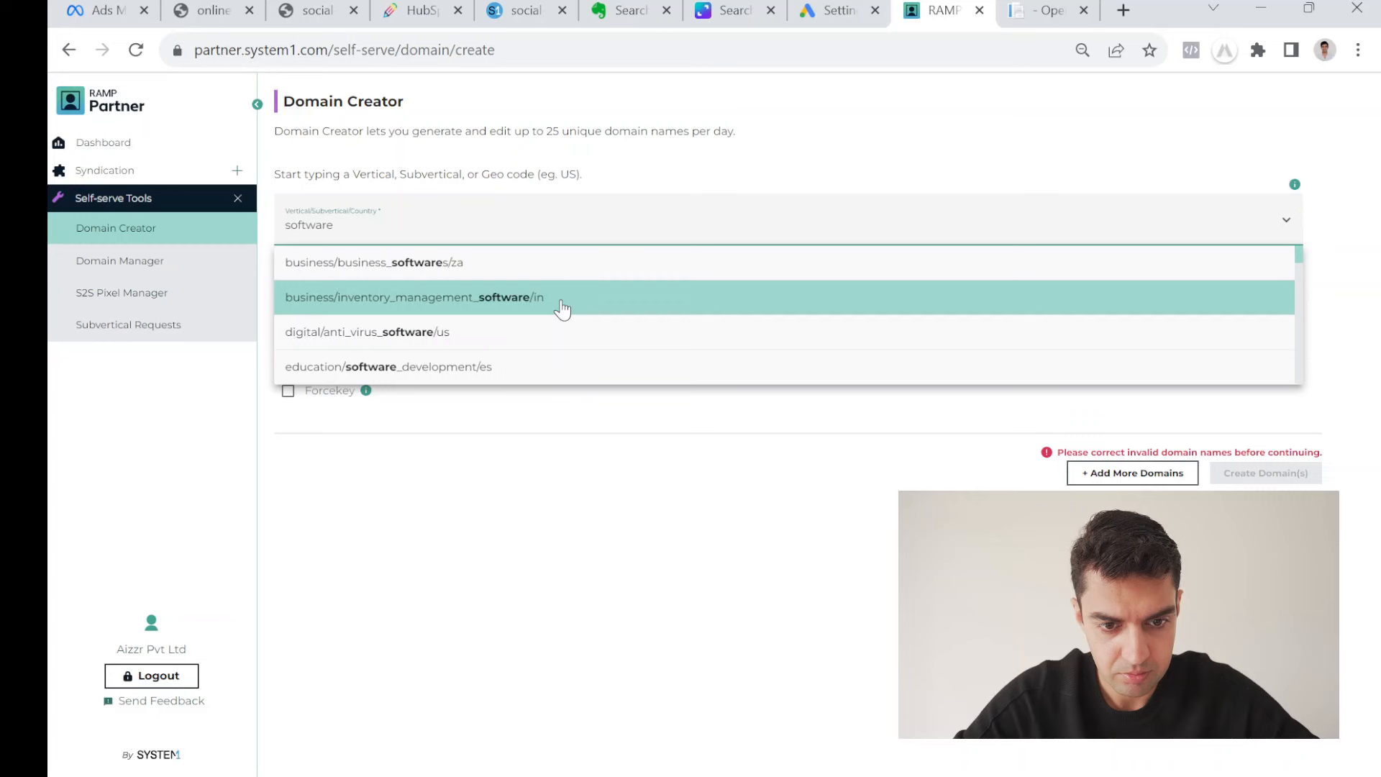
scroll(563, 309, "down", 3)
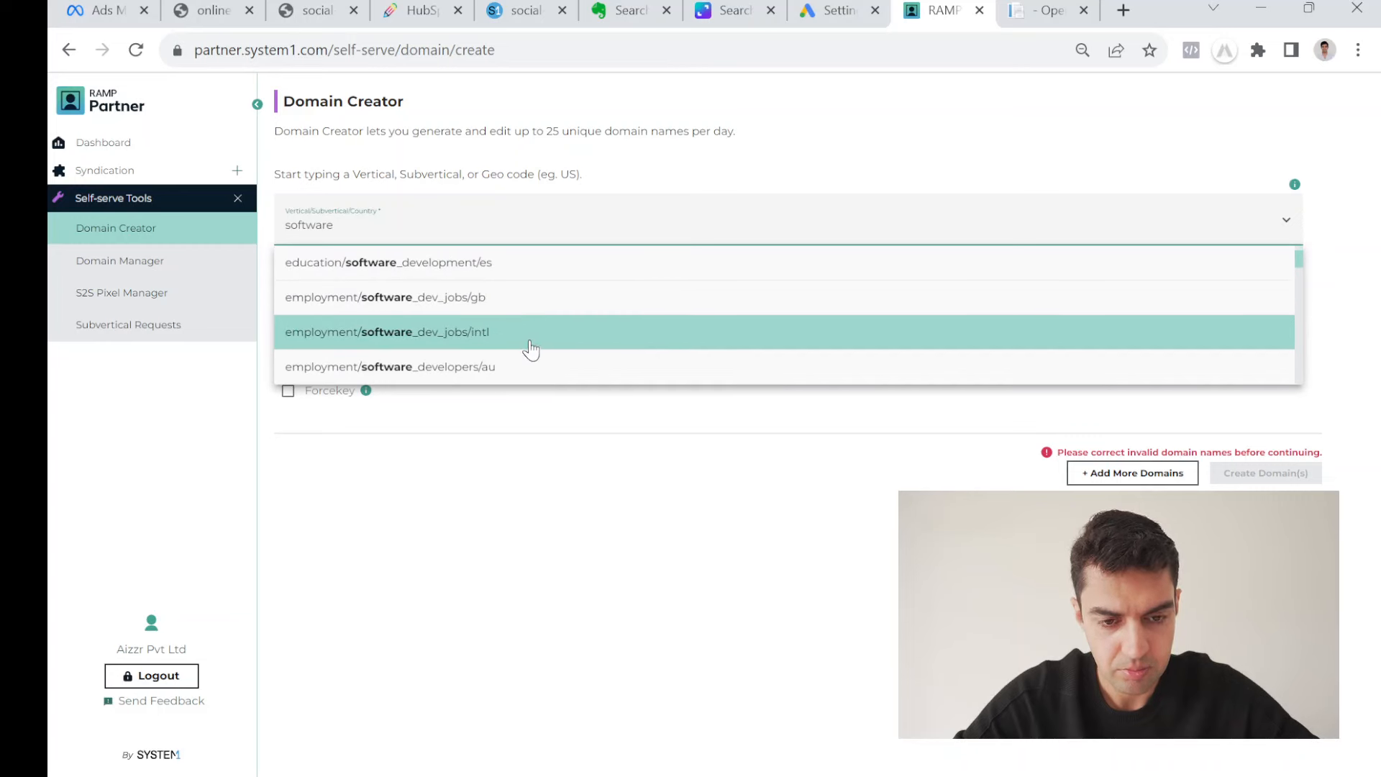
scroll(531, 350, "up", 3)
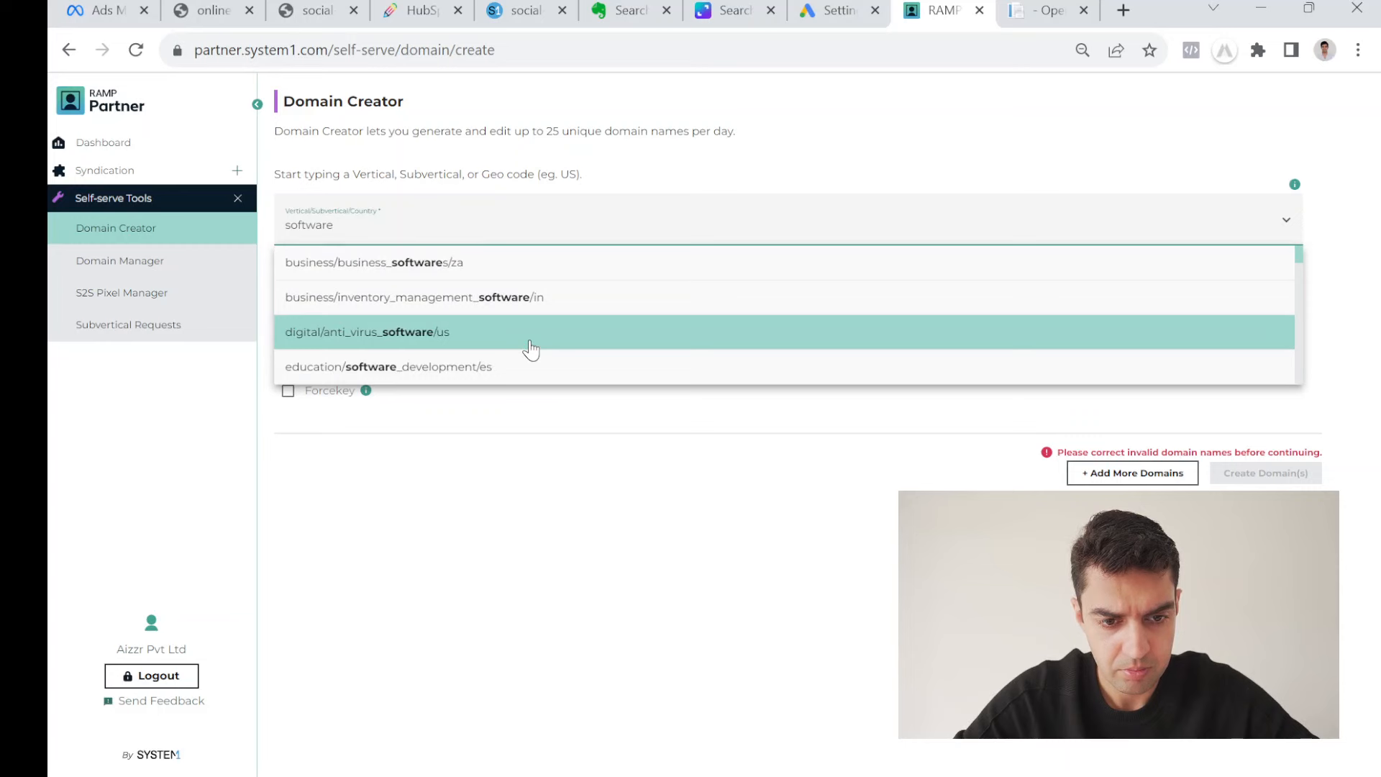
Replace the Vertical/Subvertical/Country search text with the geo code "intl".
left_click(337, 225)
key("BackSpace")
key("BackSpace")
key("BackSpace")
key("BackSpace")
key("BackSpace")
key("BackSpace")
key("BackSpace")
key("BackSpace")
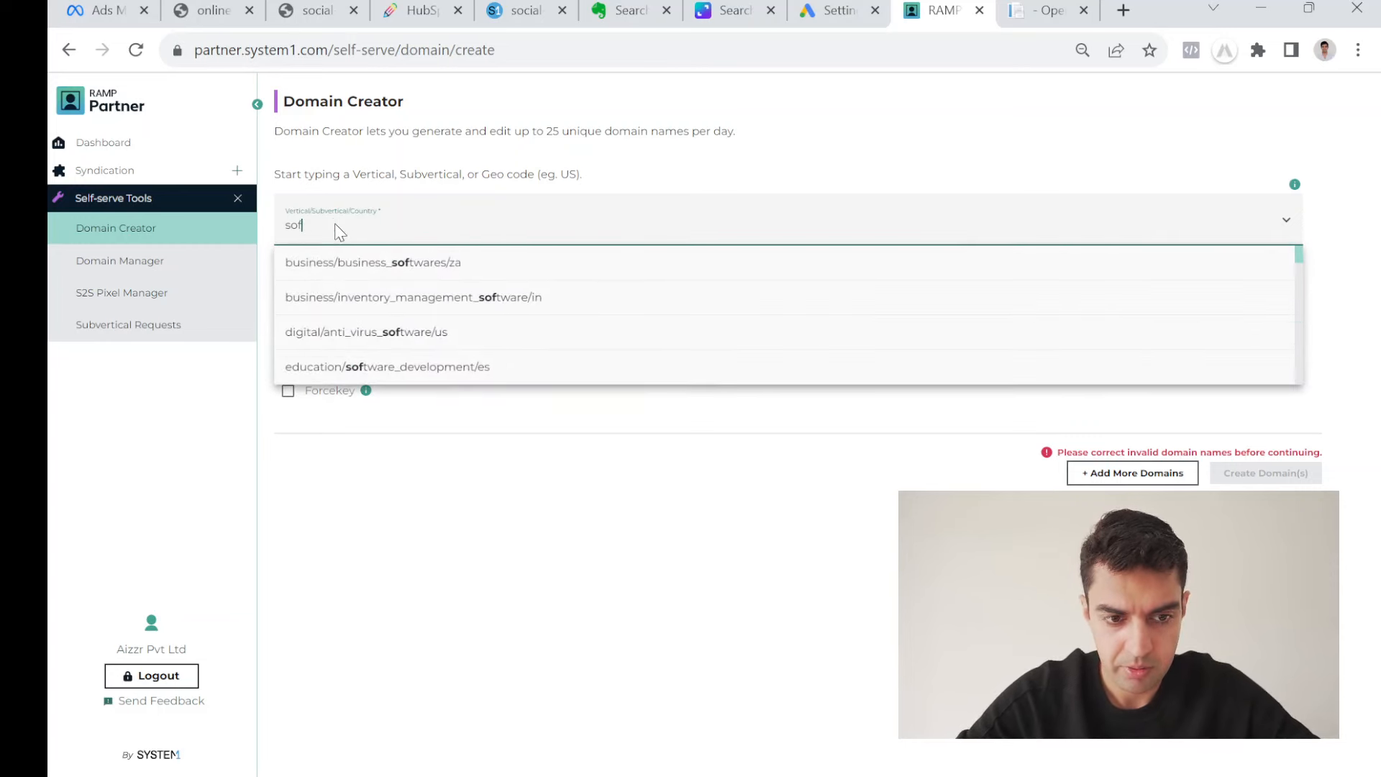
type("intl")
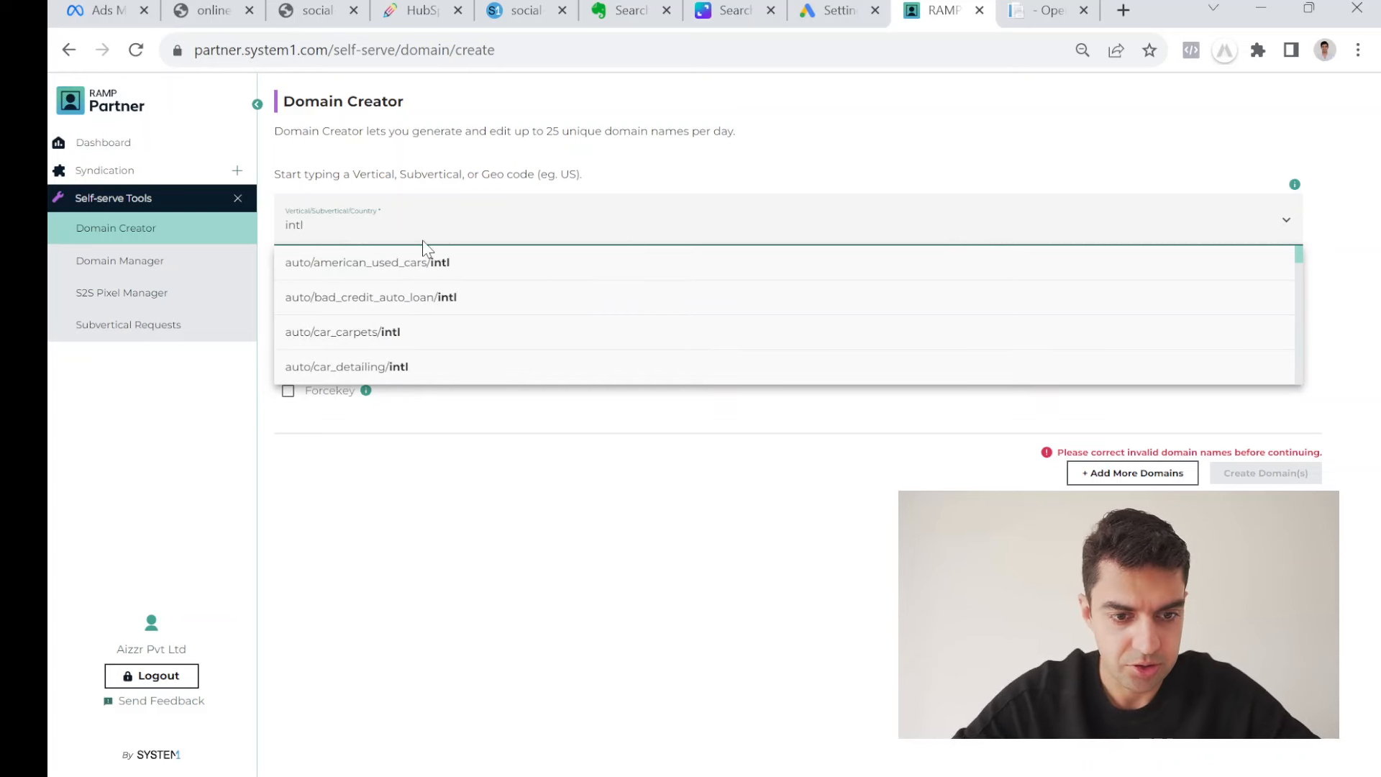
Look through the international options in the auto and beauty verticals.
scroll(526, 342, "down", 5)
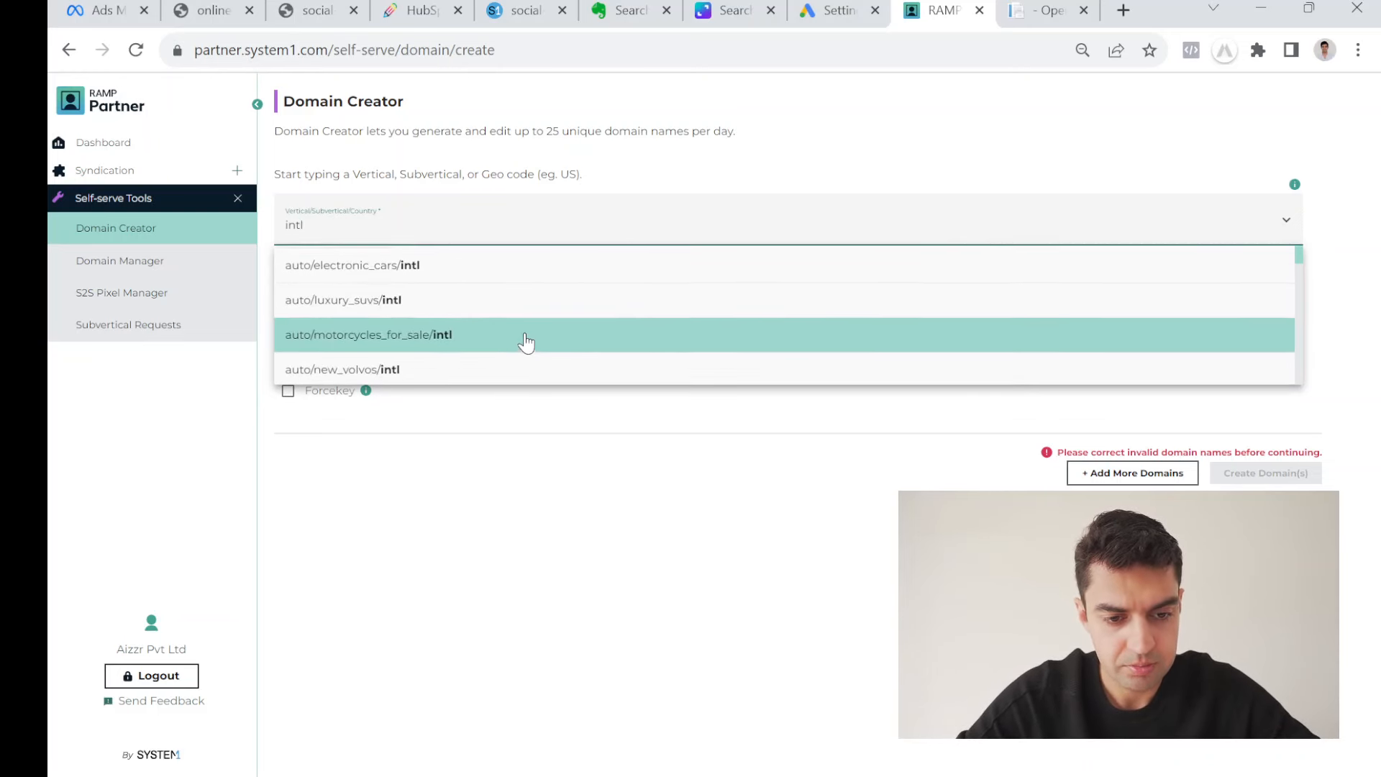
scroll(526, 342, "down", 10)
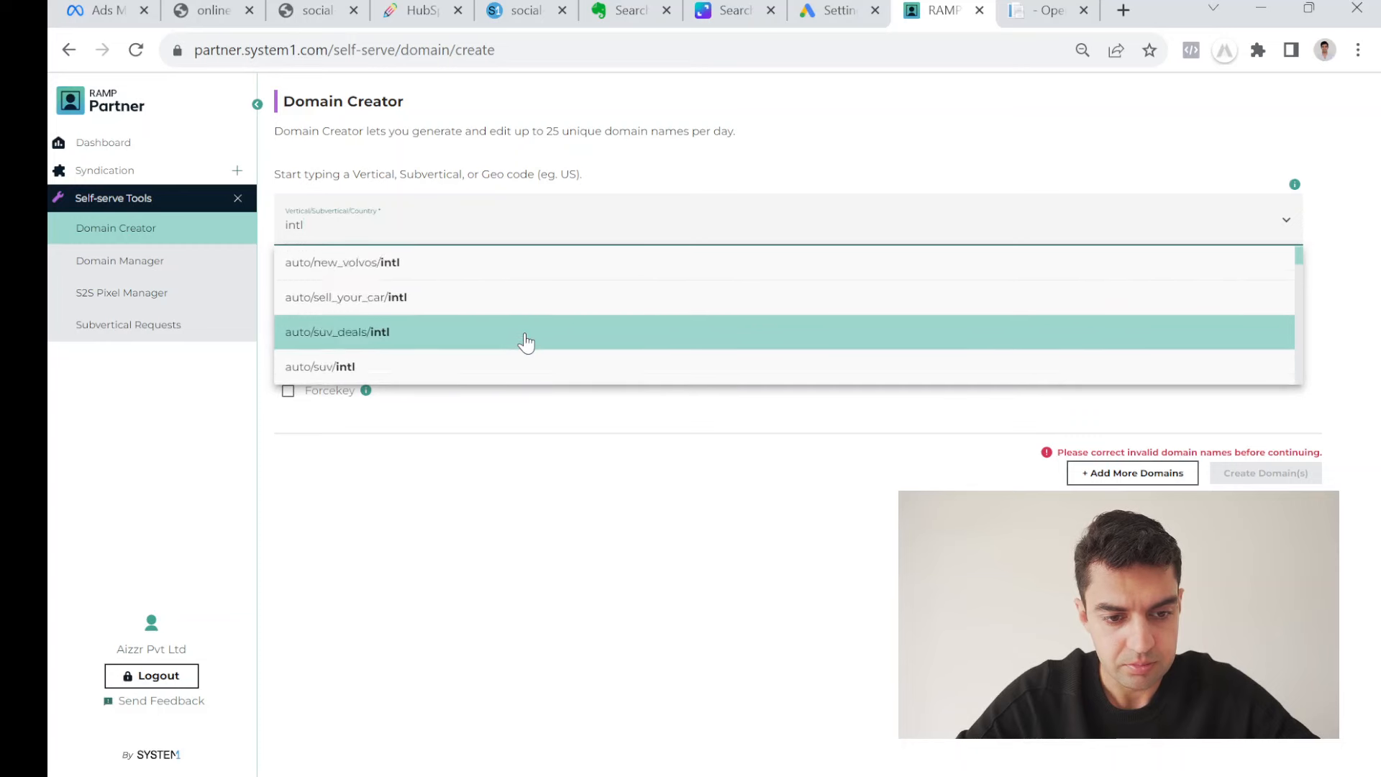
scroll(526, 341, "down", 3)
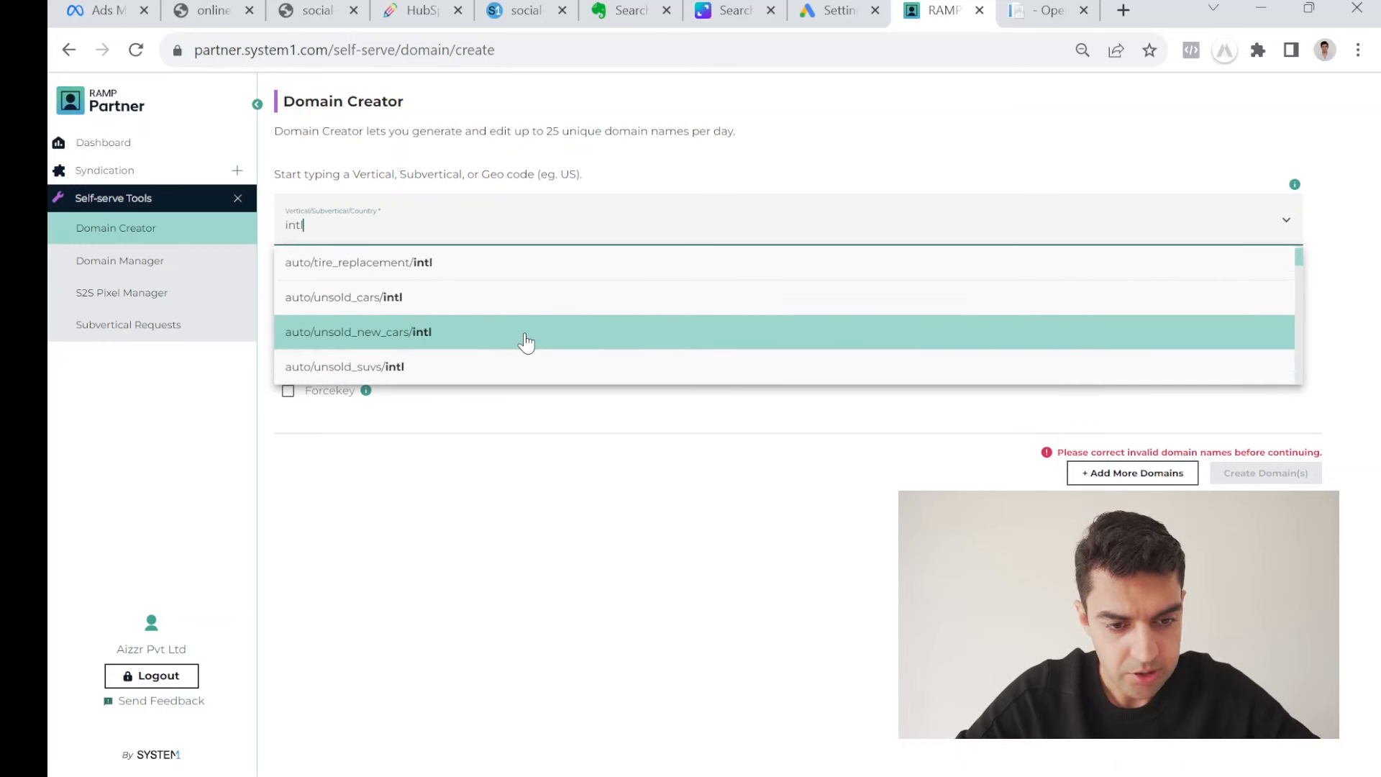
scroll(526, 341, "down", 4)
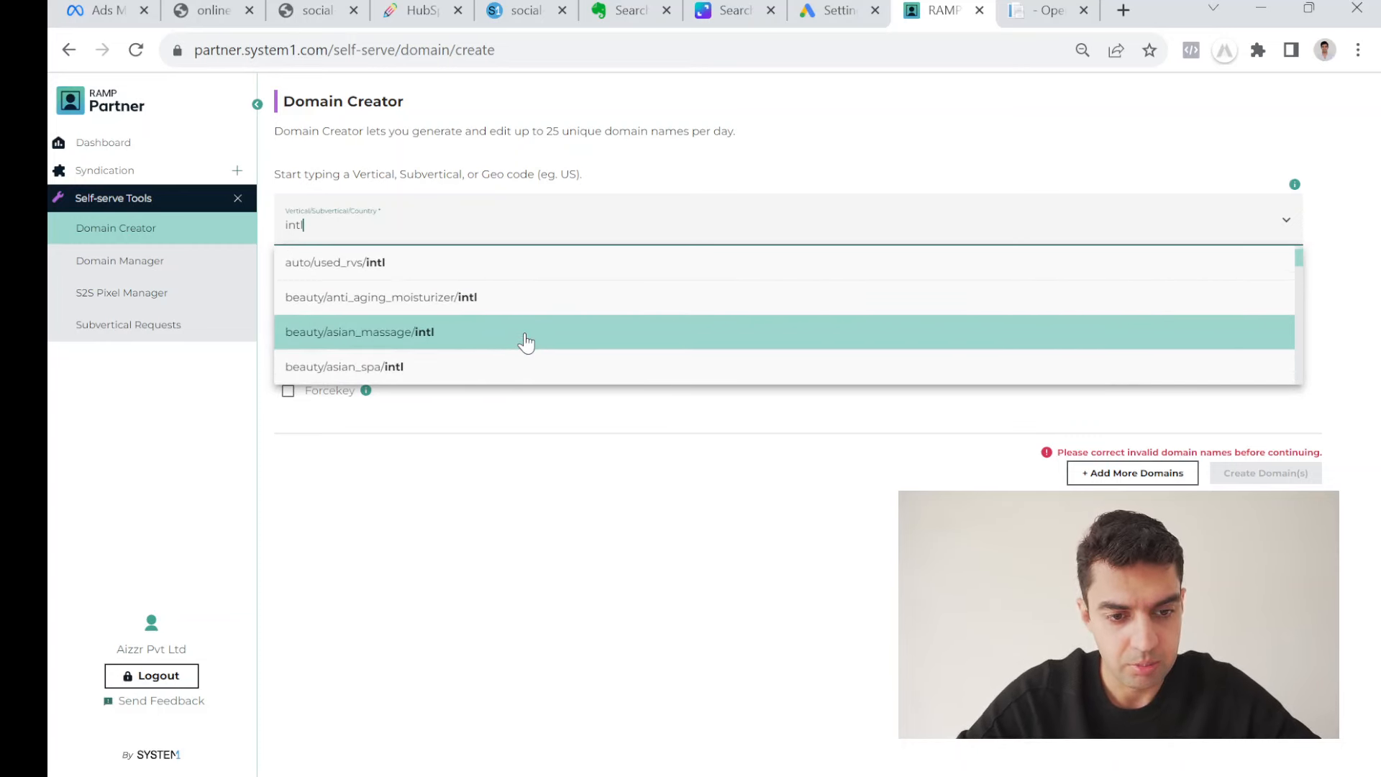
scroll(464, 317, "down", 3)
scroll(566, 340, "down", 6)
scroll(565, 339, "down", 5)
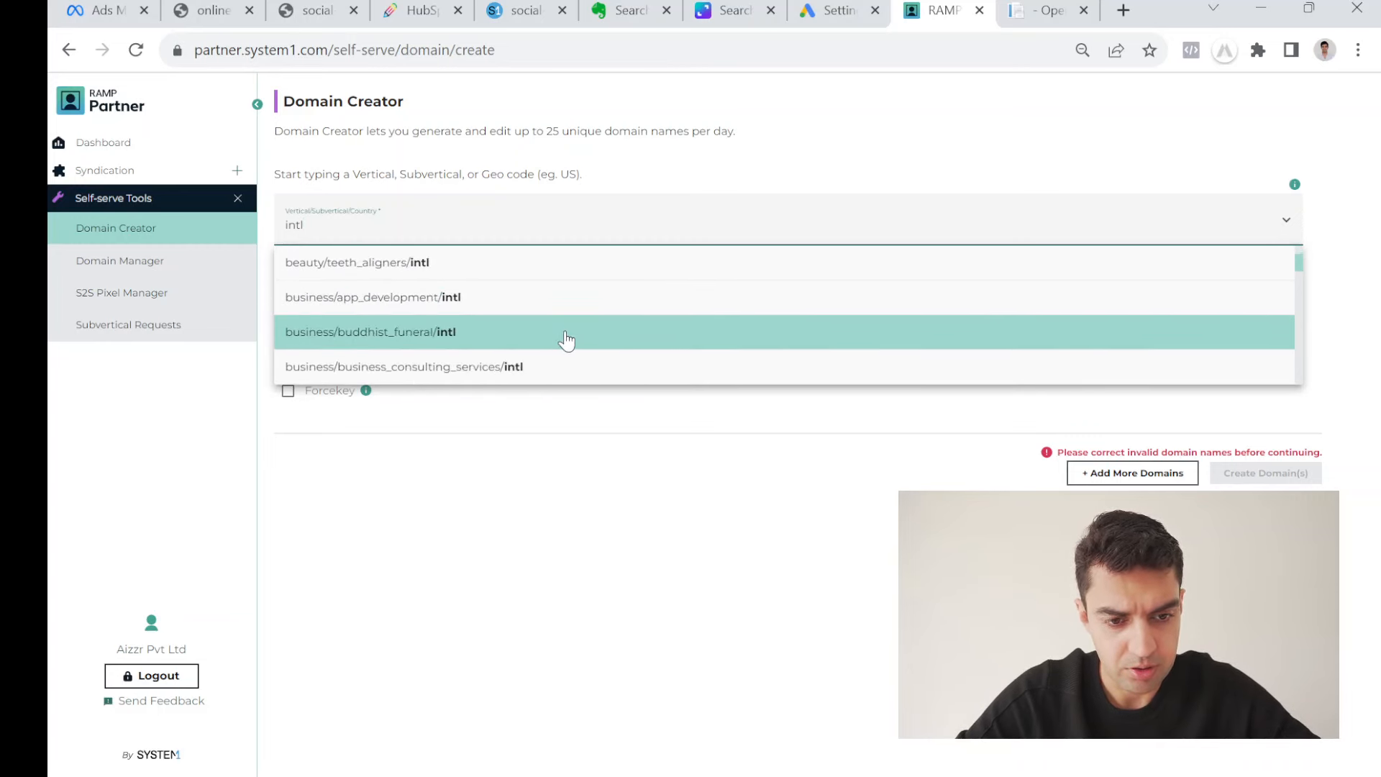
Examine the international business subverticals, such as company registration and dropshipping, down to the first dating options.
scroll(566, 340, "up", 3)
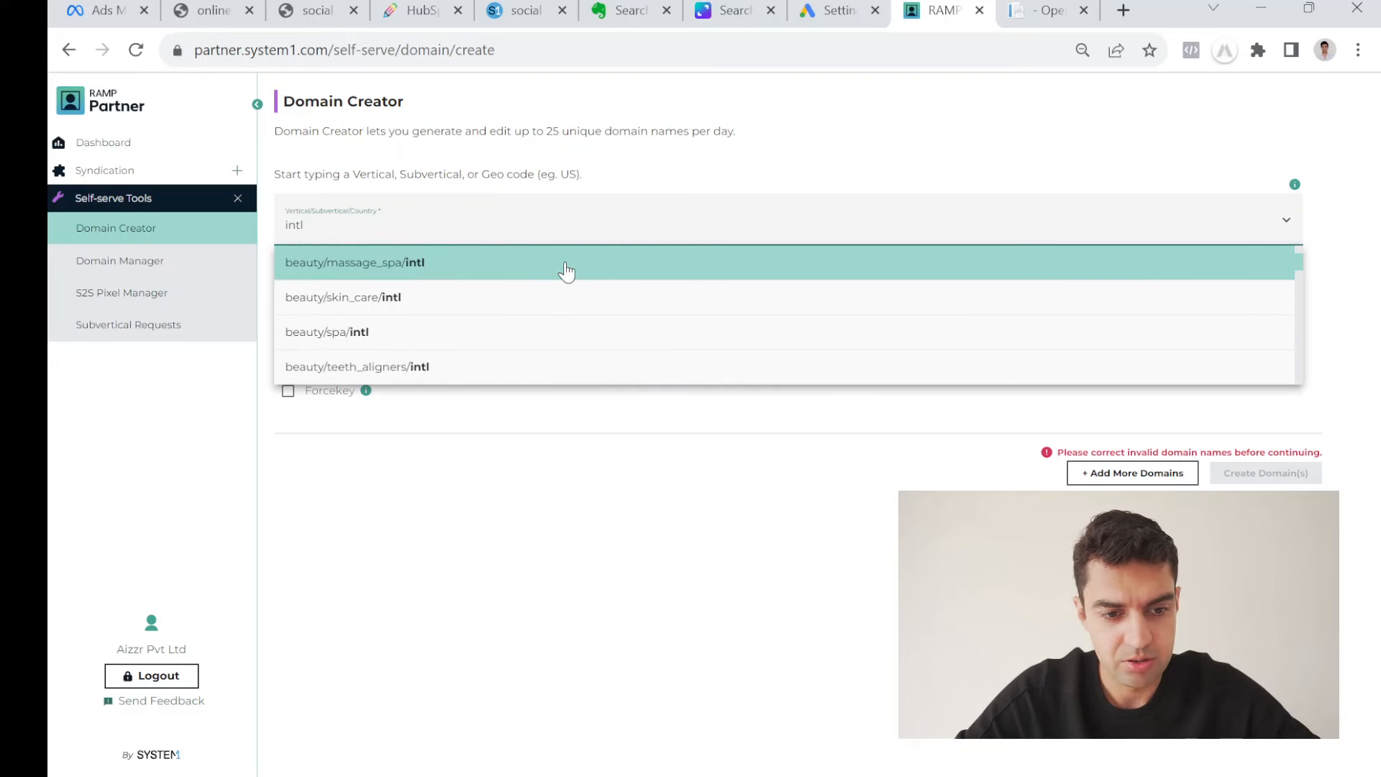
scroll(545, 328, "down", 3)
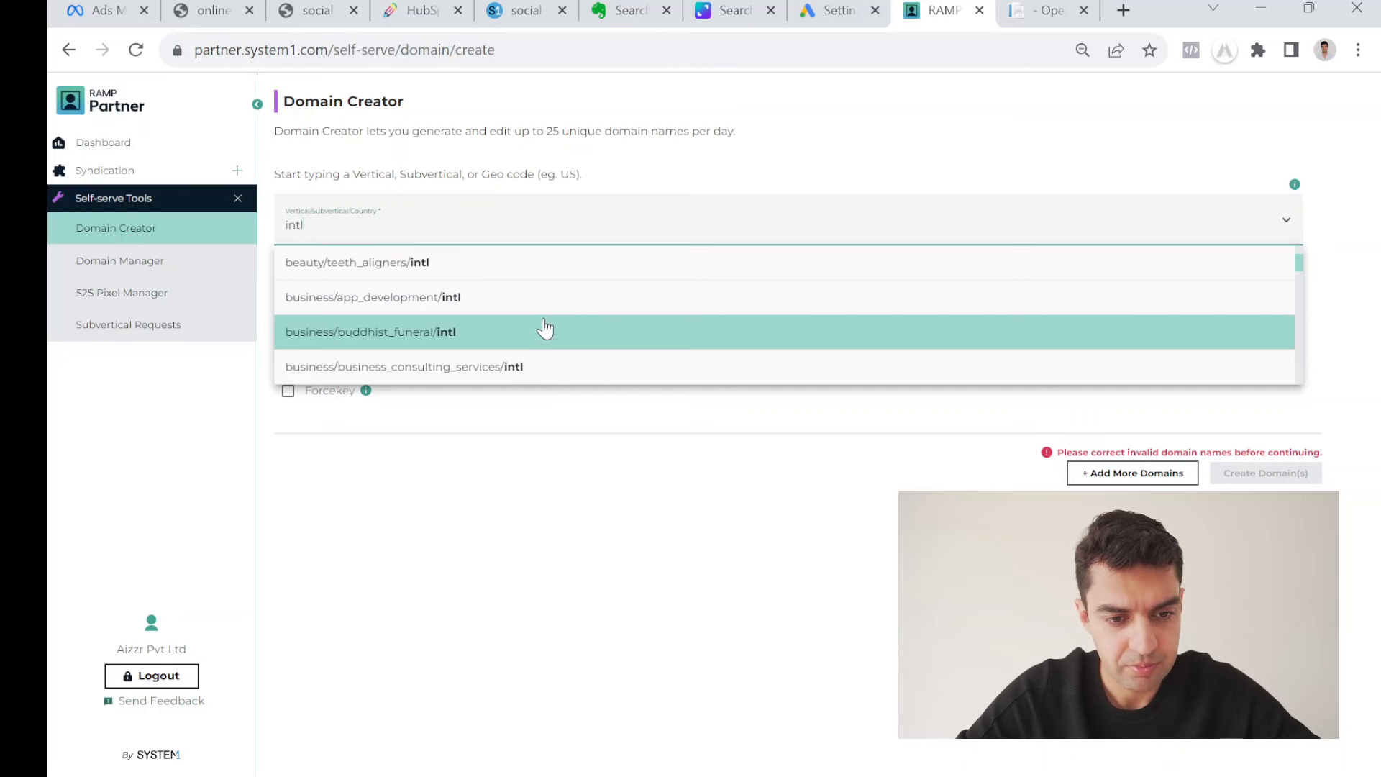
scroll(545, 328, "down", 3)
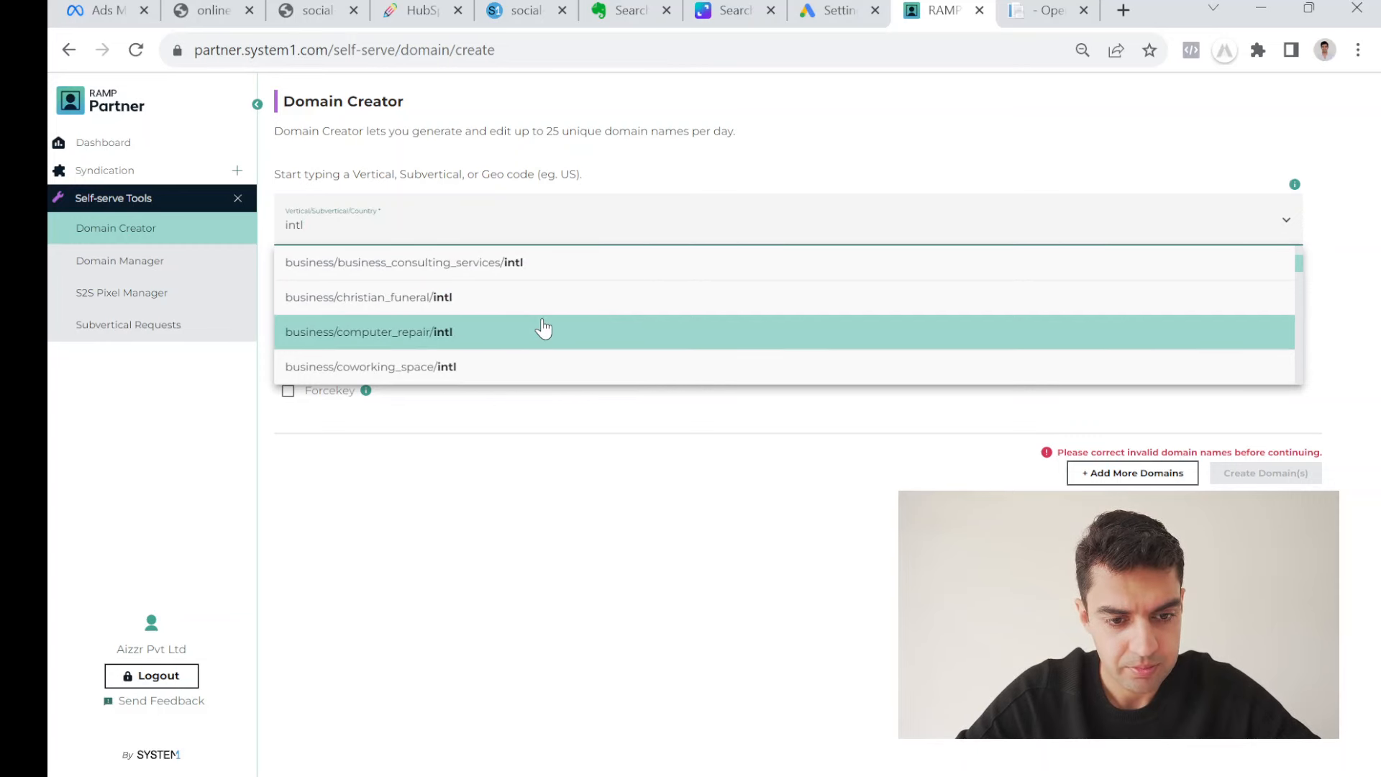
scroll(545, 329, "down", 3)
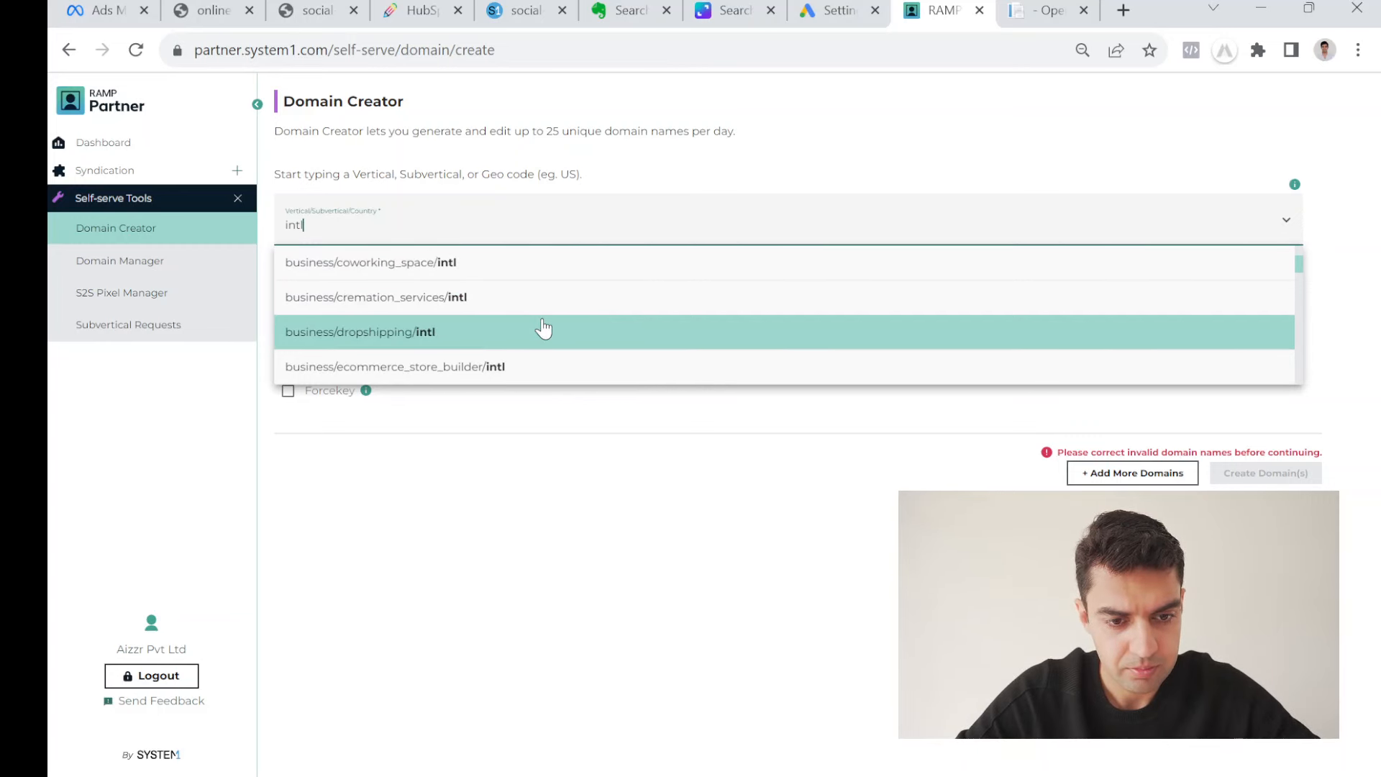
scroll(543, 328, "down", 3)
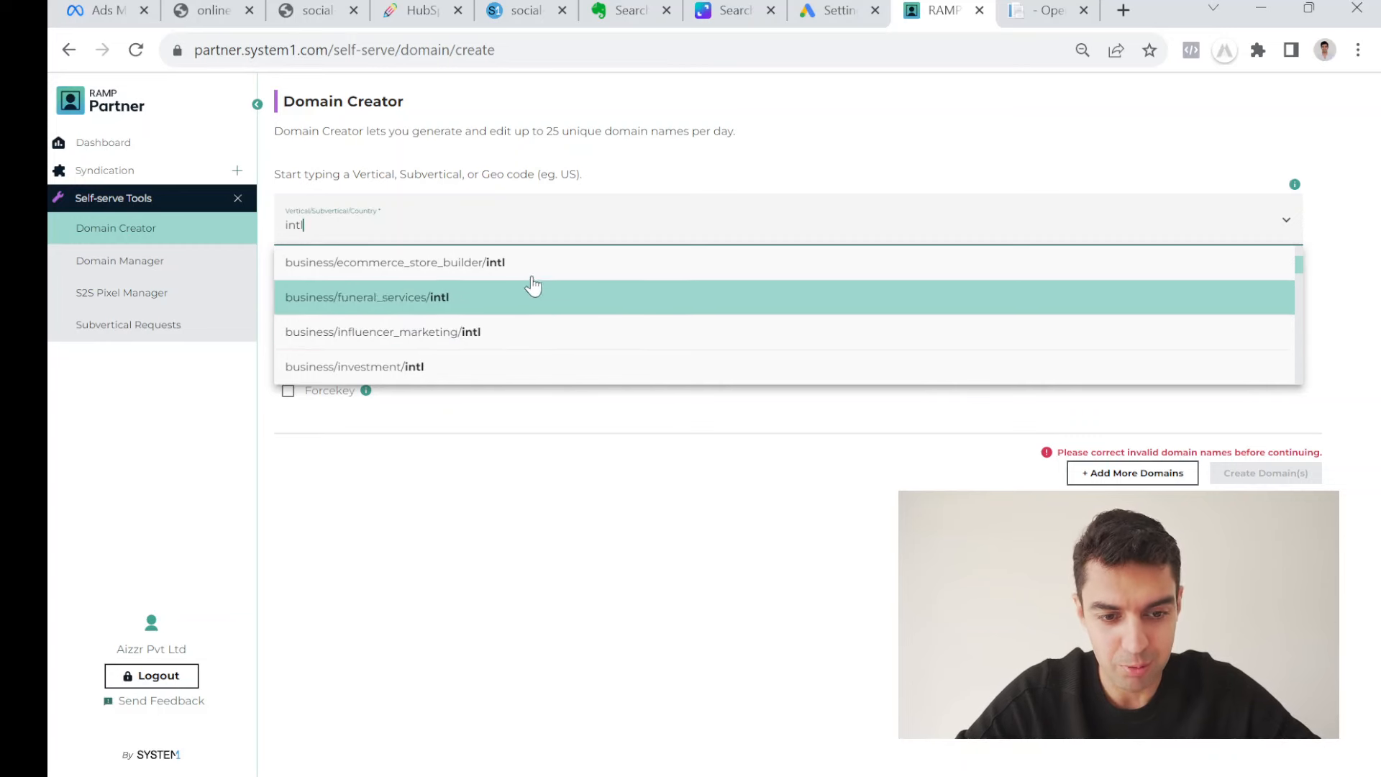
scroll(606, 333, "down", 1)
scroll(606, 334, "down", 2)
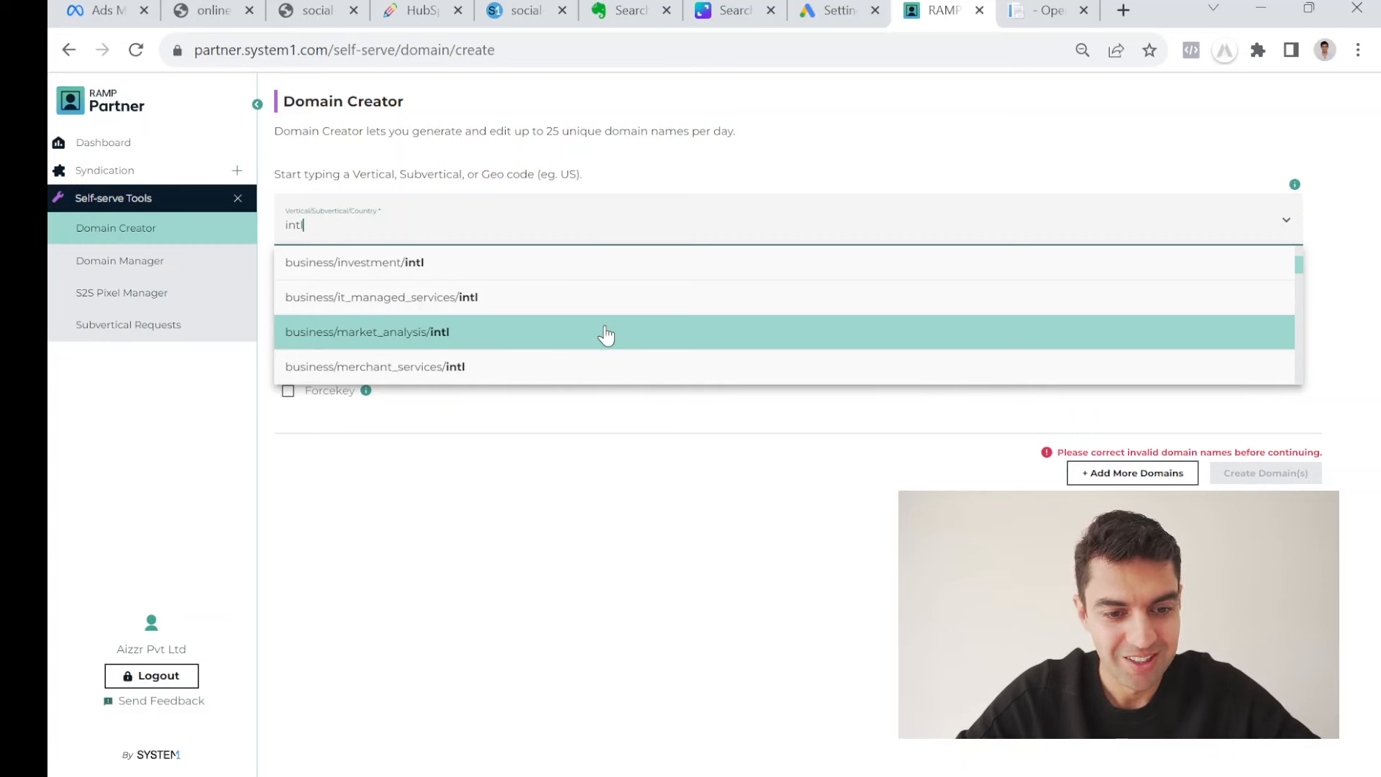
scroll(606, 334, "down", 2)
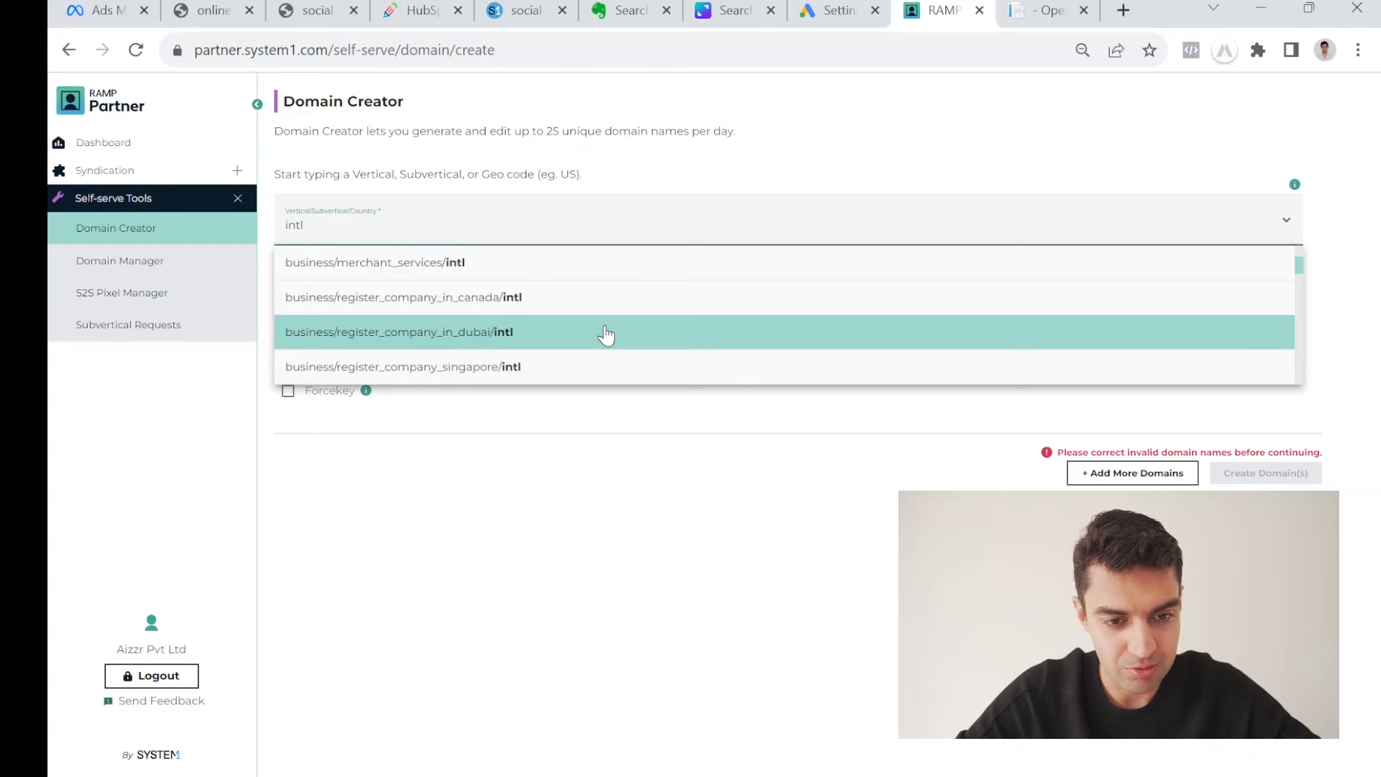
scroll(607, 335, "down", 3)
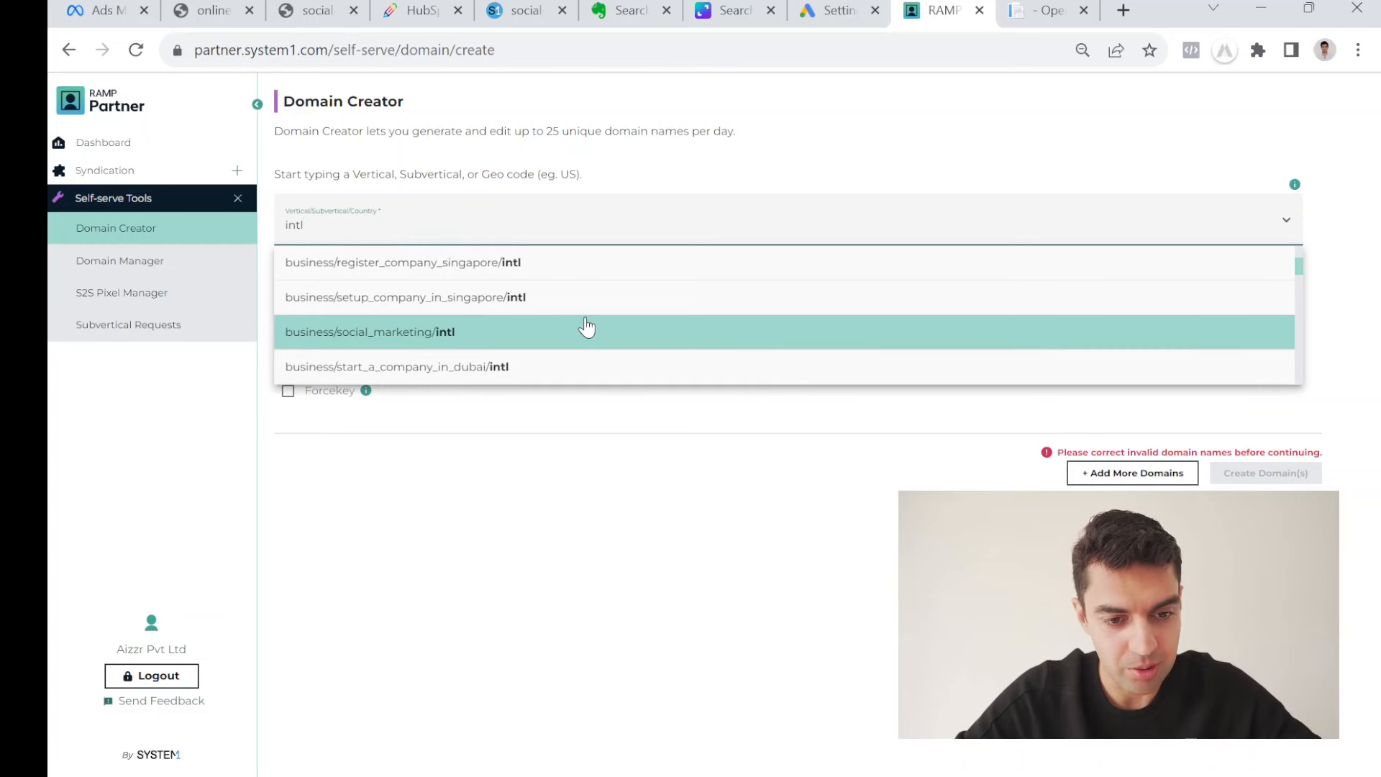
scroll(587, 338, "down", 3)
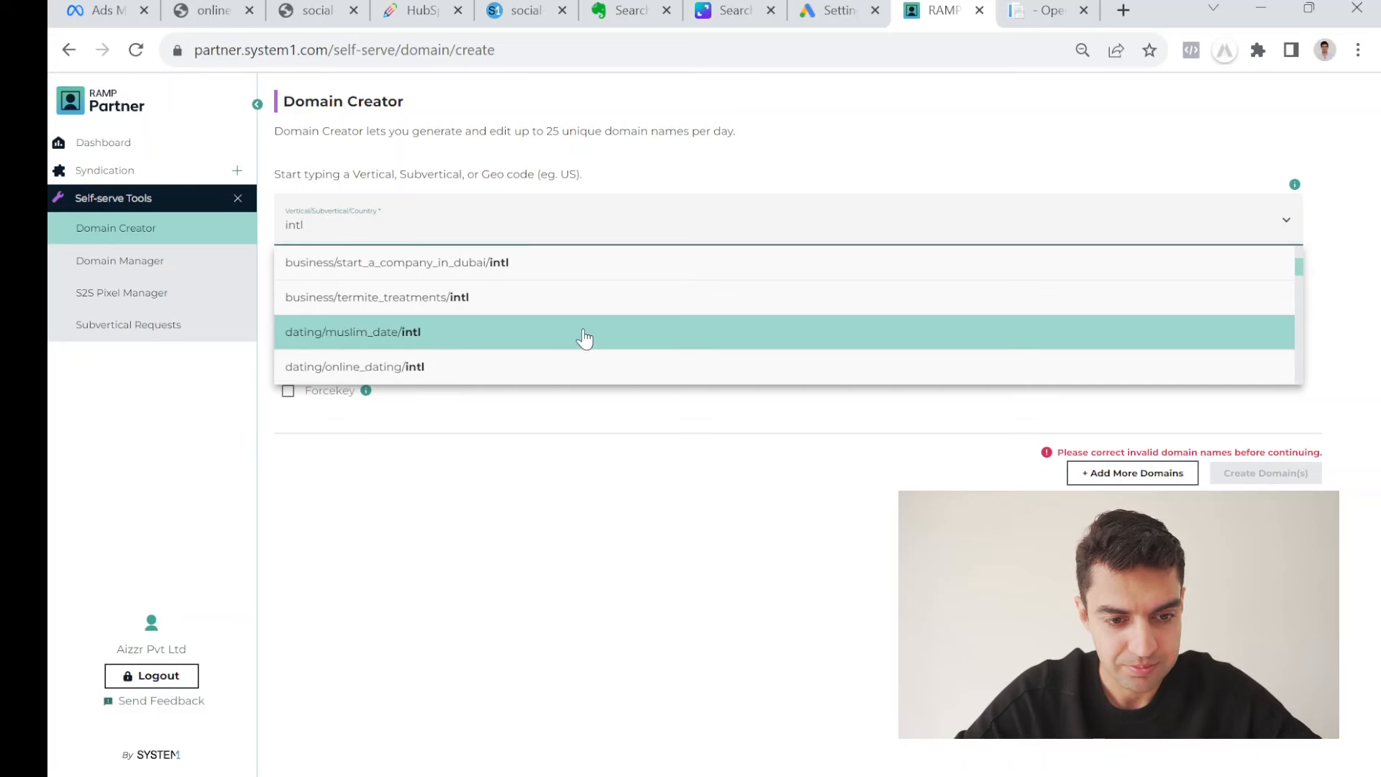
scroll(584, 338, "up", 3)
scroll(584, 338, "down", 3)
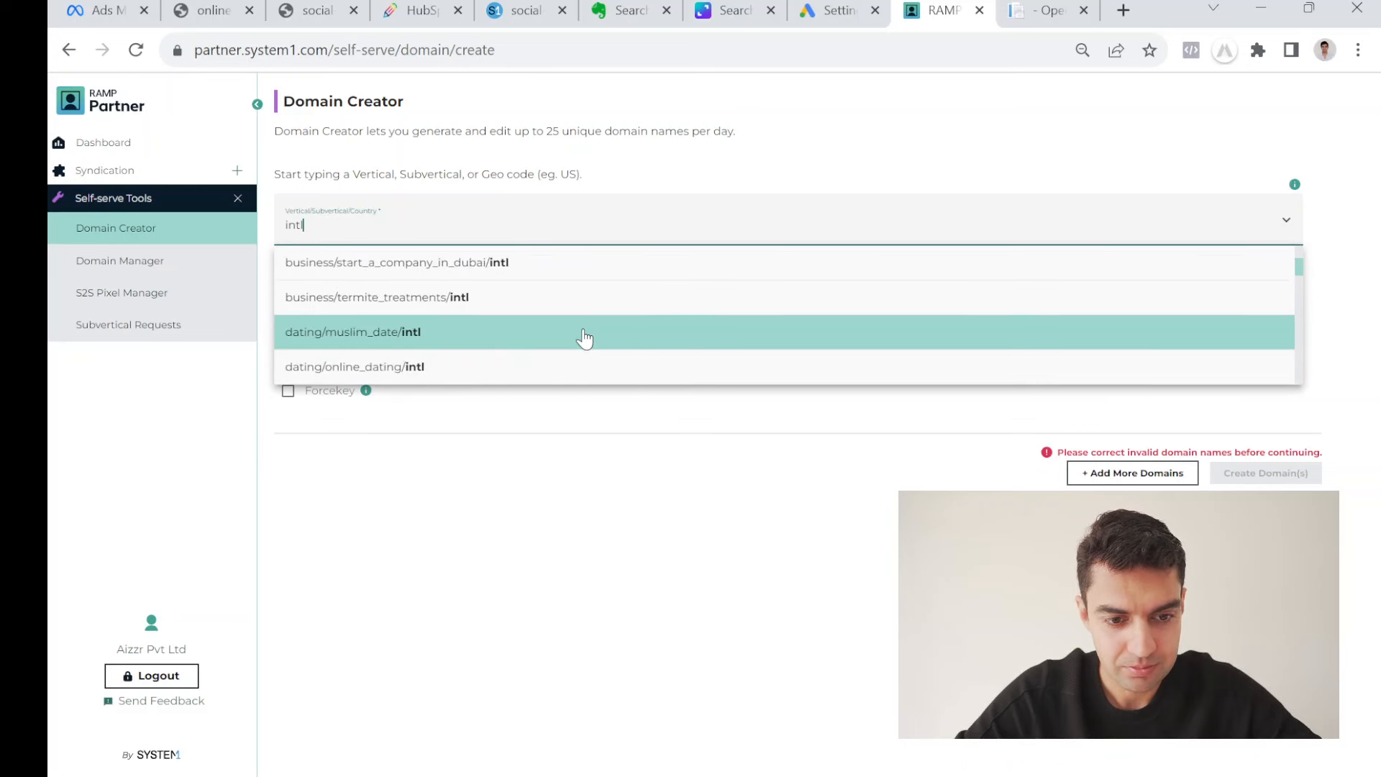
scroll(584, 339, "up", 5)
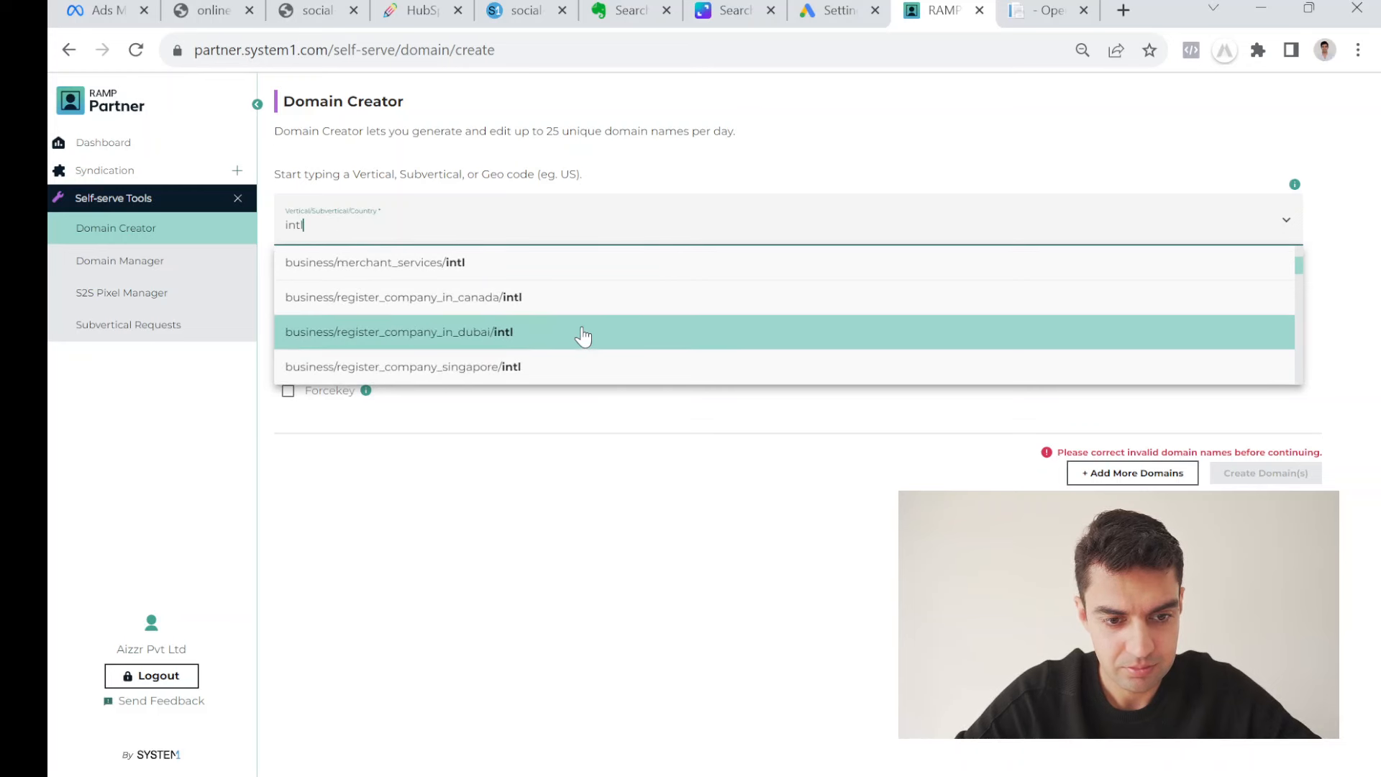
Search the Vertical/Subvertical/Country options for "muslim" and select dating/muslim_date/intl.
key("BackSpace")
key("BackSpace")
key("BackSpace")
key("BackSpace")
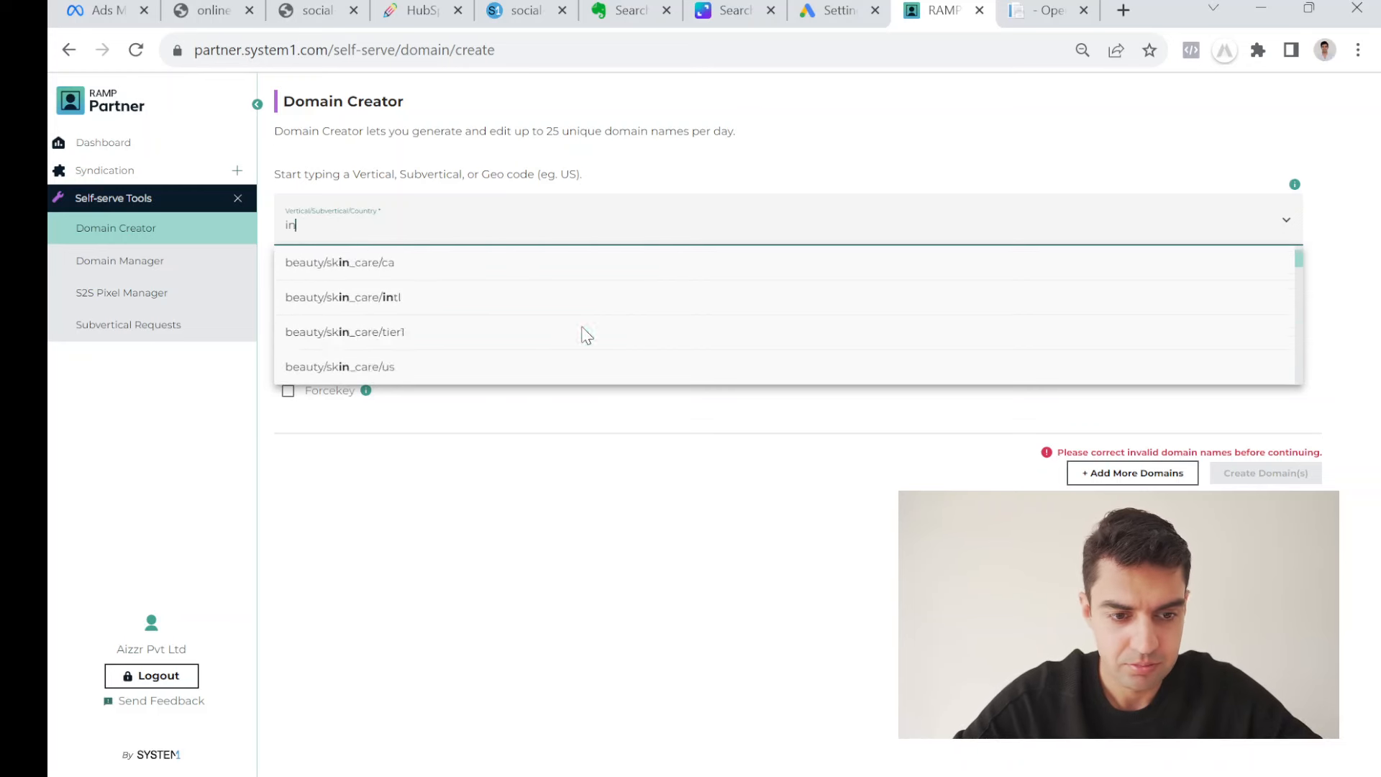
type("muslim")
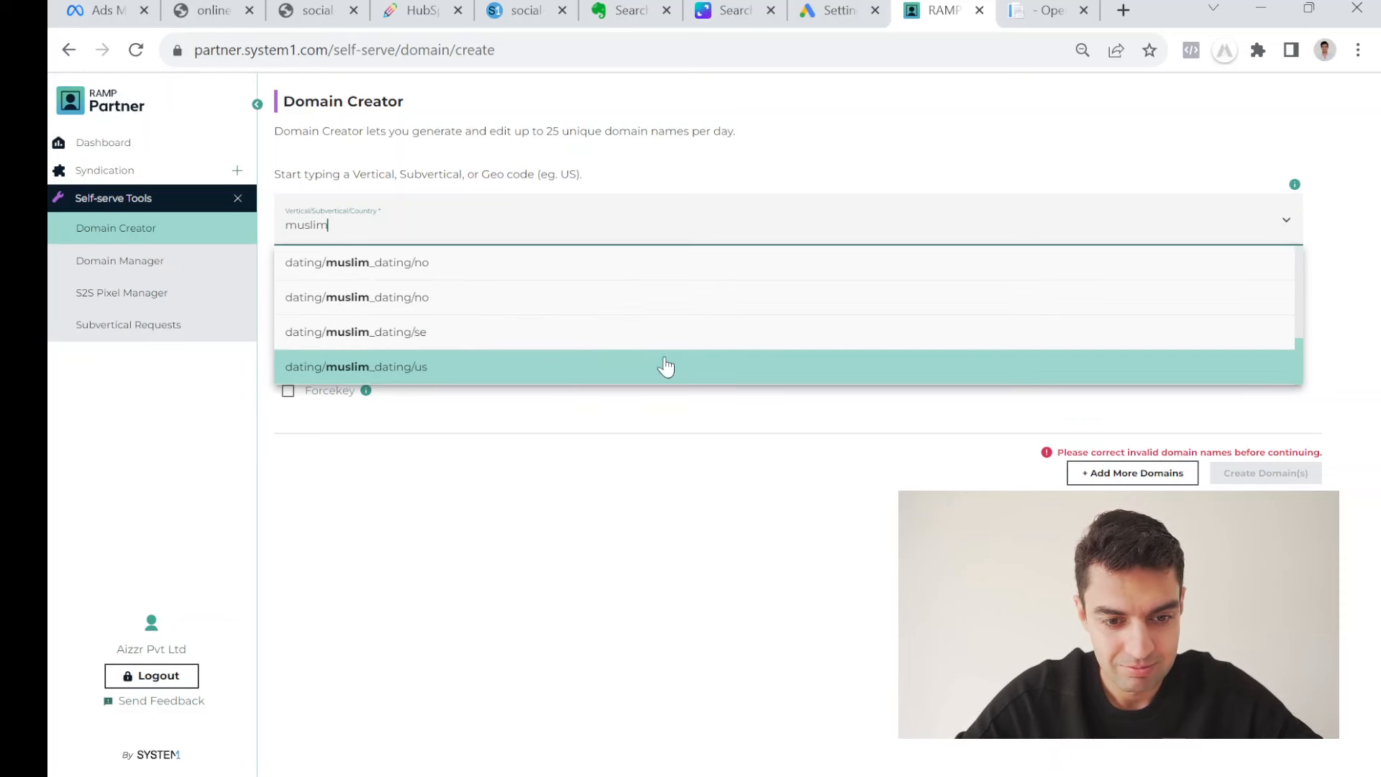
left_click_drag(1297, 360, 1280, 276)
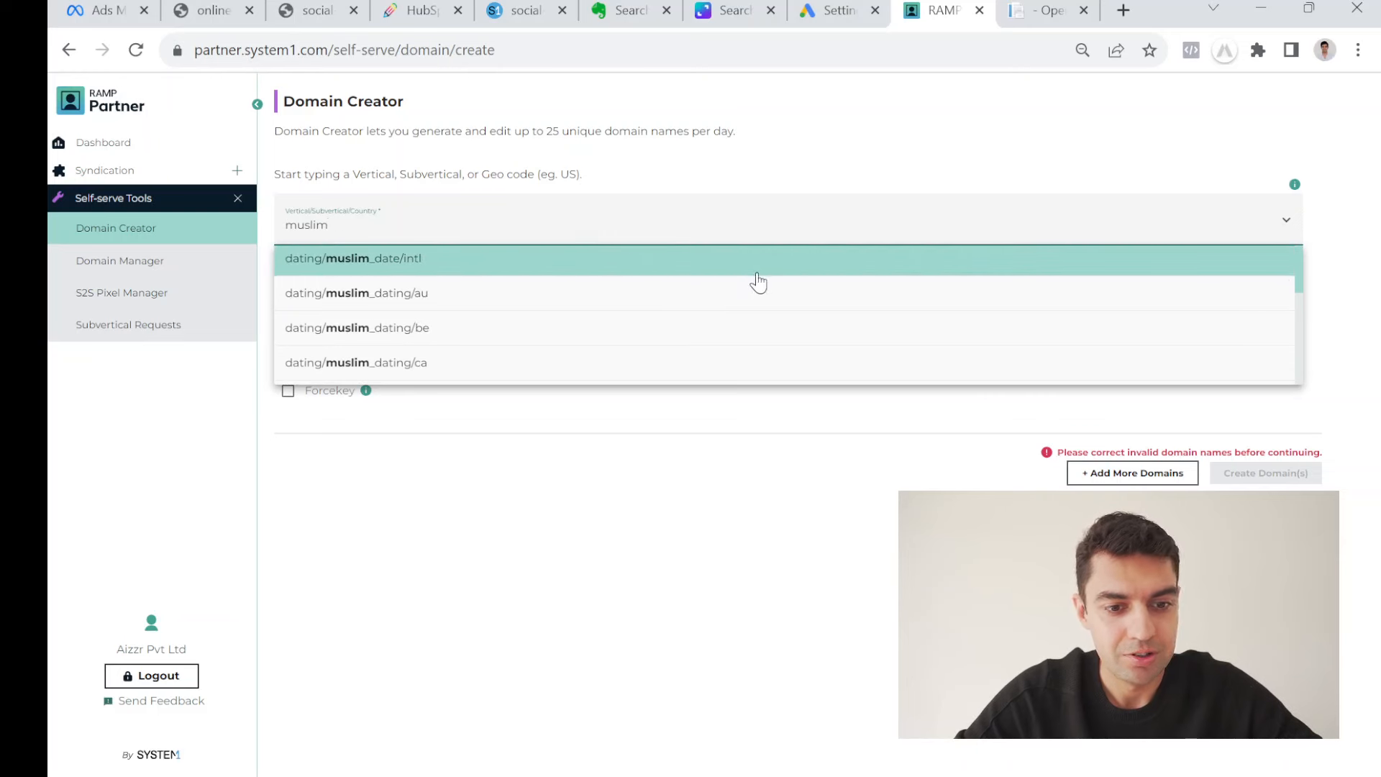
left_click(693, 274)
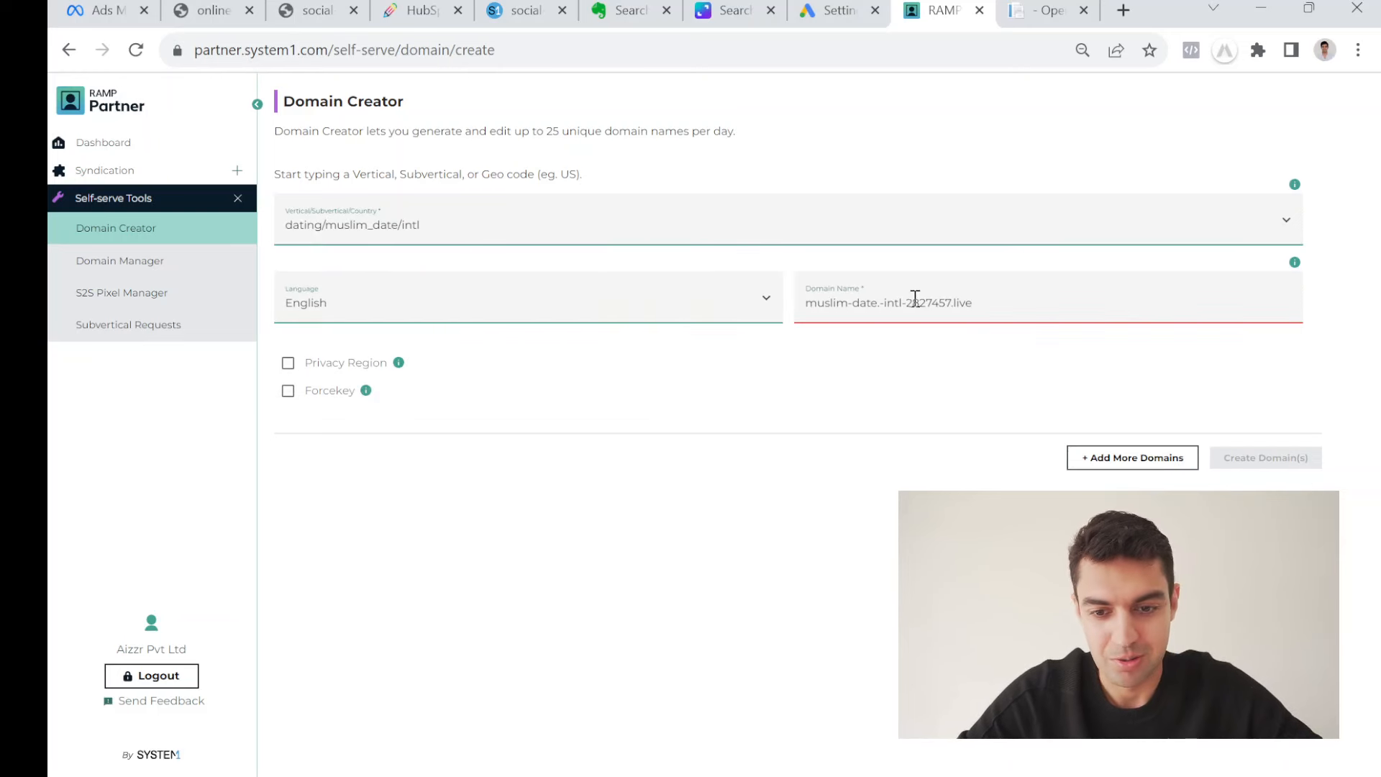
Change the domain name to find-muslim-date-intl.live, without the extra dot and numeric suffix, and create the domain.
left_click(948, 303)
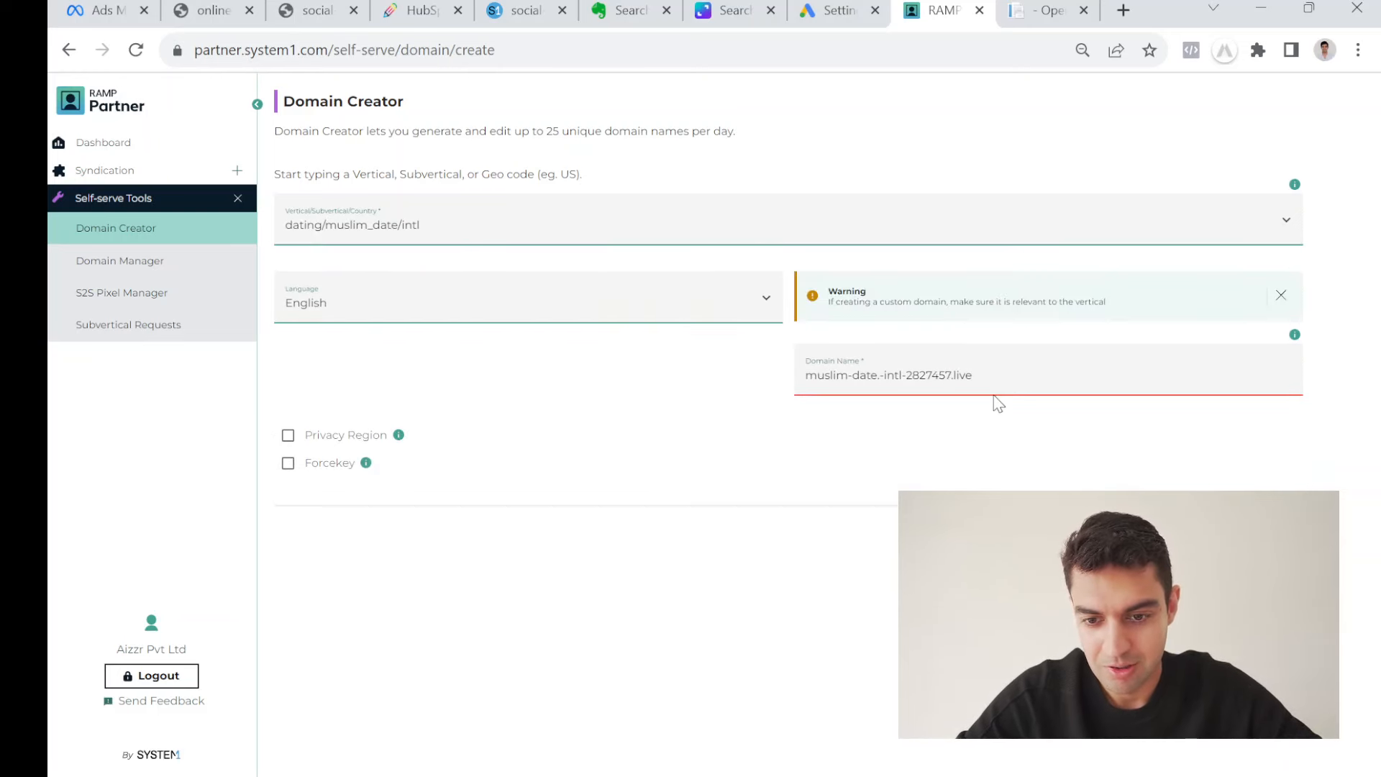
key("BackSpace")
key("BackSpace")
key("BackSpace")
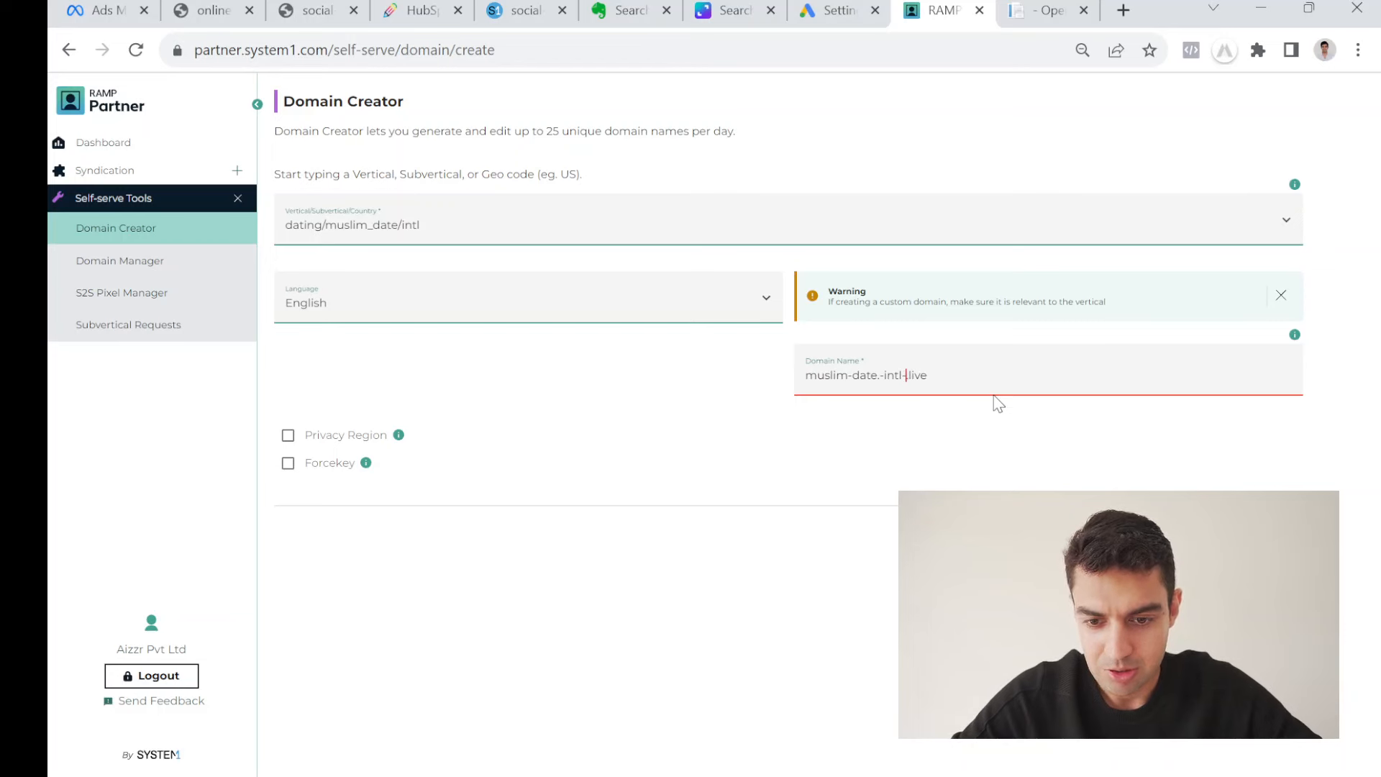
key("Left")
key("Left")
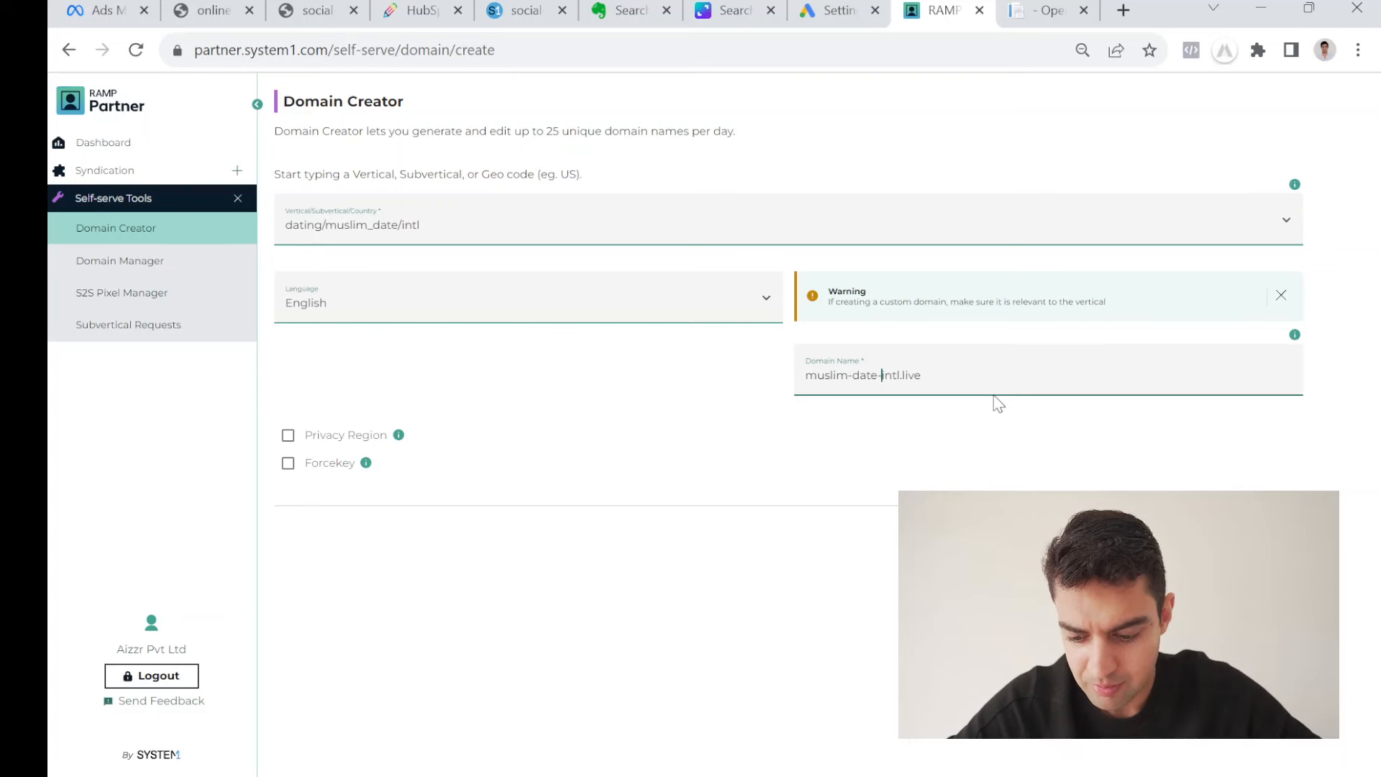
type("find-")
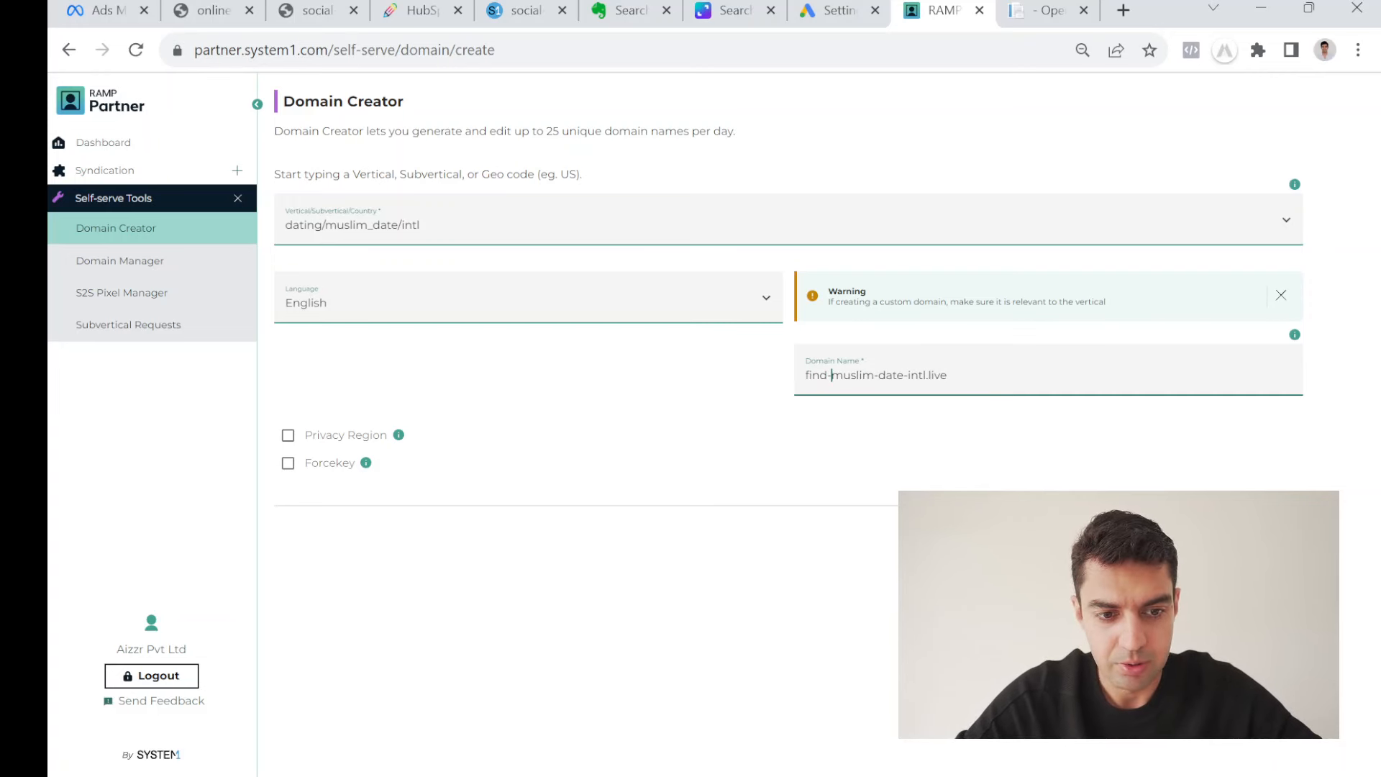
key("Return")
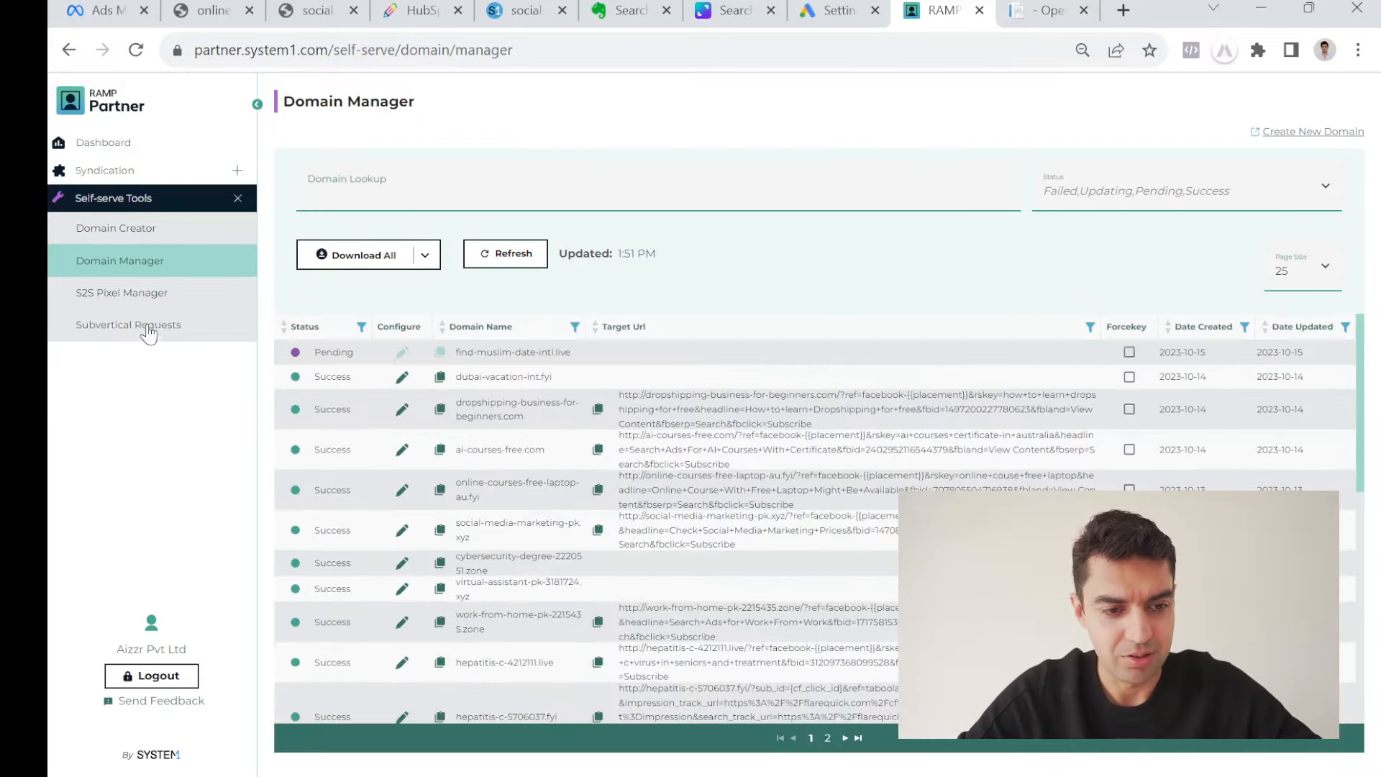
Look over the Domain Manager list and view the dubai-vacation-int.fyi landing page, returning to the domain list.
scroll(487, 518, "down", 1)
scroll(486, 518, "up", 2)
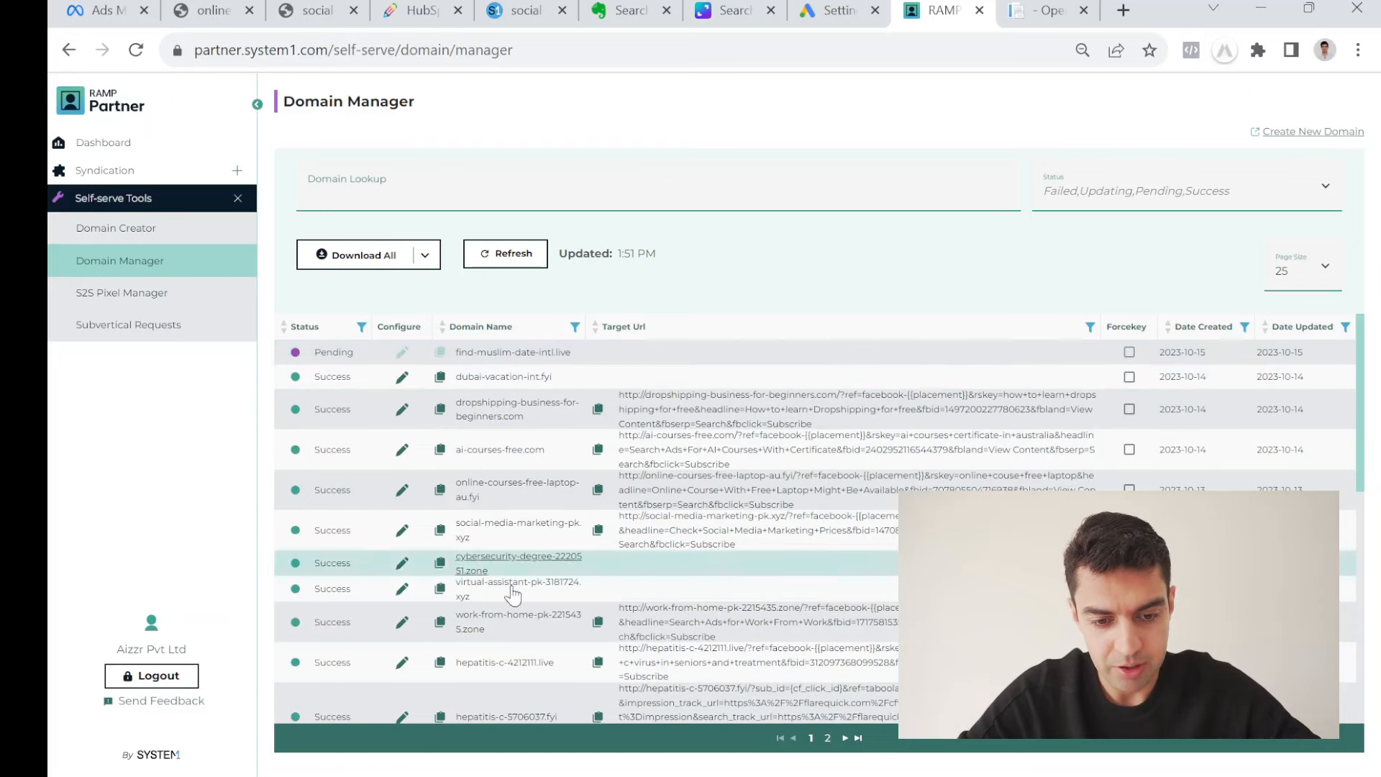
left_click(513, 379)
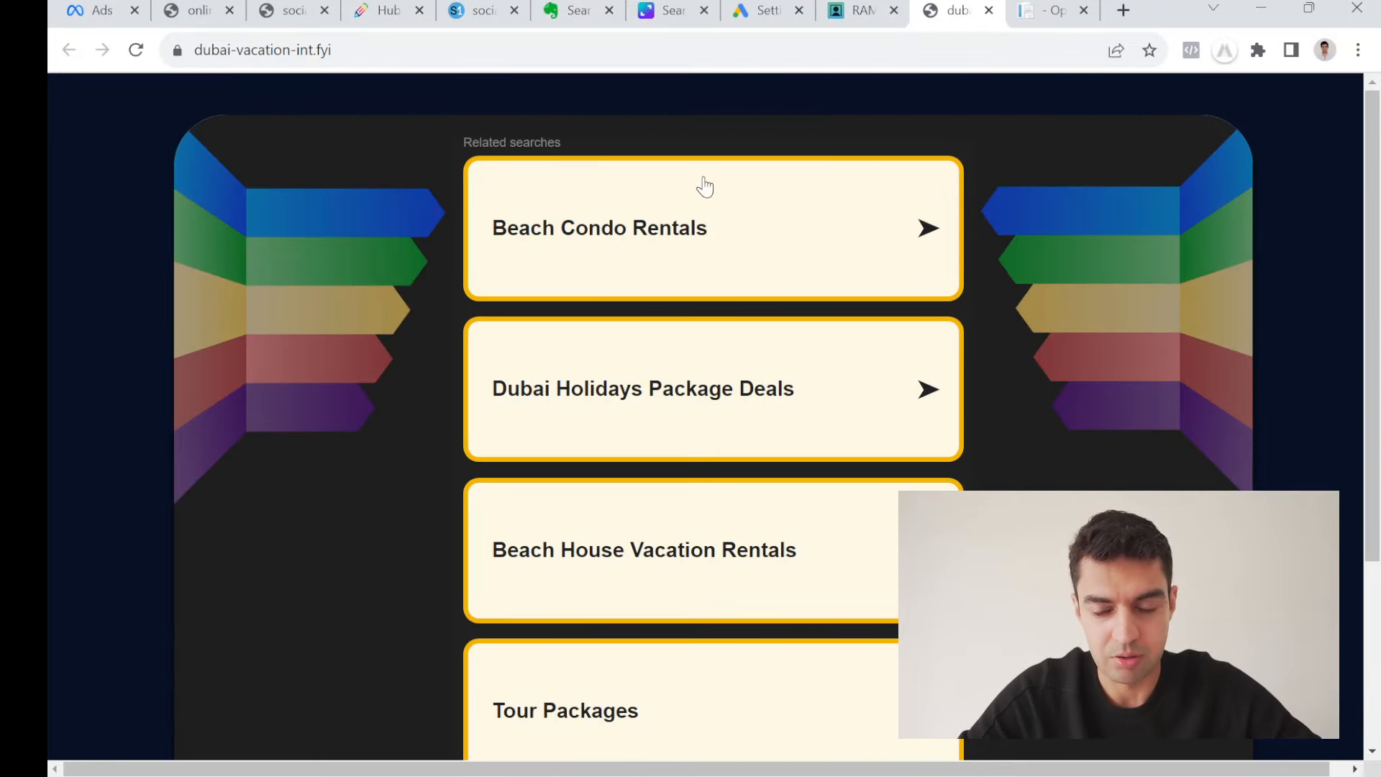
left_click(860, 10)
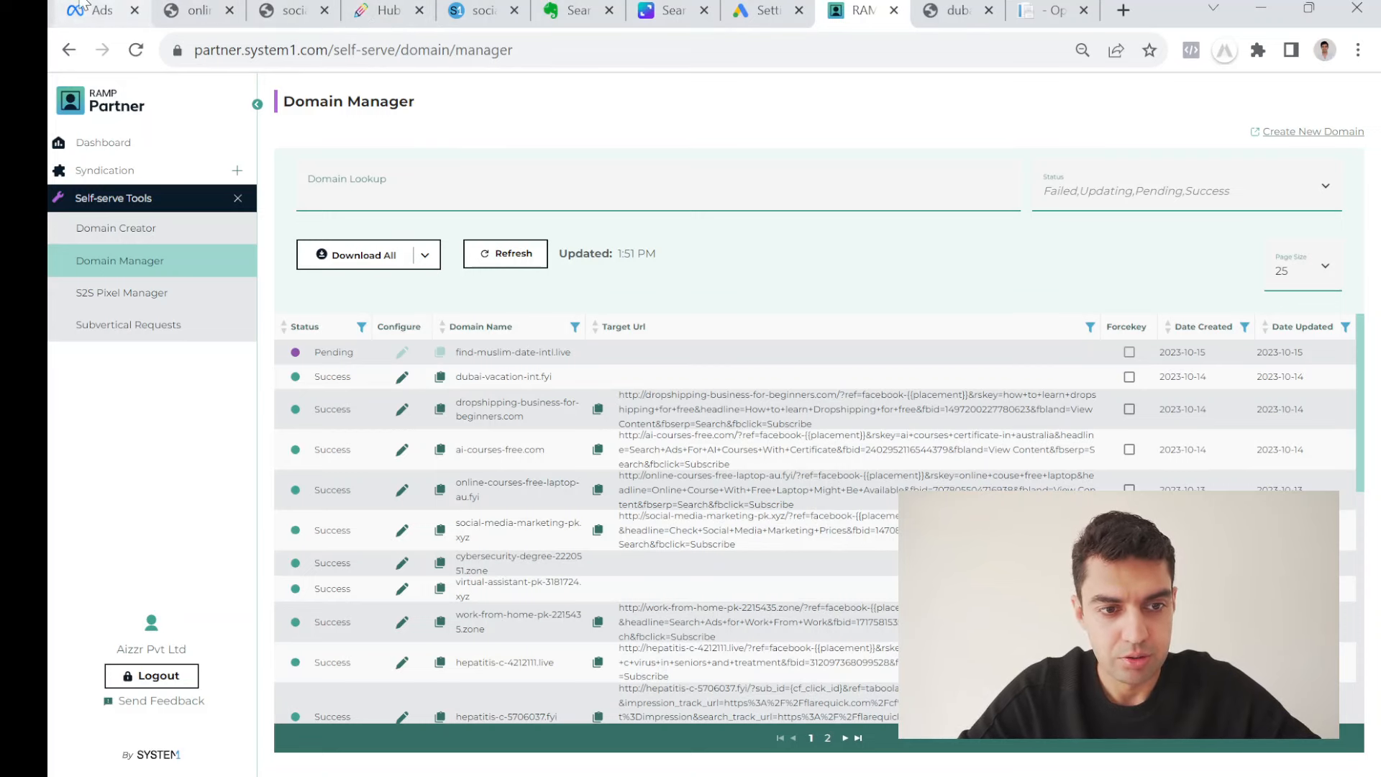
Place the RAMP page beside Ads Manager, open the configuration of dubai-vacation-int.fyi and copy its link.
left_click(115, 10)
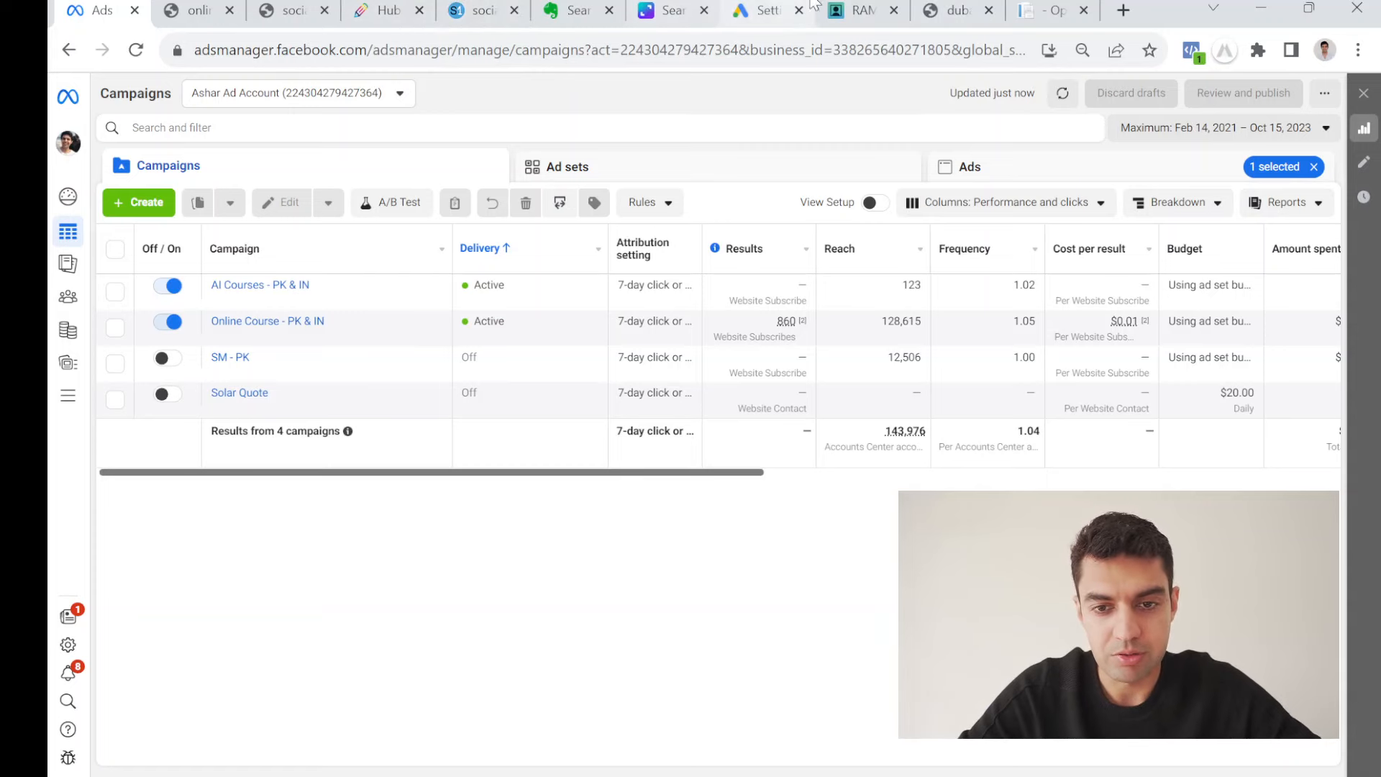
left_click_drag(820, 11, 194, 10)
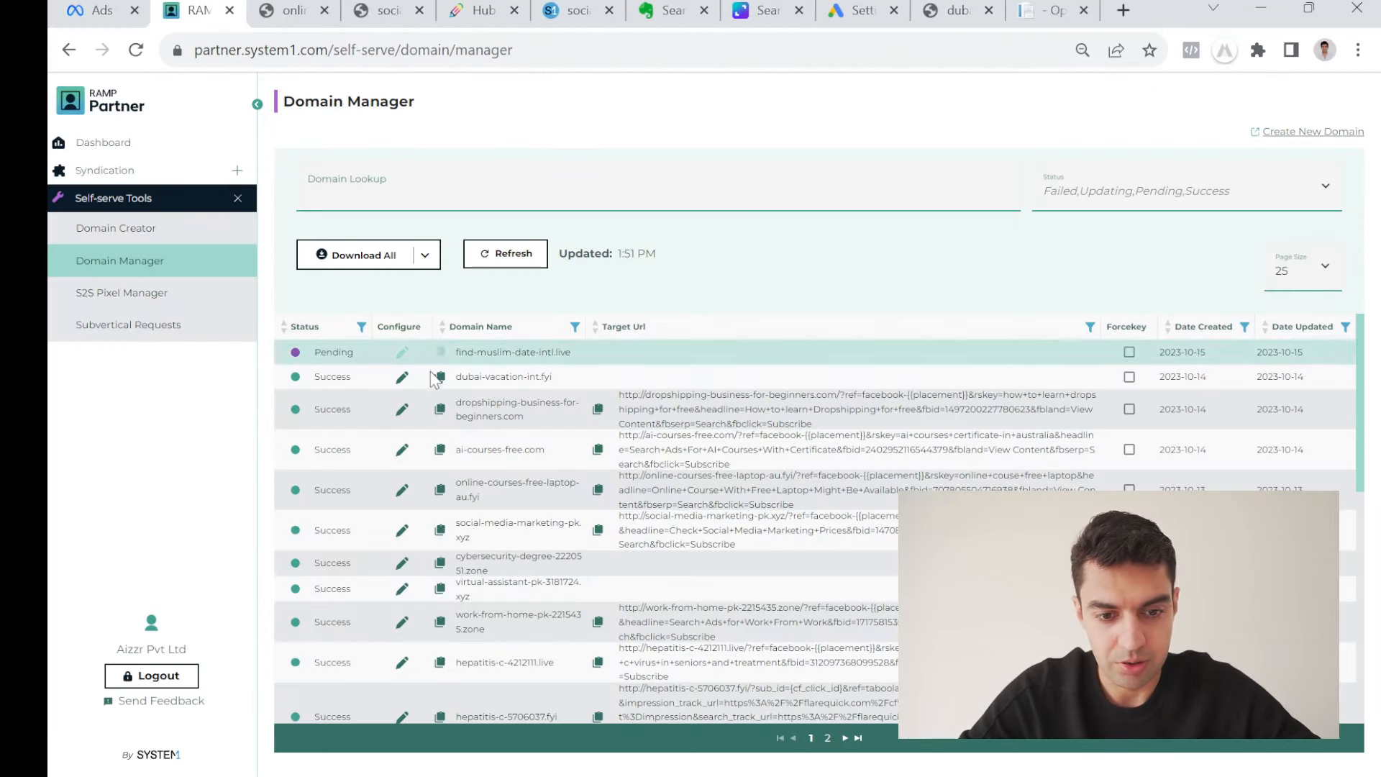
left_click(401, 376)
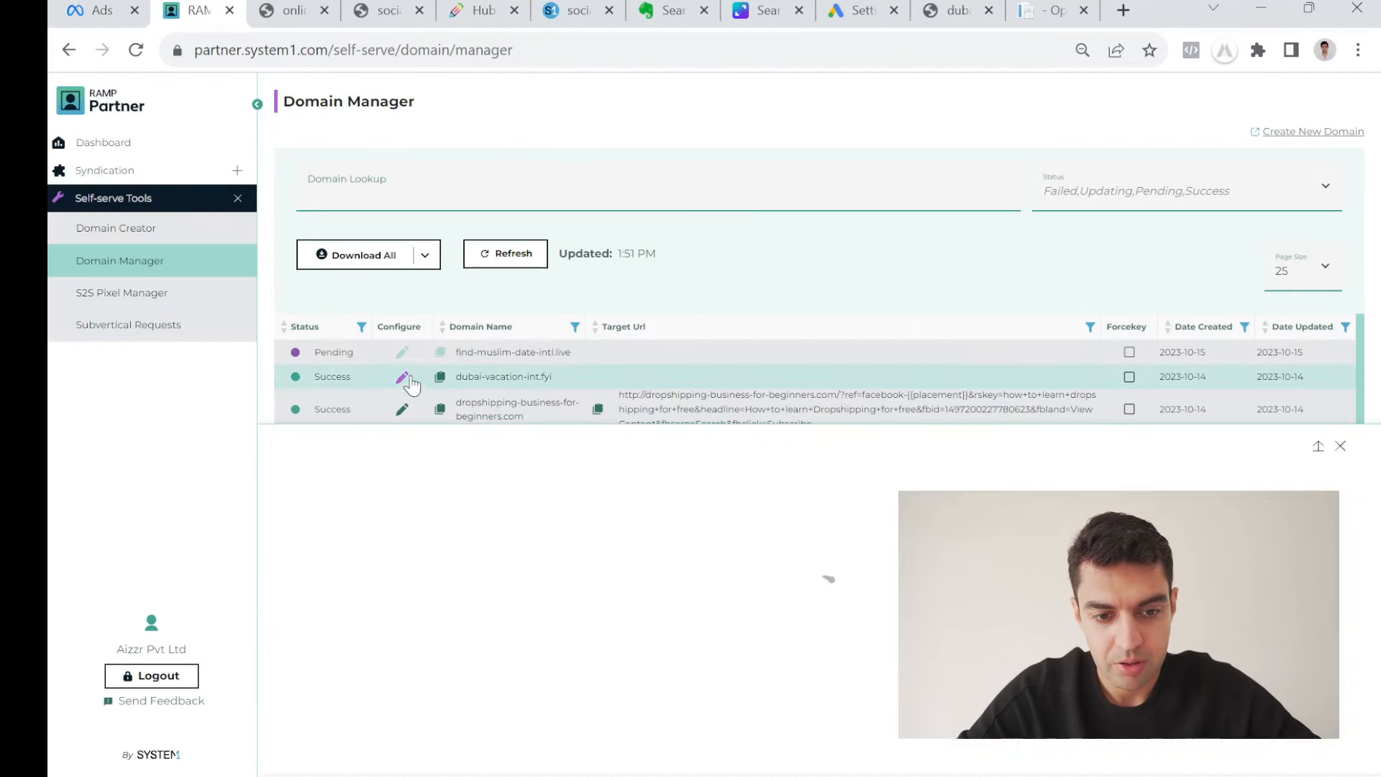
left_click(531, 380)
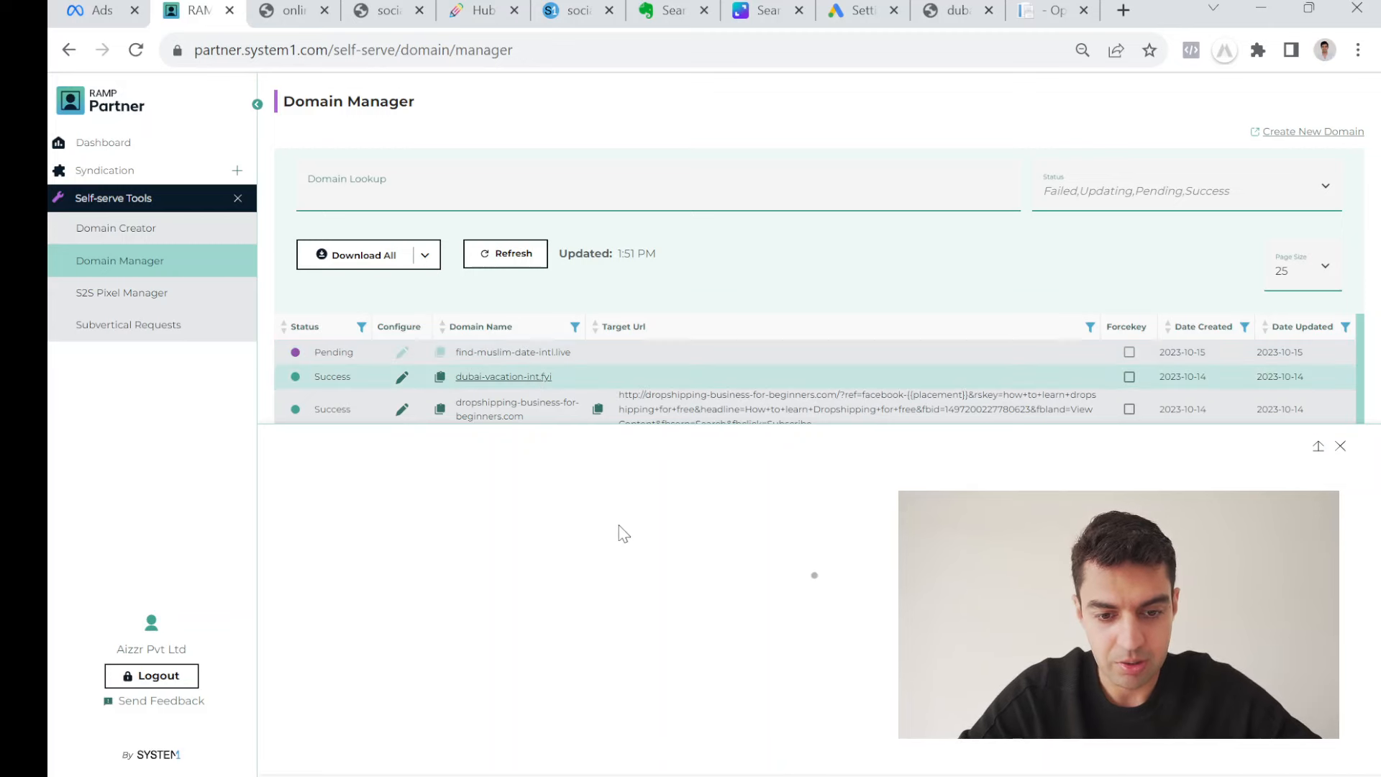
Switch to Meta Ads Manager and open the Domains page under Brand Safety and Suitability in the business settings.
left_click(95, 10)
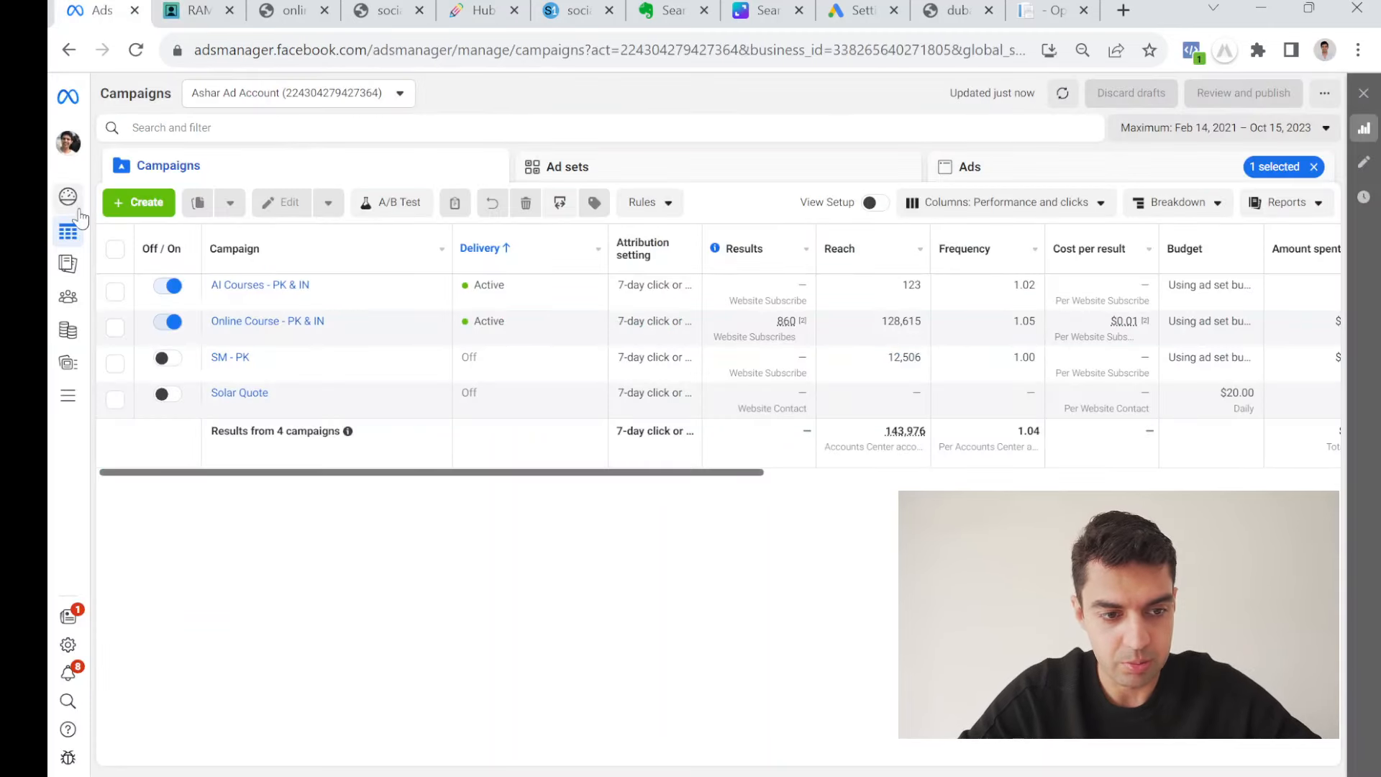
left_click(92, 399)
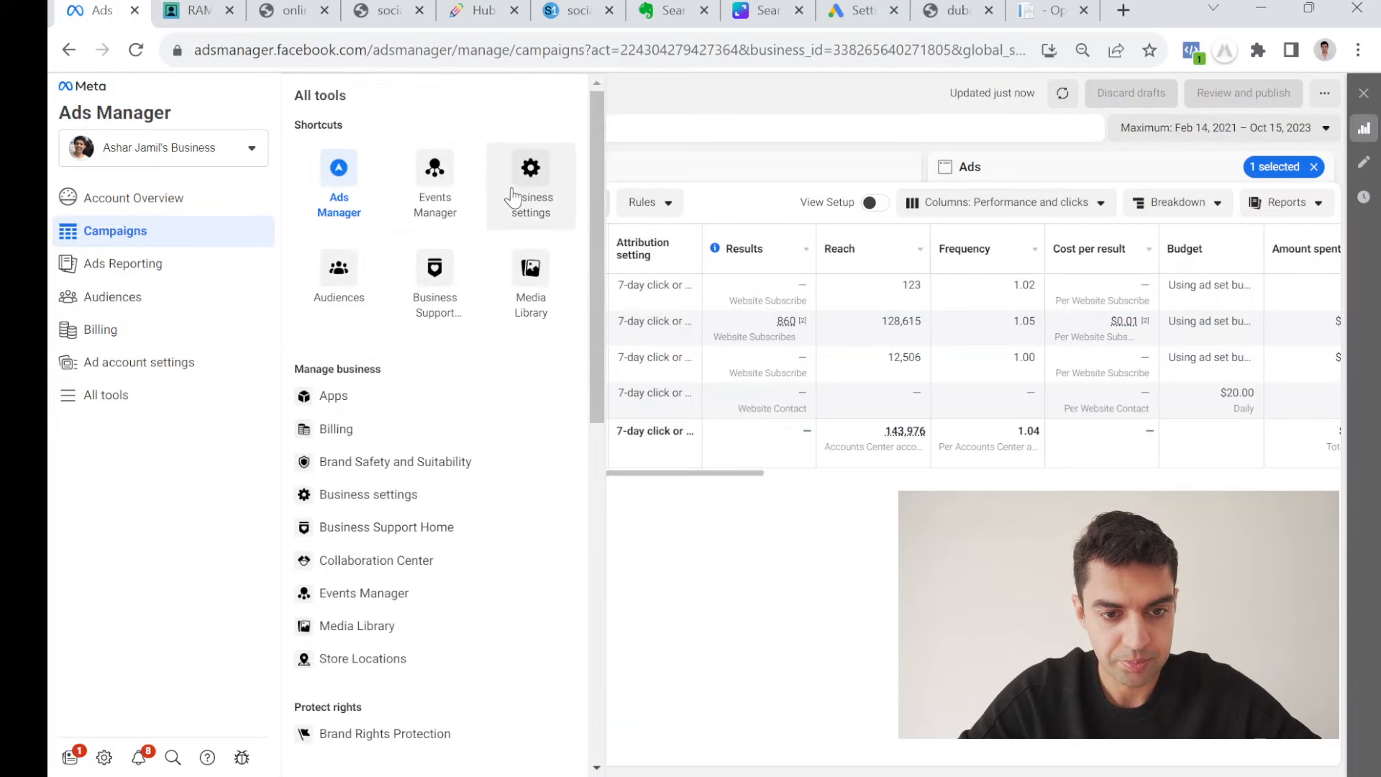
left_click(559, 180)
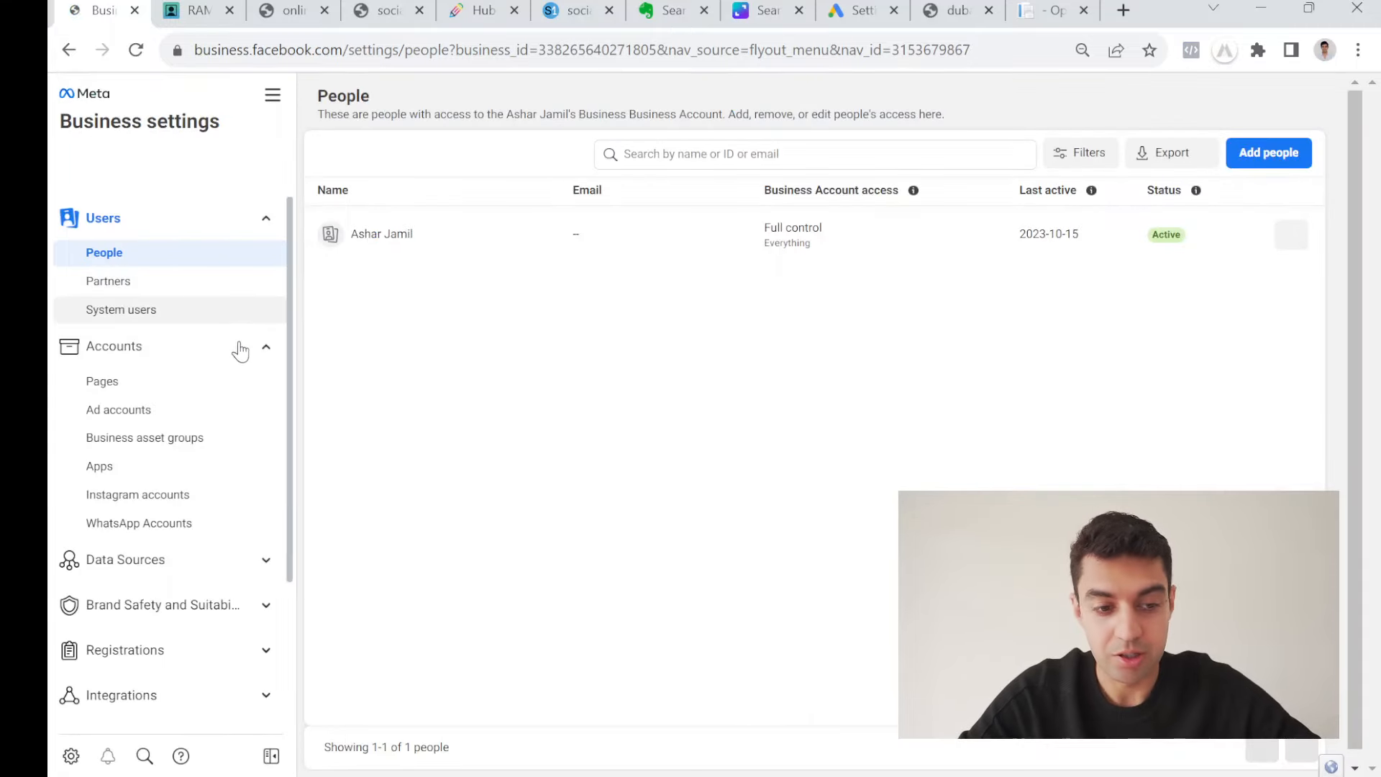
left_click(204, 605)
left_click(165, 656)
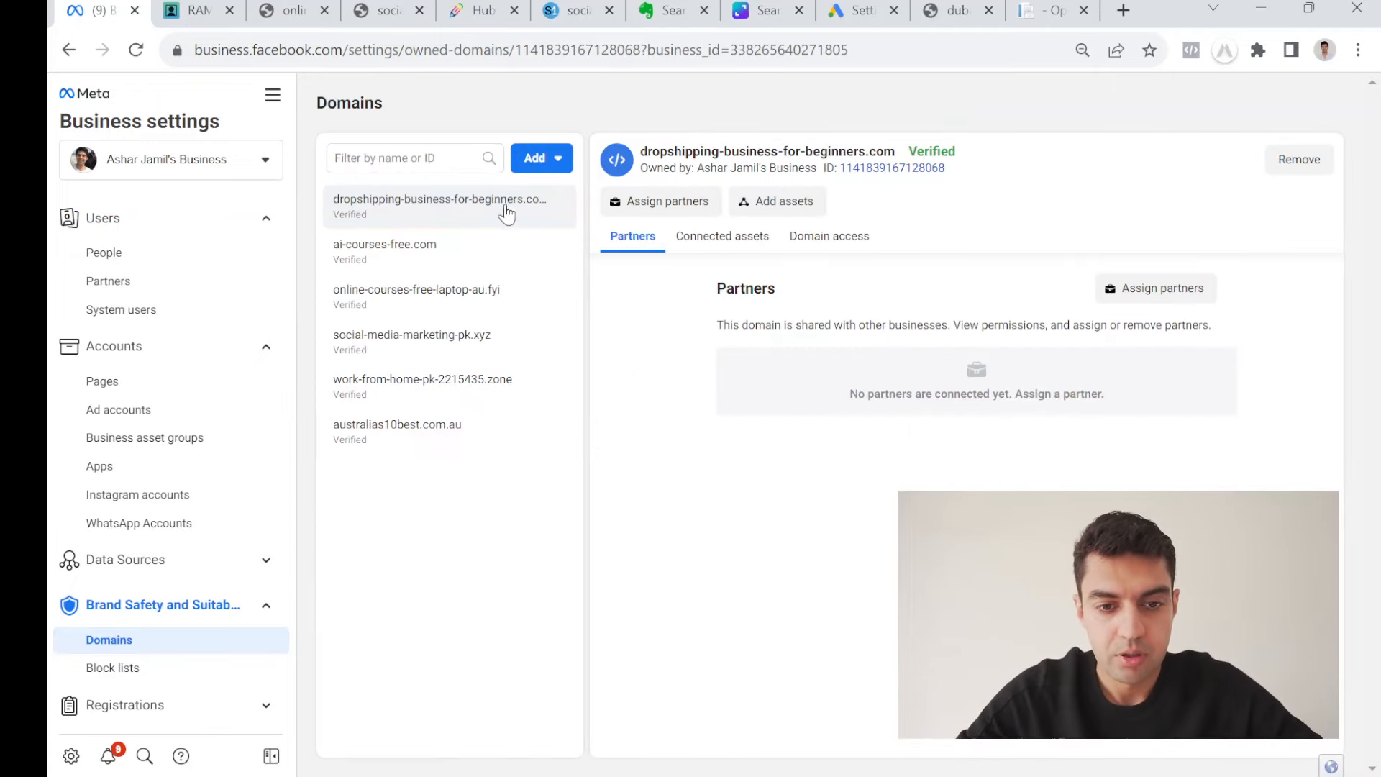
left_click(539, 159)
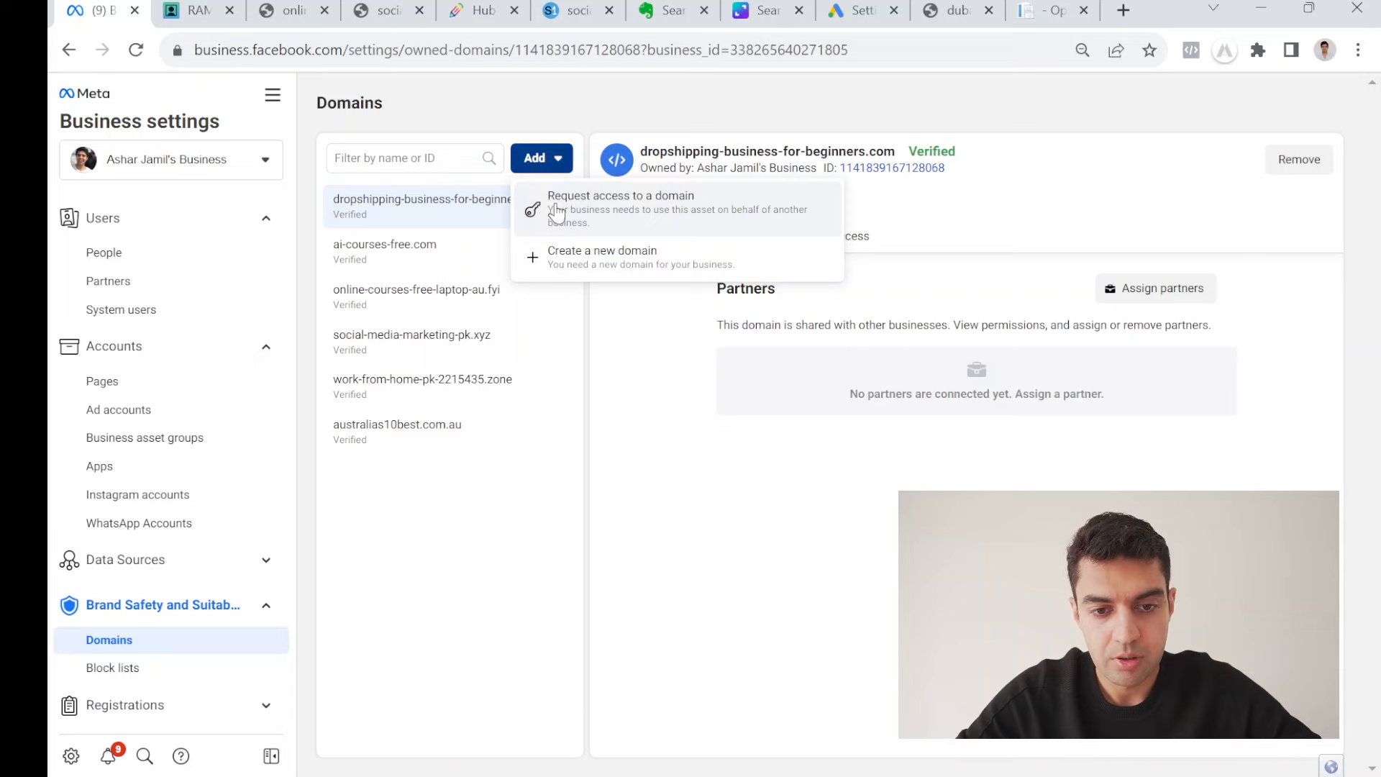
left_click(584, 263)
left_click(653, 362)
type("https://dubai-vacation-int.fyi/")
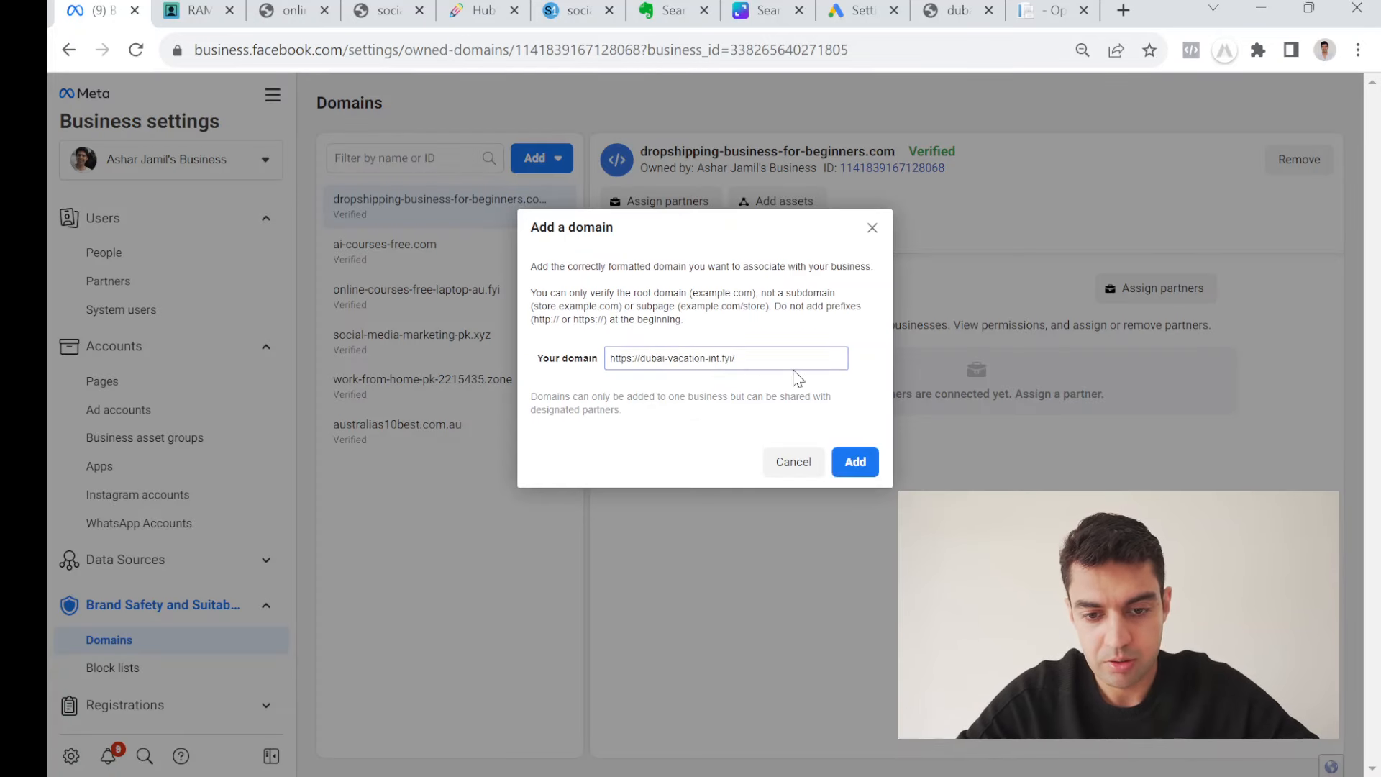
left_click_drag(640, 360, 597, 359)
key("BackSpace")
key("Delete")
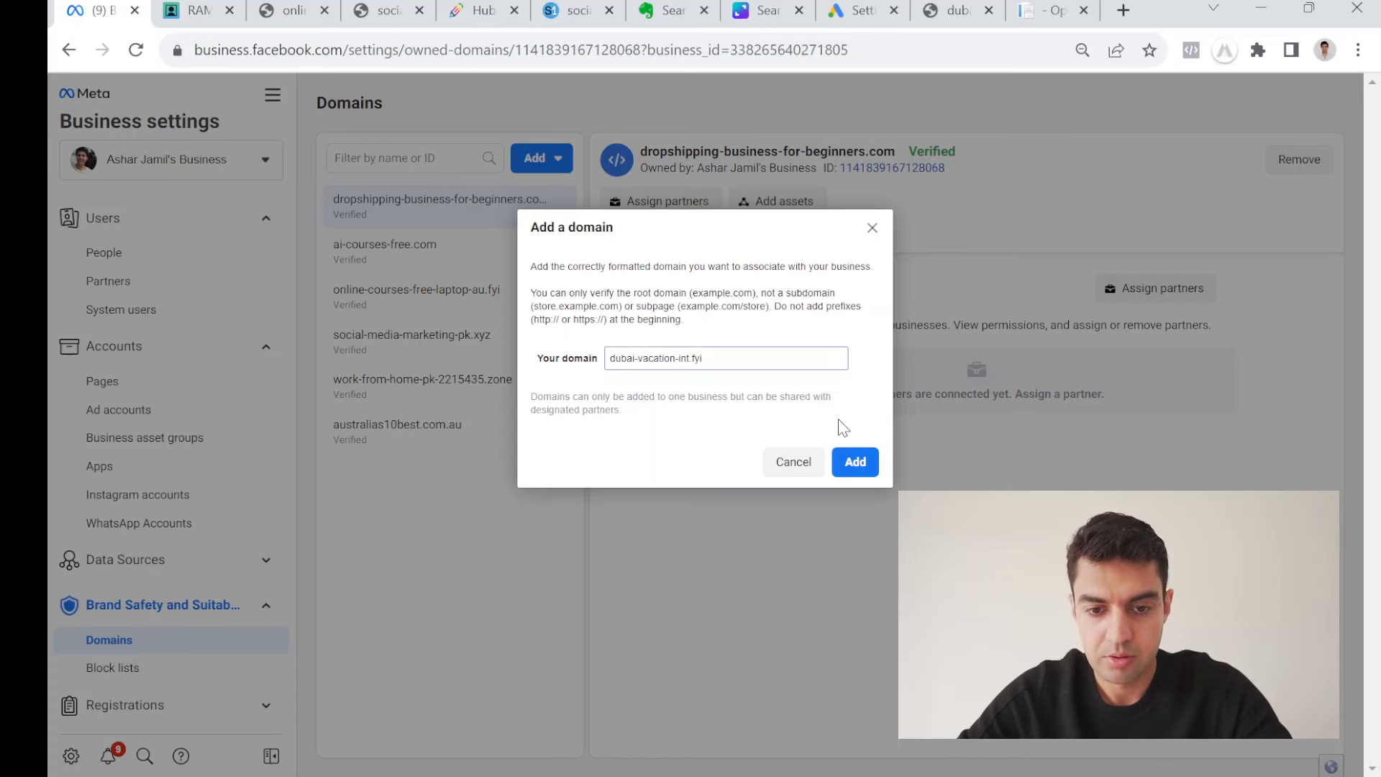
left_click(855, 461)
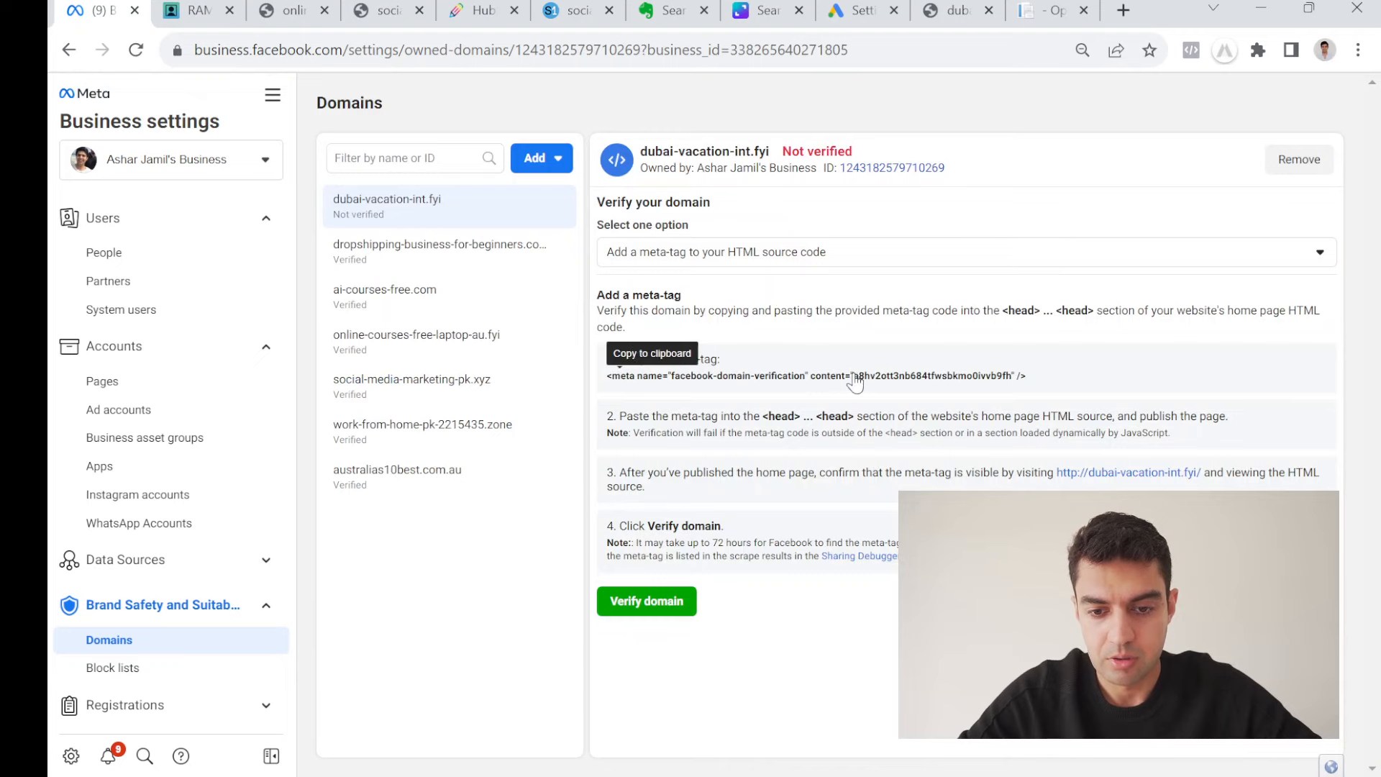
Set the domain's traffic source to Facebook in RAMP and fill in the Facebook Verification Code using only the content value from Meta's meta-tag.
left_click(855, 381)
left_click(193, 10)
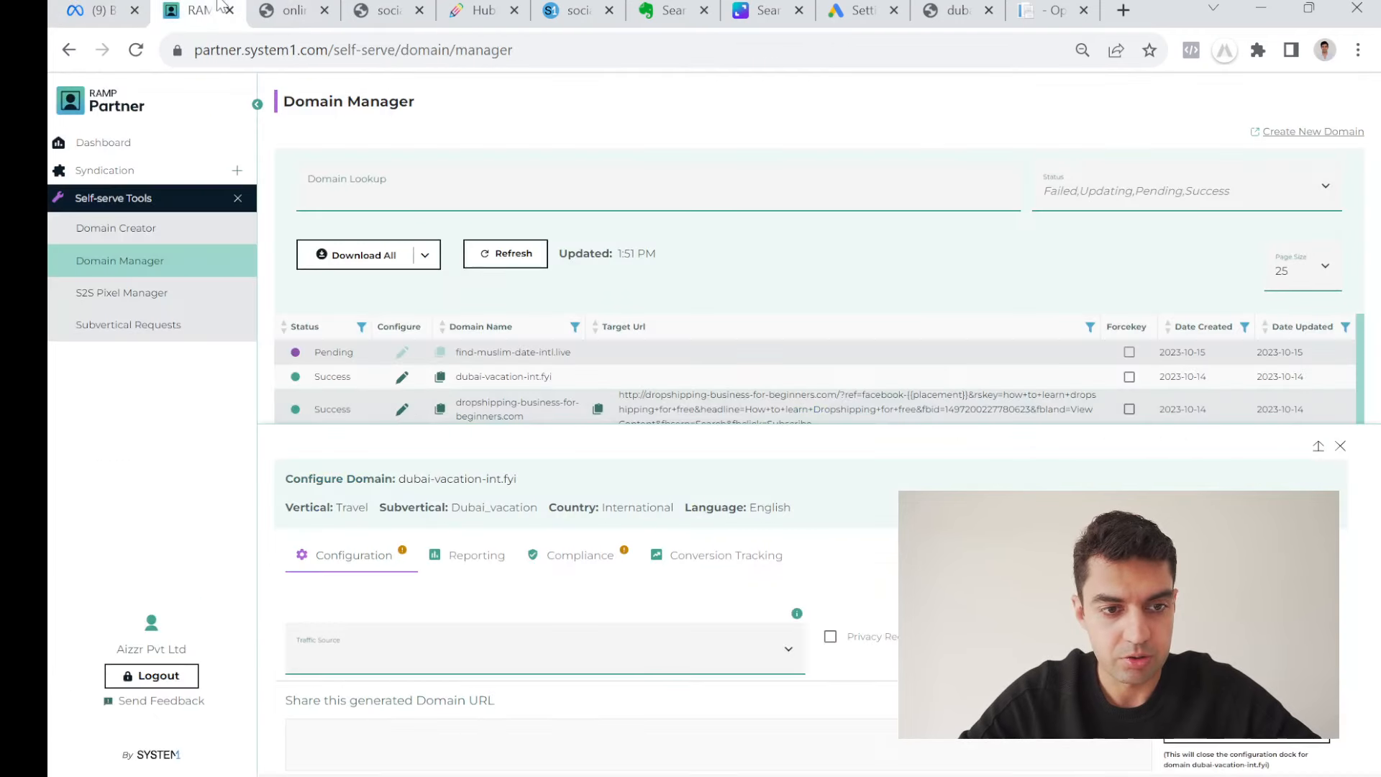
left_click(421, 658)
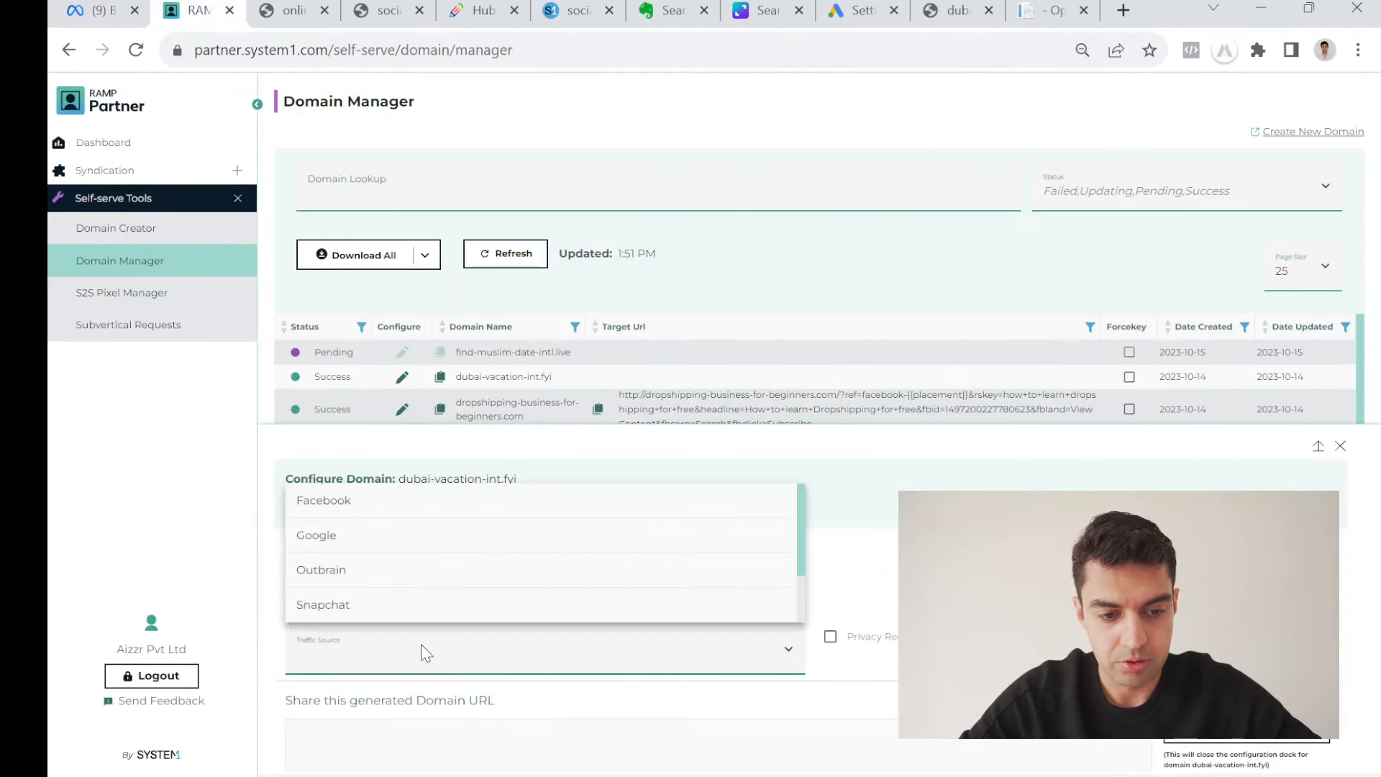
left_click(394, 491)
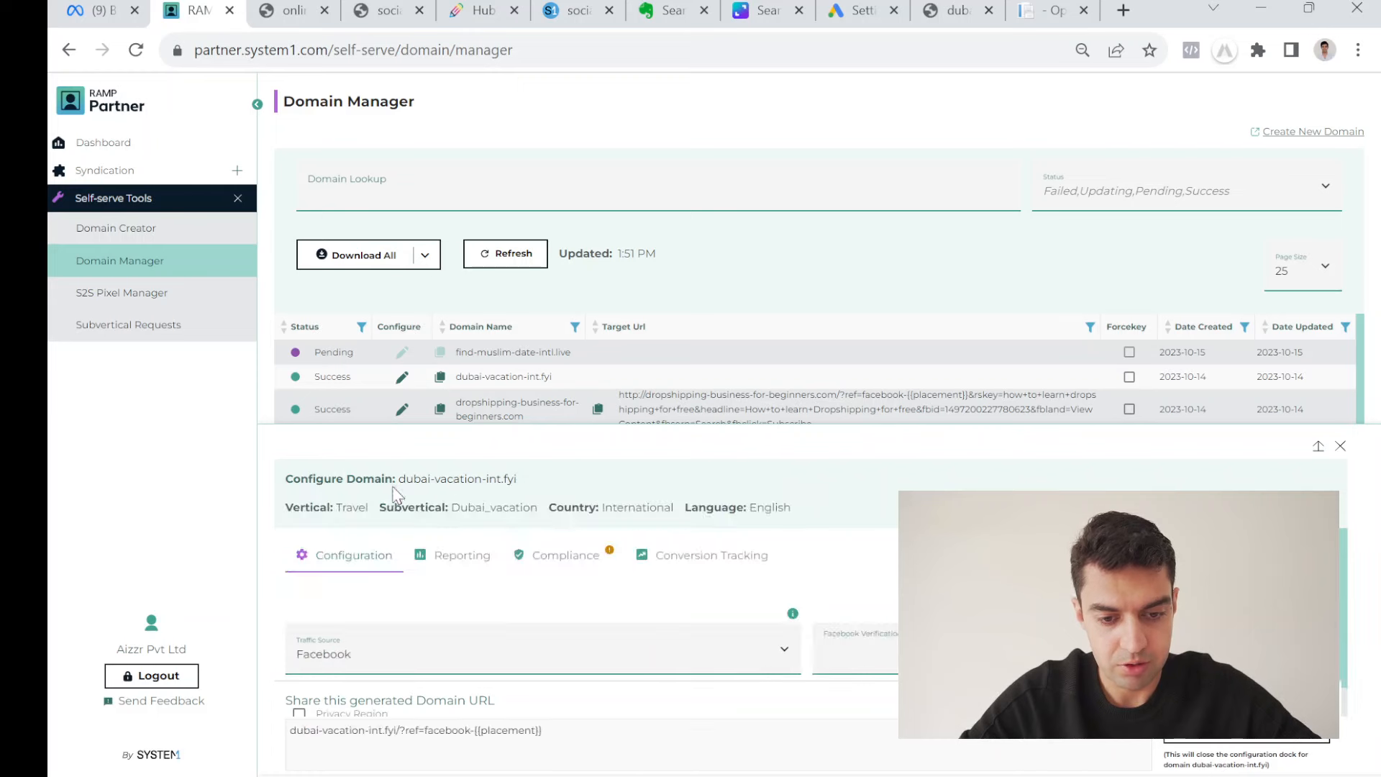
left_click(863, 653)
key("ctrl+v")
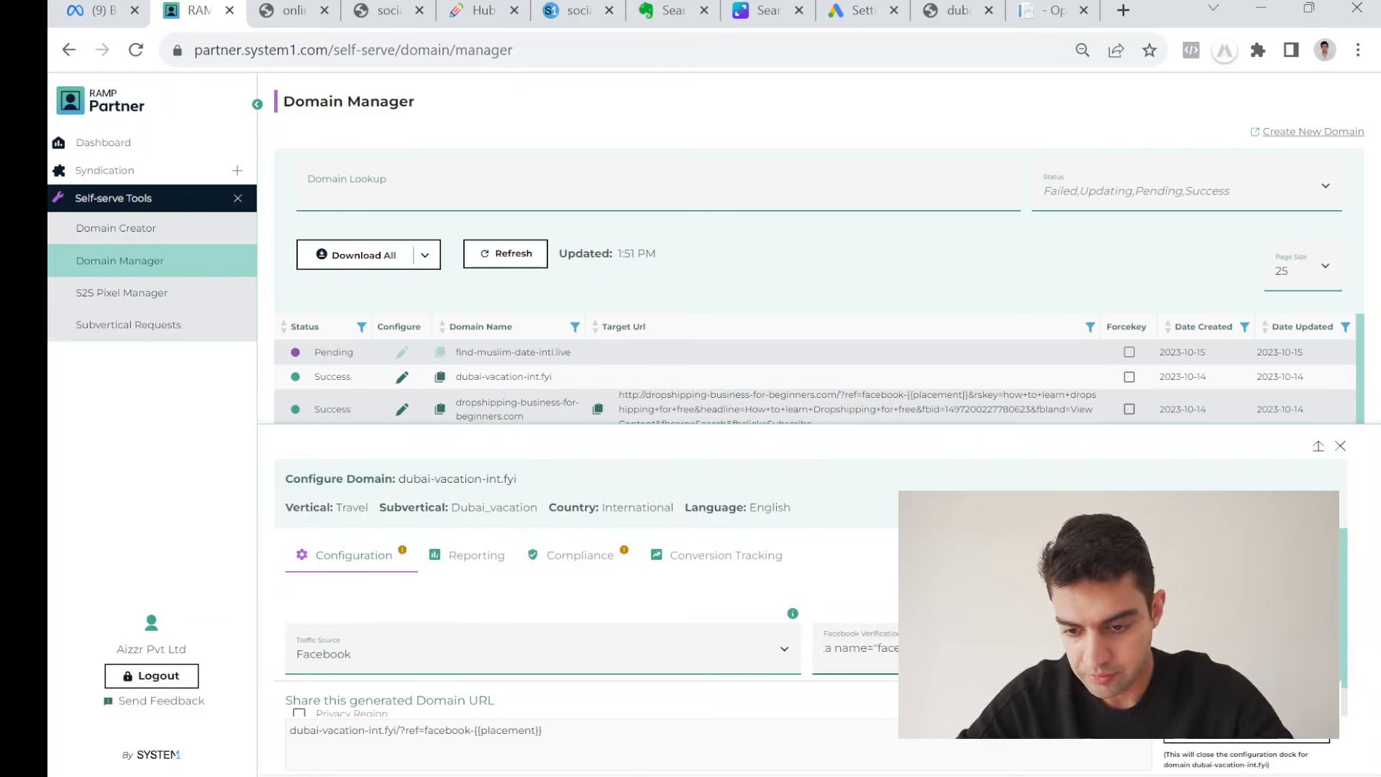
left_click_drag(1119, 649, 792, 659)
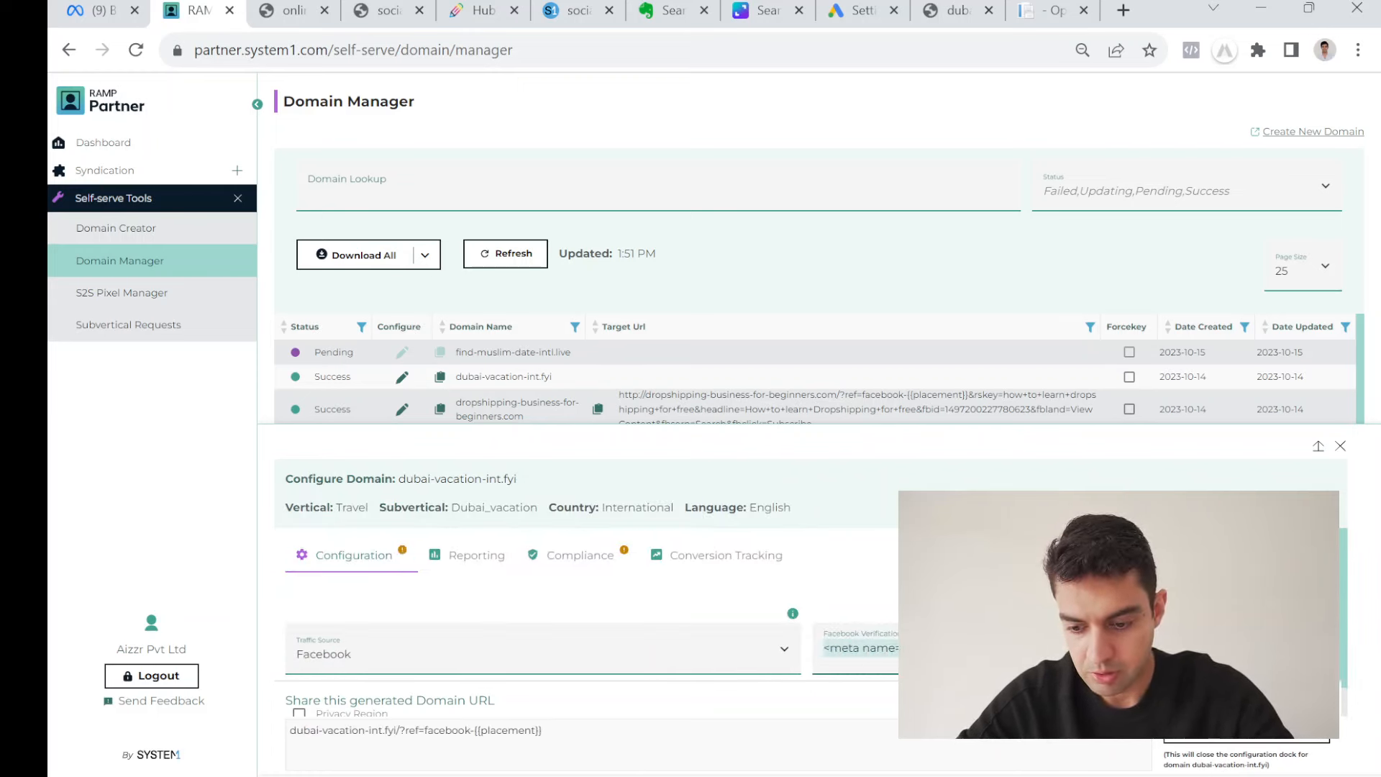
key("BackSpace")
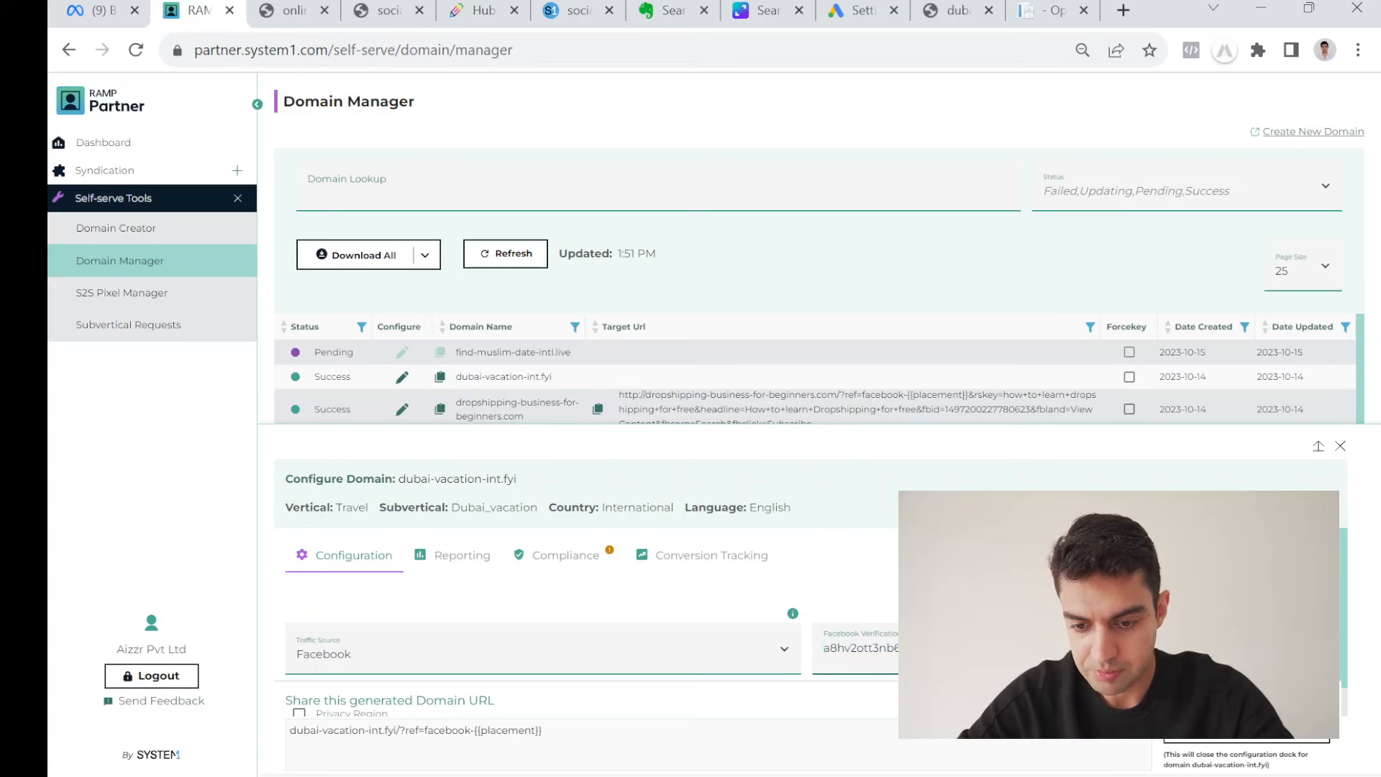
Set the rskey in the compliance settings of dubai-vacation-int.fyi to "dubai-vacations".
left_click(467, 558)
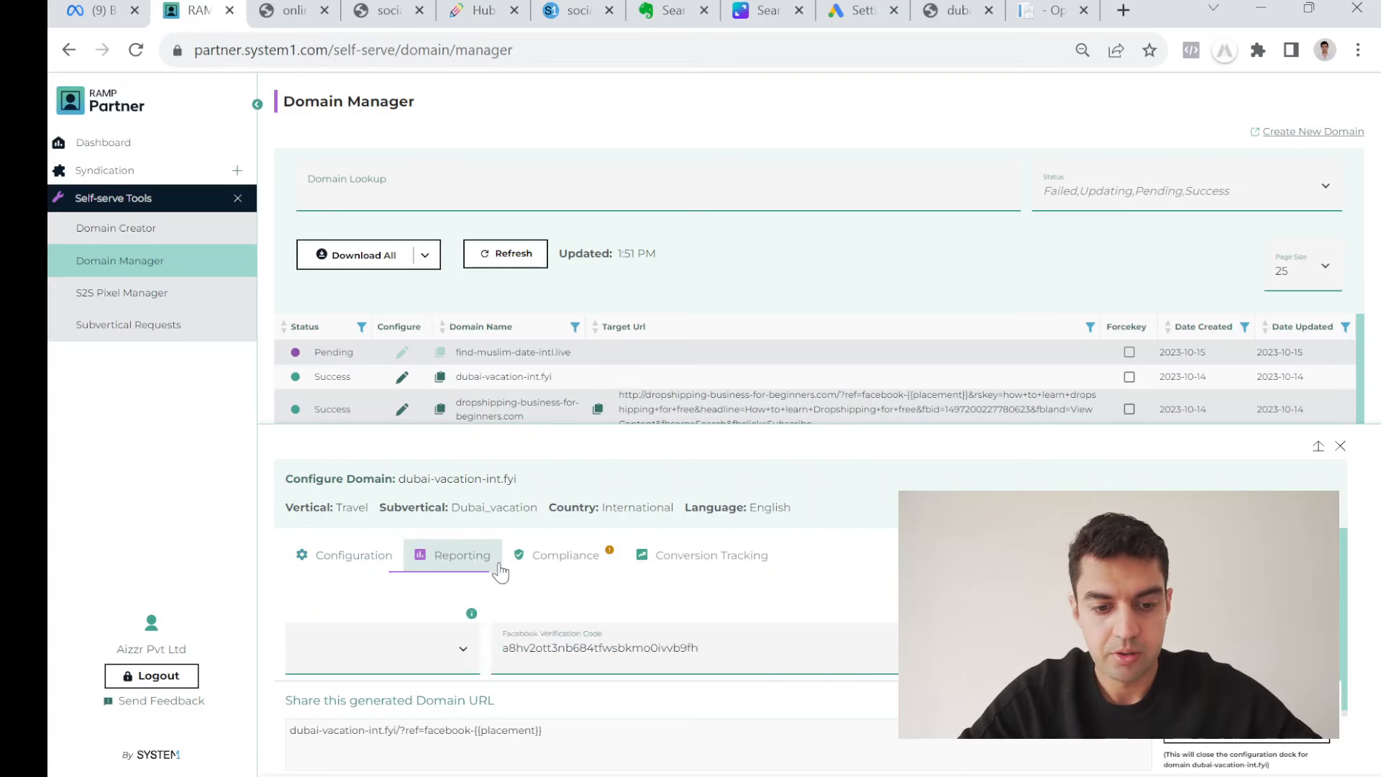
left_click(580, 567)
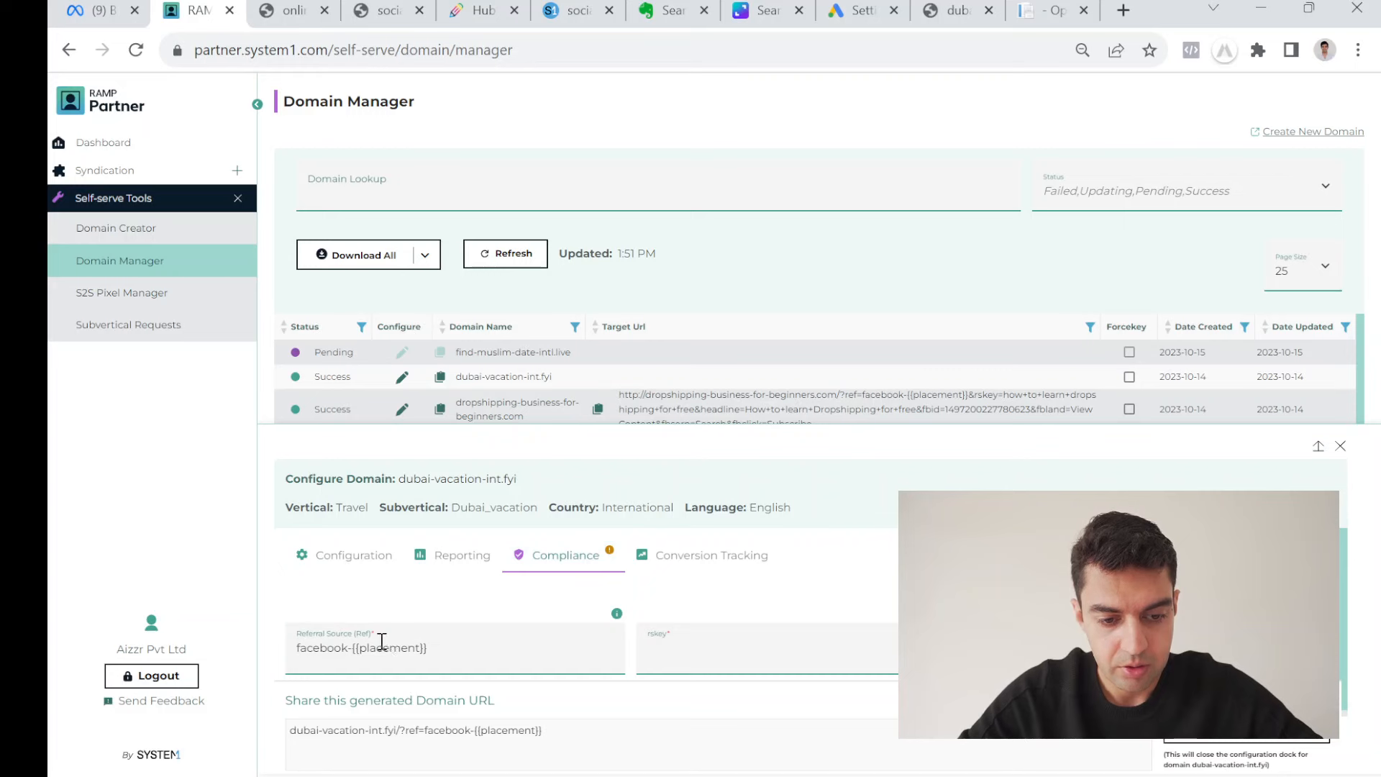
left_click(688, 650)
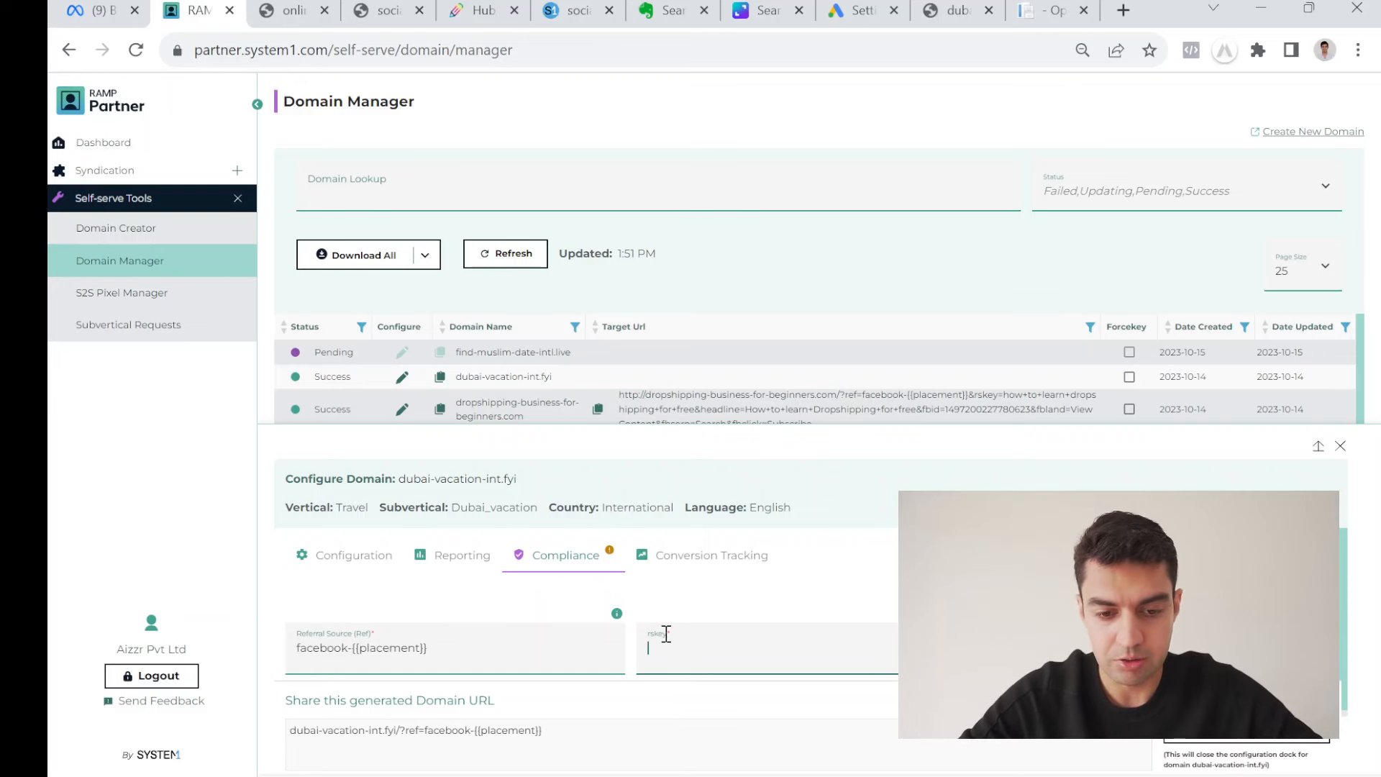
type("dubai-vacations")
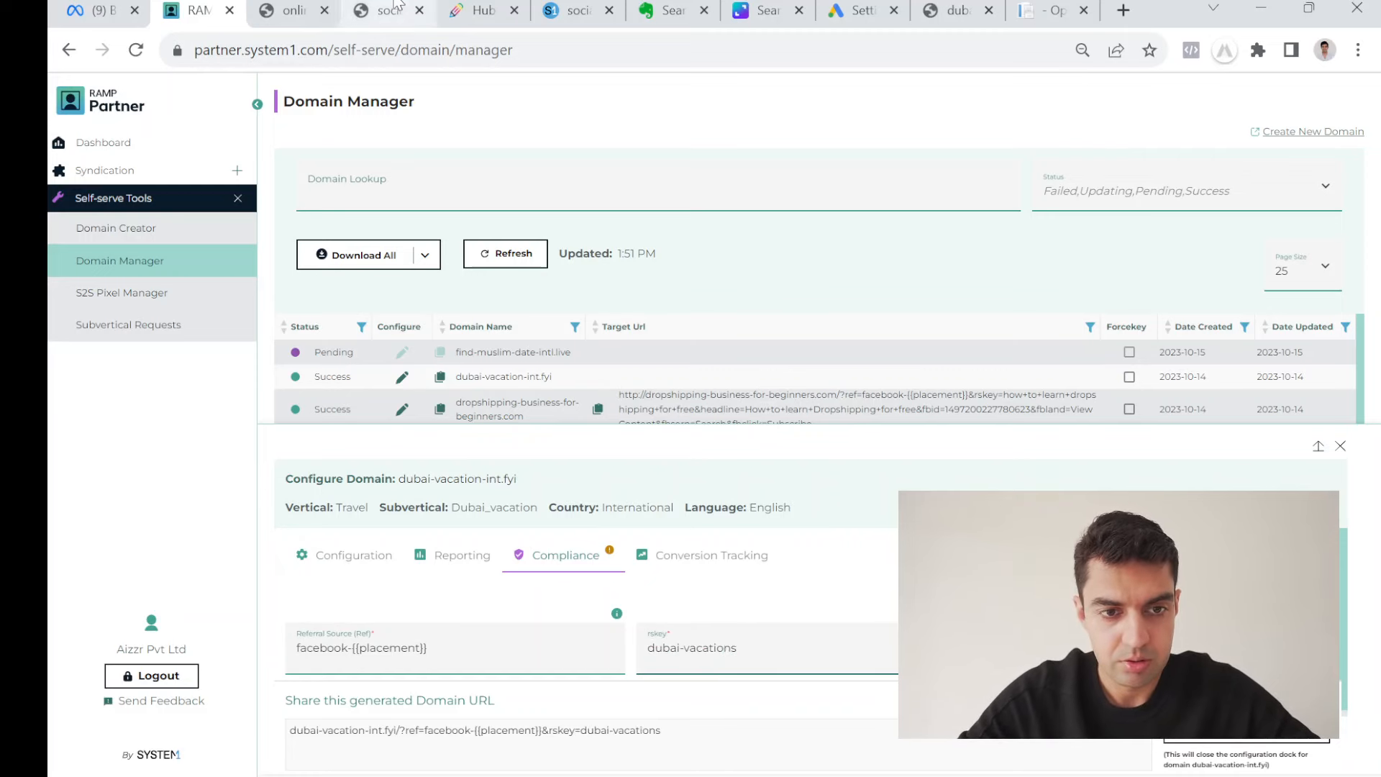
Check the rskey in the online-courses-free-laptop-au.fyi page address and put "cheap" in front of the Dubai domain's rskey.
left_click(291, 10)
left_click(397, 6)
left_click(316, 5)
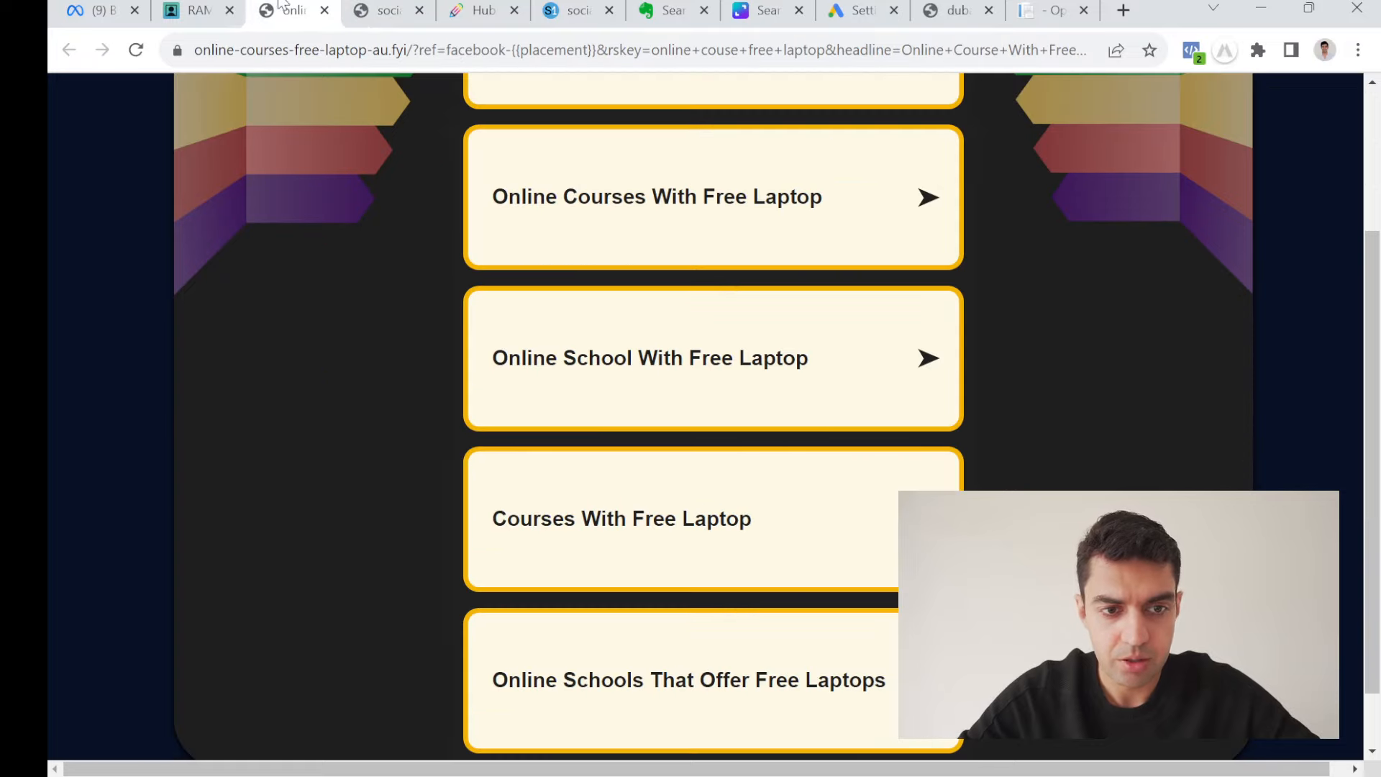
left_click(220, 6)
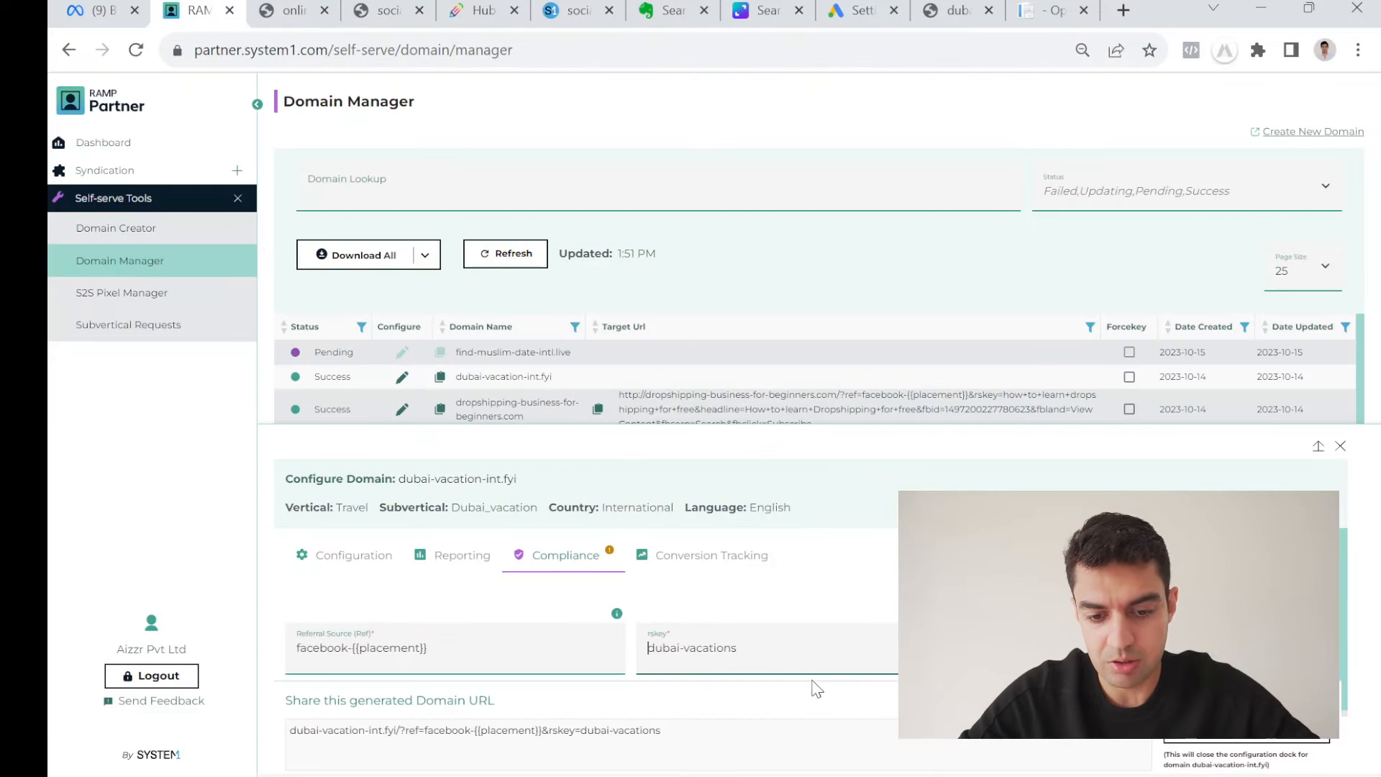
type("cheap")
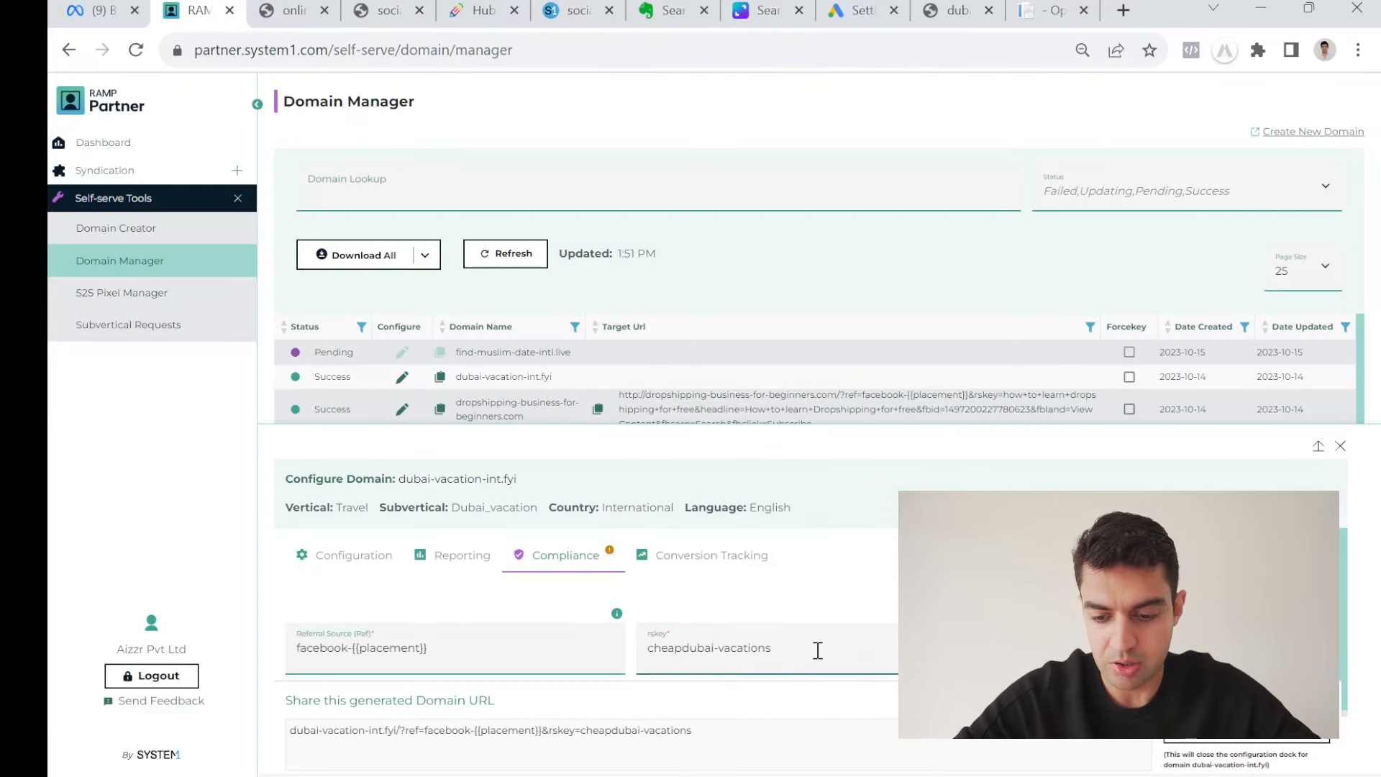
type("_")
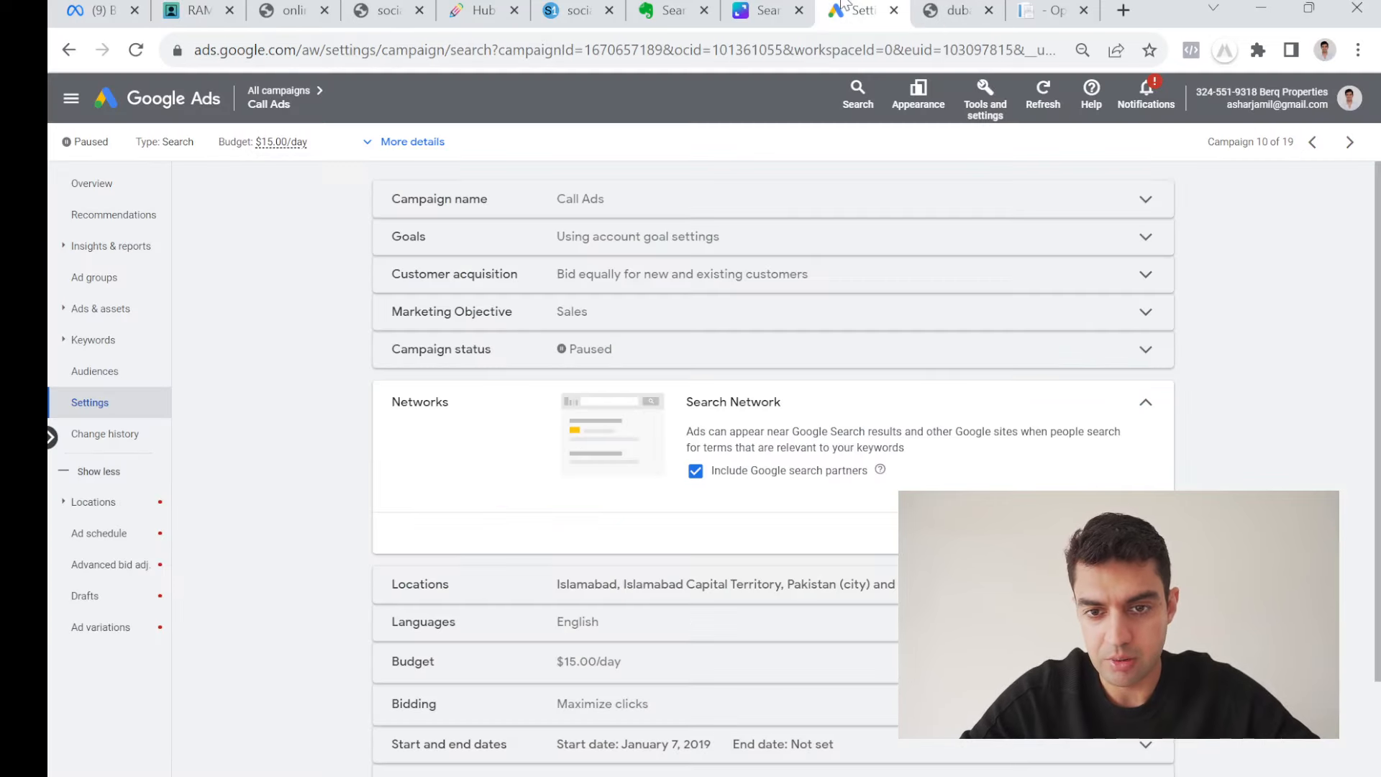
Switch to Google Ads and open the Discover new keywords tool in Keyword Planner.
left_click(860, 11)
left_click(991, 106)
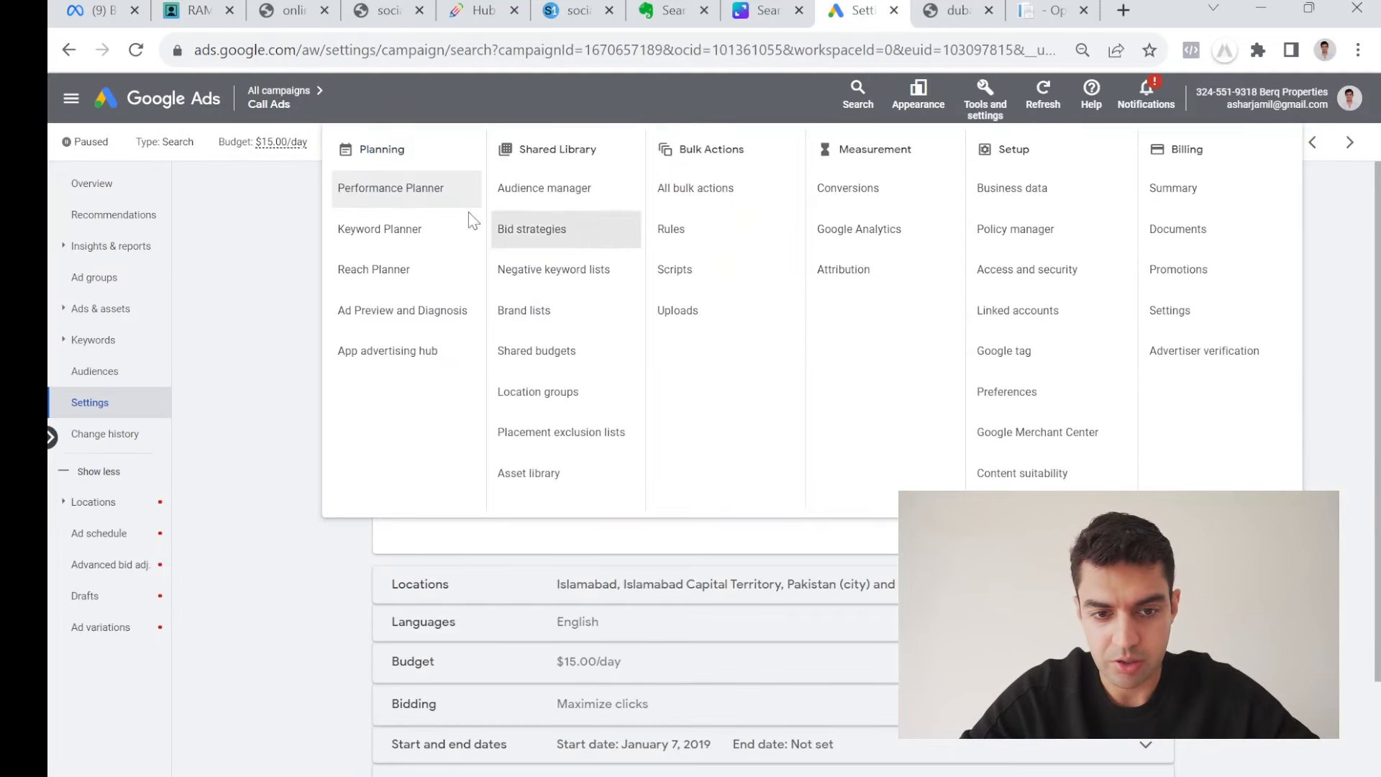
left_click(427, 234)
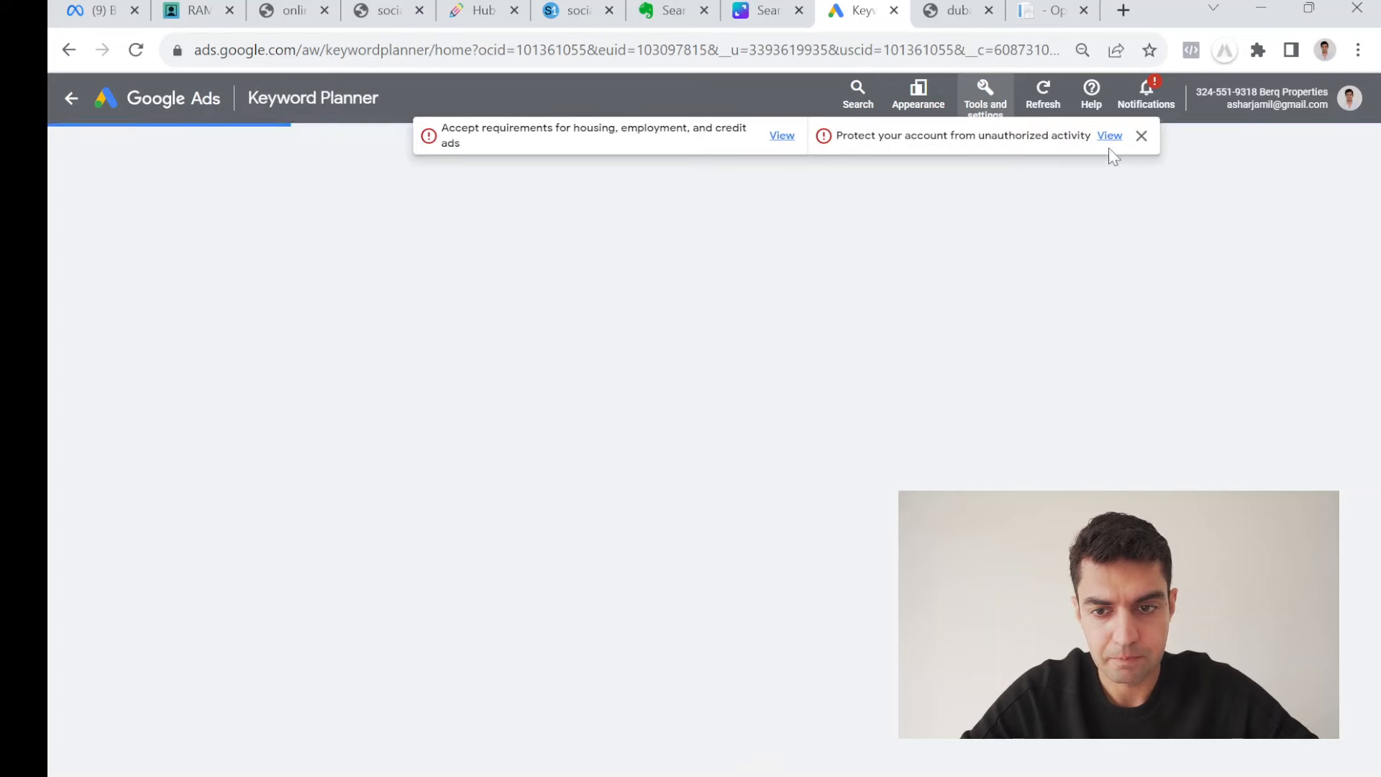
left_click(1143, 137)
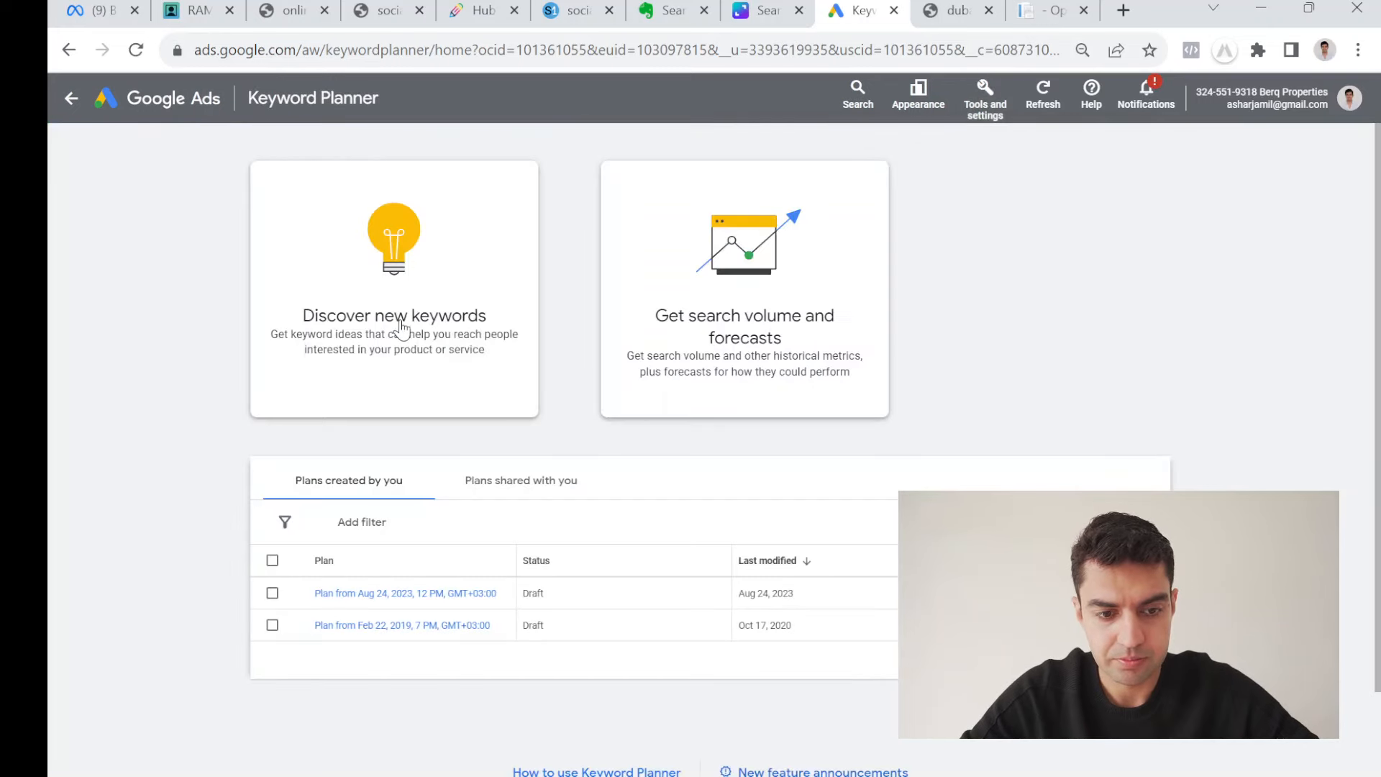
left_click_drag(400, 325, 436, 327)
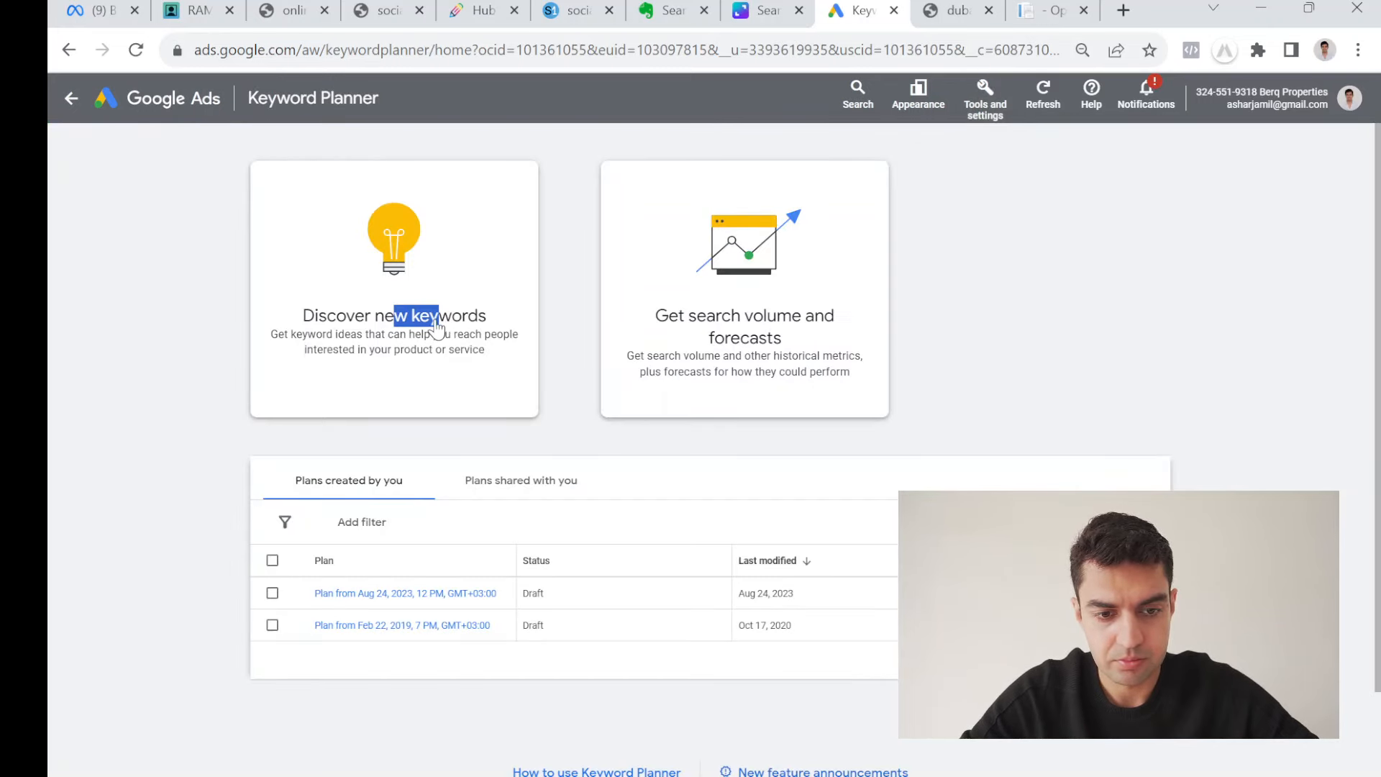
left_click(442, 329)
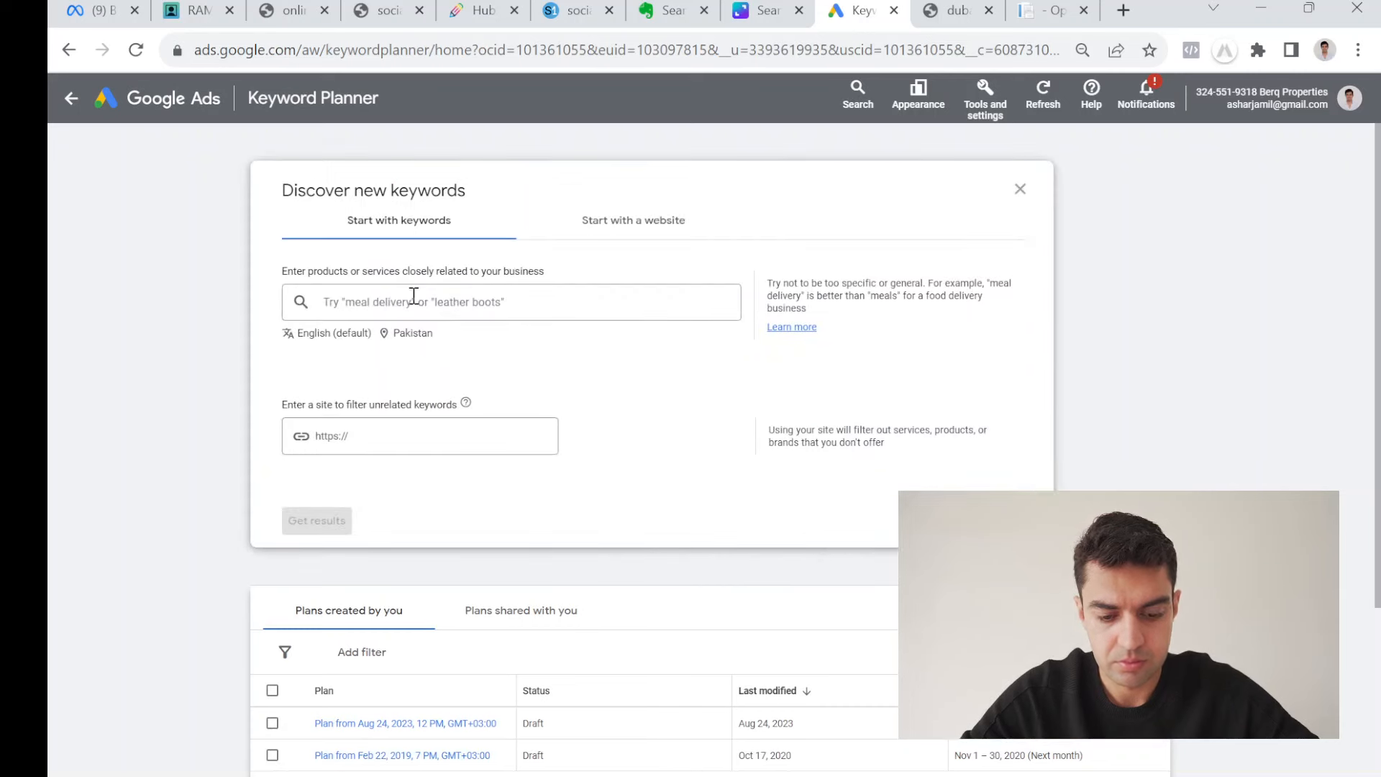
Get keyword ideas for "dubai vacations" in English for Pakistan.
left_click(414, 296)
type("dubai a")
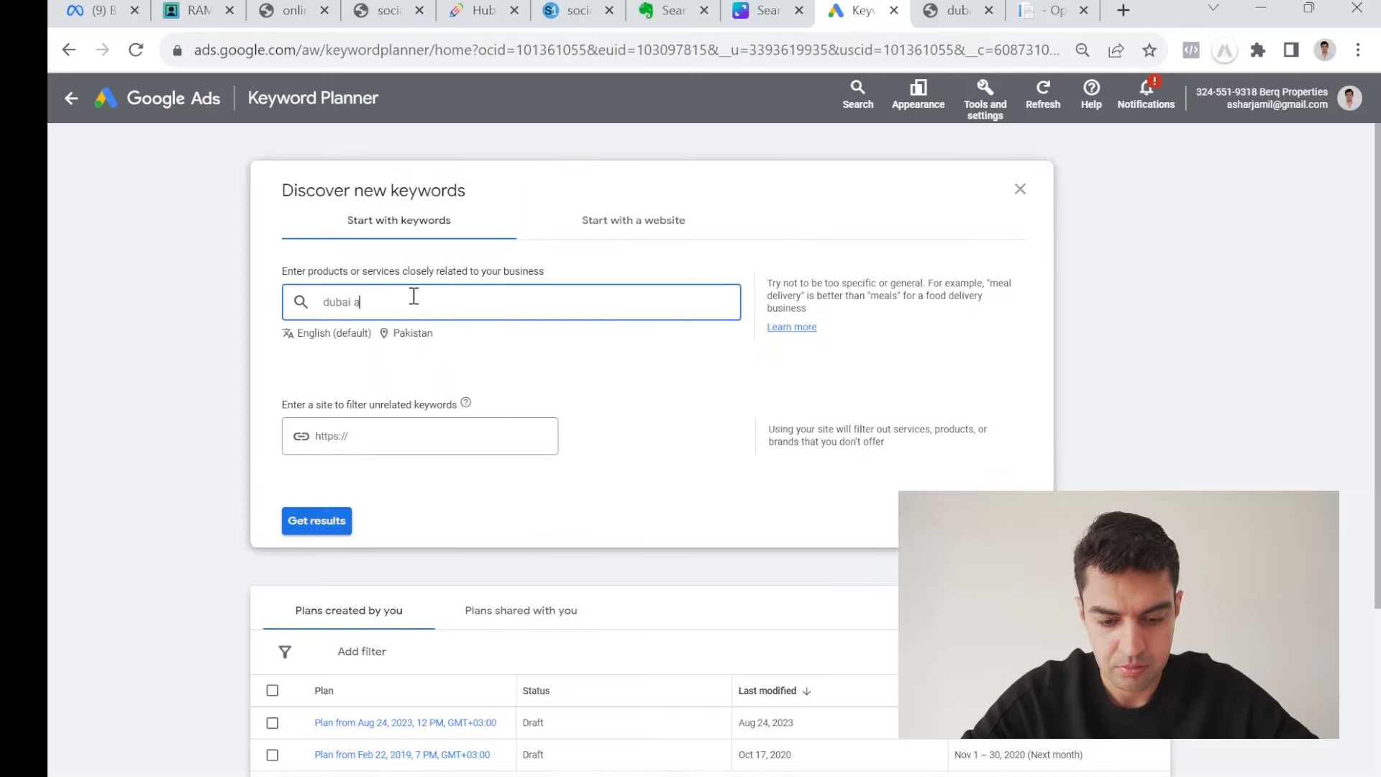
type("vc")
key("BackSpace")
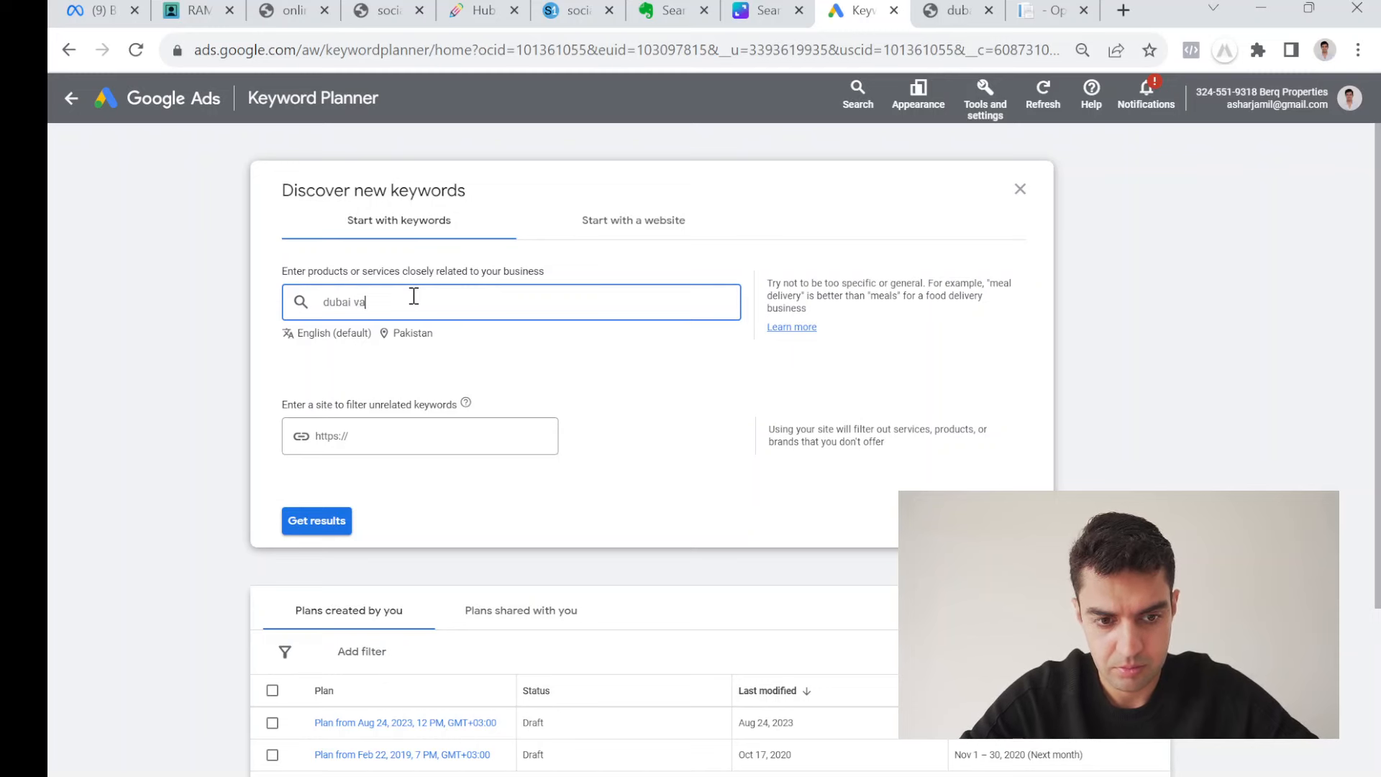
type("cations")
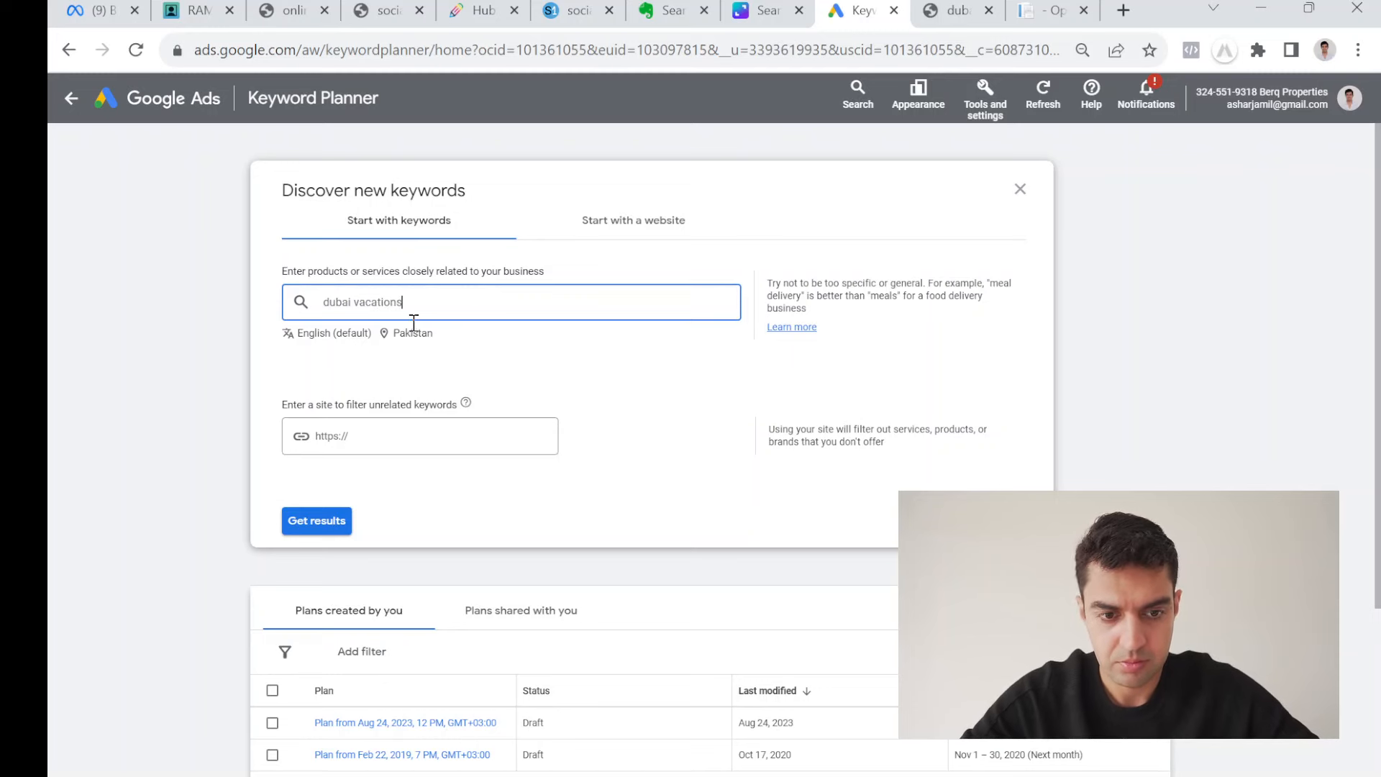
left_click(299, 521)
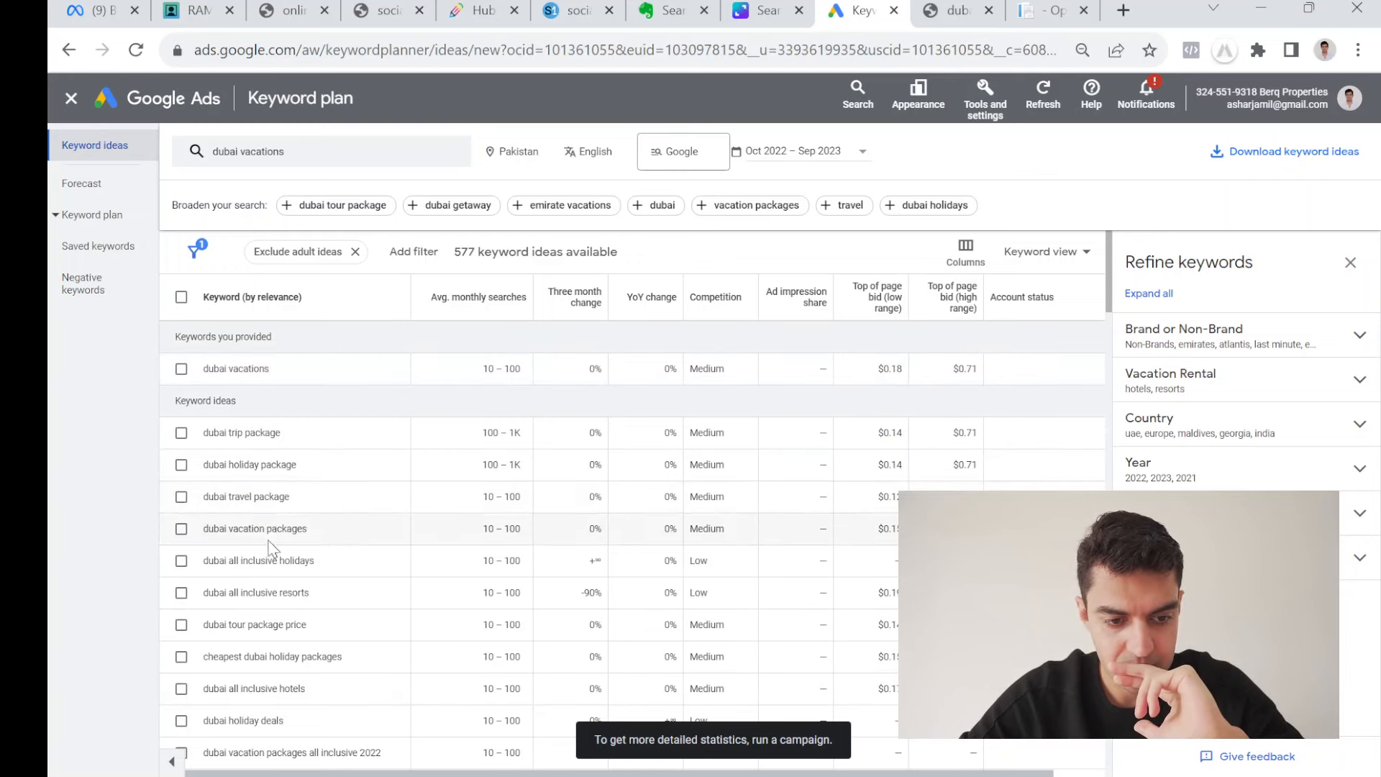
Look through the keyword ideas for Dubai vacations and copy "dubai holiday deals".
scroll(273, 597, "down", 4)
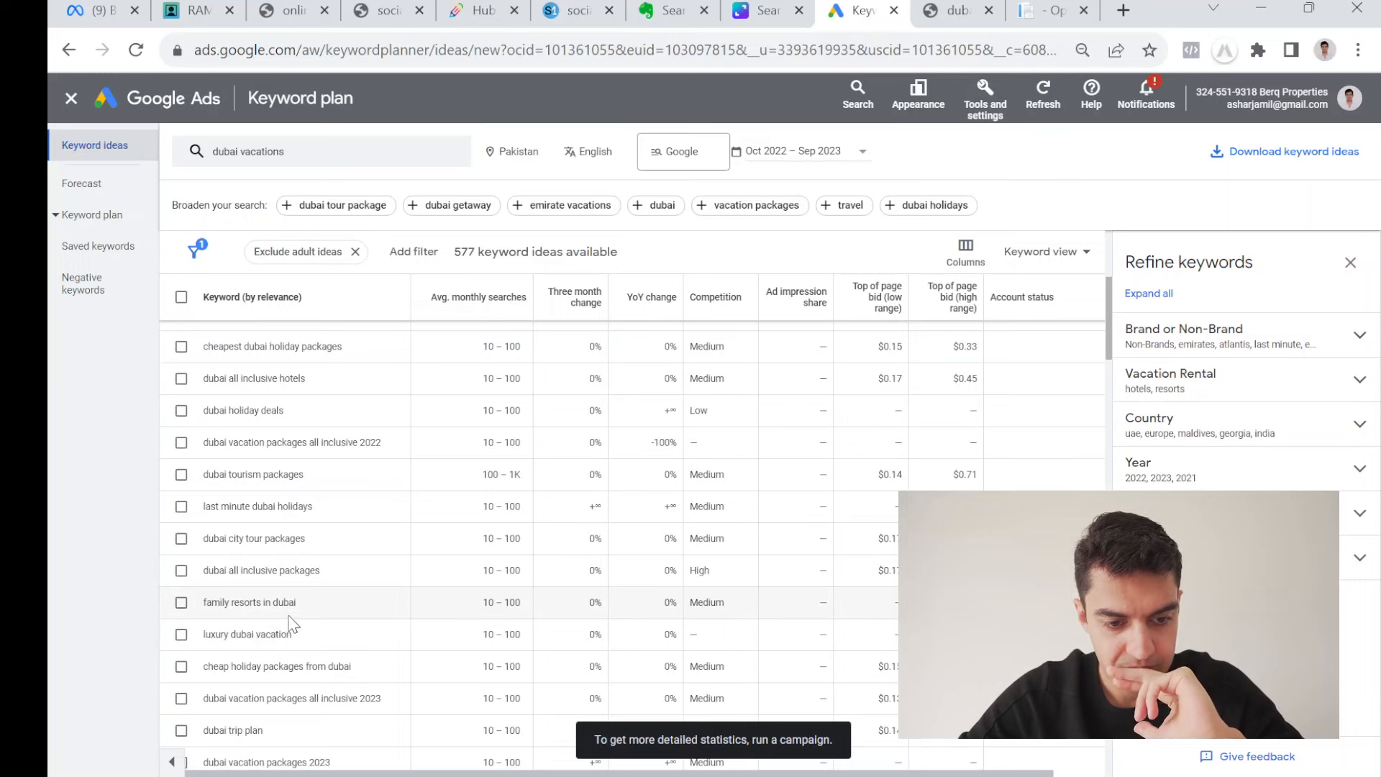
scroll(290, 598, "up", 1)
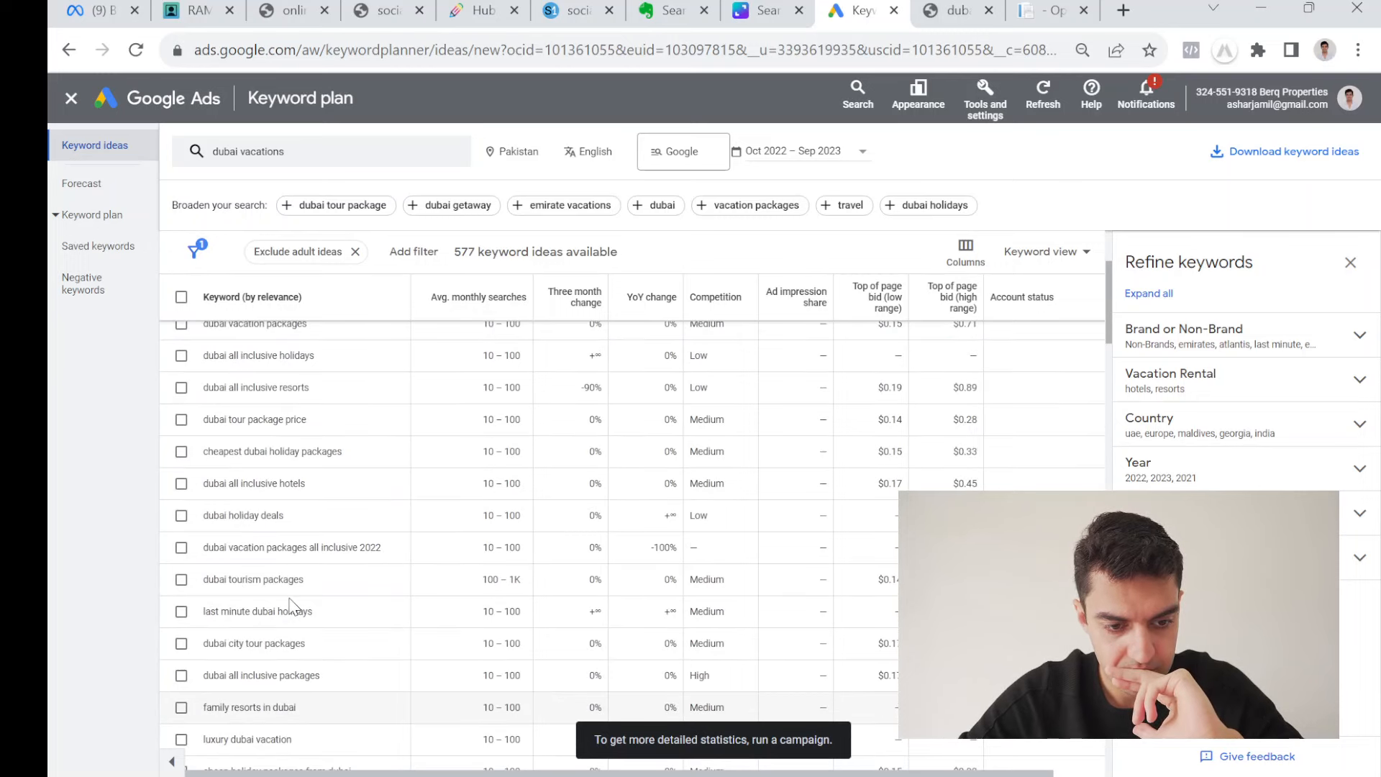
triple_click(247, 516)
key("ctrl+c")
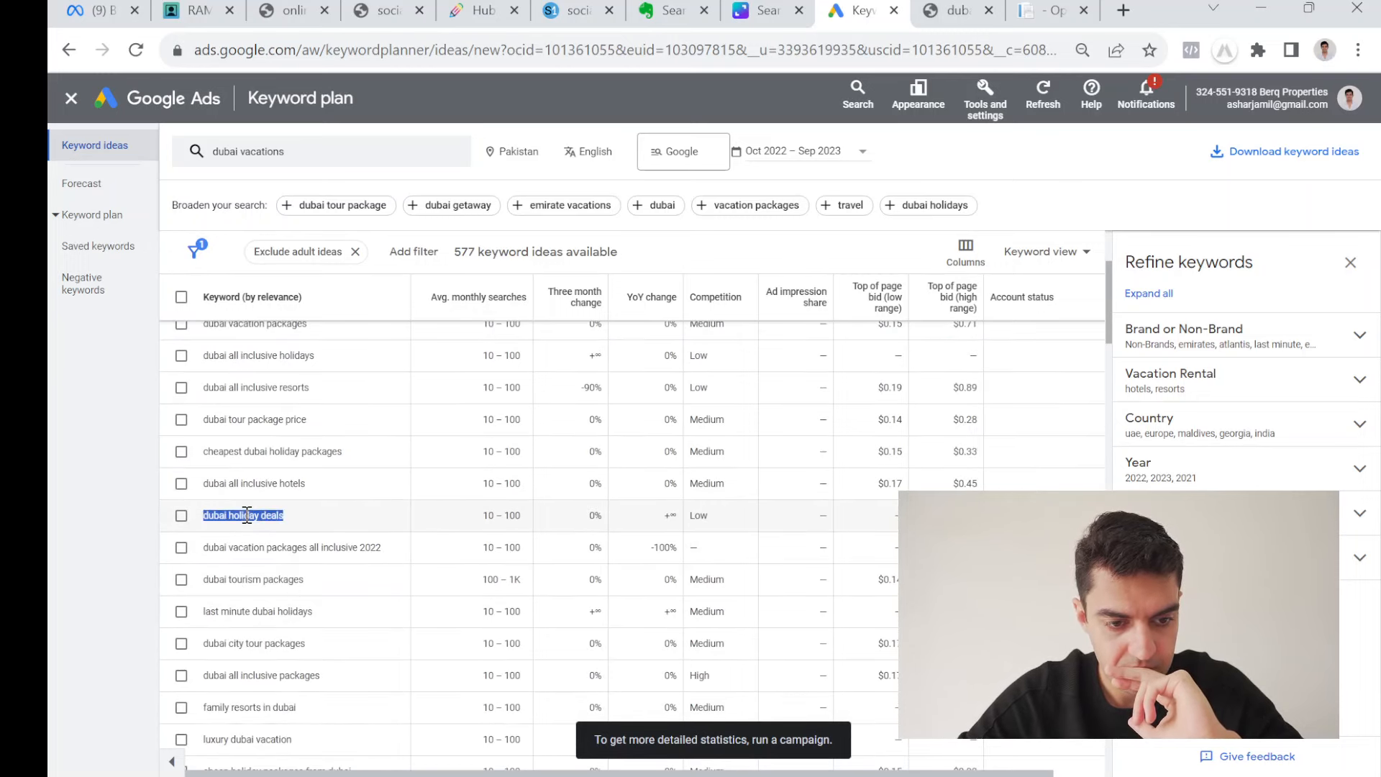
scroll(303, 620, "down", 5)
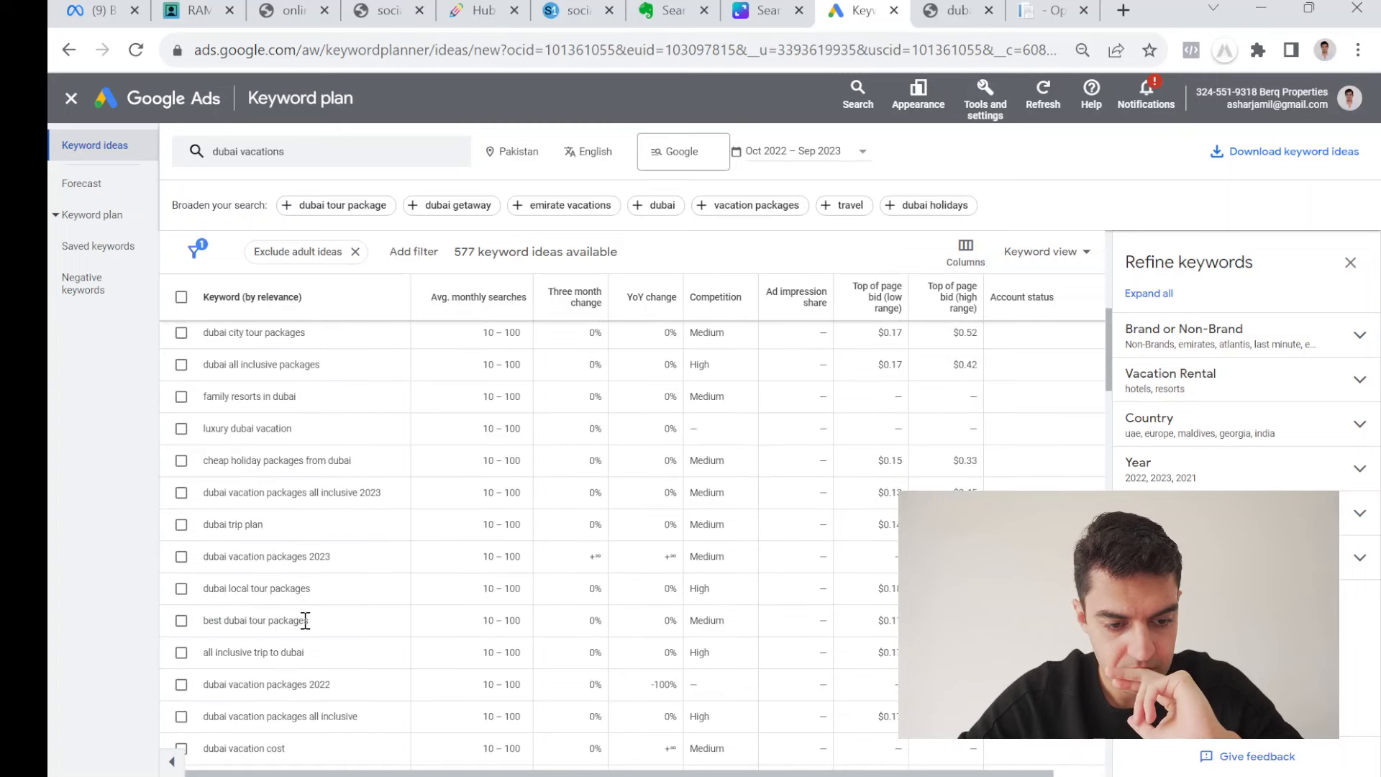
scroll(308, 625, "down", 2)
scroll(308, 617, "down", 4)
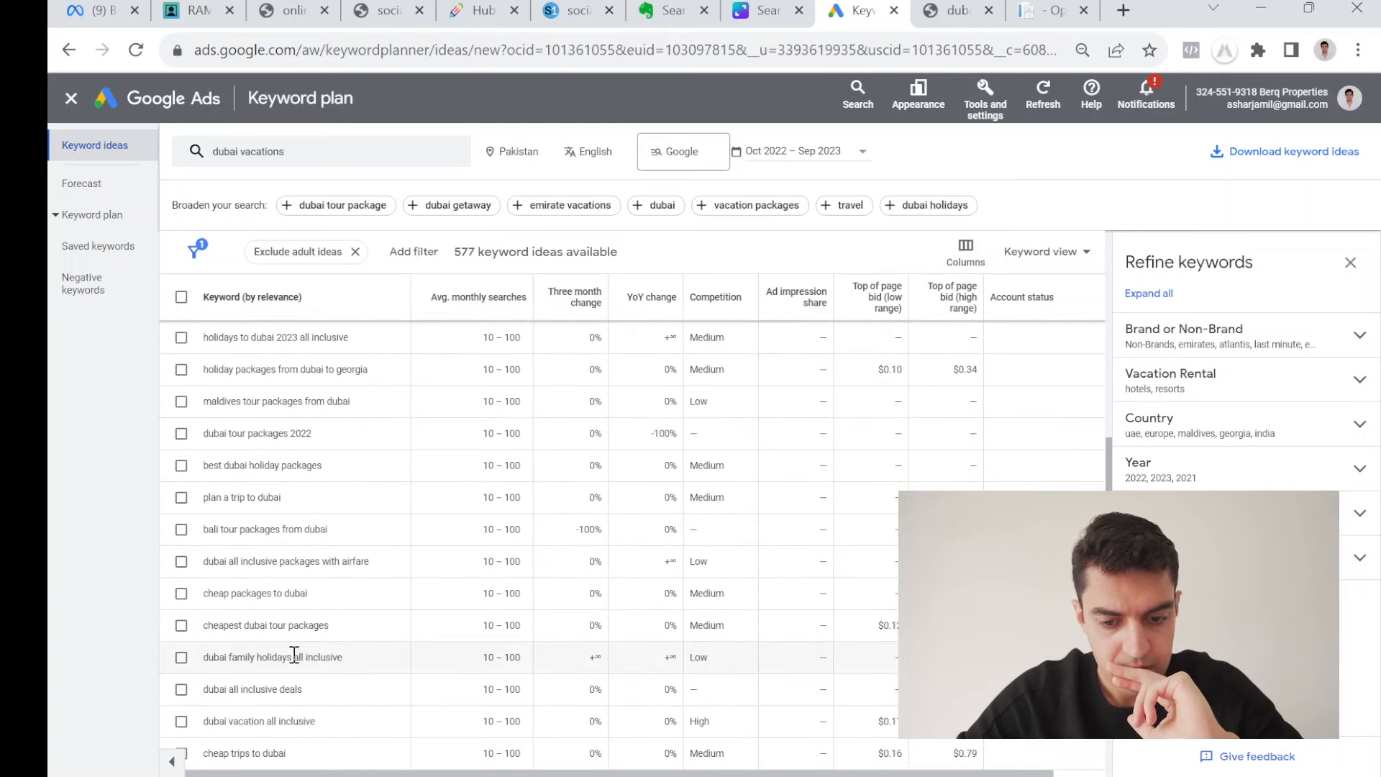
scroll(302, 655, "down", 2)
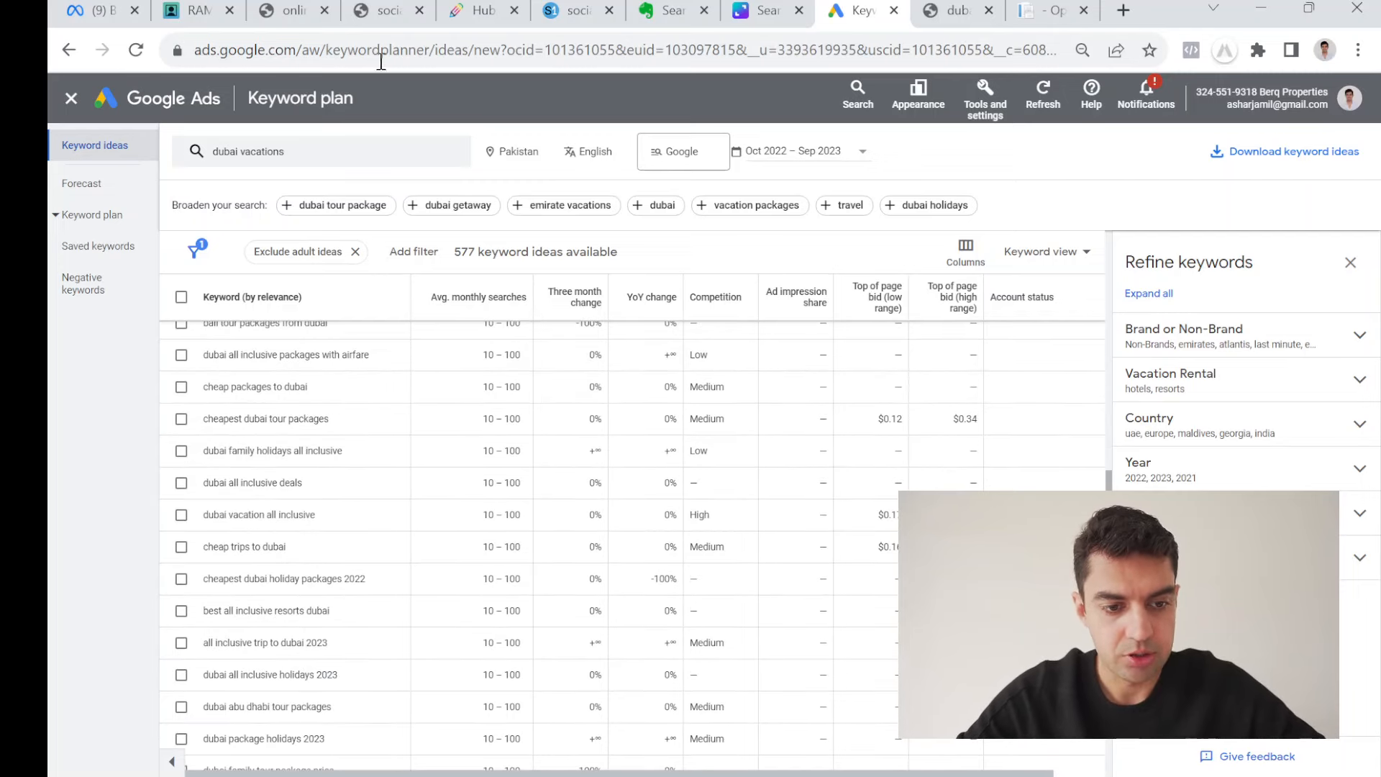
In RAMP, set the Dubai domain's rskey to "dubai+holiday+deals" and enter a compliance headline beginning with "Cheap Dubai Holiday Deals".
left_click(292, 11)
left_click(223, 6)
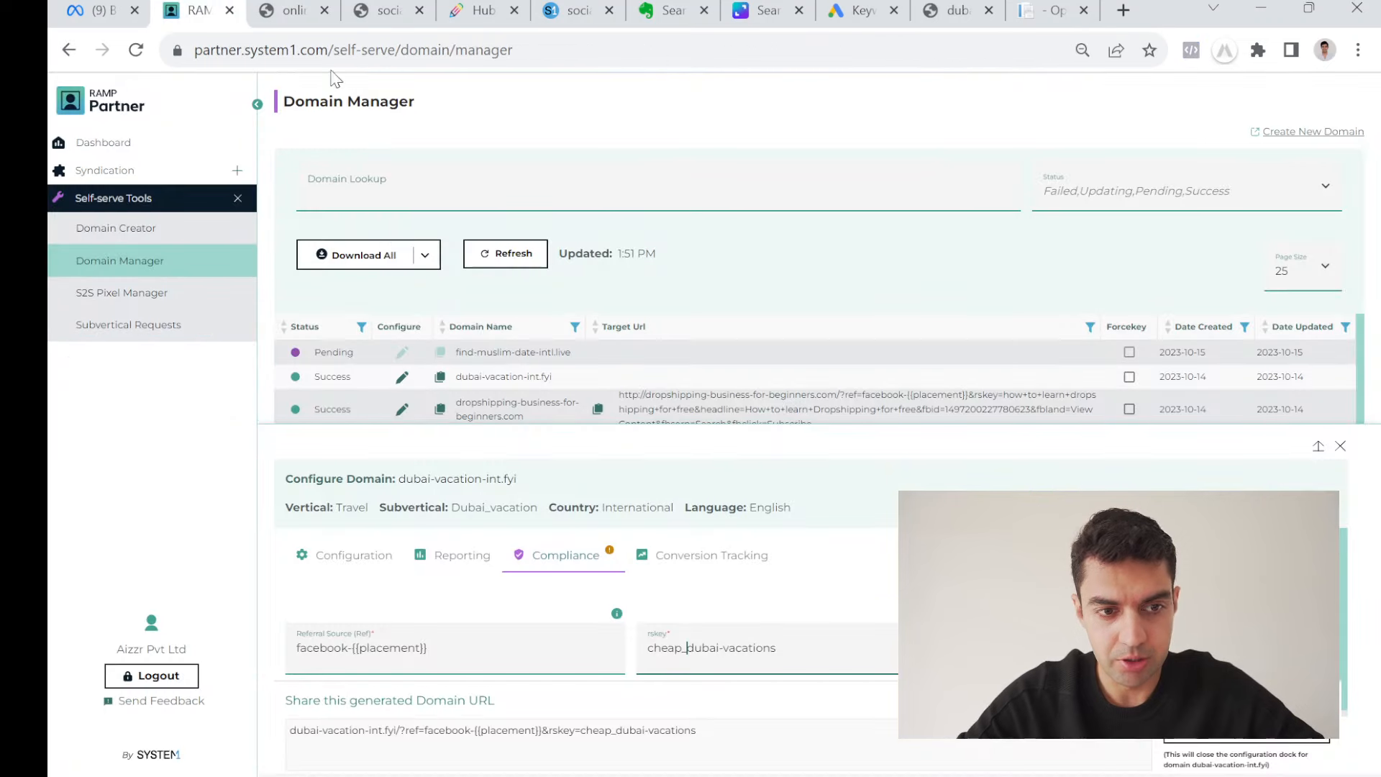
triple_click(723, 647)
key("ctrl+v")
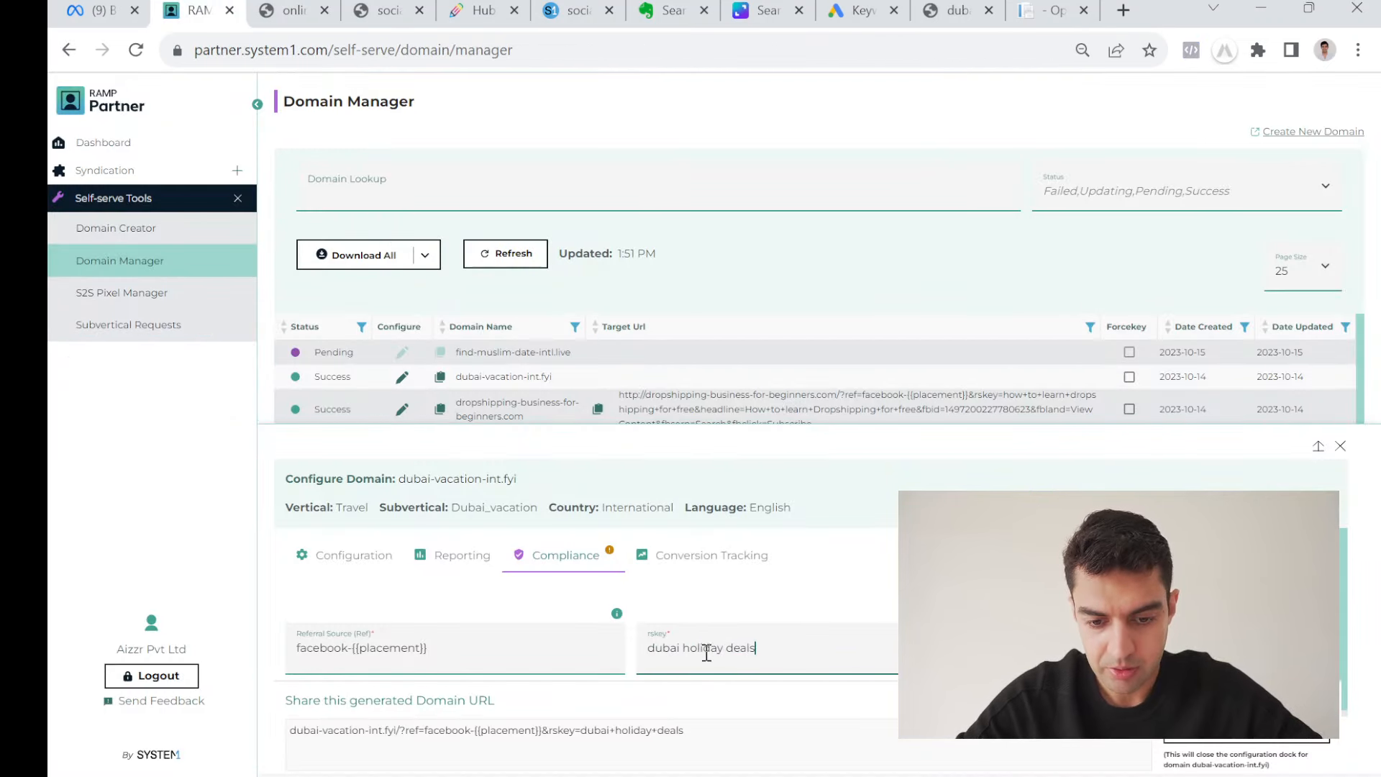
left_click(684, 647)
key("BackSpace")
type("+")
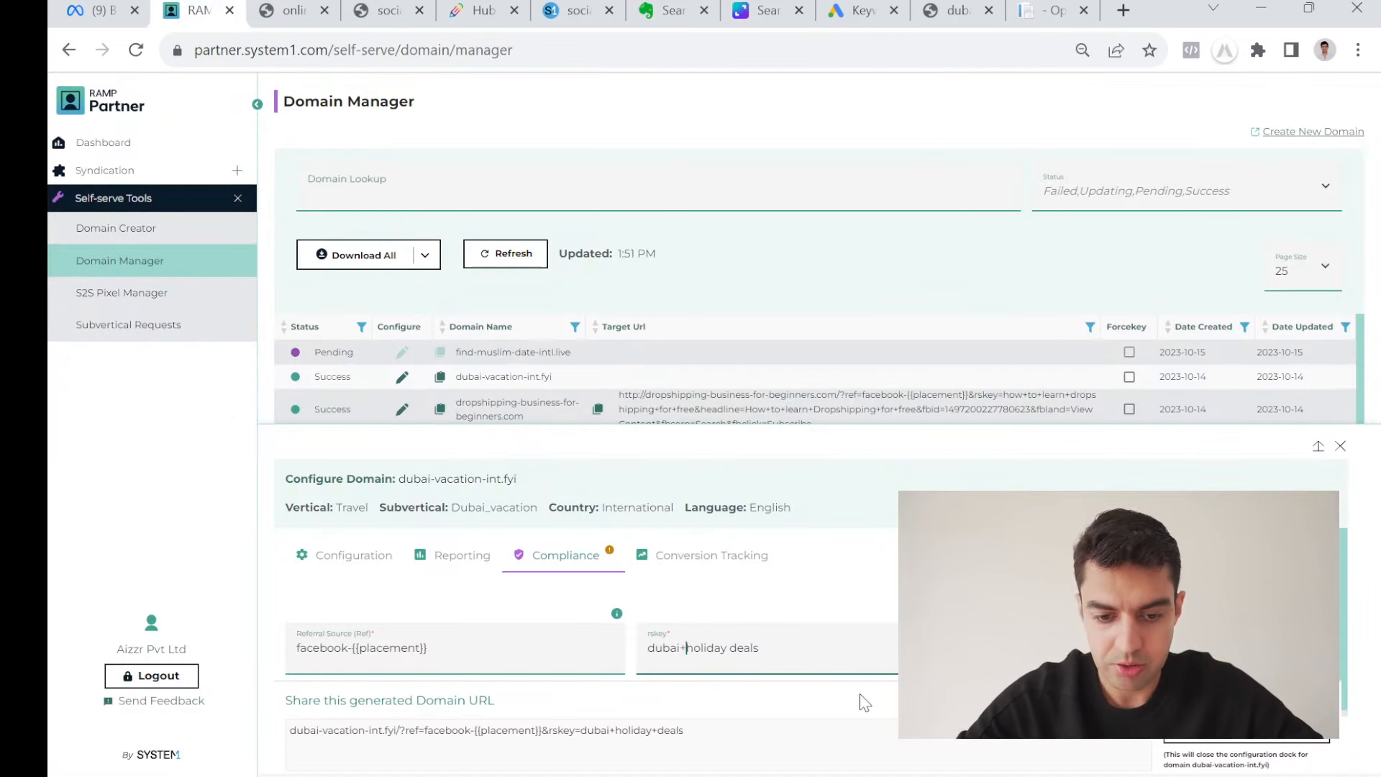
key("BackSpace")
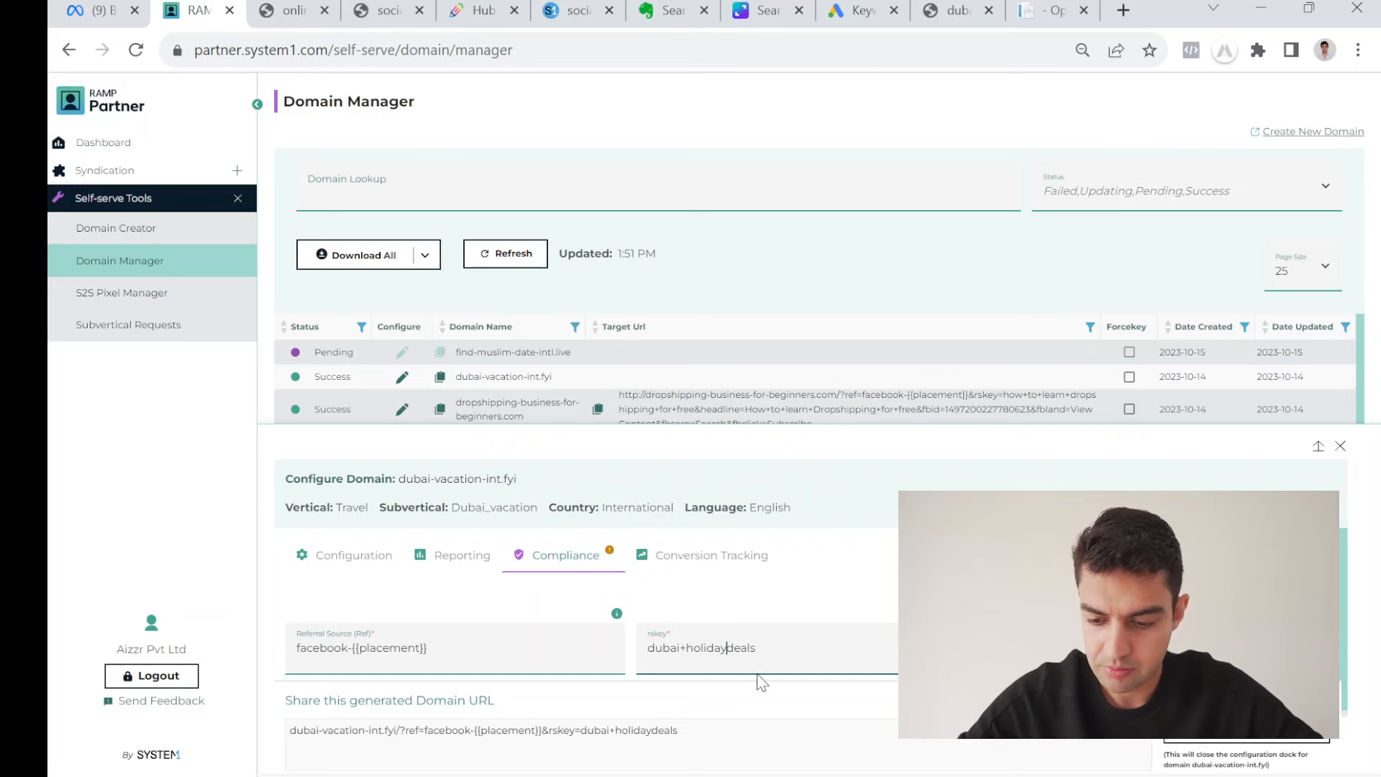
type("+")
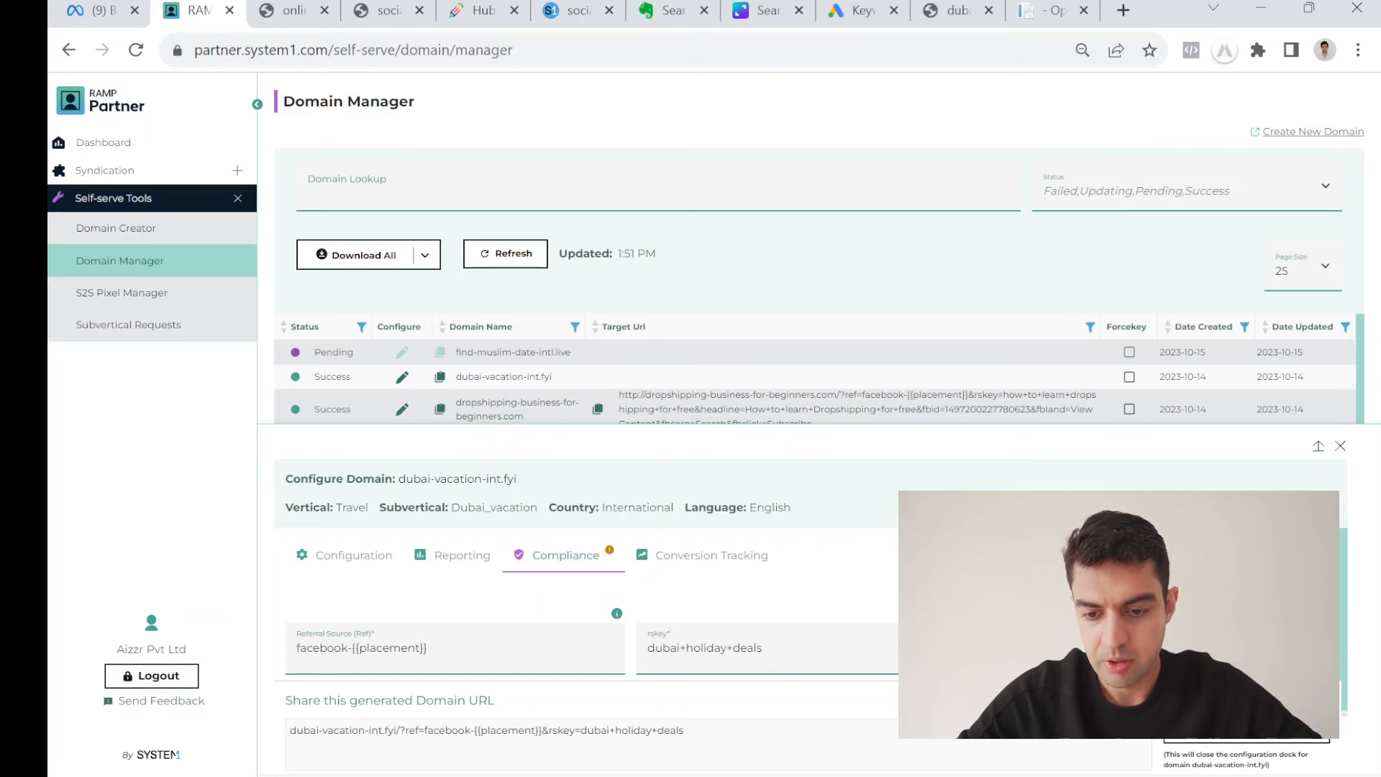
type("C")
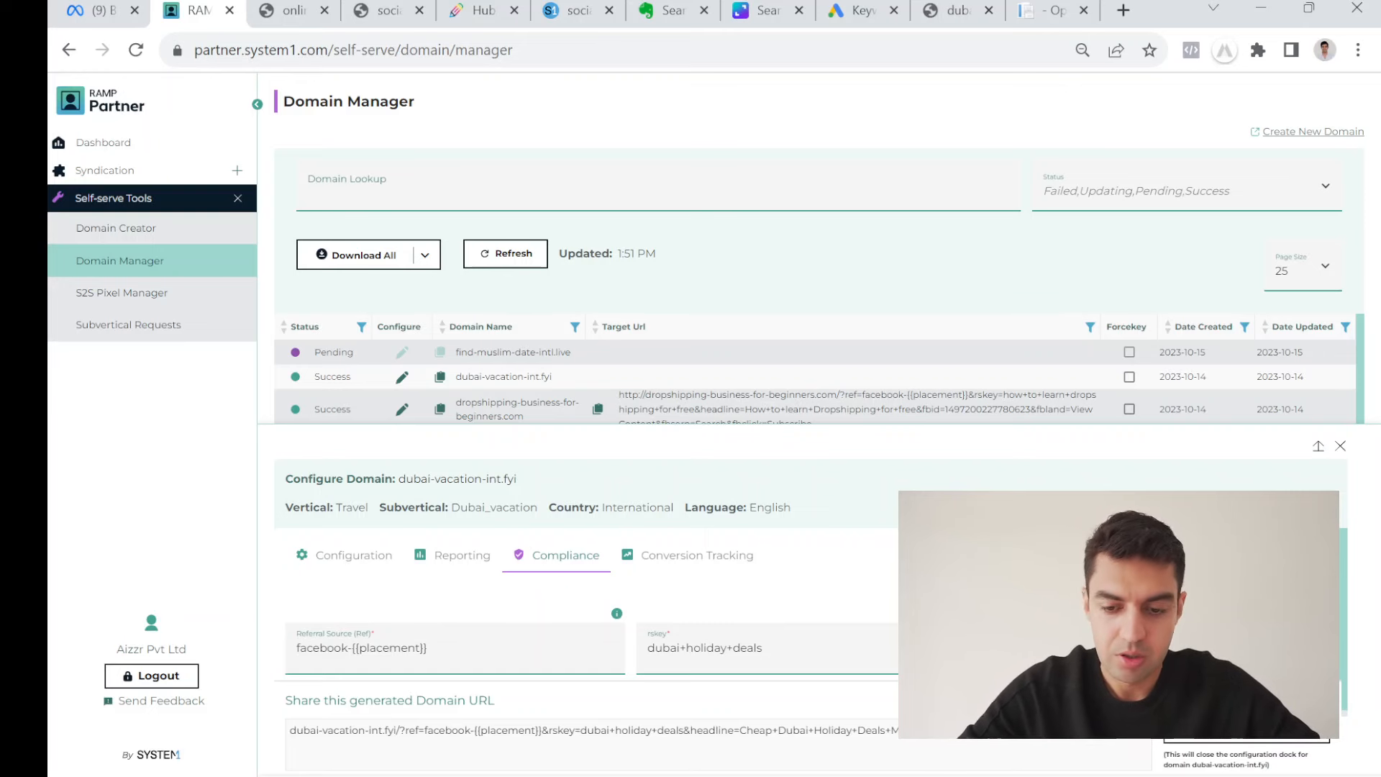
Review the Facebook pixel fields in the domain's Conversion Tracking settings and the clickable search terms on the online-courses-free-laptop-au.fyi page.
left_click(716, 558)
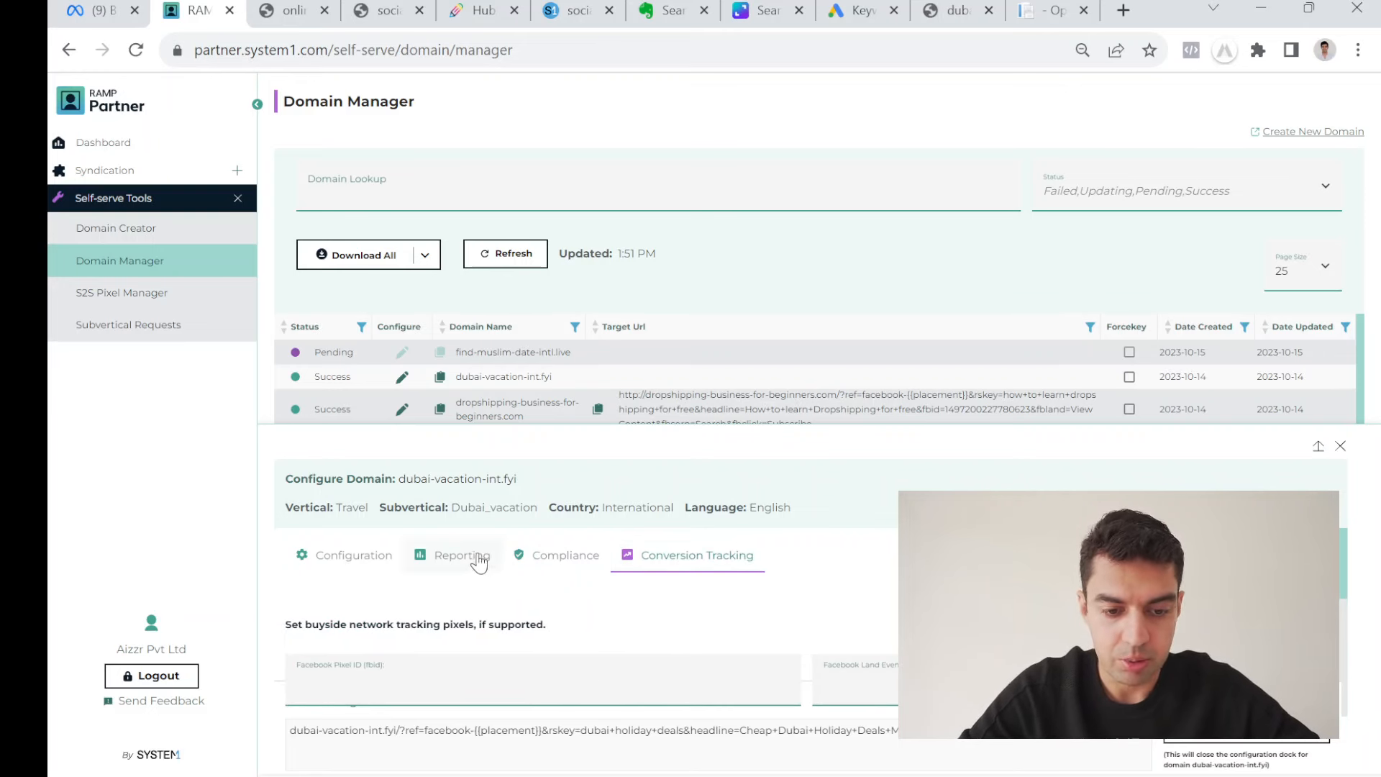
left_click(559, 563)
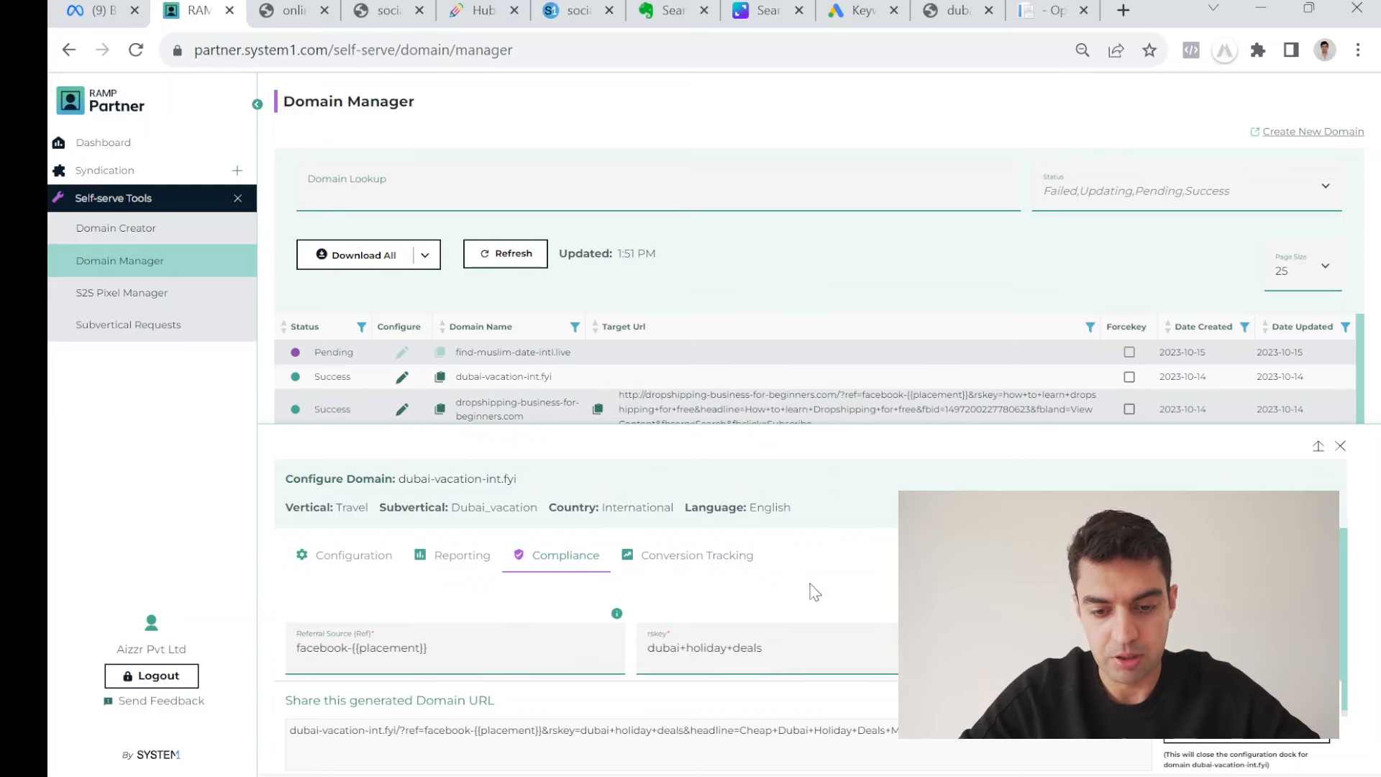
left_click(691, 561)
key("ctrl+Tab")
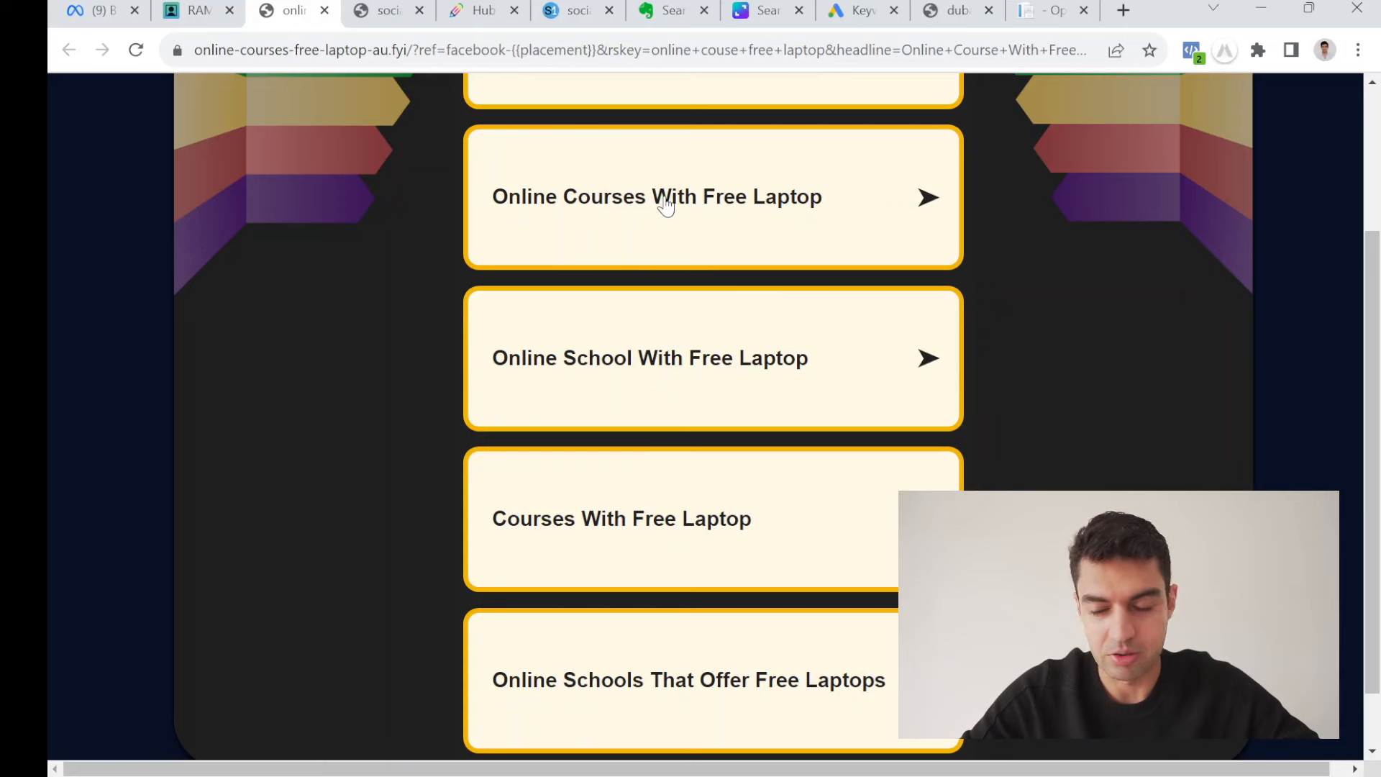
left_click(221, 8)
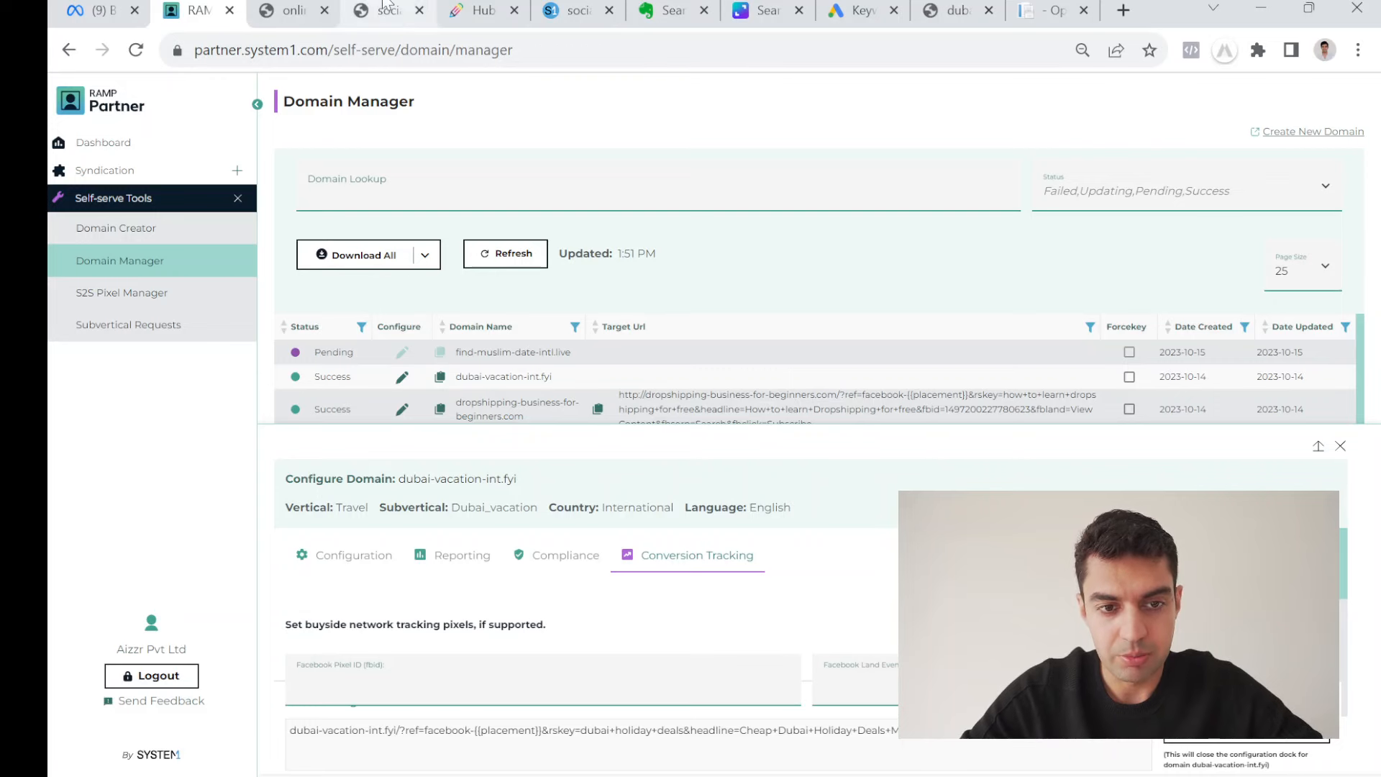
Go back to Meta Business settings and open Events Manager.
left_click(118, 9)
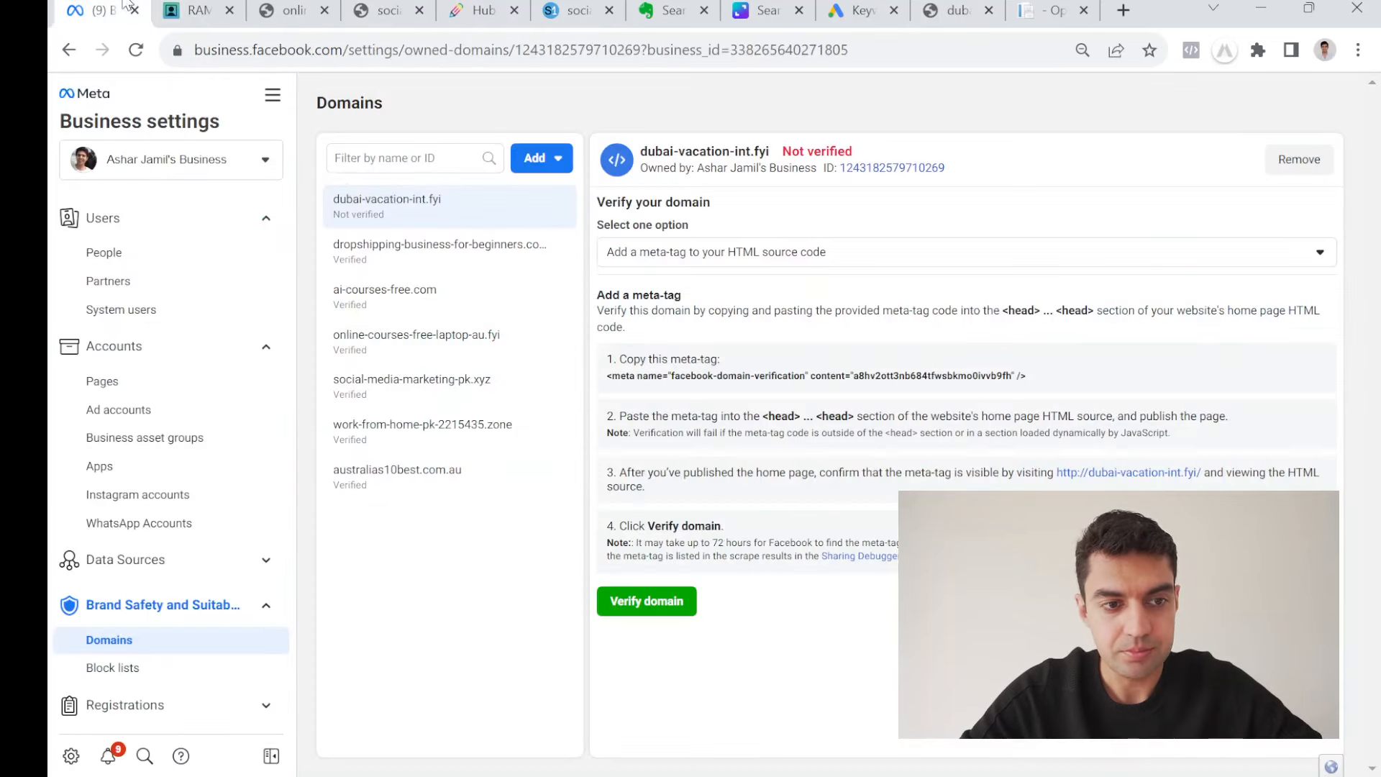
scroll(219, 642, "down", 4)
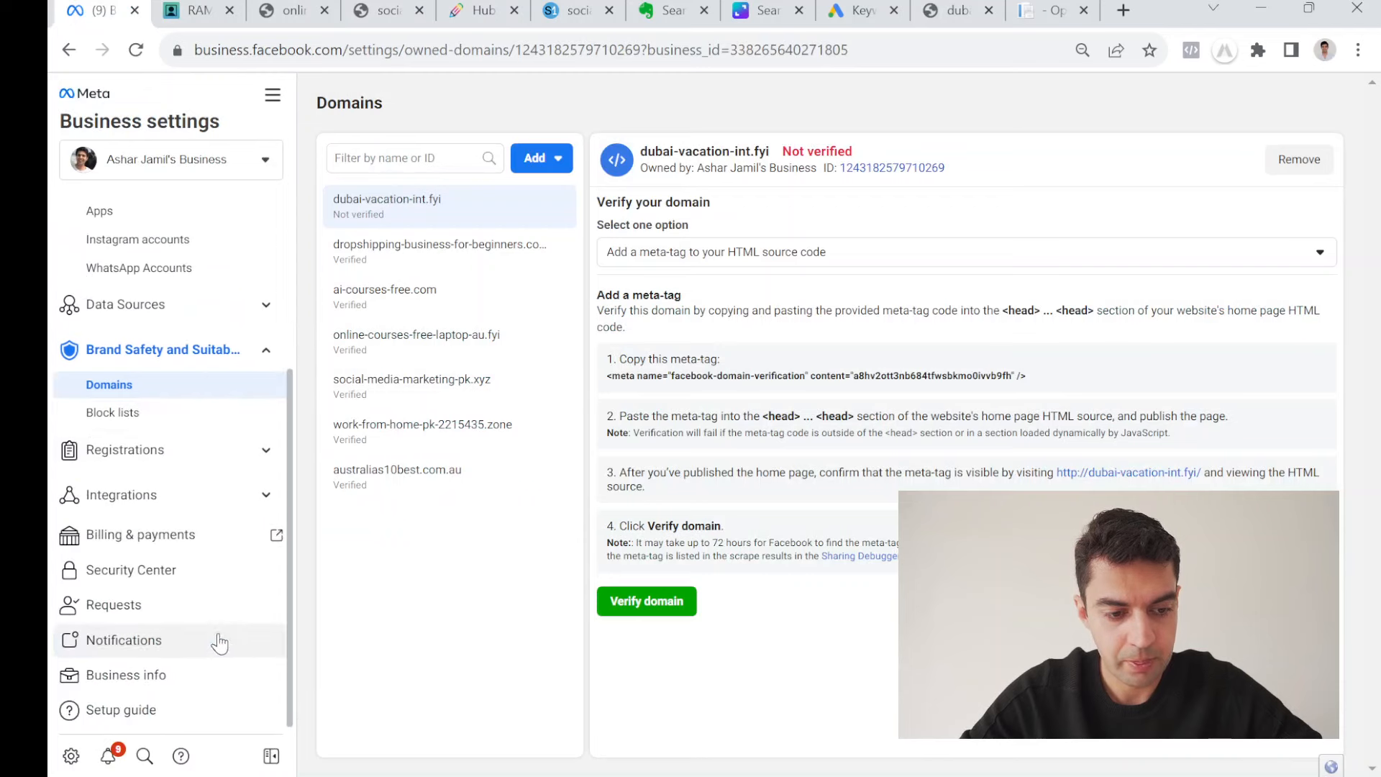
left_click(170, 494)
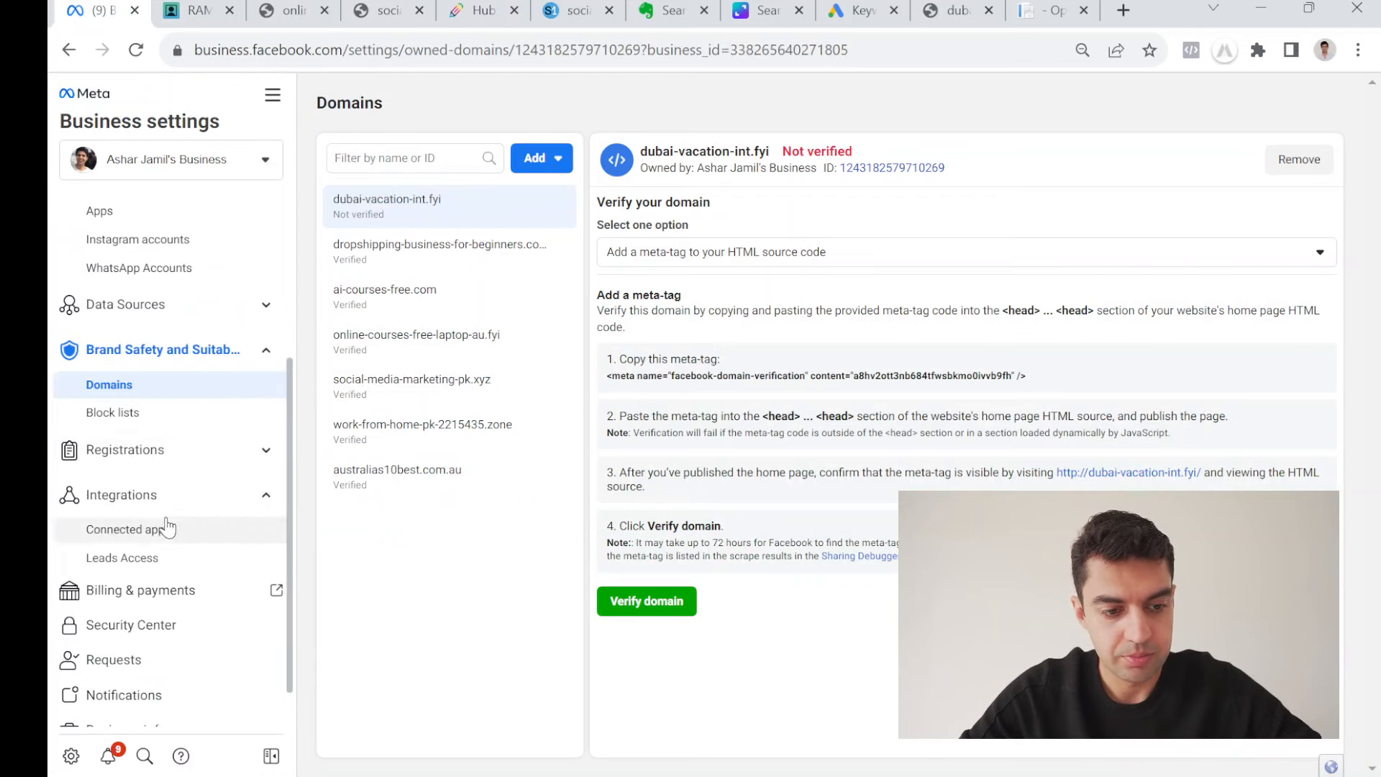
left_click(272, 94)
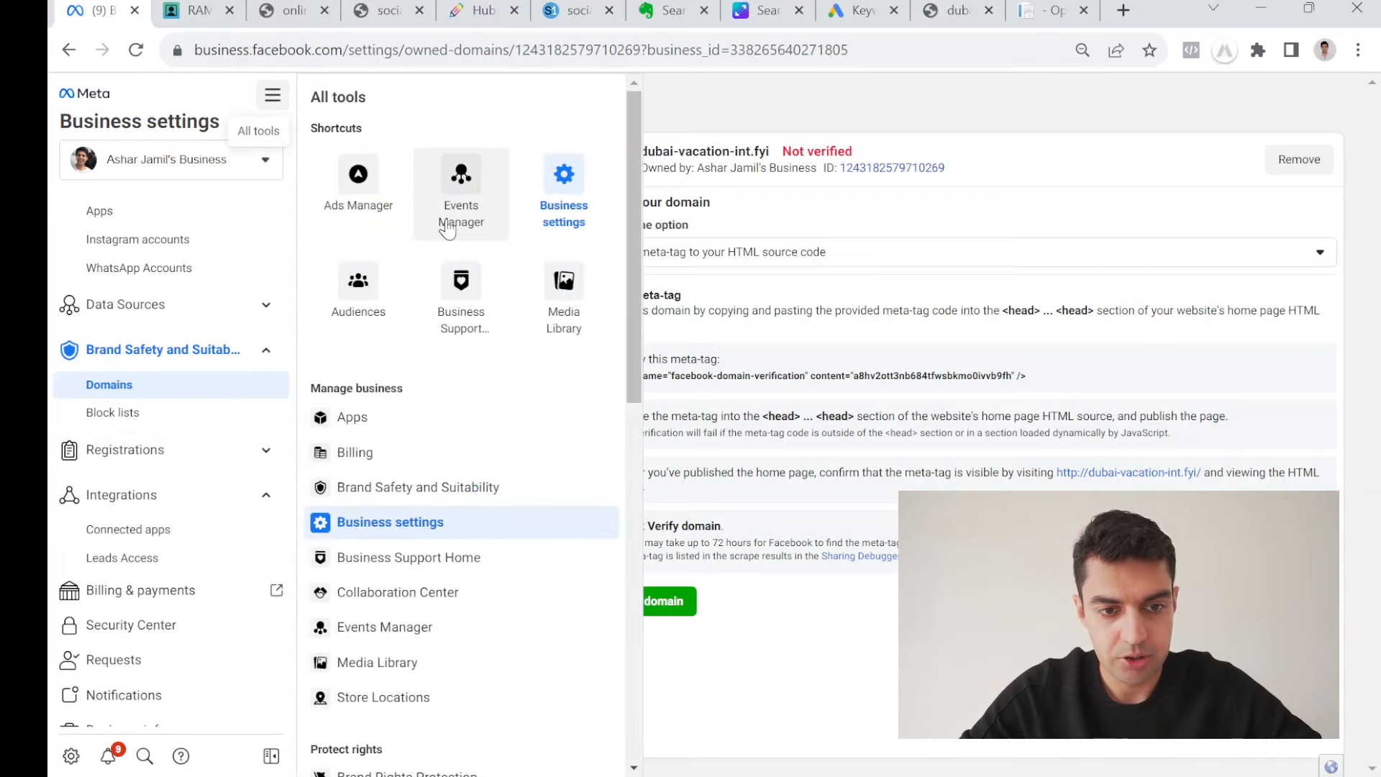
left_click(453, 228)
left_click(205, 22)
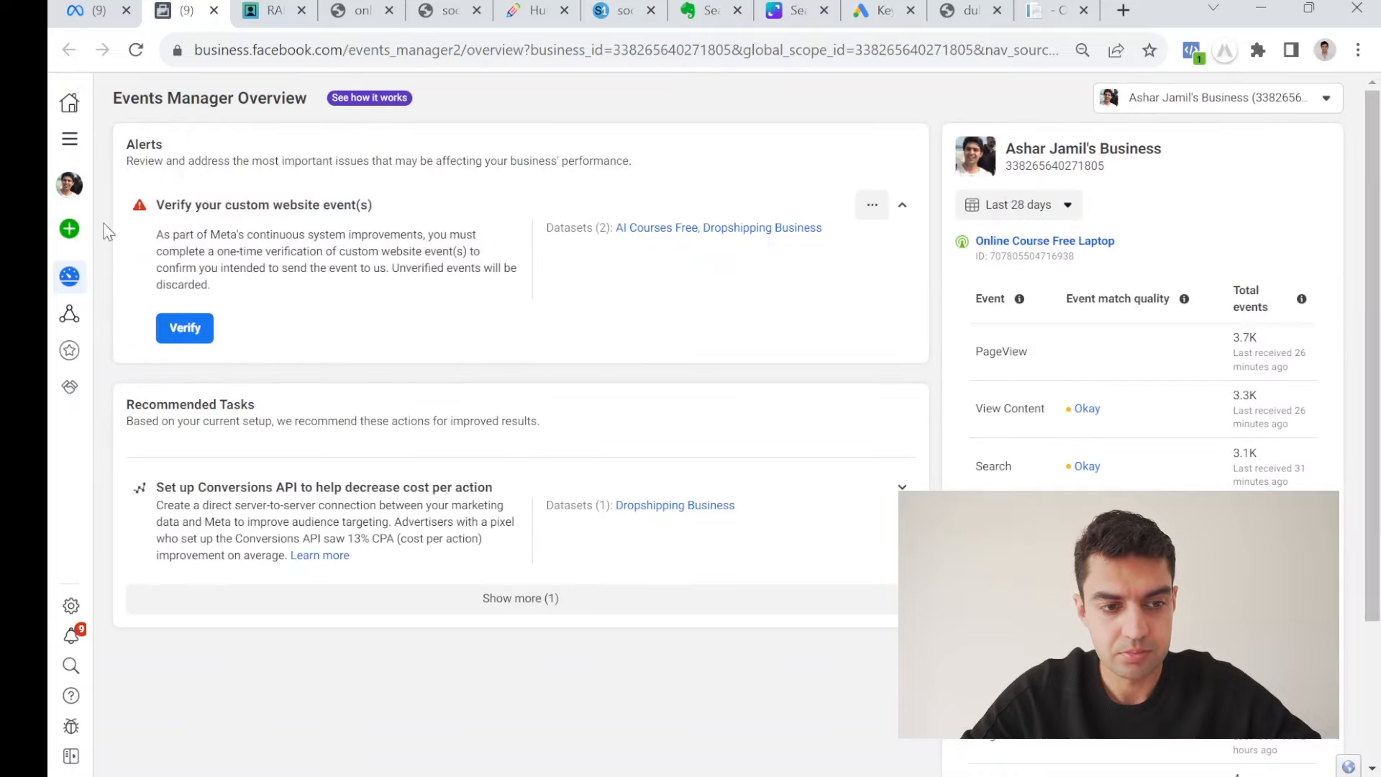
Switch Events Manager from the business to its ad account.
mouse_move(81, 282)
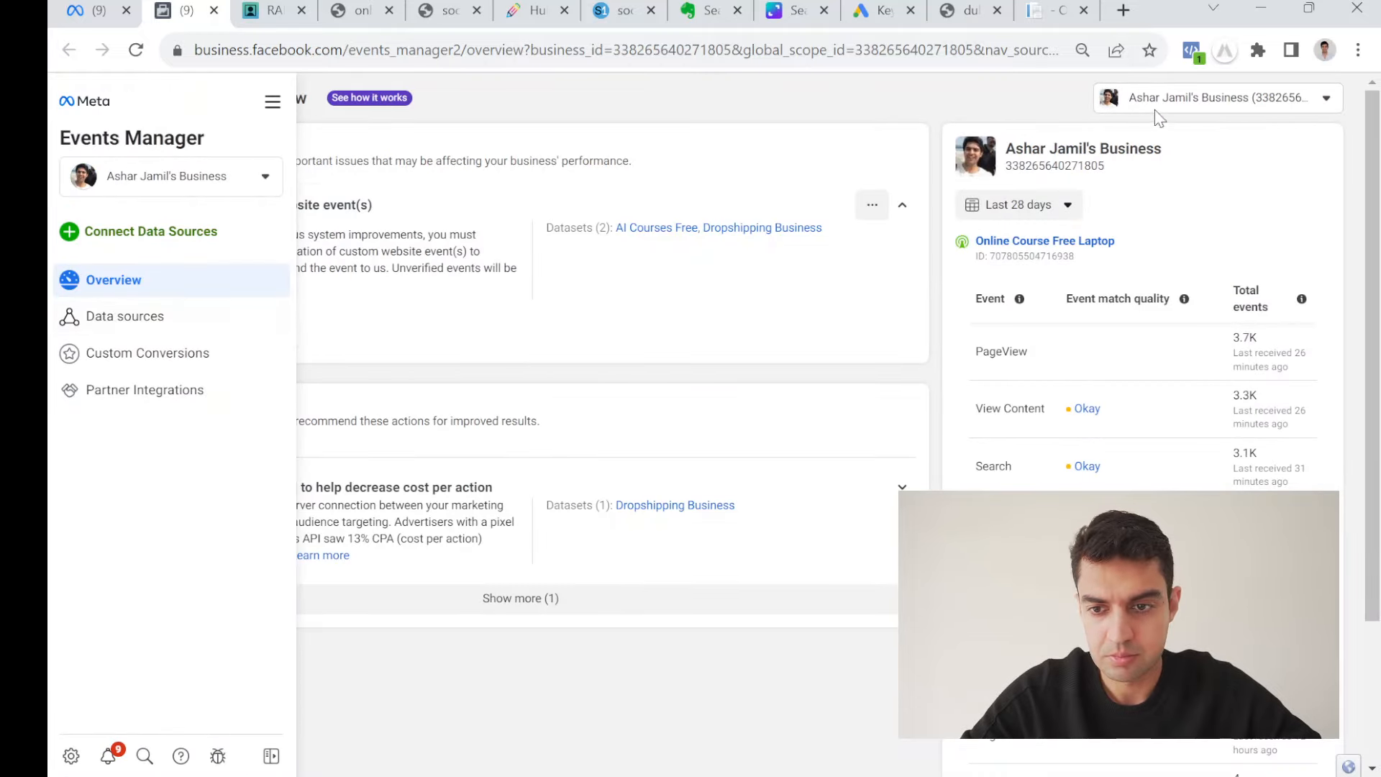
left_click(1223, 97)
left_click(1202, 205)
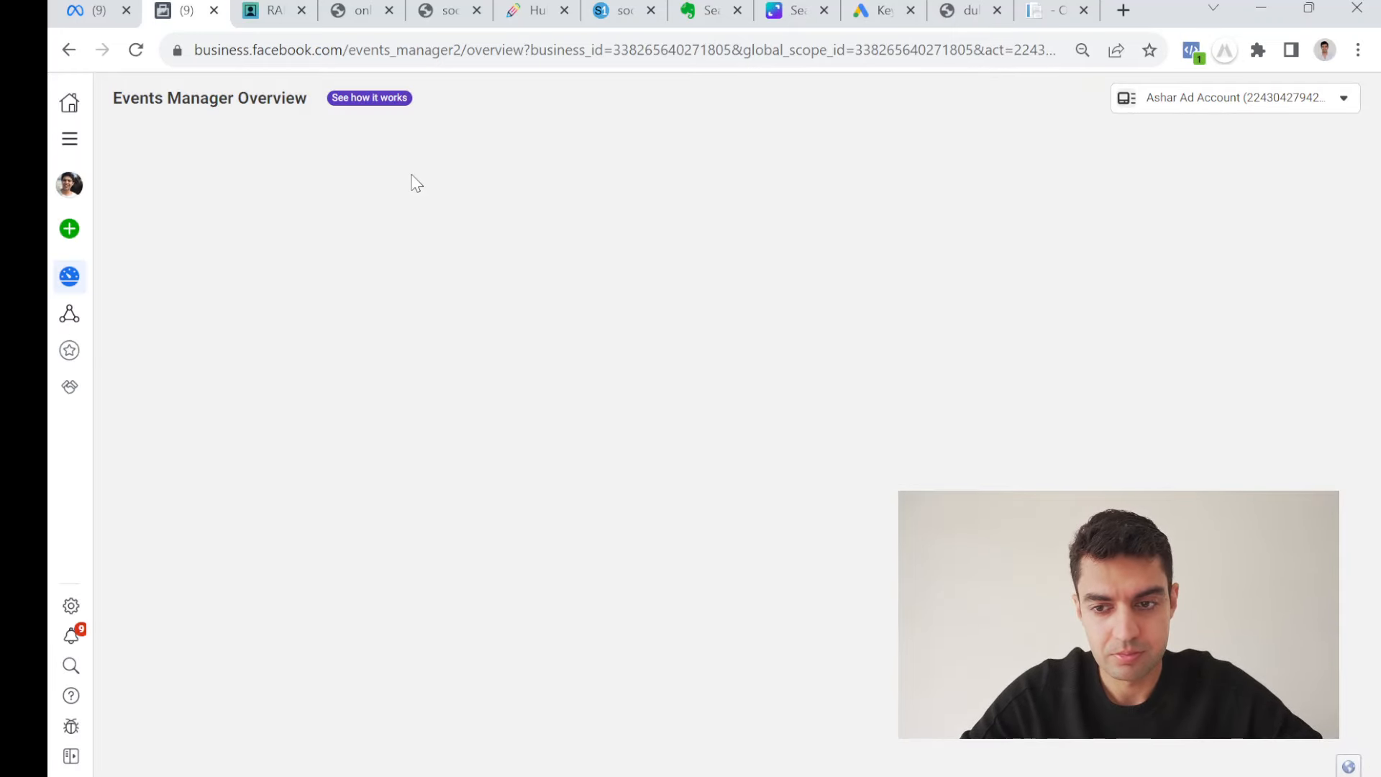
Create a web data source with a dataset named "Dubai Holidays" for the ad account, skipping the website URL.
mouse_move(79, 261)
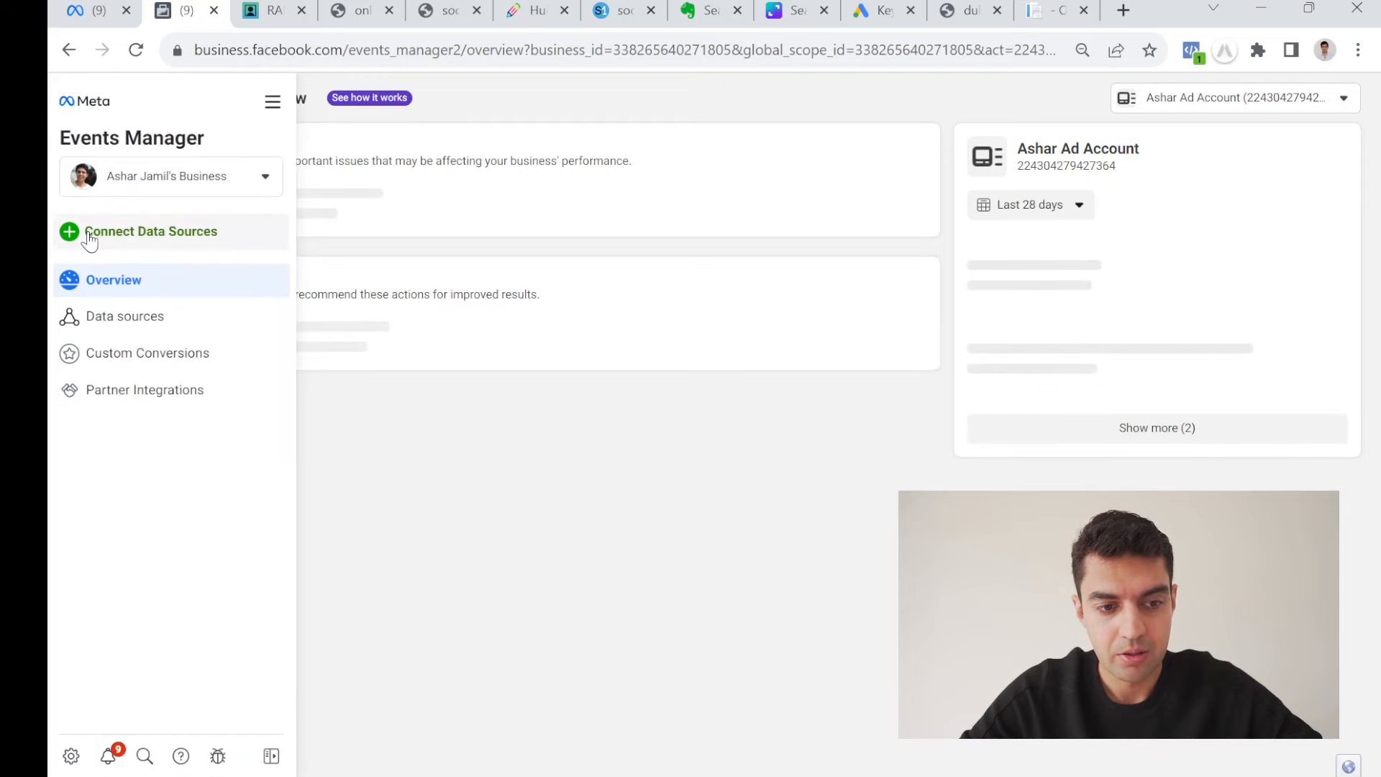
left_click(88, 238)
left_click(360, 387)
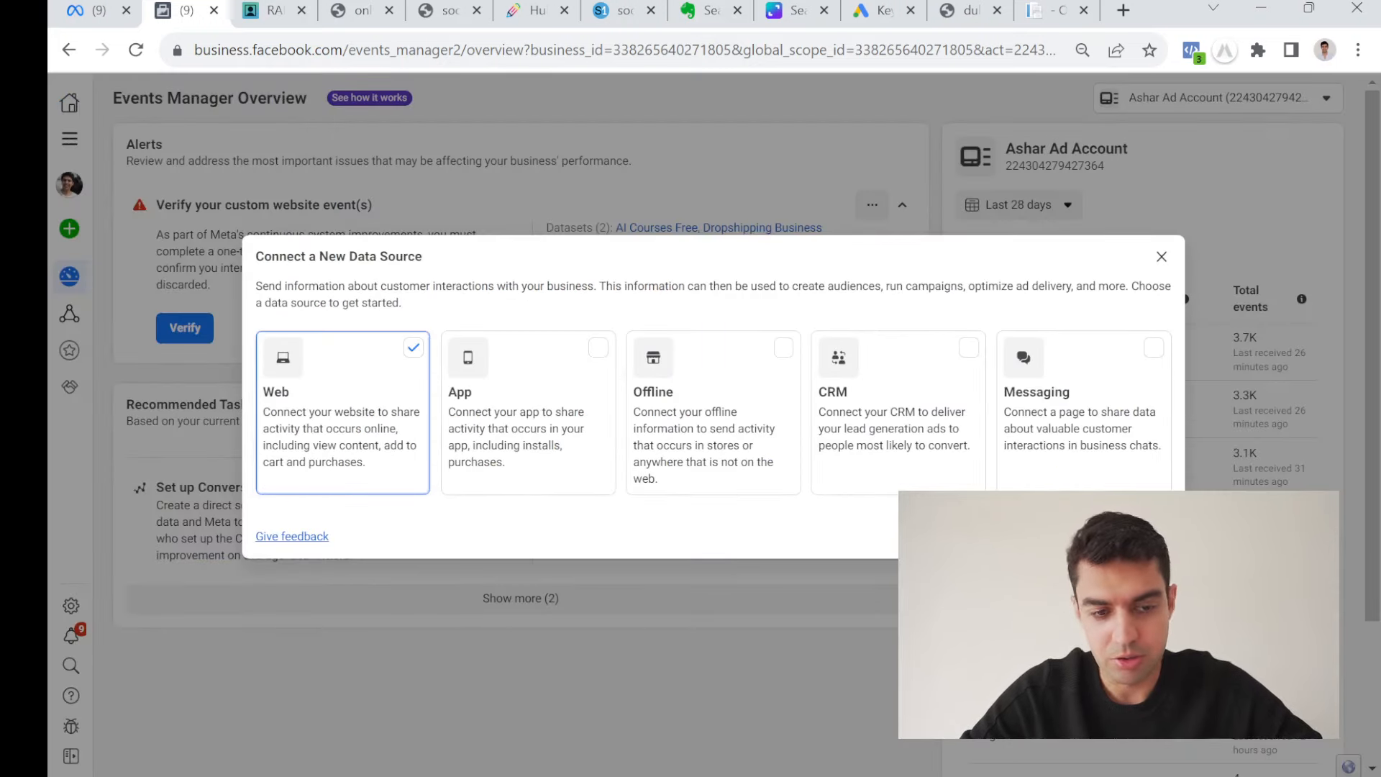
left_click(1142, 536)
left_click(619, 346)
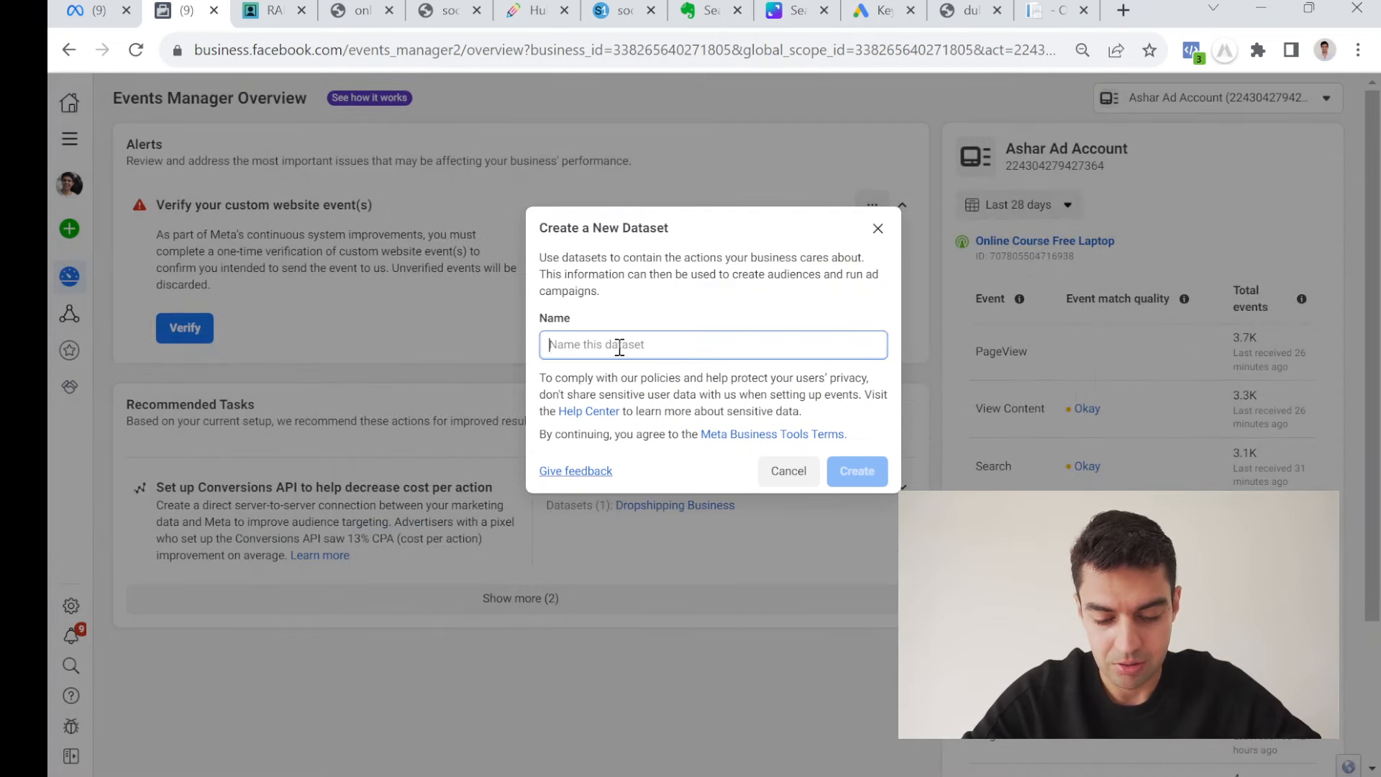
type("Dubai Holidays")
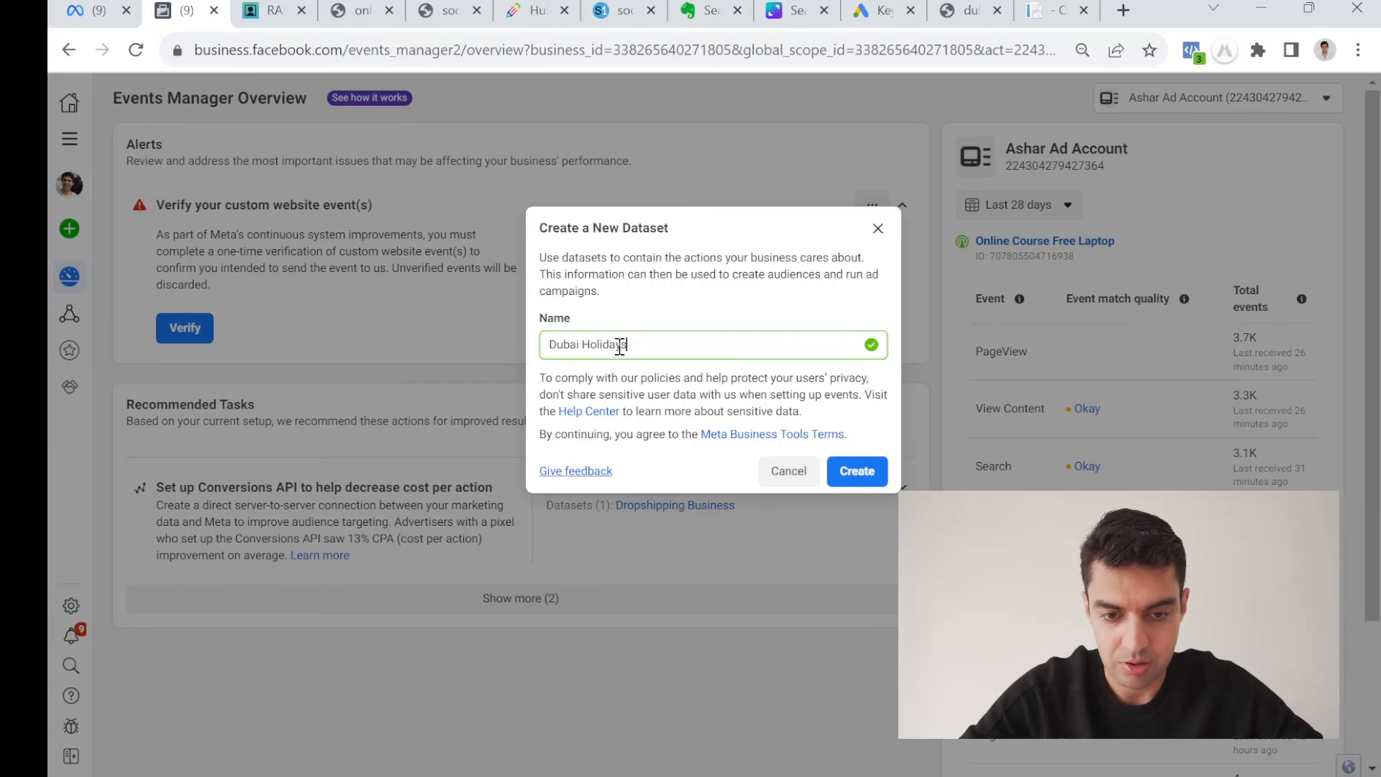
left_click(858, 471)
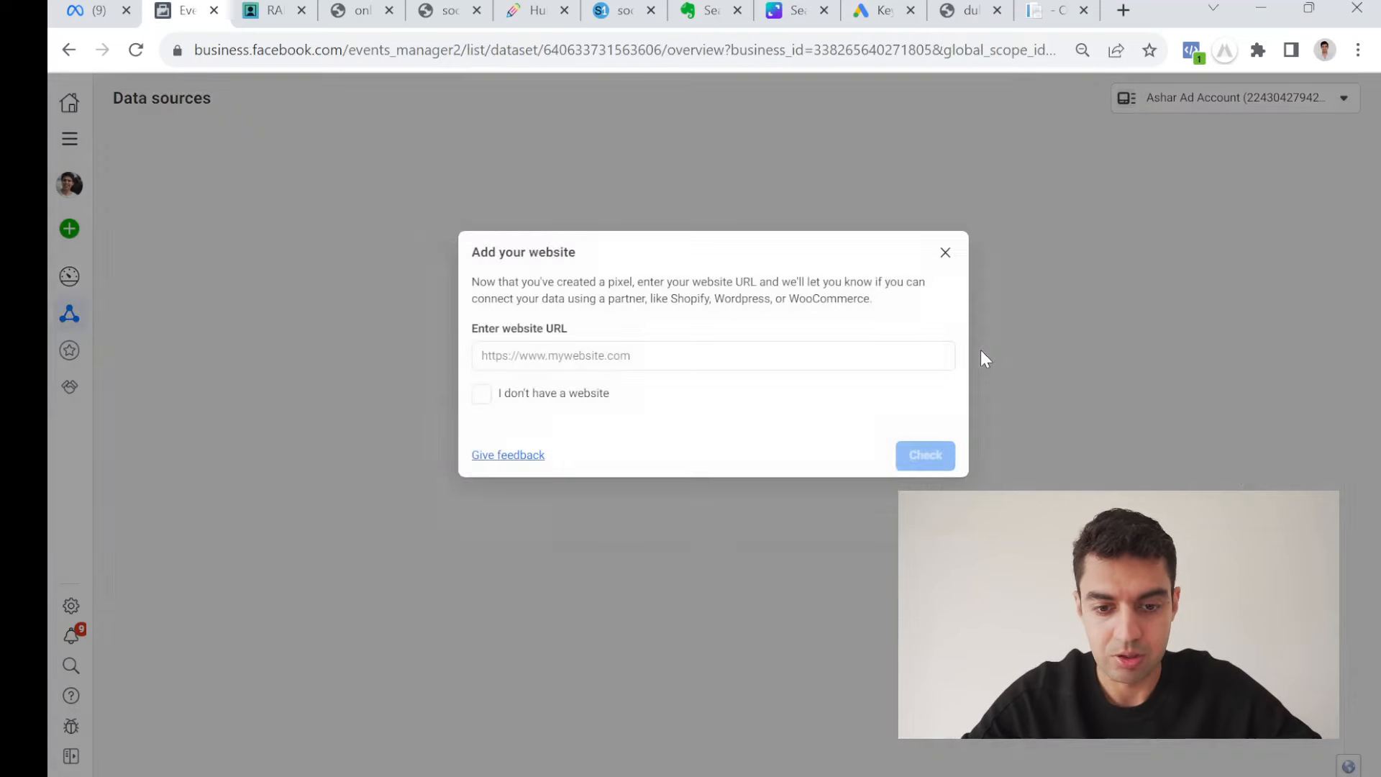
left_click(947, 254)
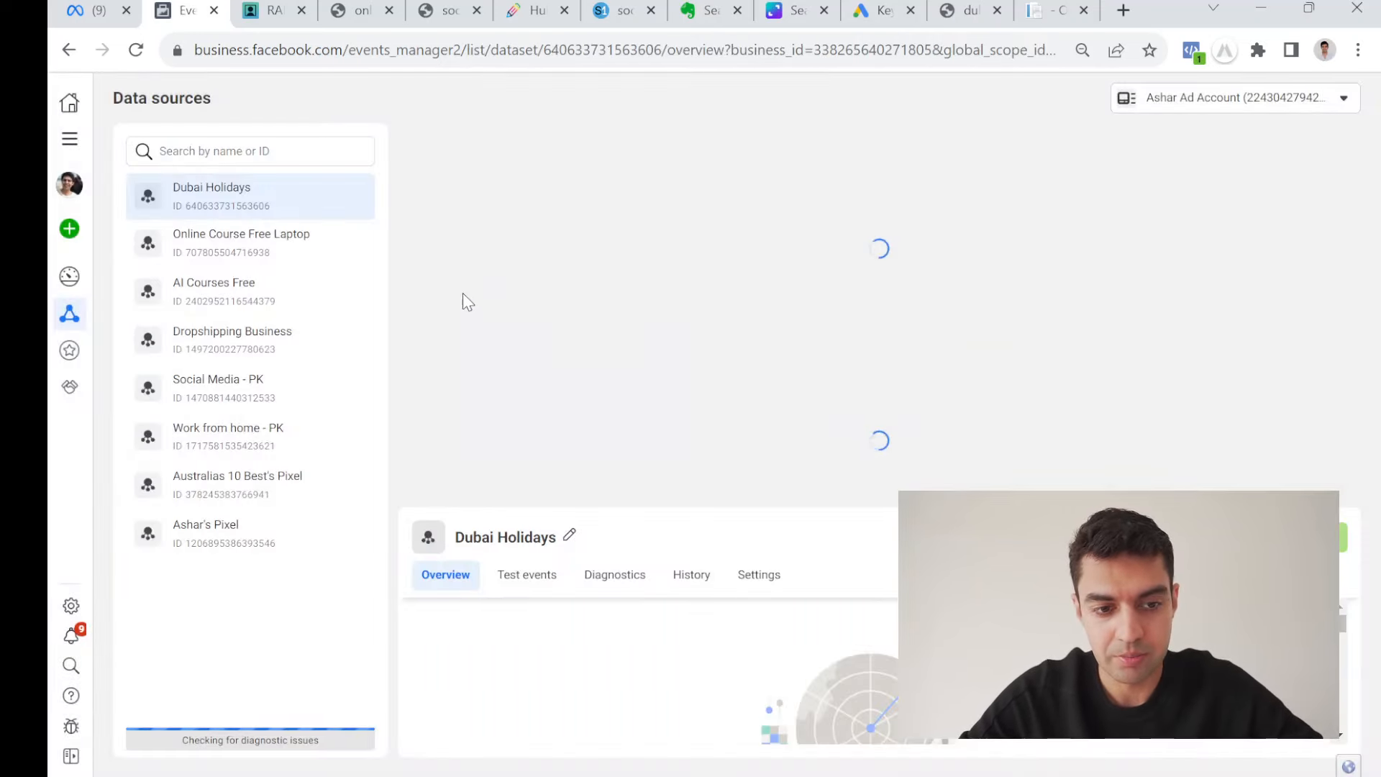
Copy the dataset ID from the Dubai Holidays settings into the Facebook Pixel ID of dubai-vacation-int.fyi in RAMP.
left_click(774, 518)
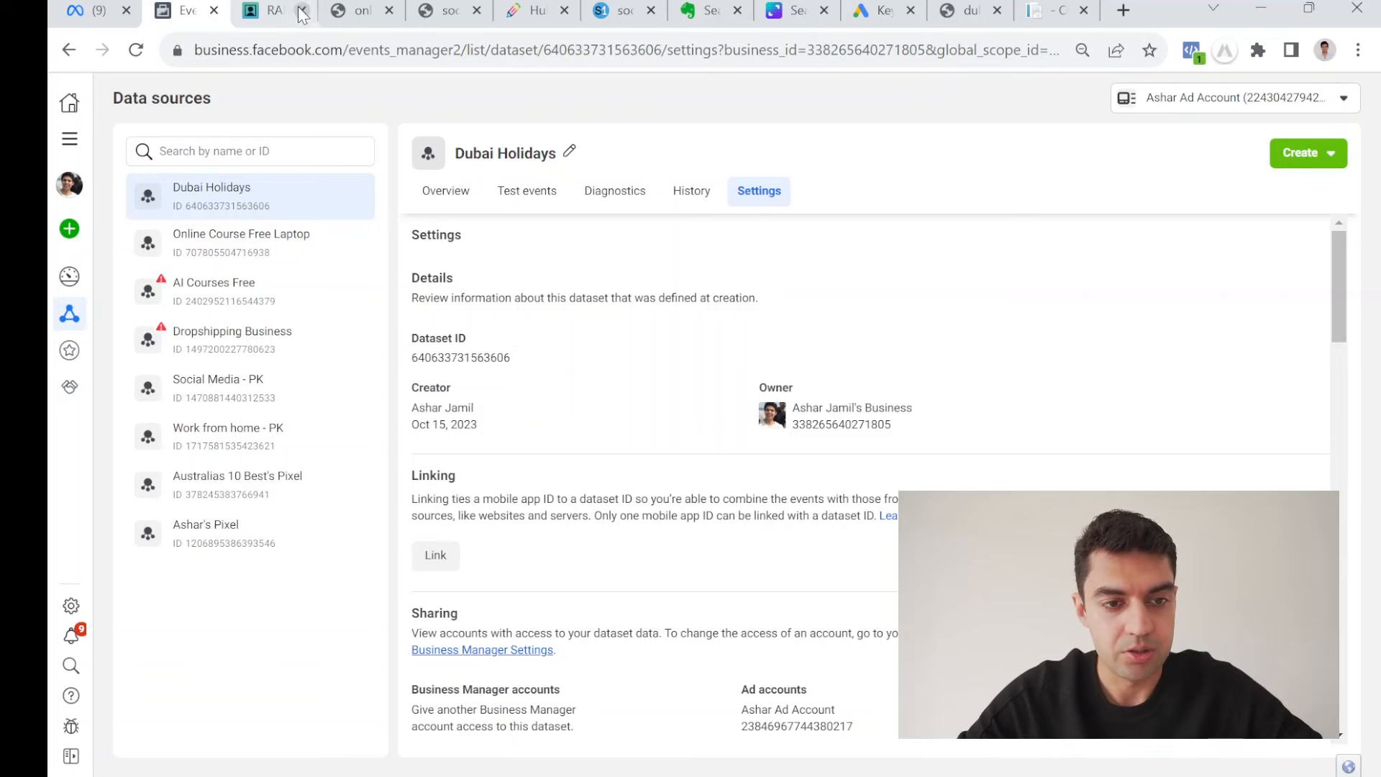
key("ctrl+Tab")
left_click(463, 687)
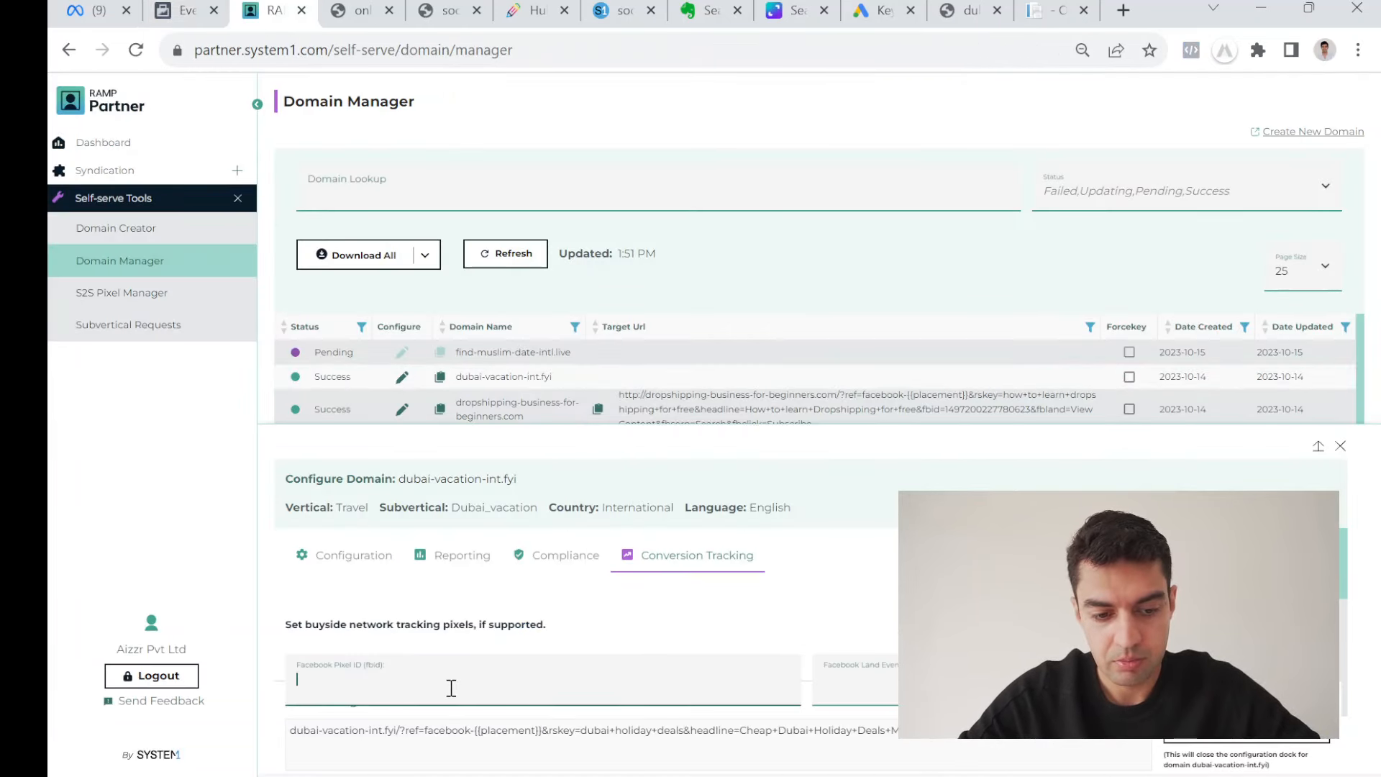
key("ctrl+v")
scroll(852, 682, "down", 3)
scroll(852, 682, "up", 3)
scroll(824, 679, "down", 2)
scroll(817, 604, "up", 2)
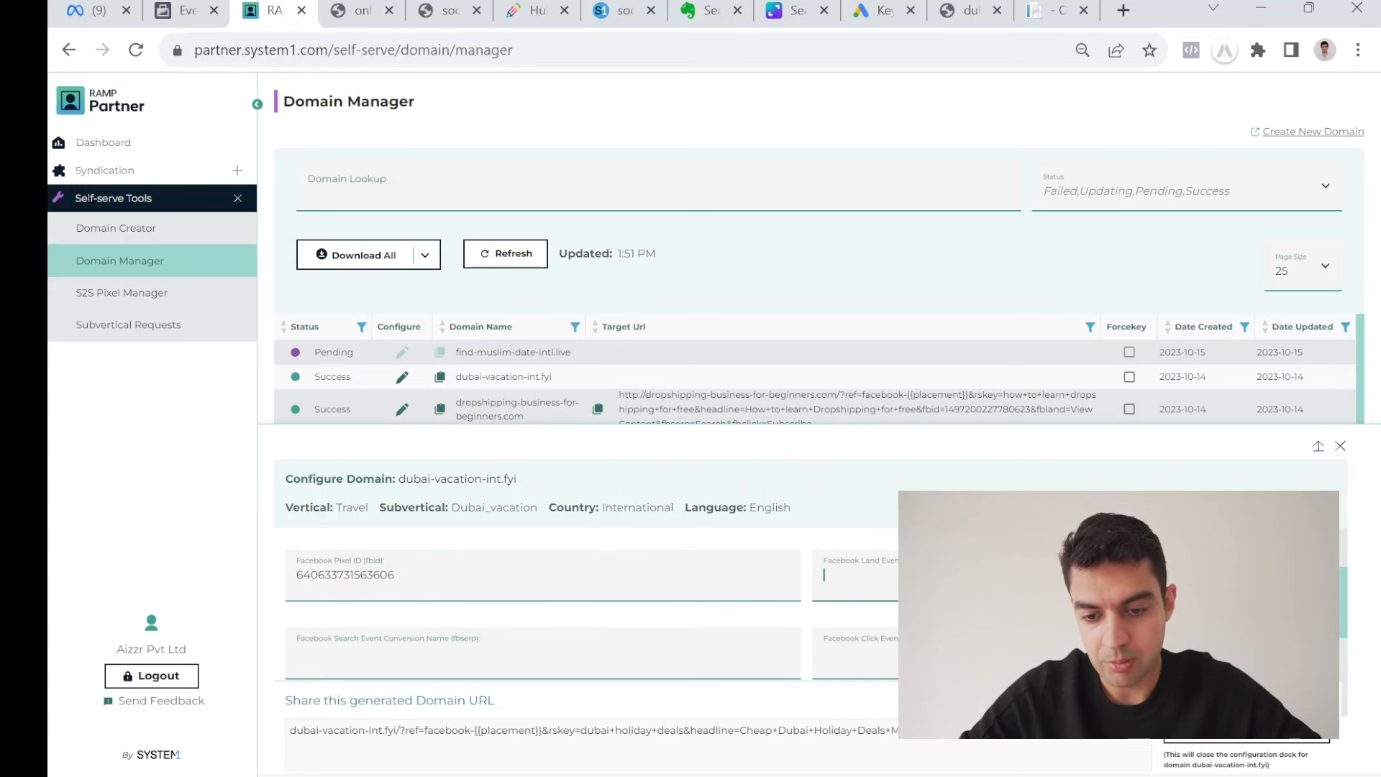
Set the domain's Facebook land event to "View Content" and its search event conversion name to "Search".
type("V")
key("BackSpace")
type("View Content")
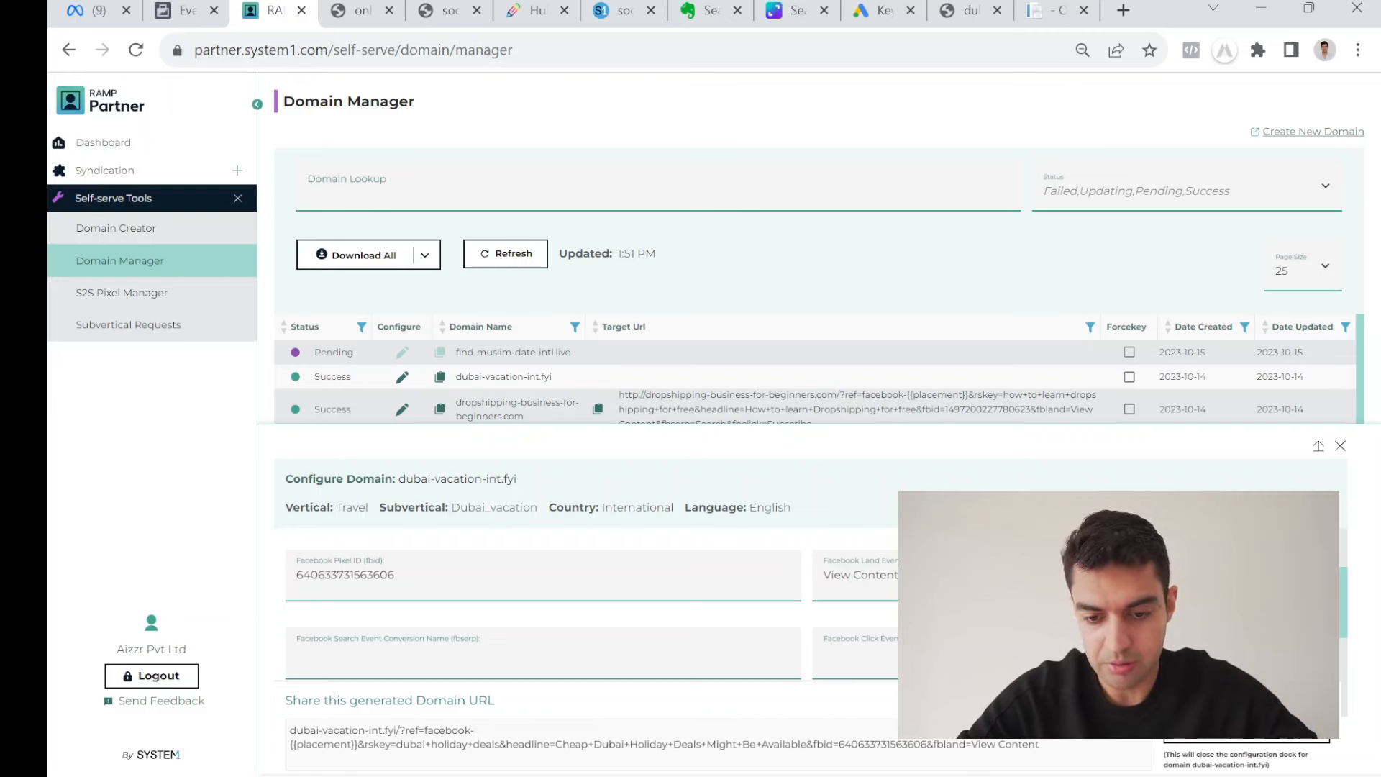
key("Tab")
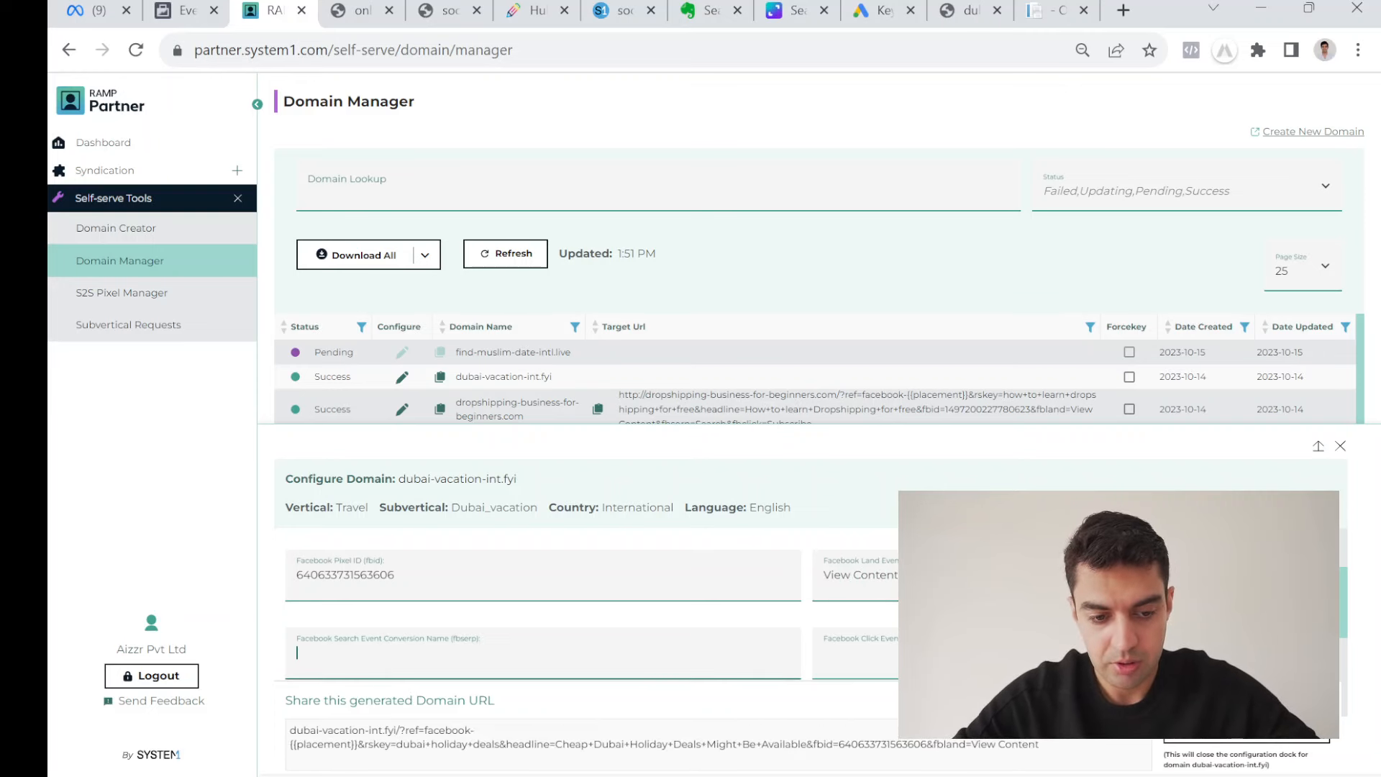
type("Search")
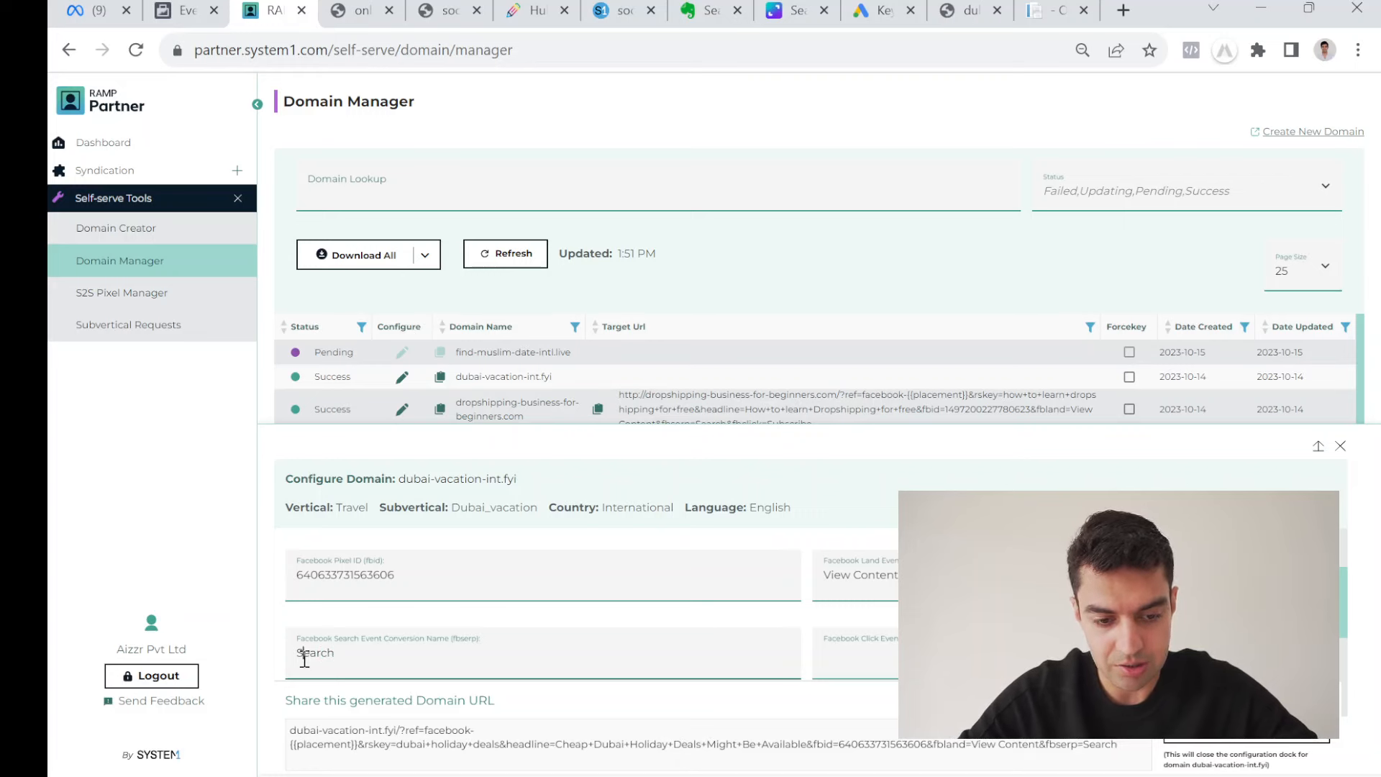
Set the Facebook click event to "Subsrcibe" and compare it with the event names in the other domains' target URLs.
left_click(892, 670)
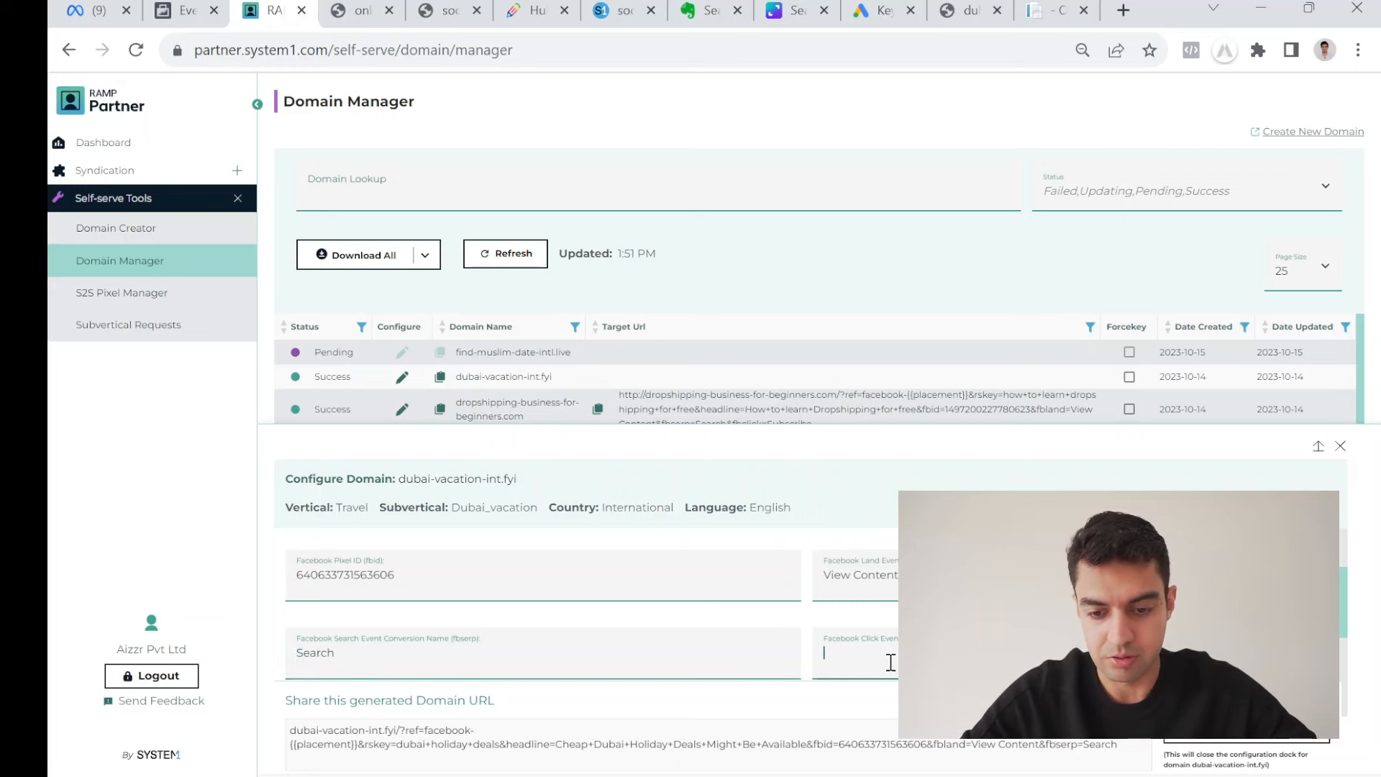
type("Subscribe")
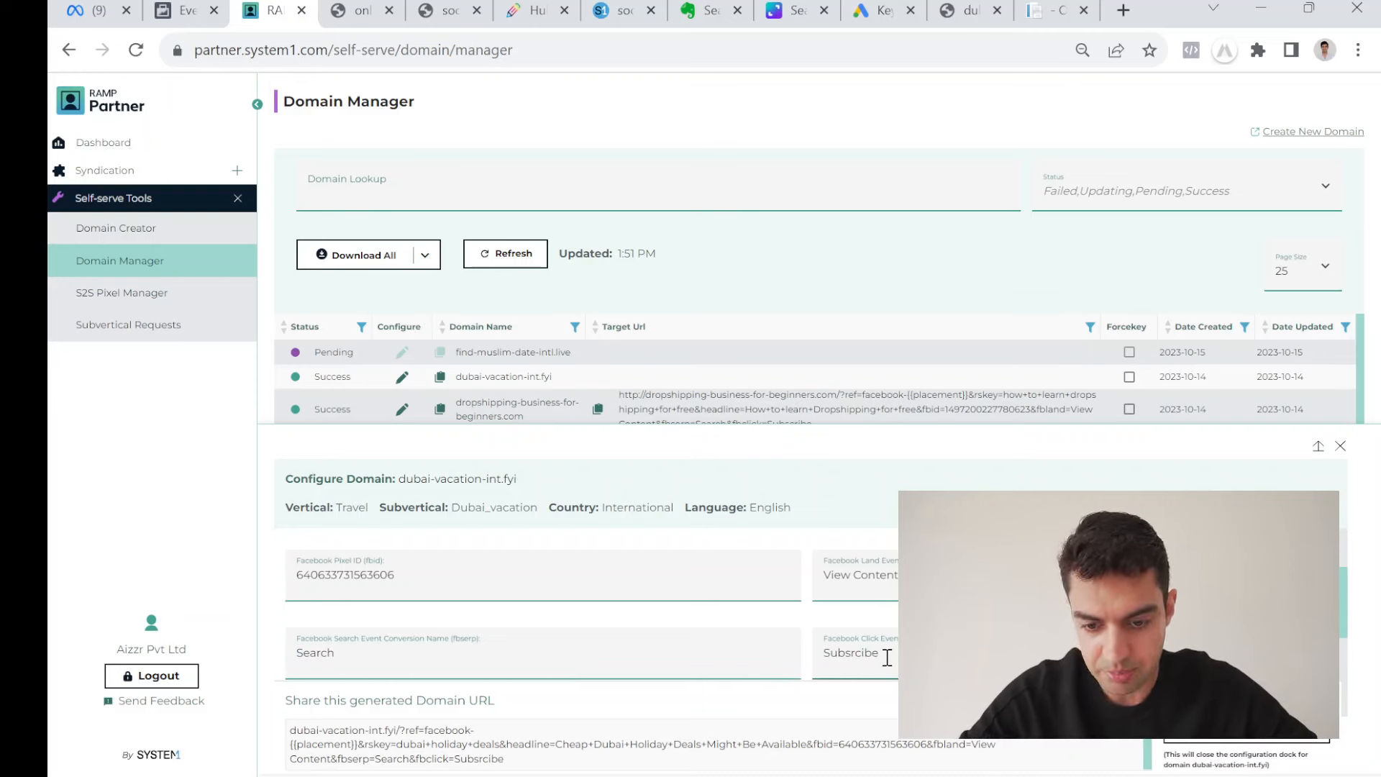
left_click_drag(885, 658, 825, 666)
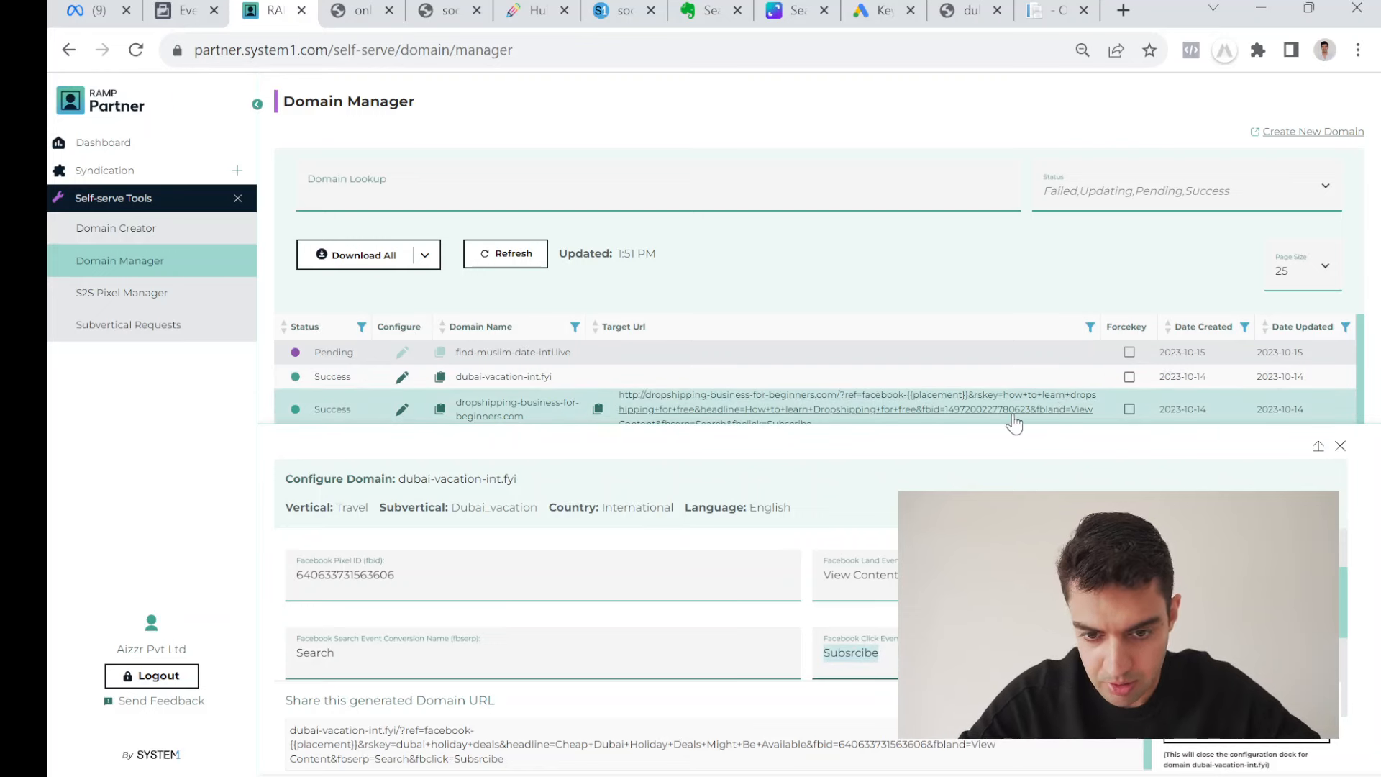
scroll(1022, 411, "down", 2)
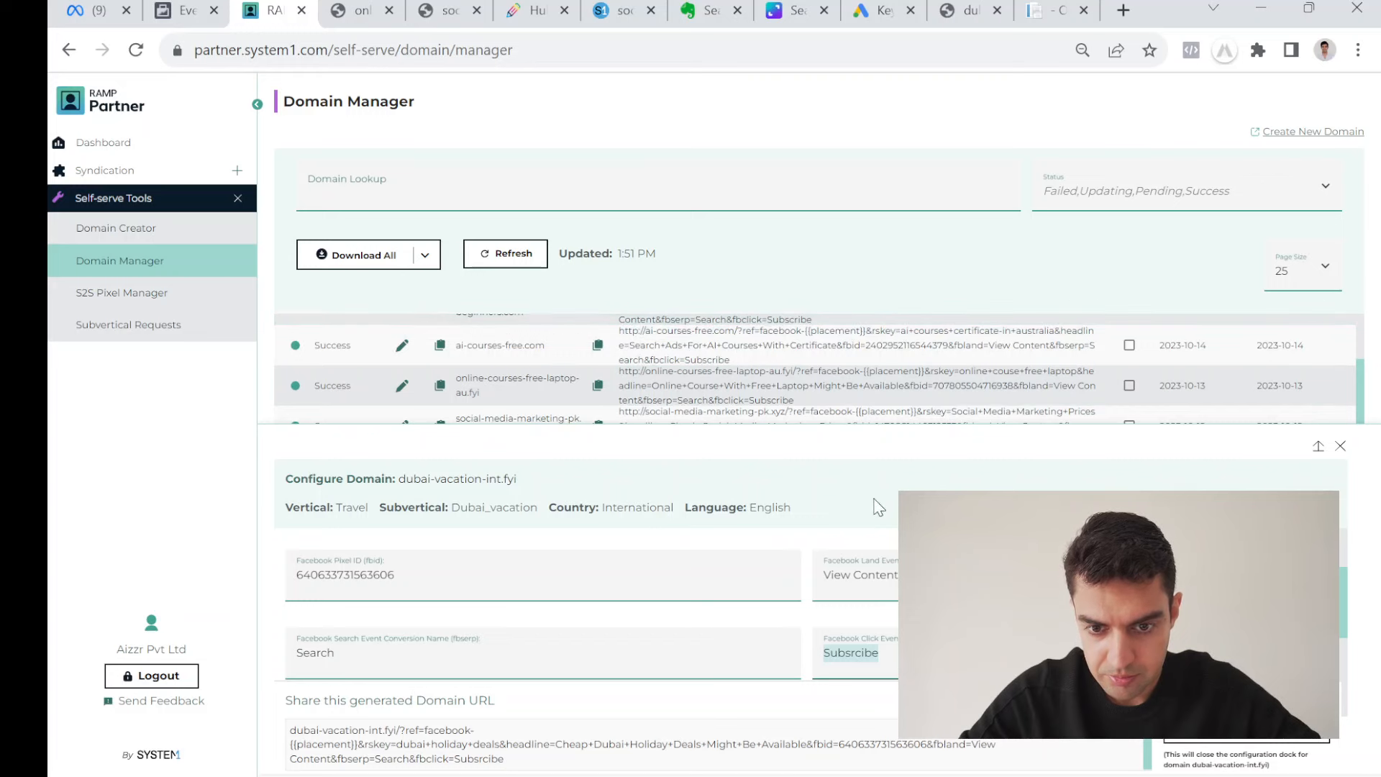
left_click(880, 654)
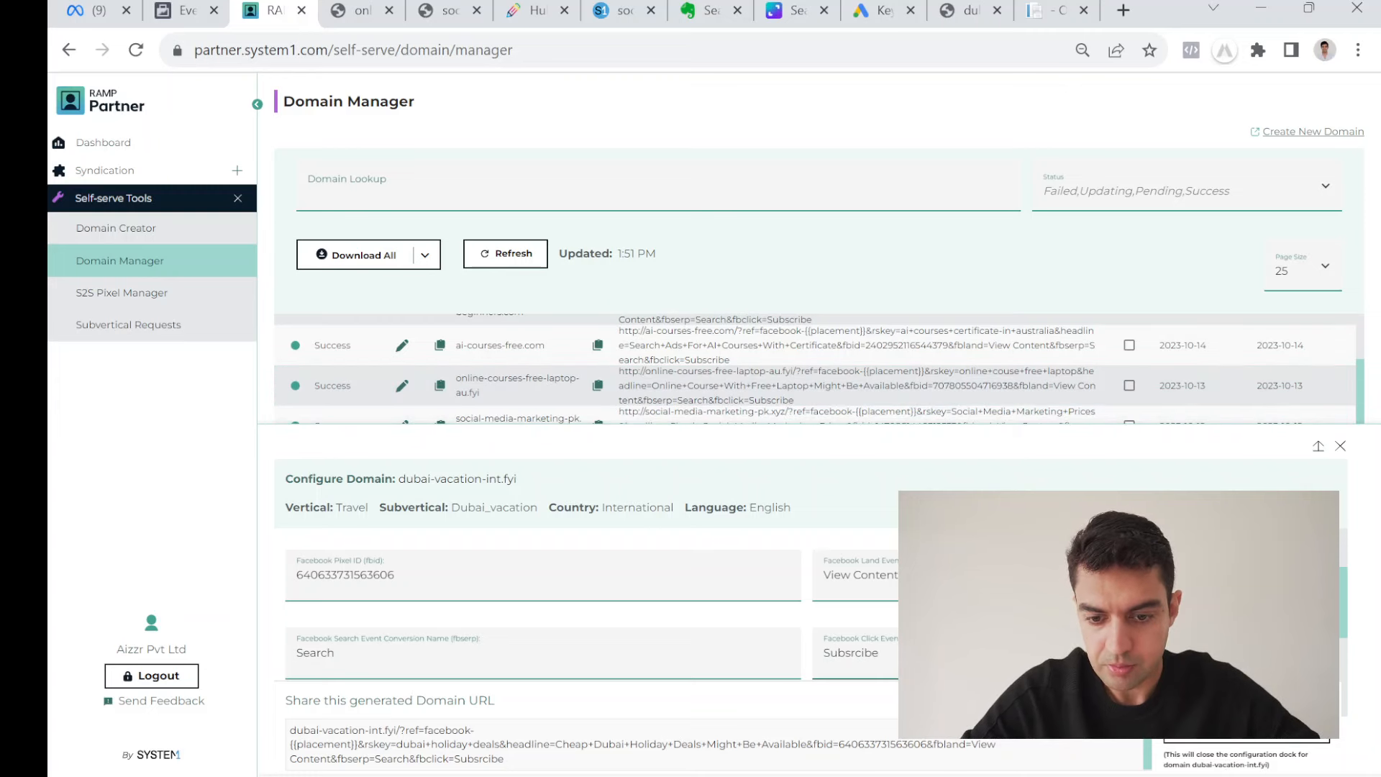
Save the configuration of dubai-vacation-int.fyi and reload the Domain Manager.
scroll(575, 611, "up", 3)
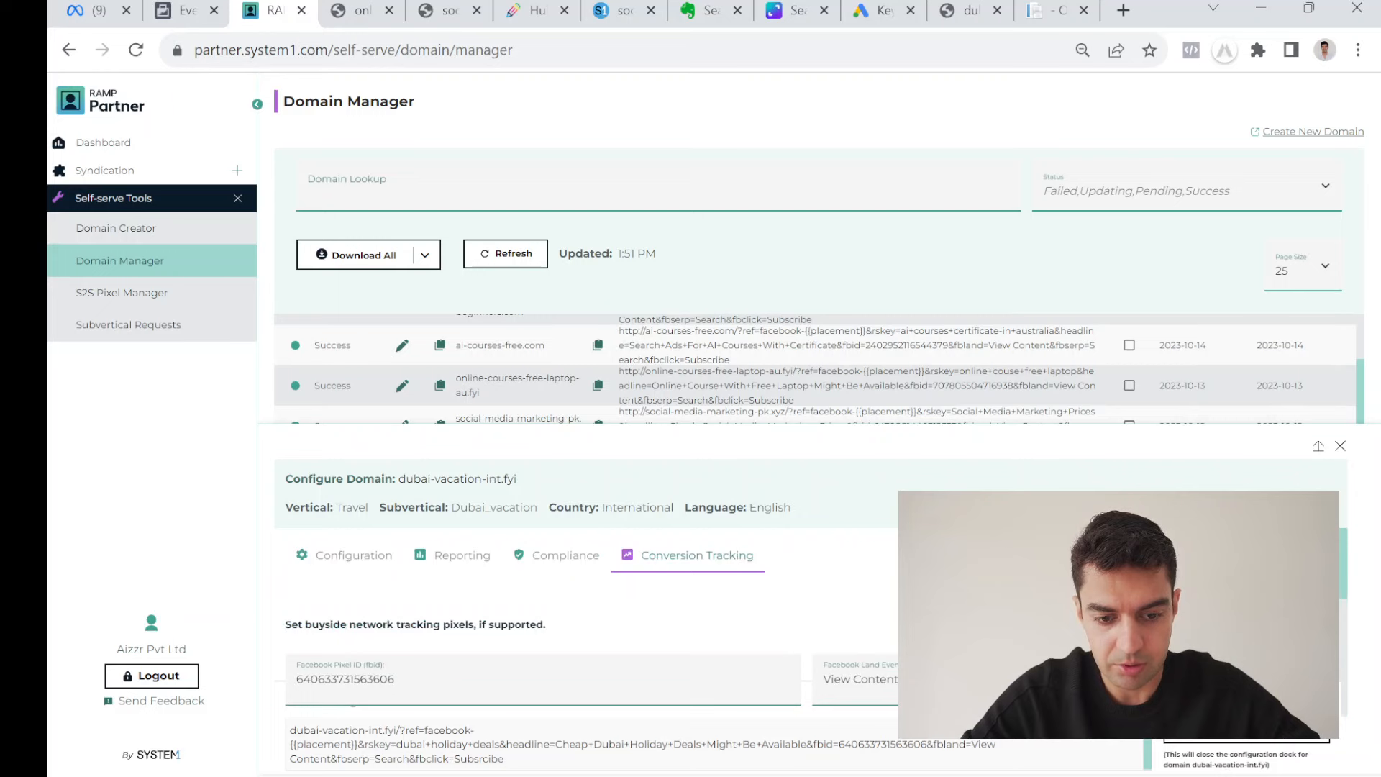
left_click(1255, 748)
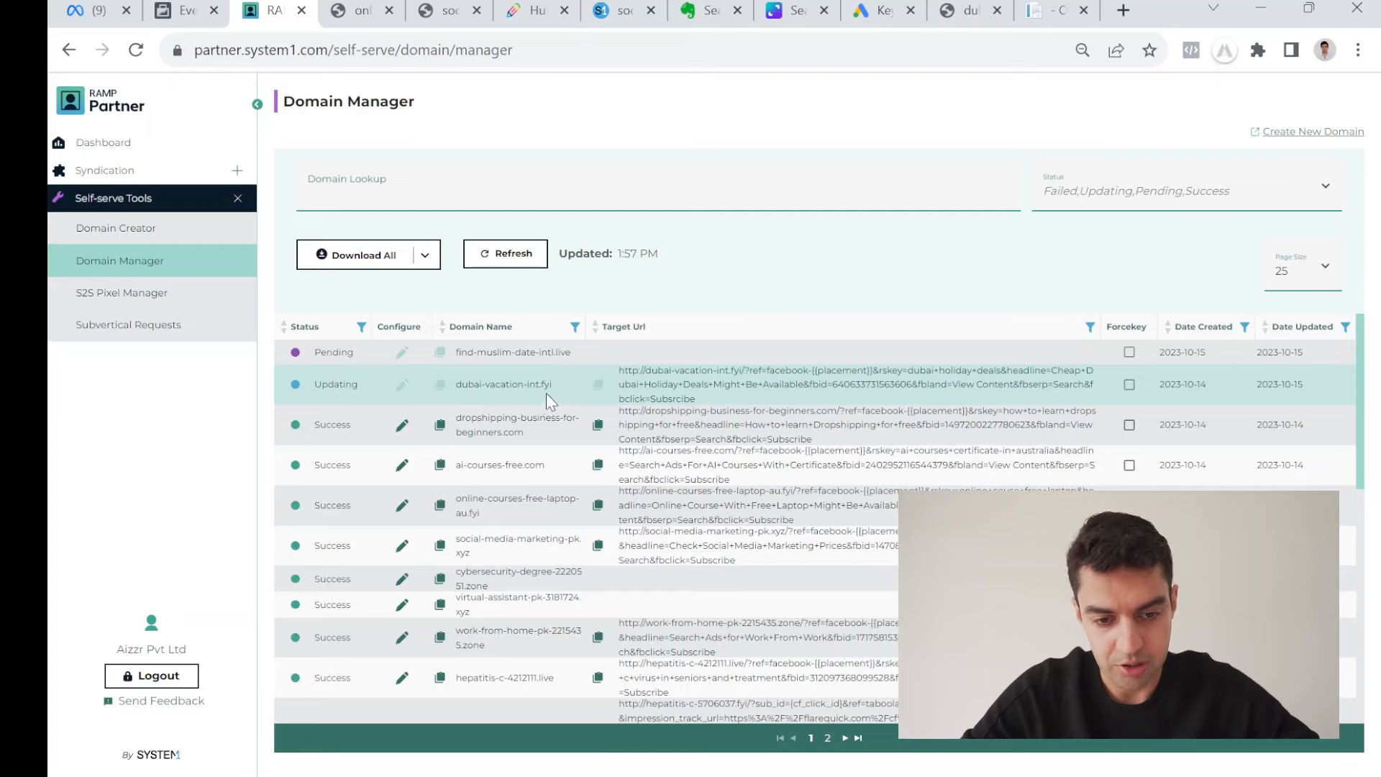
left_click(134, 52)
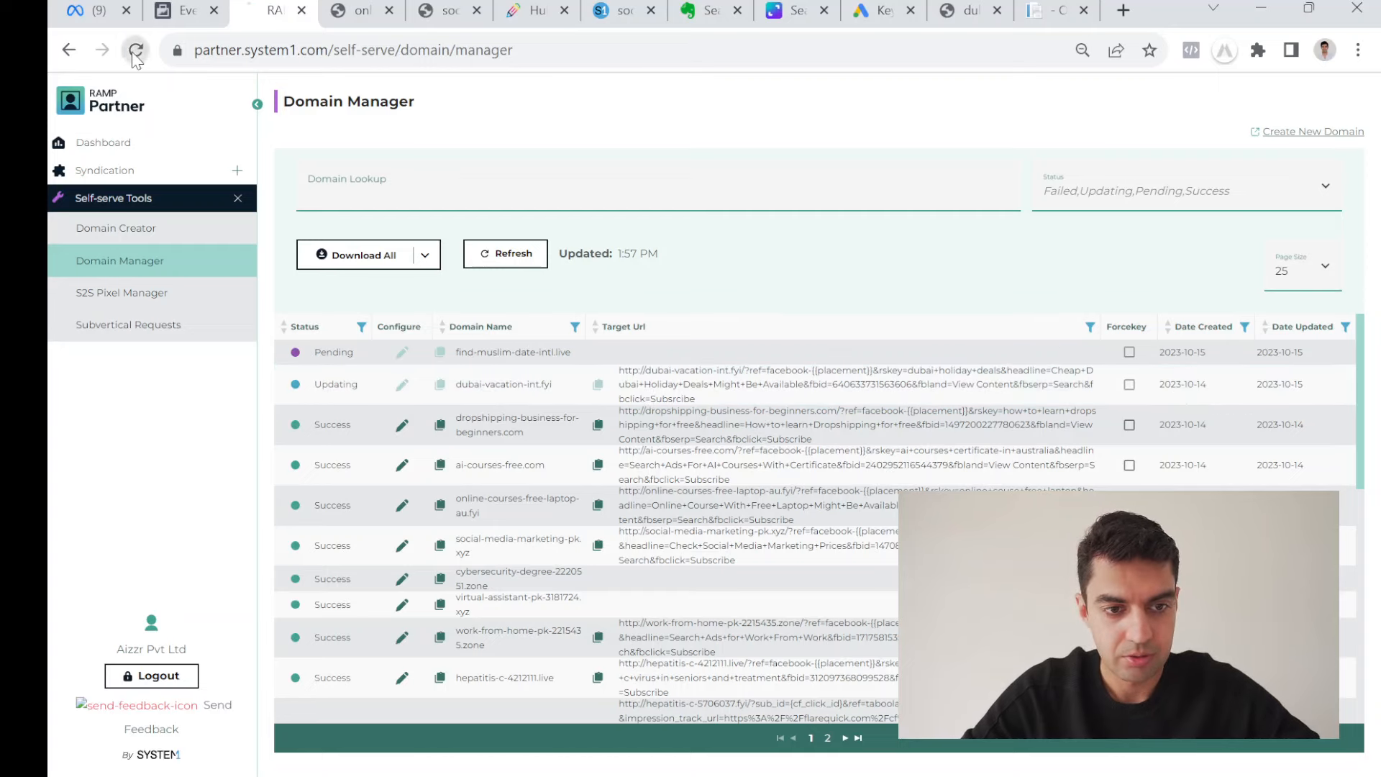
Close the online courses and social media search pages and return to RAMP's Domain Manager.
left_click(356, 10)
left_click(389, 10)
left_click(389, 10)
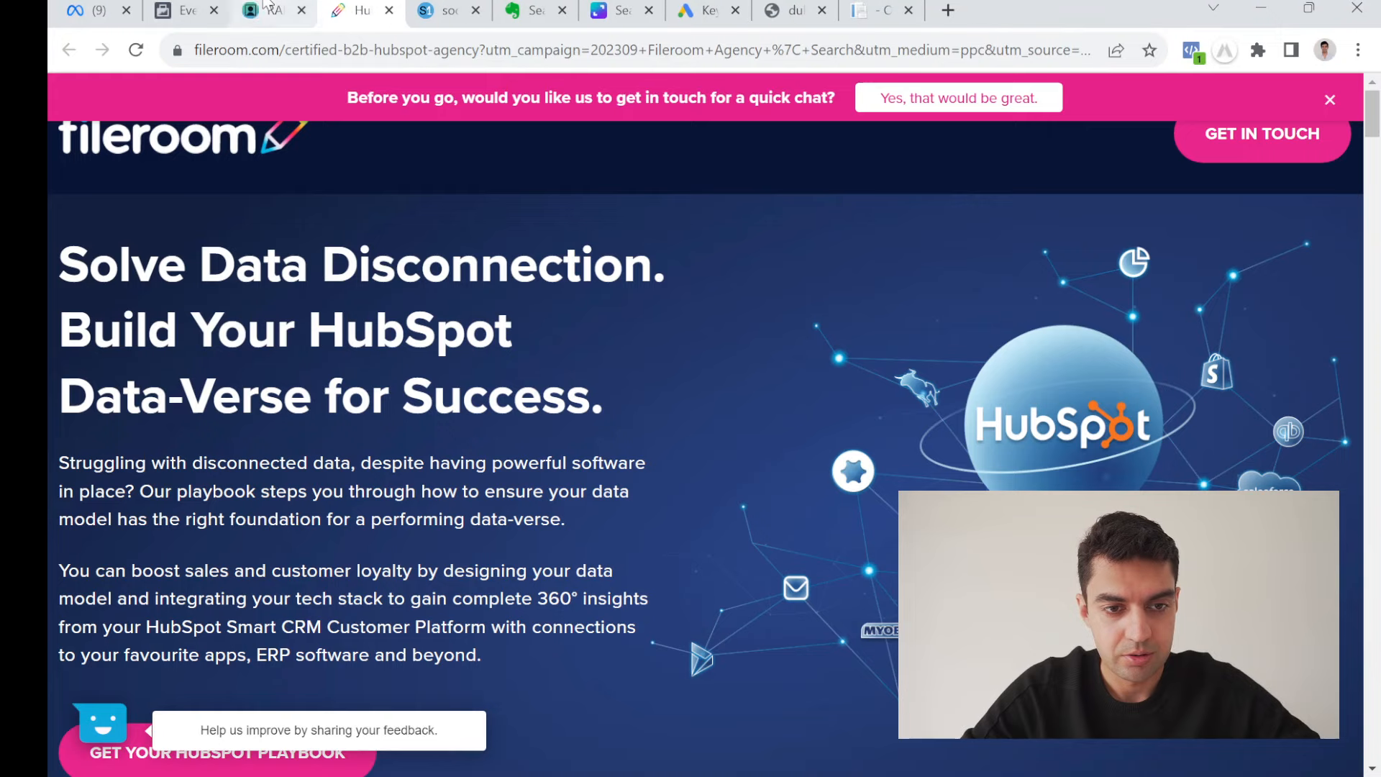
left_click(267, 7)
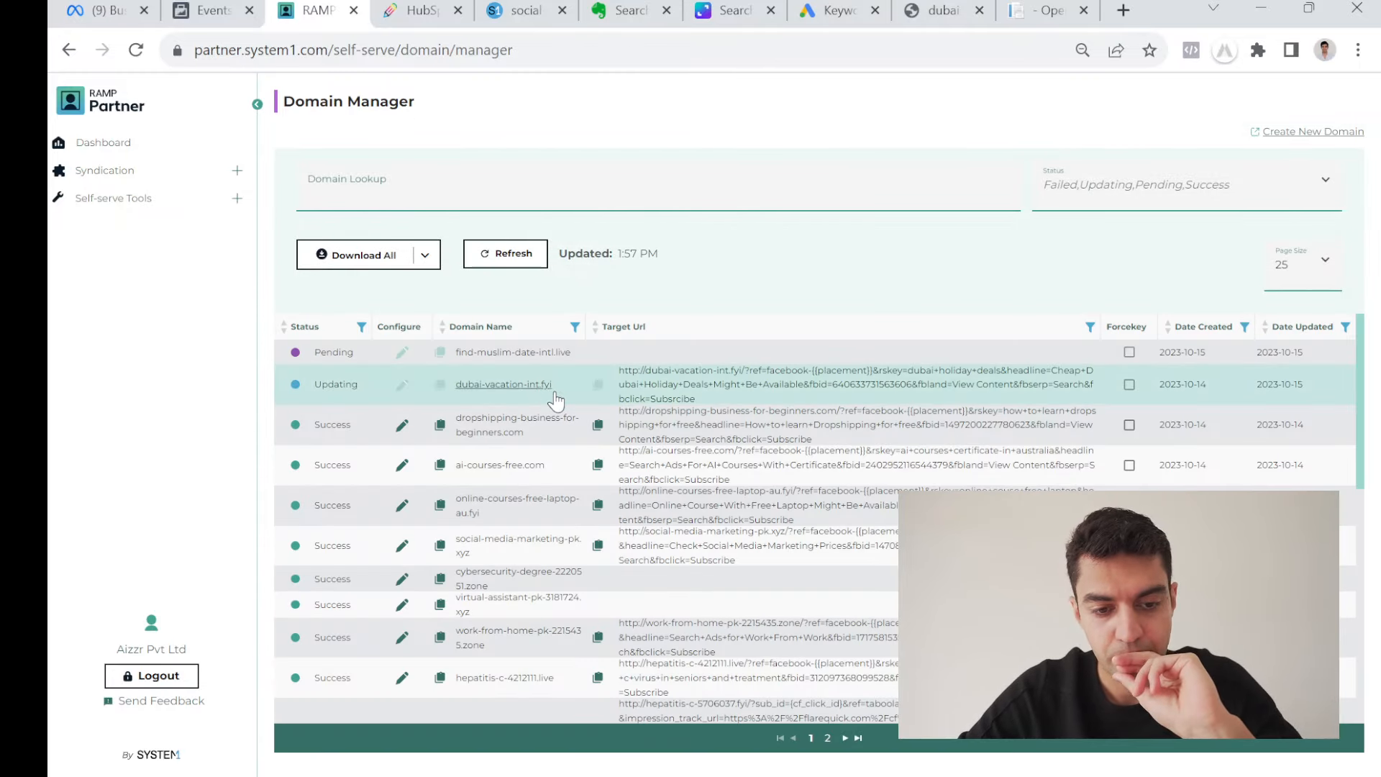
Open the target URL of dubai-vacation-int.fyi and view the ads for the related search "Cheap Dubai Tour Packages".
left_click(688, 393)
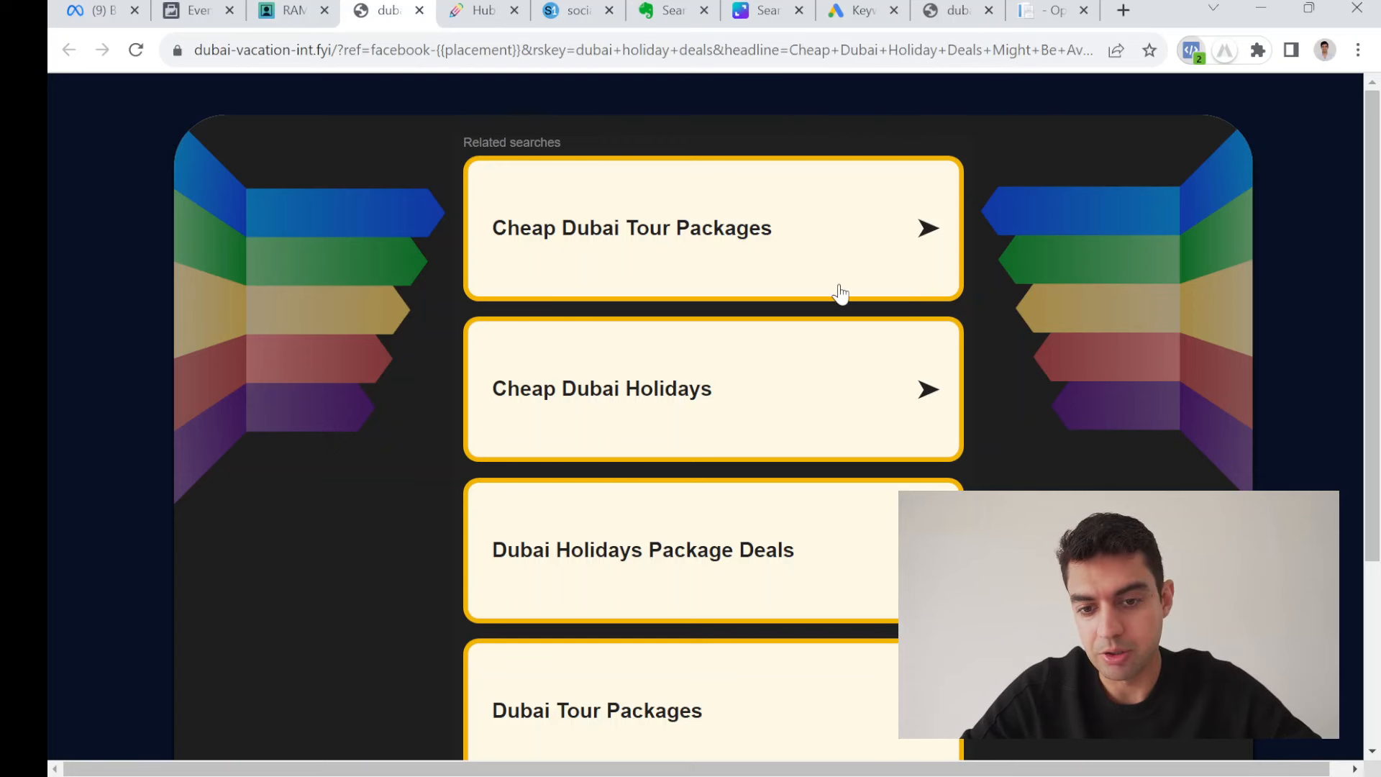
left_click(651, 235)
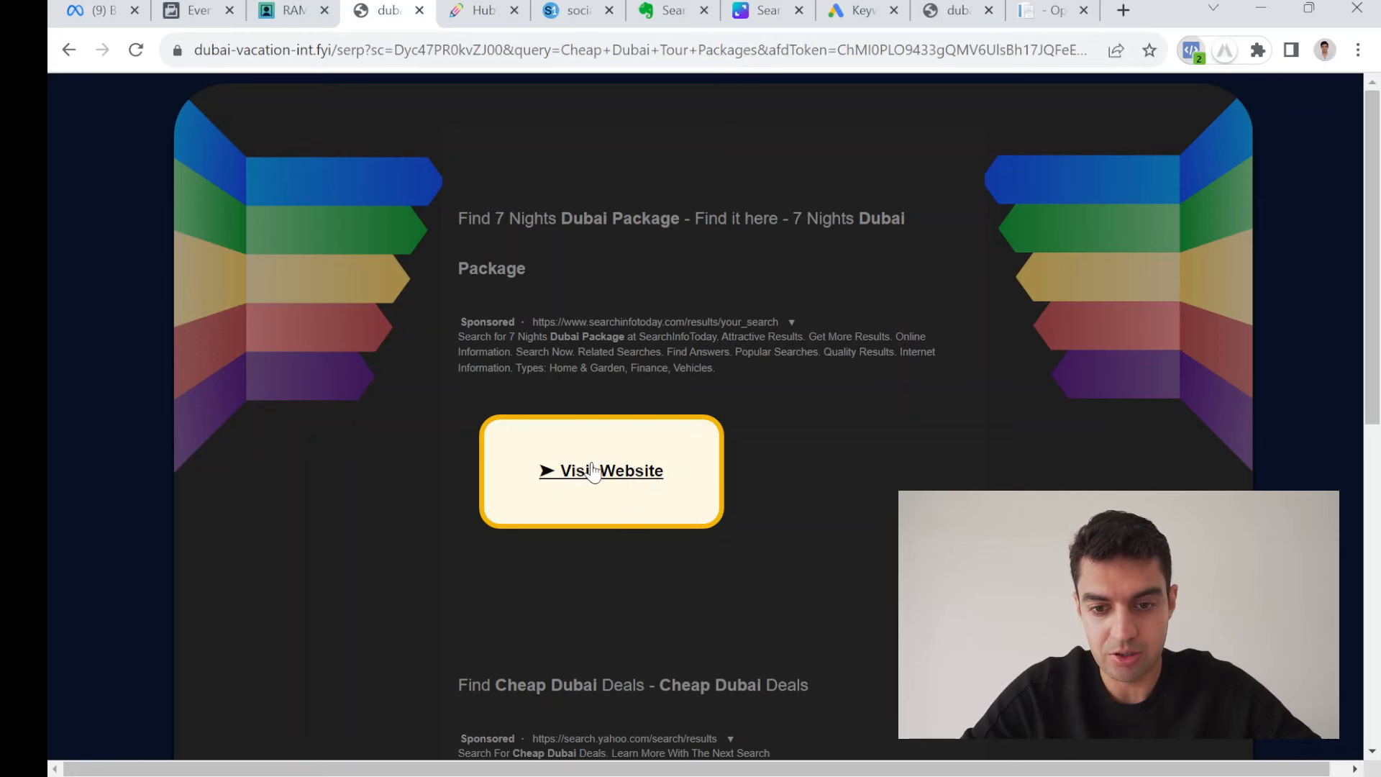
Open the sponsored 7 Nights Dubai Package ad's website, examine its search results, and close that page.
left_click(612, 481)
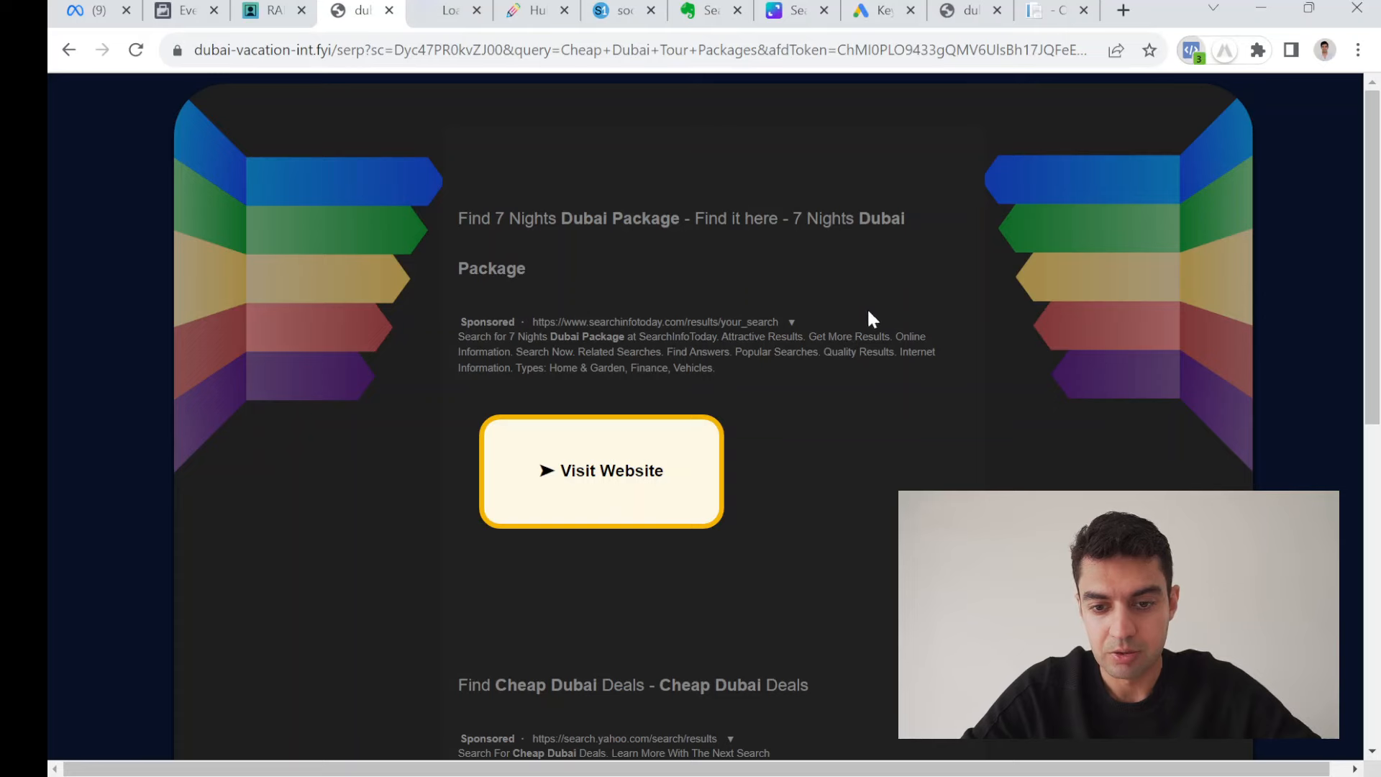
left_click(450, 11)
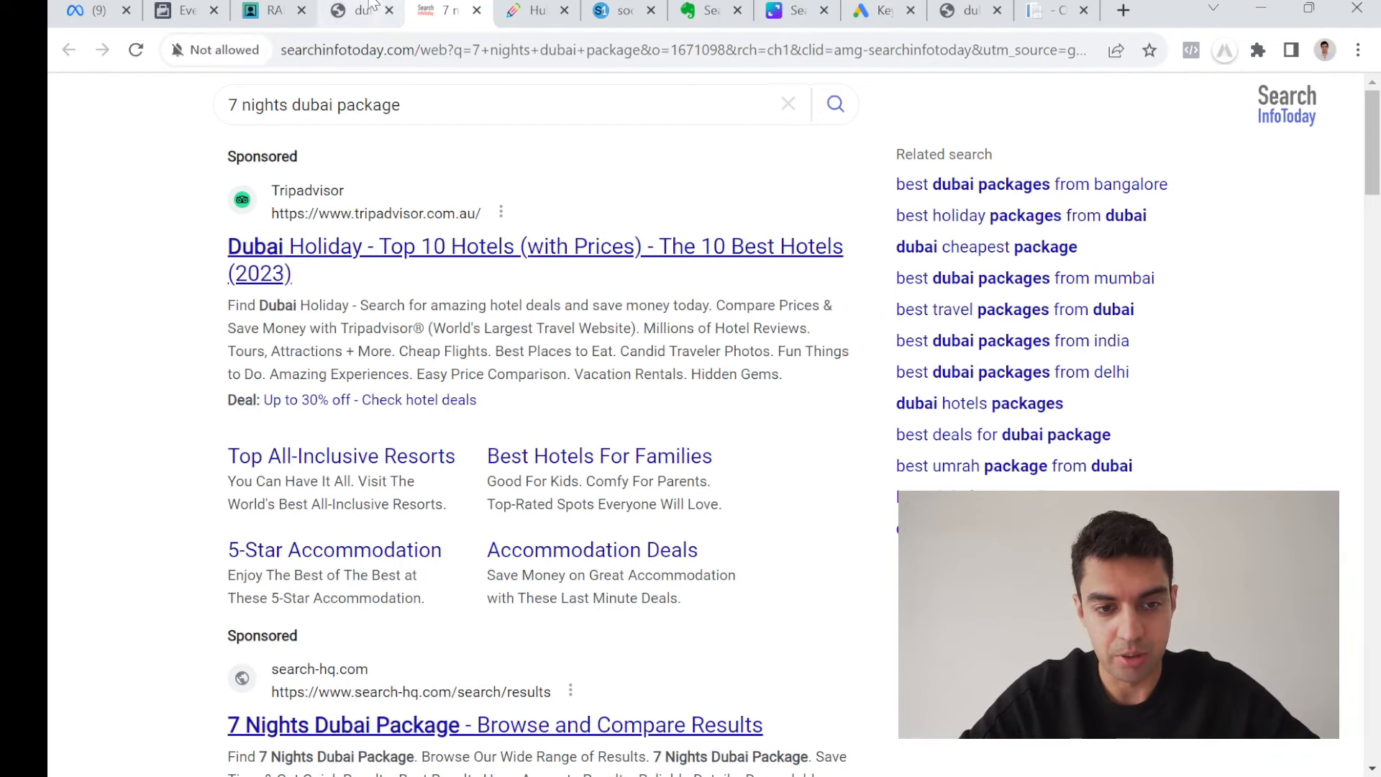
key("ctrl+shift+Tab")
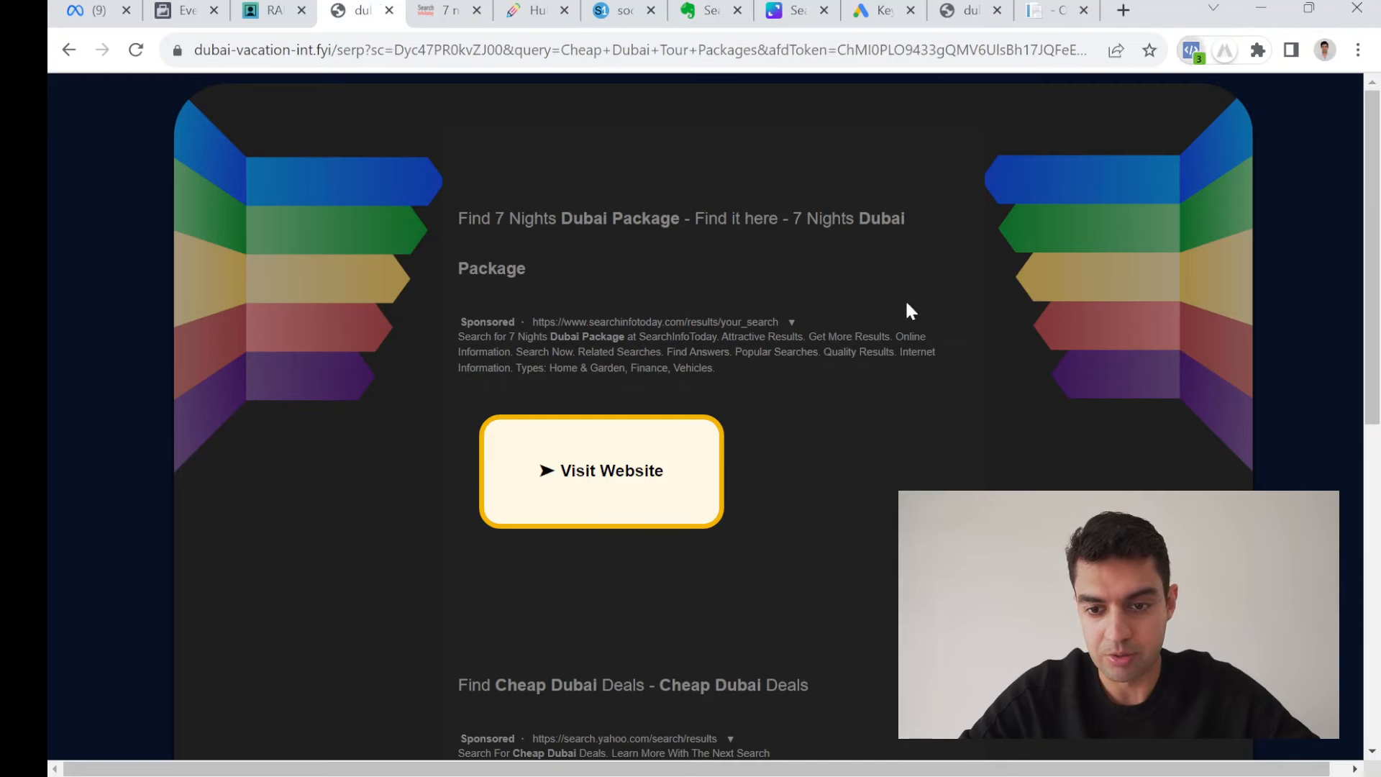
key("ctrl+Tab")
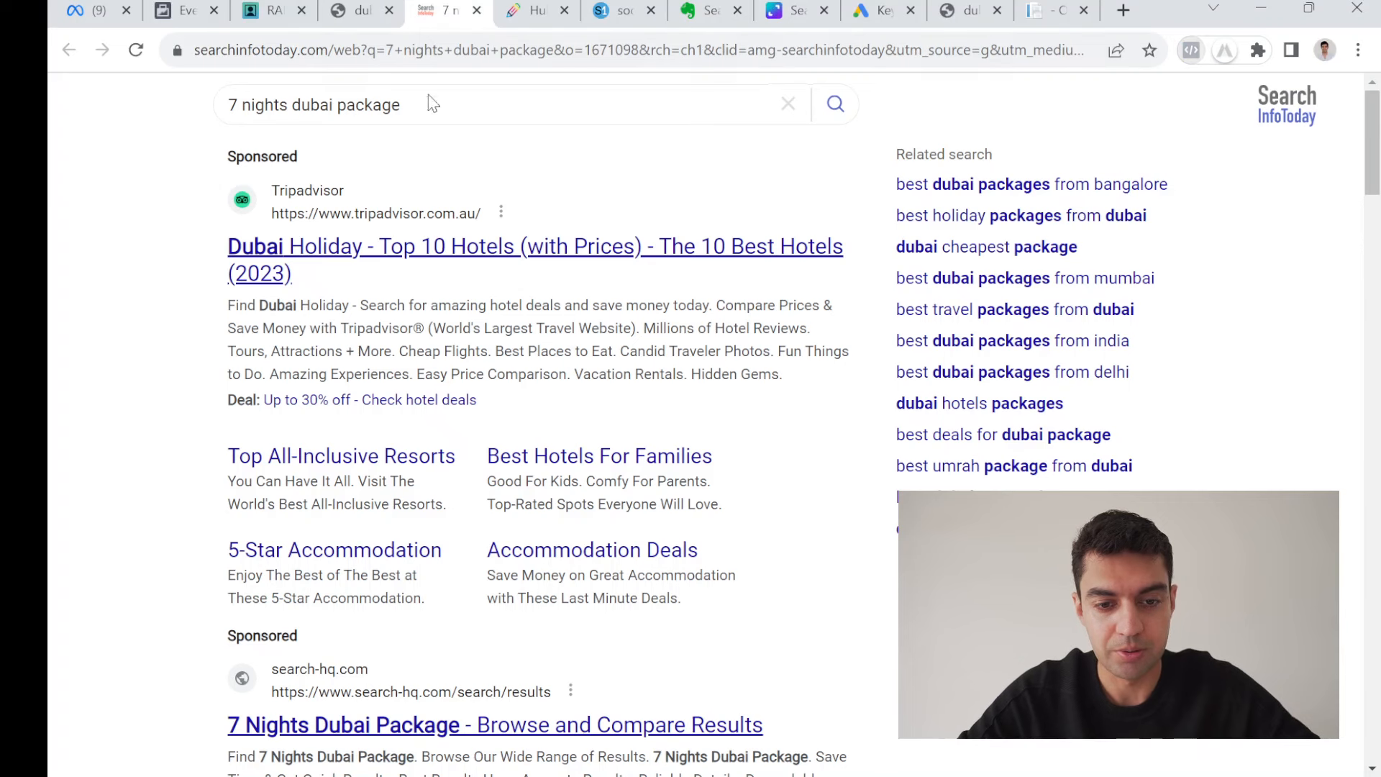
scroll(634, 218, "down", 8)
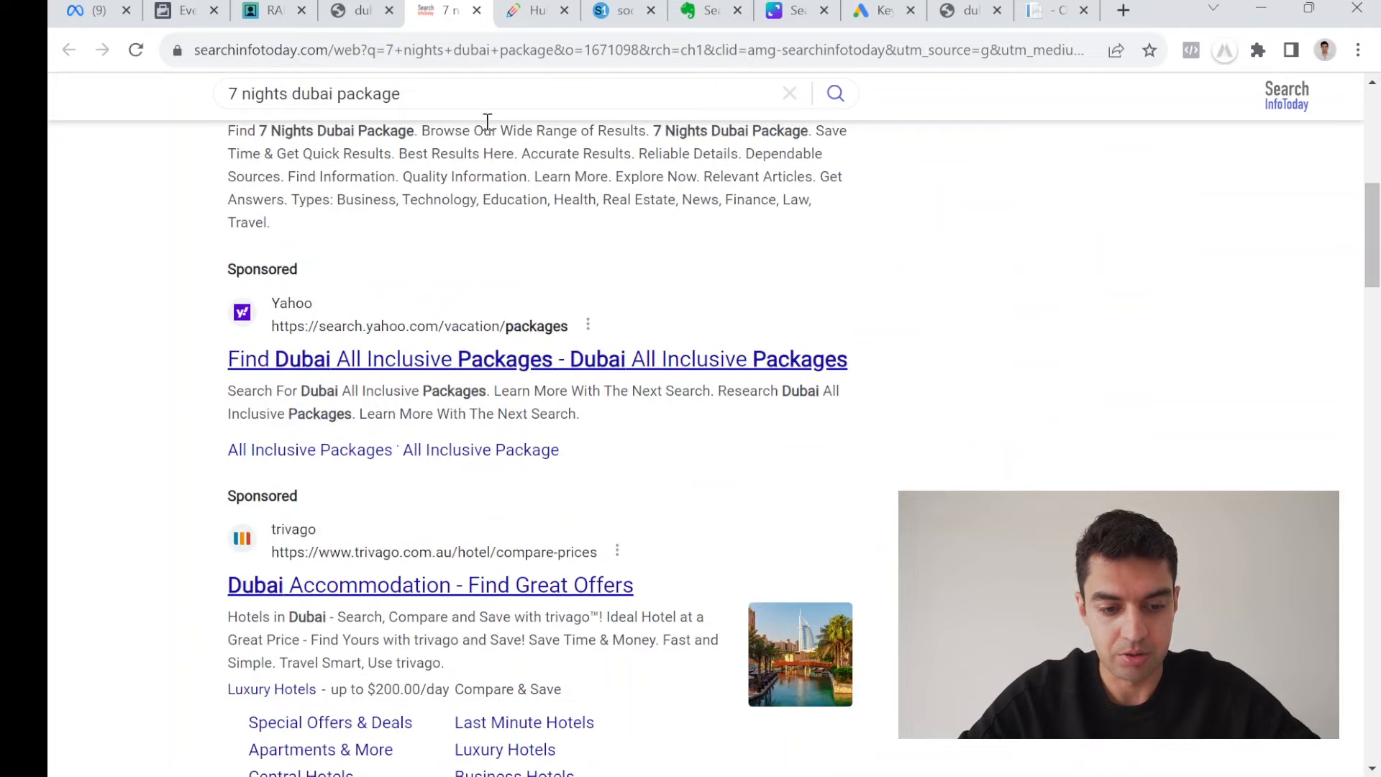
left_click(476, 10)
Switch to RAMP Partner, reload the Domain Manager, and open the Domain Performance Summary report.
left_click(277, 7)
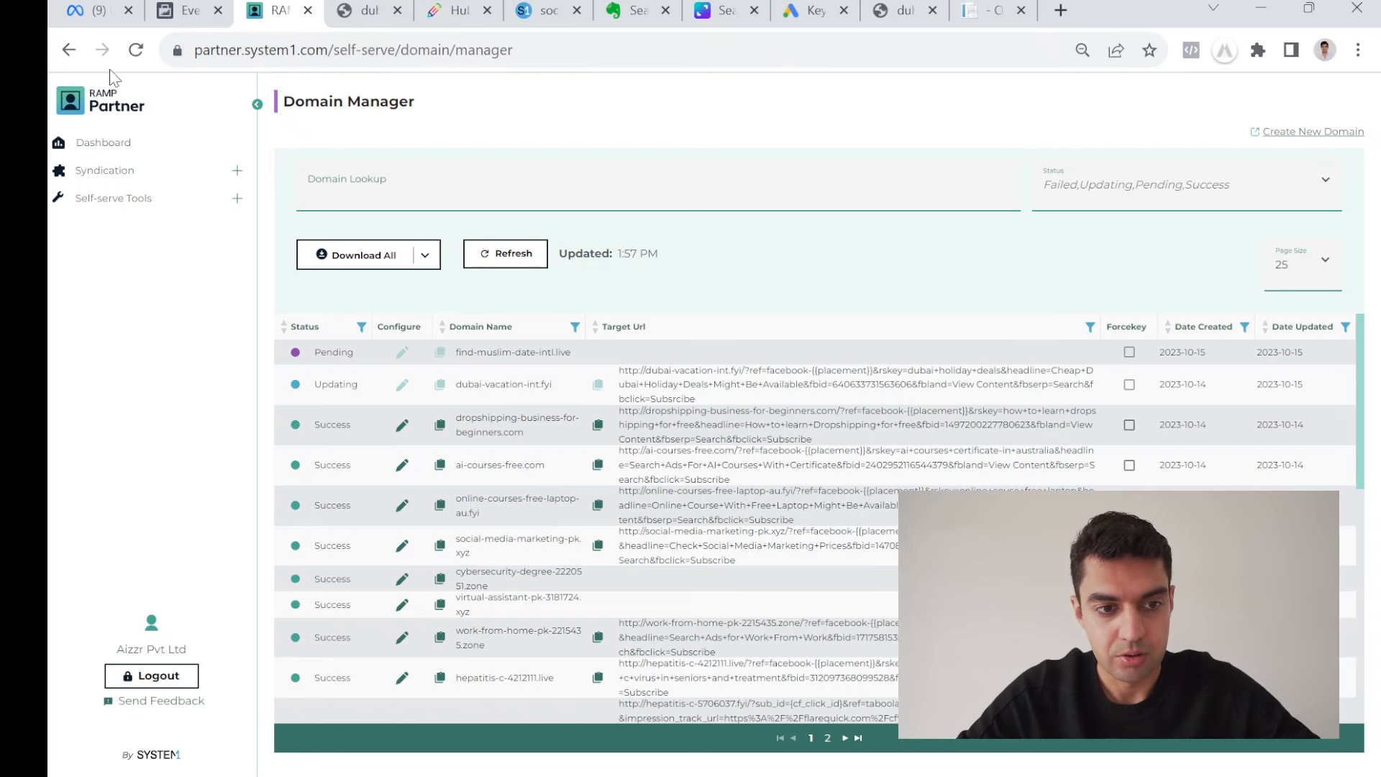
left_click(136, 55)
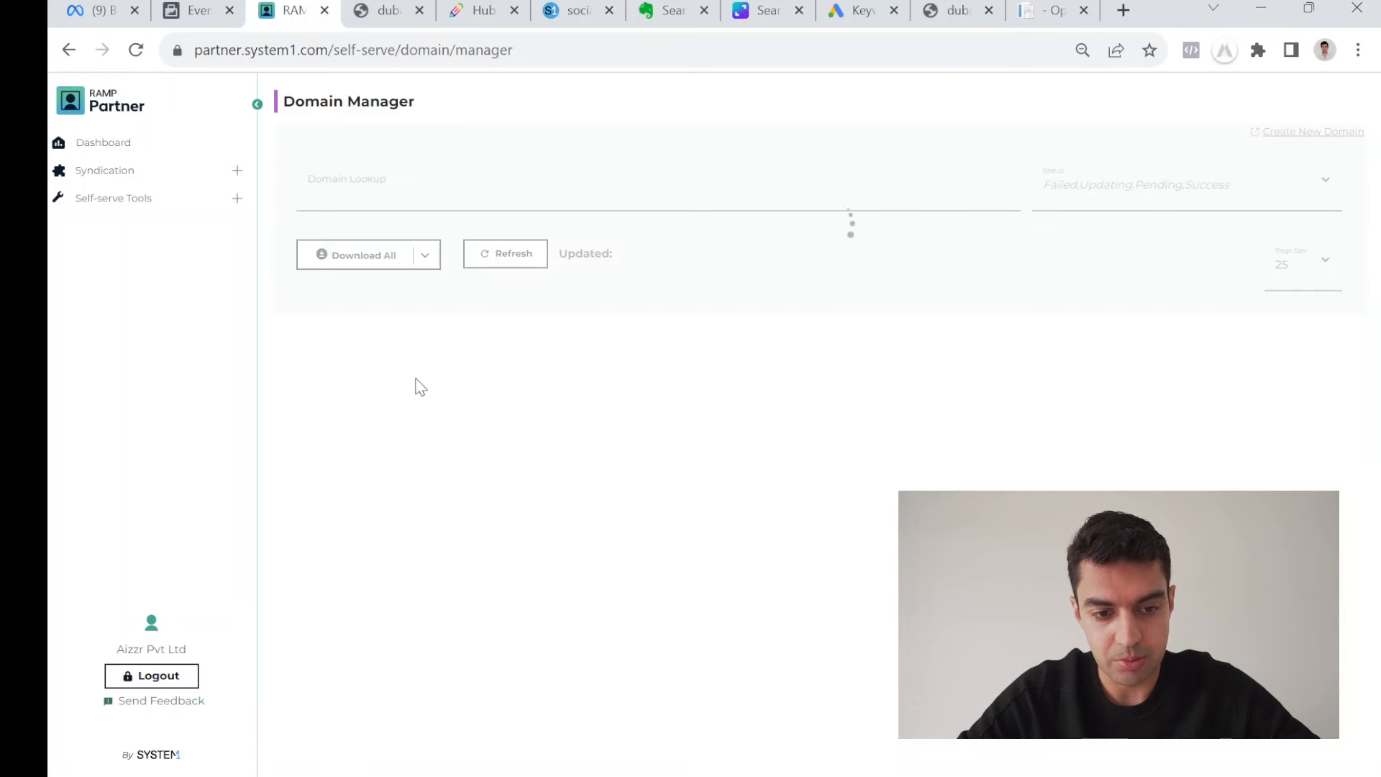
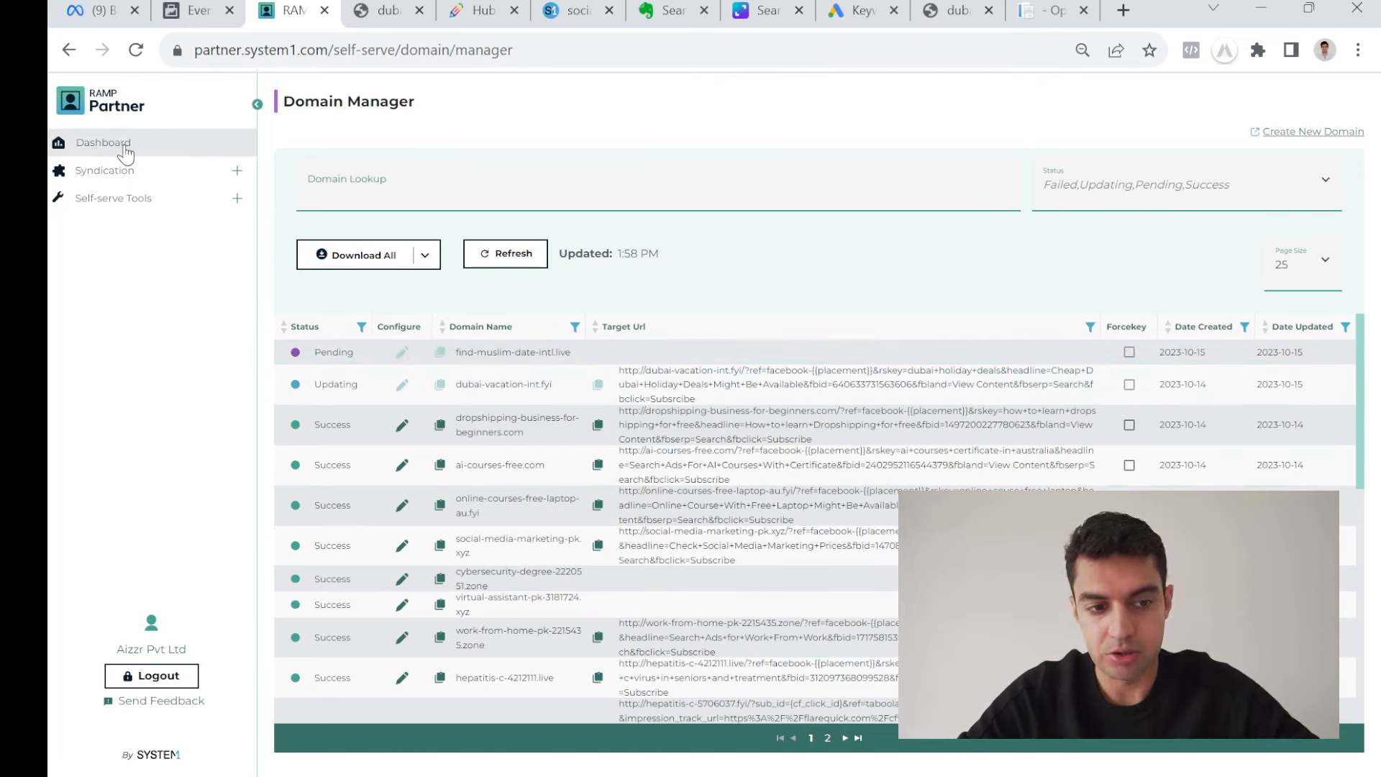
left_click(150, 151)
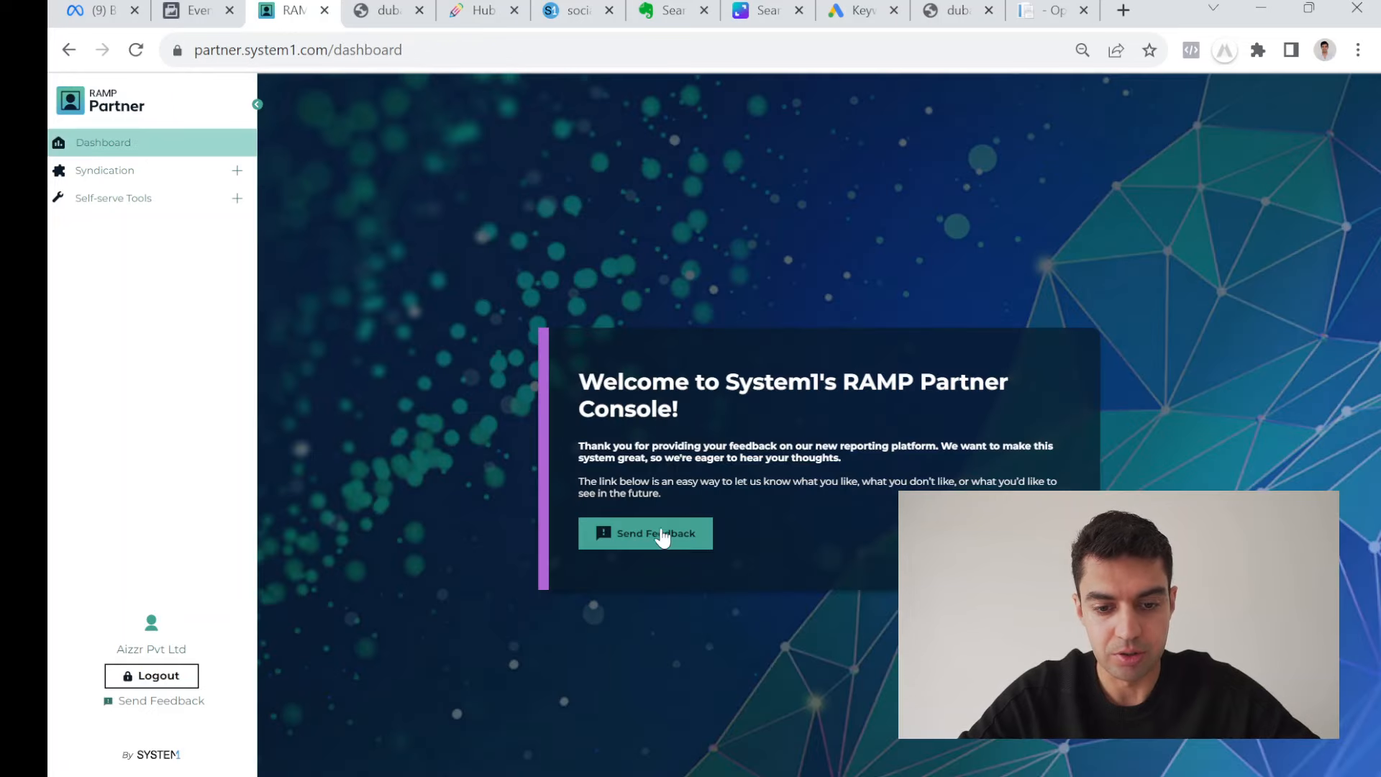
left_click(130, 171)
left_click(133, 233)
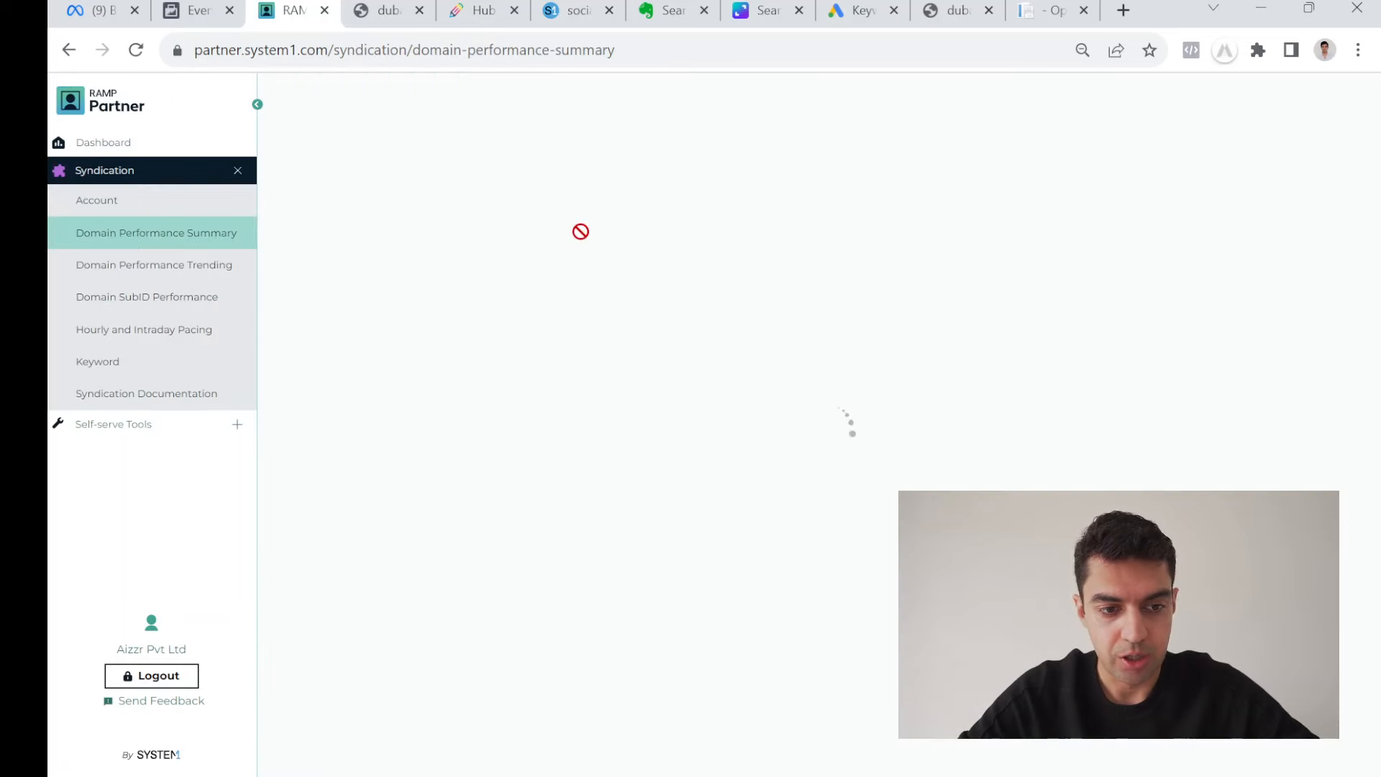
Check the OpenReports campaign table and examine the top domains by revenue in RAMP Partner's Domain Performance Summary.
left_click(1041, 10)
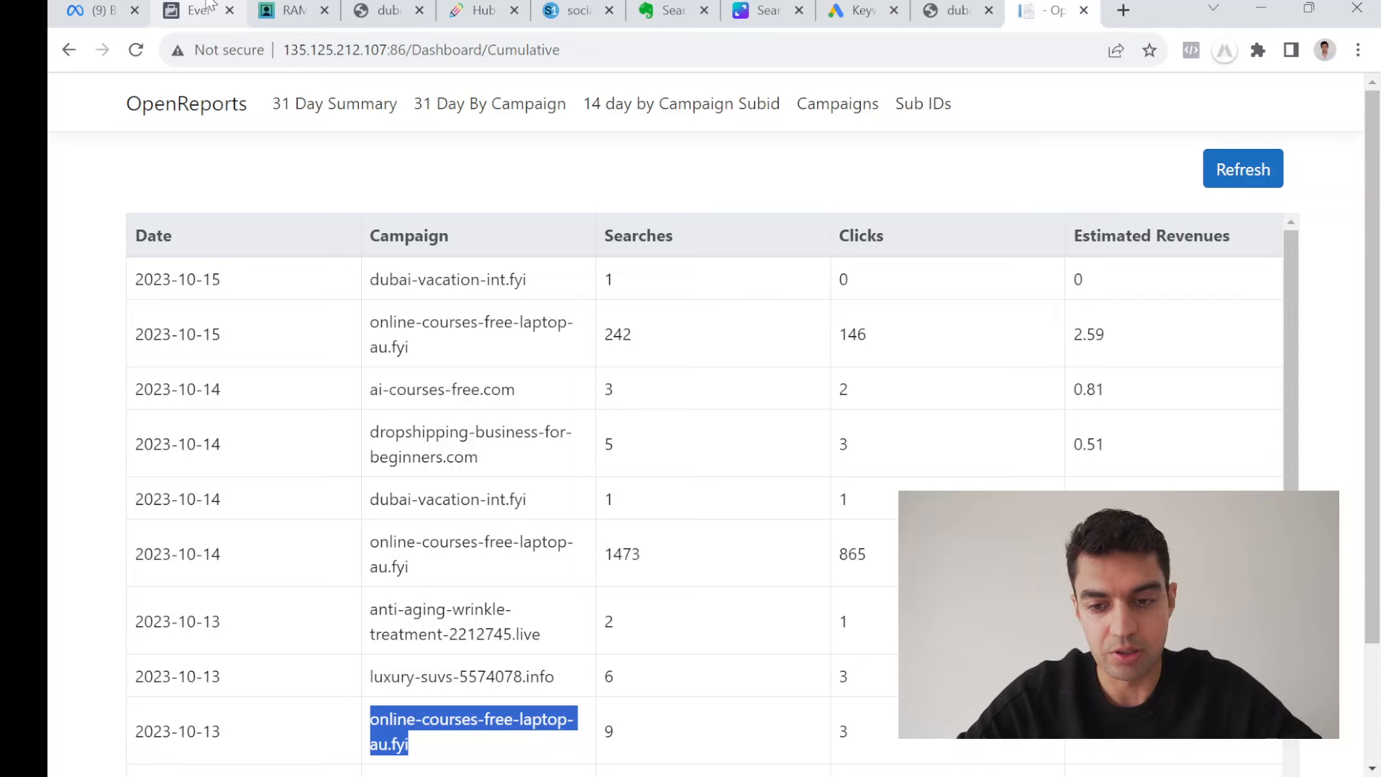
left_click(210, 5)
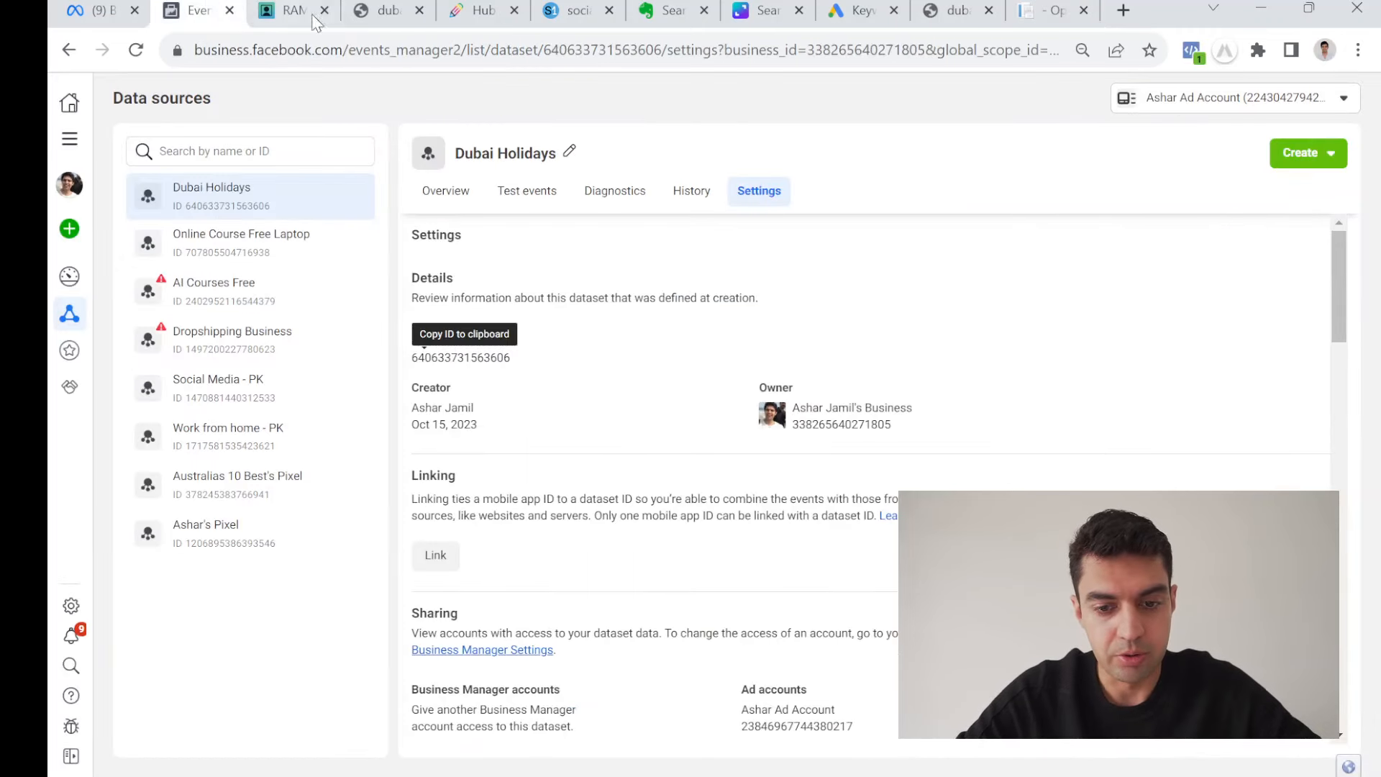
left_click(110, 9)
left_click(957, 7)
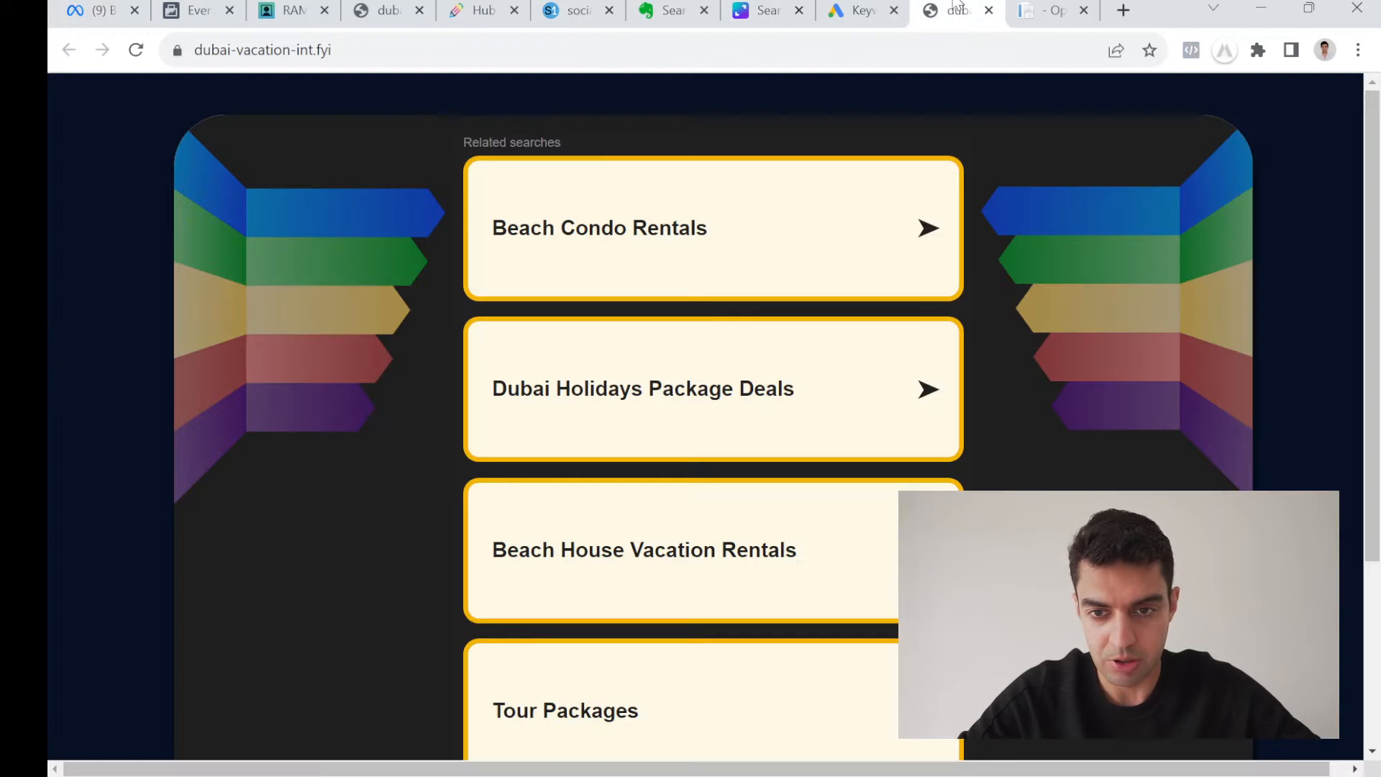
left_click(288, 10)
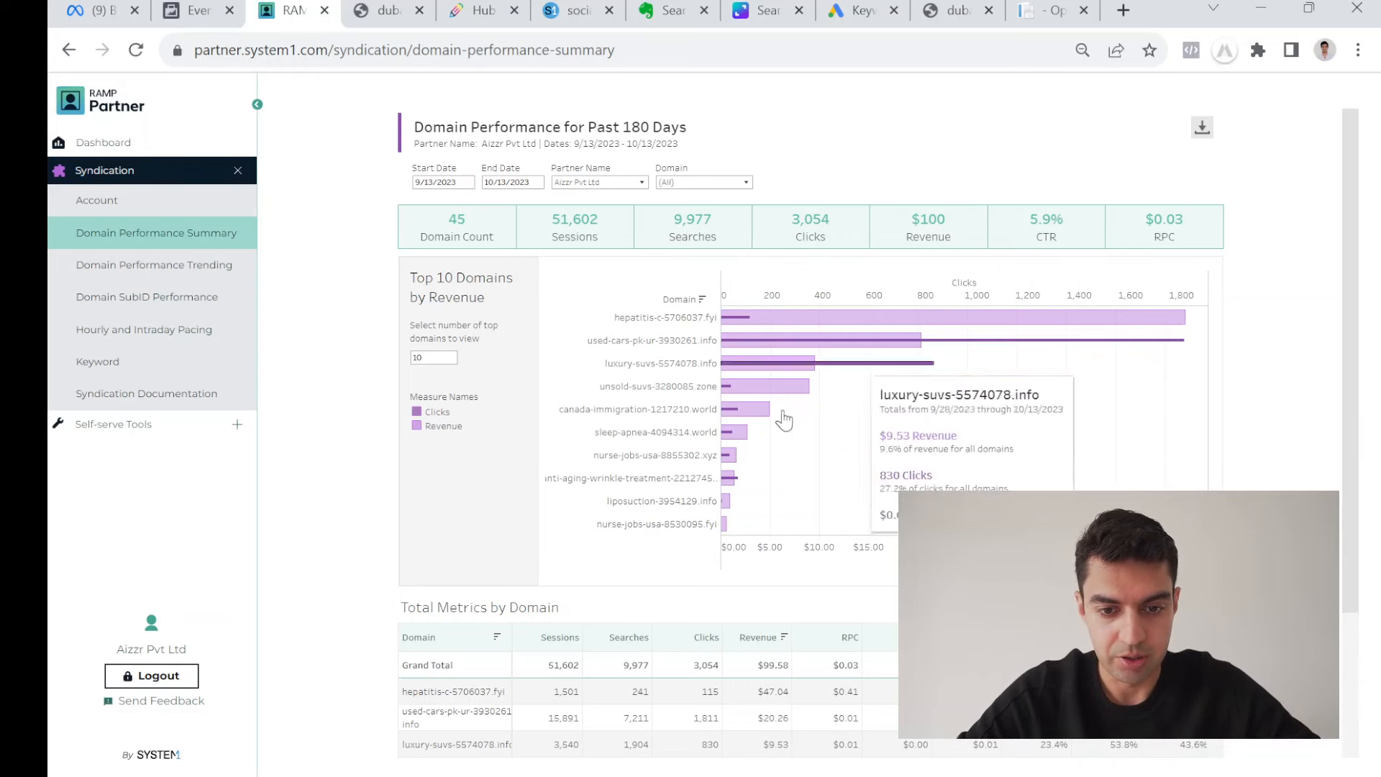
mouse_move(746, 416)
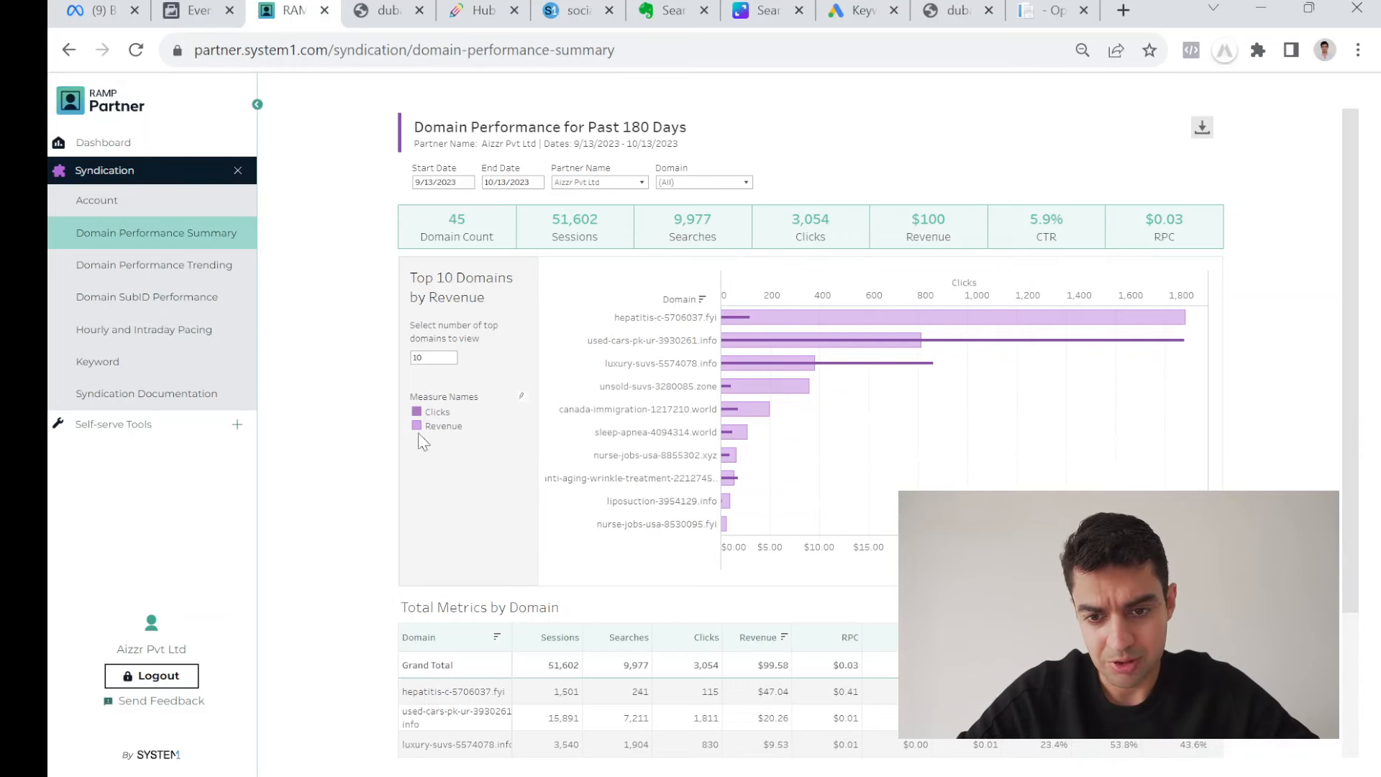
Review the domain statuses in the Domain Manager and return to the OpenReports campaign table.
left_click(122, 430)
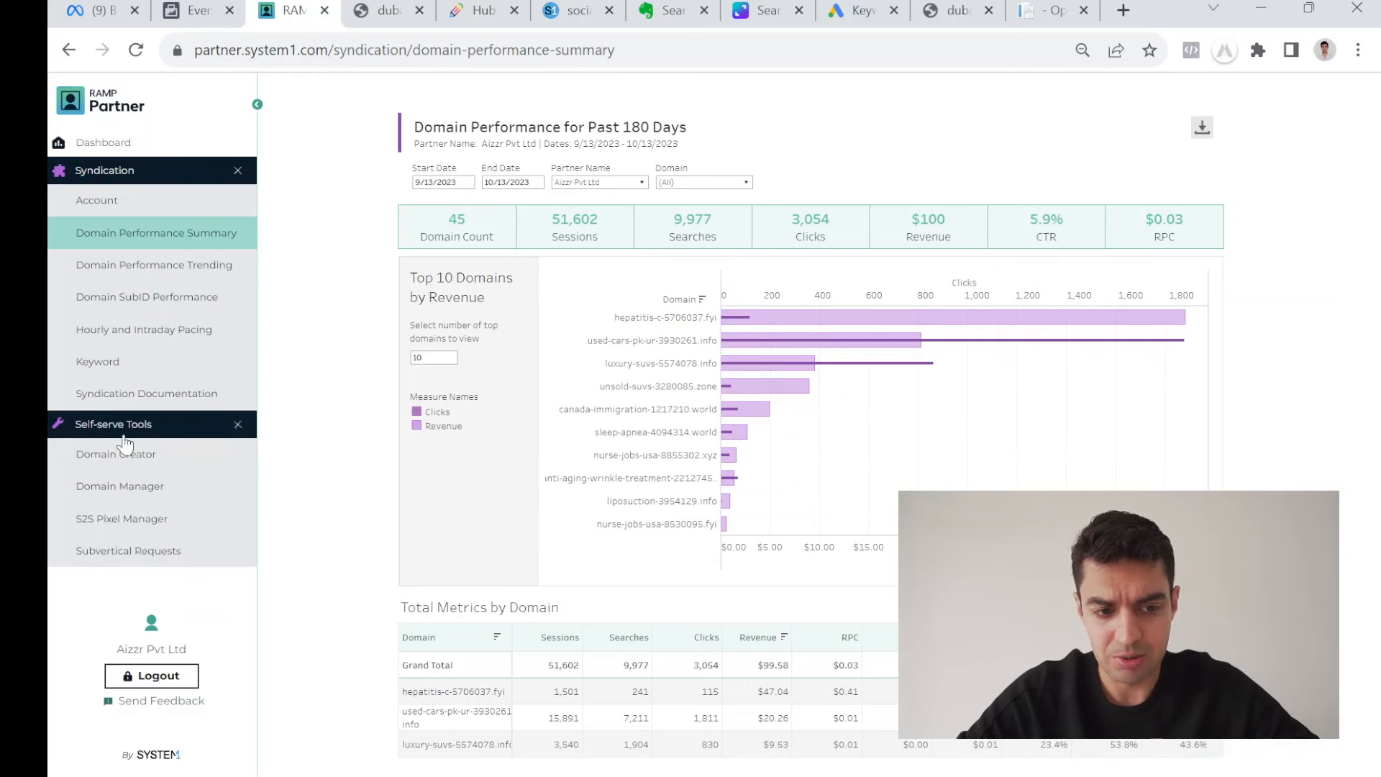
left_click(144, 488)
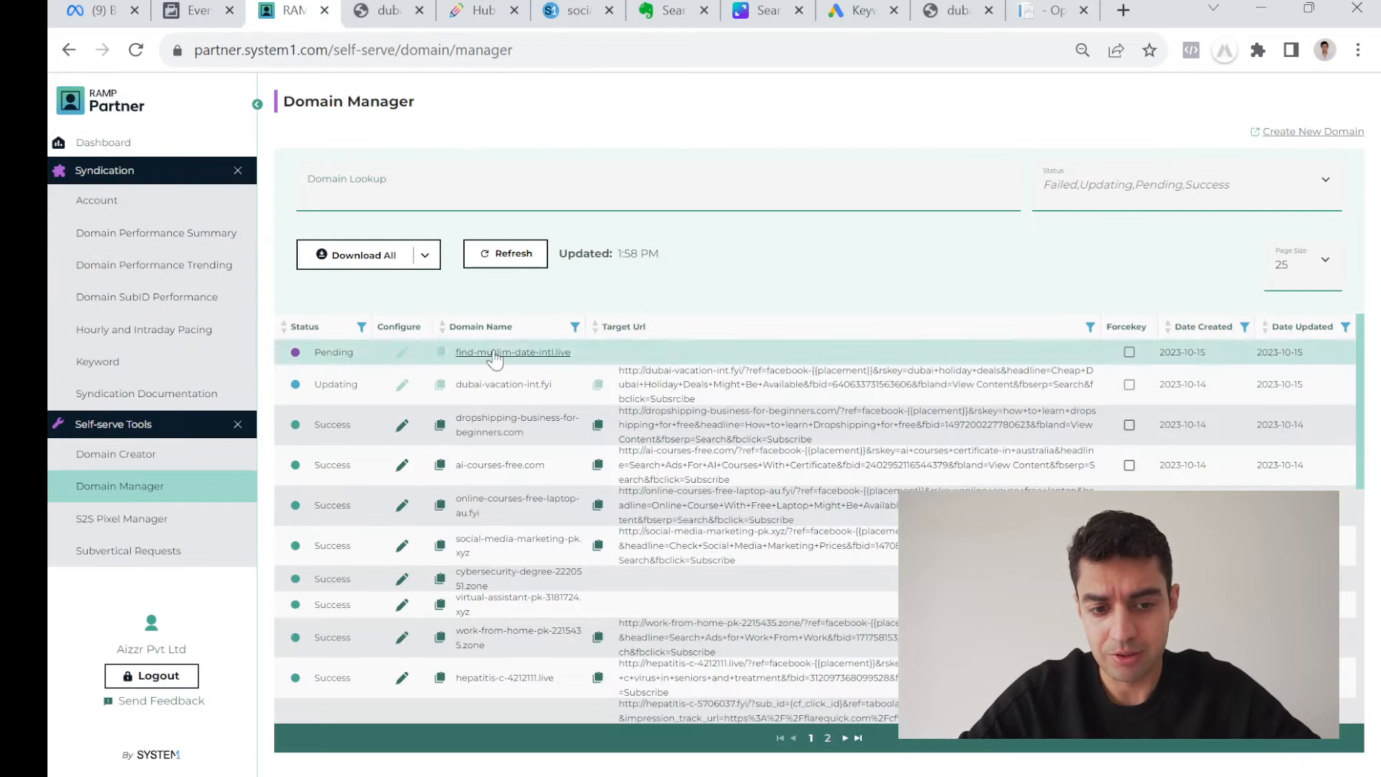
left_click(1049, 9)
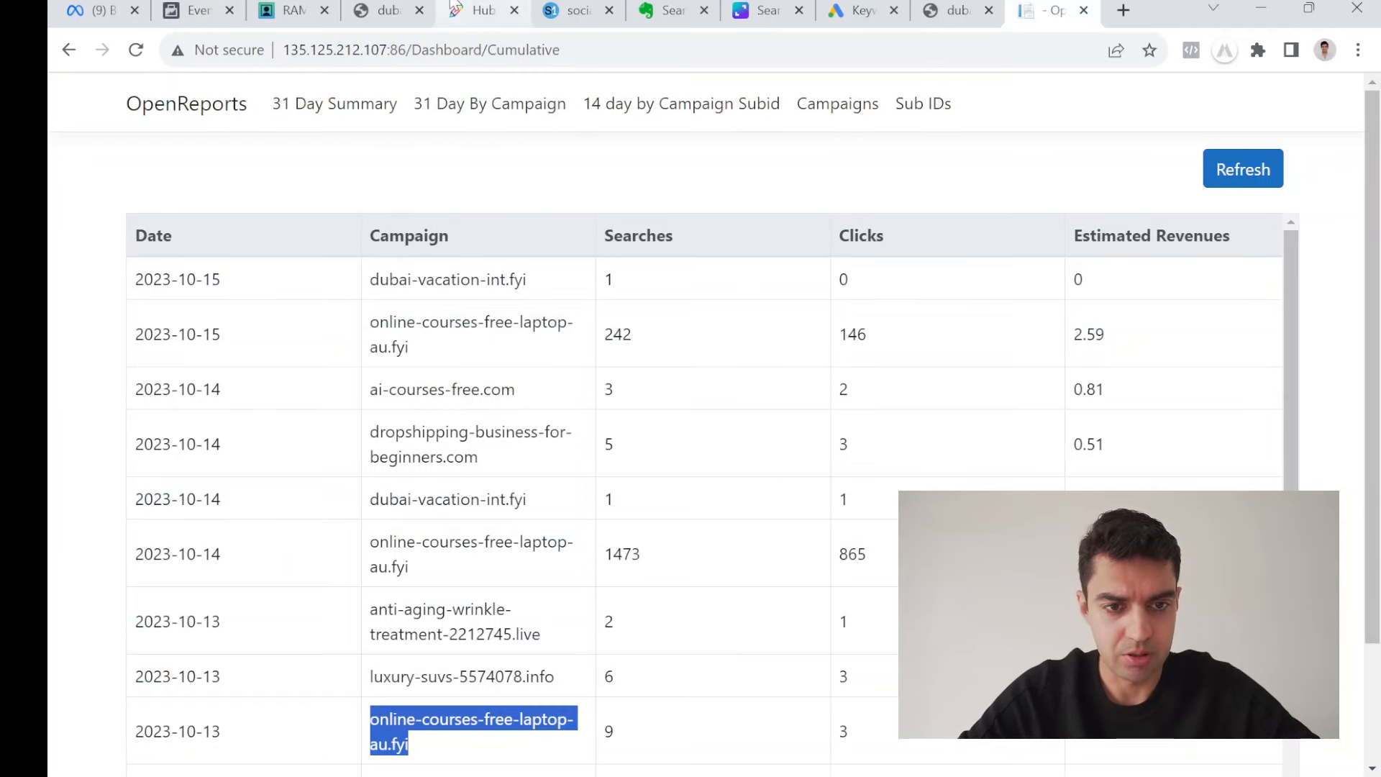
Switch to Meta Events Manager and examine the Dubai Holidays dataset settings, including the Conversions API section.
left_click(215, 9)
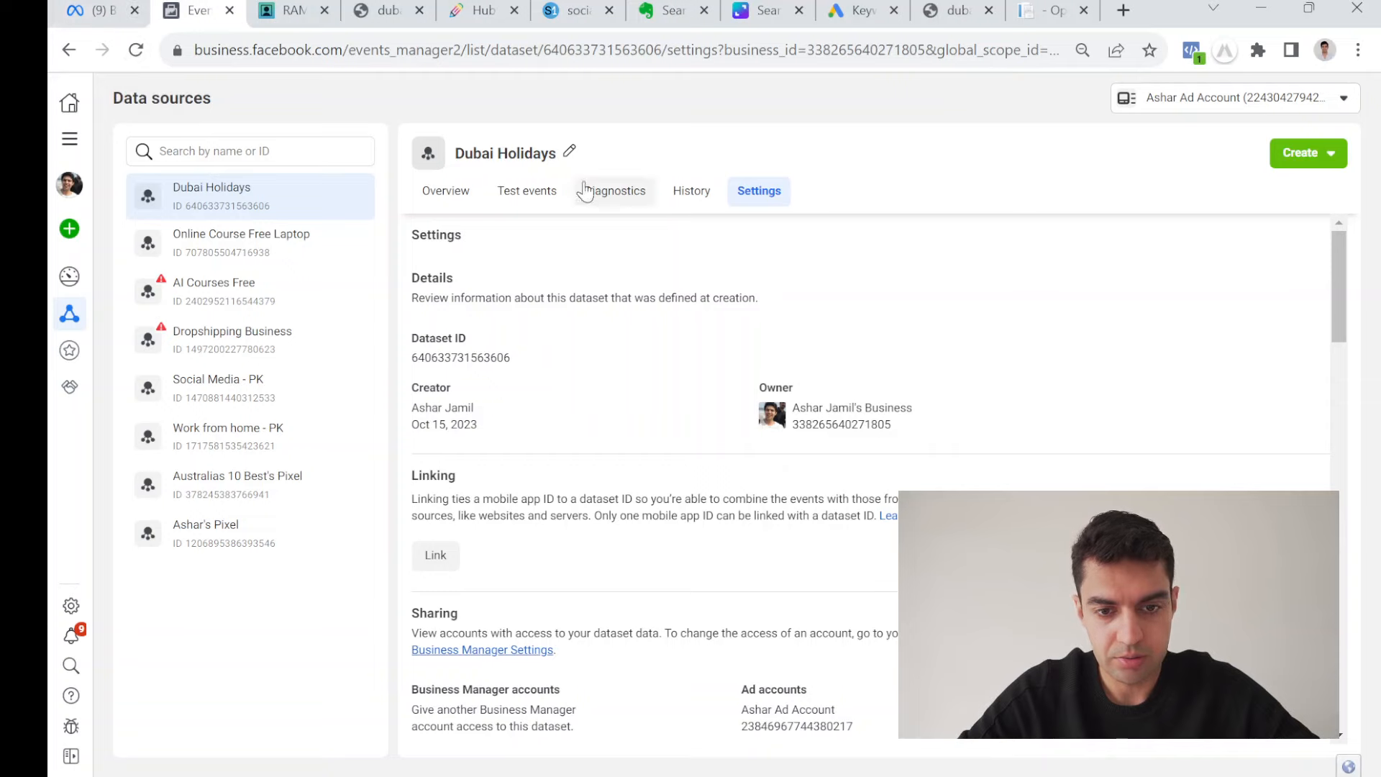
scroll(629, 392, "down", 7)
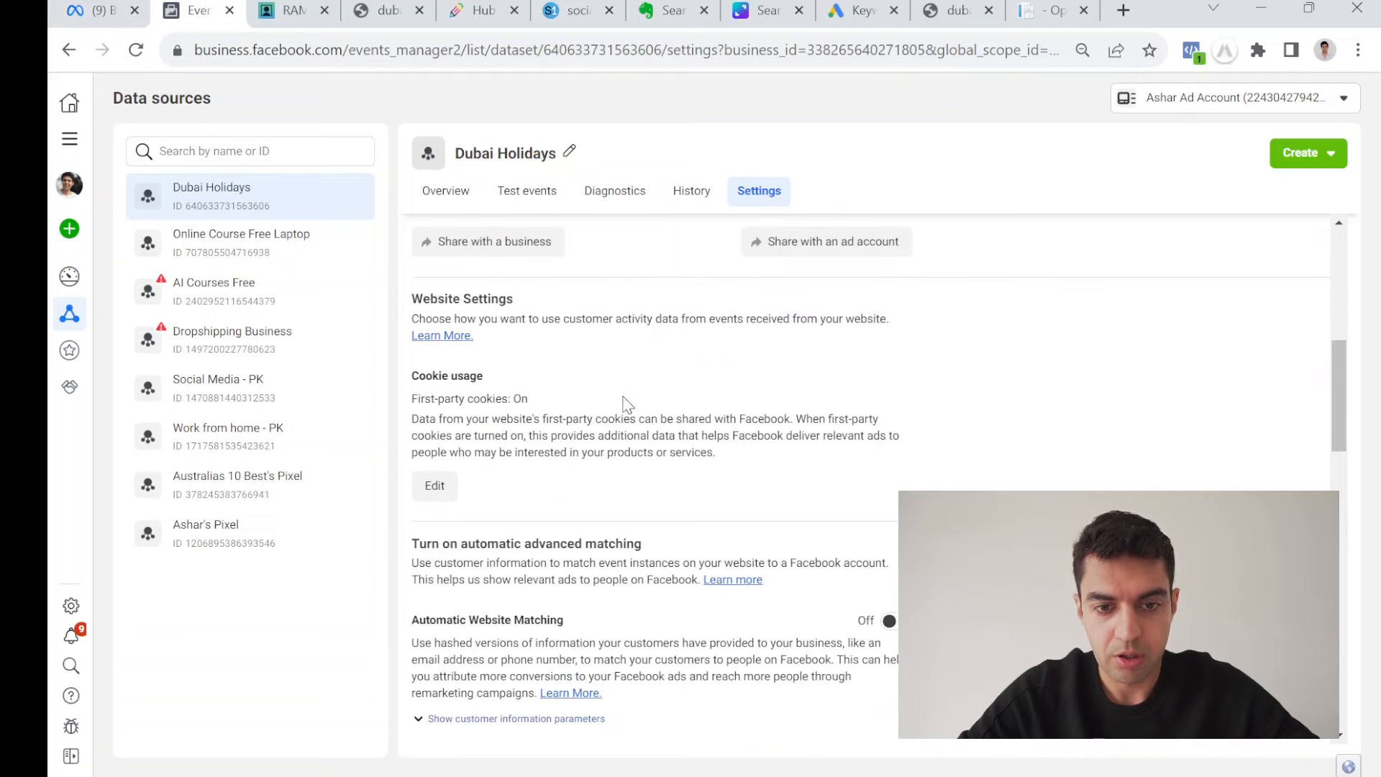
scroll(572, 425, "down", 15)
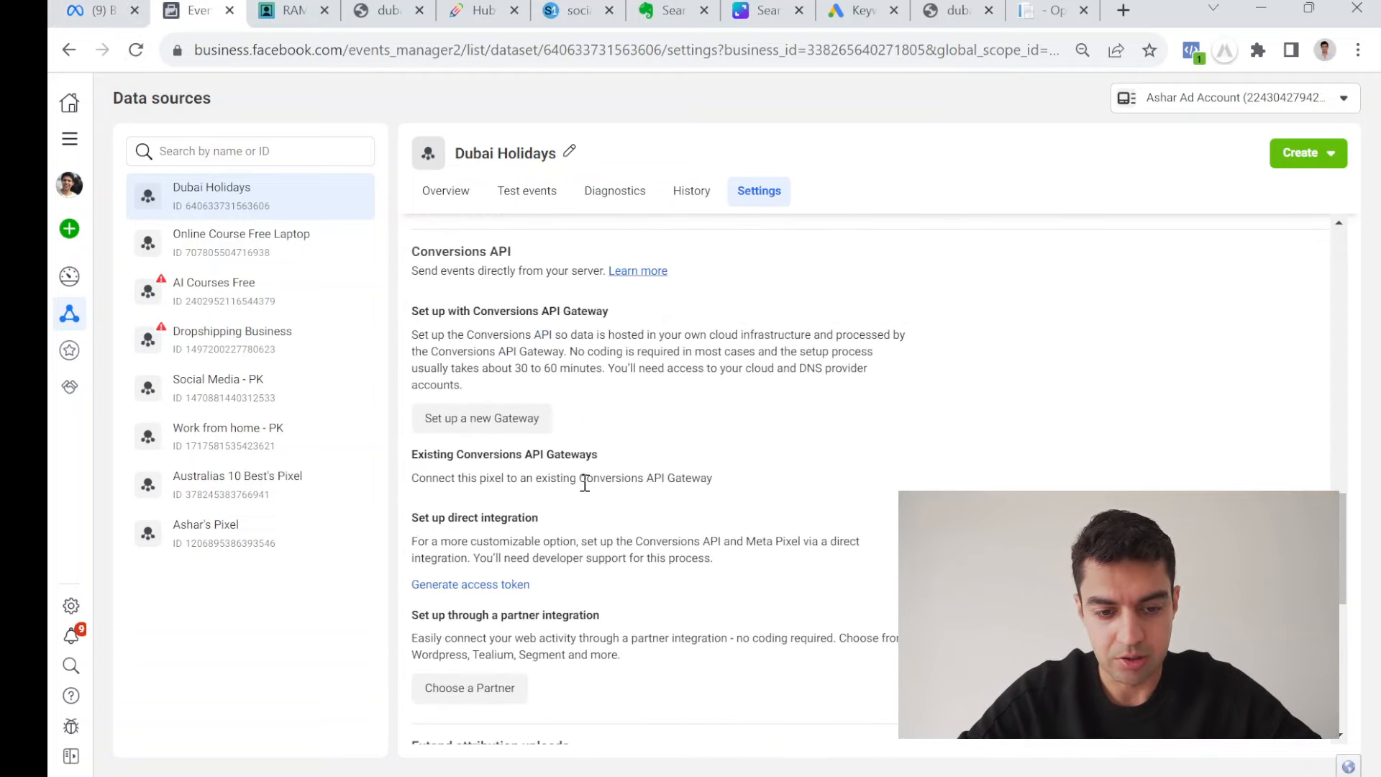
scroll(588, 502, "down", 3)
scroll(588, 502, "up", 4)
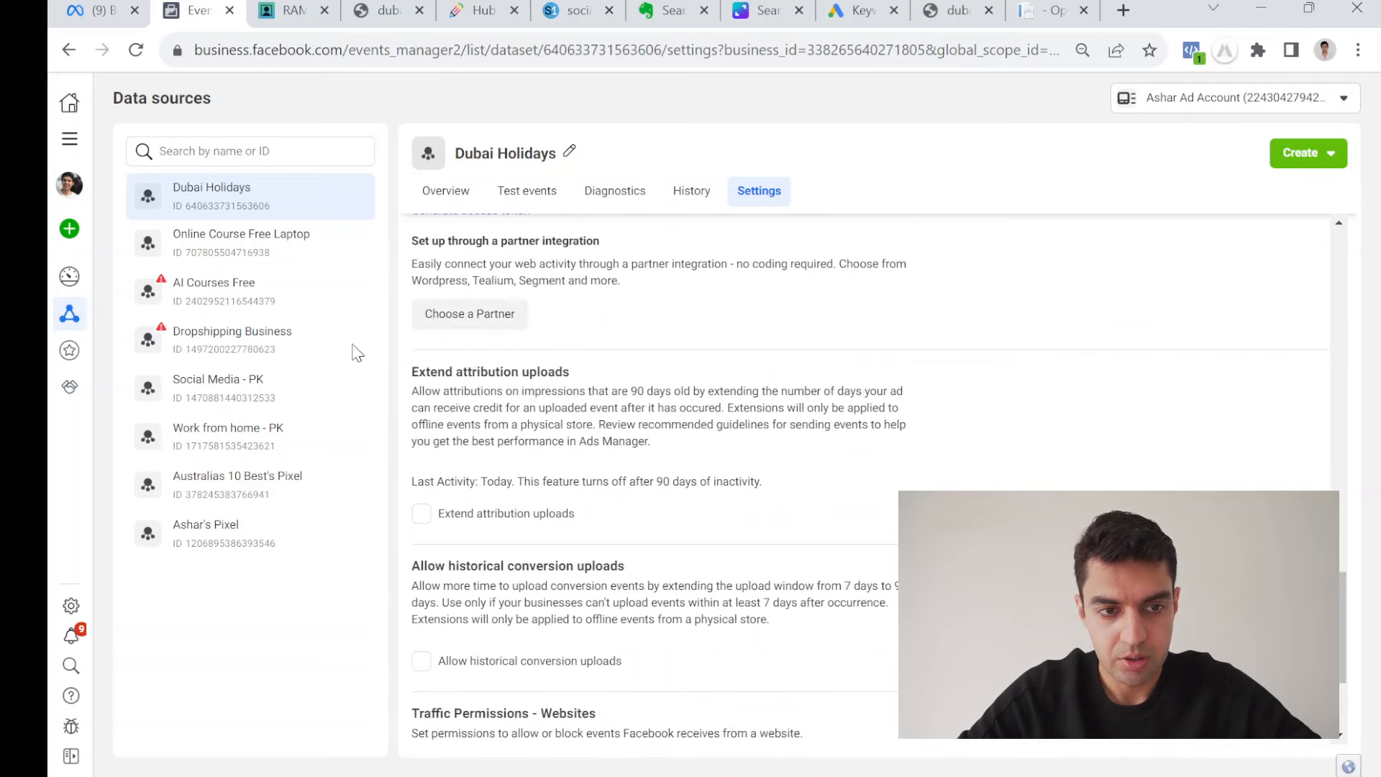
Switch to RAMP Partner and open the S2S Pixel Manager.
left_click(282, 10)
left_click(147, 552)
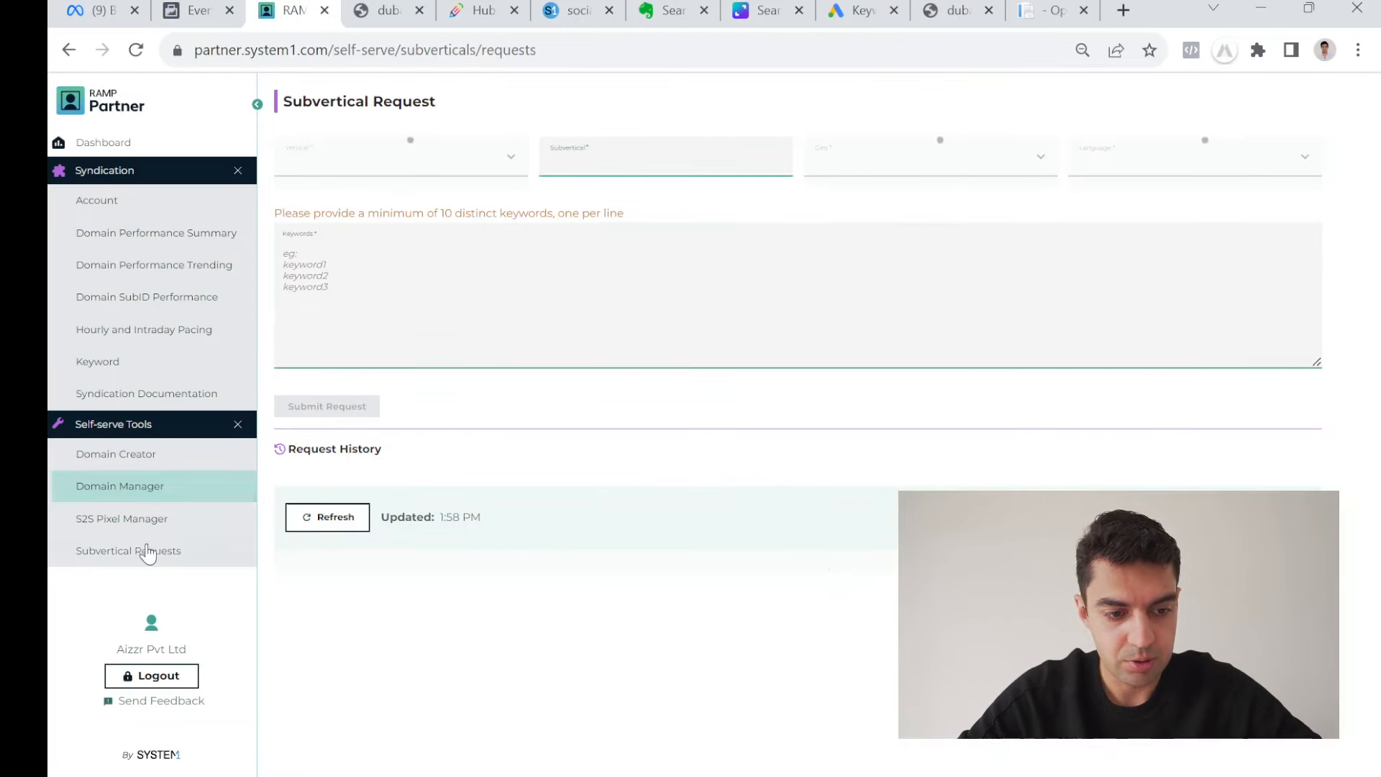
left_click(152, 519)
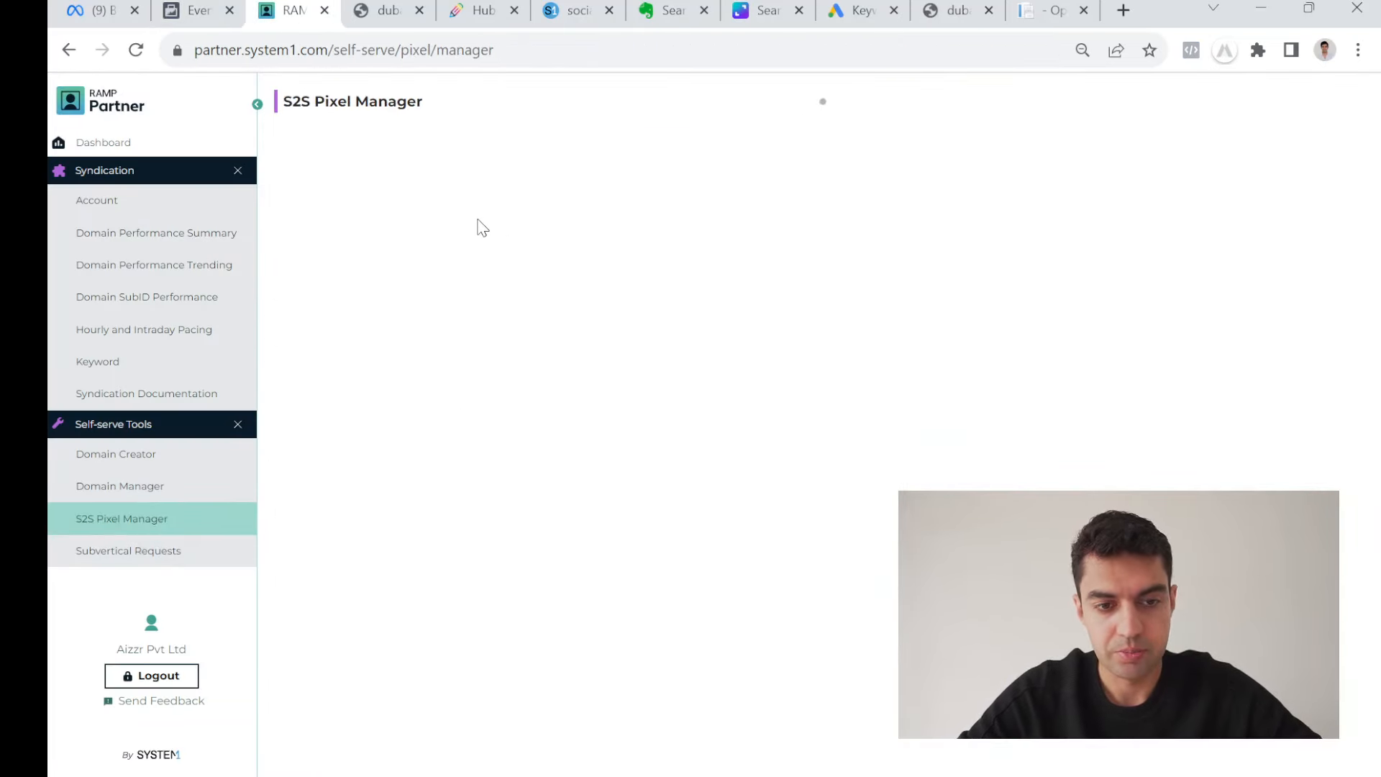
Bring up the Dubai Holidays dataset details in Events Manager and choose Facebook as the buyside network in the S2S Pixel Manager.
left_click(392, 12)
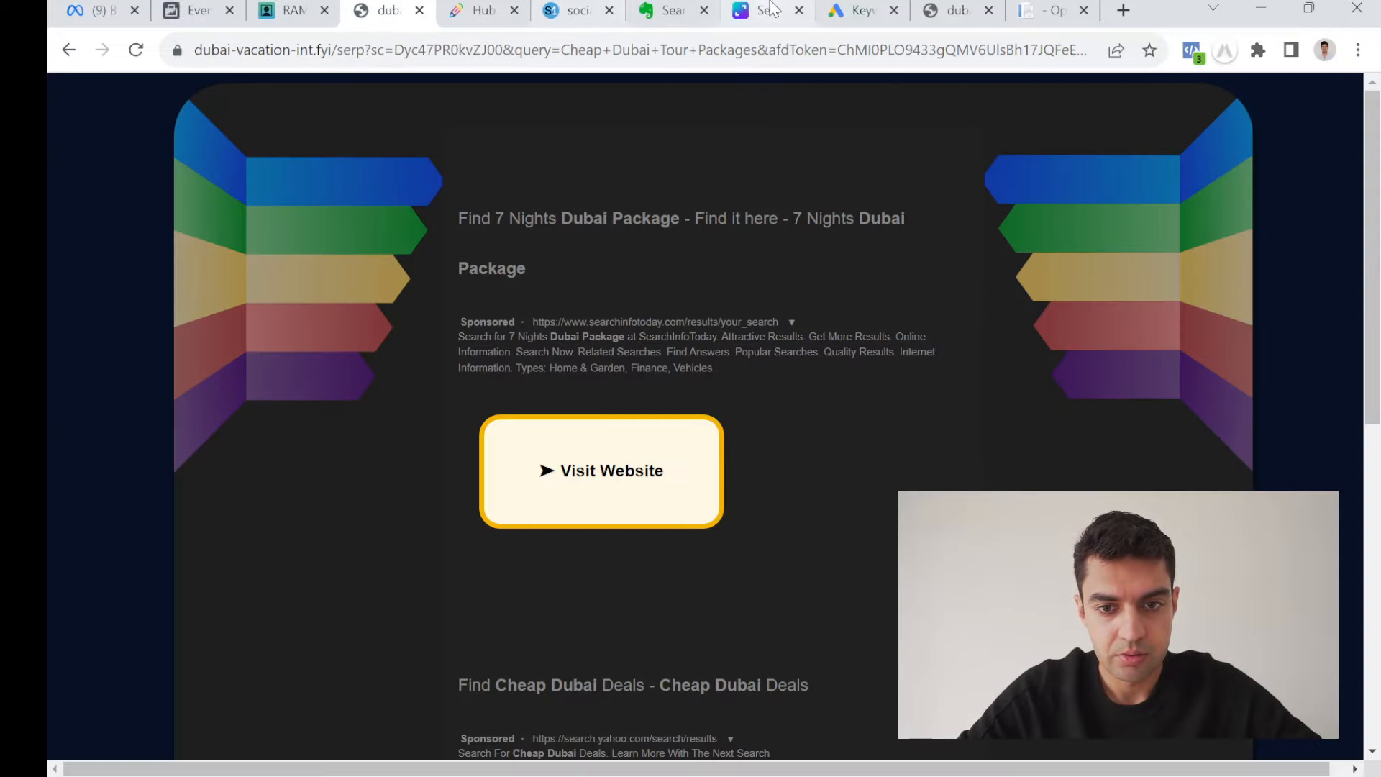
left_click(184, 9)
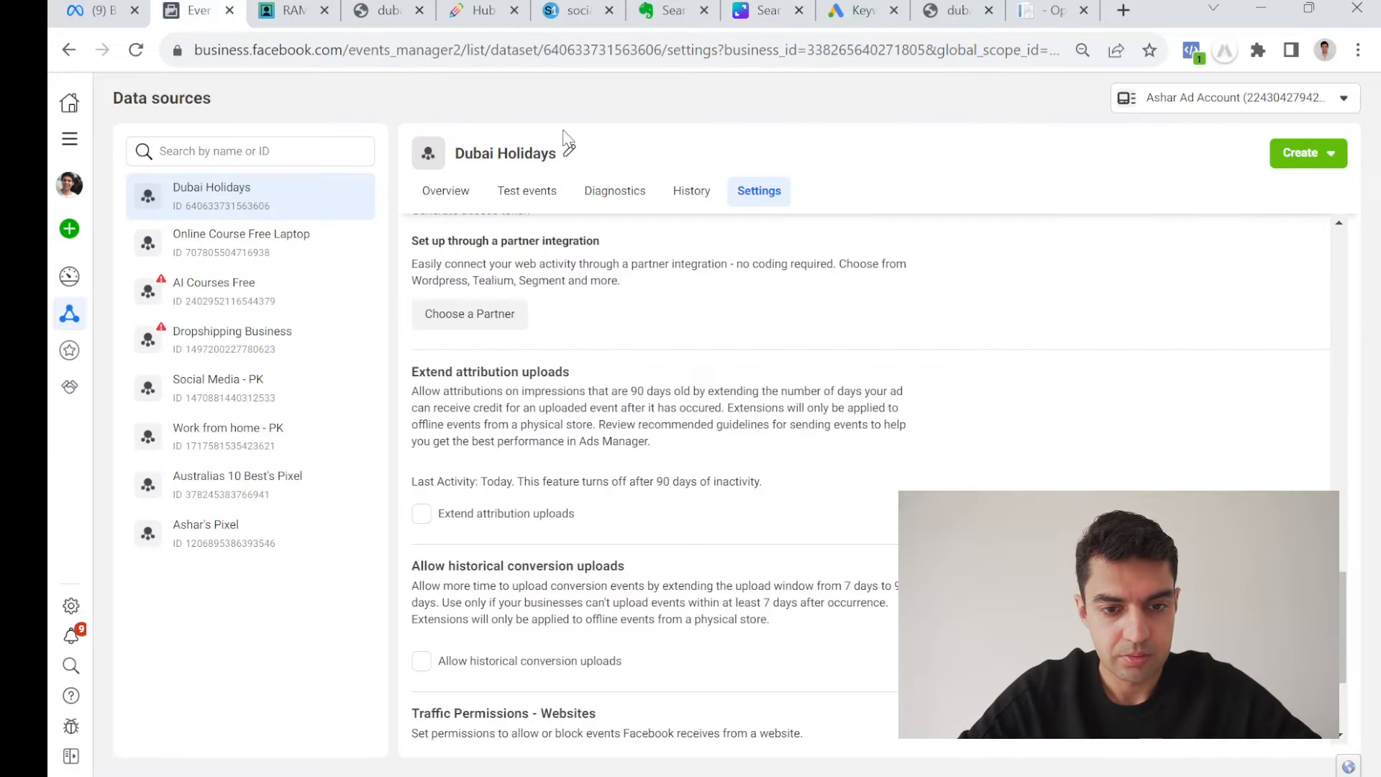
scroll(653, 422, "up", 15)
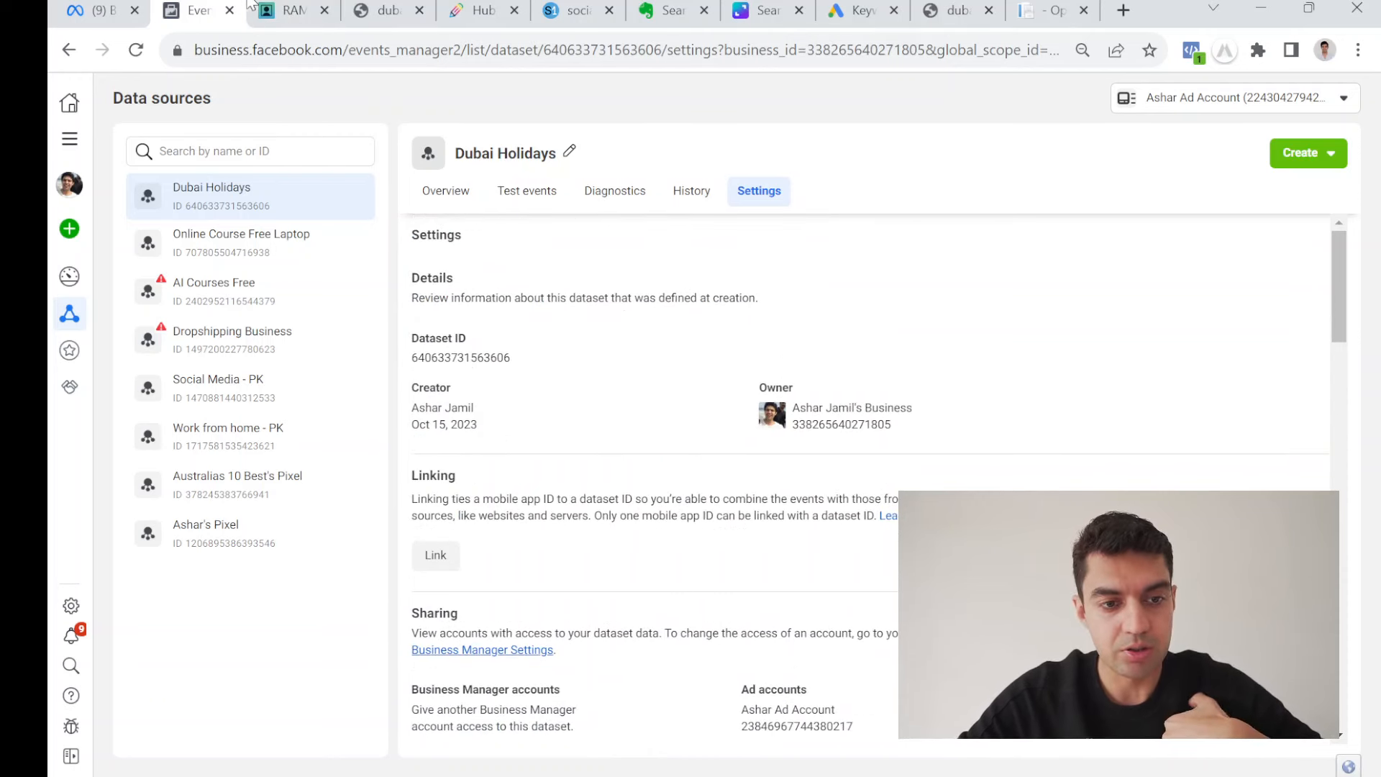
left_click(291, 10)
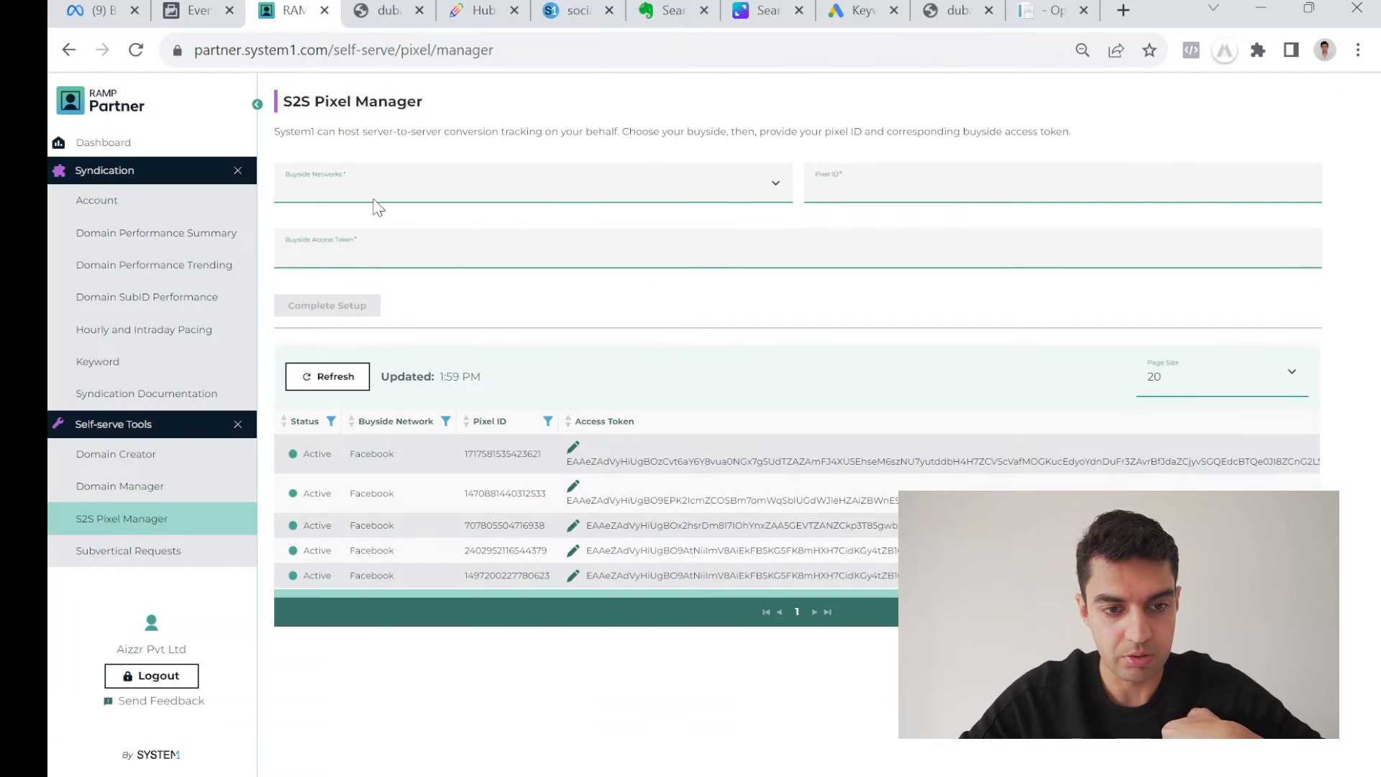
left_click(369, 183)
left_click(367, 226)
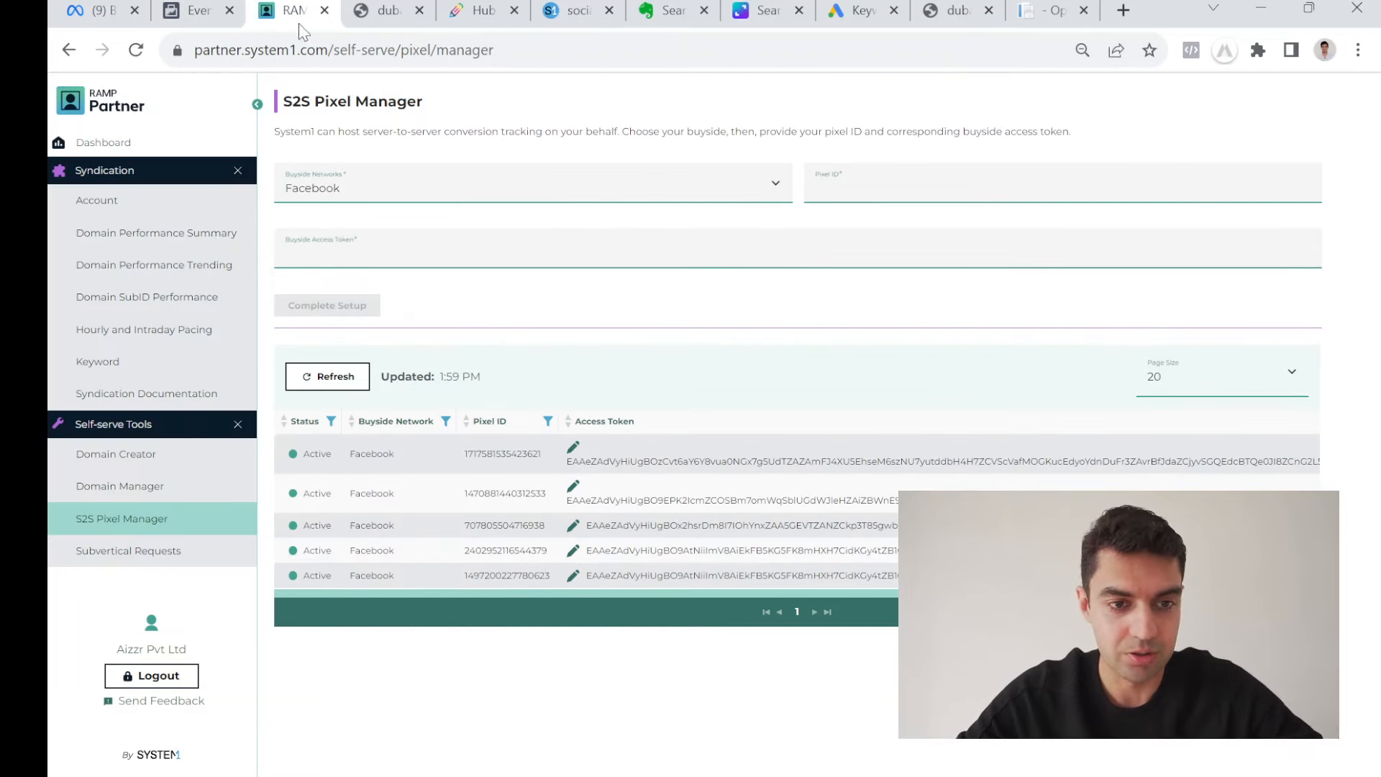
Copy the Dubai Holidays dataset ID from Events Manager into the Pixel ID field of the S2S Pixel Manager.
left_click(226, 7)
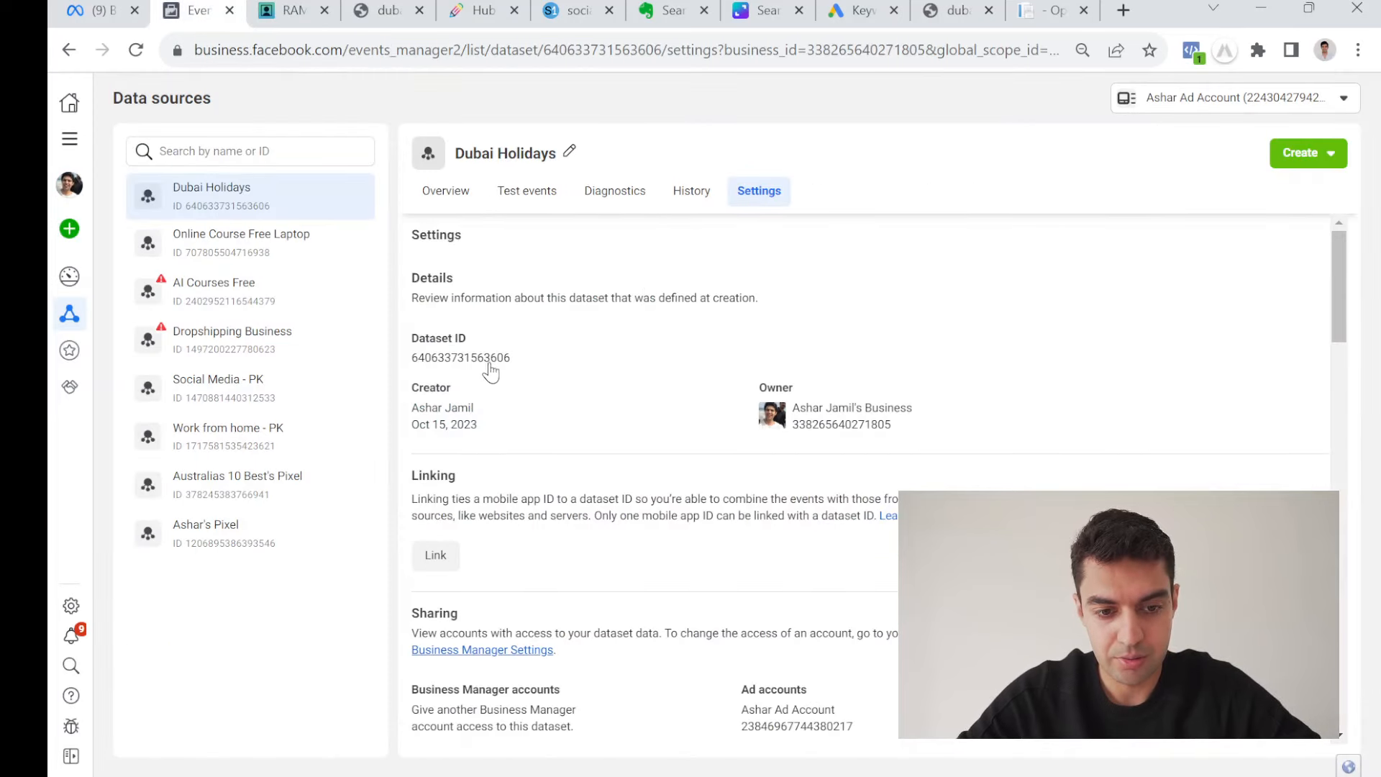
left_click(291, 10)
left_click(836, 191)
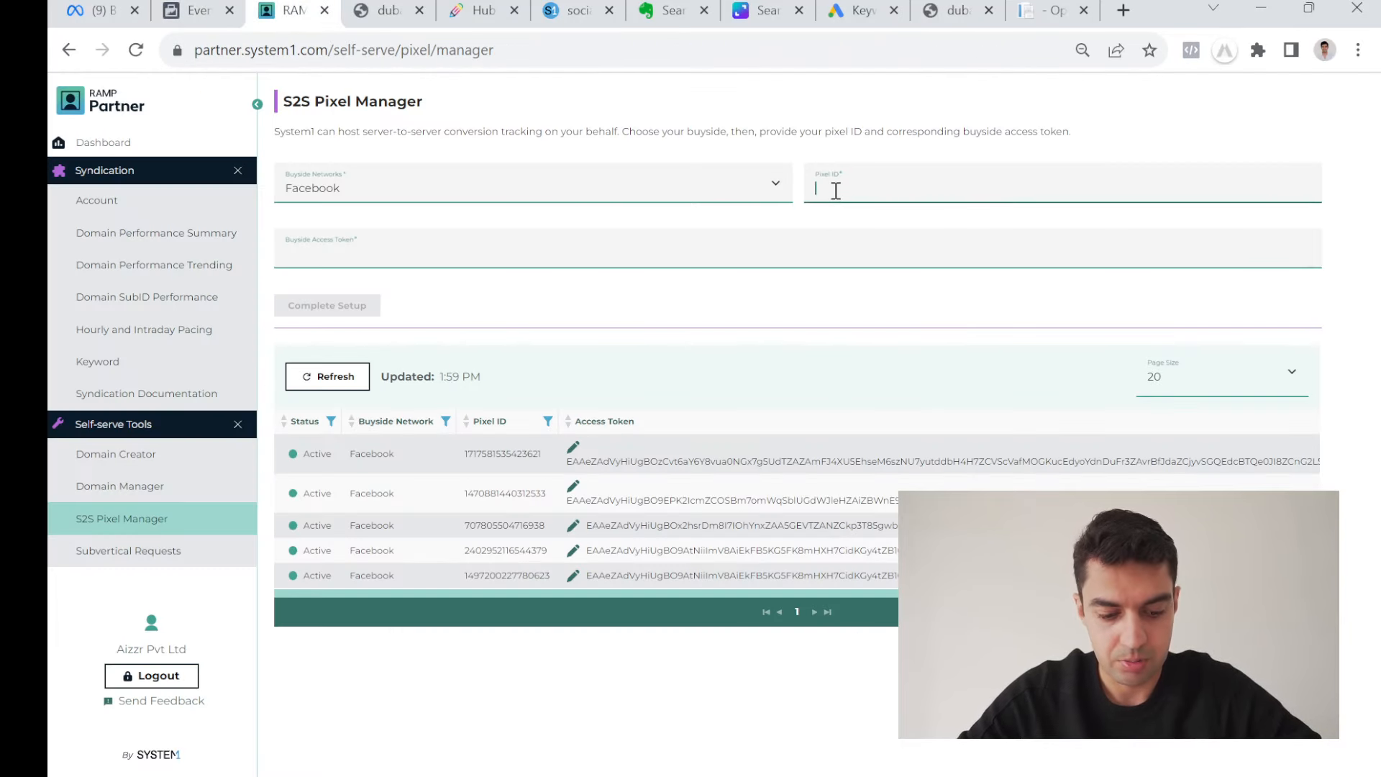
key("ctrl+v")
Switch to Events Manager and look through the Dubai Holidays dataset settings for the Conversions API access token option.
left_click(372, 258)
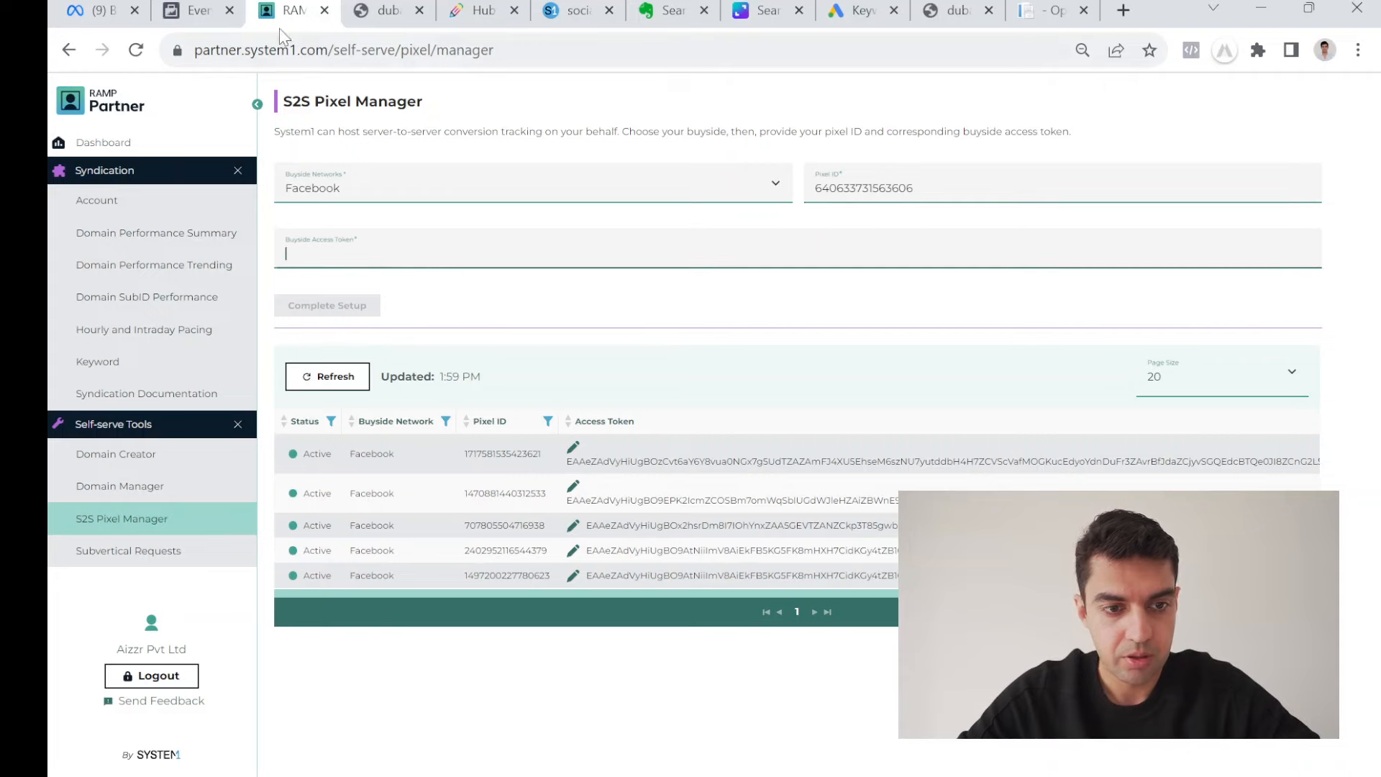
left_click(379, 10)
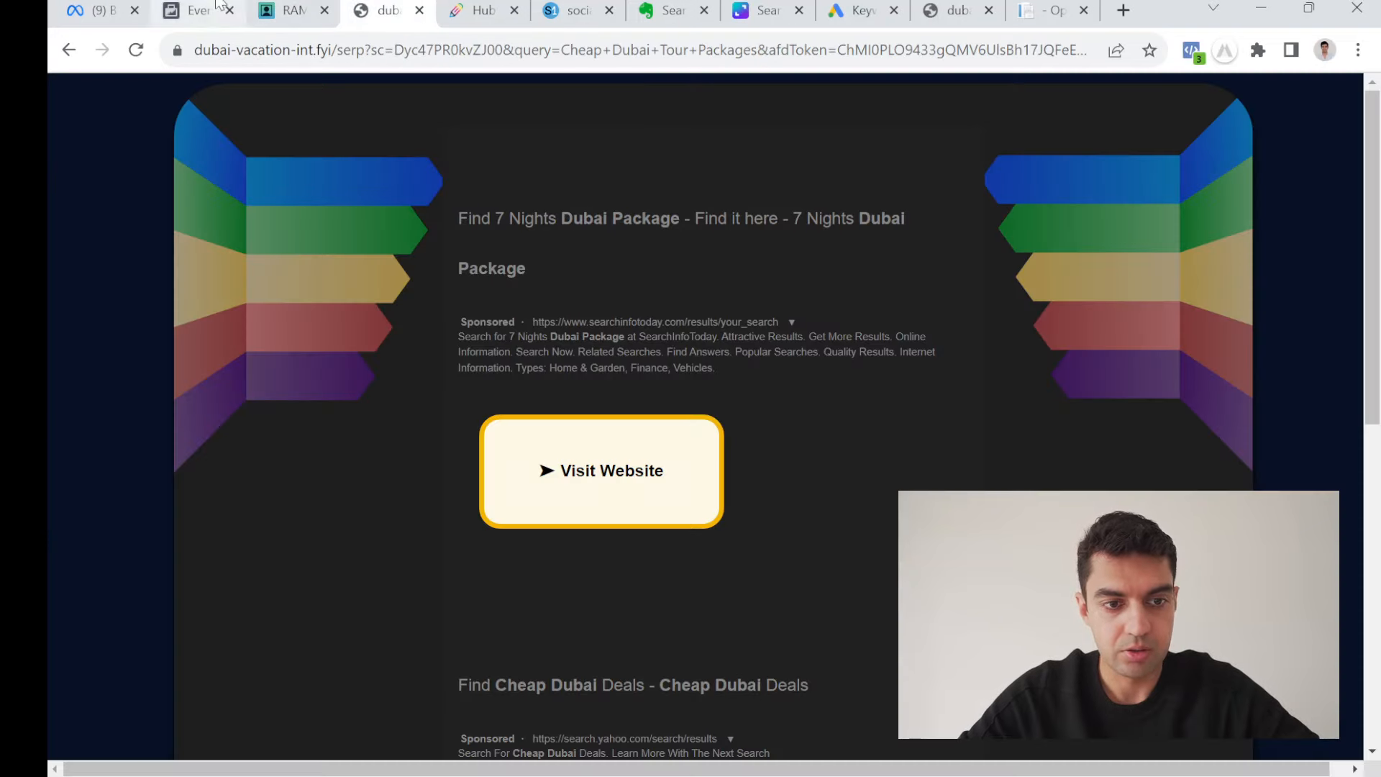
left_click(198, 11)
scroll(735, 422, "down", 7)
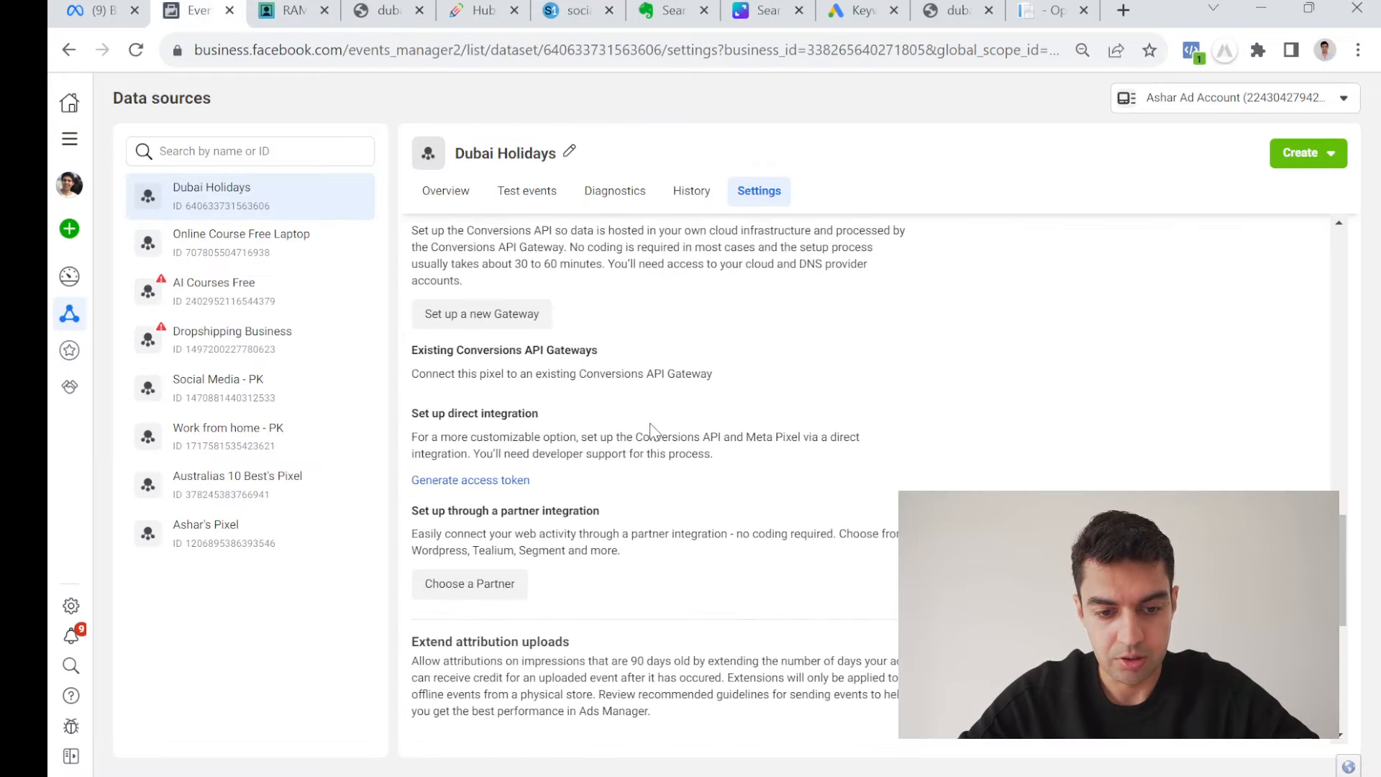
scroll(616, 558, "down", 3)
scroll(617, 557, "down", 3)
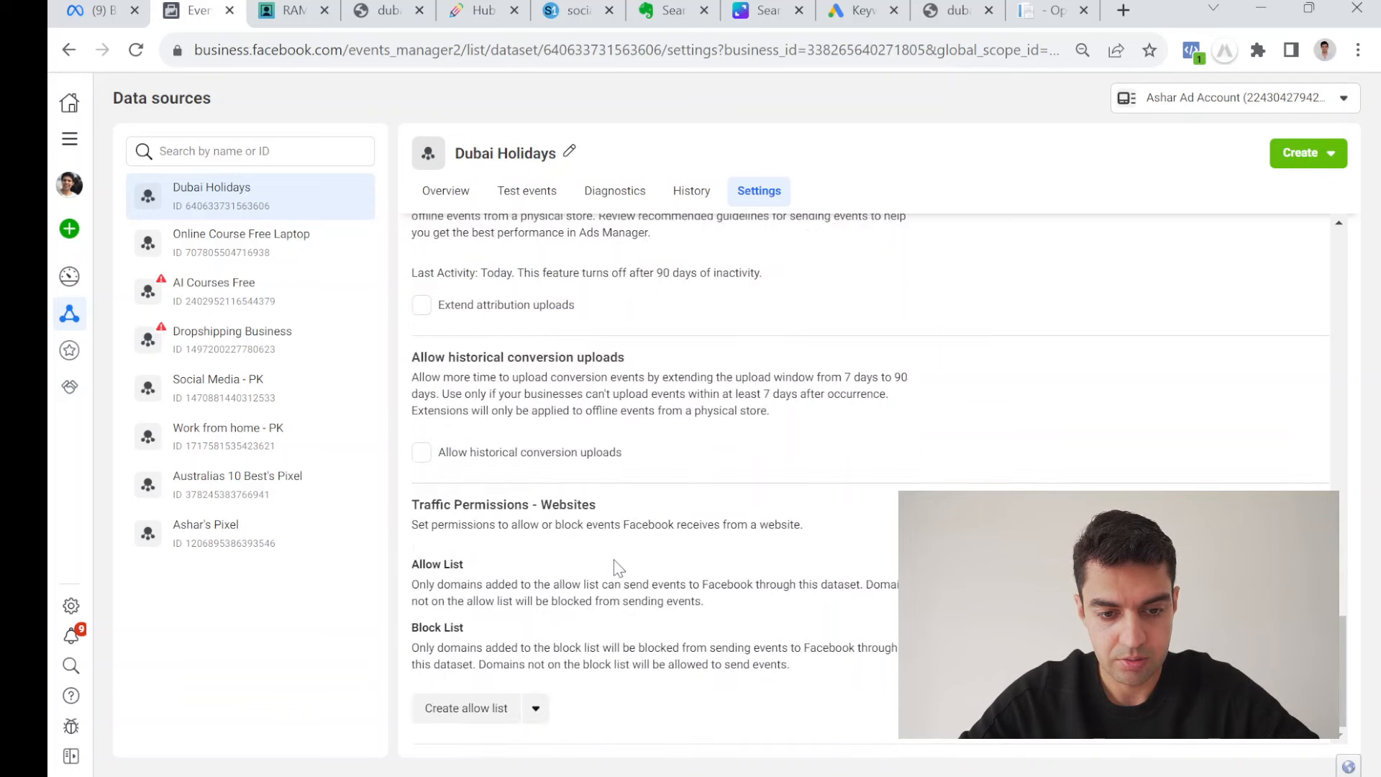
scroll(607, 529, "up", 11)
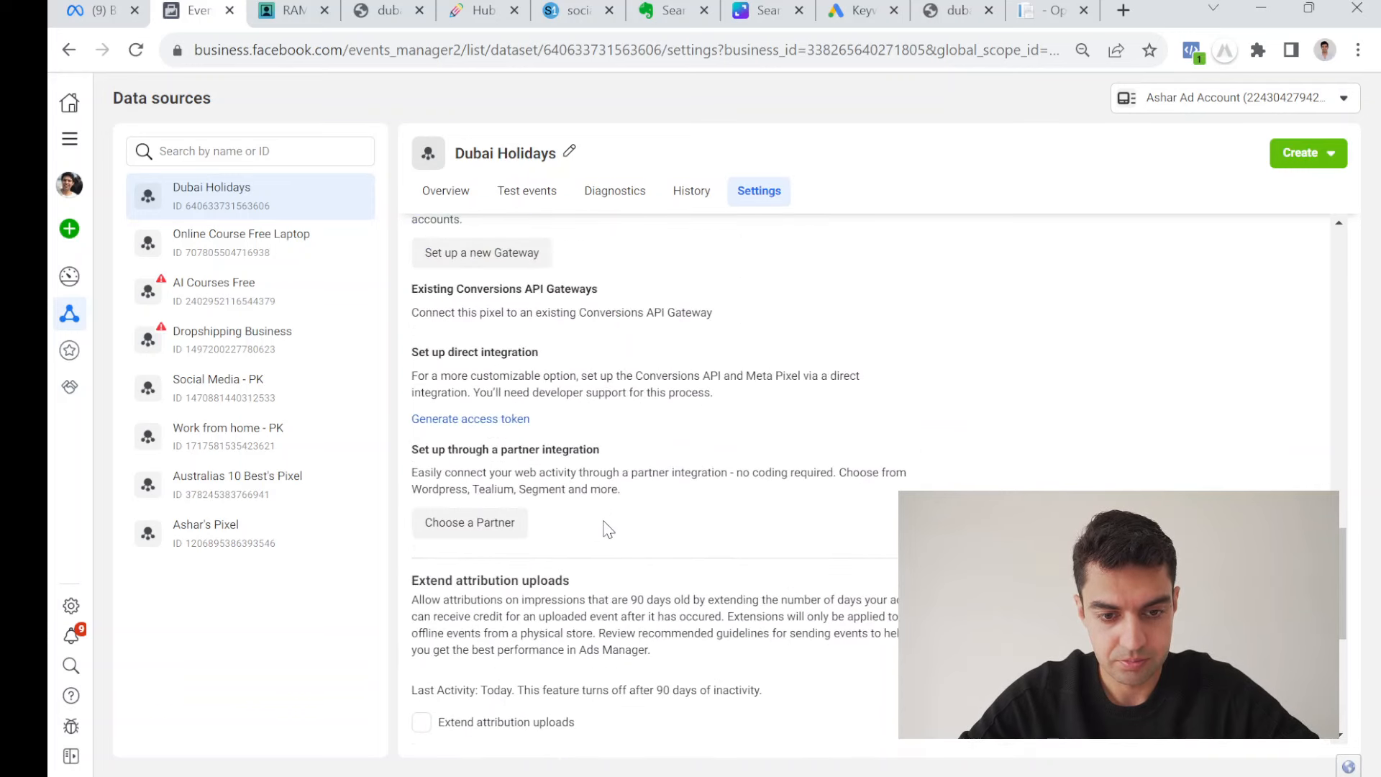
scroll(589, 512, "up", 4)
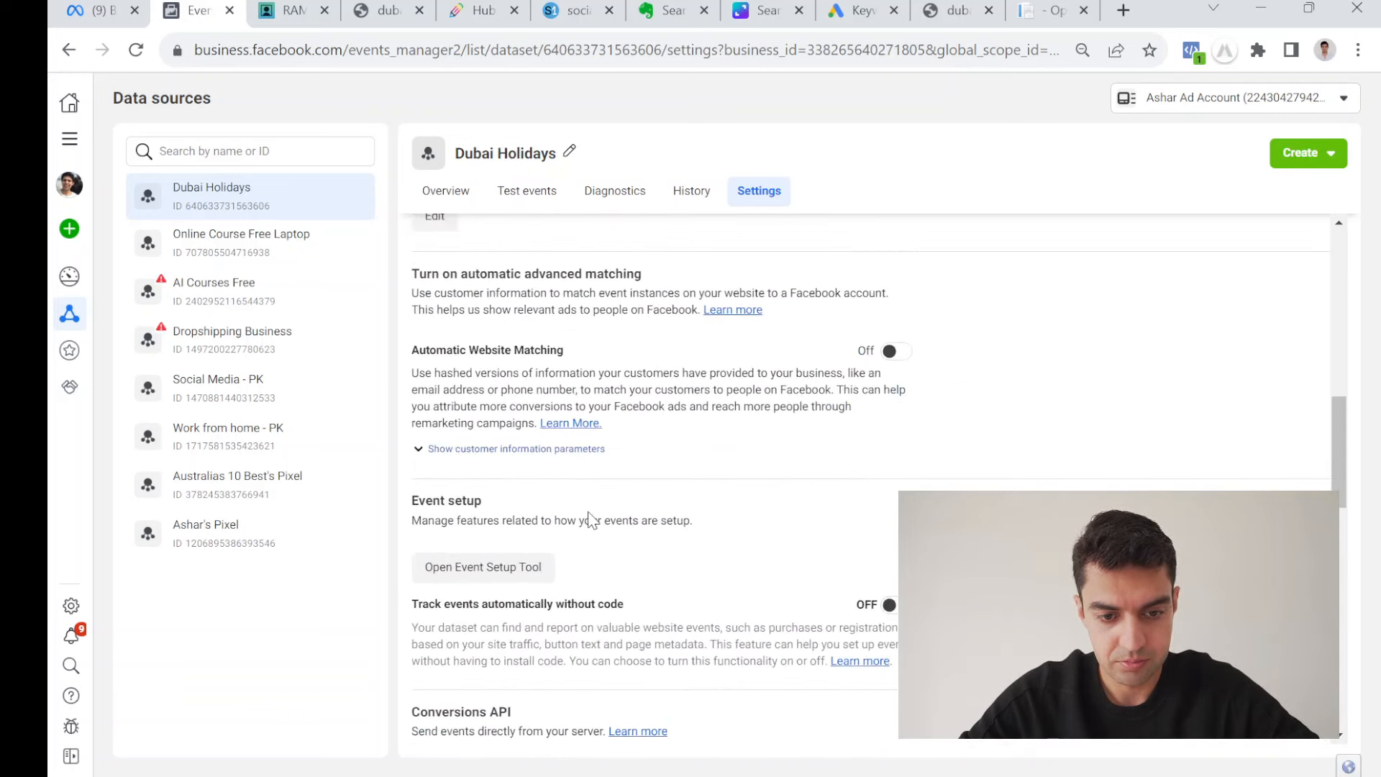
scroll(590, 519, "up", 3)
scroll(592, 515, "up", 6)
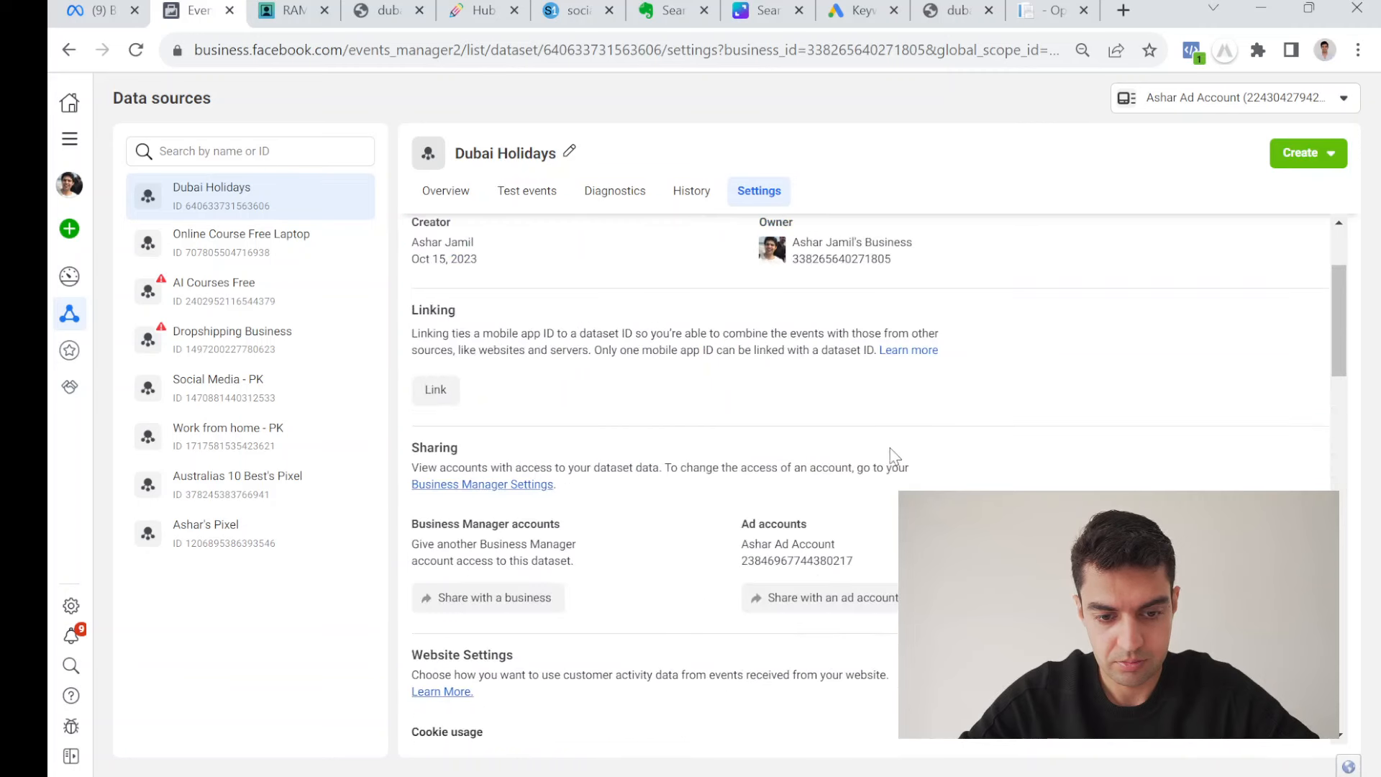
scroll(1220, 395, "up", 2)
left_click_drag(1338, 302, 1358, 678)
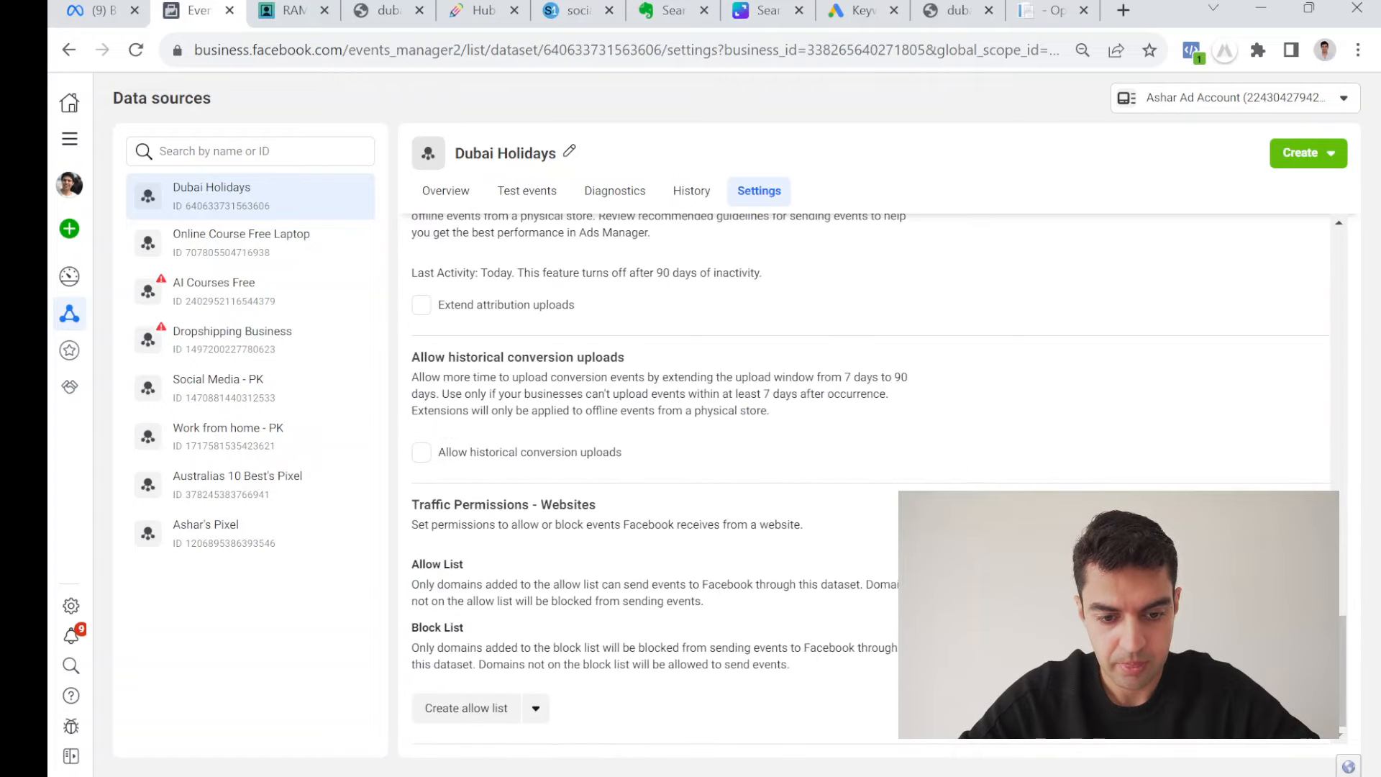
Generate a Conversions API access token under direct integration for the Dubai Holidays dataset and copy it.
scroll(506, 410, "up", 4)
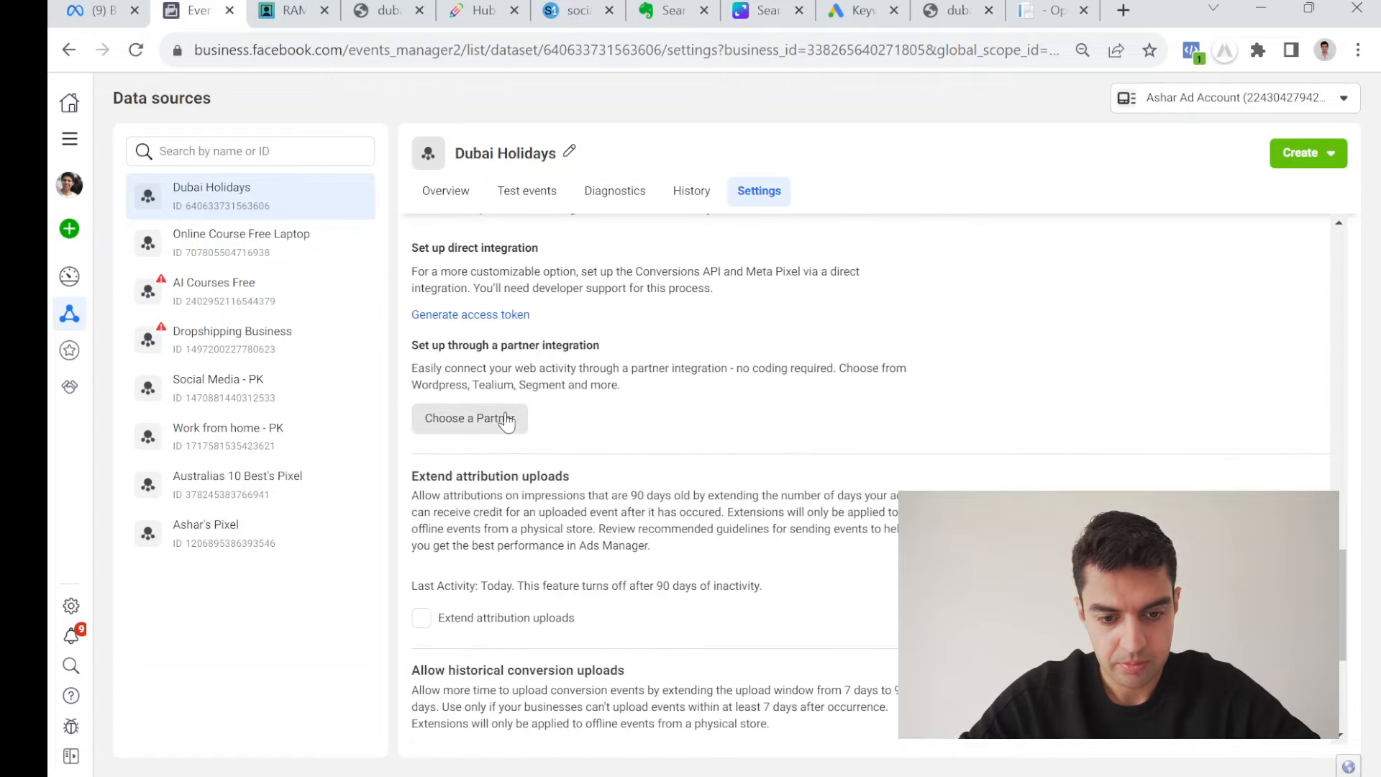
scroll(506, 421, "up", 3)
left_click(486, 526)
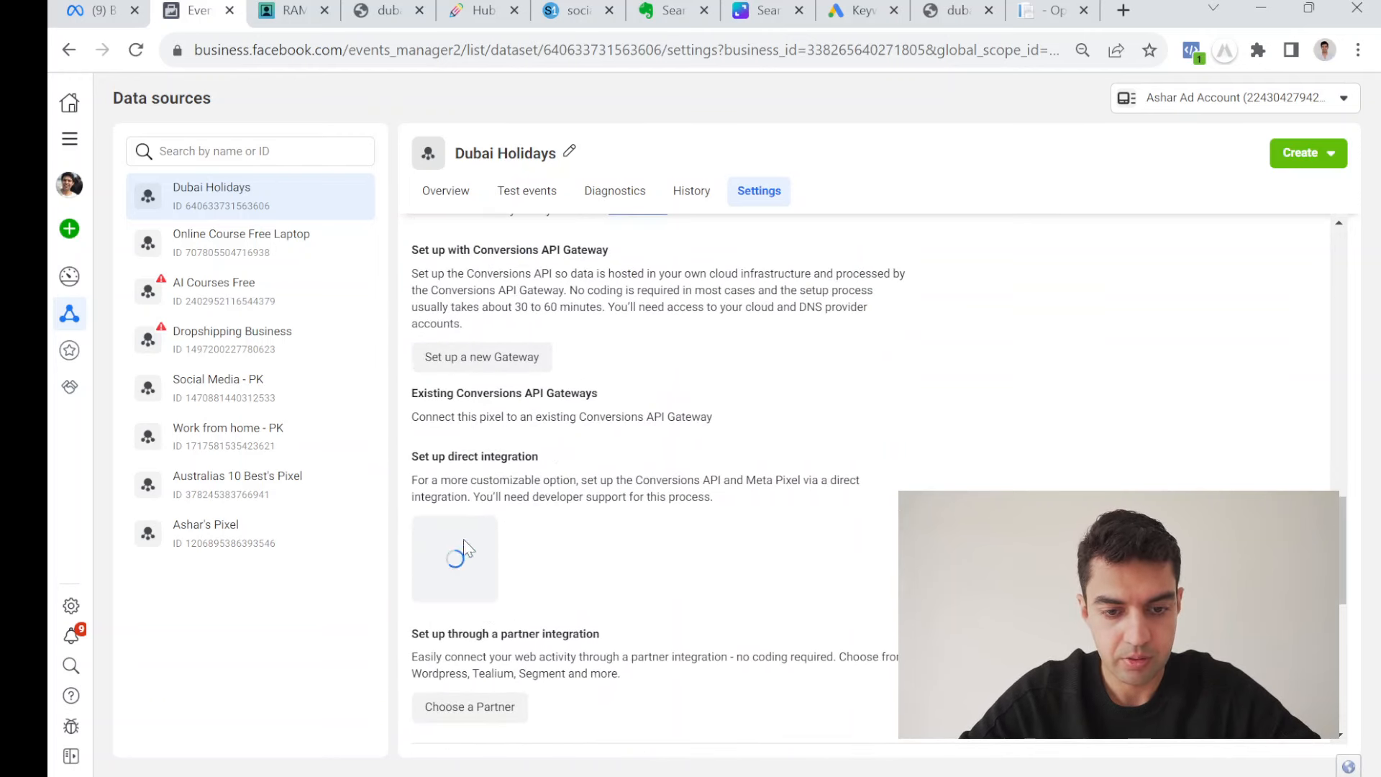
left_click(654, 594)
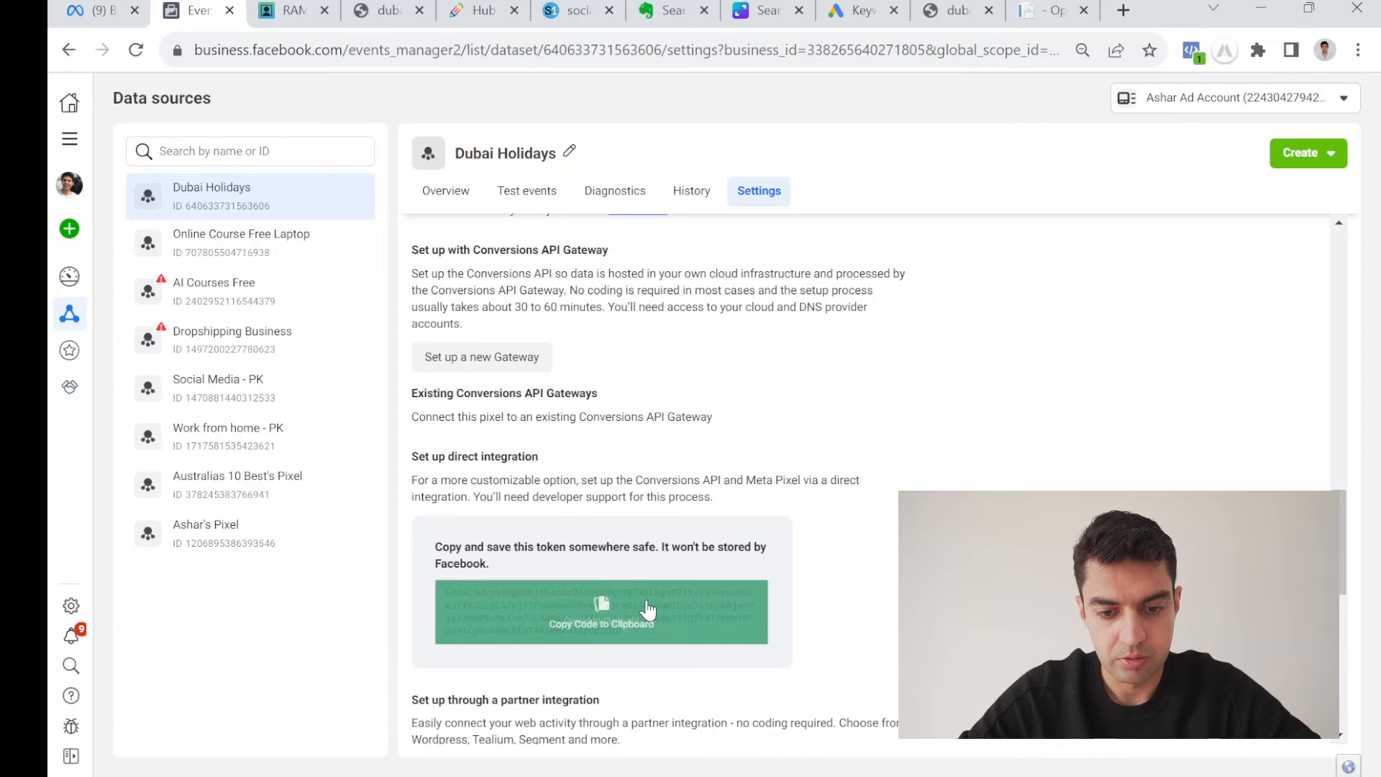
Switch to RAMP Partner, paste the token as the Buyside Access Token and complete the pixel setup.
left_click(292, 11)
left_click(406, 244)
key("ctrl+v")
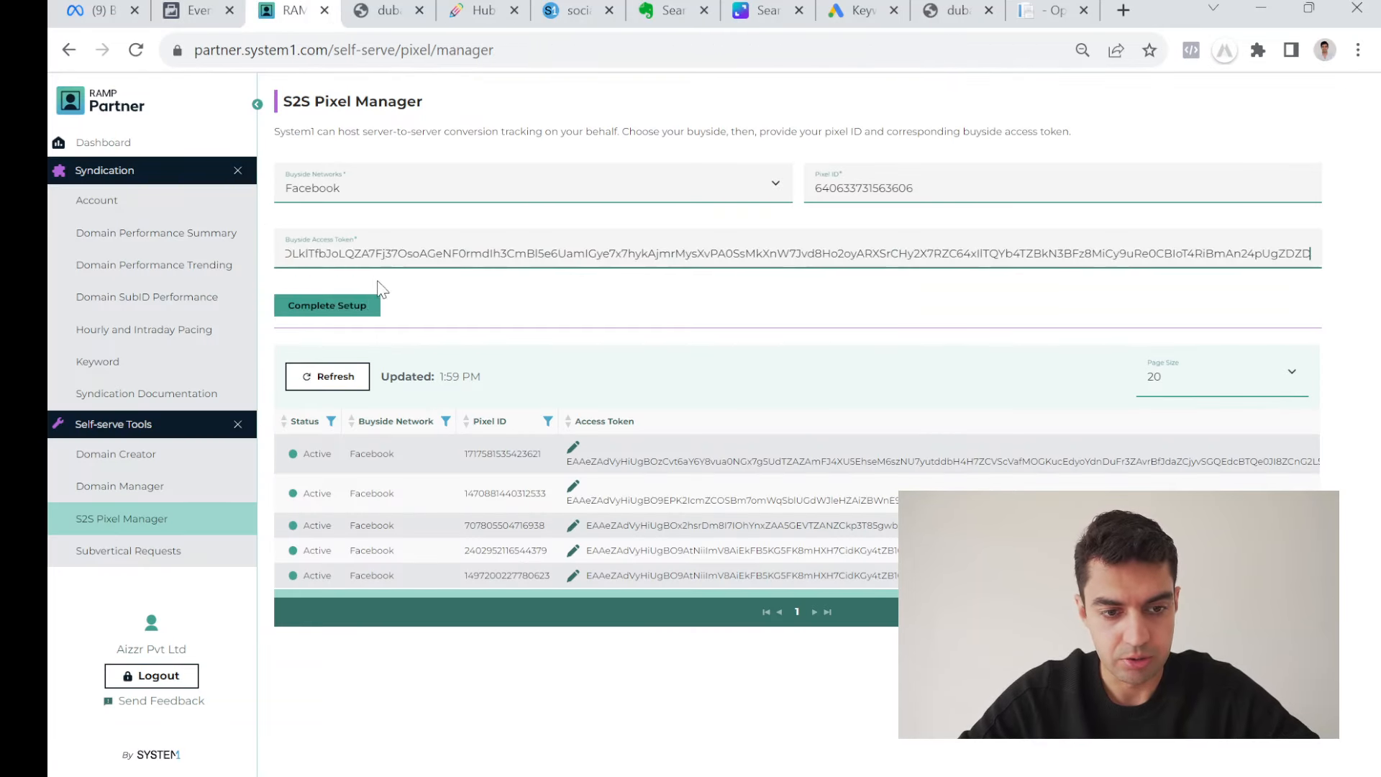
left_click(355, 305)
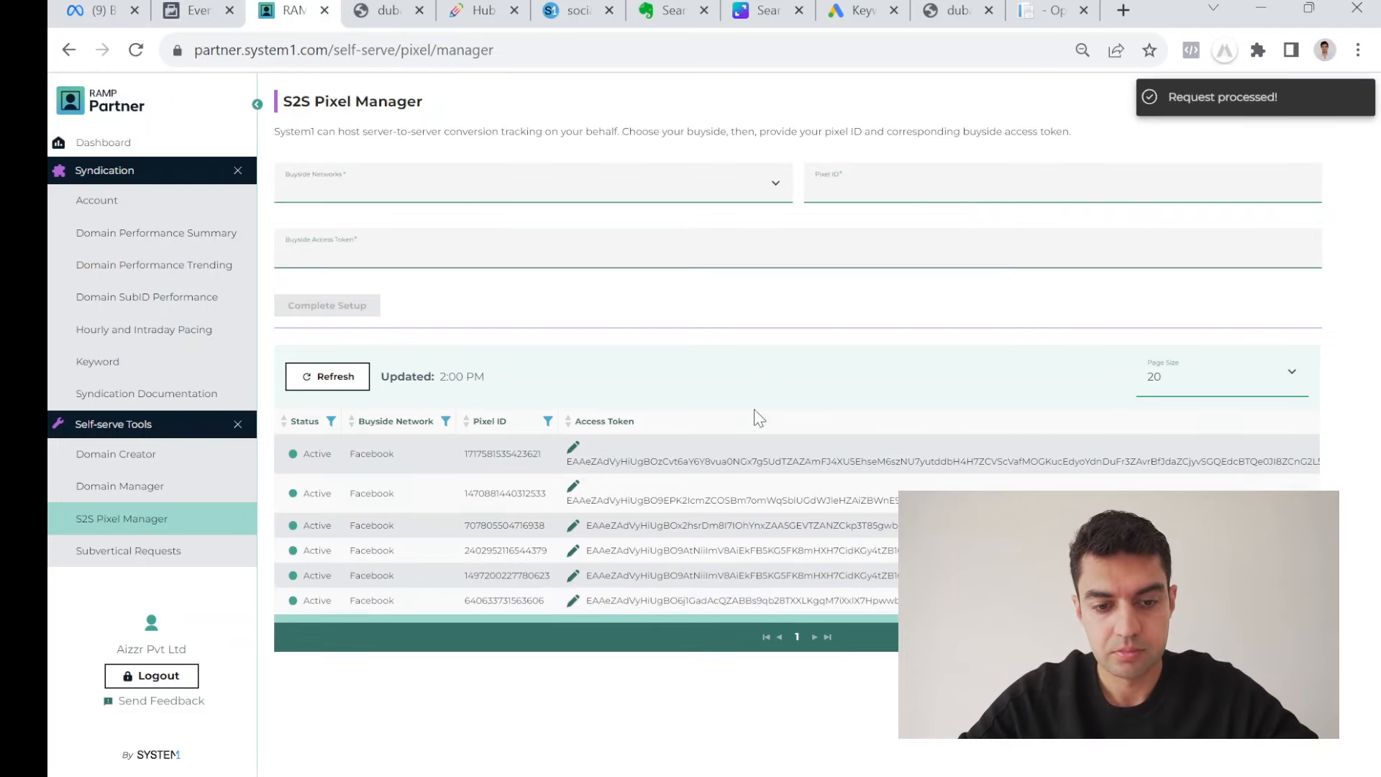
left_click(142, 488)
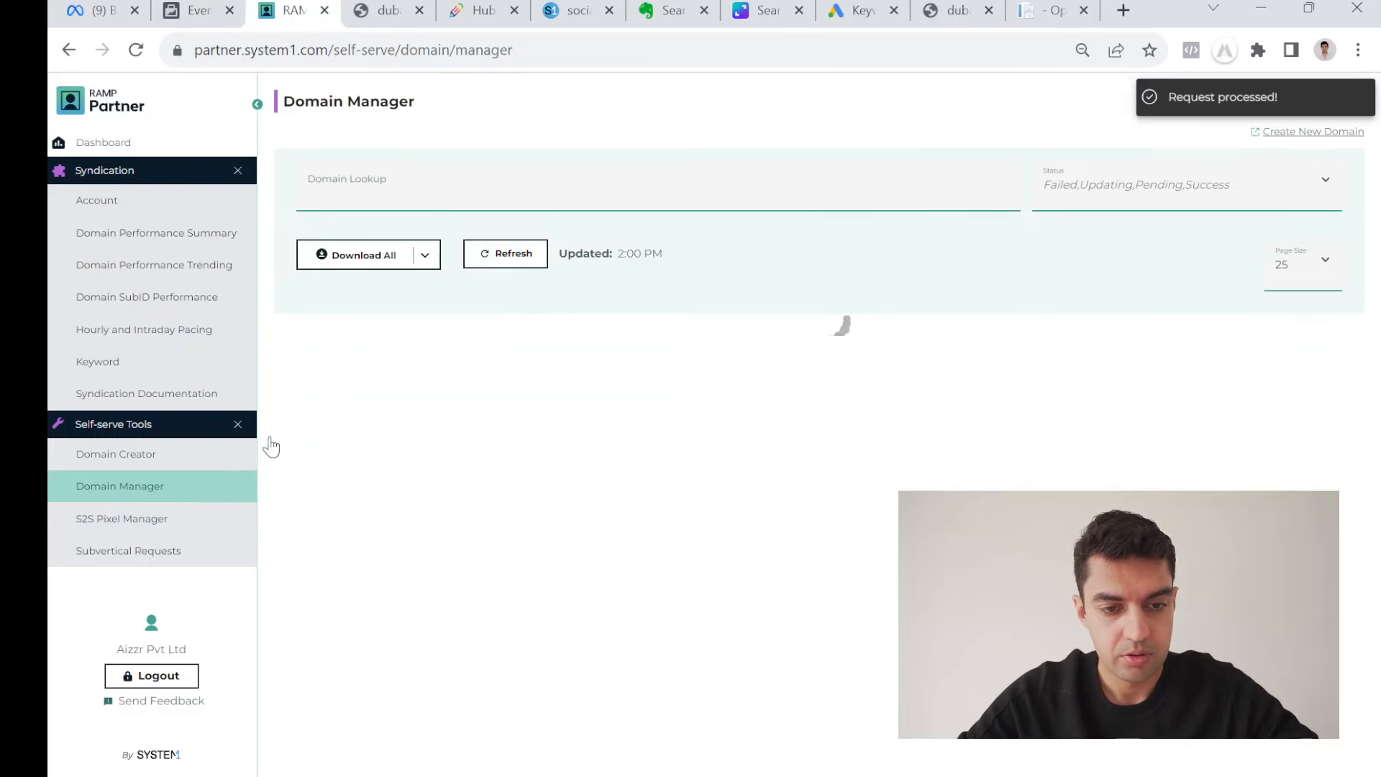
left_click(389, 10)
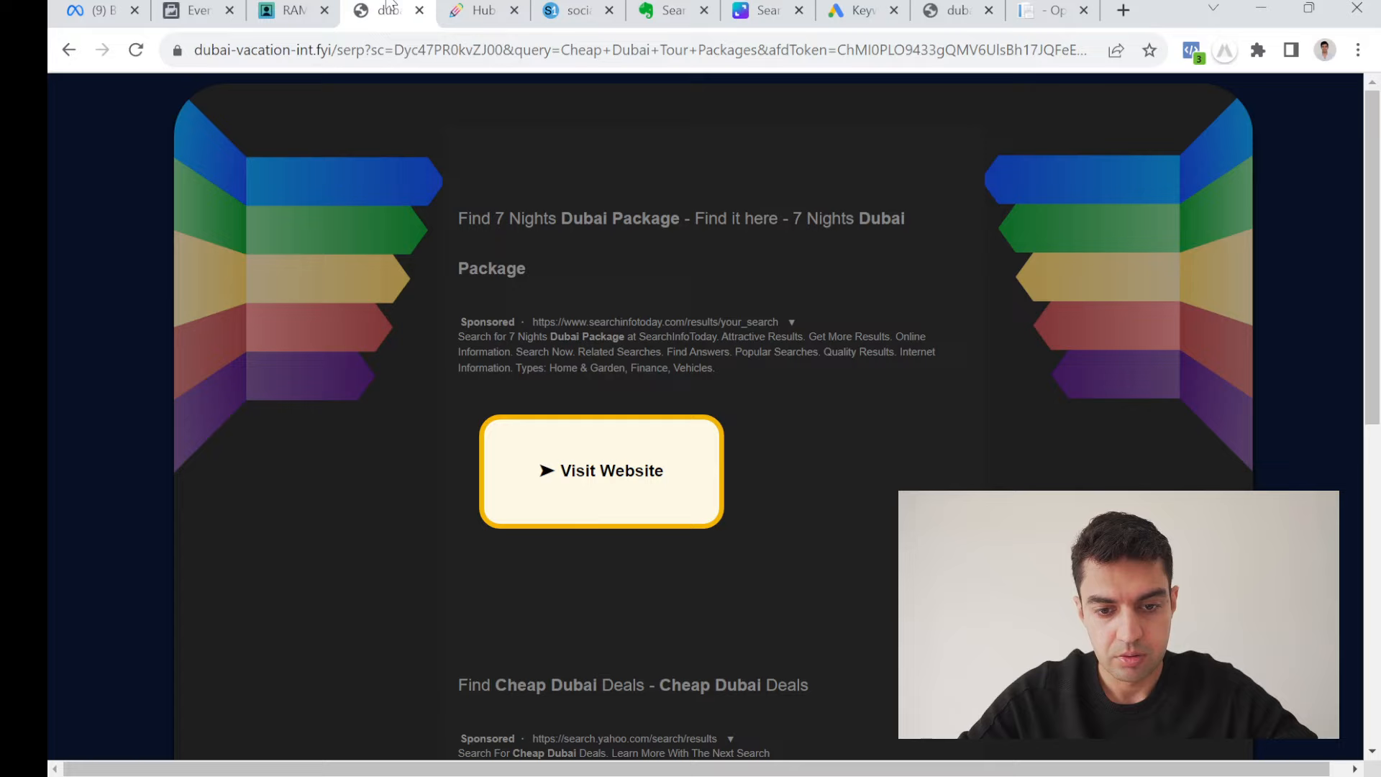
left_click(480, 4)
key("ctrl+Tab")
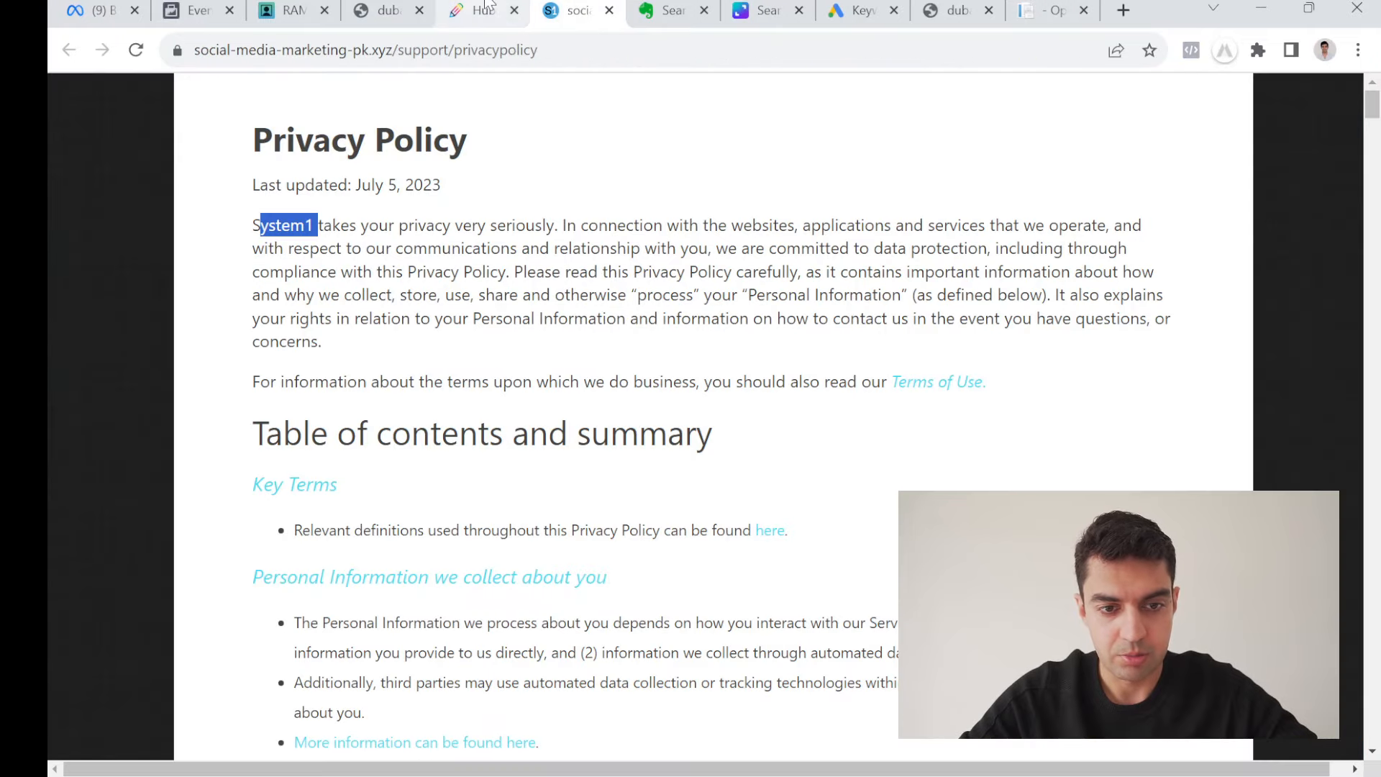
Open Canva in place of the dubai-vacation-int.fyi landing page.
left_click(971, 7)
left_click(749, 45)
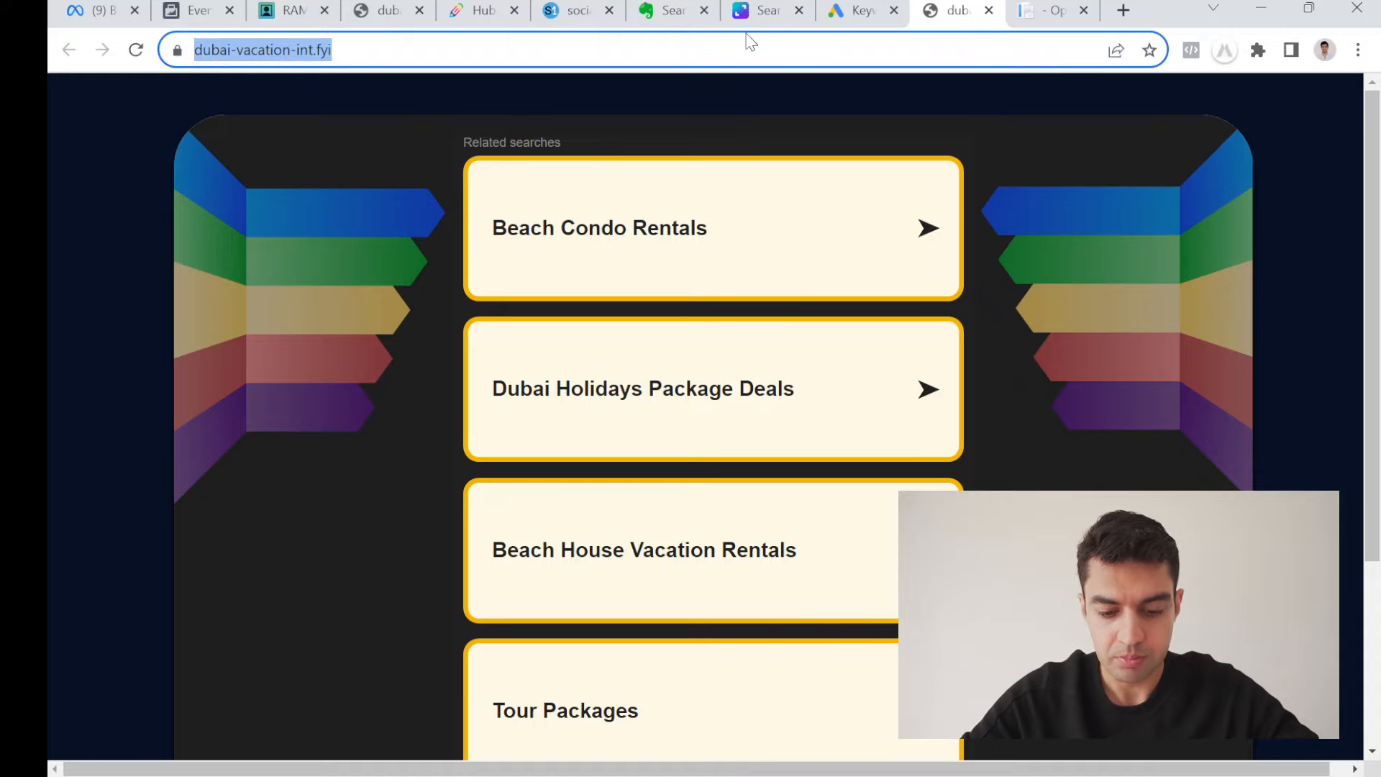
type("canva")
key("Return")
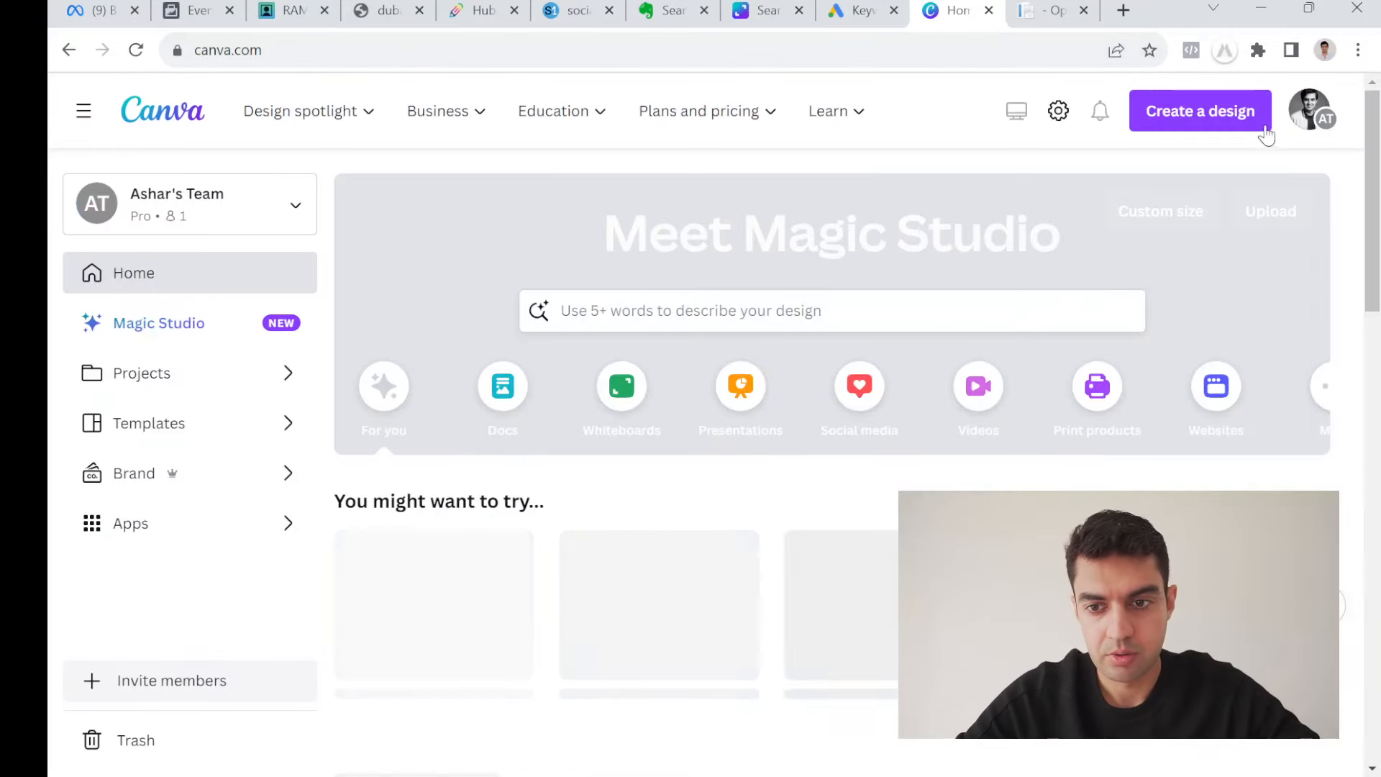
Create a new Facebook Feed Ad design, searching for "facebook ad feed", and close the Canva home page.
left_click(1198, 113)
type("facebook ad ")
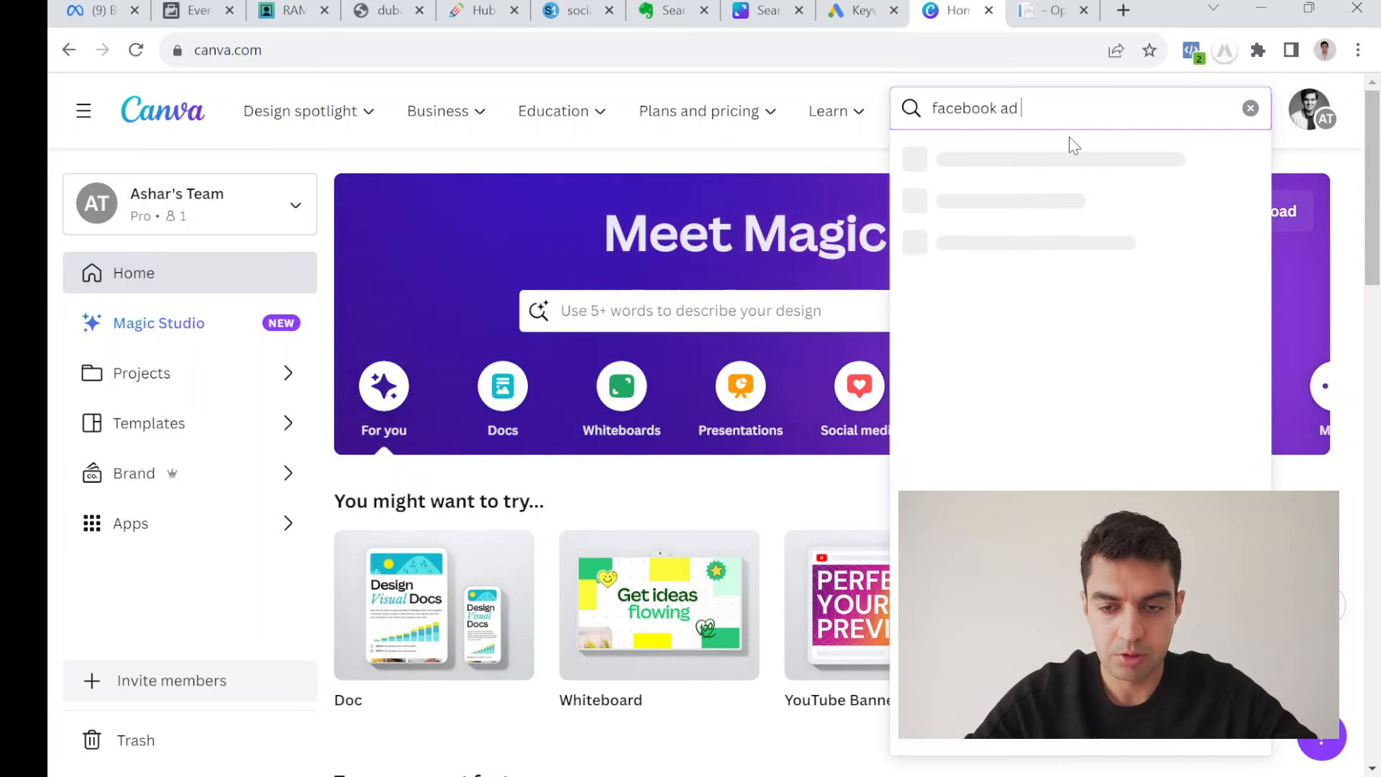
type("feed")
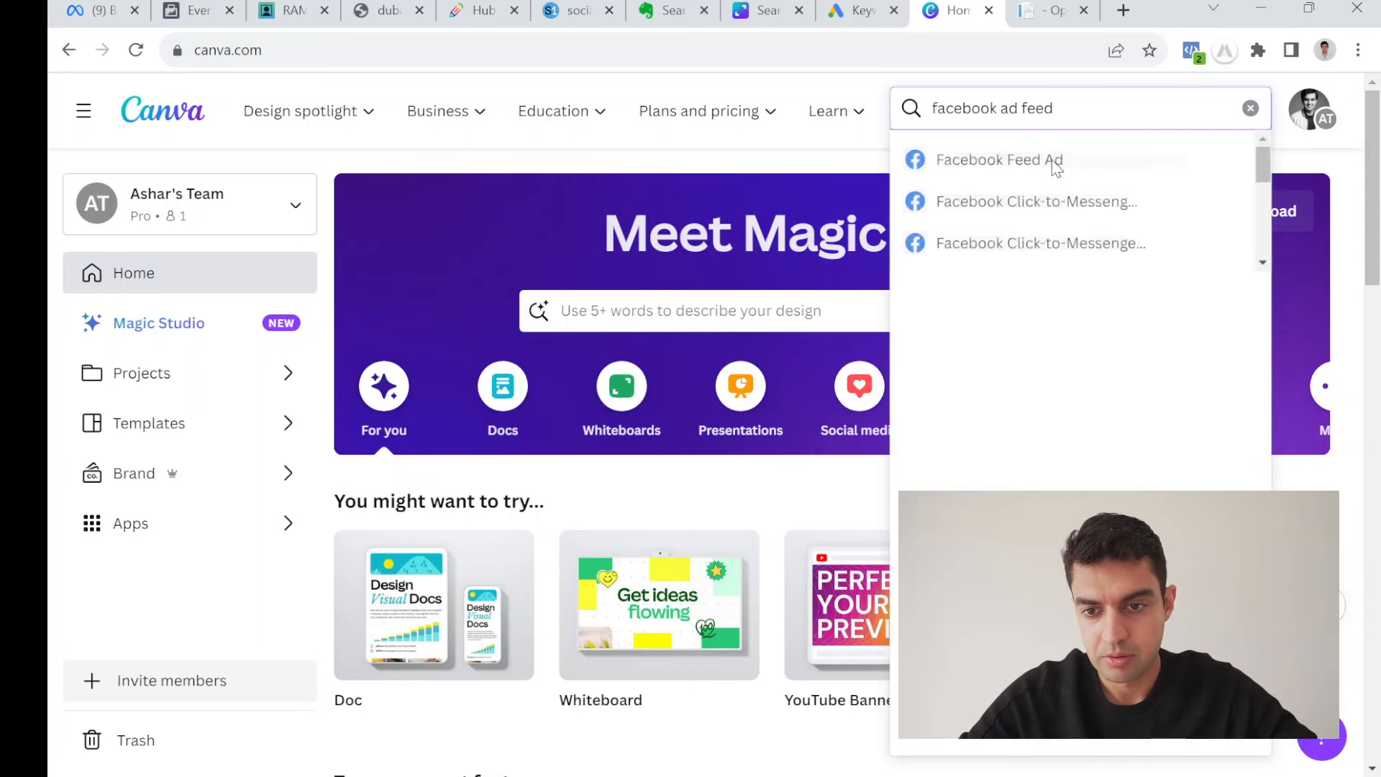
left_click(1052, 168)
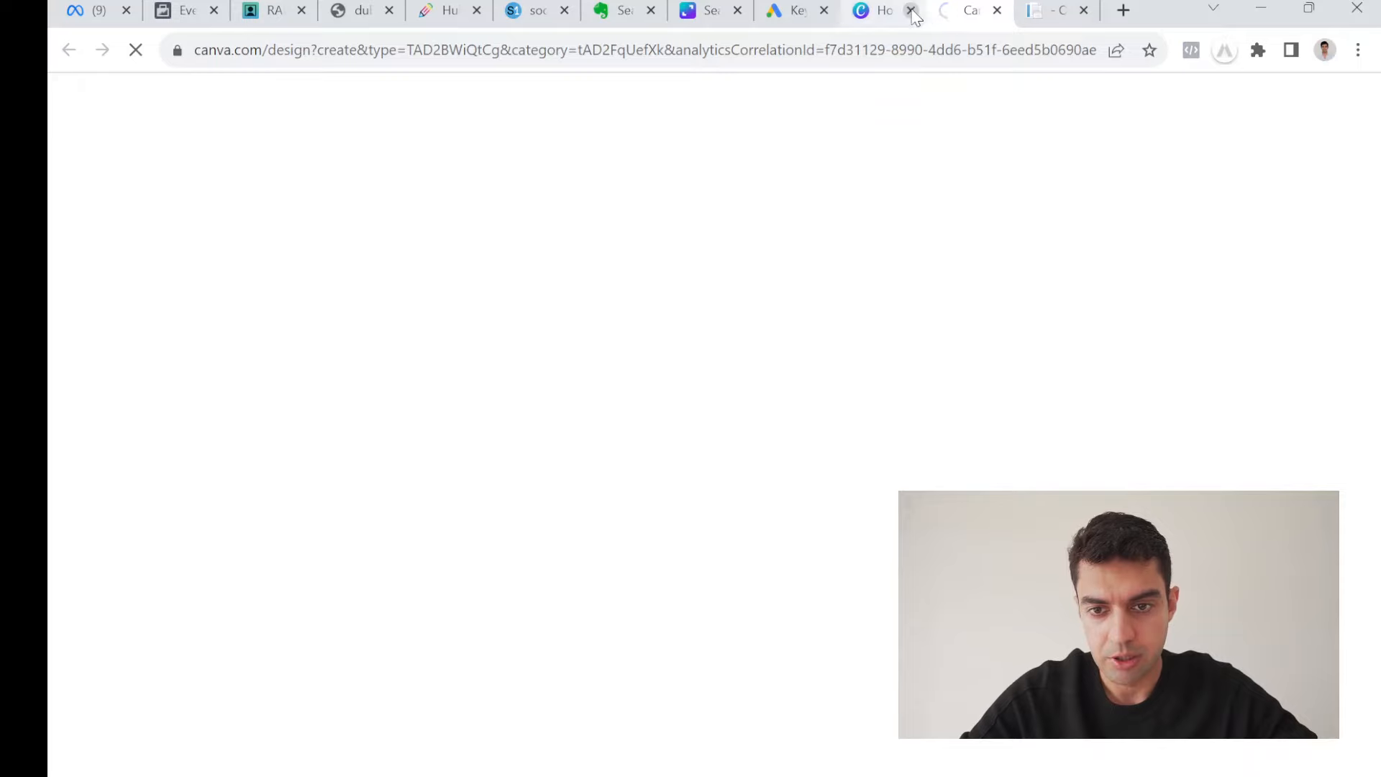
left_click(912, 11)
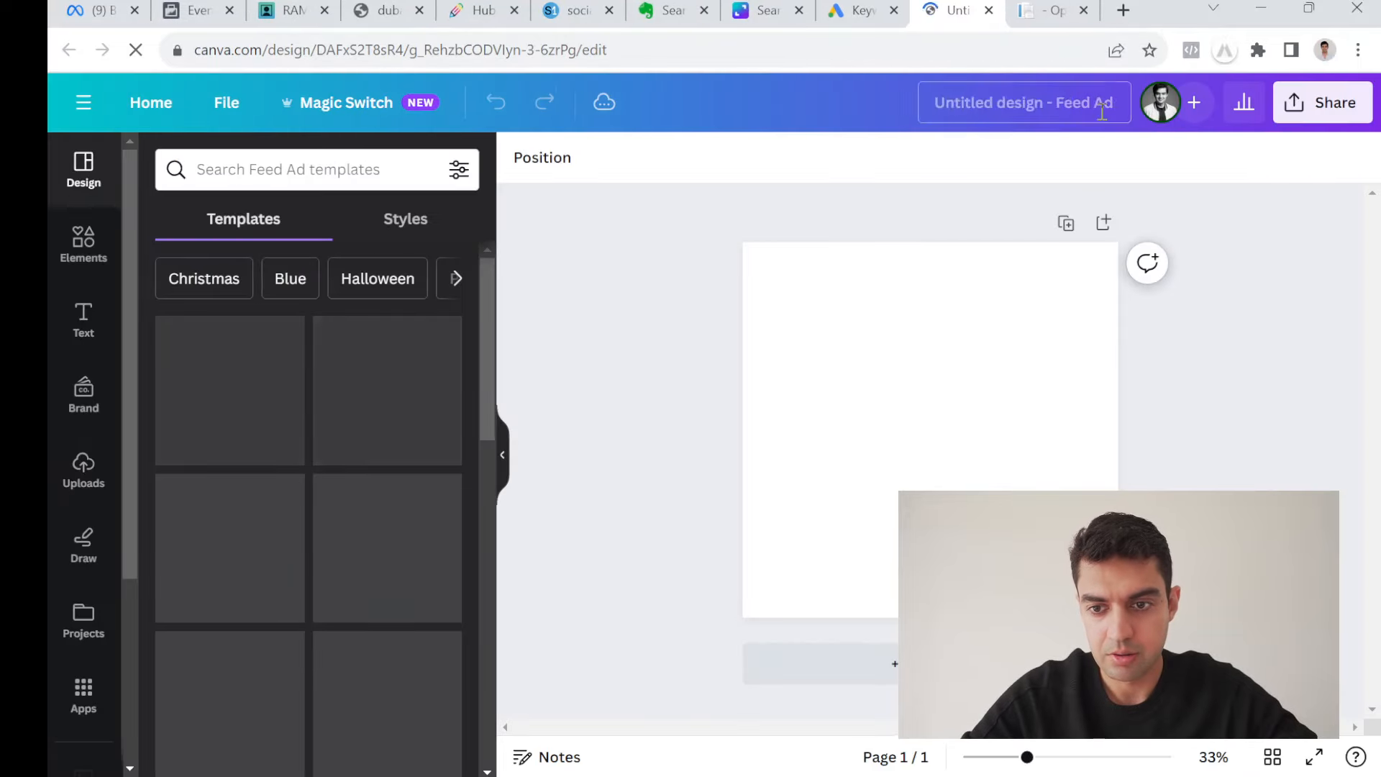
Name the design "Dubai Holiday Deals".
left_click(1102, 111)
type("Duba")
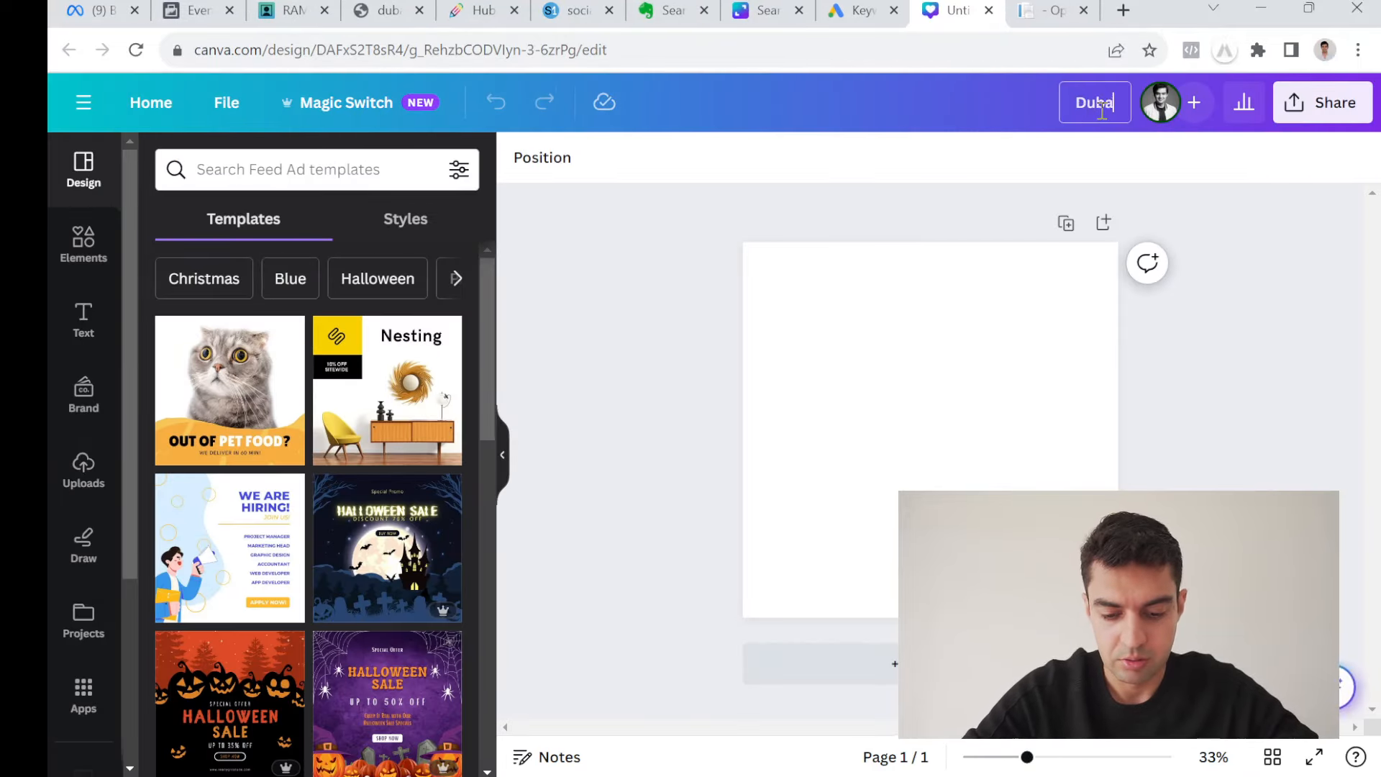
type("i Holiday")
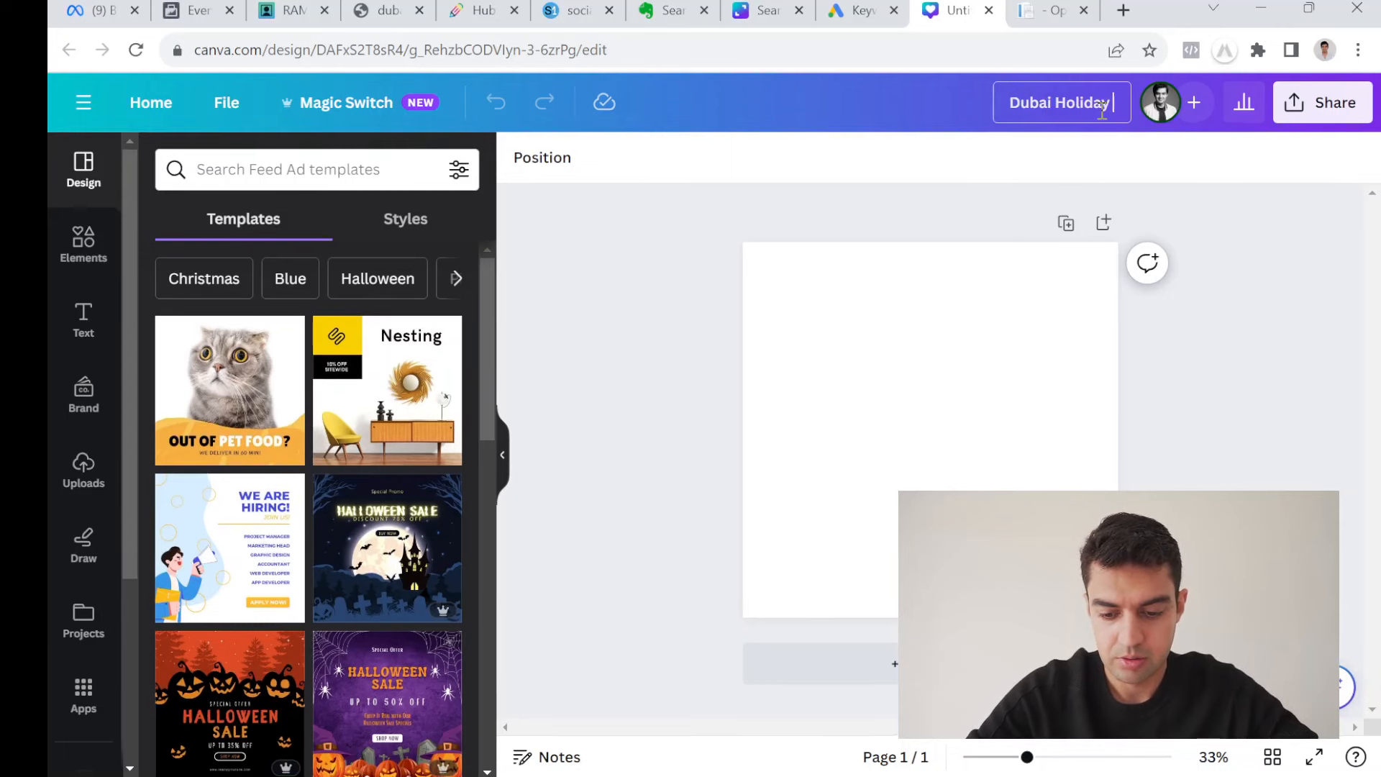
type(" Deals")
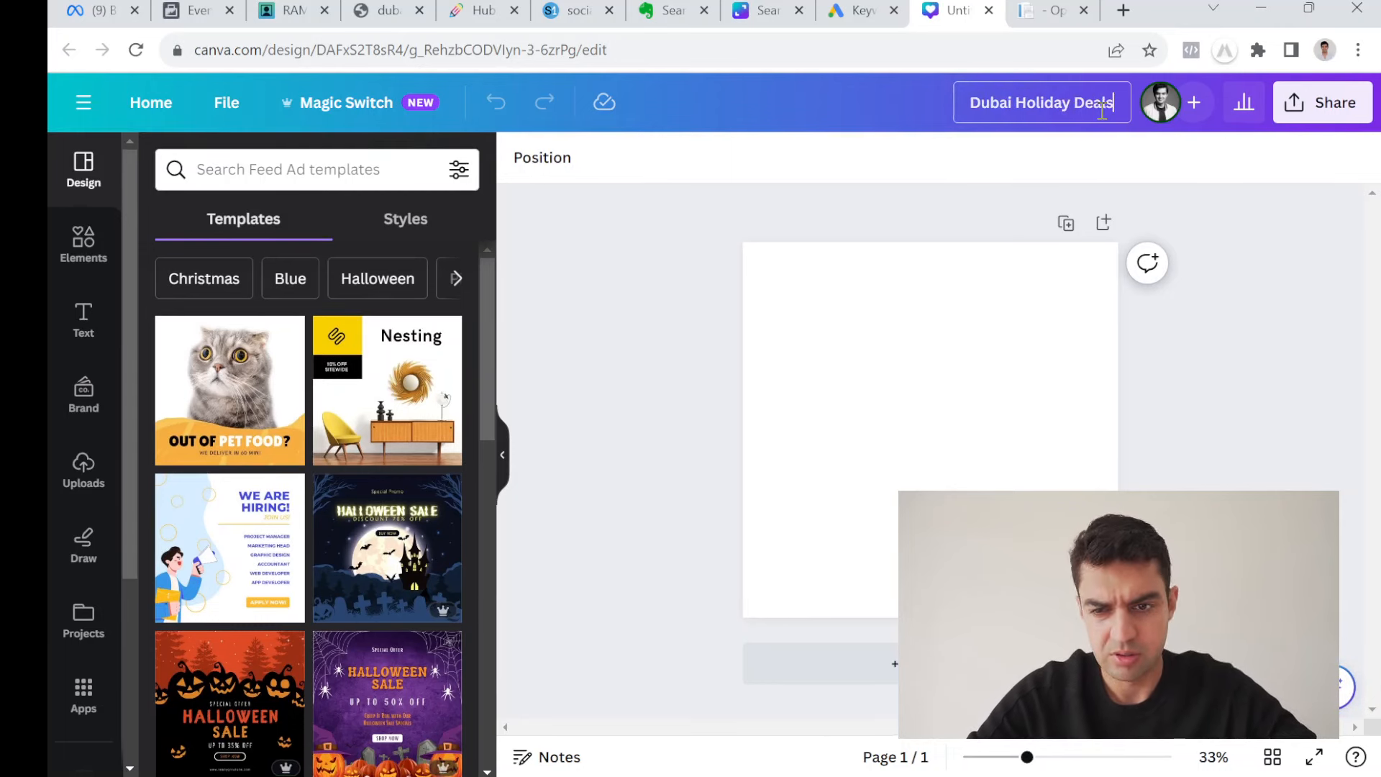
Search the photo library for "dubai holidays".
scroll(84, 590, "down", 4)
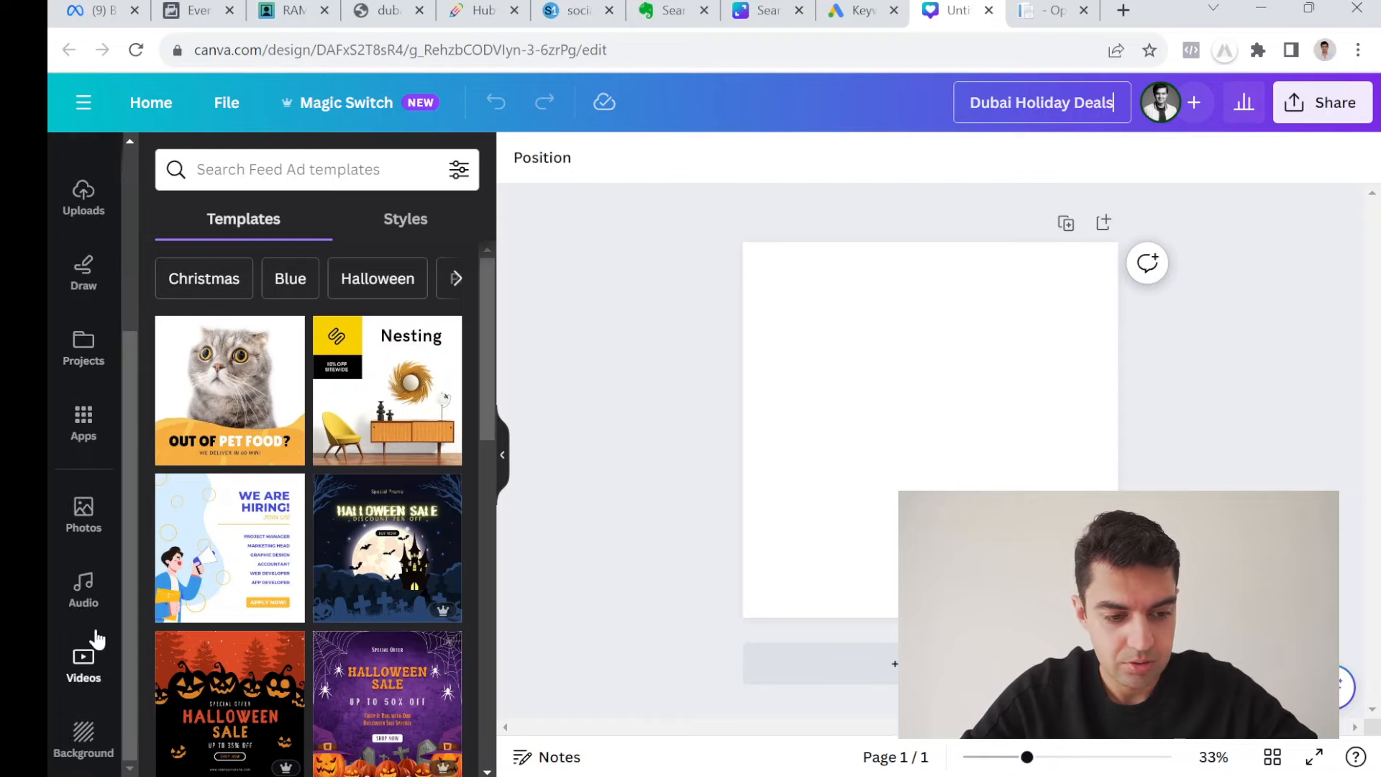
left_click(84, 513)
left_click(264, 160)
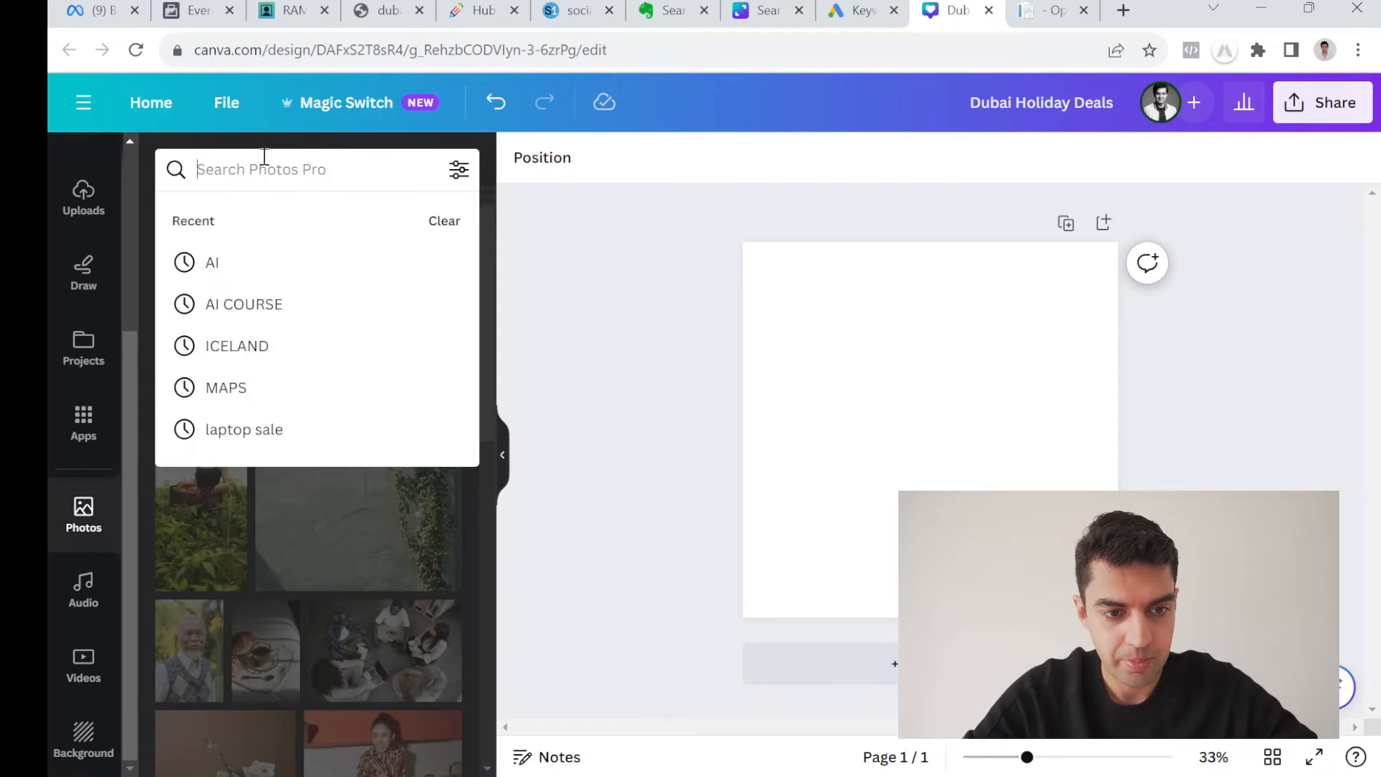
type("dubai")
key("Return")
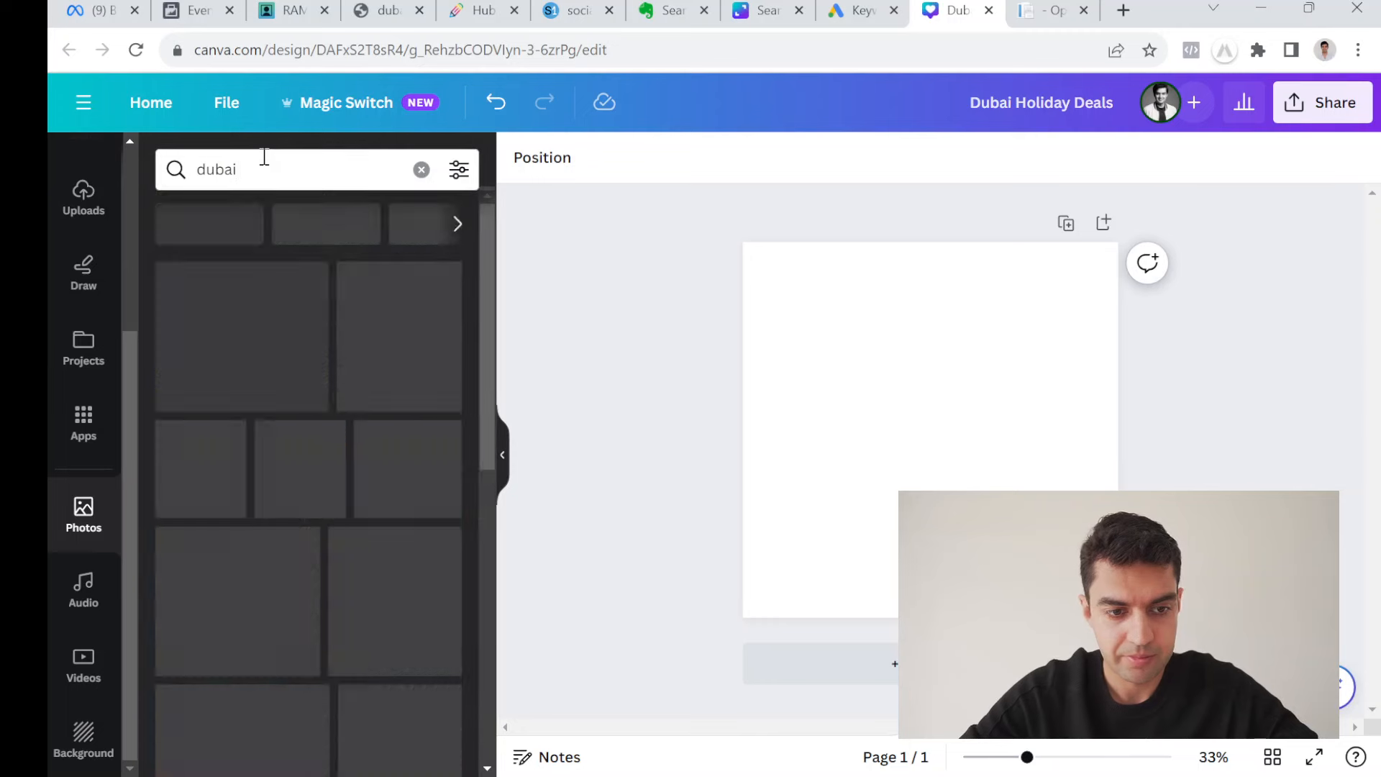
left_click(274, 166)
type("holidays")
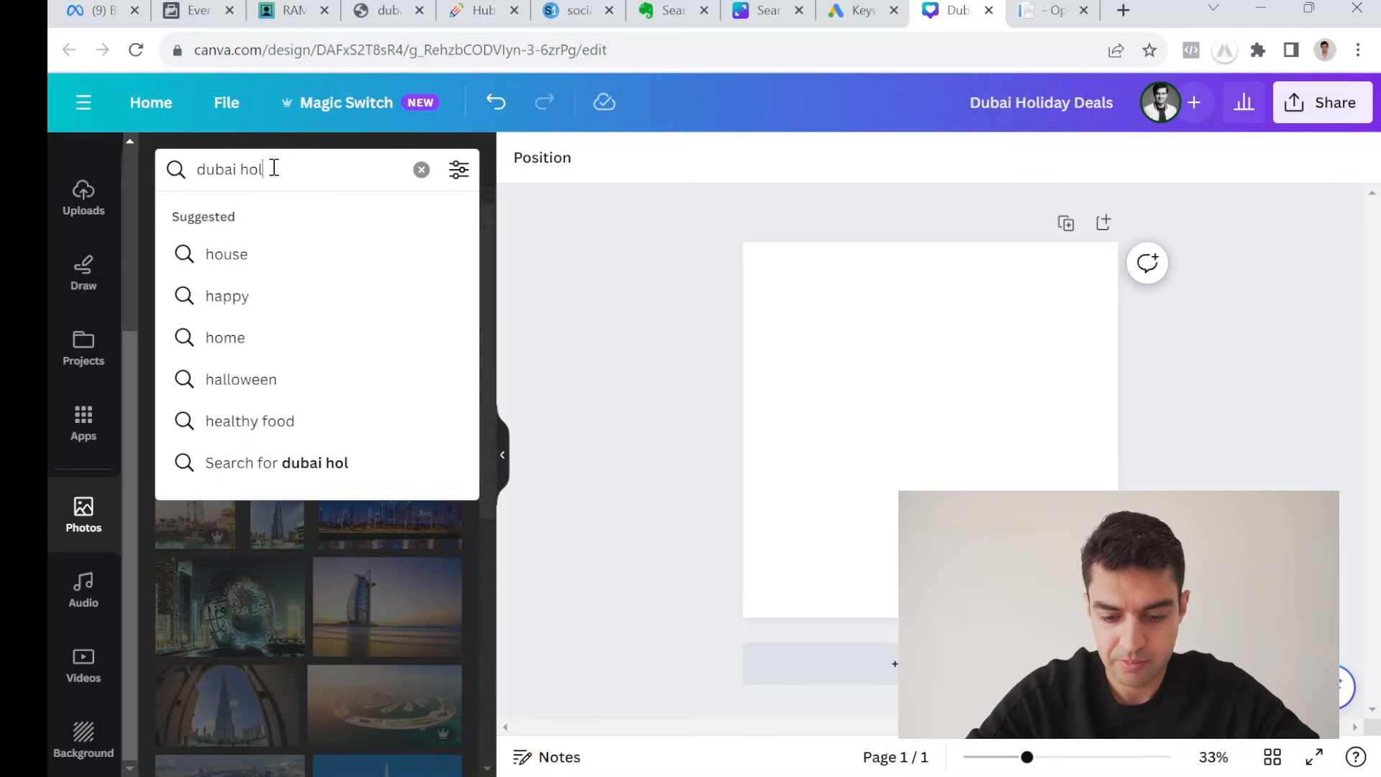
key("Return")
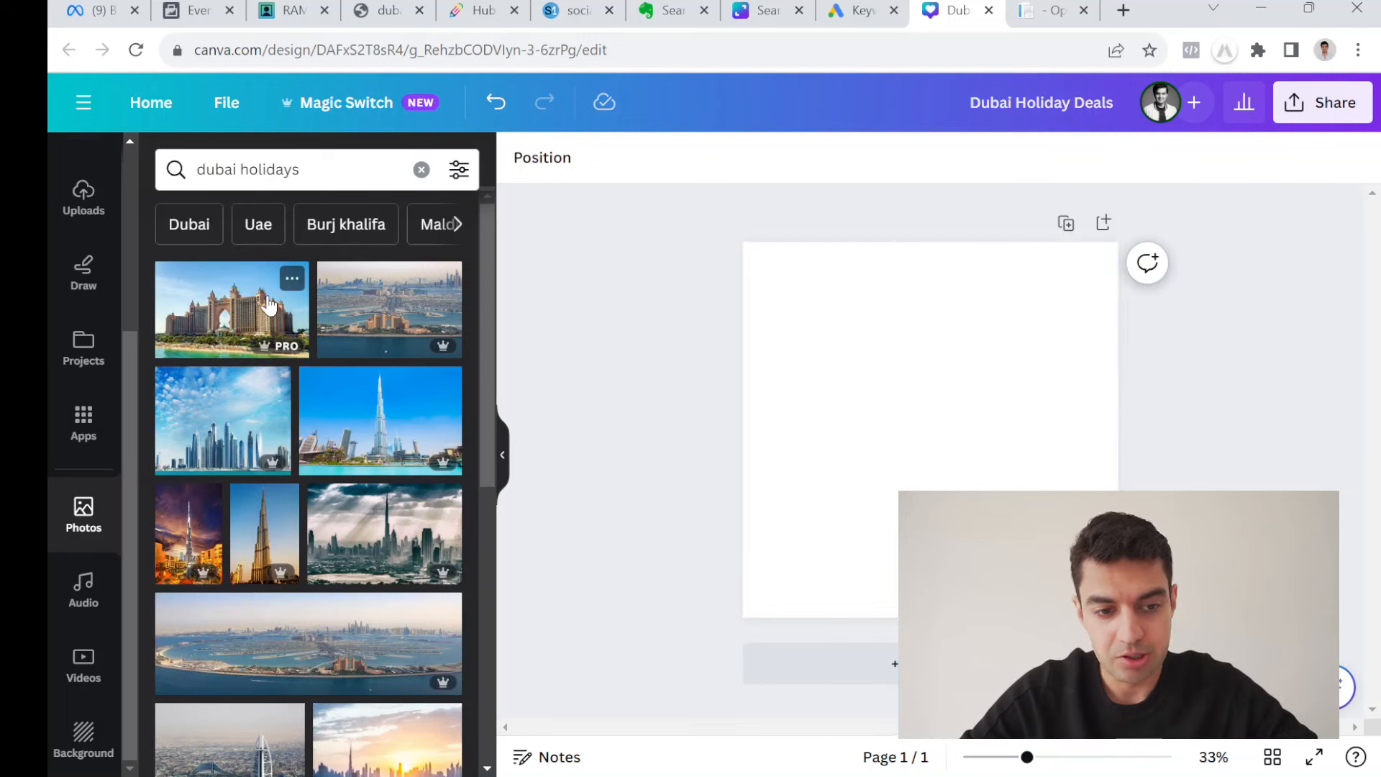
Add the palm-fronted arched hotel photo and enlarge it to span the page width, leaving a white band above.
left_click(232, 310)
left_click_drag(937, 419, 899, 392)
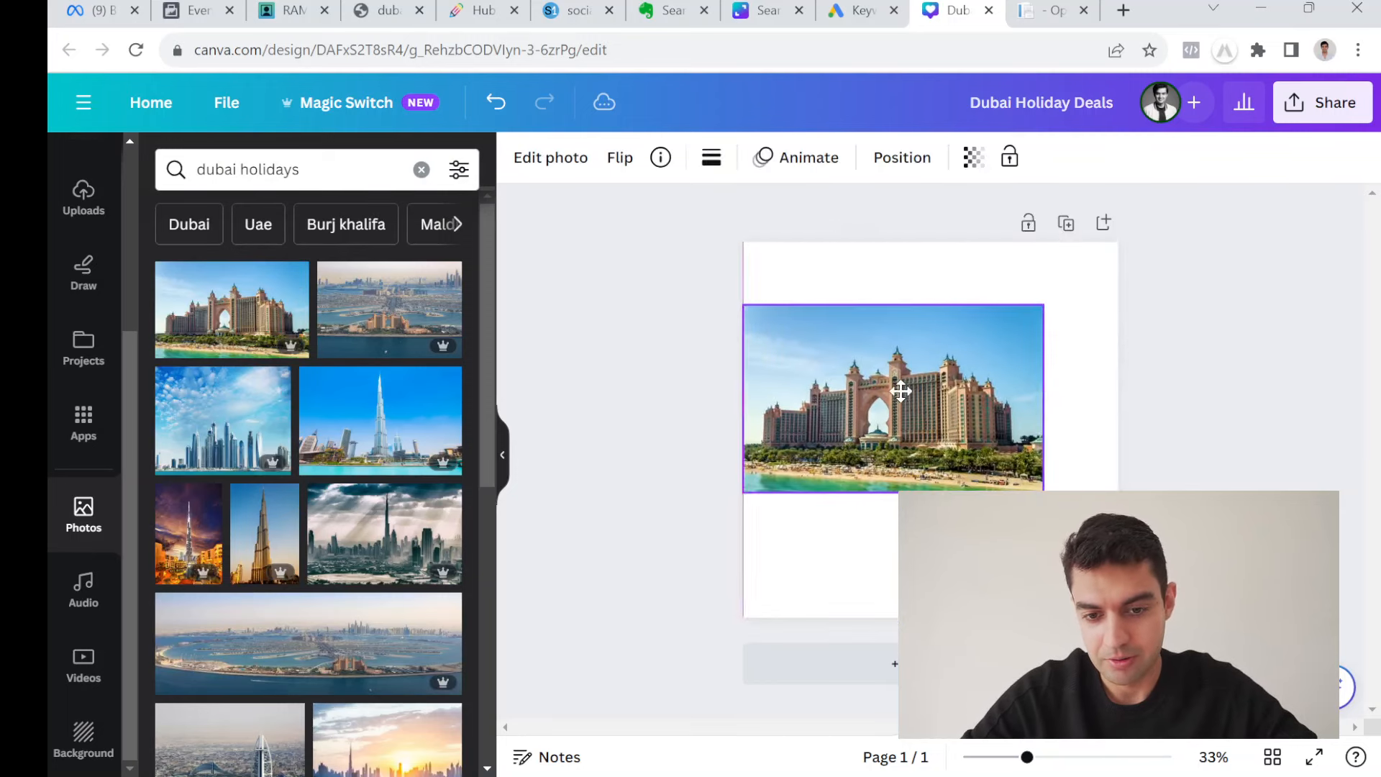
left_click_drag(1037, 489, 1079, 589)
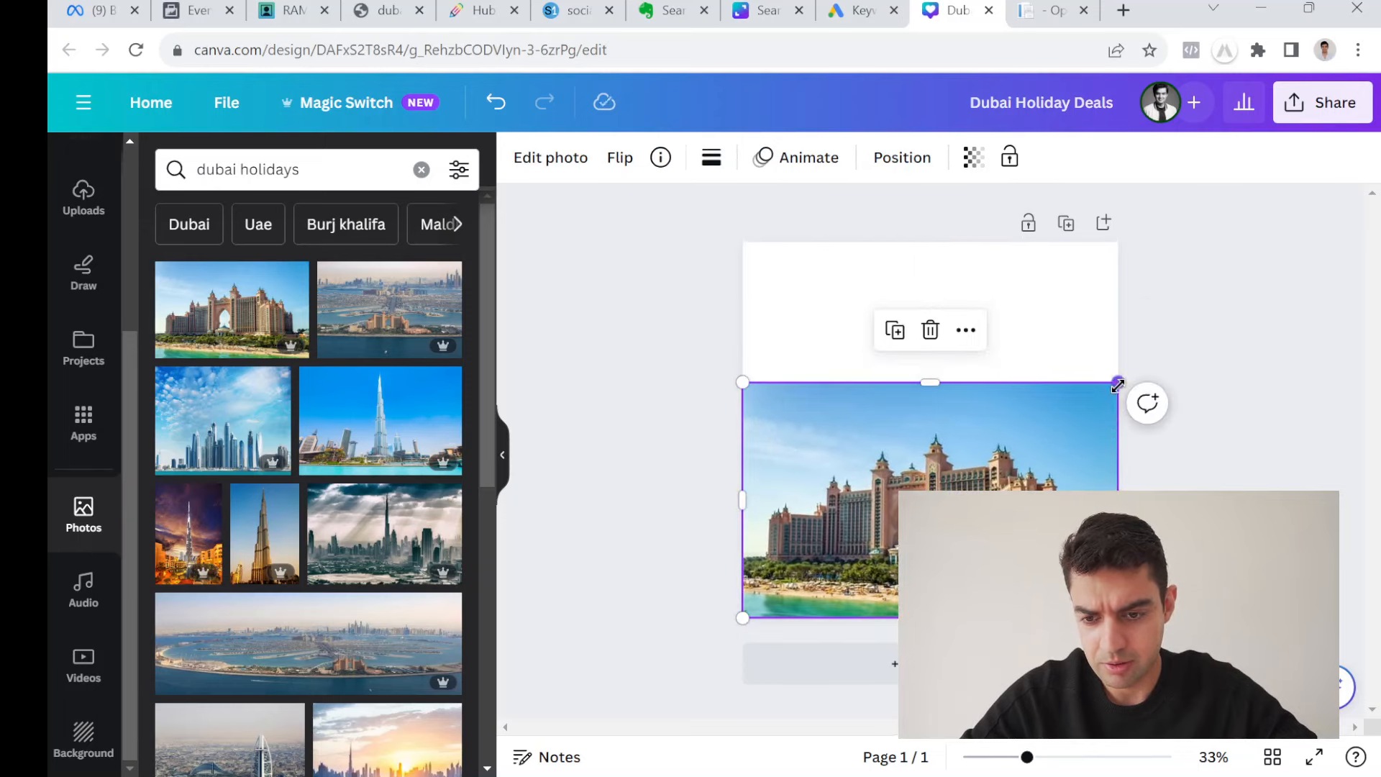
left_click_drag(1117, 385, 1185, 338)
left_click_drag(937, 424, 924, 427)
left_click(1216, 281)
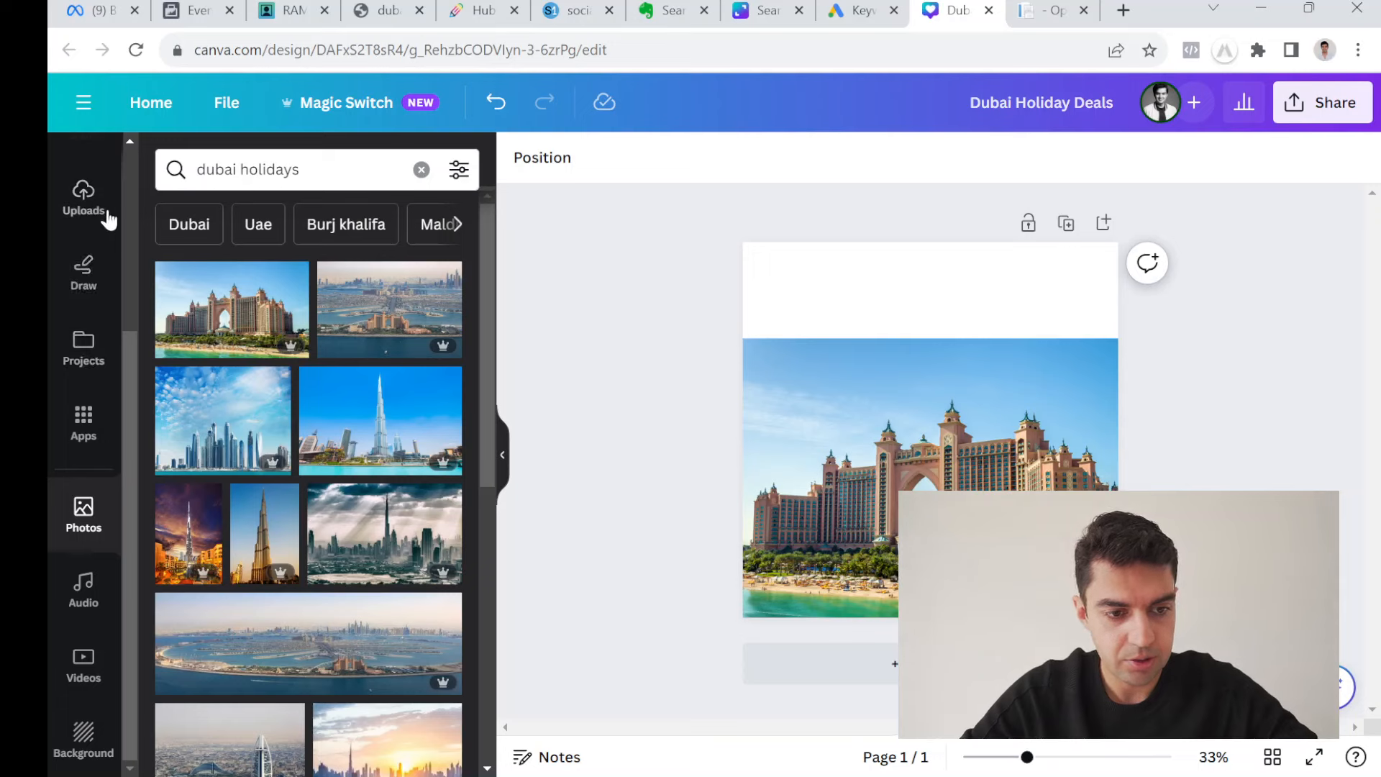
Add a text box in the brand kit's "Product name" style reading "Cheap Dubai Holiday Deals".
scroll(78, 287, "up", 3)
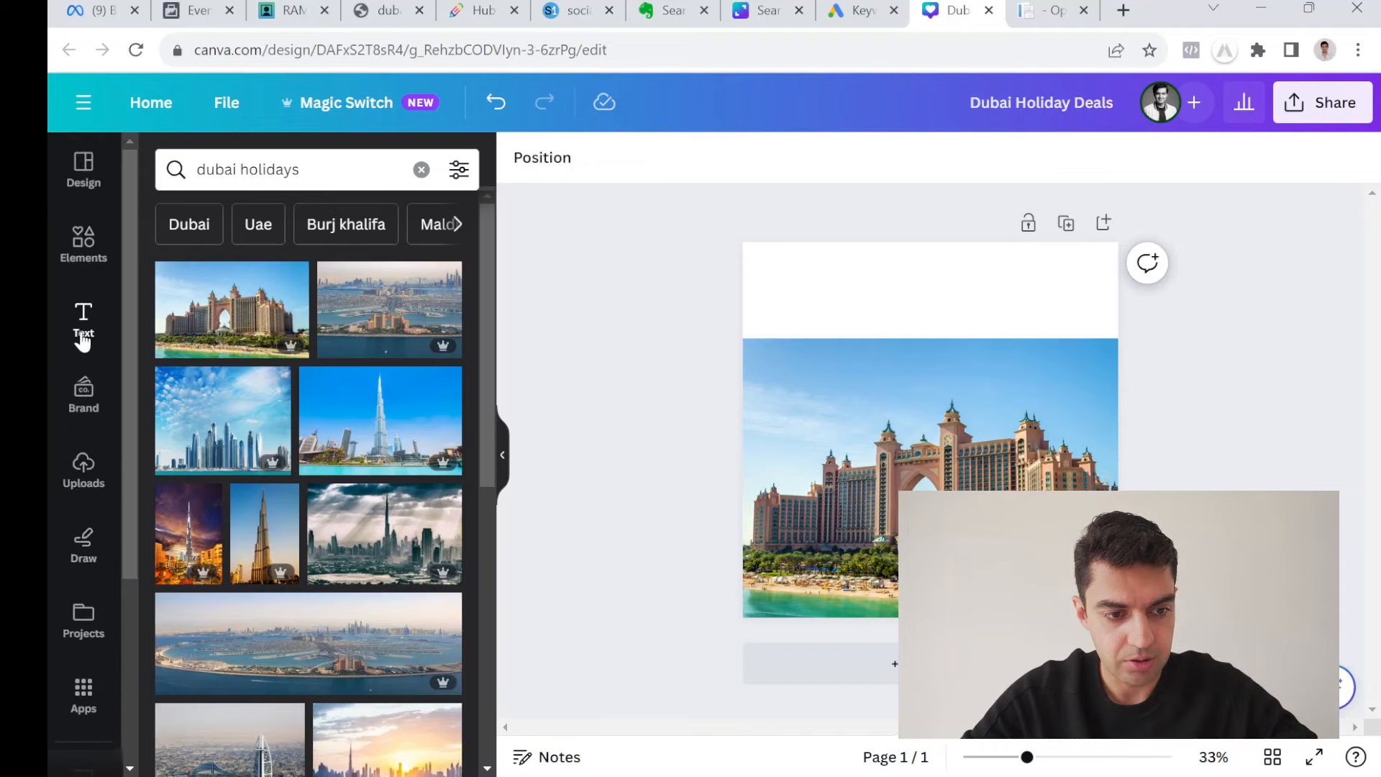
left_click(83, 324)
left_click(295, 345)
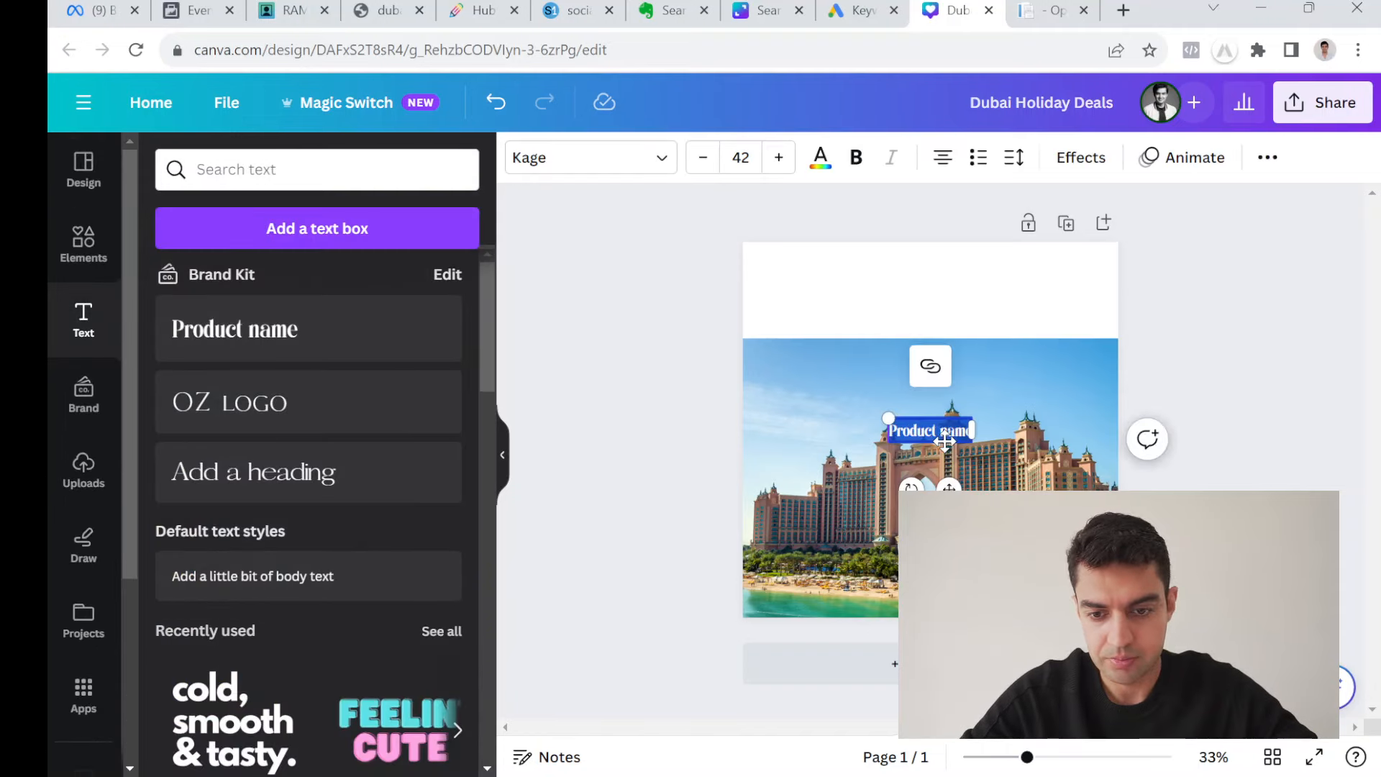
type("D")
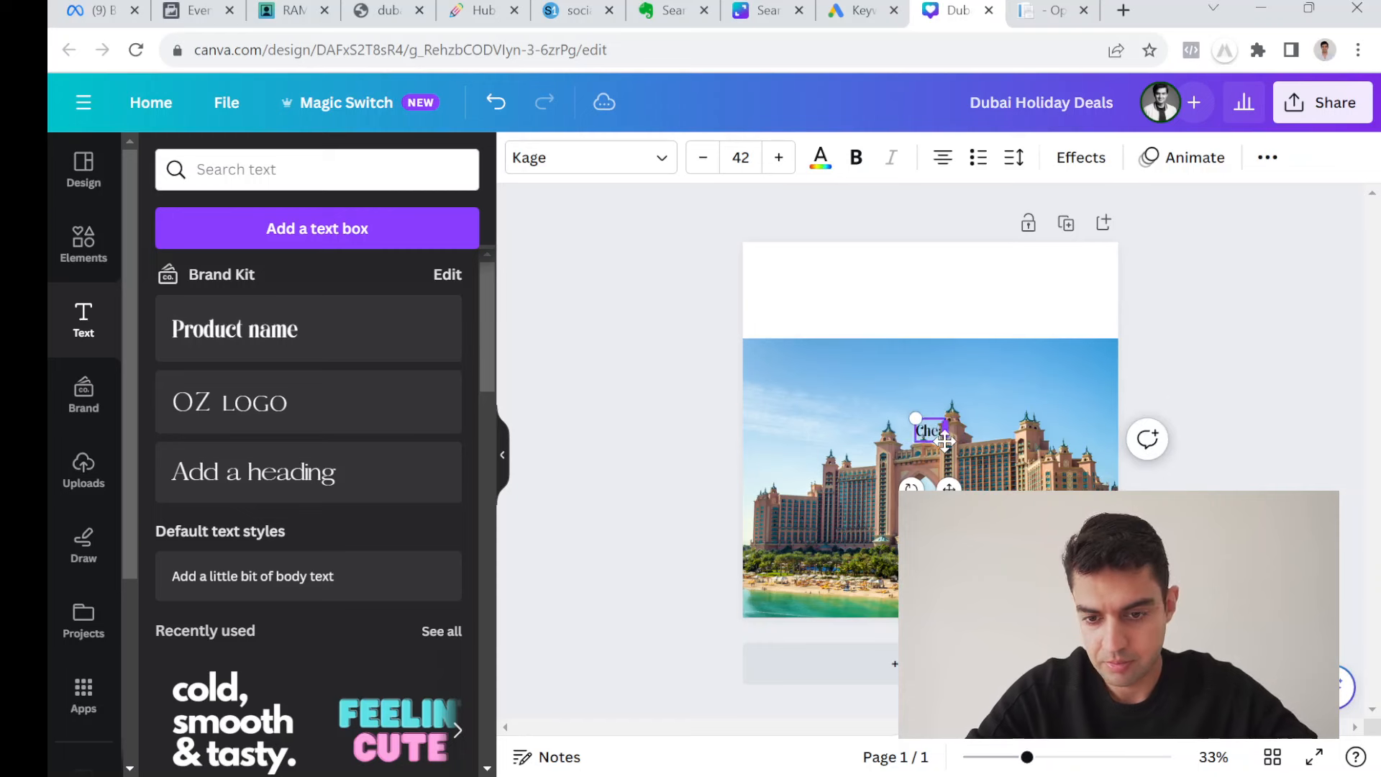
type("heap Dubai")
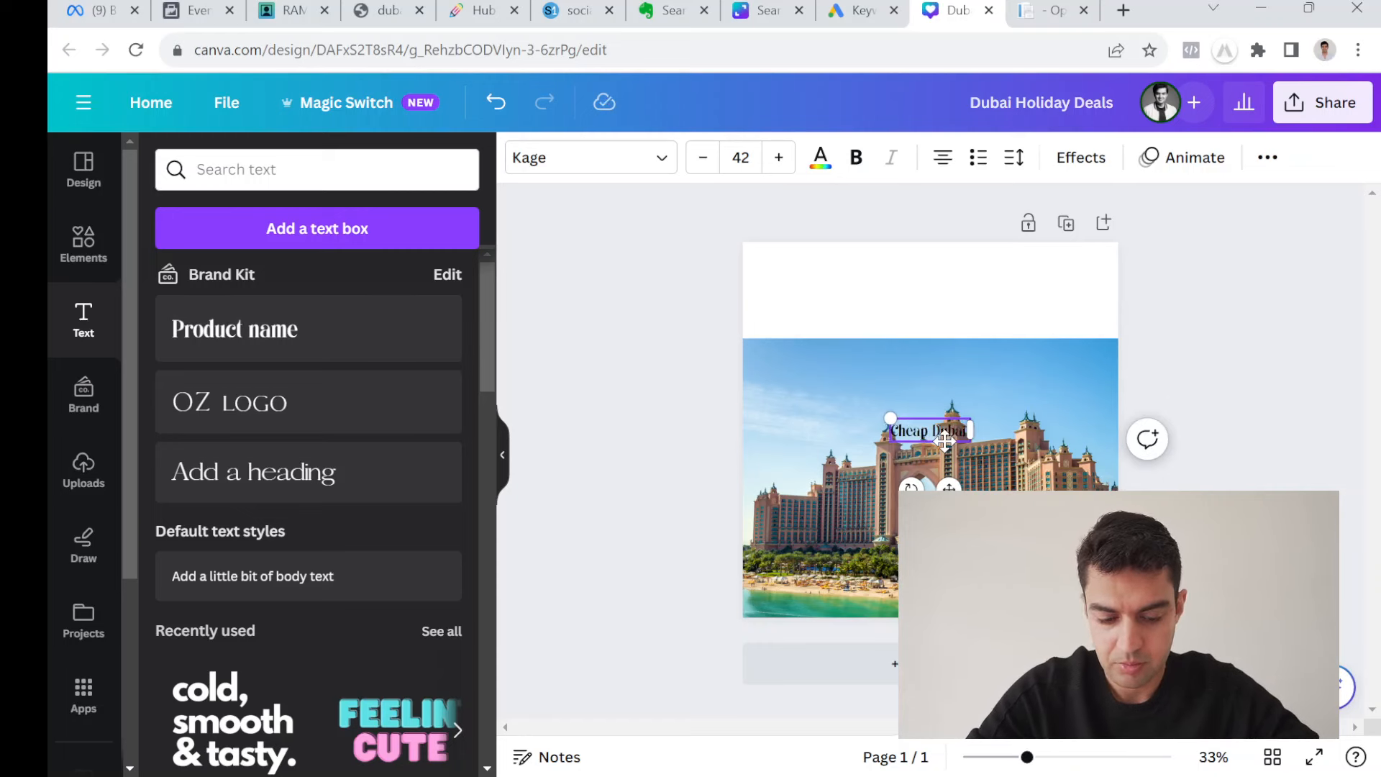
type(" Holiday")
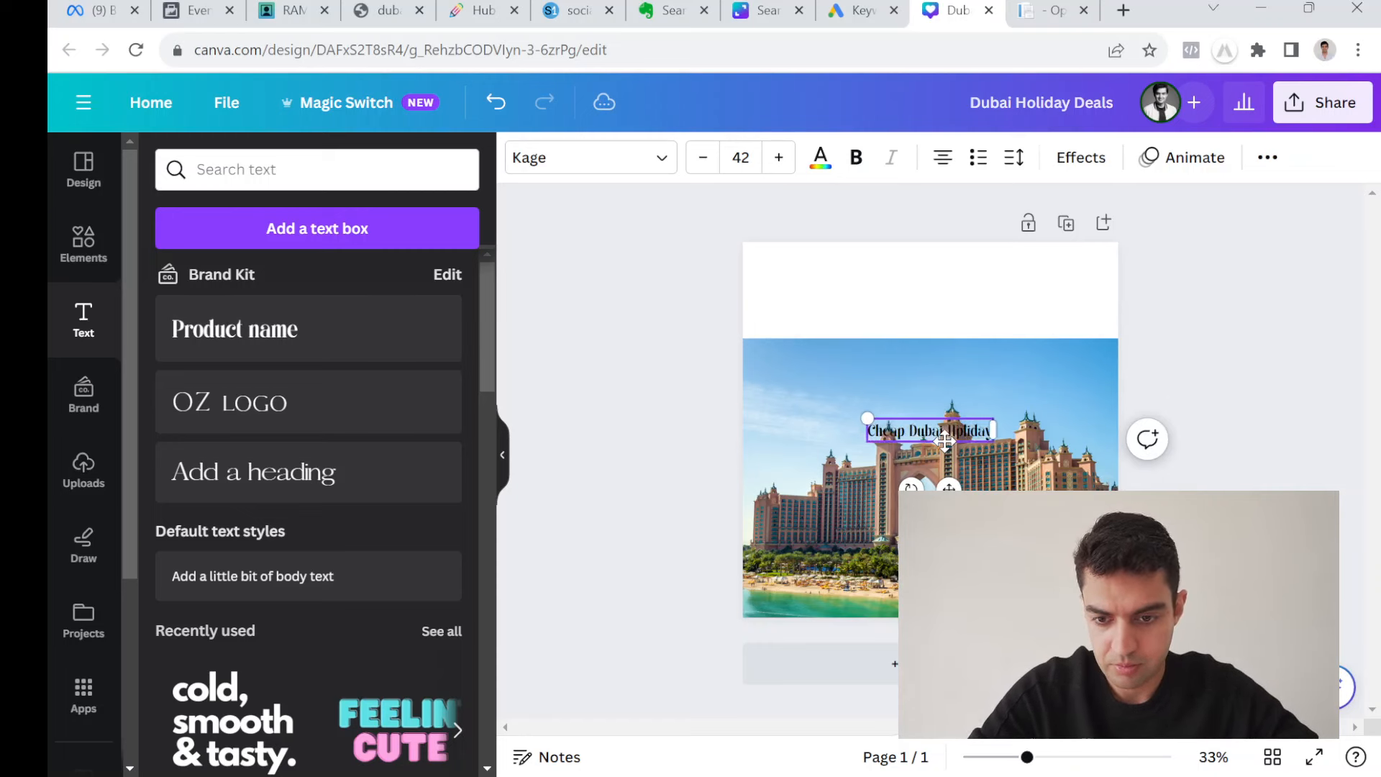
key("BackSpace")
key("BackSpace")
key("BackSpace")
key("BackSpace")
key("BackSpace")
type("liday Deals")
Change the font of the whole heading to Archivo Black.
key("ctrl+a")
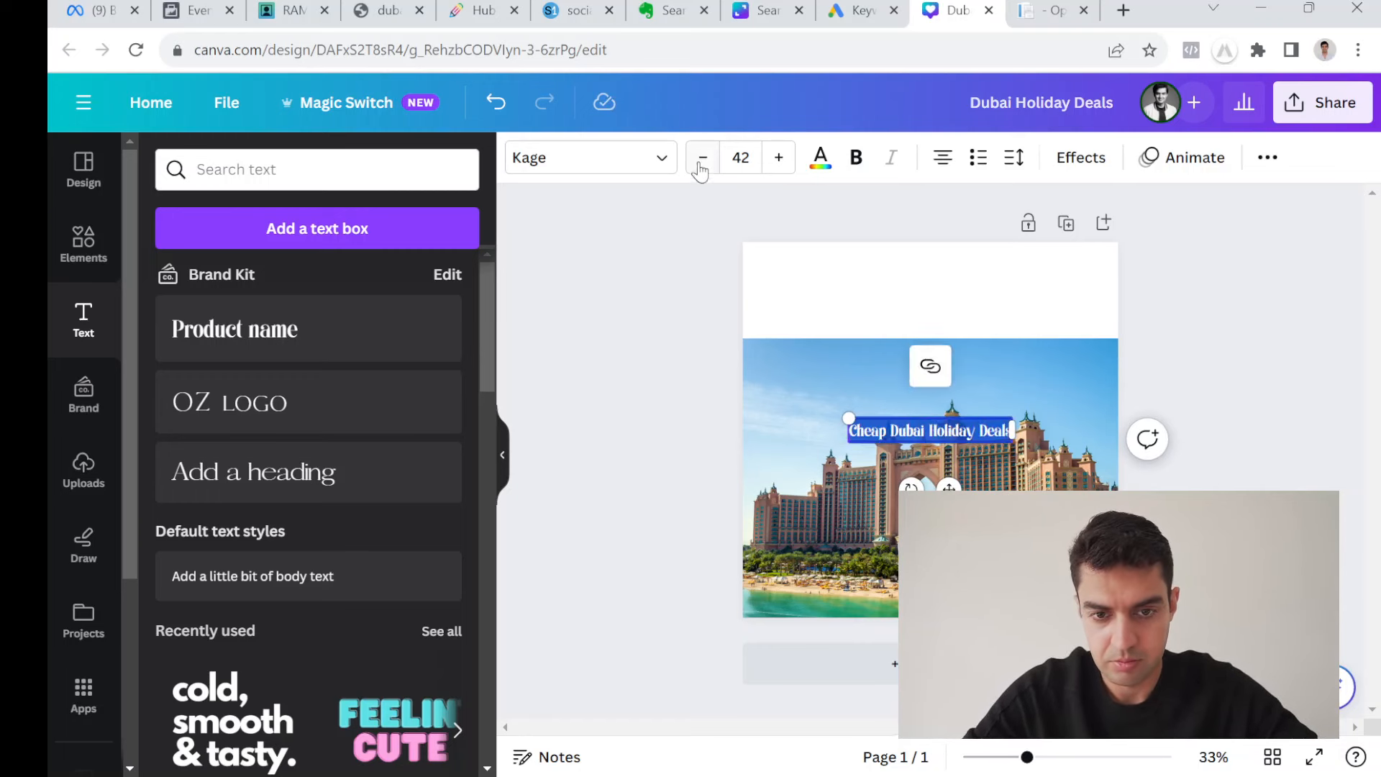
left_click(820, 158)
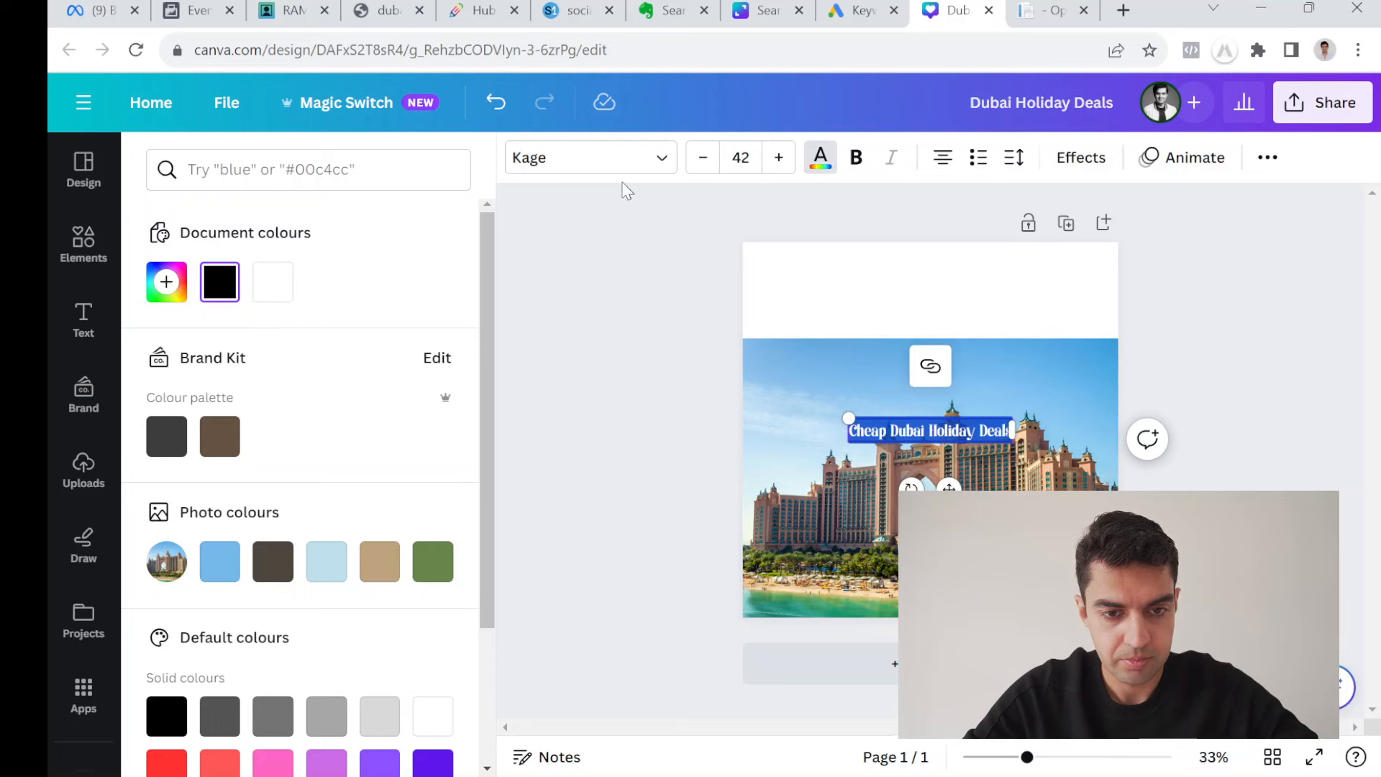
left_click(606, 164)
scroll(303, 532, "down", 4)
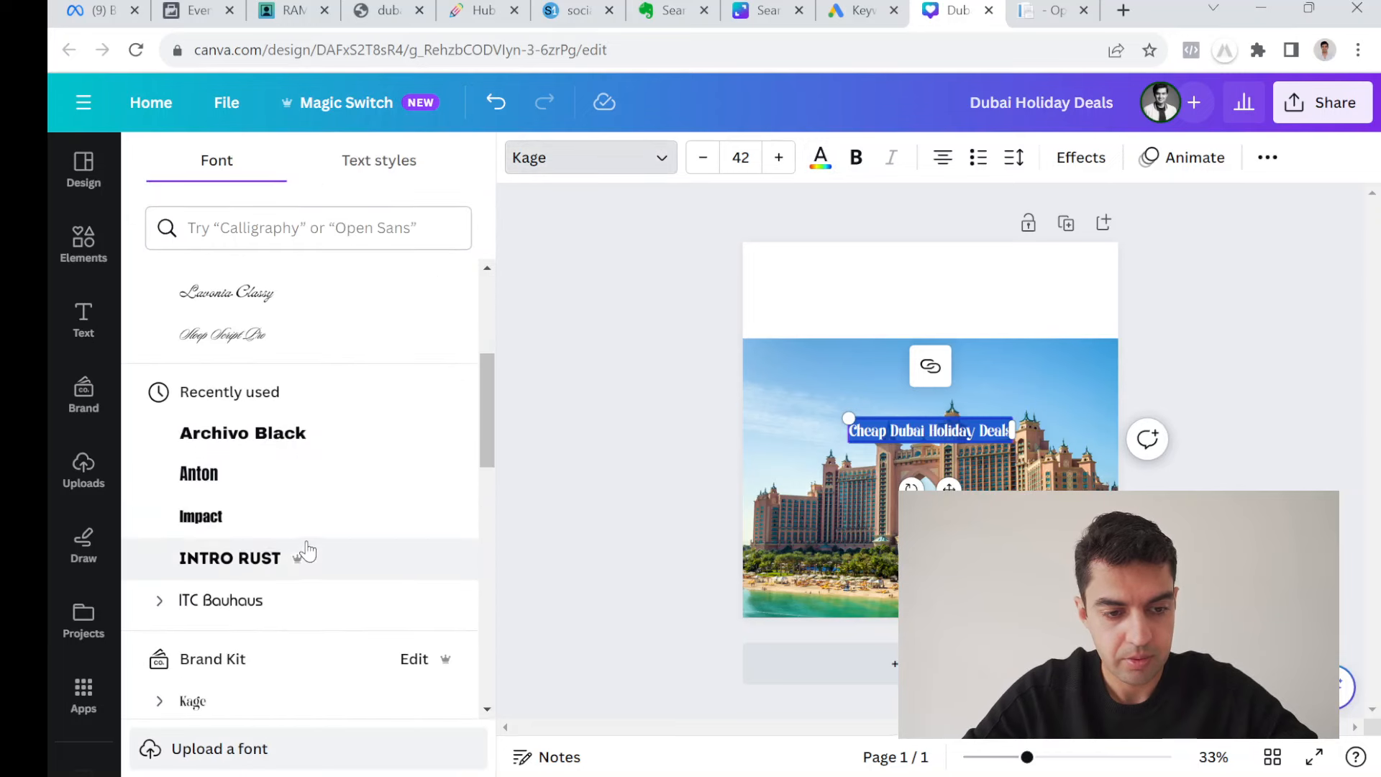
left_click(328, 434)
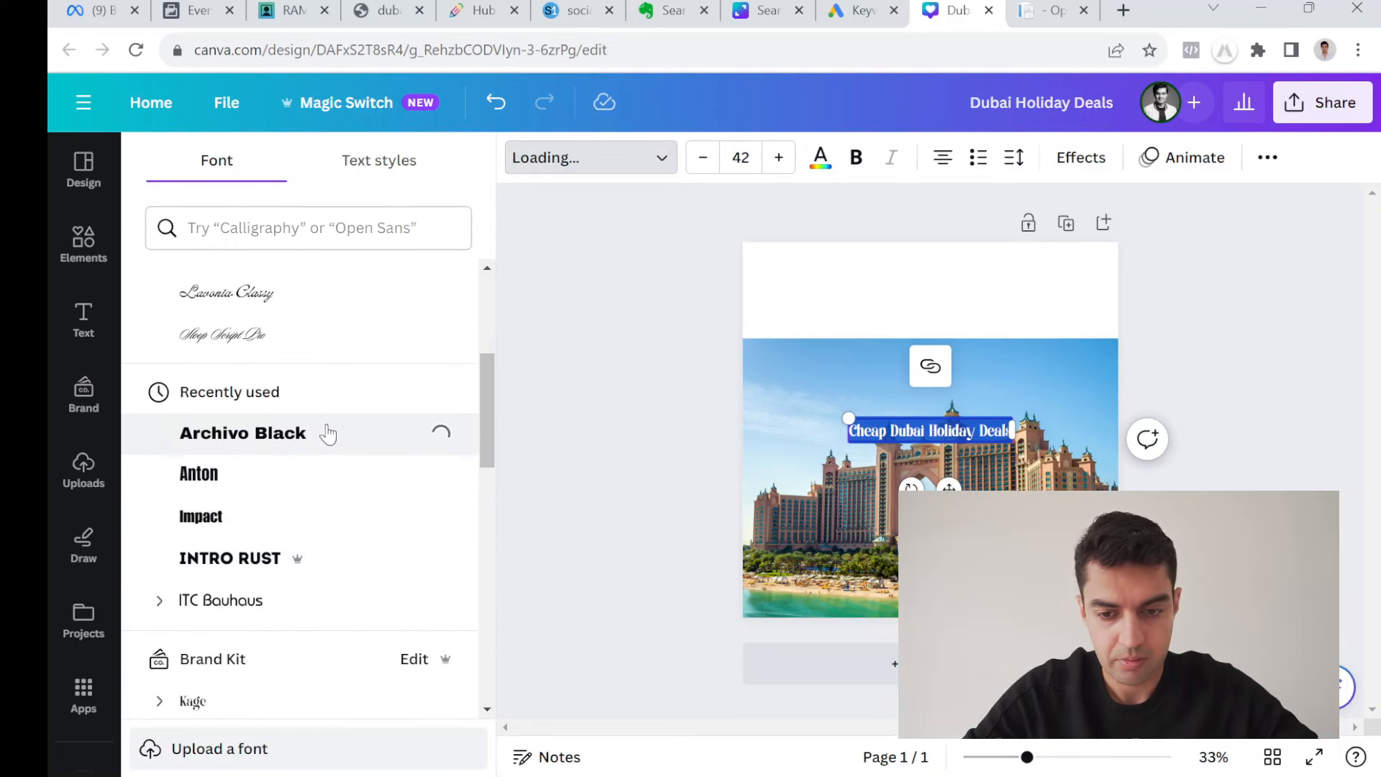
Move the heading into the white band above the photo and enlarge it to about size 53, nearly spanning the page width.
left_click(1228, 382)
left_click_drag(1059, 446, 1108, 307)
left_click_drag(760, 258, 749, 249)
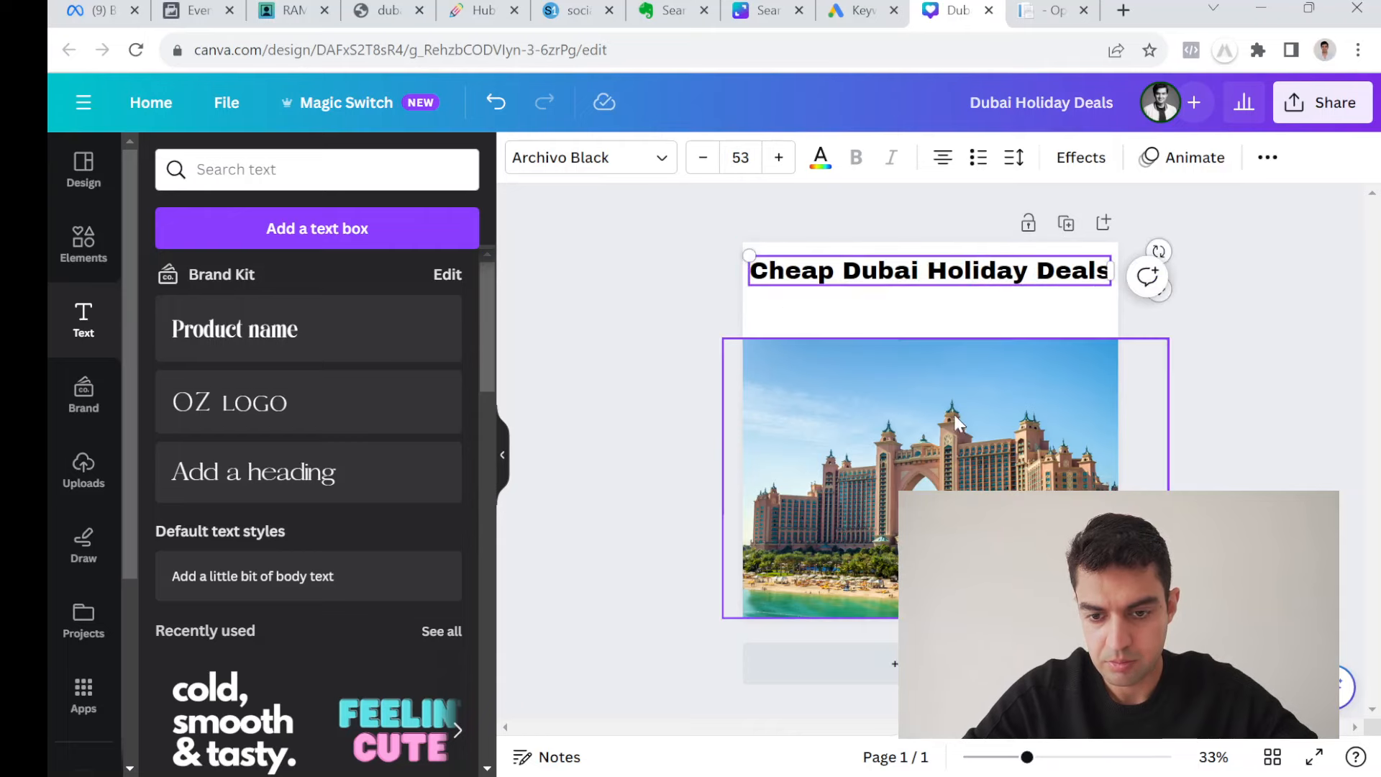
Reposition and resize the hotel photo so it fills the page from just beneath the heading to the bottom edge.
left_click_drag(793, 588, 794, 538)
left_click_drag(718, 576, 695, 605)
left_click(884, 532)
key("ctrl+z")
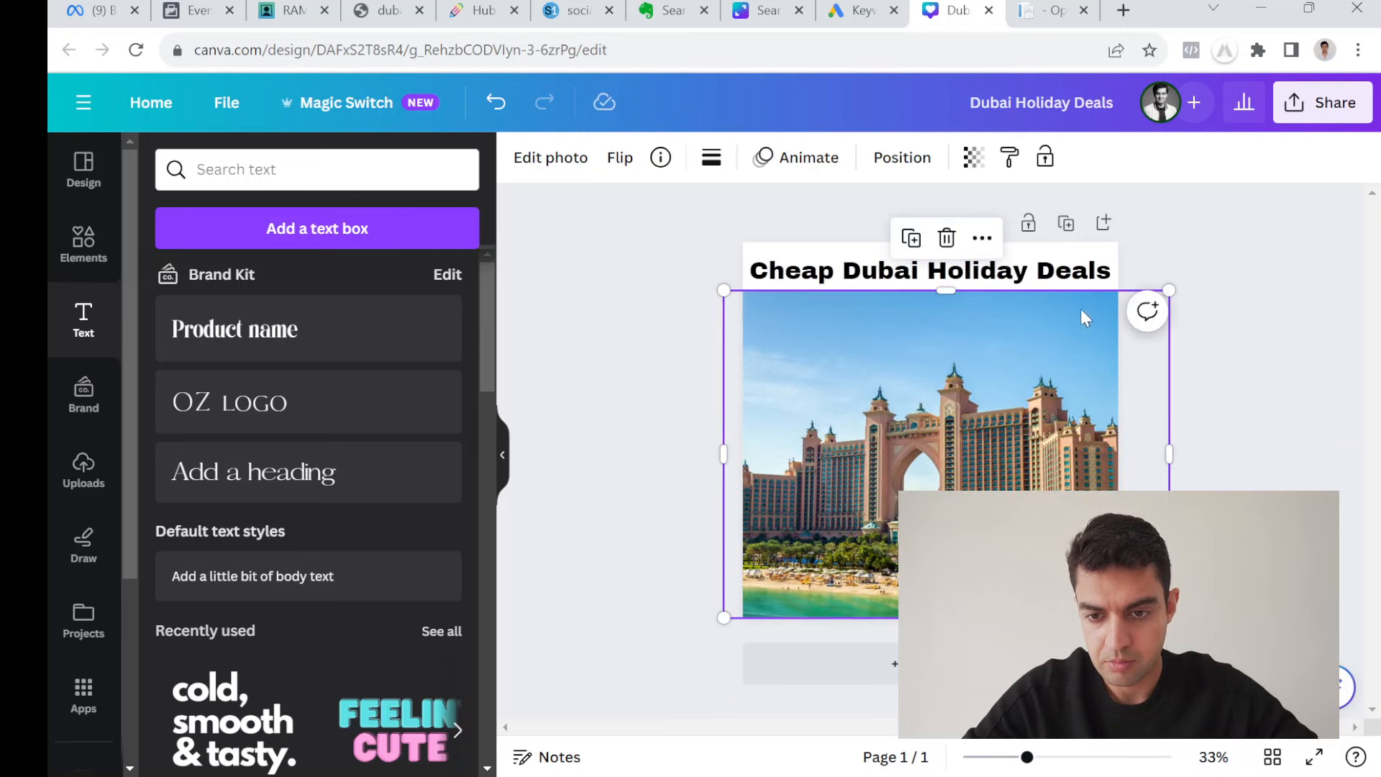
left_click(1244, 237)
Set the page background colour to black.
left_click(940, 256)
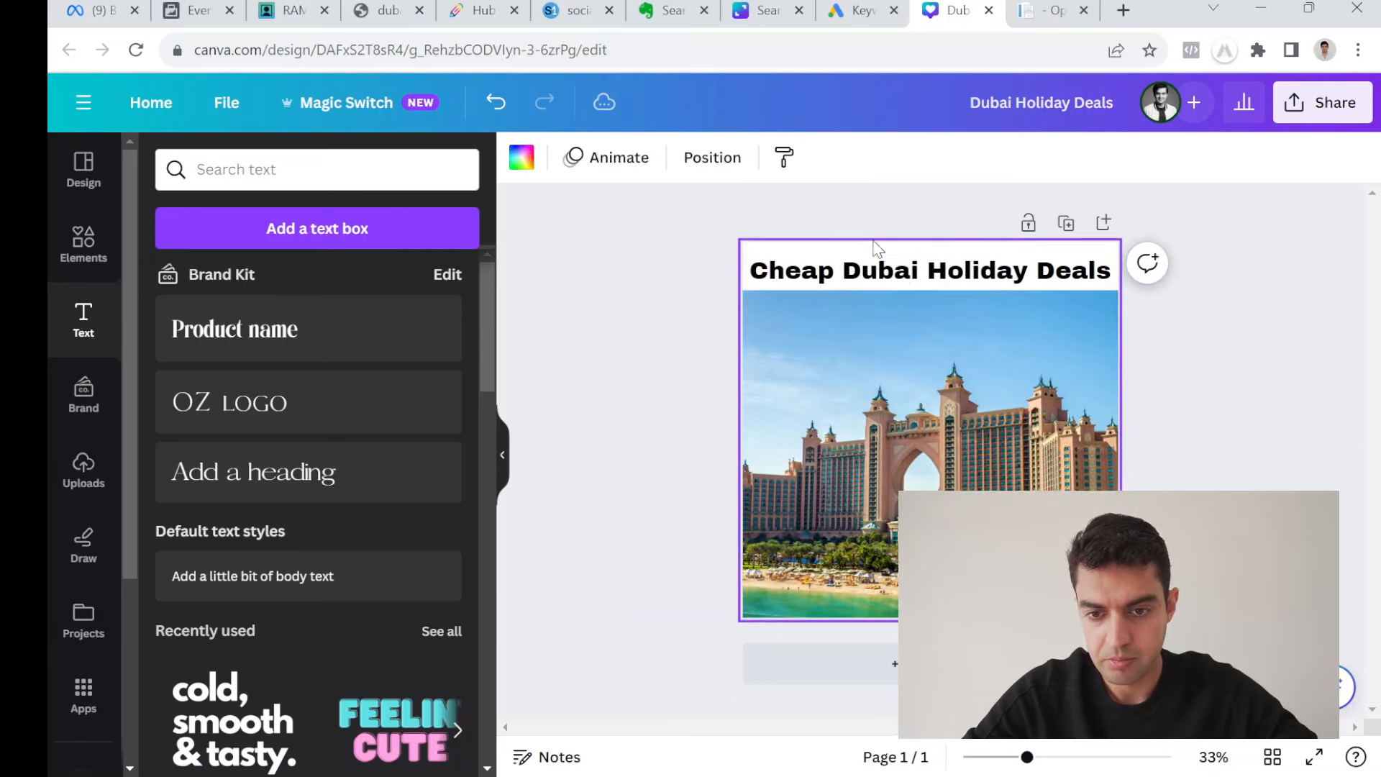
left_click(522, 158)
left_click(219, 281)
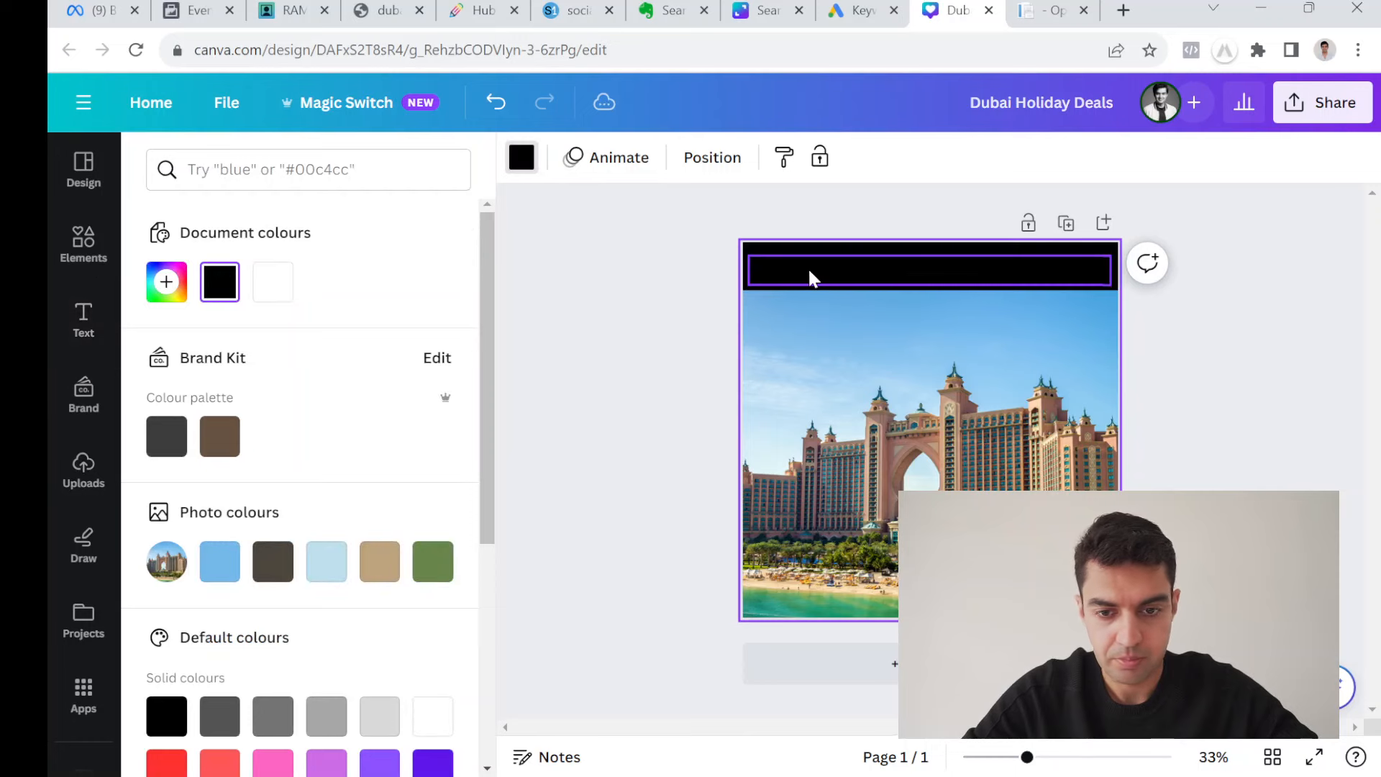
Try to colour the heading text white in place on the black band.
left_click(878, 278)
left_click(820, 158)
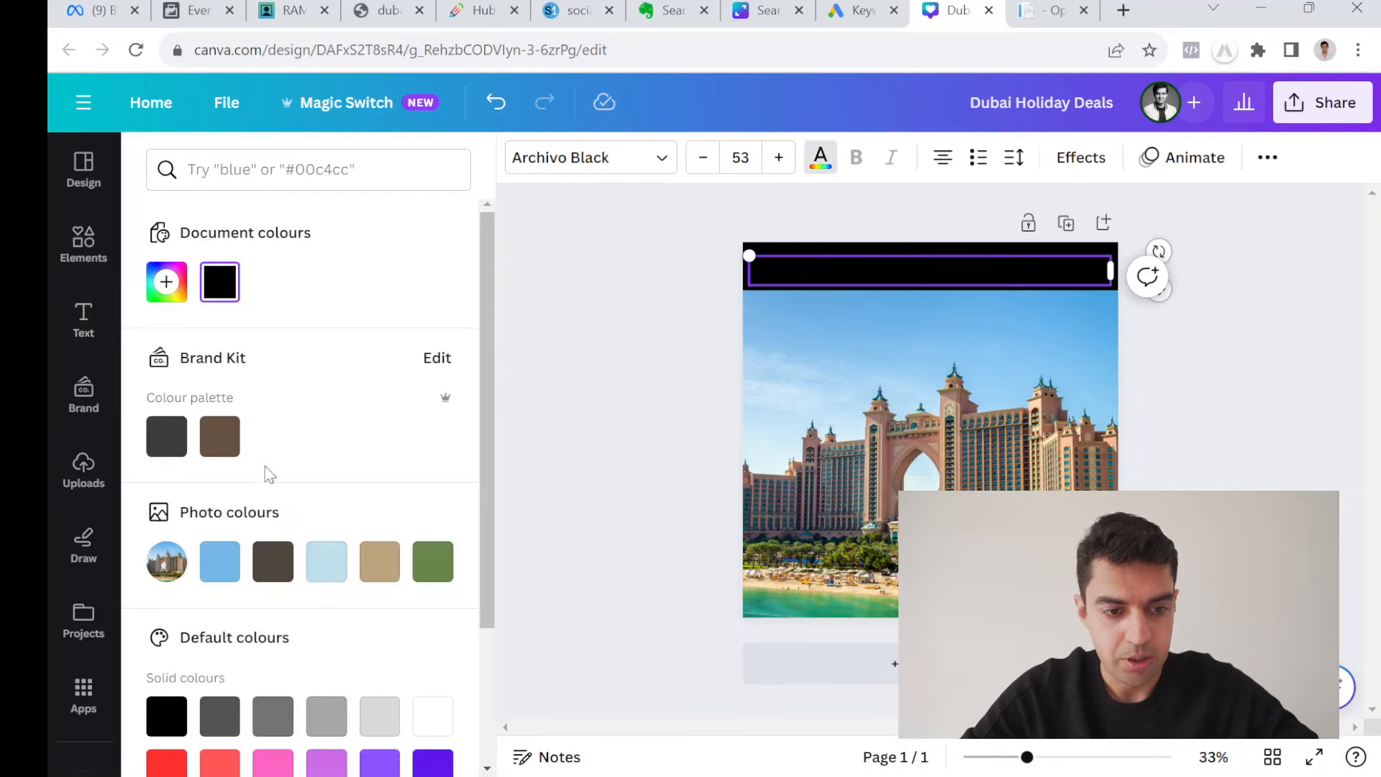
left_click(431, 714)
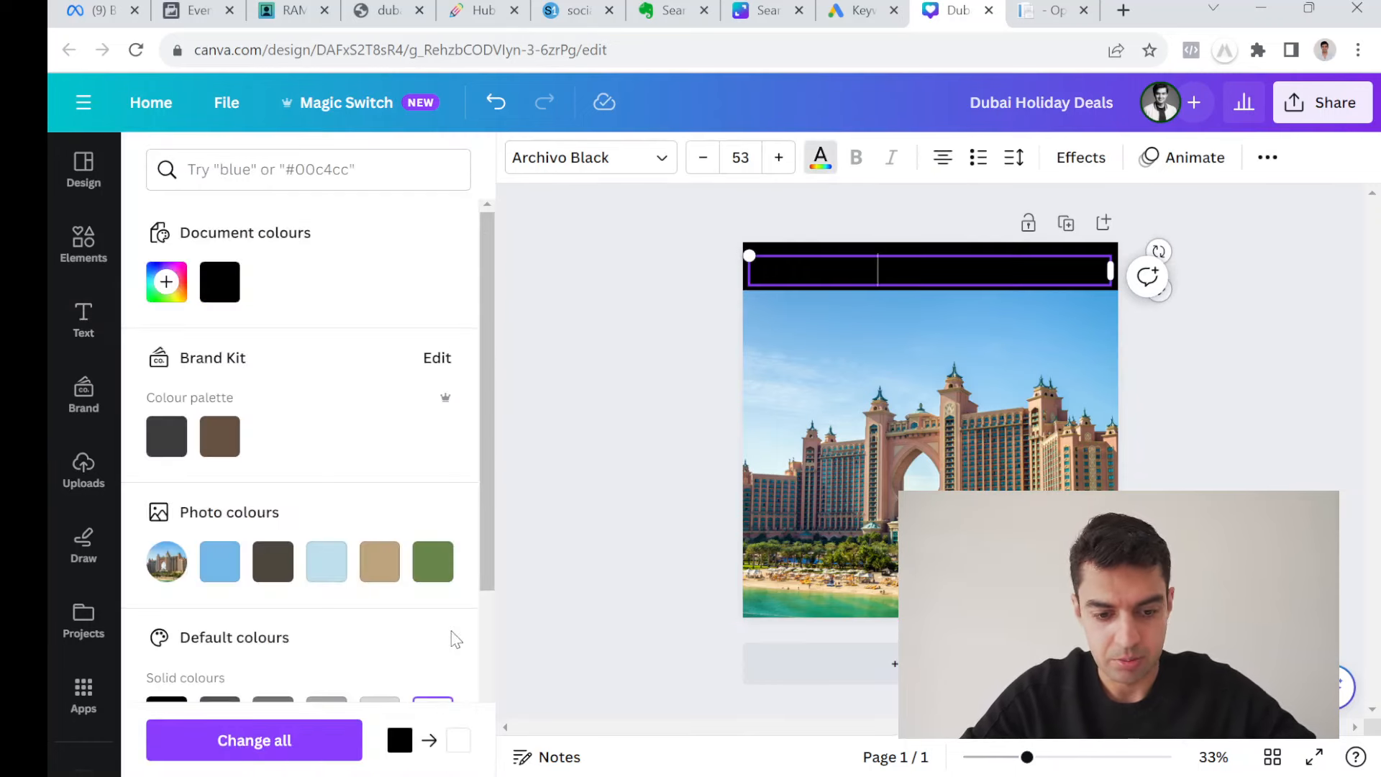
scroll(455, 639, "down", 2)
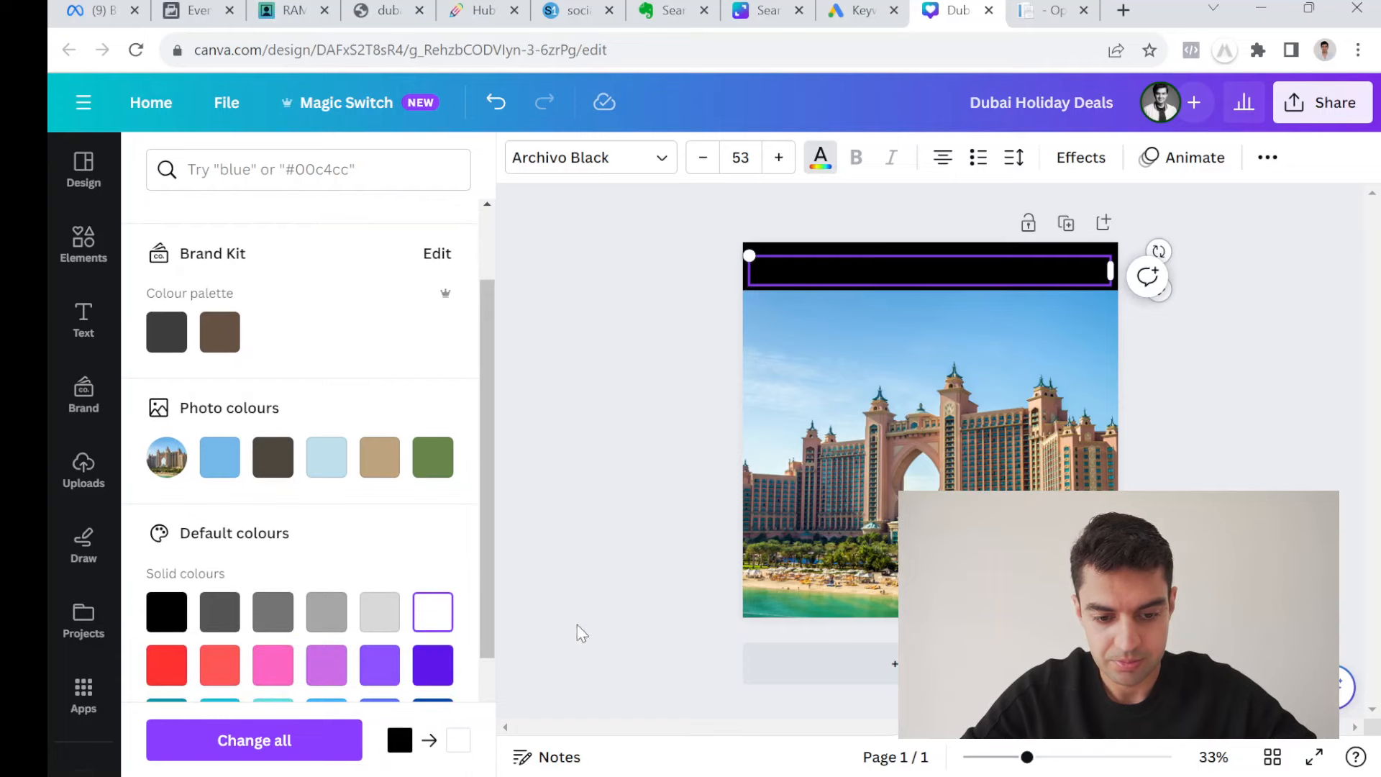
left_click(810, 259)
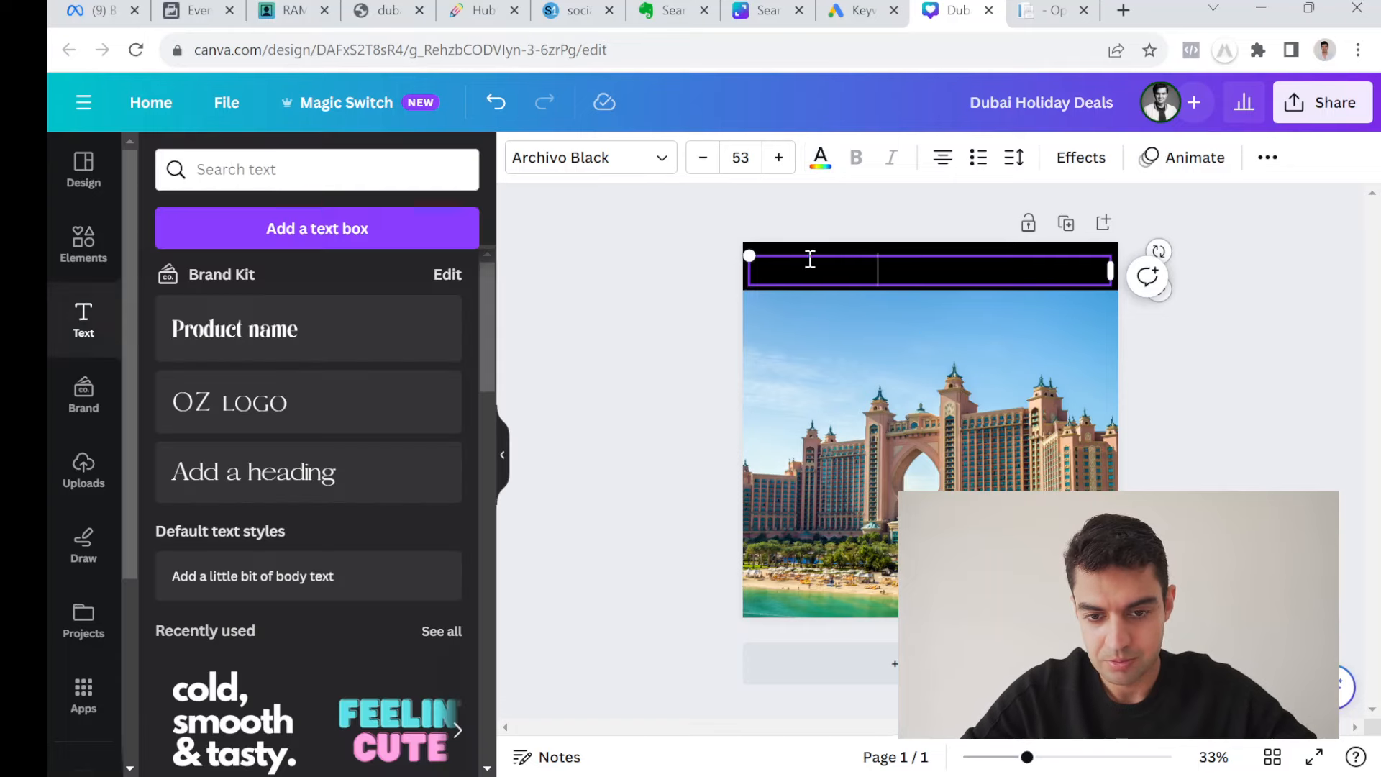
left_click(685, 272)
Move the heading onto the sky, colour its text white, and place it back in the black band.
left_click_drag(830, 267, 831, 319)
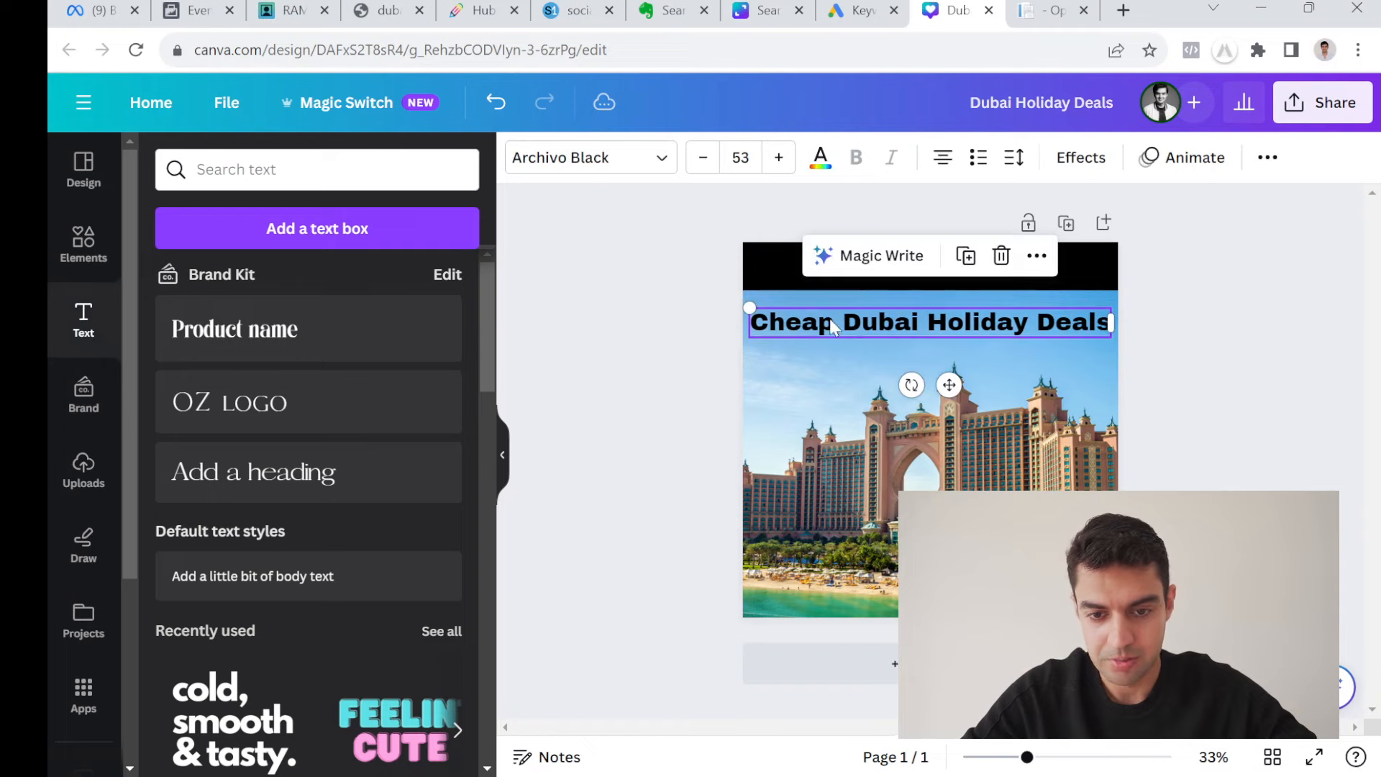
left_click(820, 157)
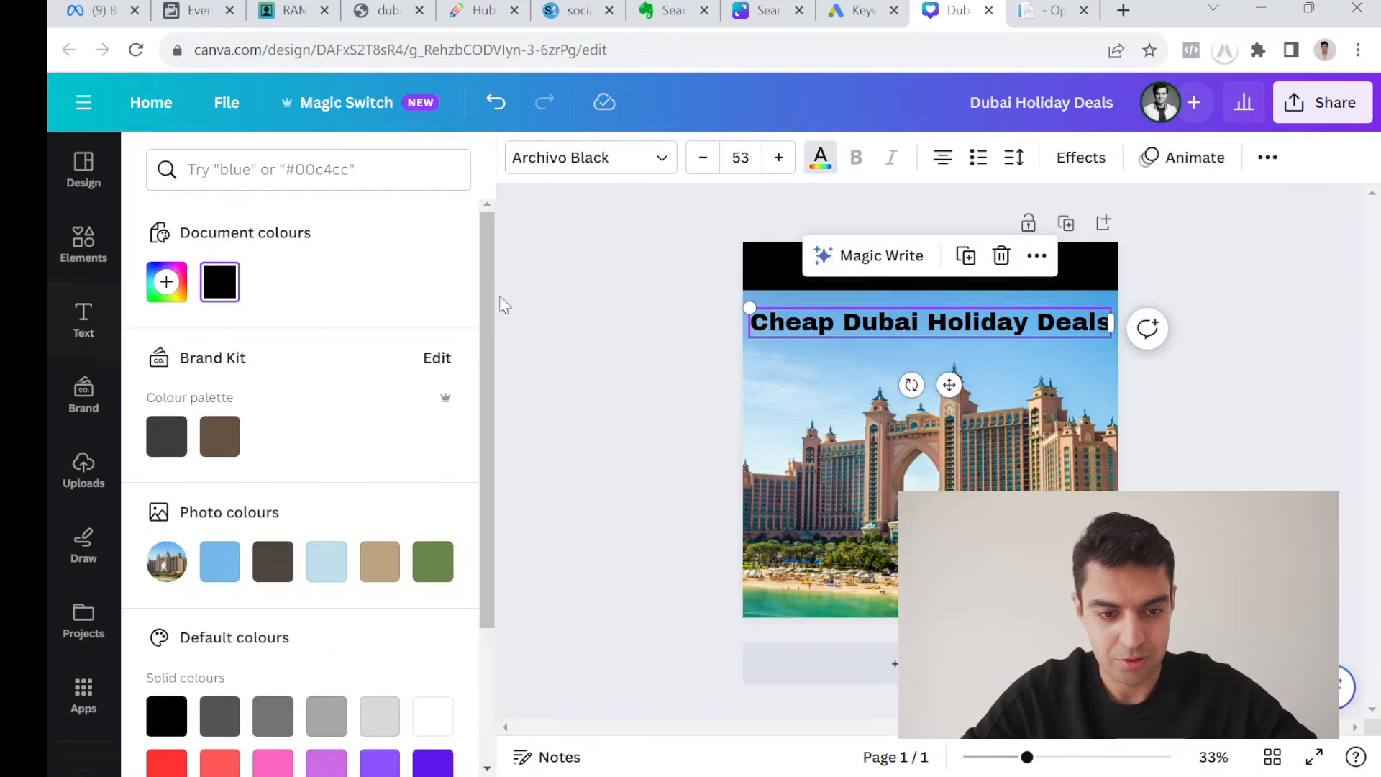
left_click(432, 715)
left_click_drag(915, 314, 916, 255)
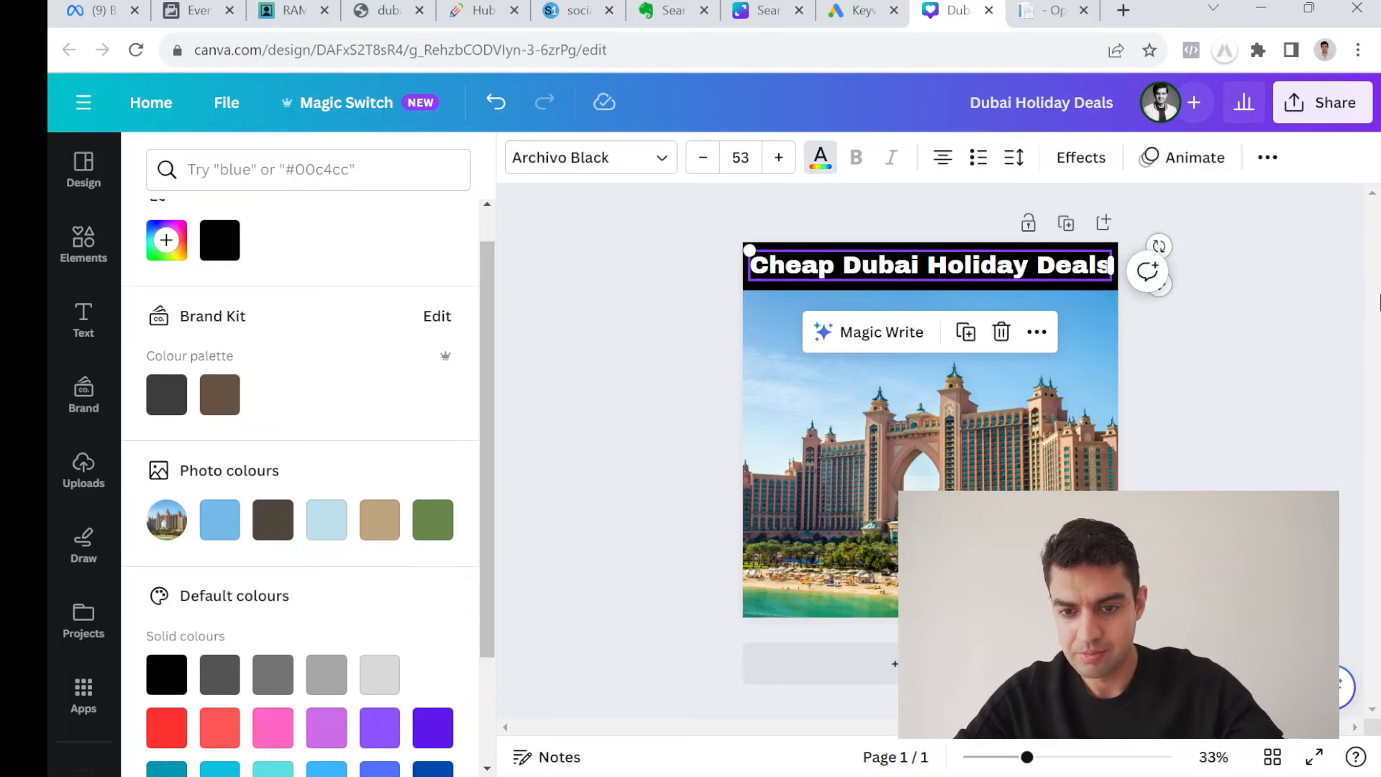
left_click(1253, 381)
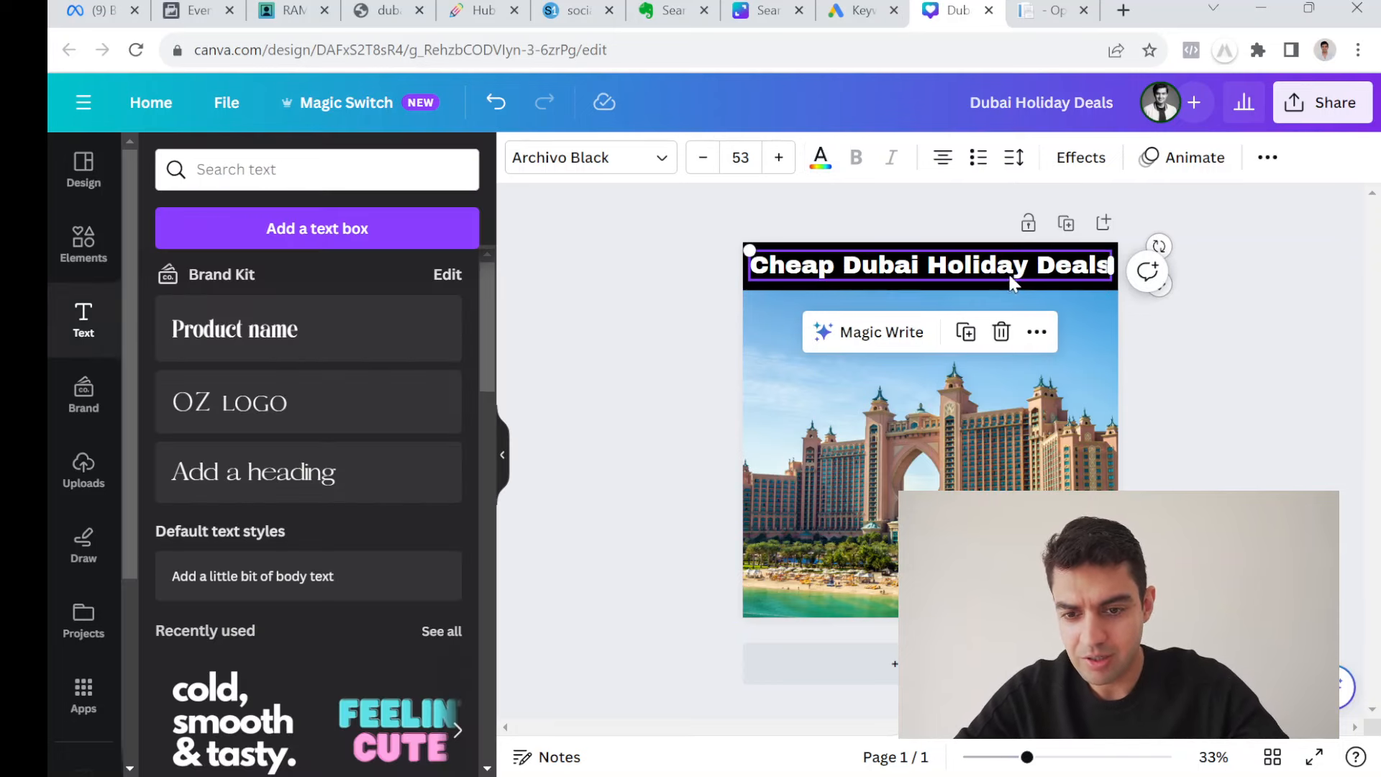
Nudge the heading slightly left to centre it within the black band.
left_click(908, 205)
left_click(912, 262)
key("Left")
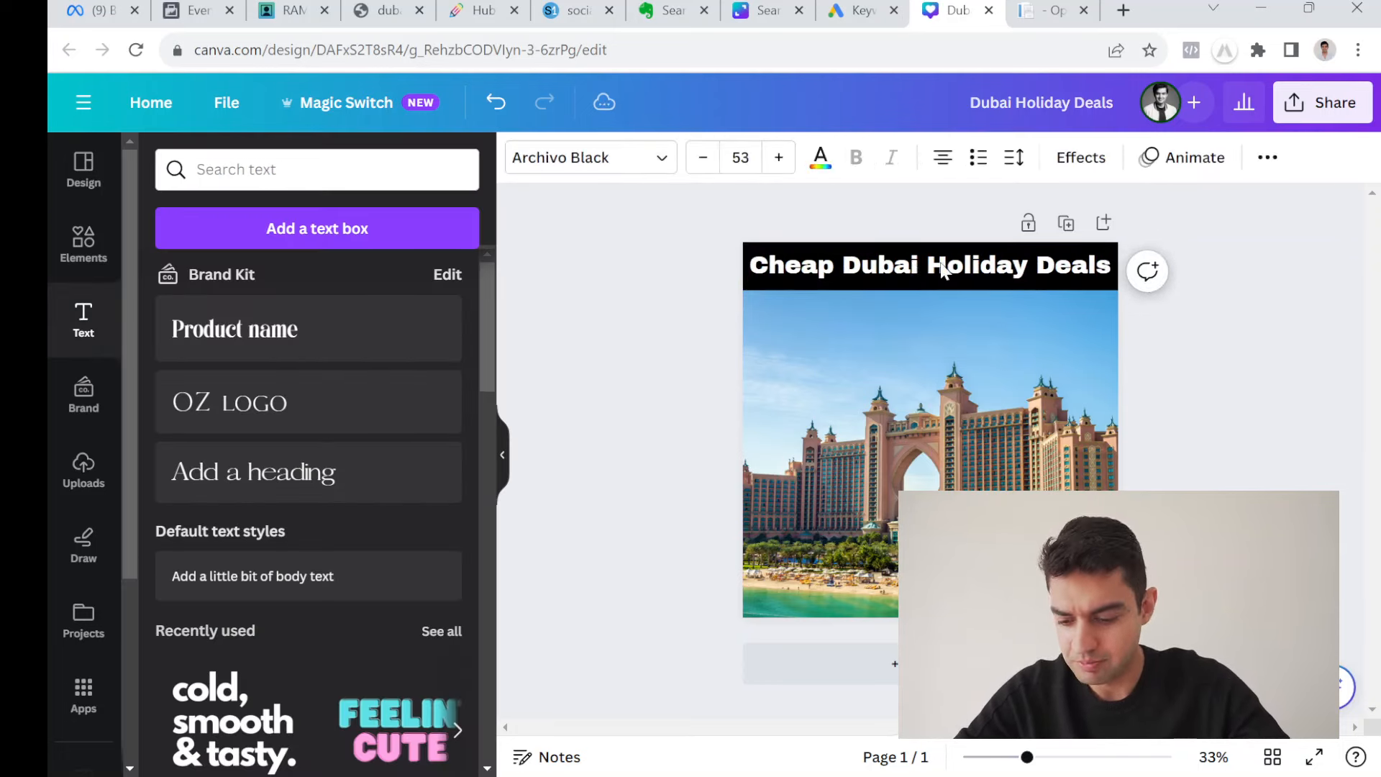
left_click(1020, 269)
left_click(1256, 324)
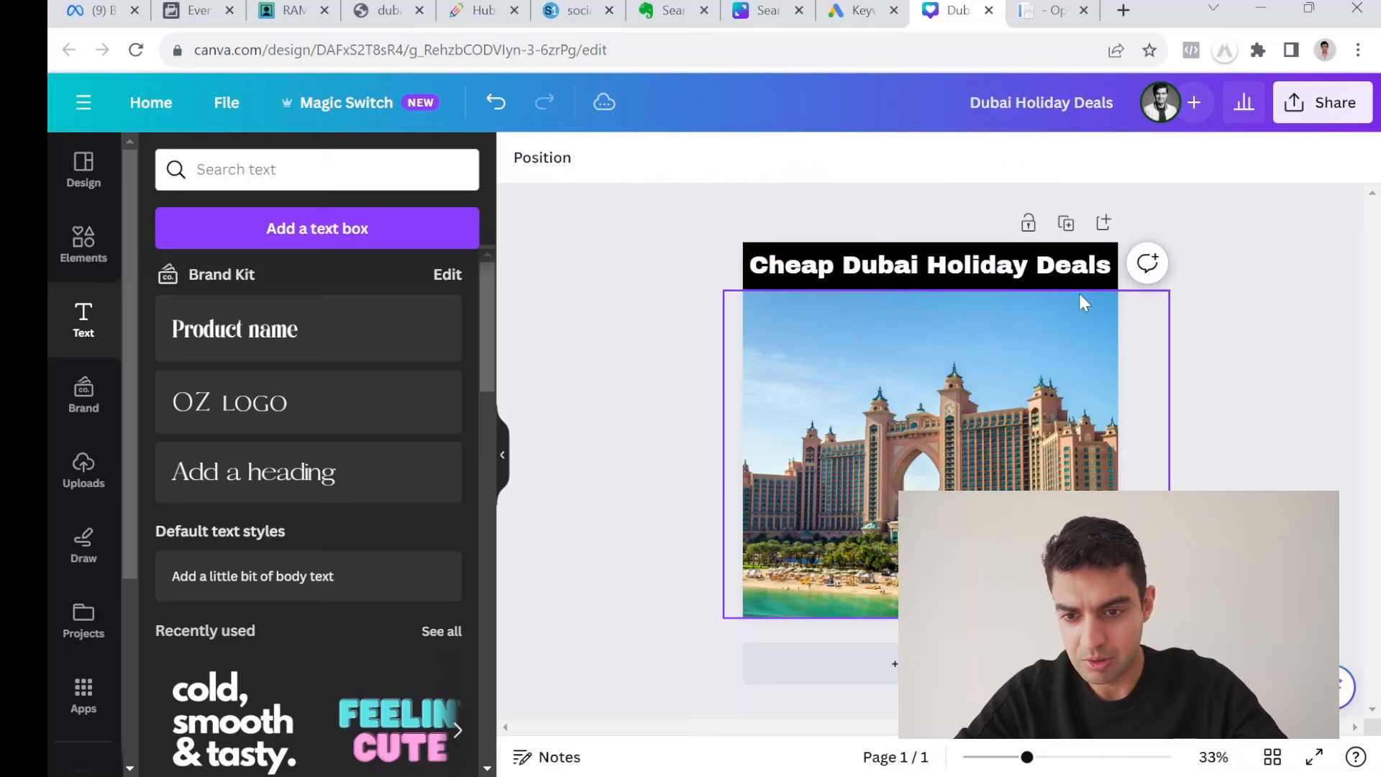
left_click(1051, 269)
left_click(1052, 269)
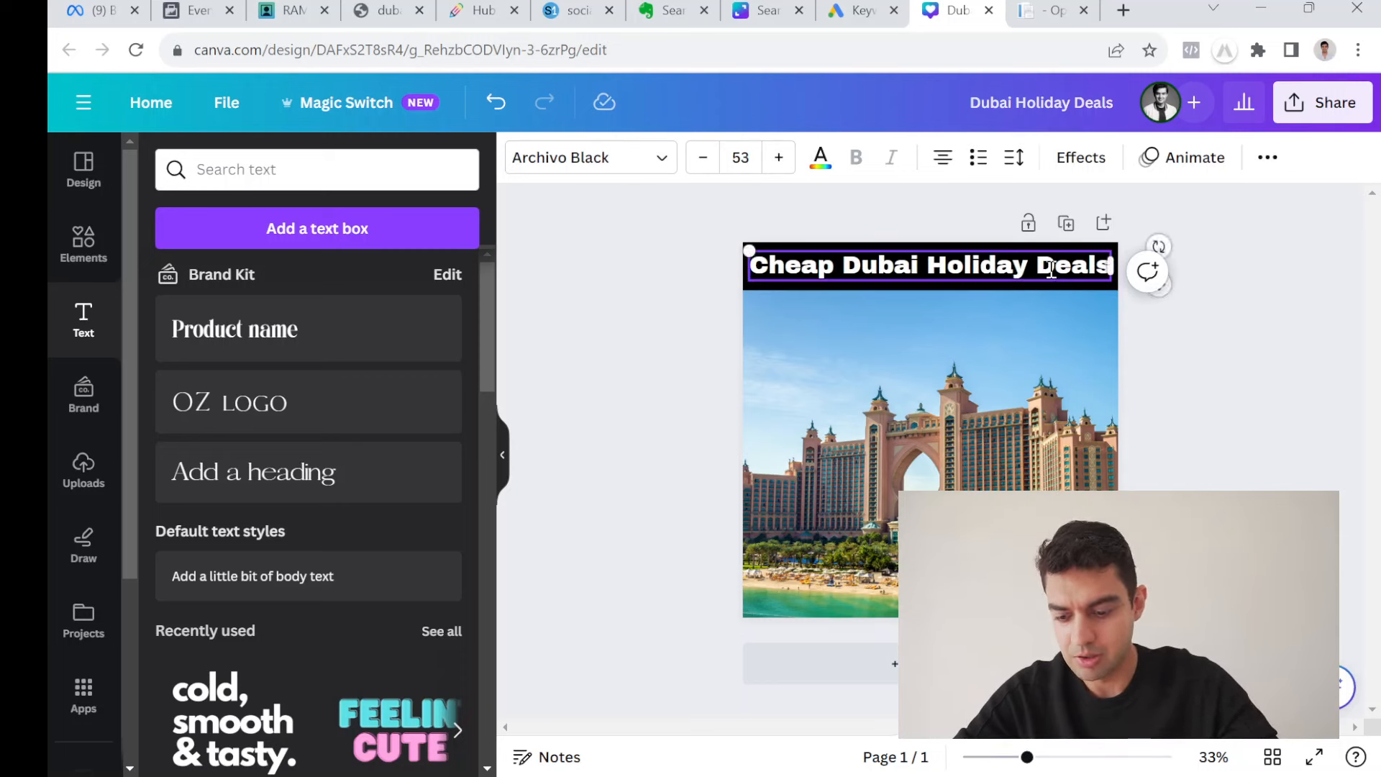
left_click(731, 227)
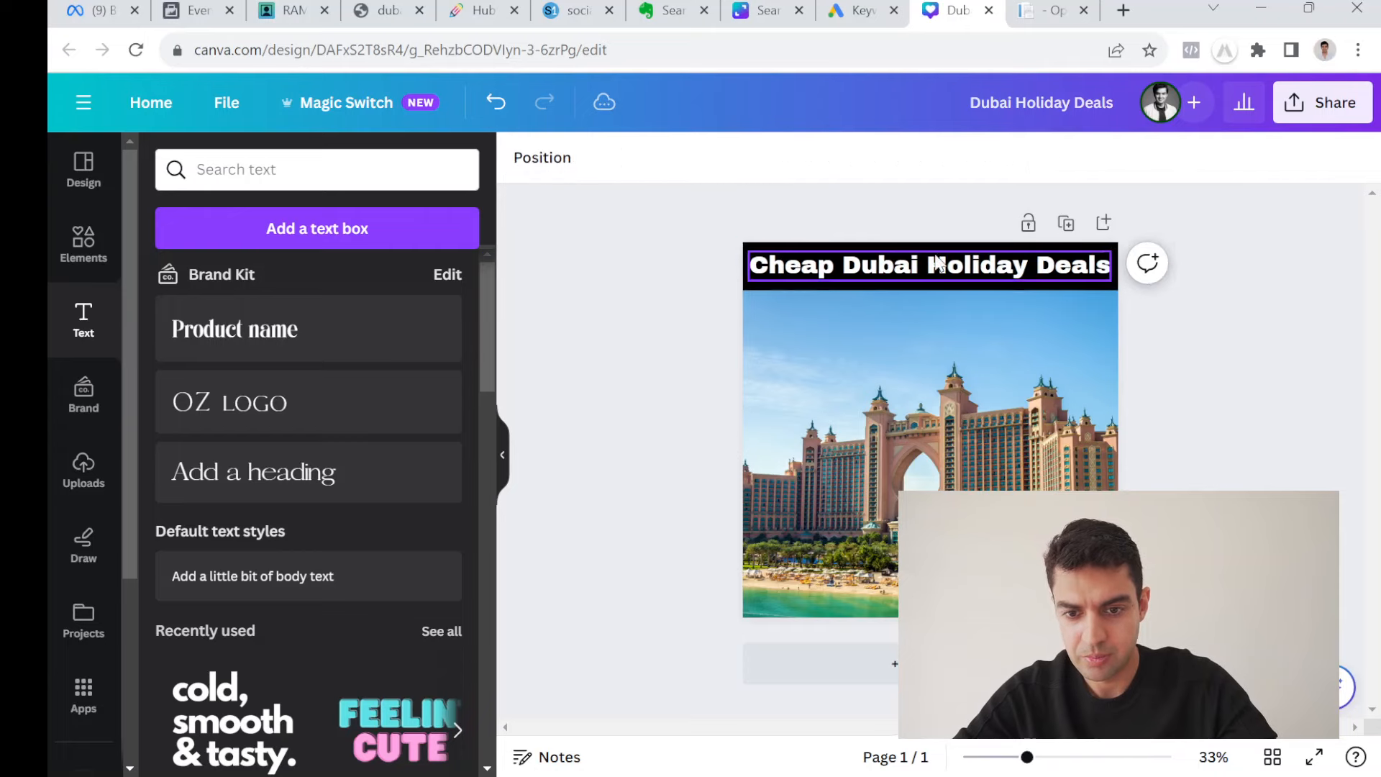
Duplicate the page and replace the copy's hotel photo with the Burj Khalifa photo under a clear blue sky.
left_click(1065, 223)
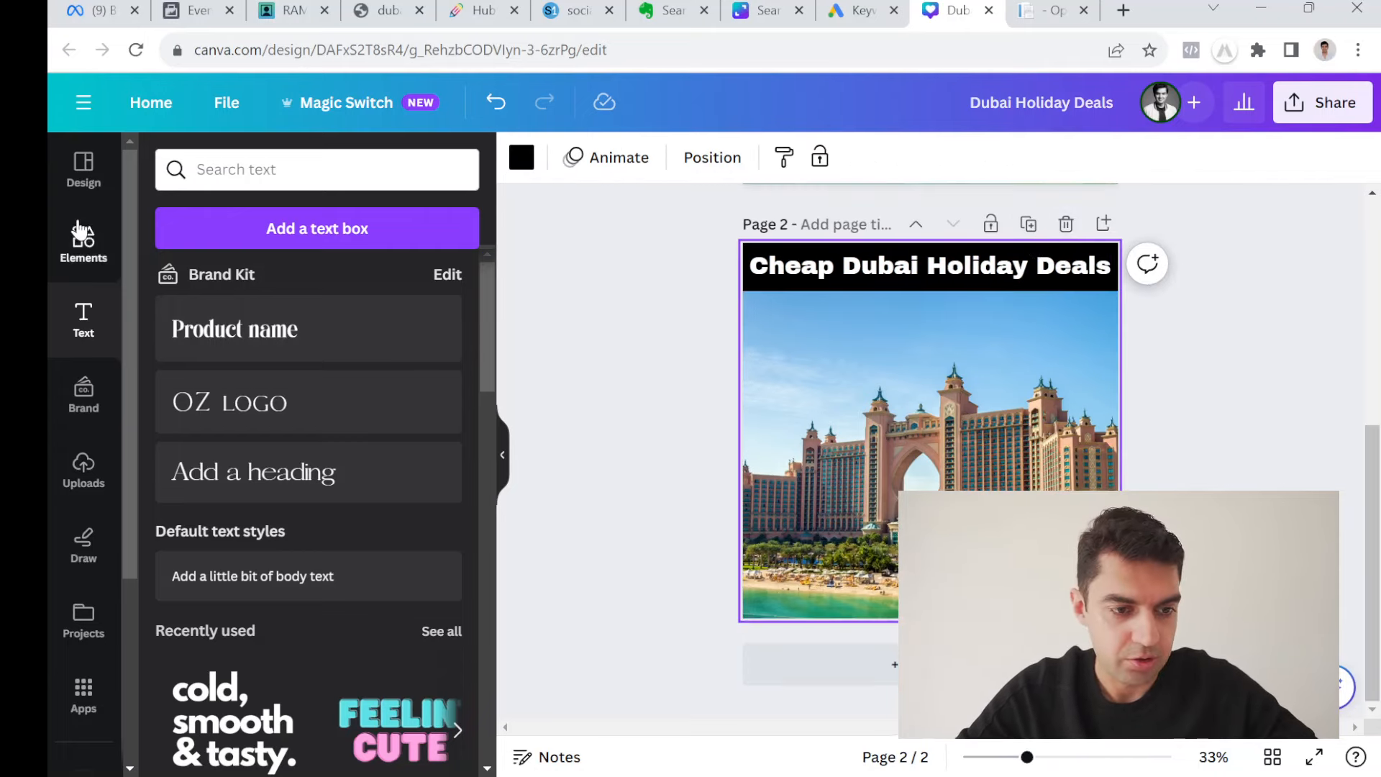
scroll(81, 610, "down", 3)
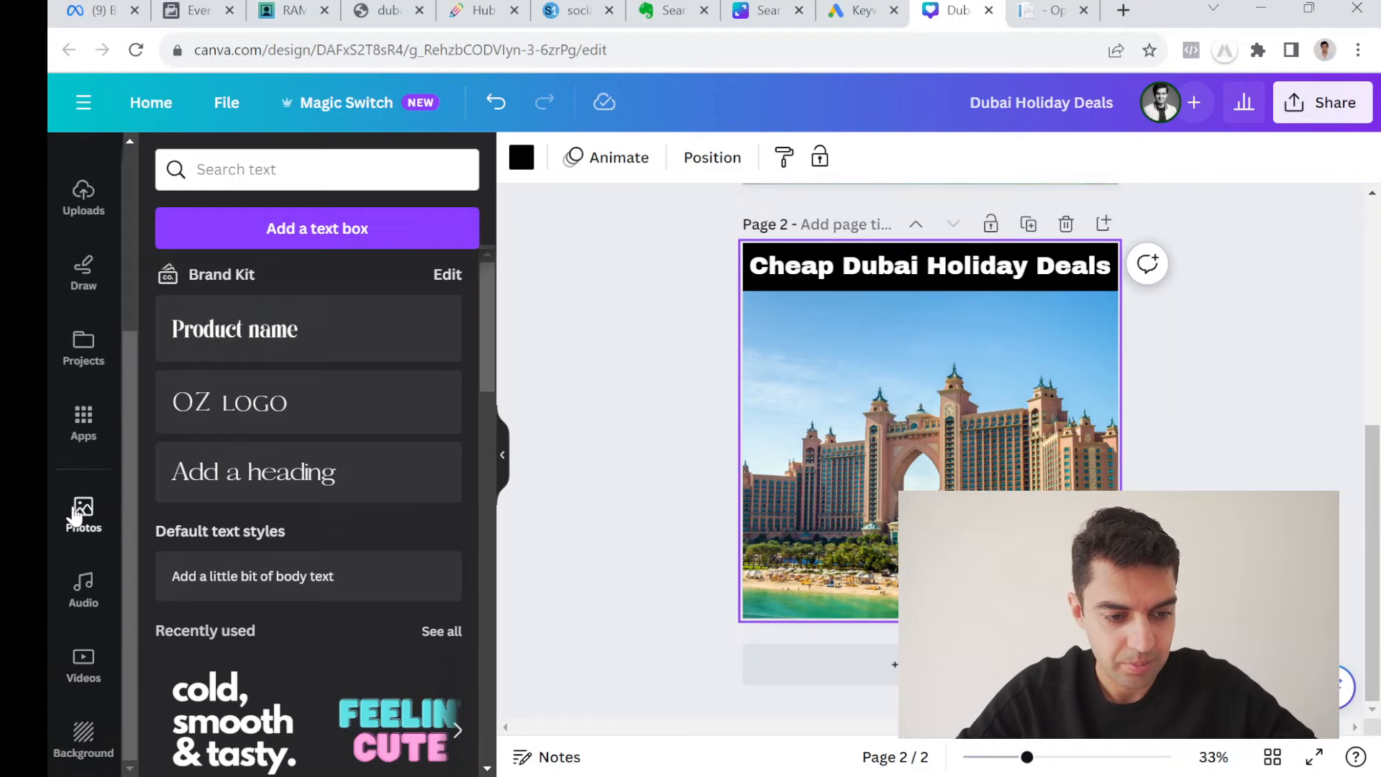
left_click(83, 515)
left_click_drag(382, 424, 838, 425)
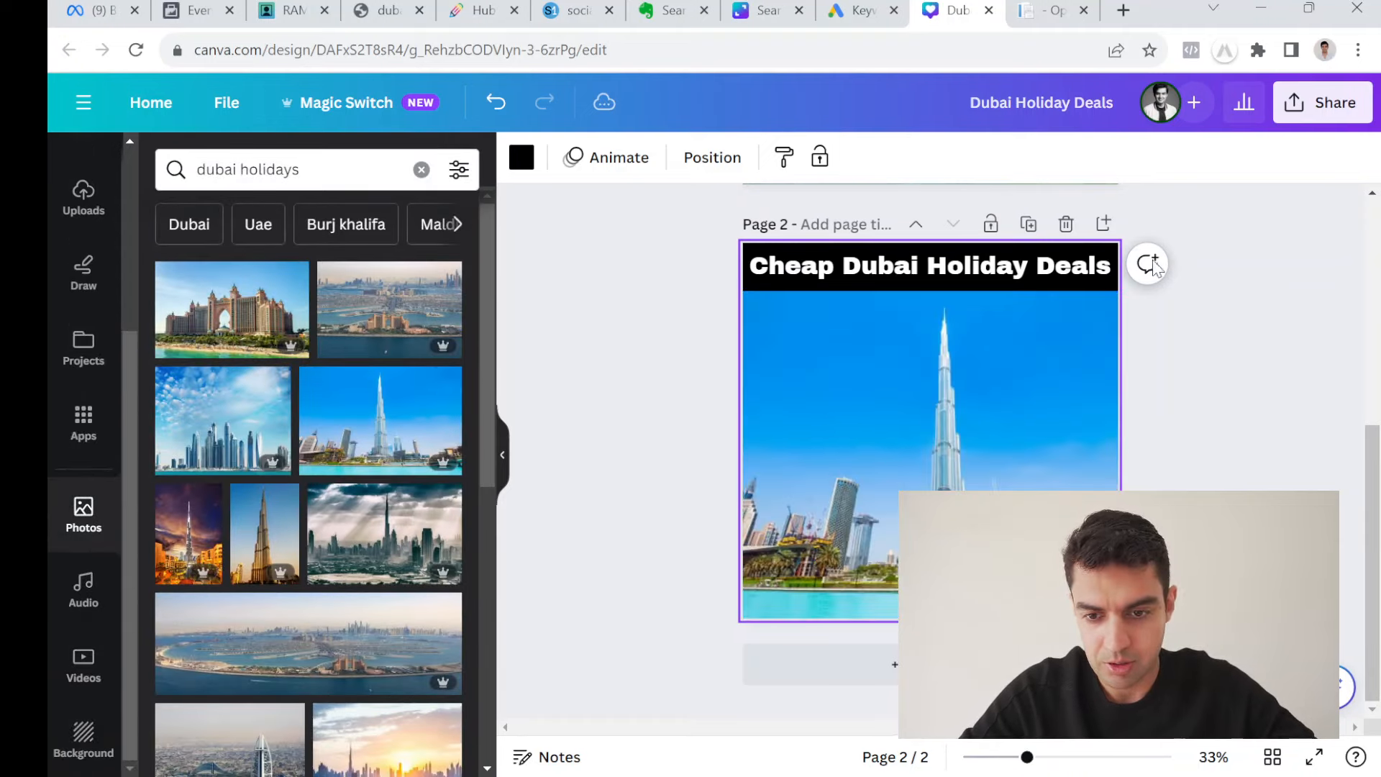
Duplicate page 2 and replace the copy's photo with the desert photo of two people riding a camel.
left_click(1029, 224)
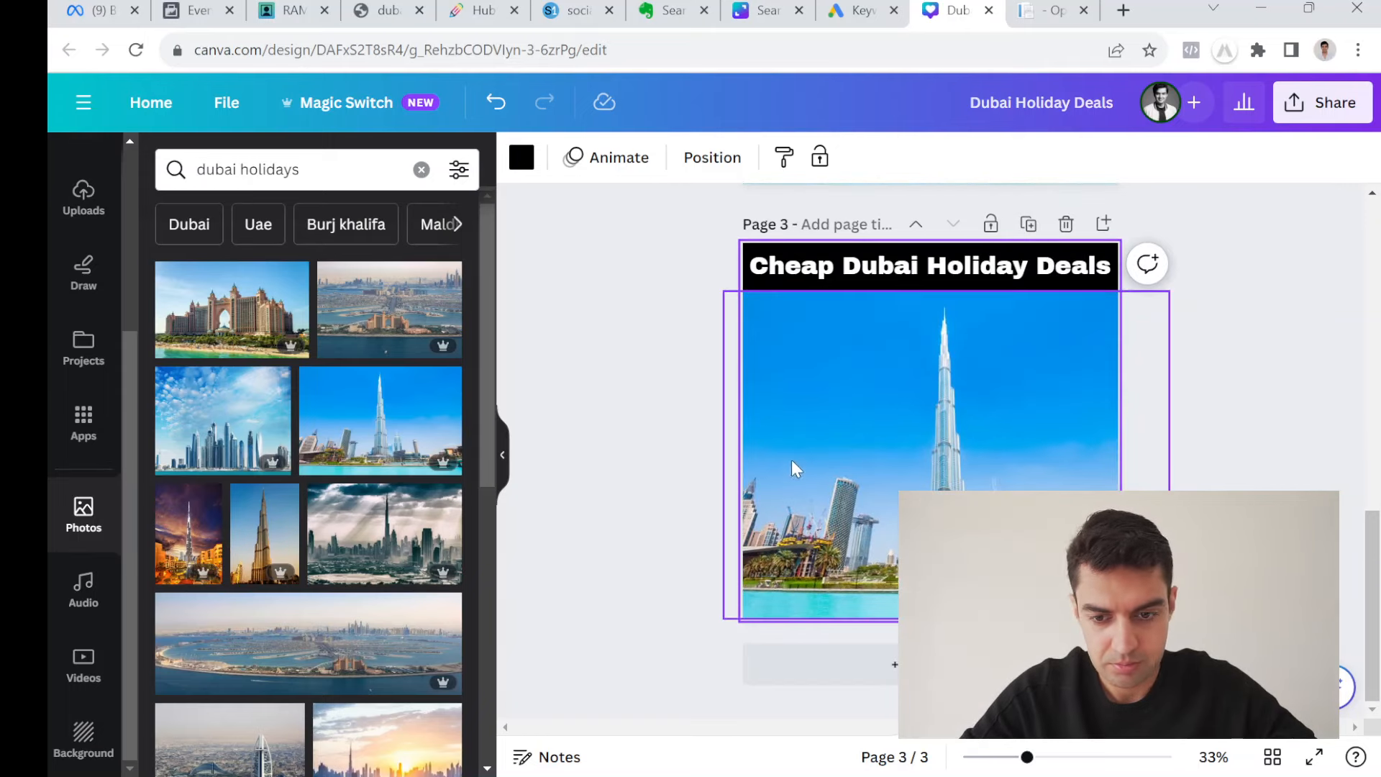
left_click_drag(205, 548, 639, 510)
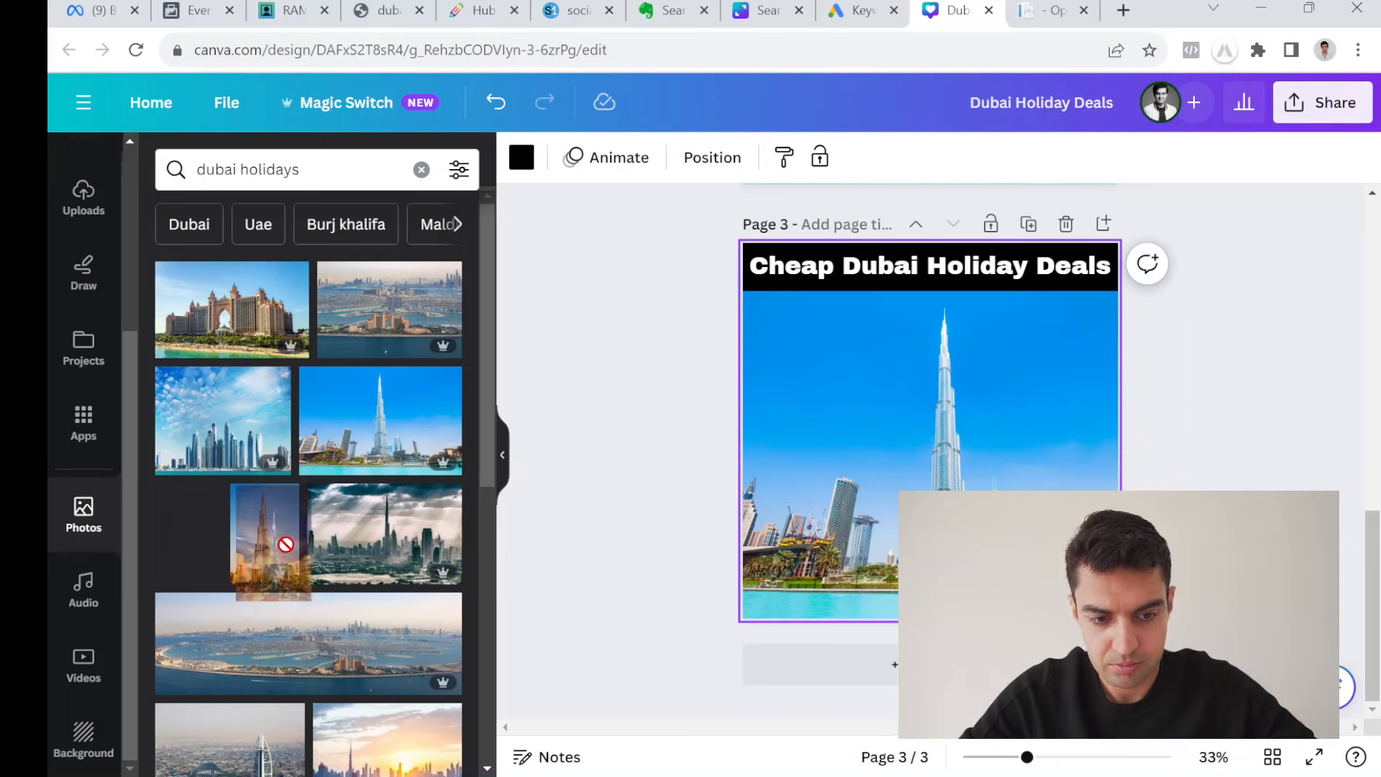
scroll(291, 592, "down", 3)
scroll(292, 592, "down", 5)
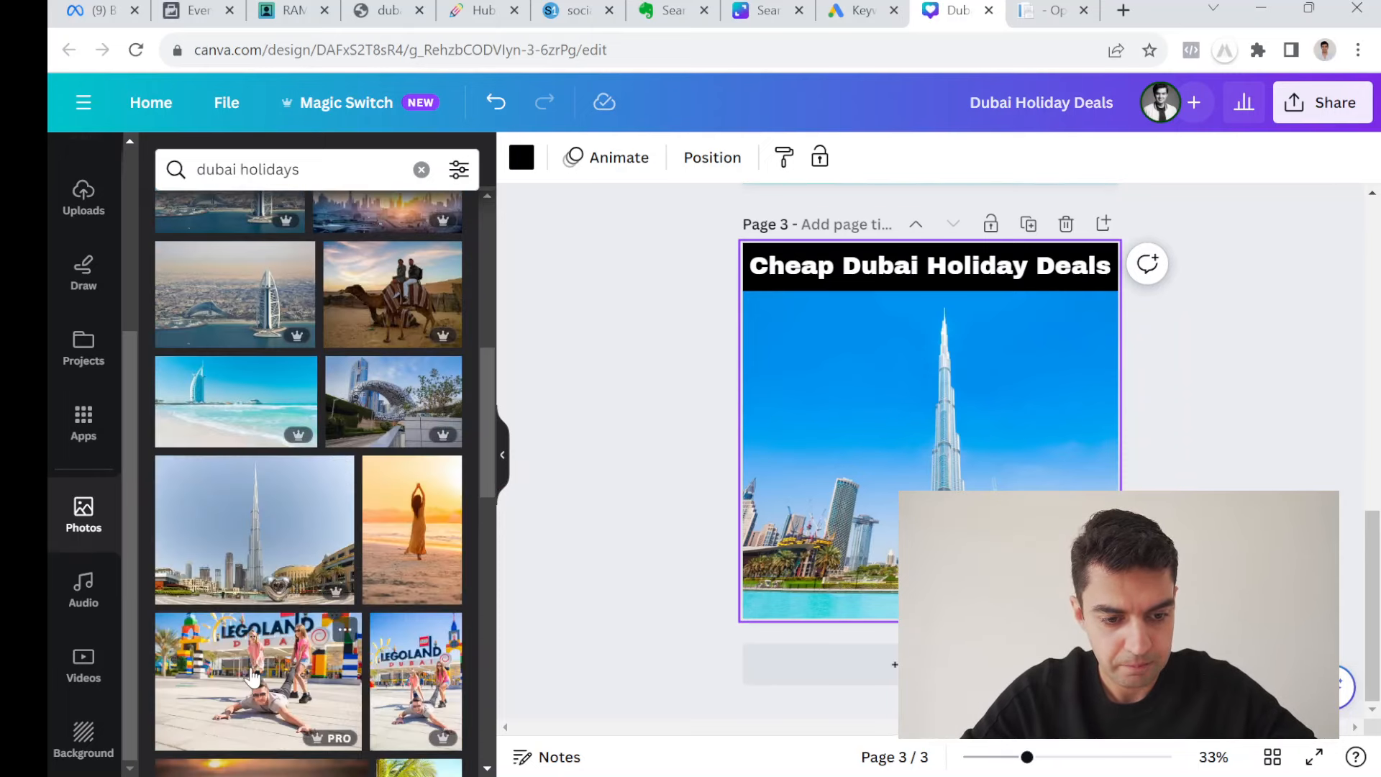
scroll(273, 642, "down", 6)
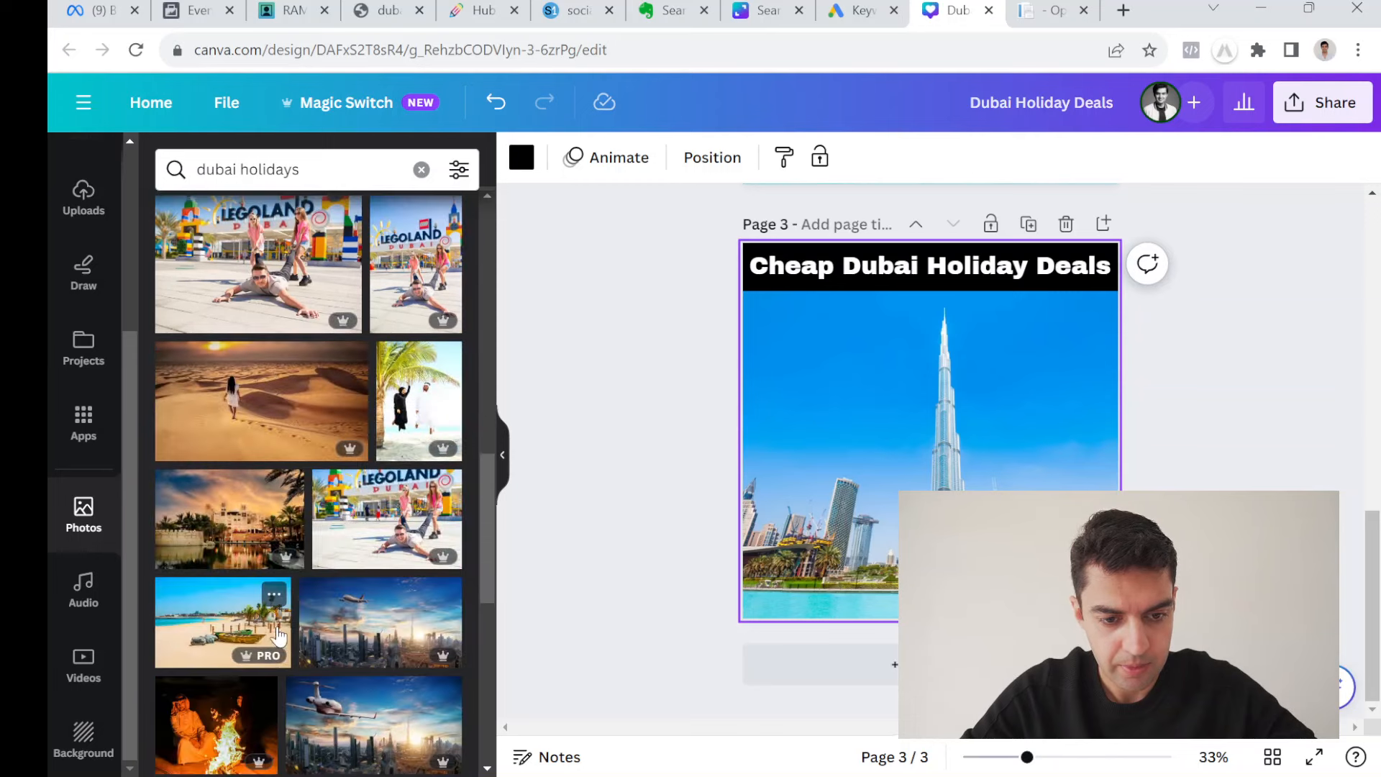
scroll(352, 507, "down", 3)
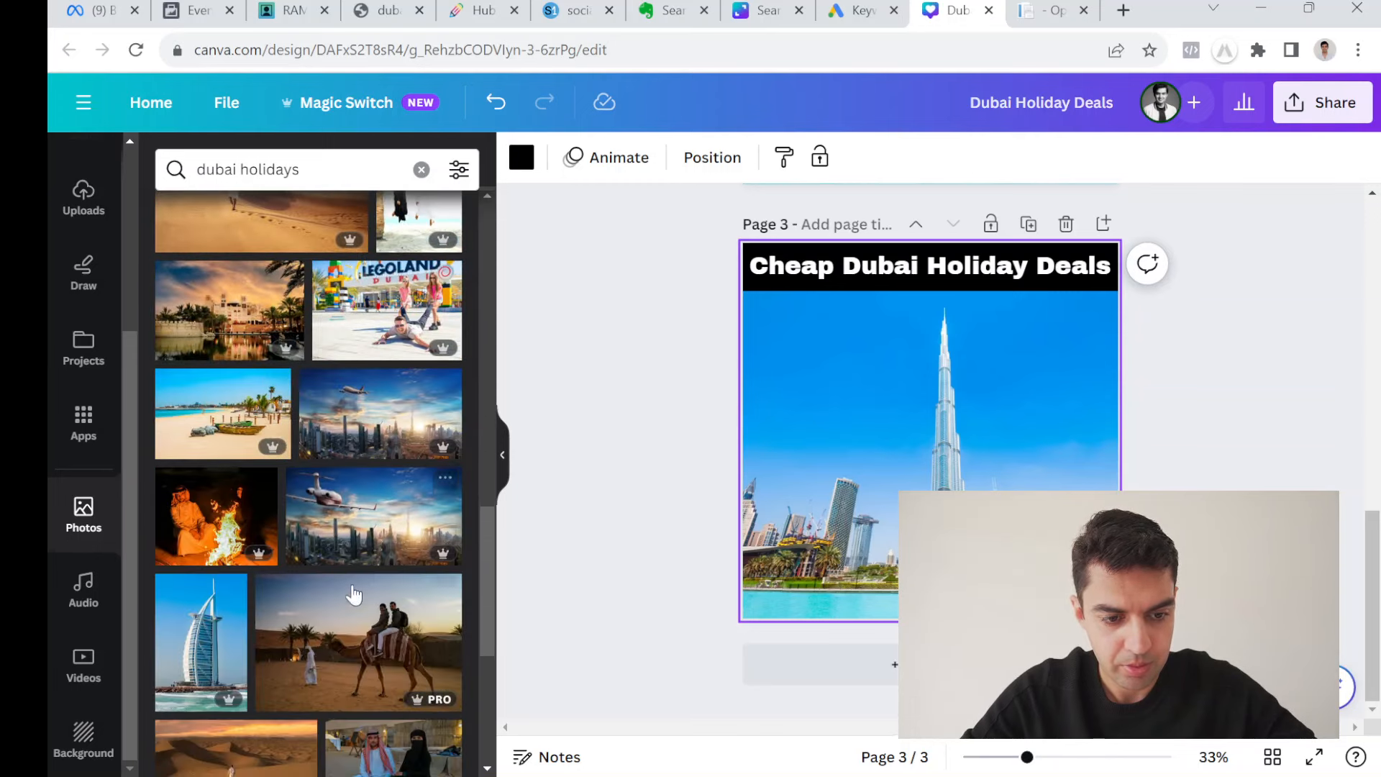
scroll(354, 592, "down", 2)
left_click_drag(354, 569, 802, 474)
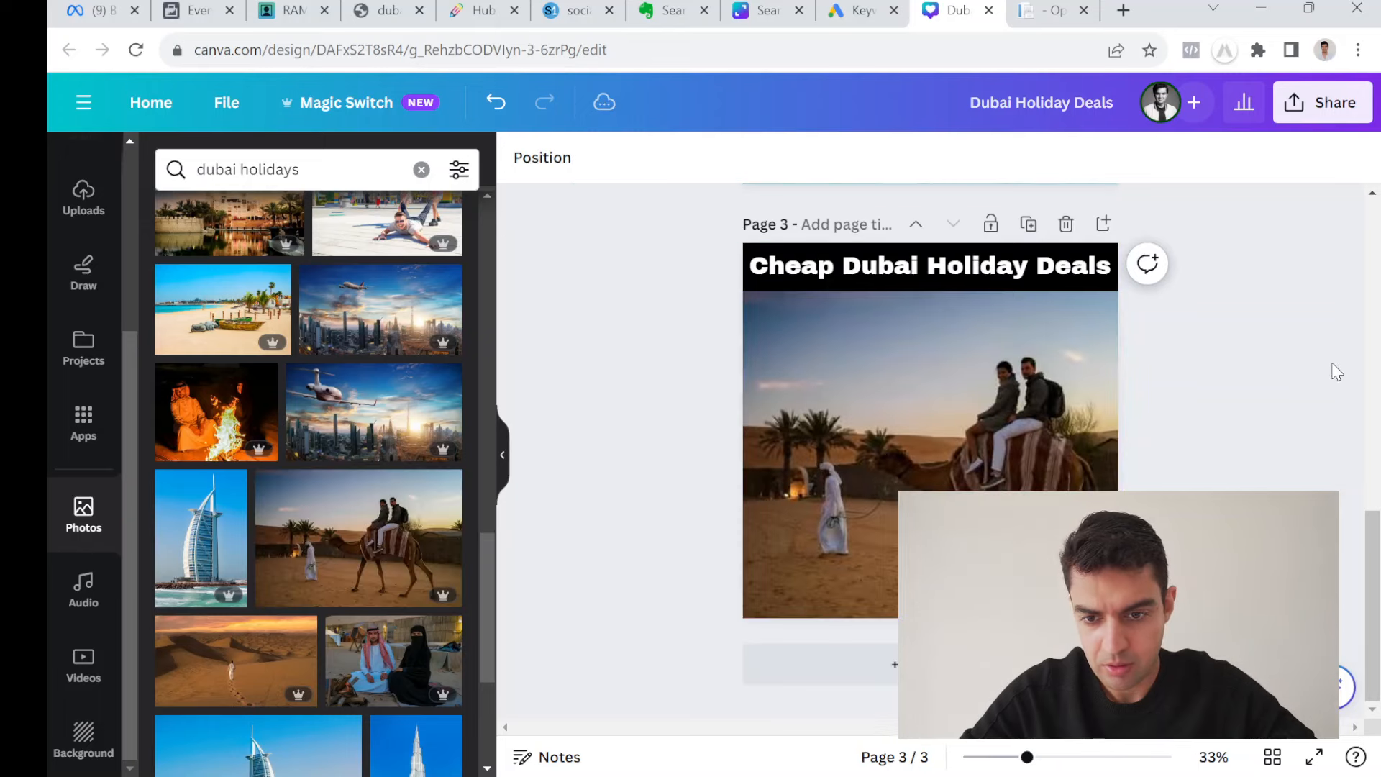
Review the ad pages and download all three Dubai Holiday Deals pages as 1,080 × 1,080 px PNG files.
left_click(1011, 275)
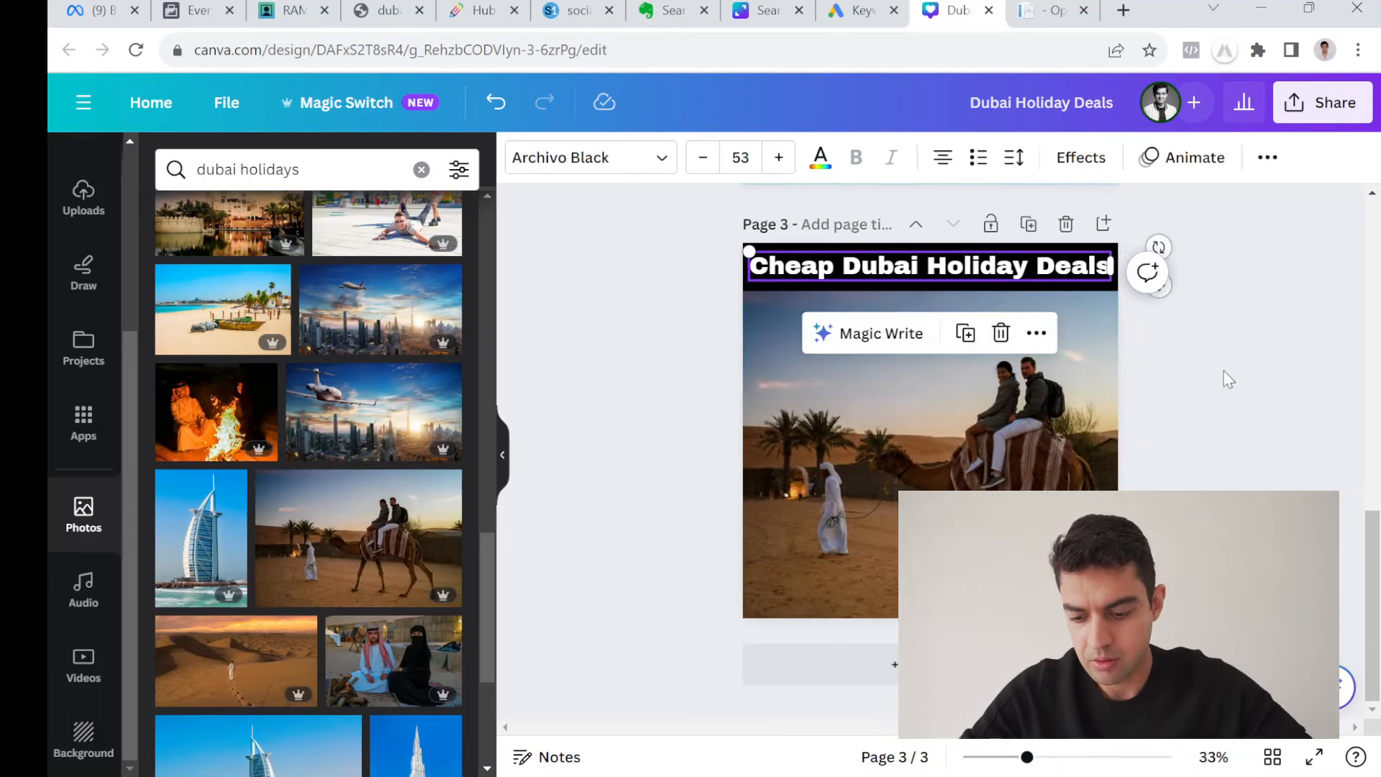
scroll(1229, 374, "up", 4)
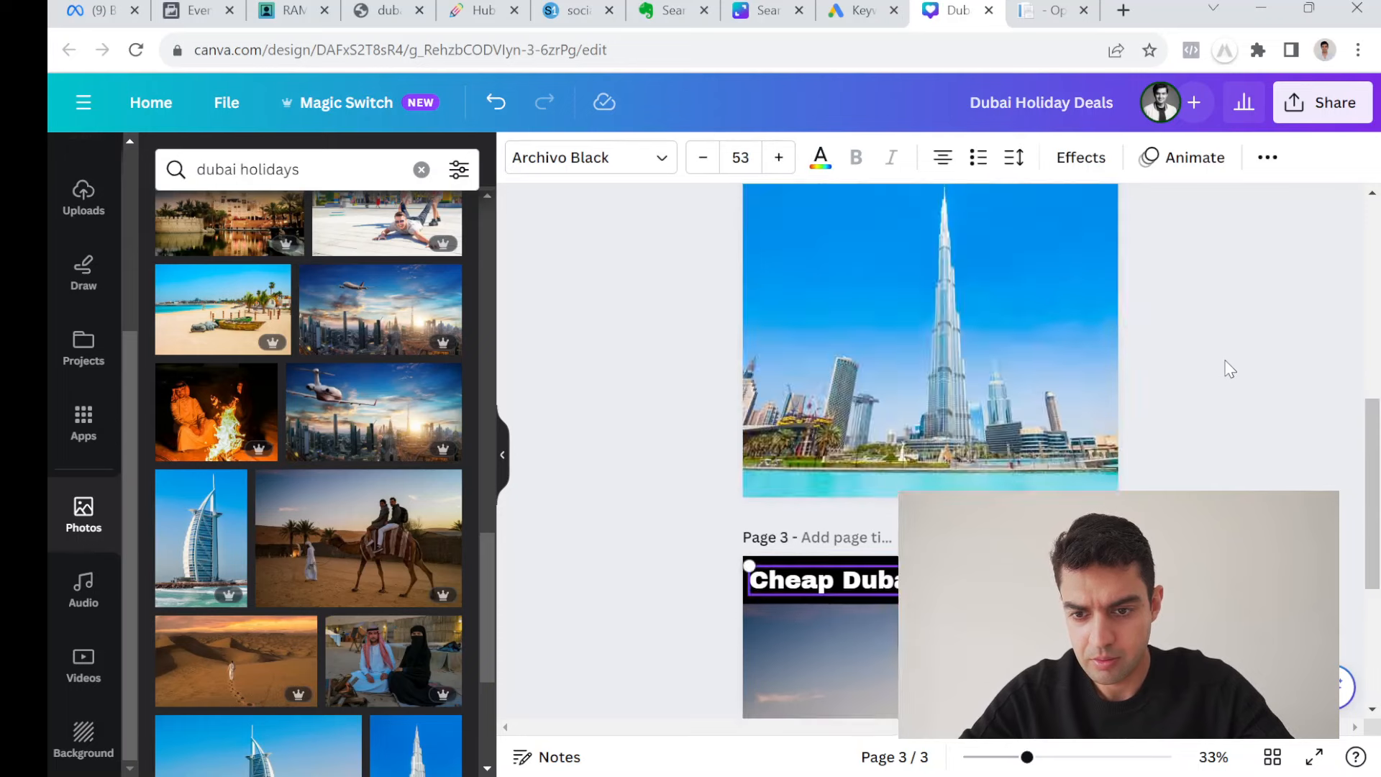
scroll(1229, 369, "up", 5)
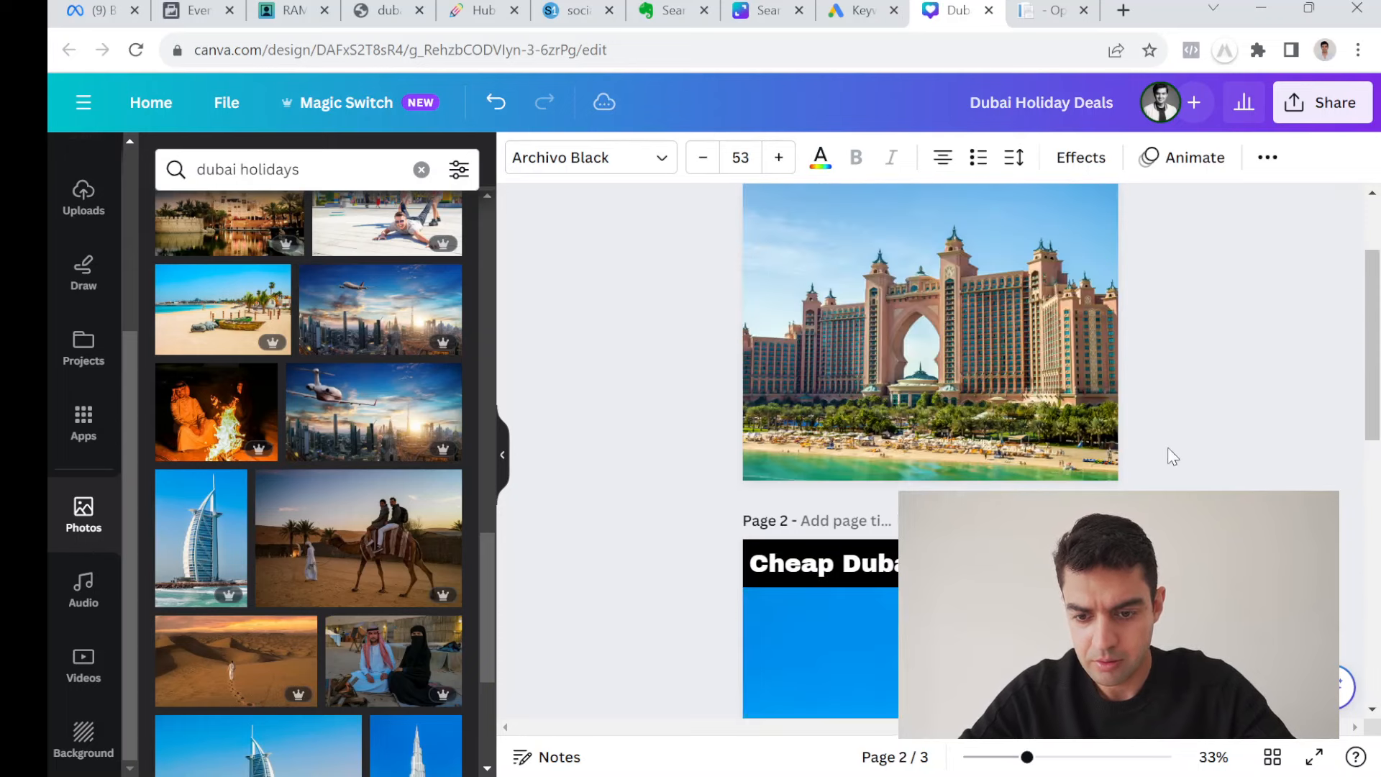
scroll(1184, 450, "up", 2)
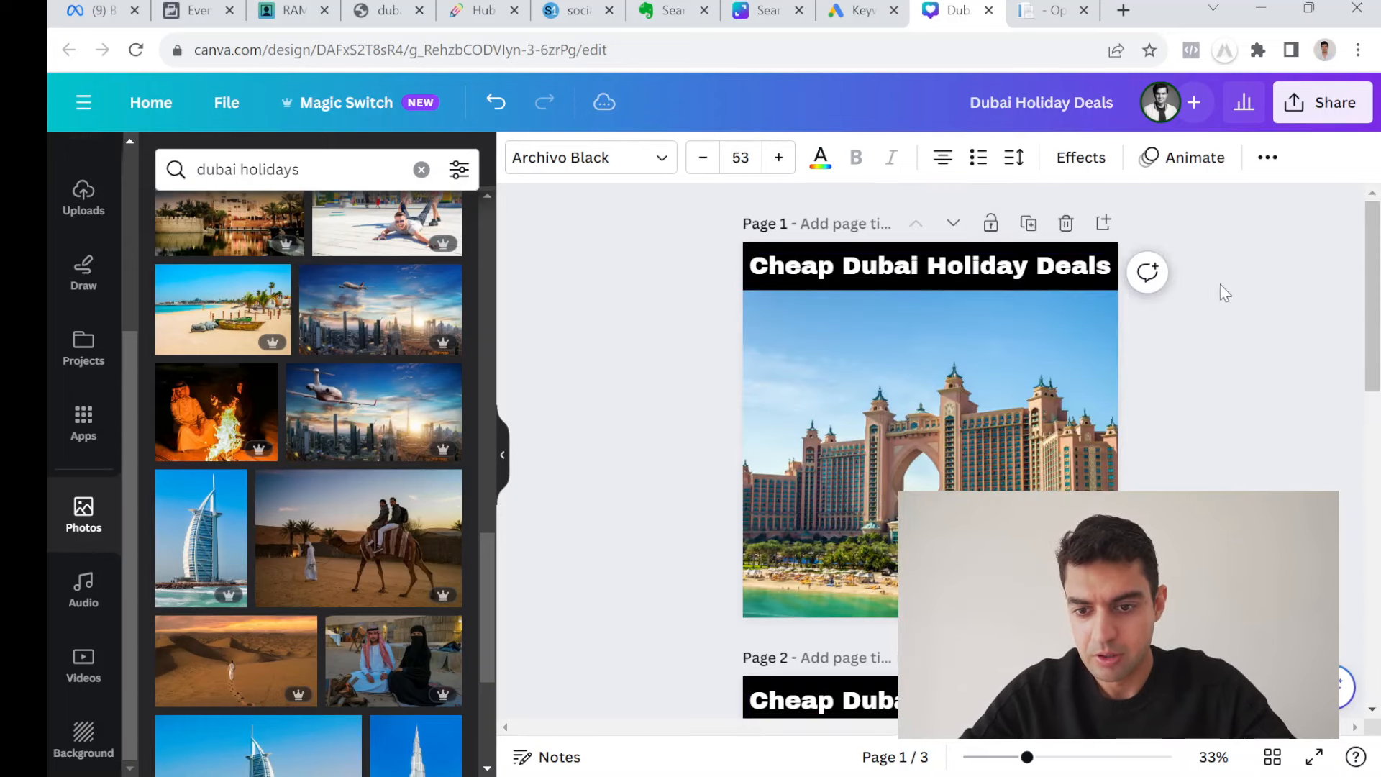
left_click(1283, 272)
left_click(1331, 105)
left_click(1001, 507)
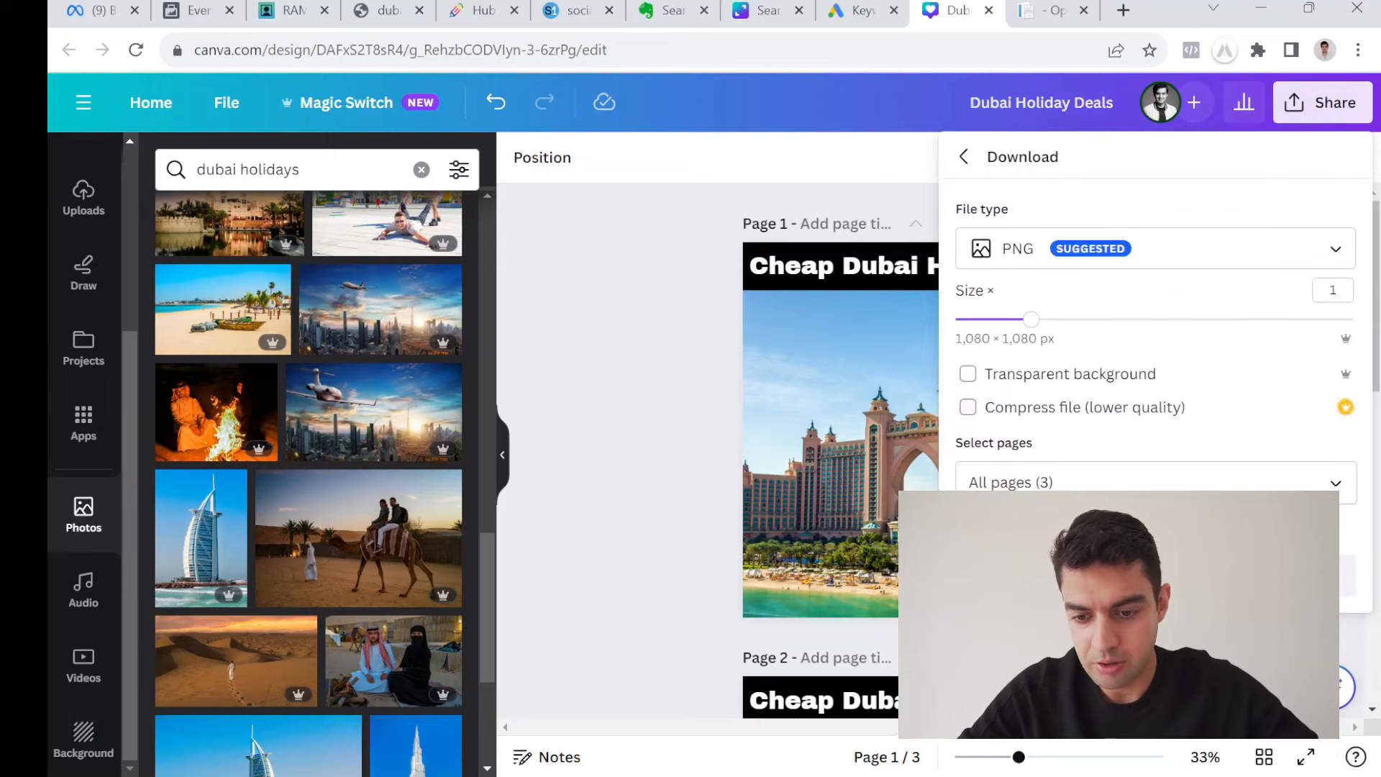
left_click(1156, 576)
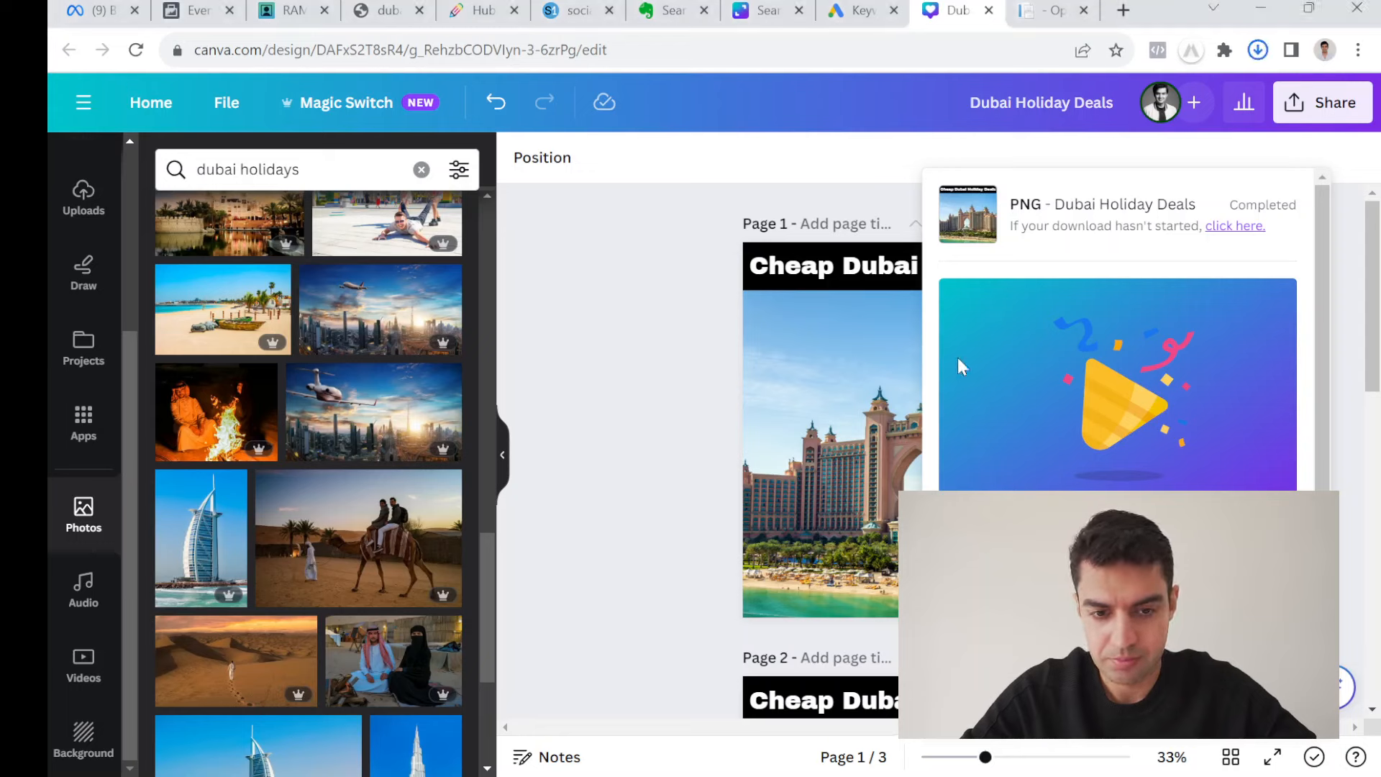
Switch to the RAMP Partner Domain Manager and open the target URL of dubai-vacation-int.fyi.
left_click(191, 10)
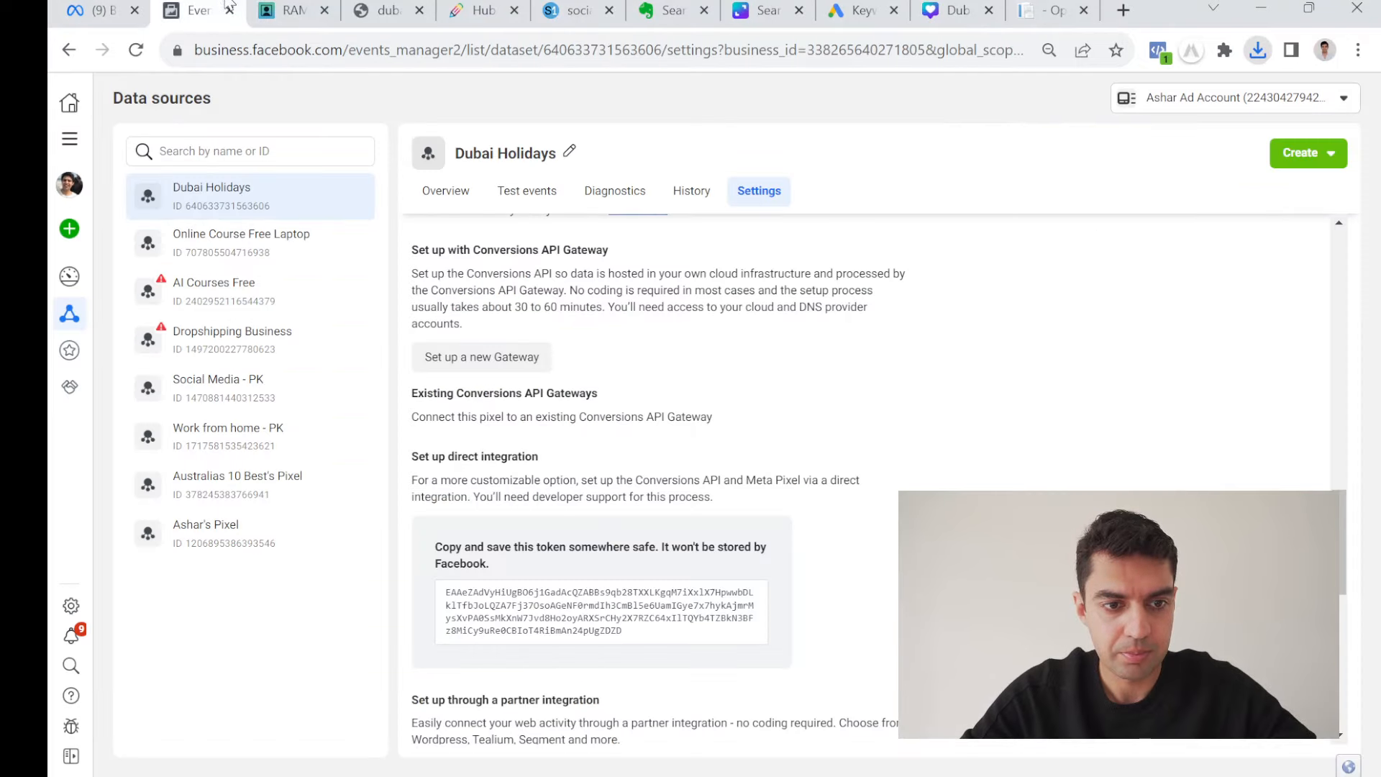
left_click(287, 10)
left_click(133, 51)
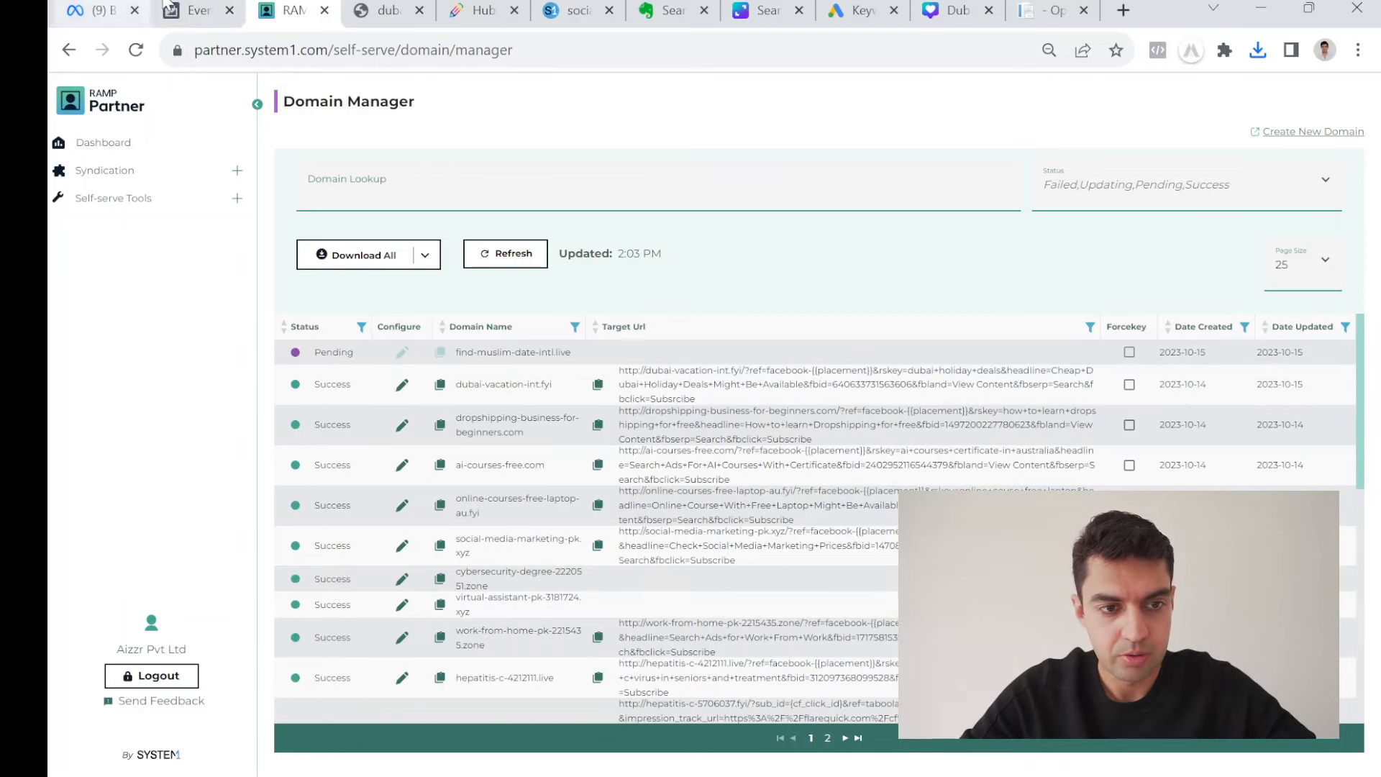
left_click(194, 10)
left_click(288, 10)
left_click(719, 392)
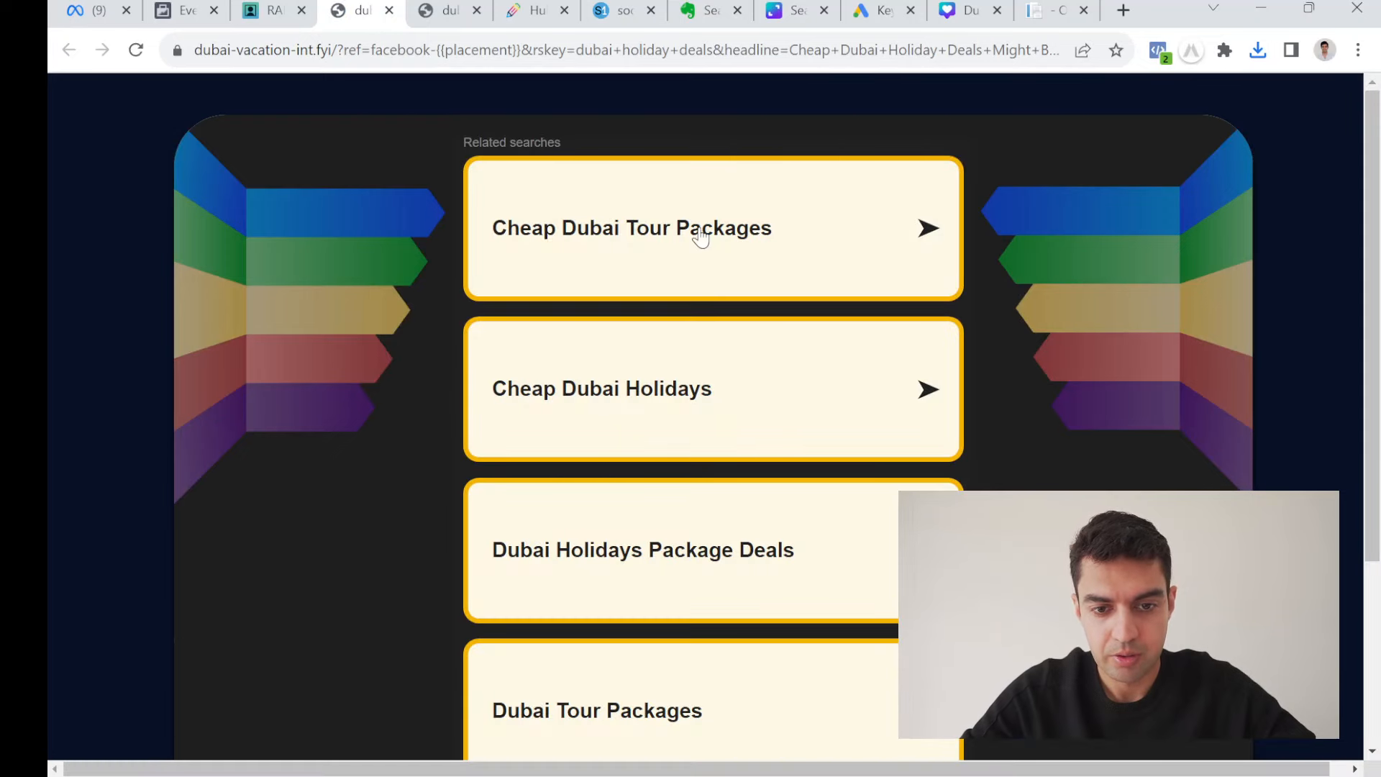
Test the landing page by following Cheap Dubai Tour Packages and visiting the first sponsored website, closing the site's tab.
left_click(702, 238)
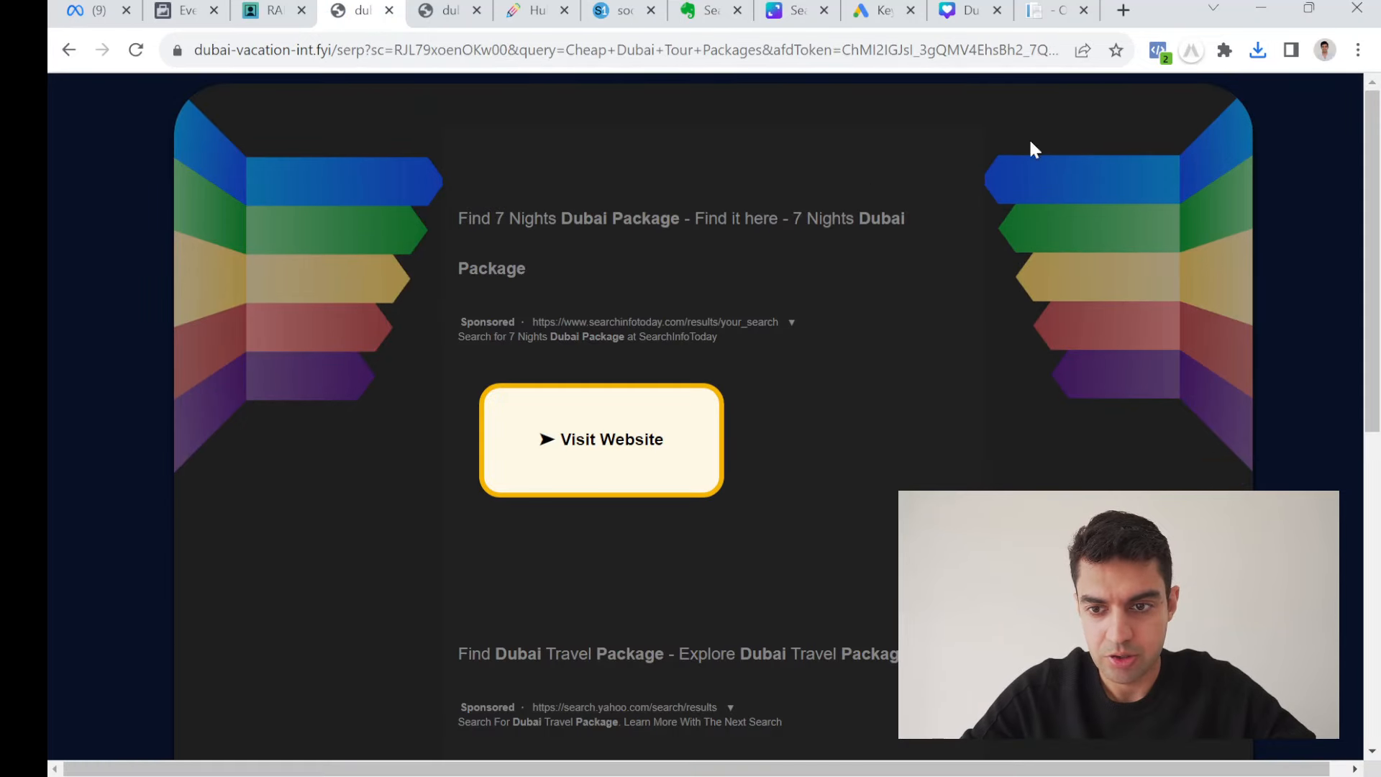
left_click(623, 441)
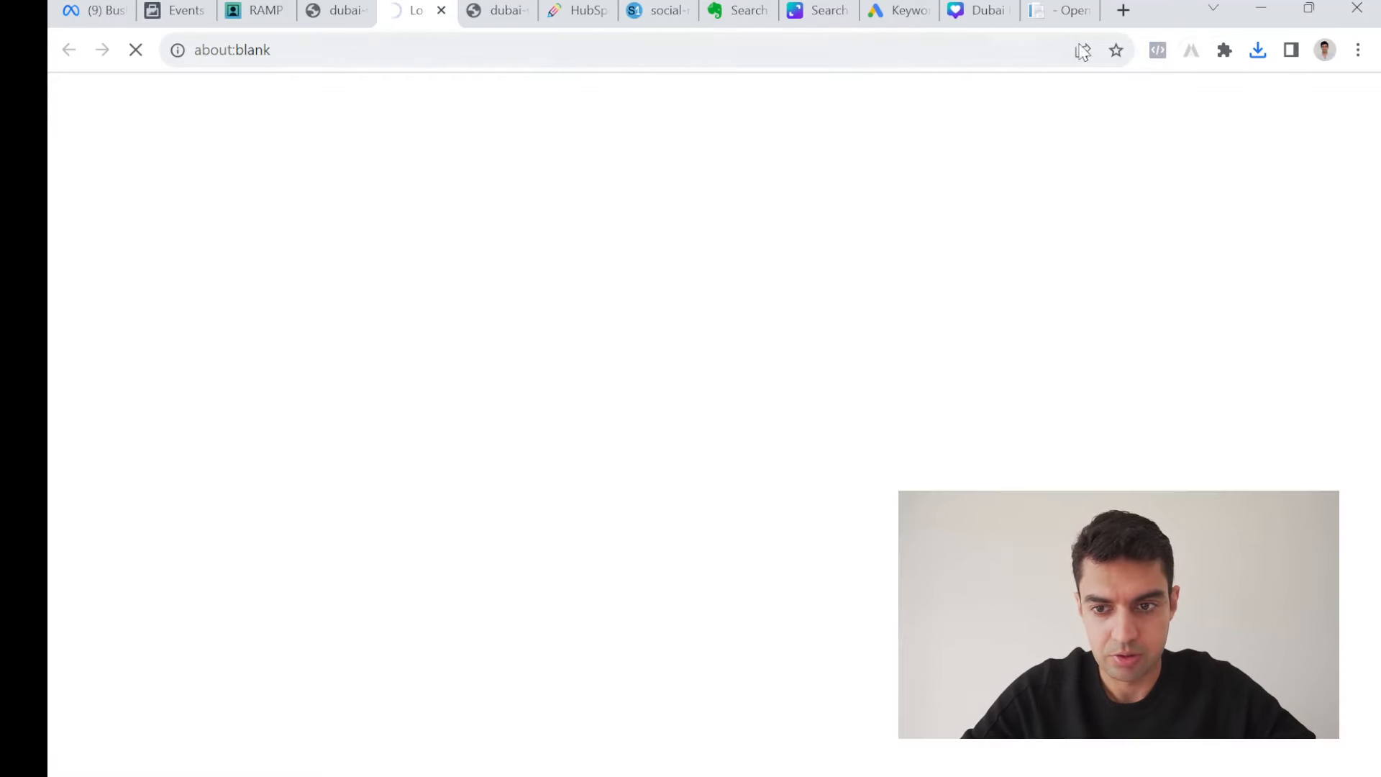
left_click(334, 10)
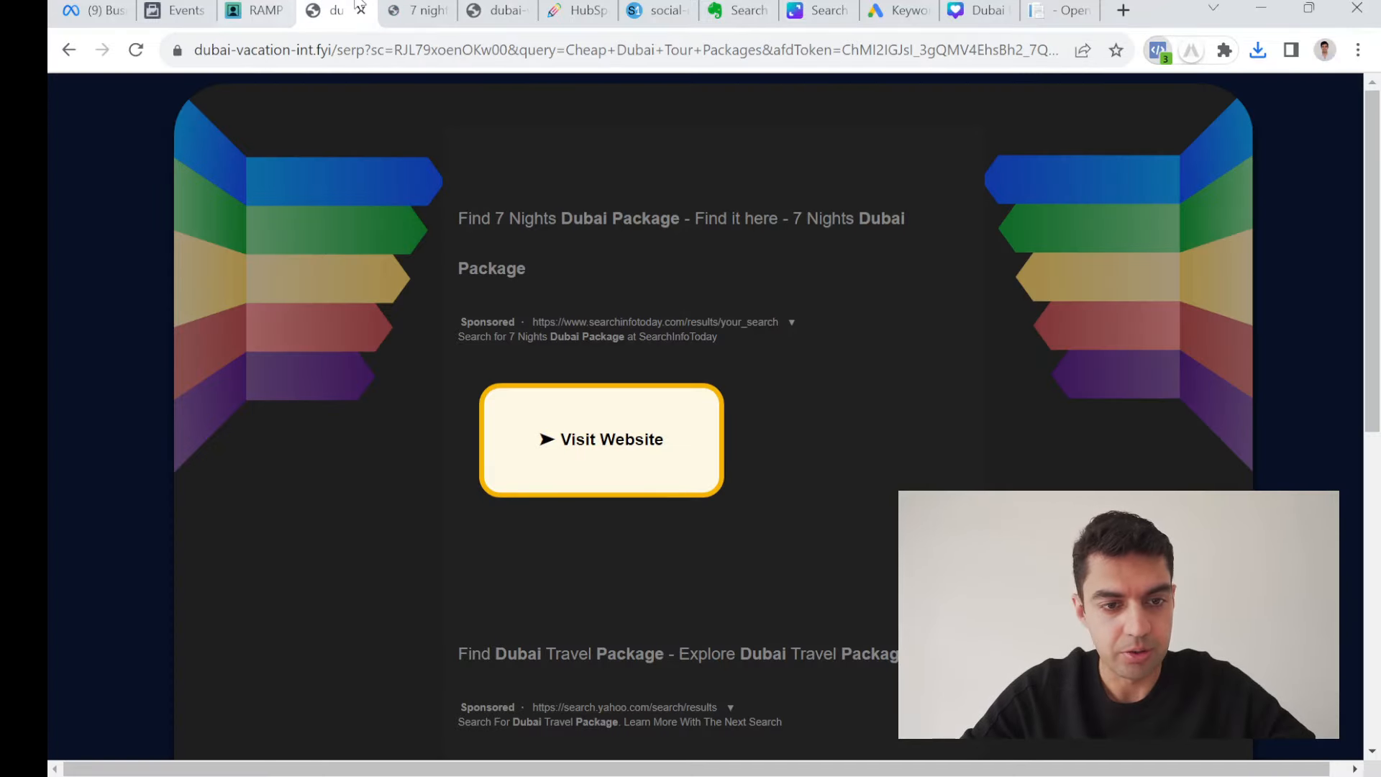
left_click(407, 9)
left_click(440, 10)
Switch to Meta Business settings and verify the domain dubai-vacation-int.fyi.
left_click(165, 9)
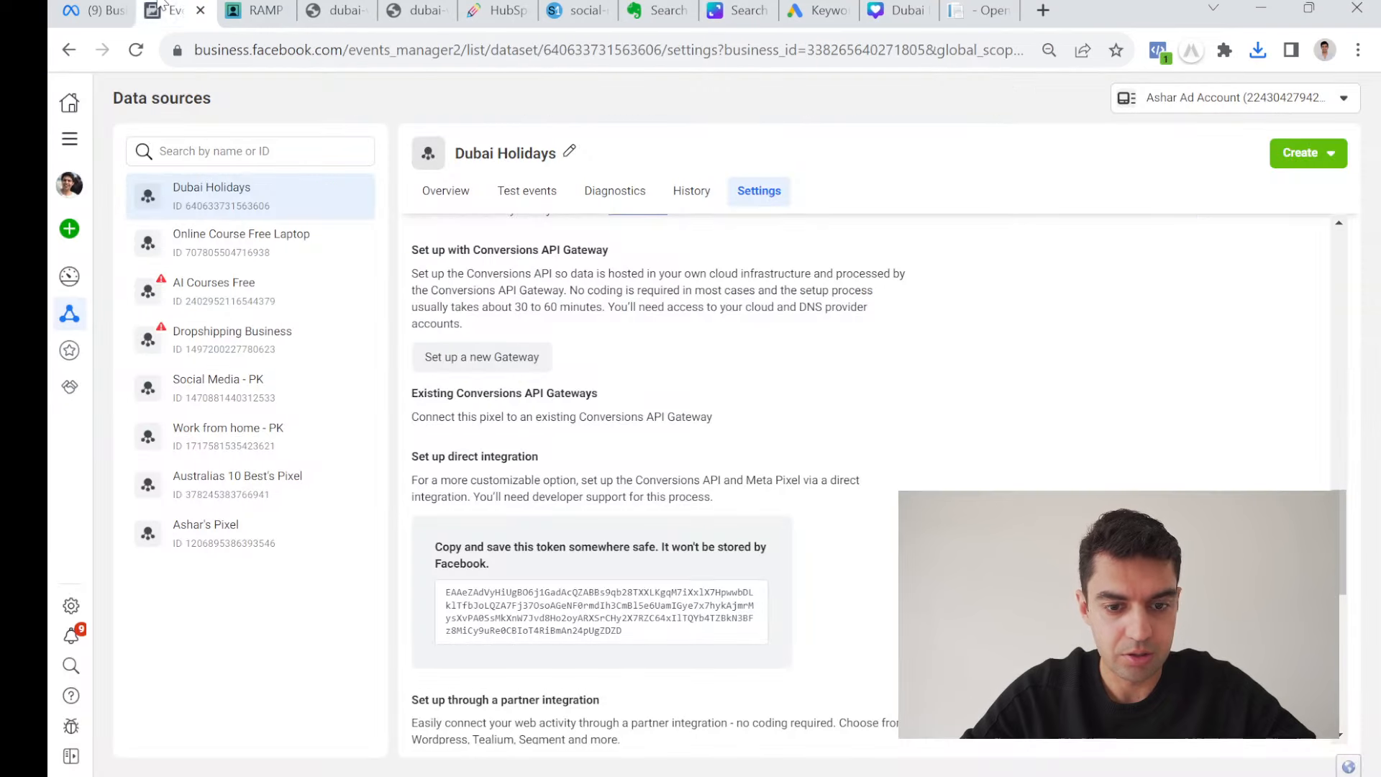
left_click(107, 11)
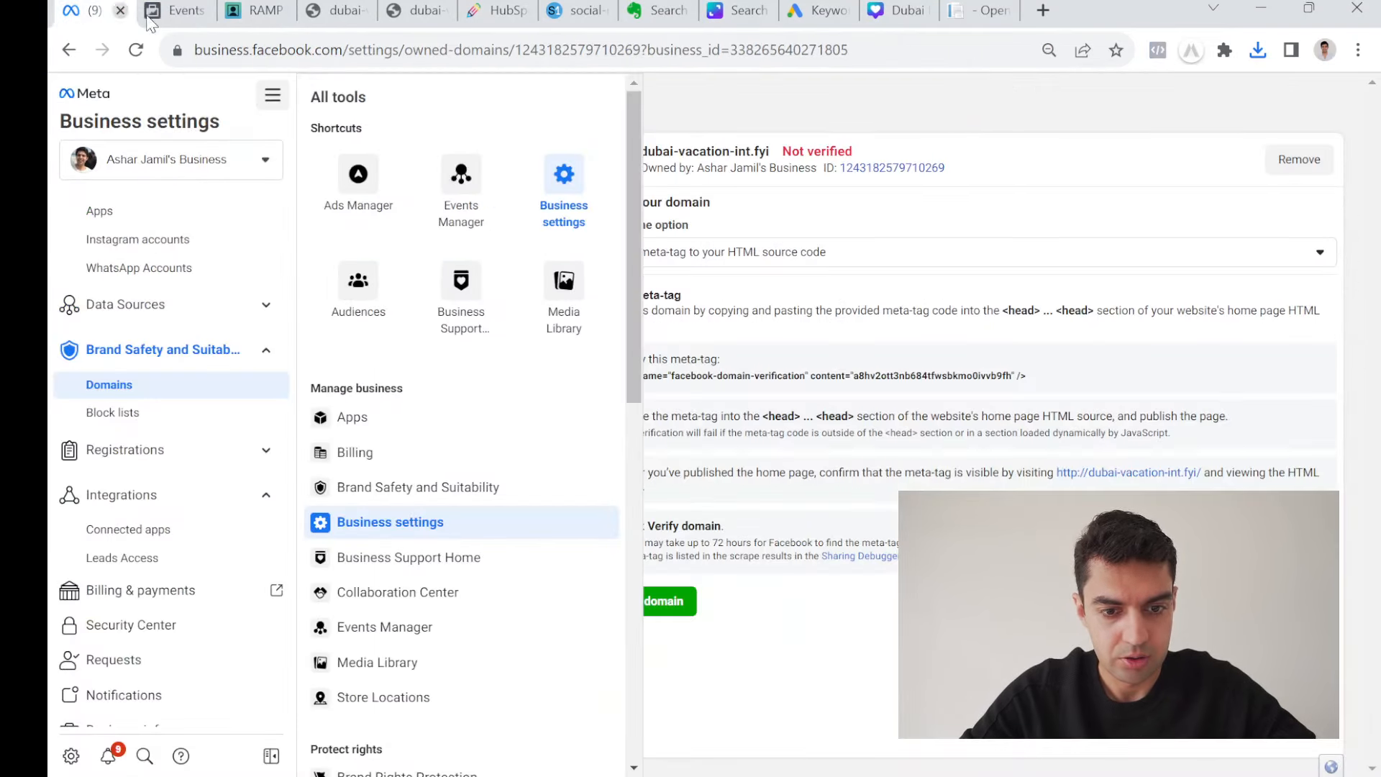
left_click(708, 604)
left_click(680, 599)
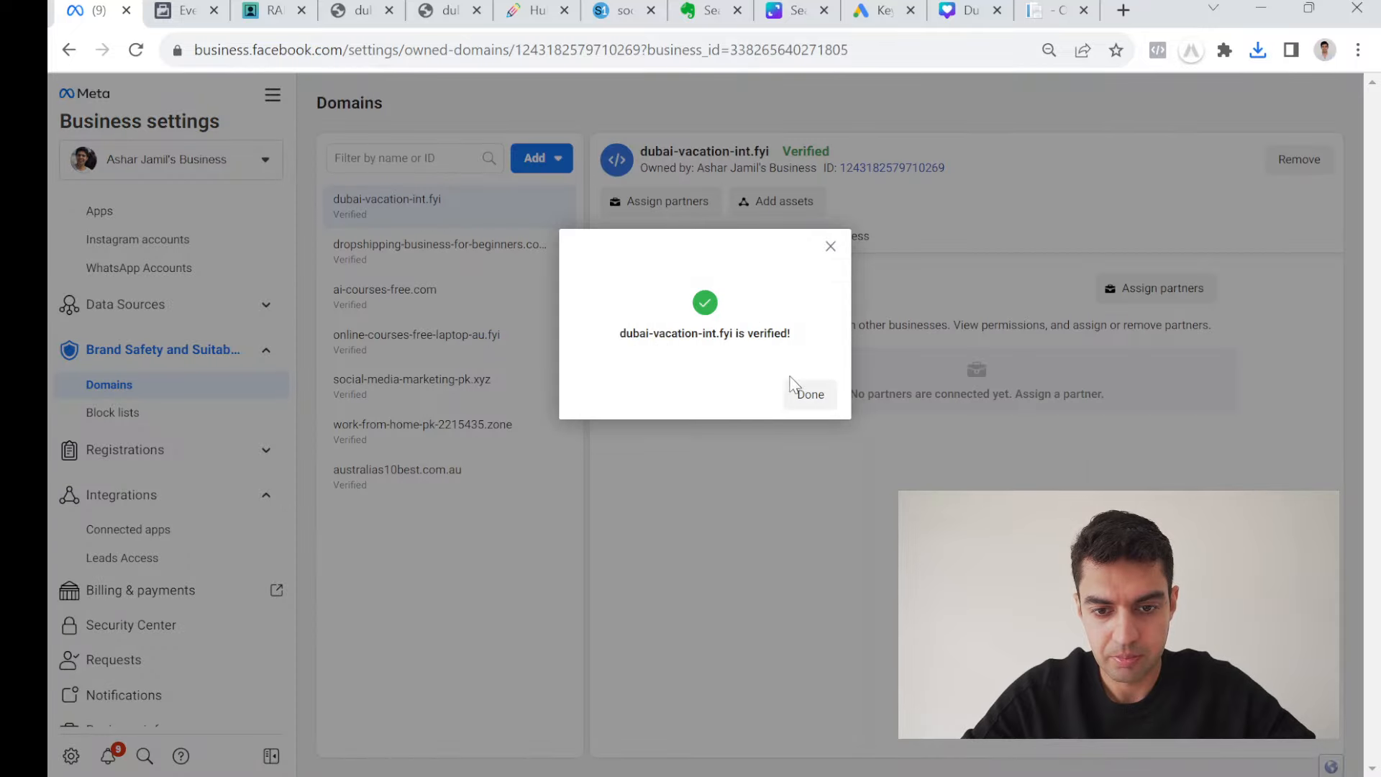
left_click(800, 392)
Add the first page listed under New Pages Experience as an asset of dubai-vacation-int.fyi.
left_click(755, 238)
left_click(1171, 290)
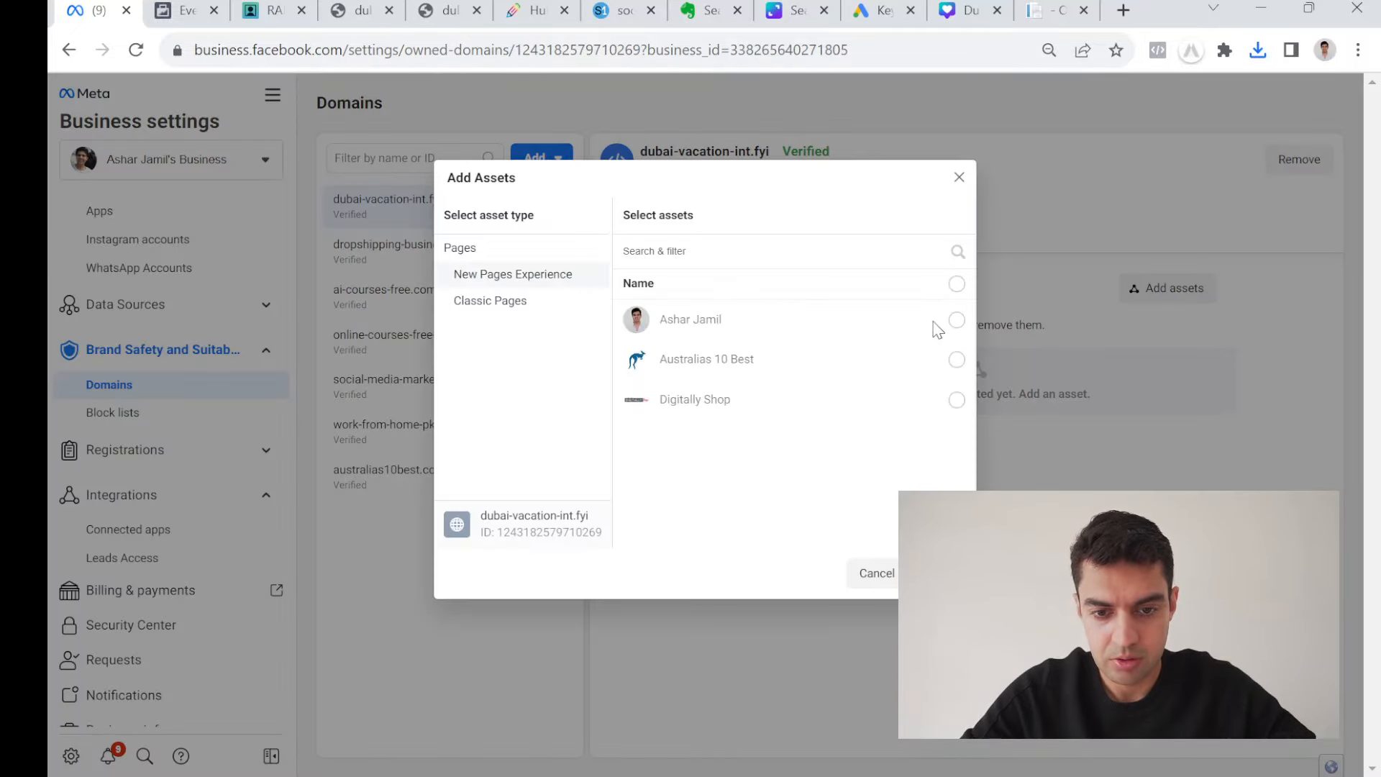
left_click(955, 321)
left_click(936, 574)
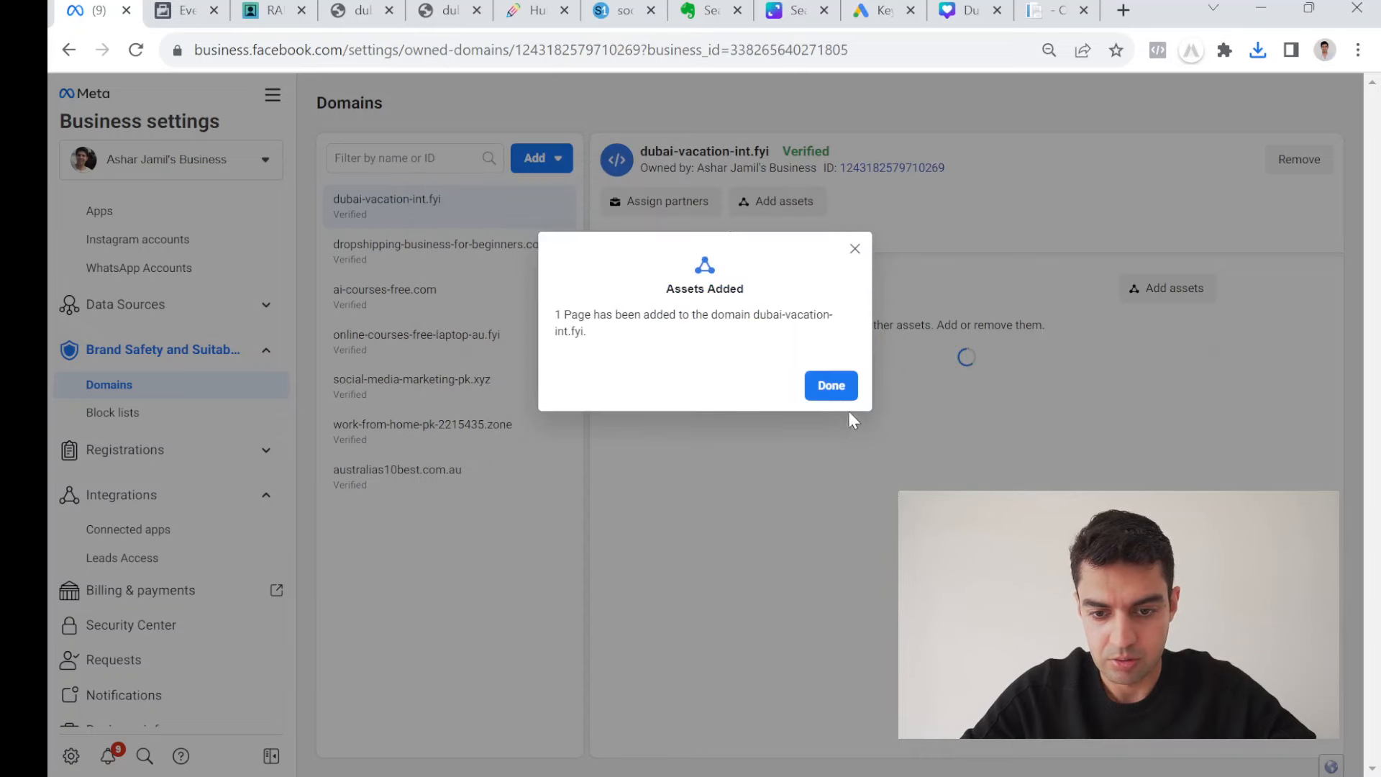
left_click(835, 385)
Switch from Events Manager to Ads Manager and create a campaign with the Engagement objective and manual setup.
left_click(181, 11)
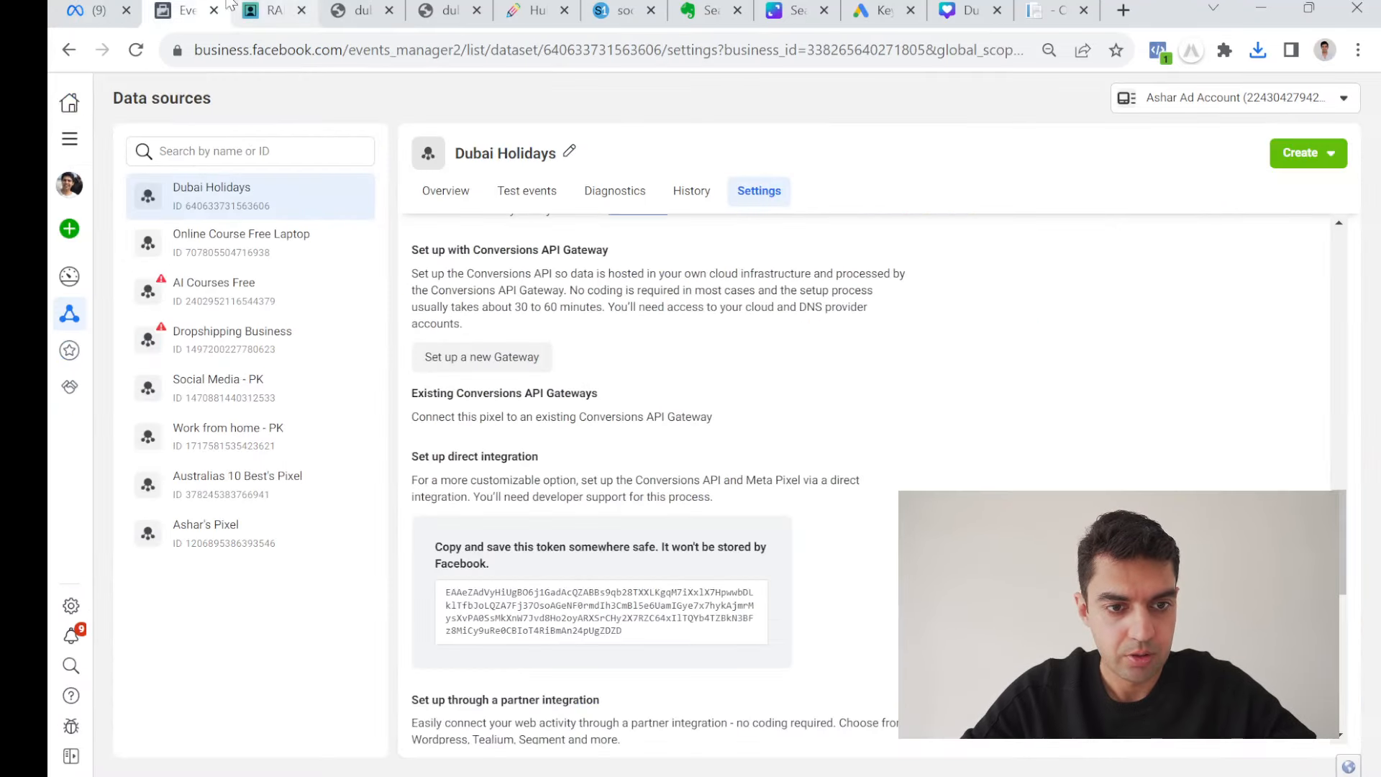
mouse_move(84, 618)
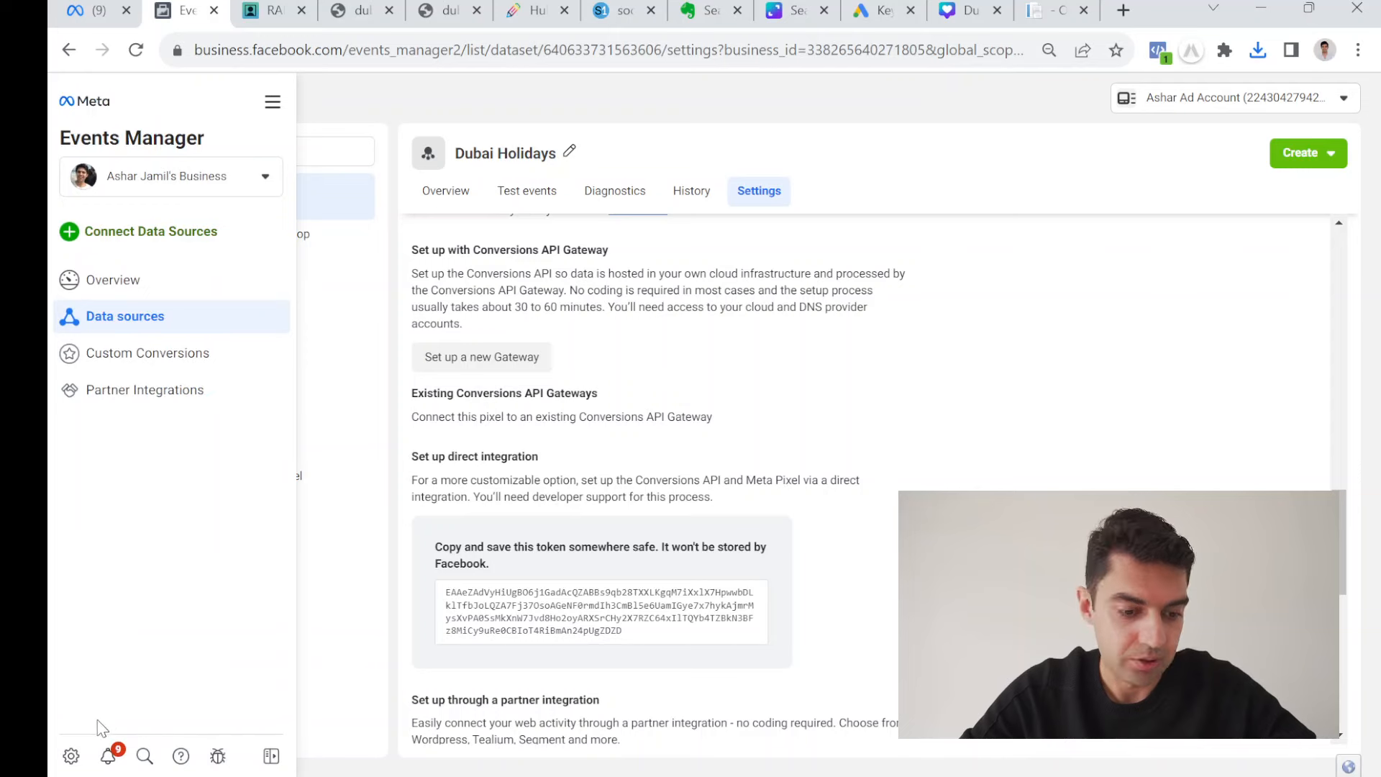
left_click(273, 102)
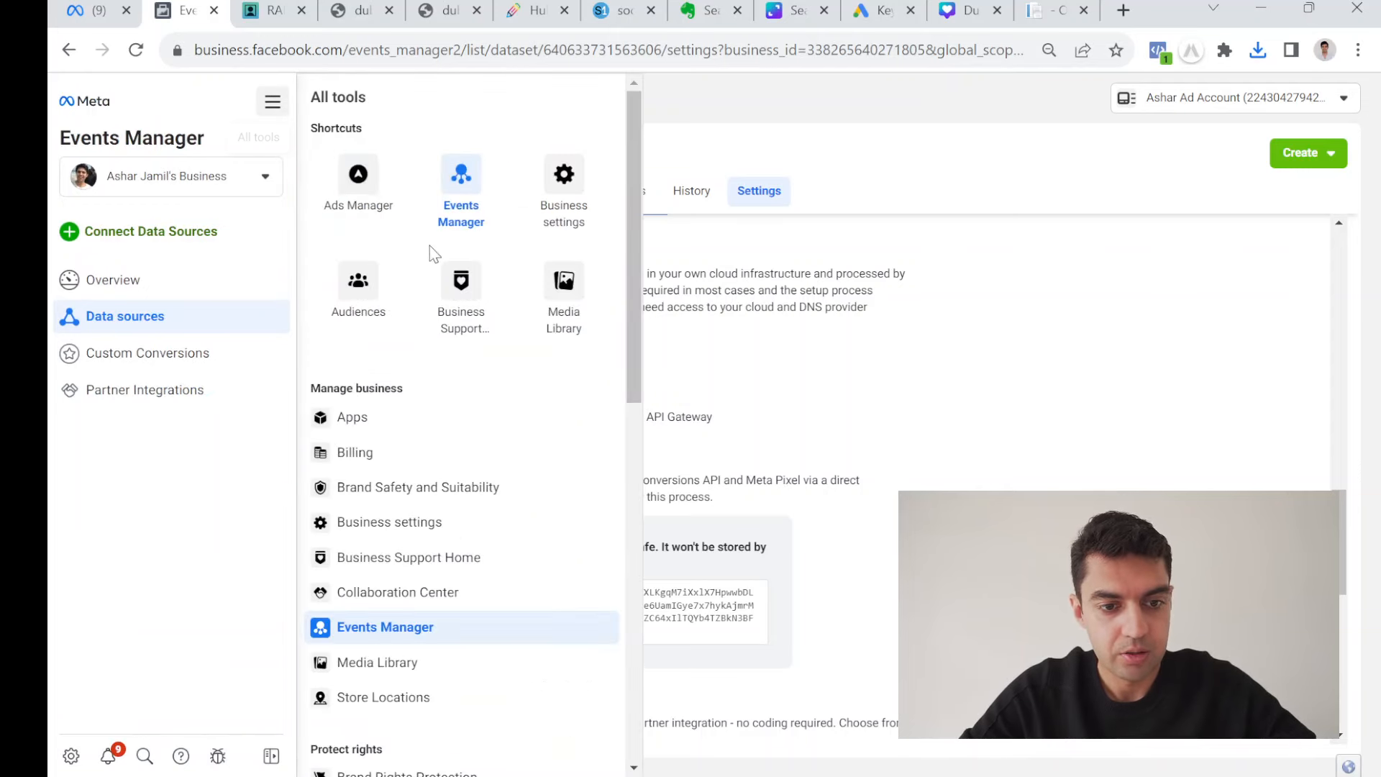
left_click(357, 186)
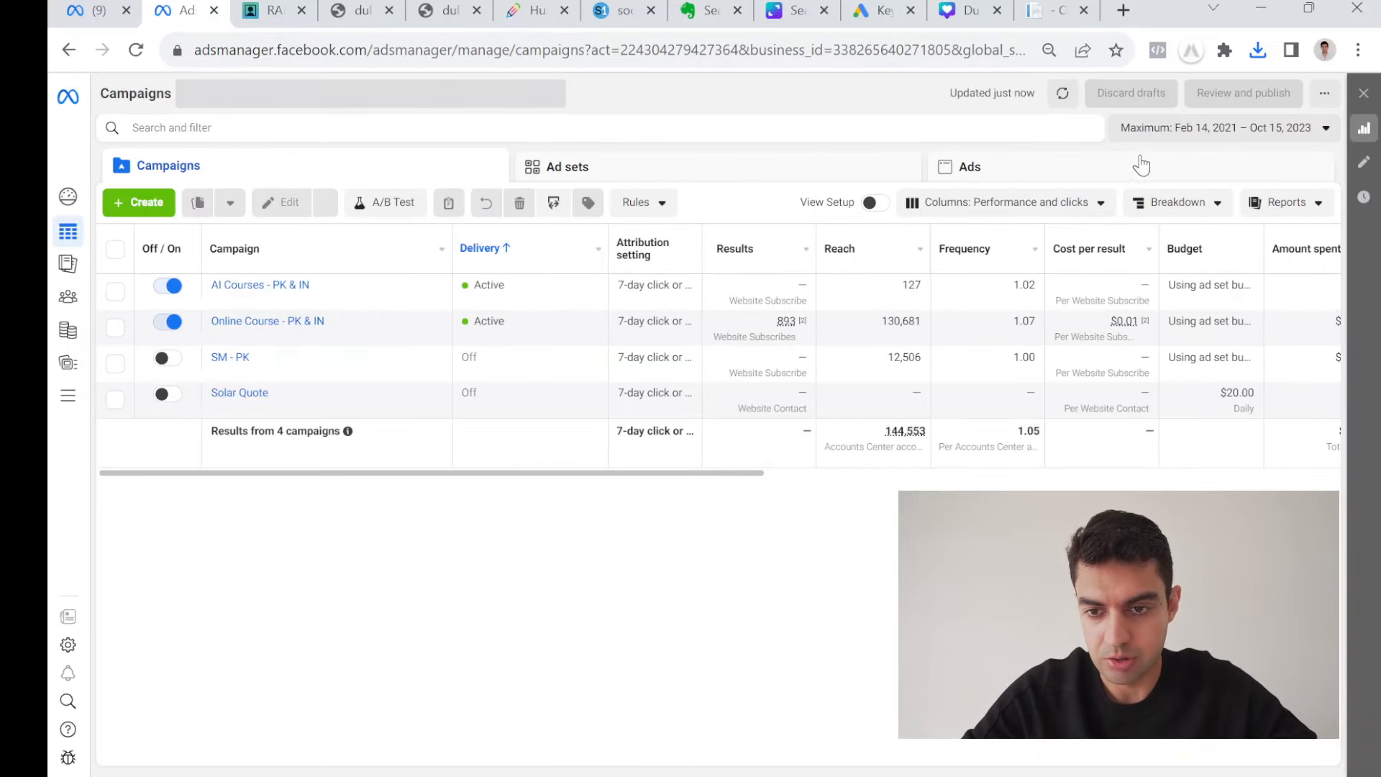
left_click(142, 203)
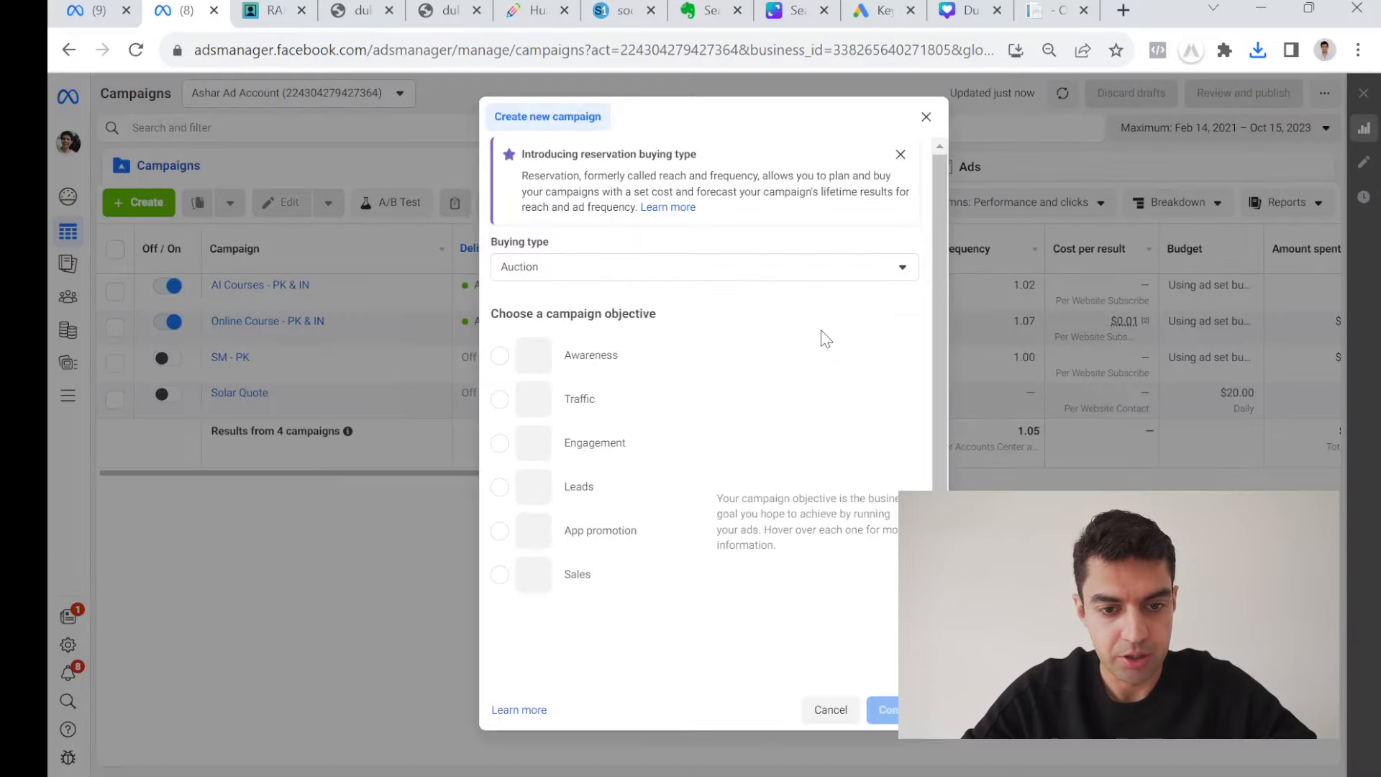
left_click(539, 451)
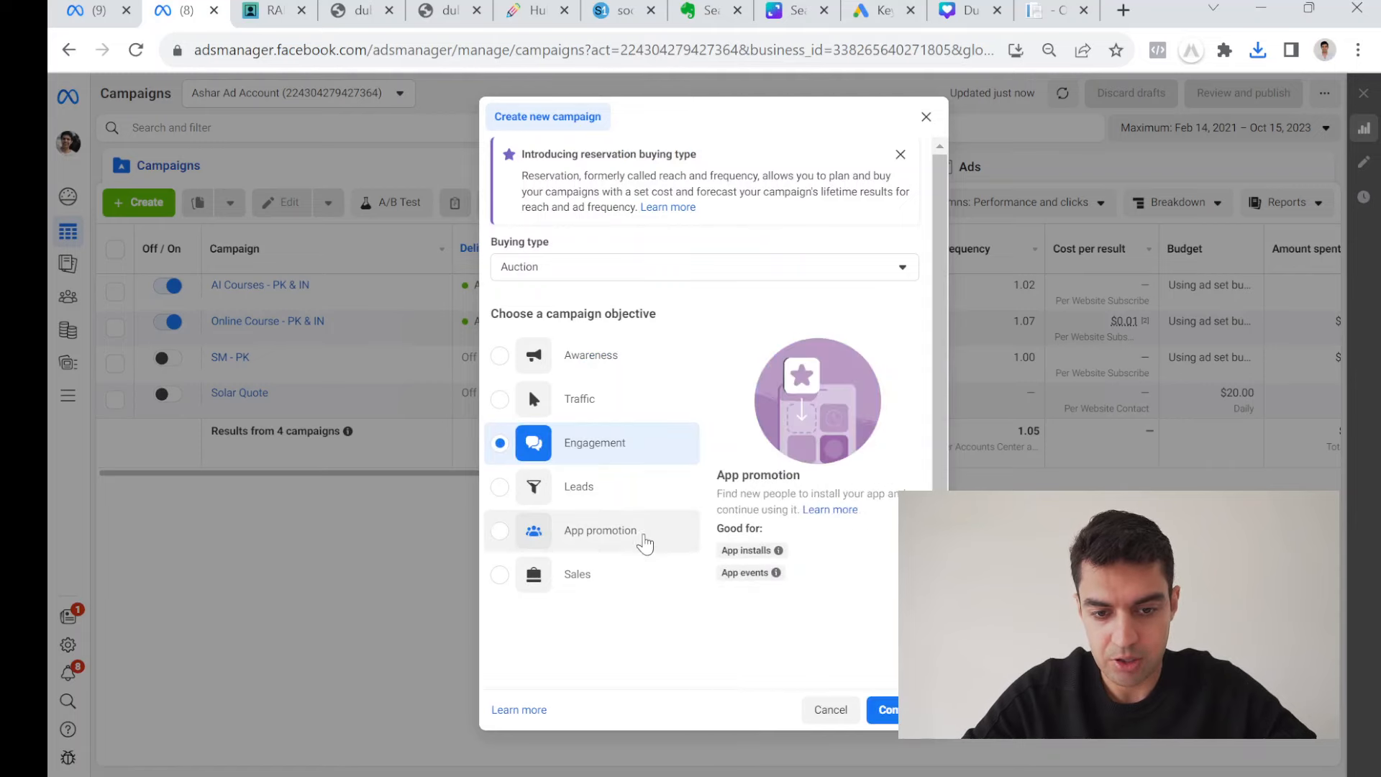
left_click(891, 710)
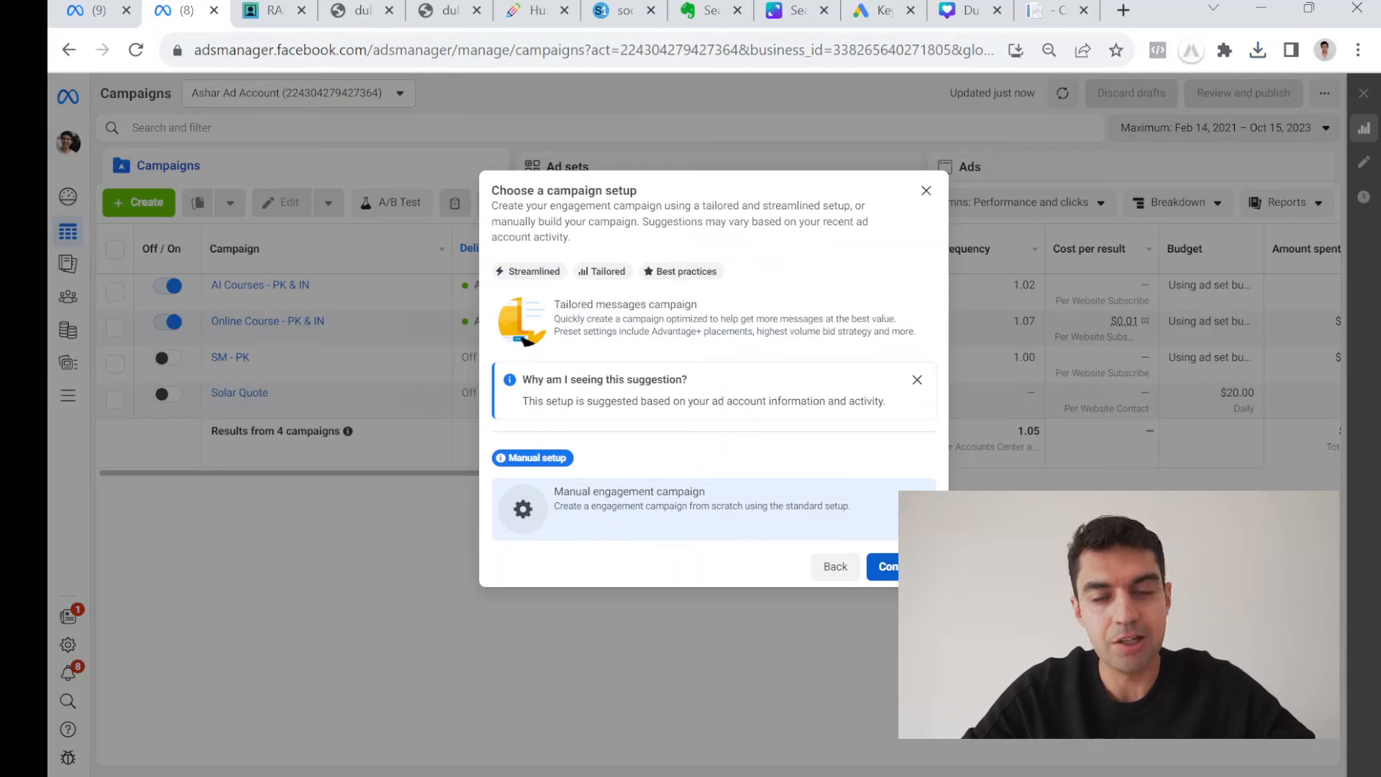
left_click(889, 566)
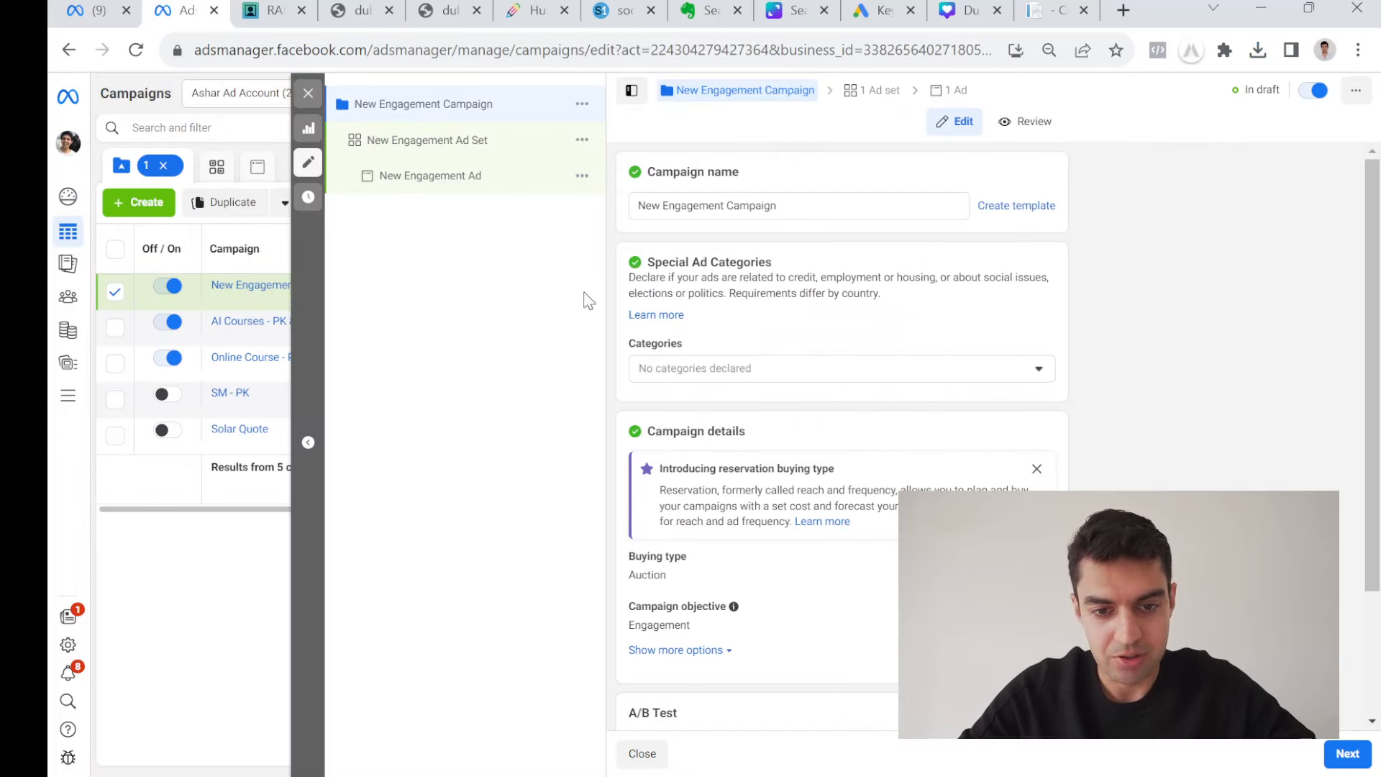
Name the new campaign Dubai Holiday Deals - PK and look over its remaining campaign settings.
triple_click(752, 211)
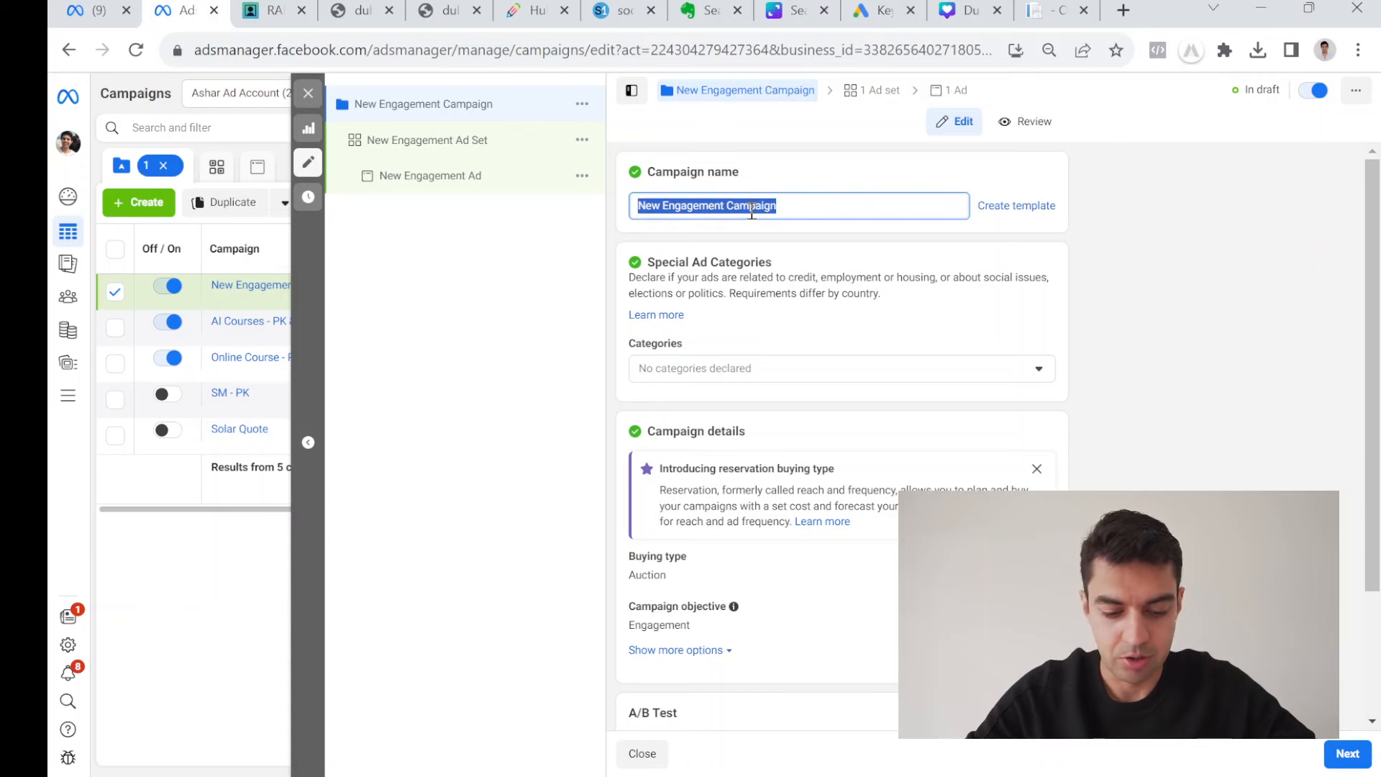
type("F")
key("BackSpace")
key("BackSpace")
key("BackSpace")
type("Dubai Holiday")
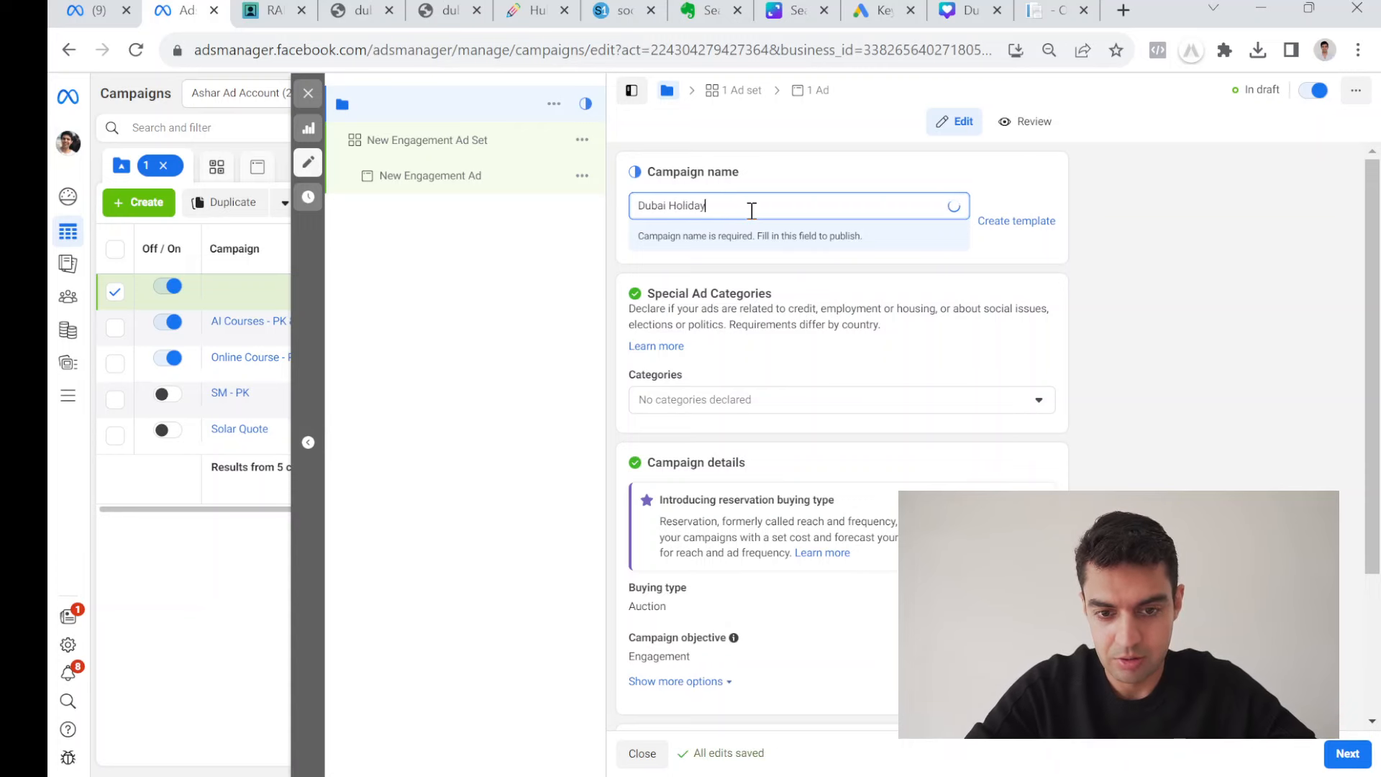
type(" Deals")
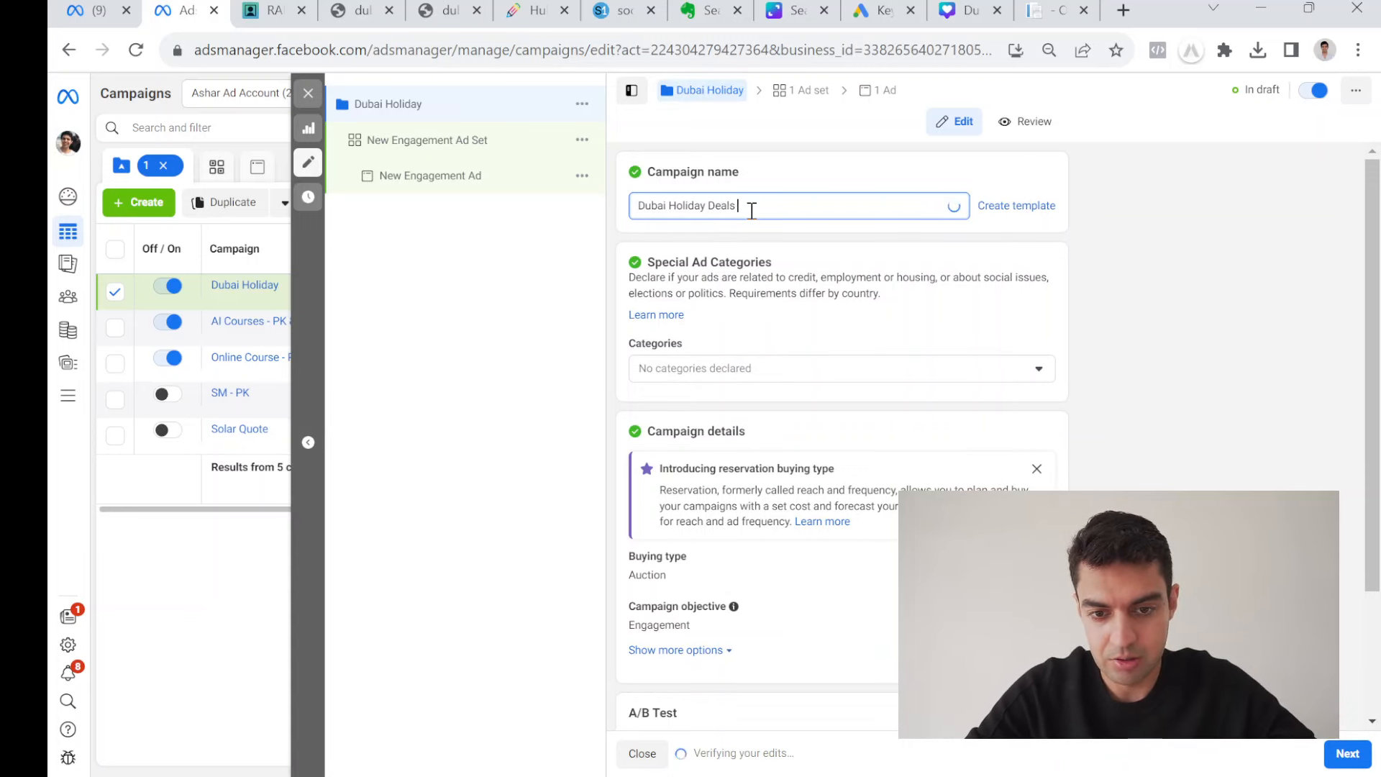
type(" - PK")
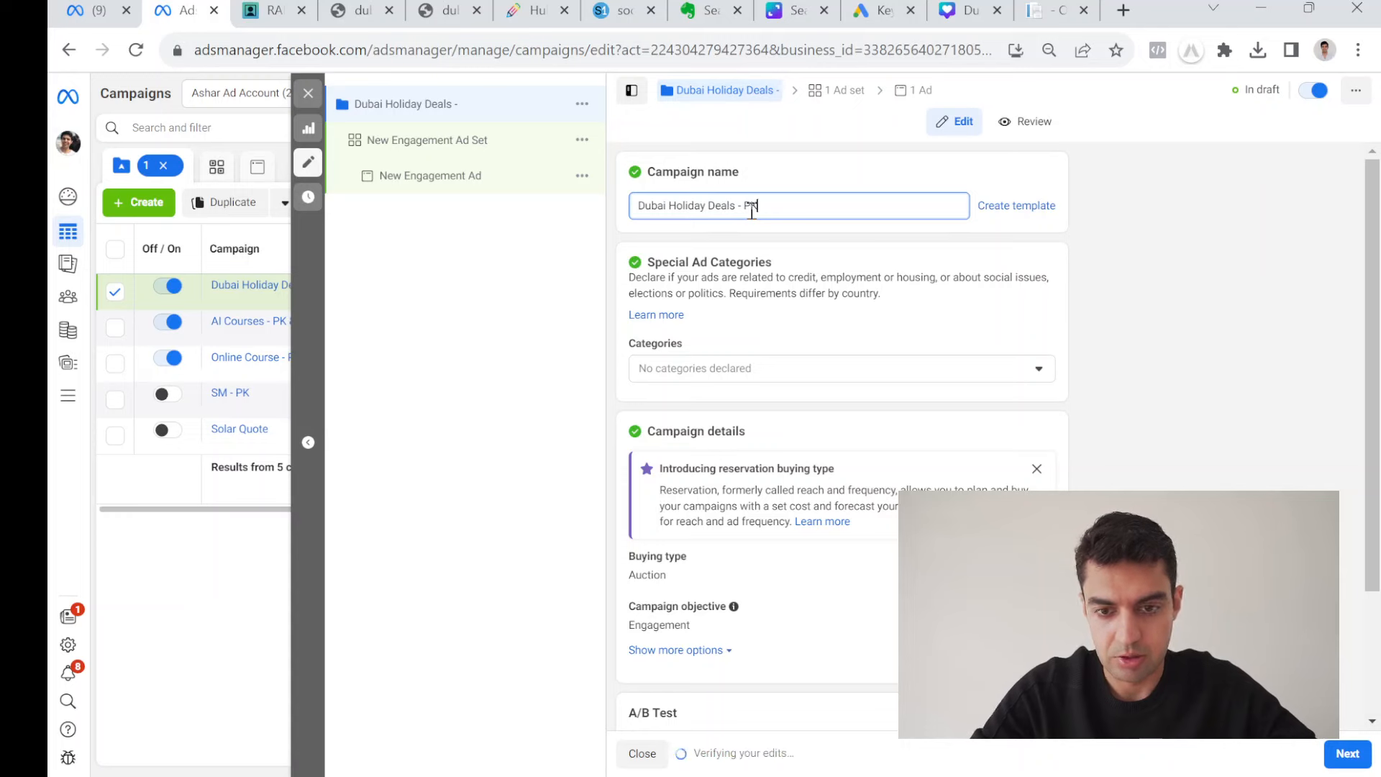
scroll(807, 324, "down", 2)
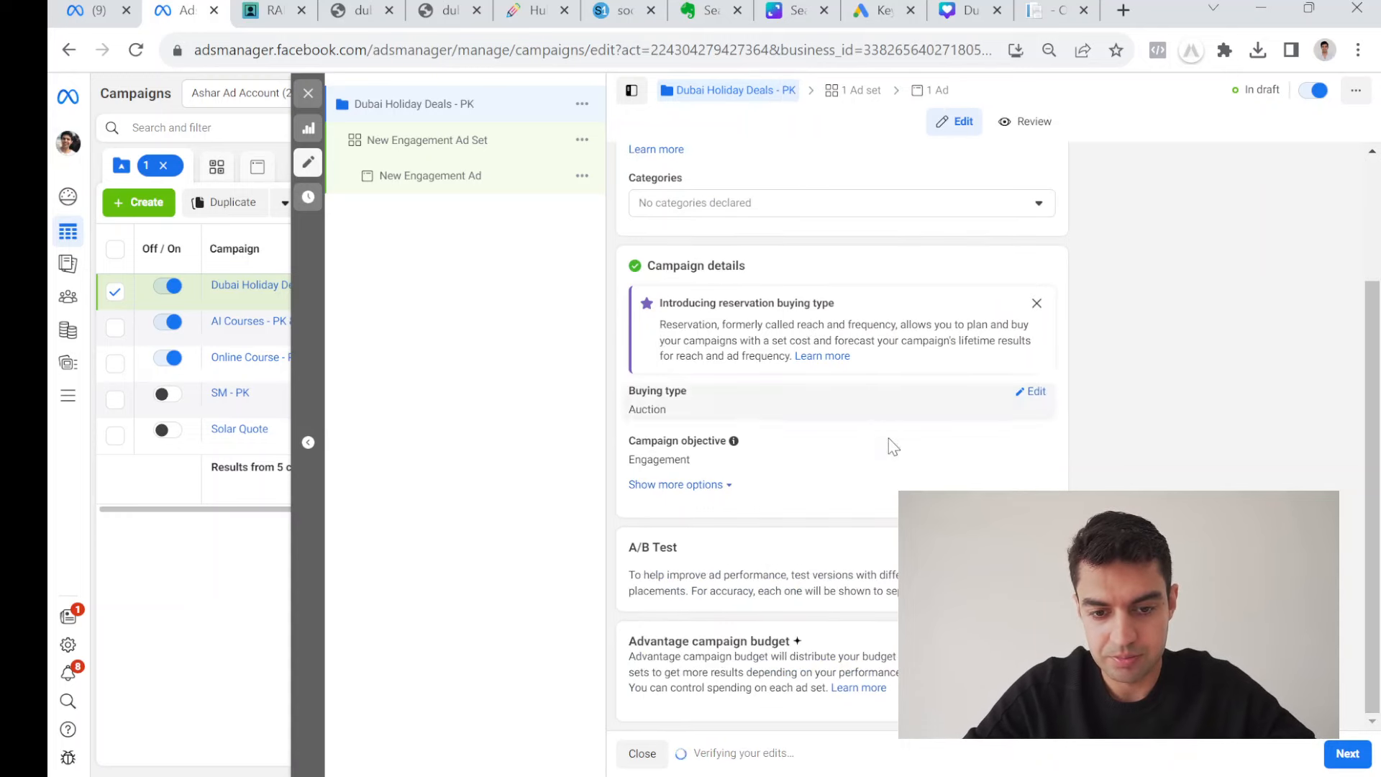
scroll(917, 446, "up", 3)
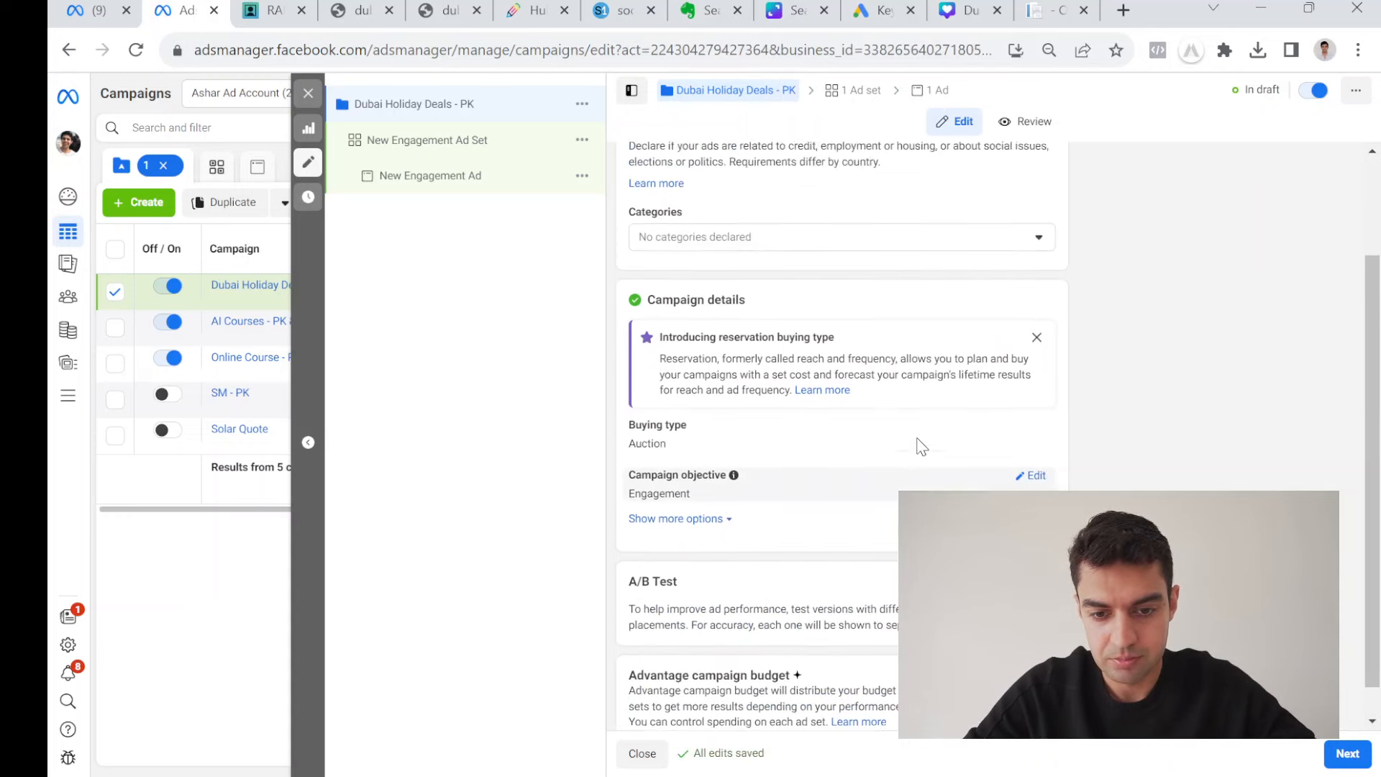
Open the campaign's ad set and rename it Ad Group 1.
left_click(858, 100)
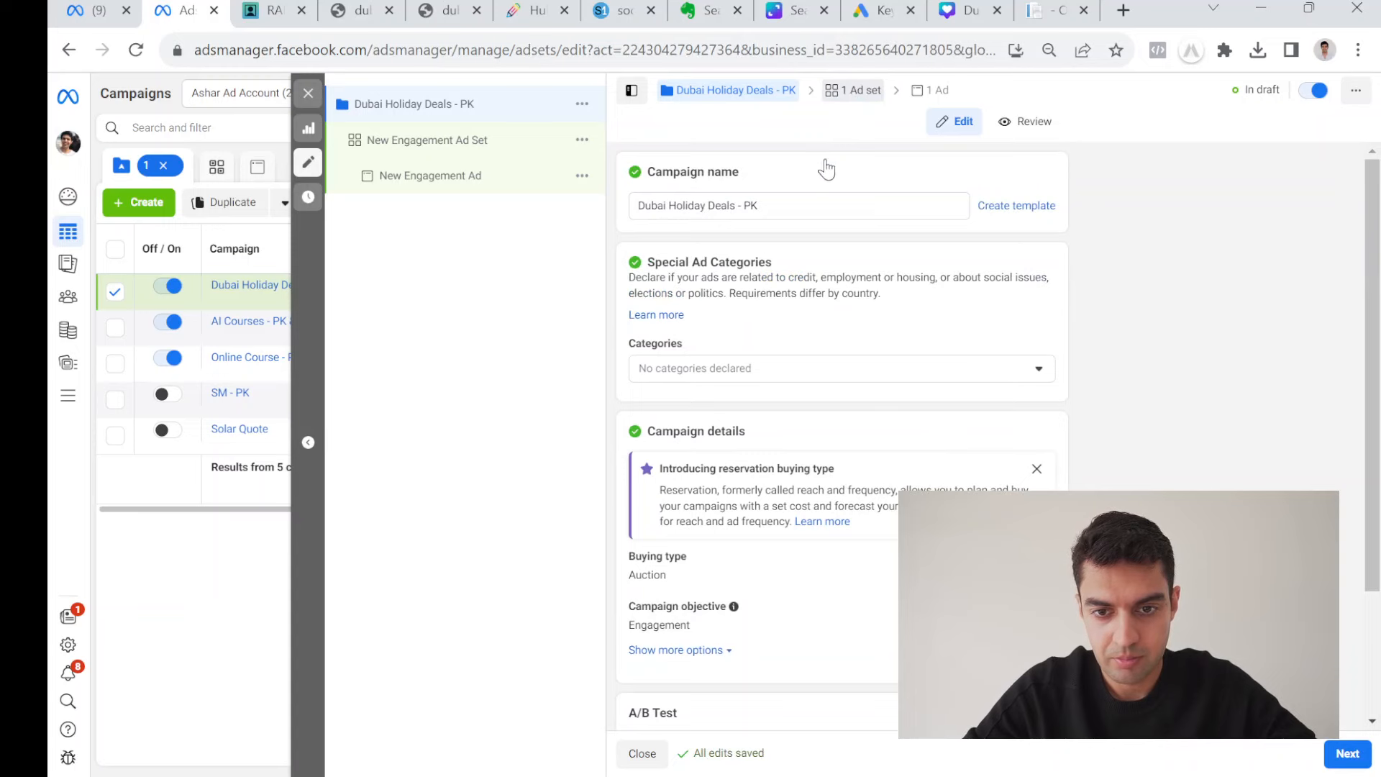
left_click(744, 207)
key("ctrl+a")
type("a")
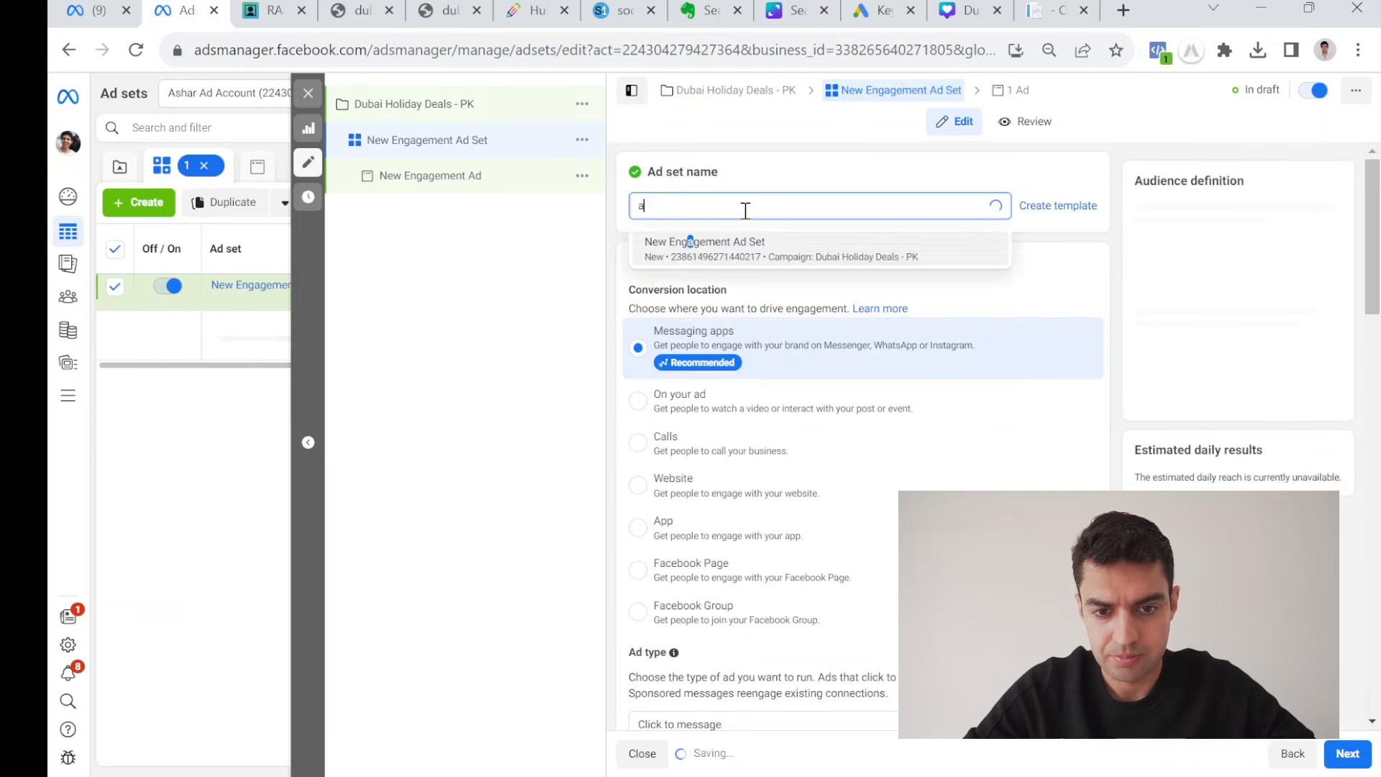
key("BackSpace")
type("Ad")
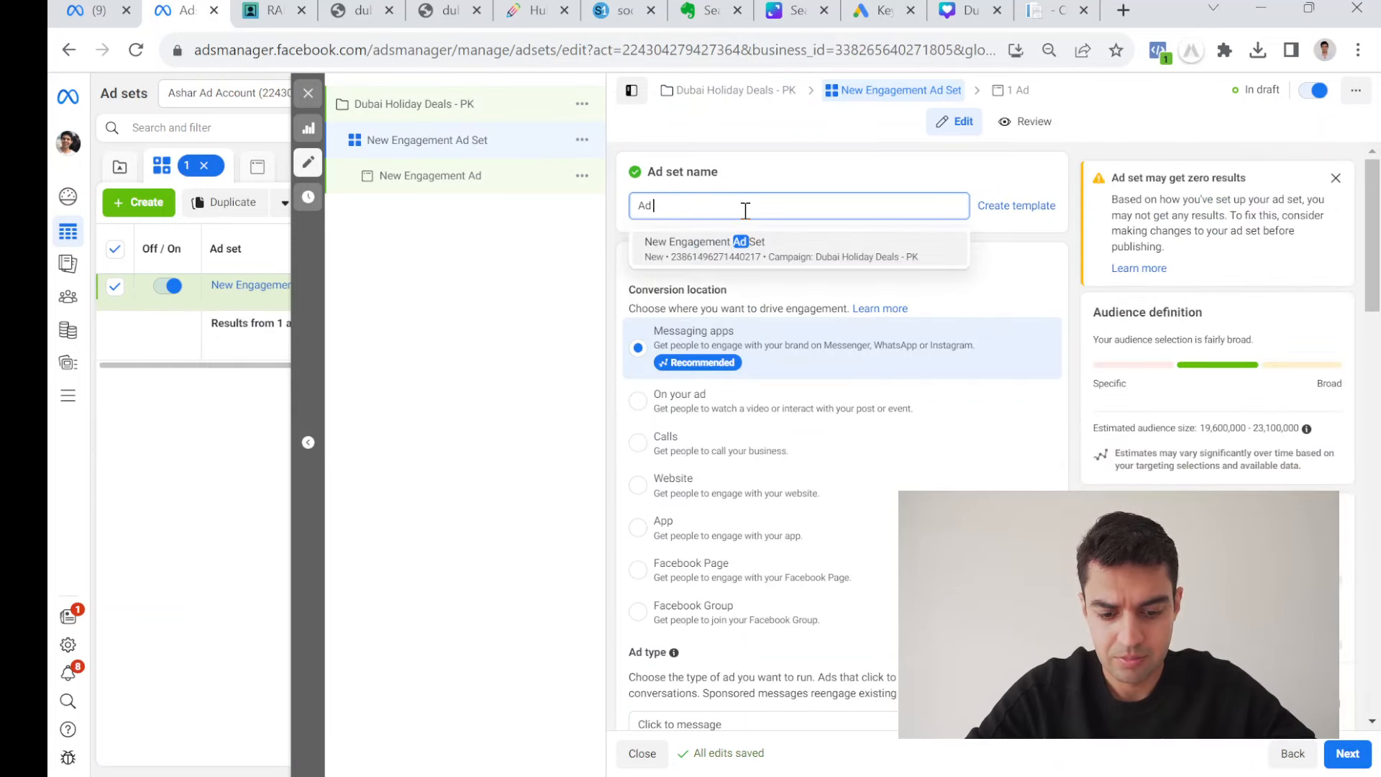
type(" Group 1")
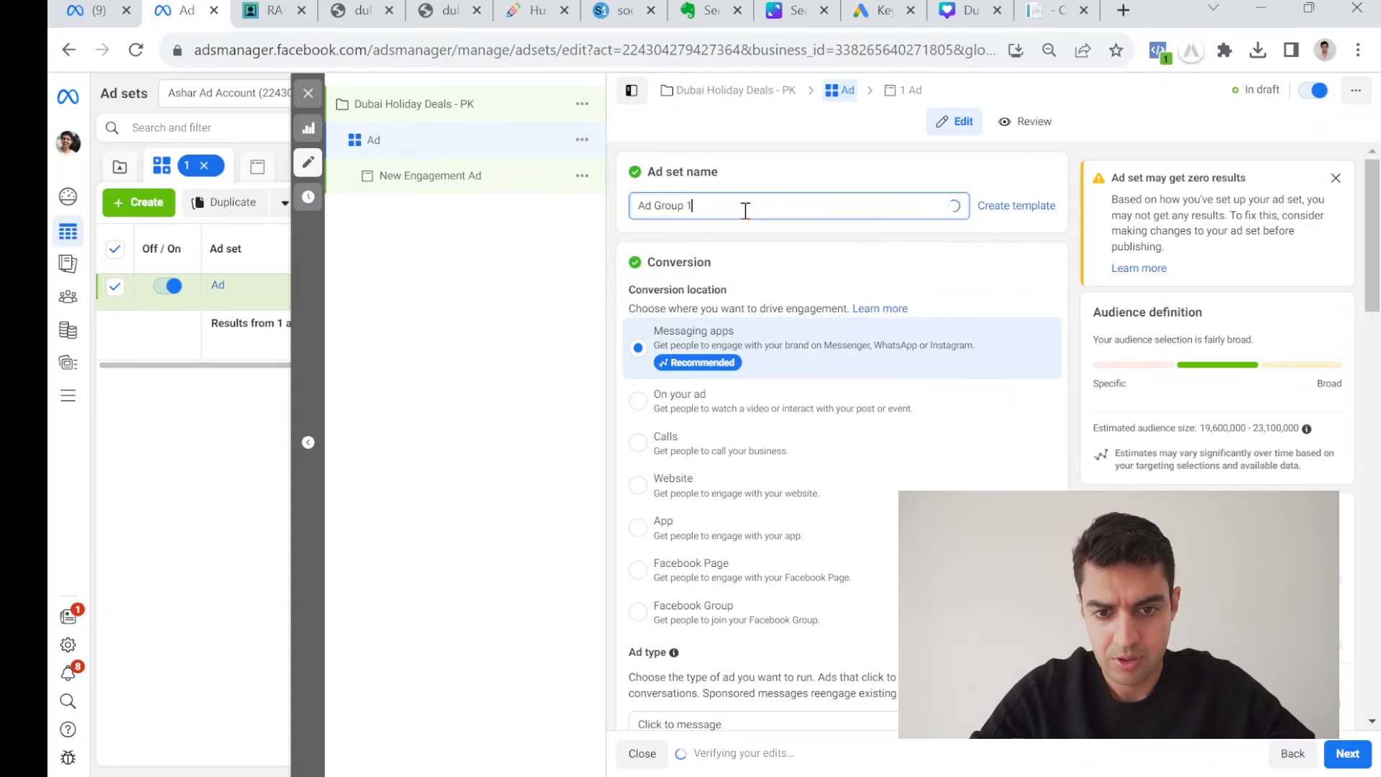
Set the ad set's conversion location to Website and choose the Dubai Holidays pixel.
scroll(856, 360, "down", 4)
scroll(766, 272, "up", 1)
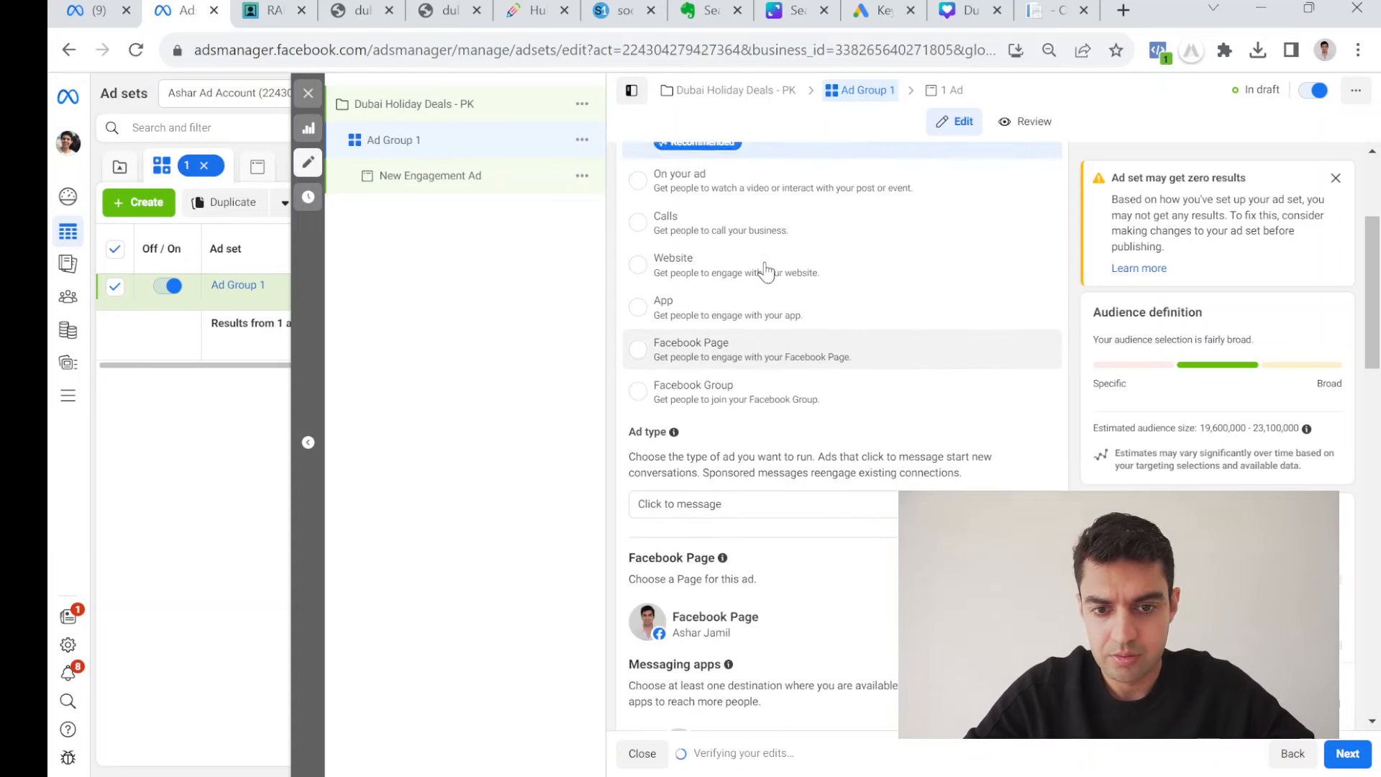
left_click(727, 284)
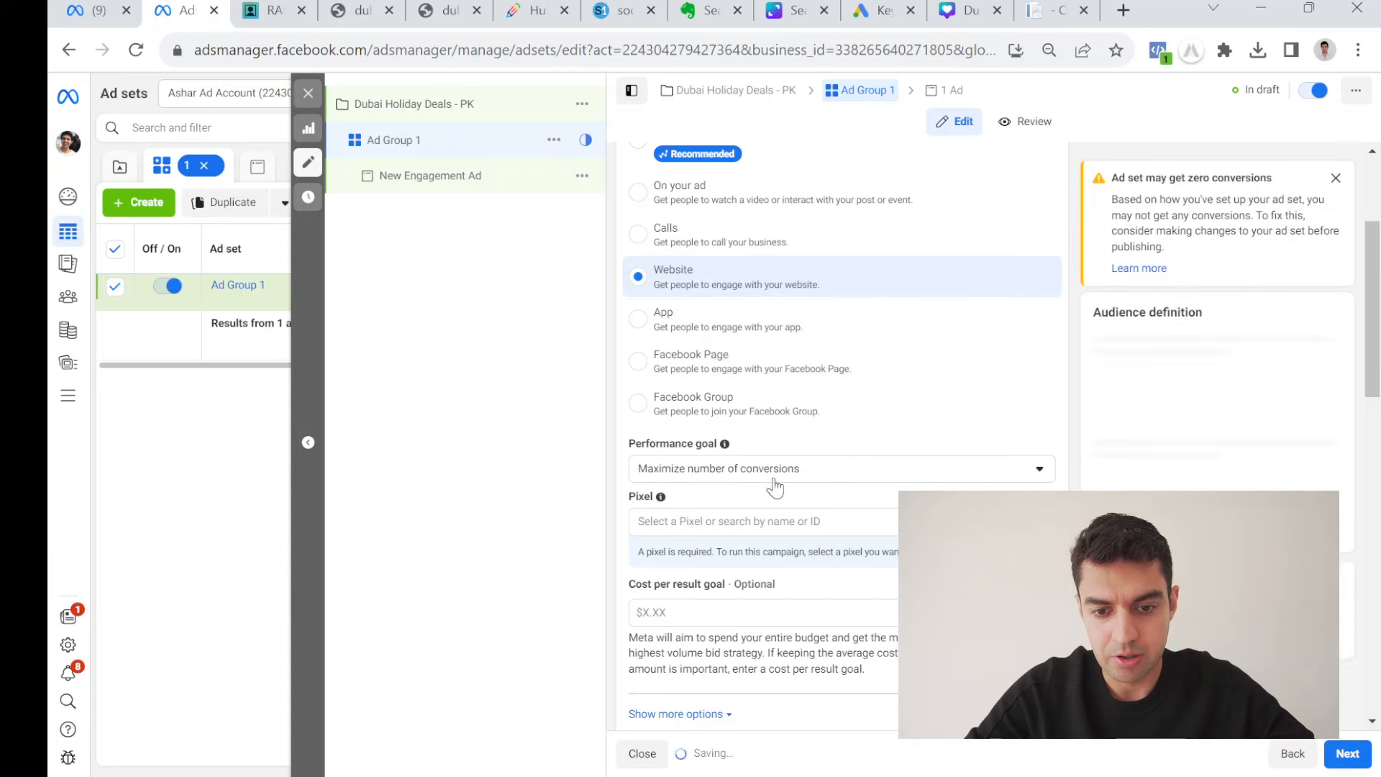
scroll(828, 453, "down", 1)
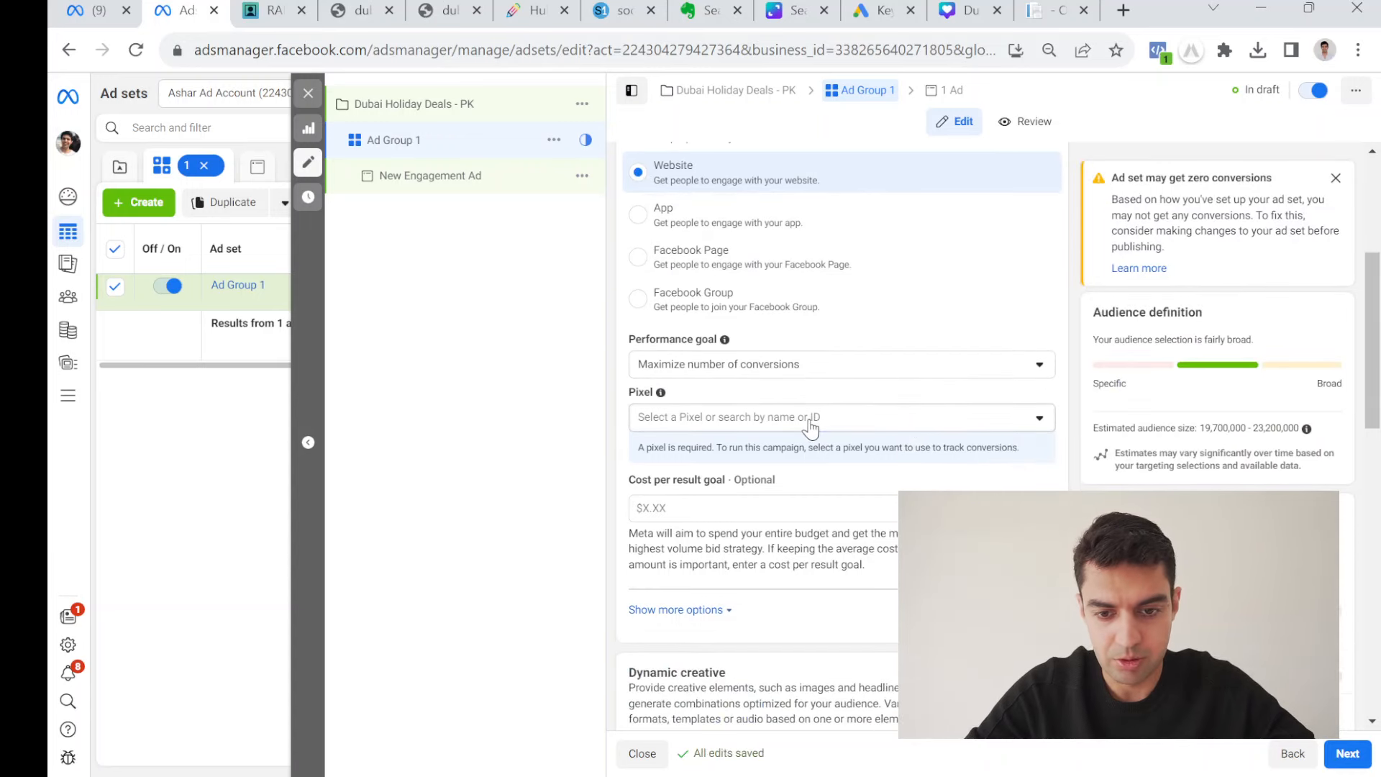
left_click(811, 425)
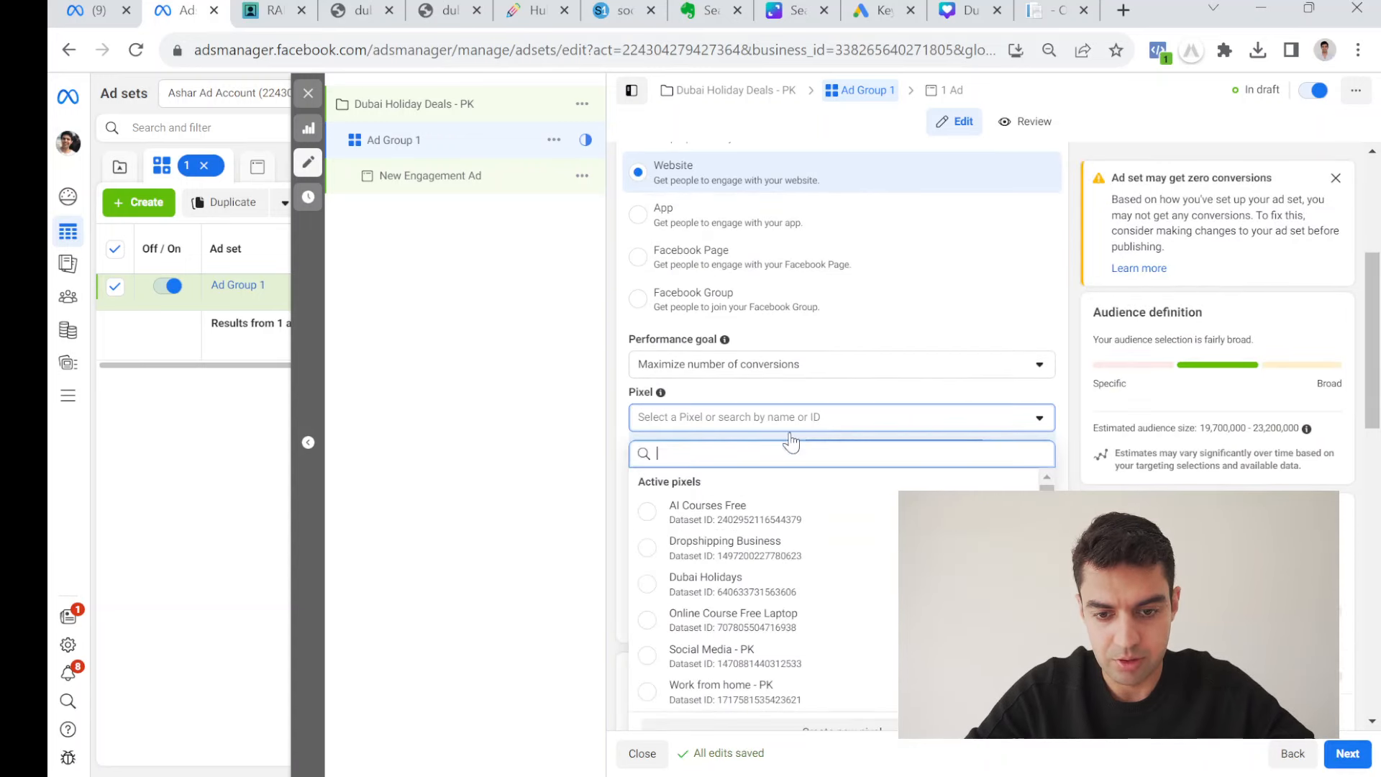
left_click(792, 586)
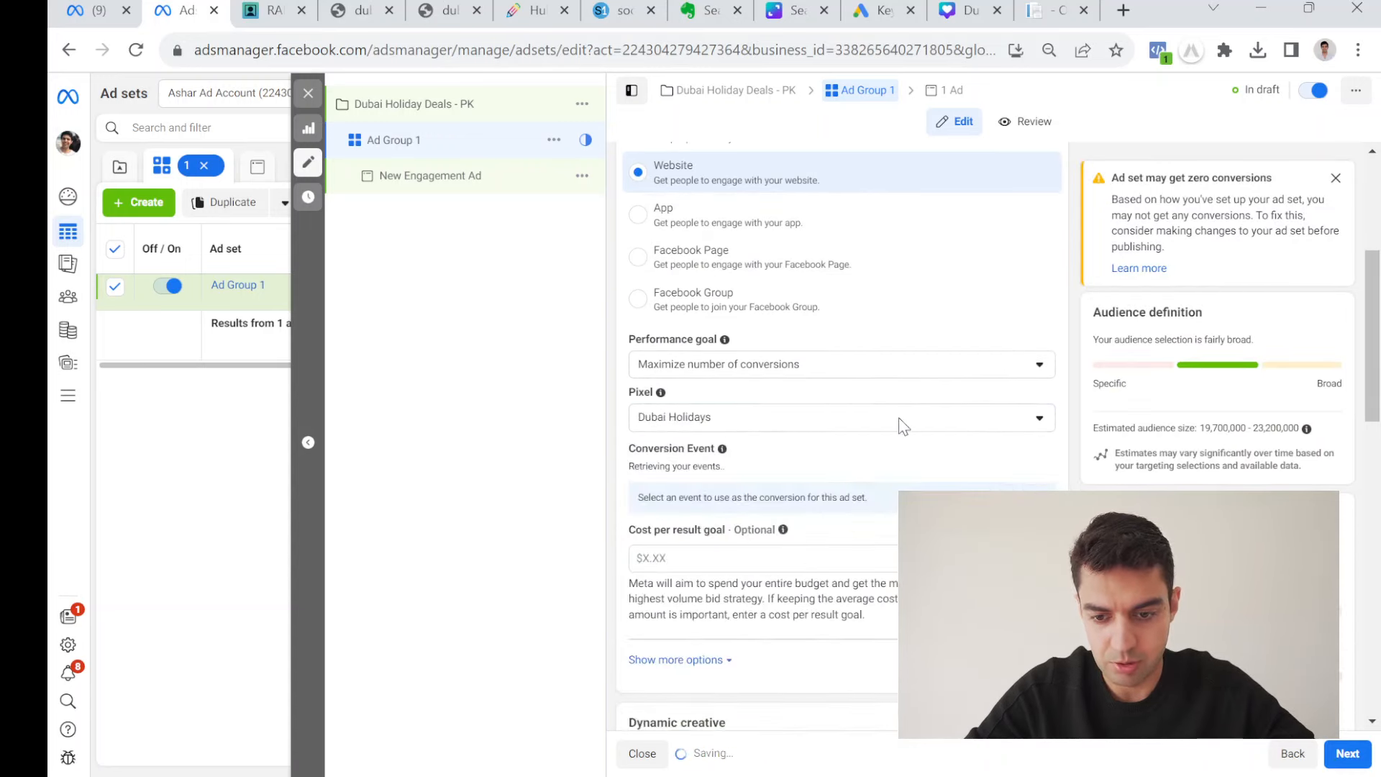
left_click(762, 419)
left_click(998, 330)
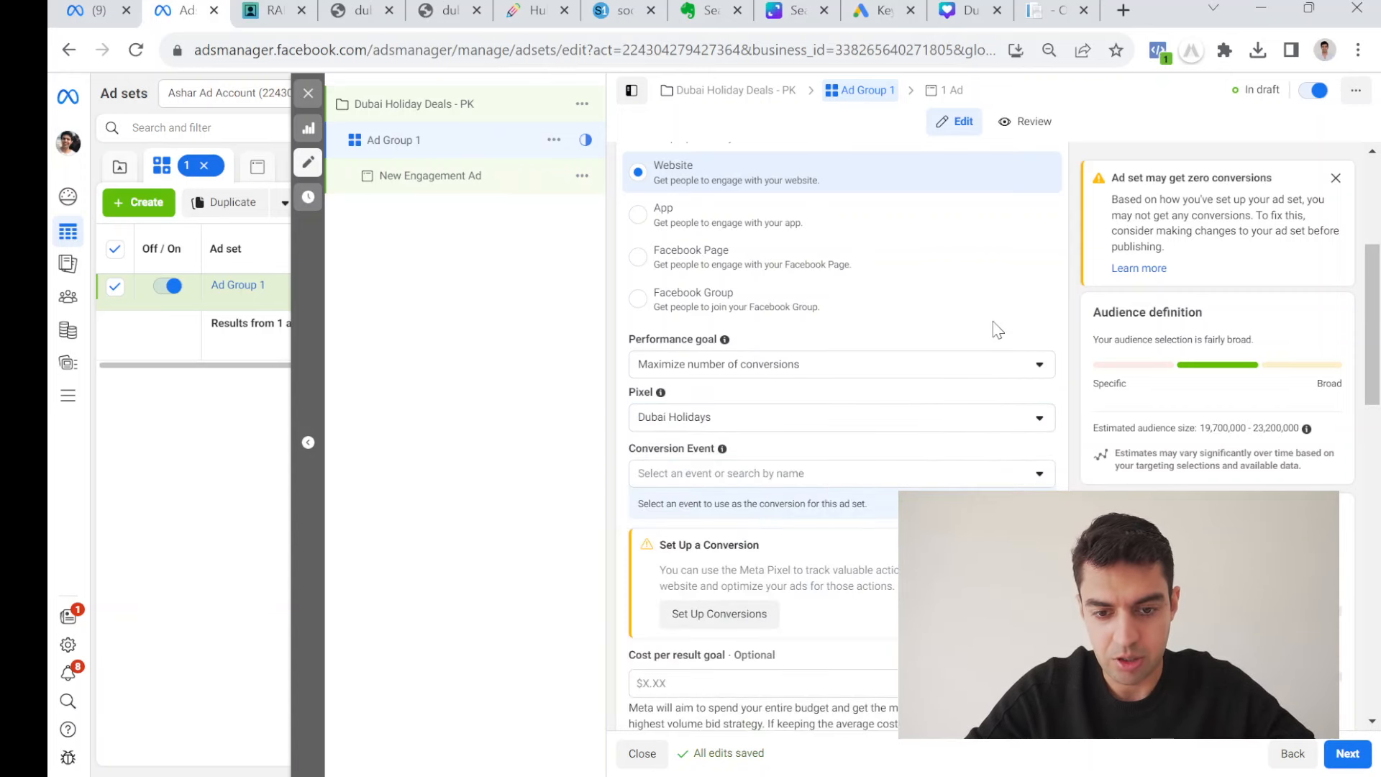
Set the conversion event to Subscribe and the cost per result goal to 0.05.
scroll(998, 330, "down", 1)
left_click(734, 370)
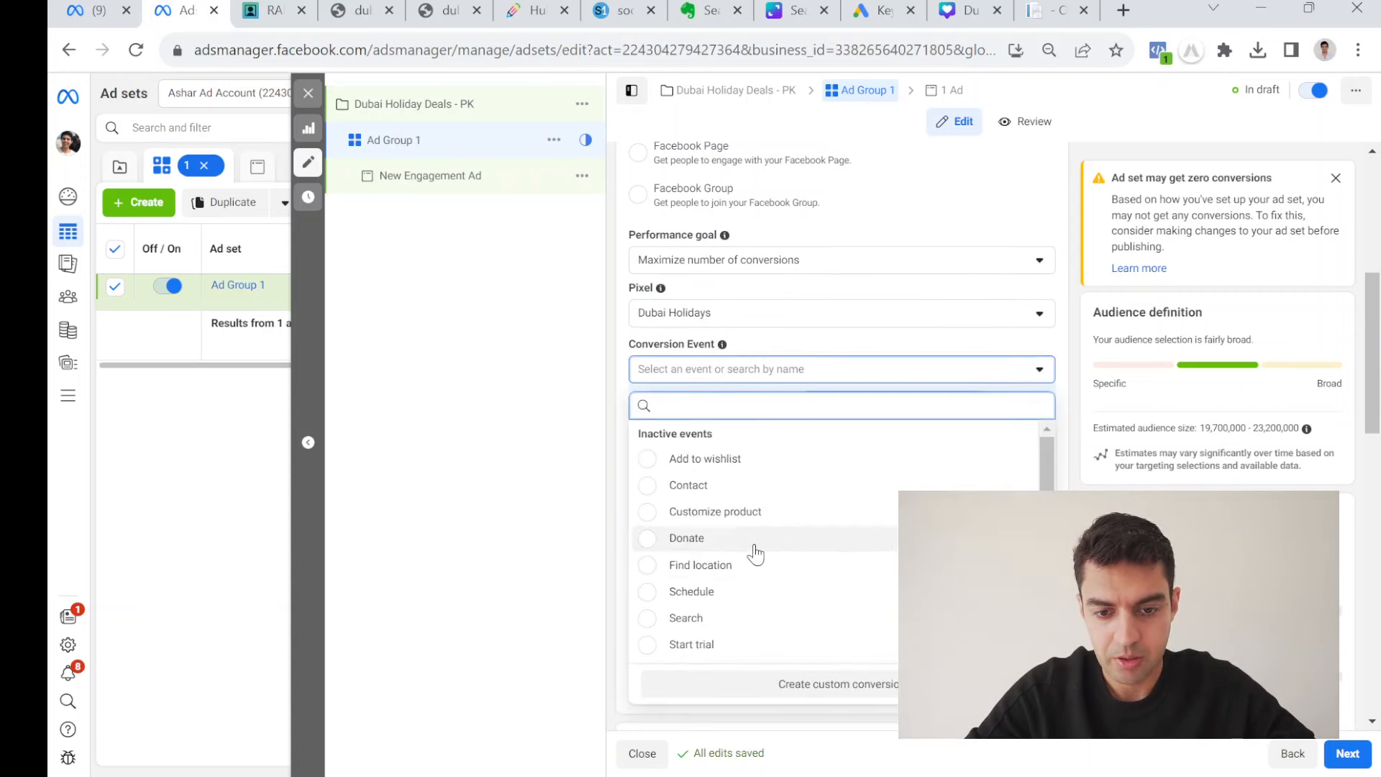
scroll(774, 611, "down", 3)
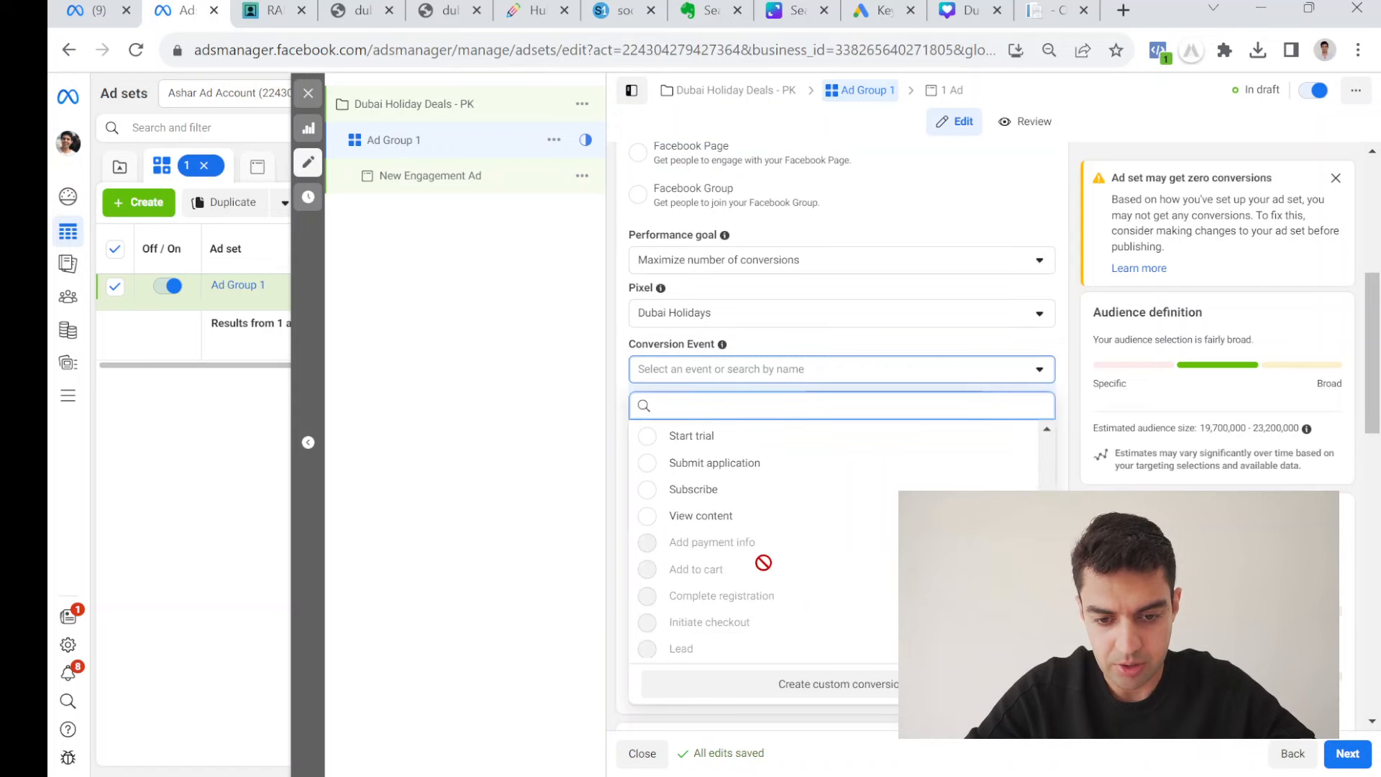
left_click(741, 491)
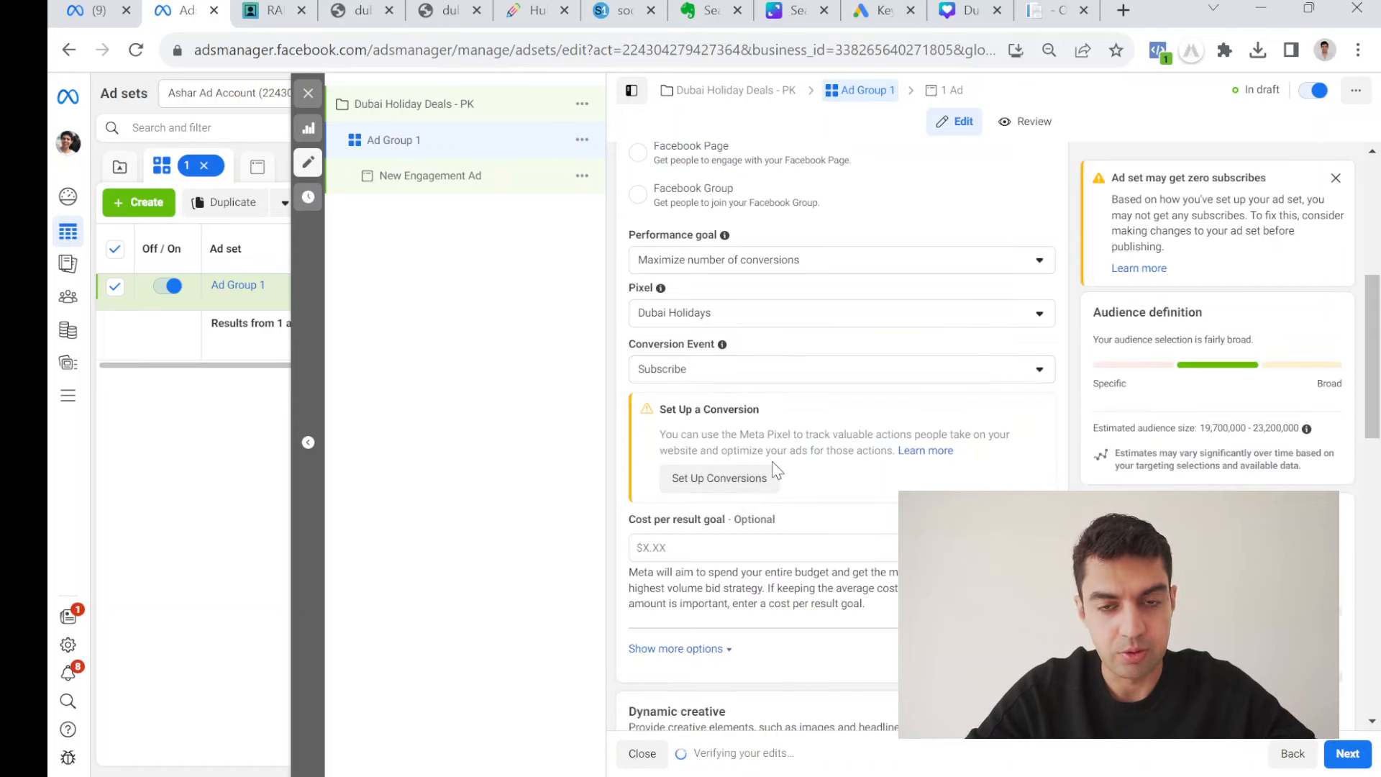
left_click(698, 550)
type("0.05")
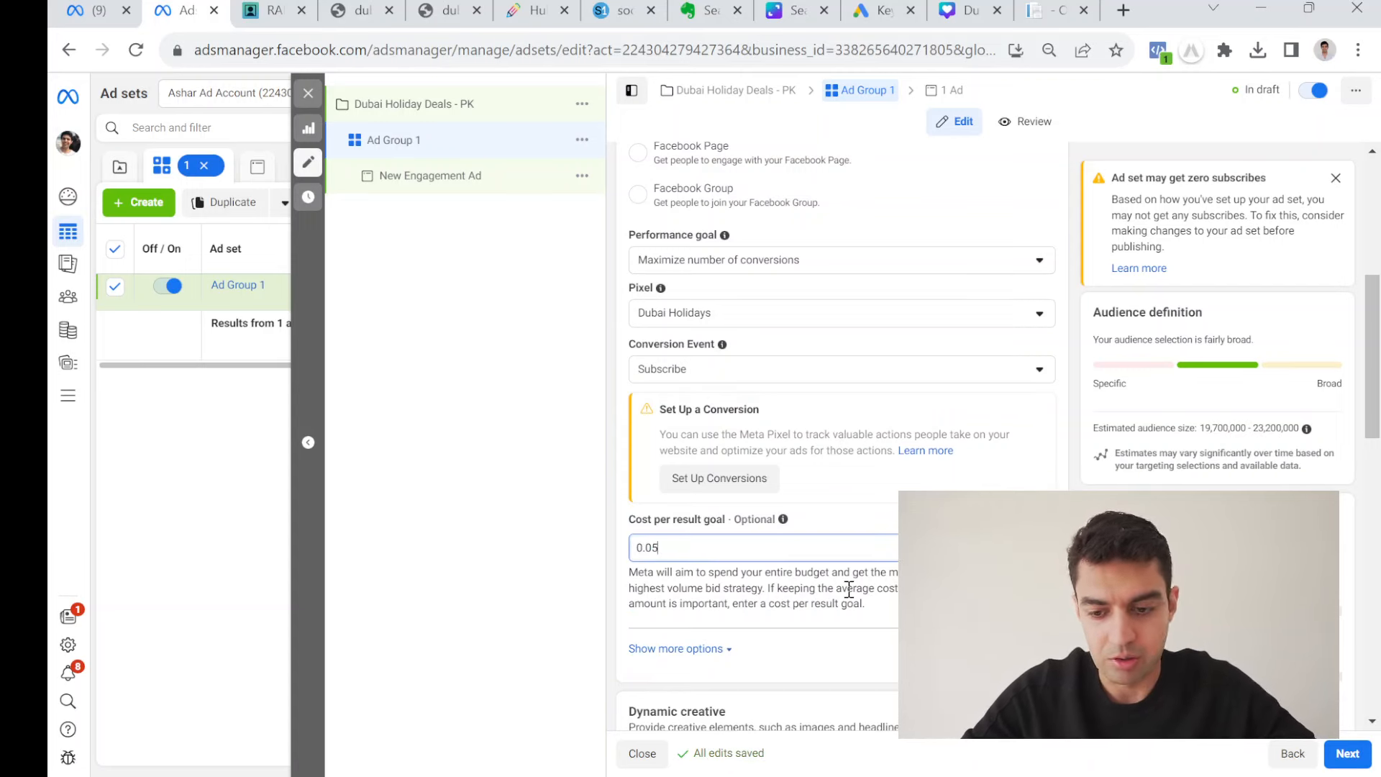
Replace Australia with Pakistan as the targeted location in the ad set's audience controls.
scroll(849, 589, "down", 7)
scroll(849, 593, "up", 3)
scroll(851, 595, "down", 3)
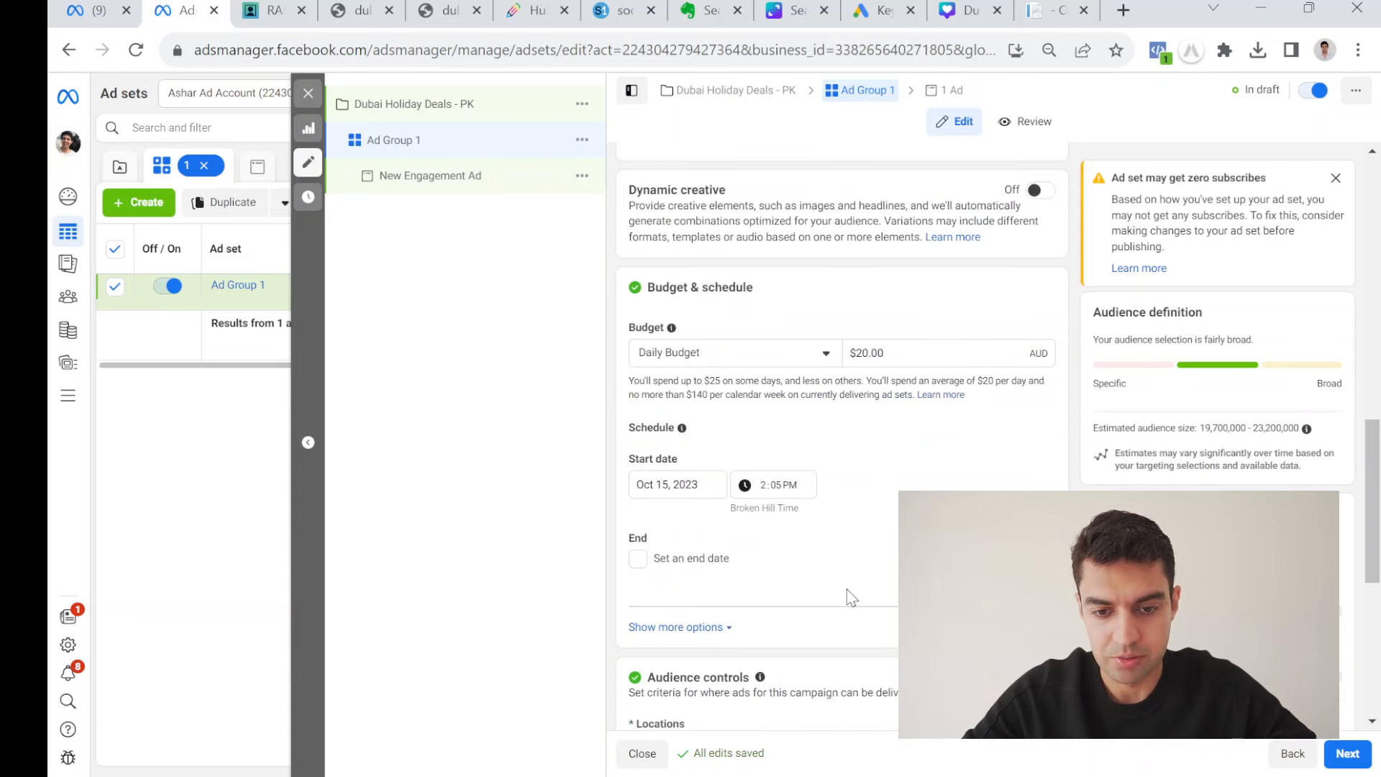
scroll(733, 480, "down", 6)
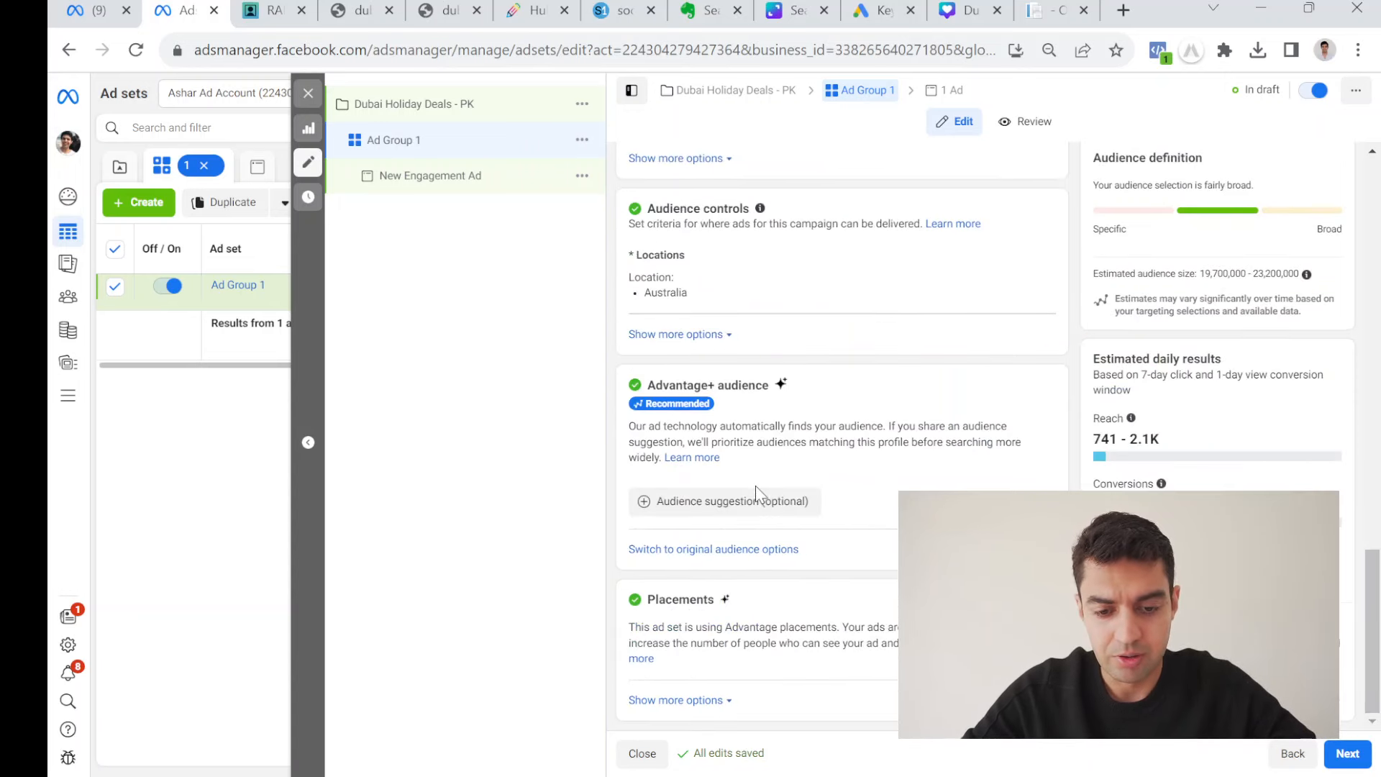
left_click(1014, 263)
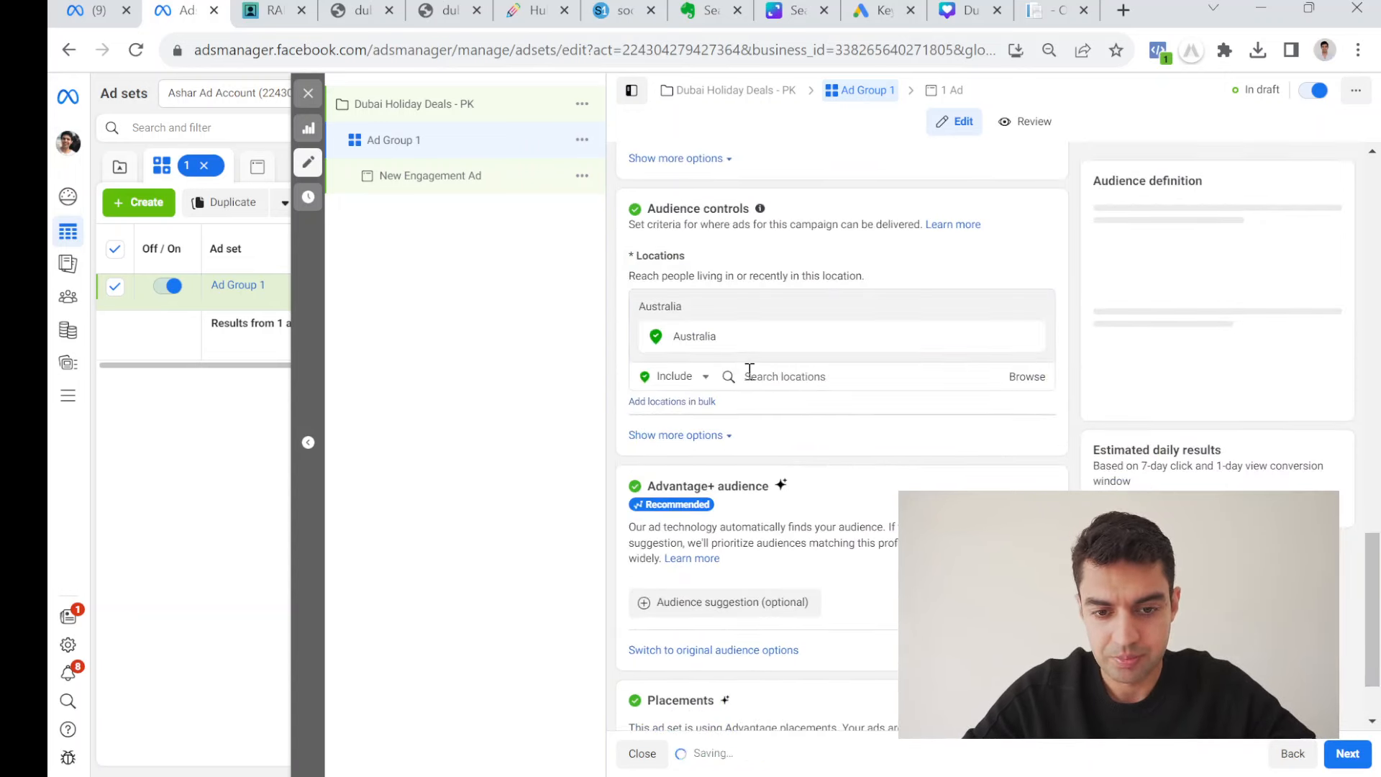
left_click(779, 376)
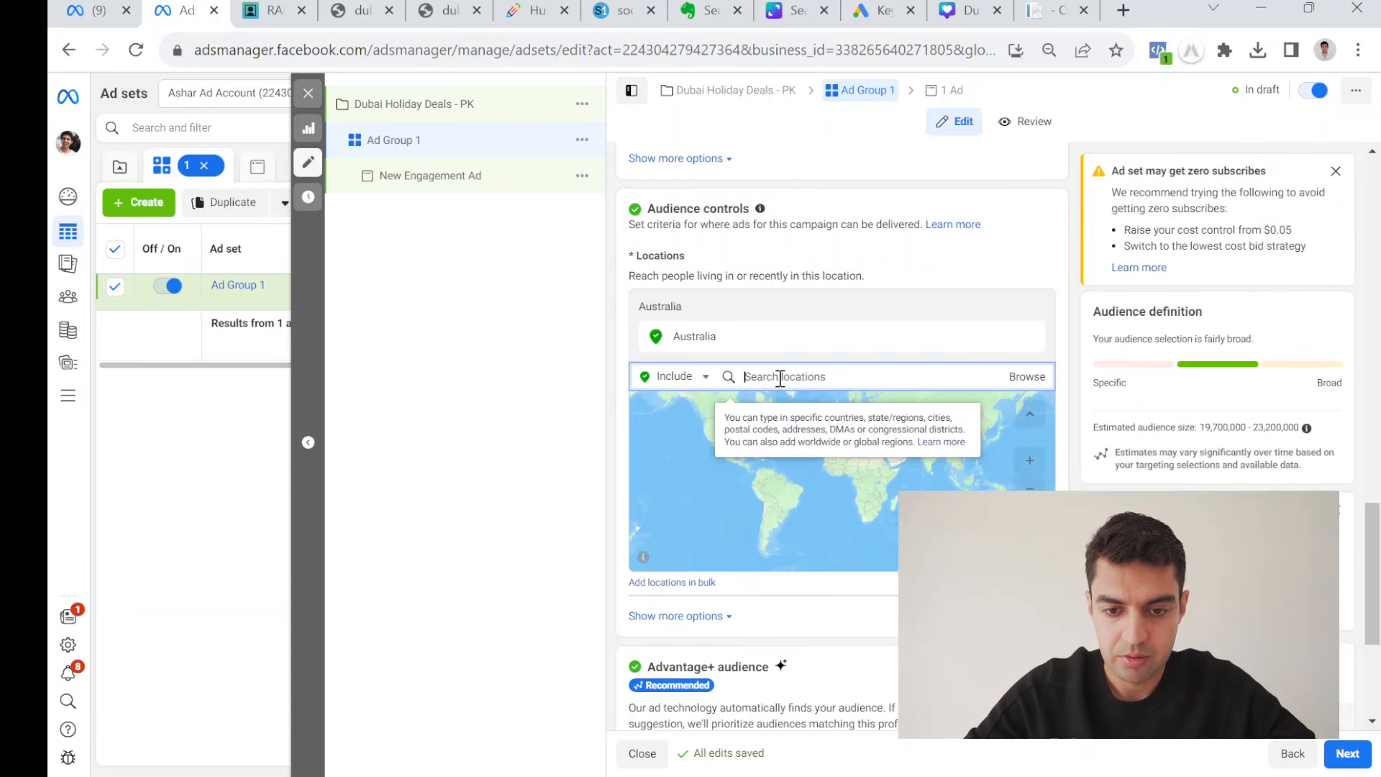
type("pak")
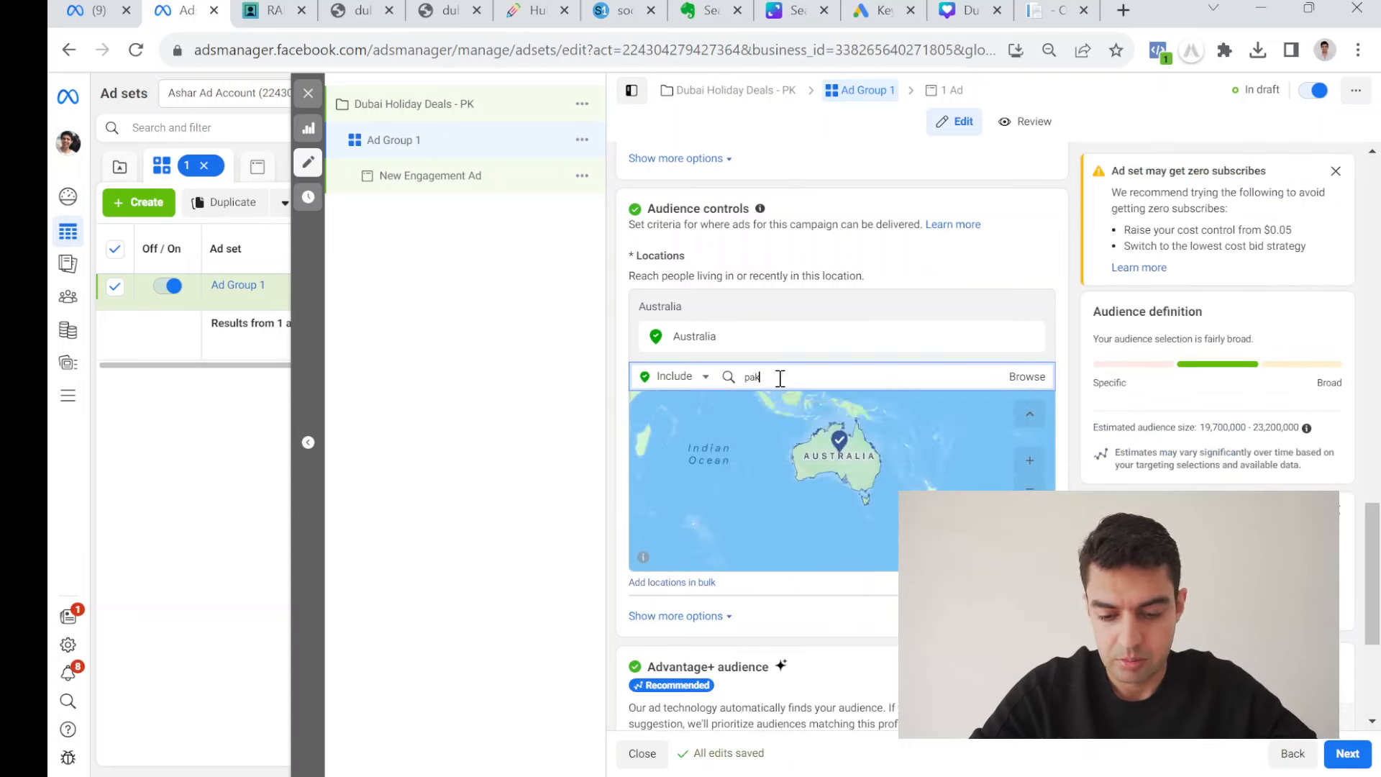
type("is")
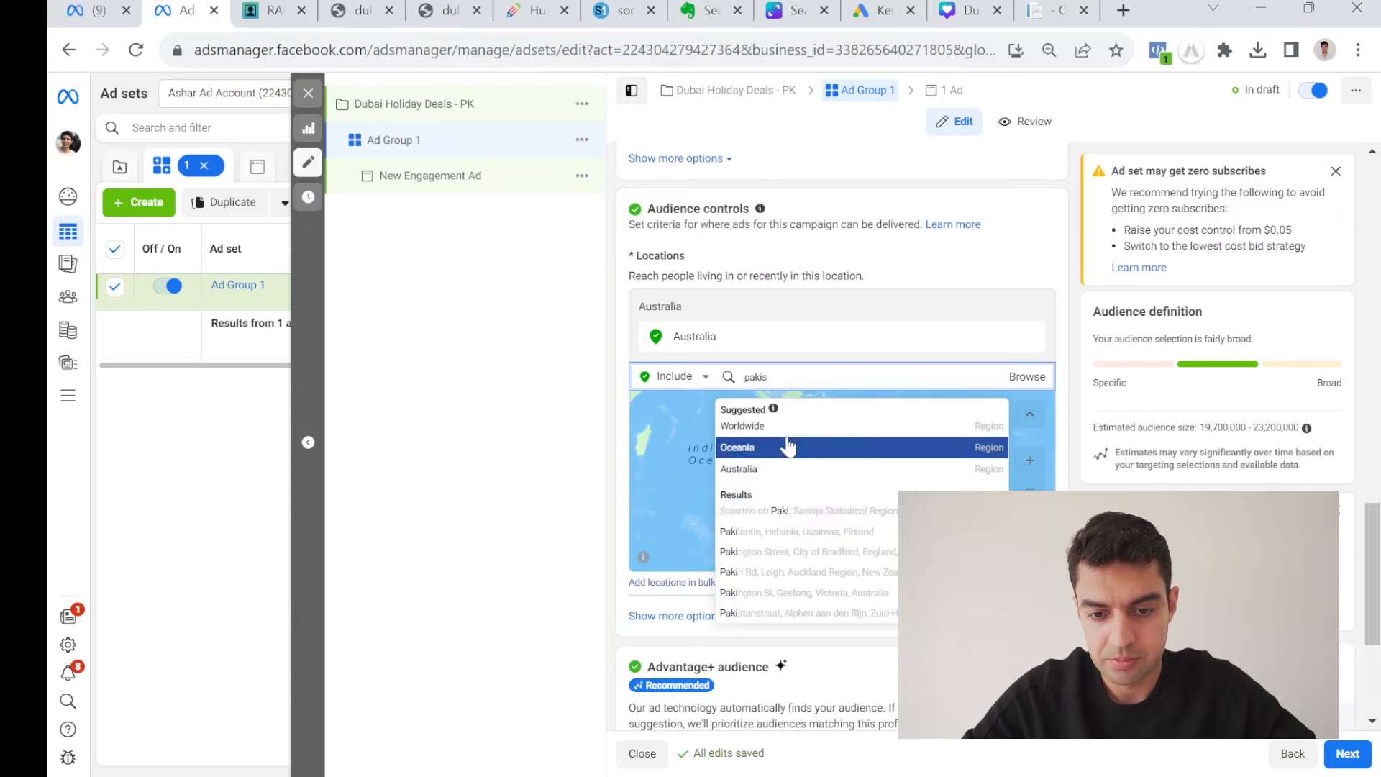
type("tan")
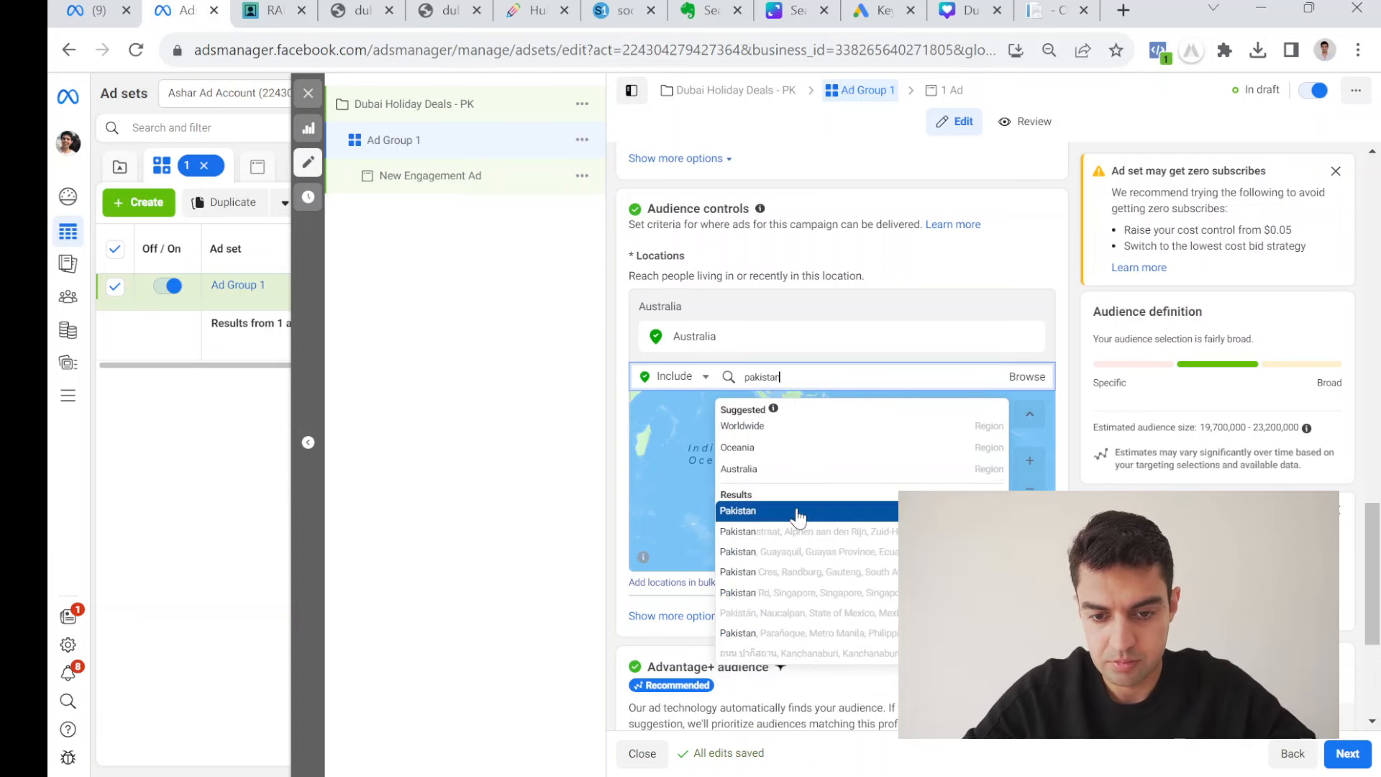
left_click(796, 512)
left_click(1030, 336)
Switch the ad set to the original audience options and set the minimum age to 13.
scroll(700, 608, "down", 2)
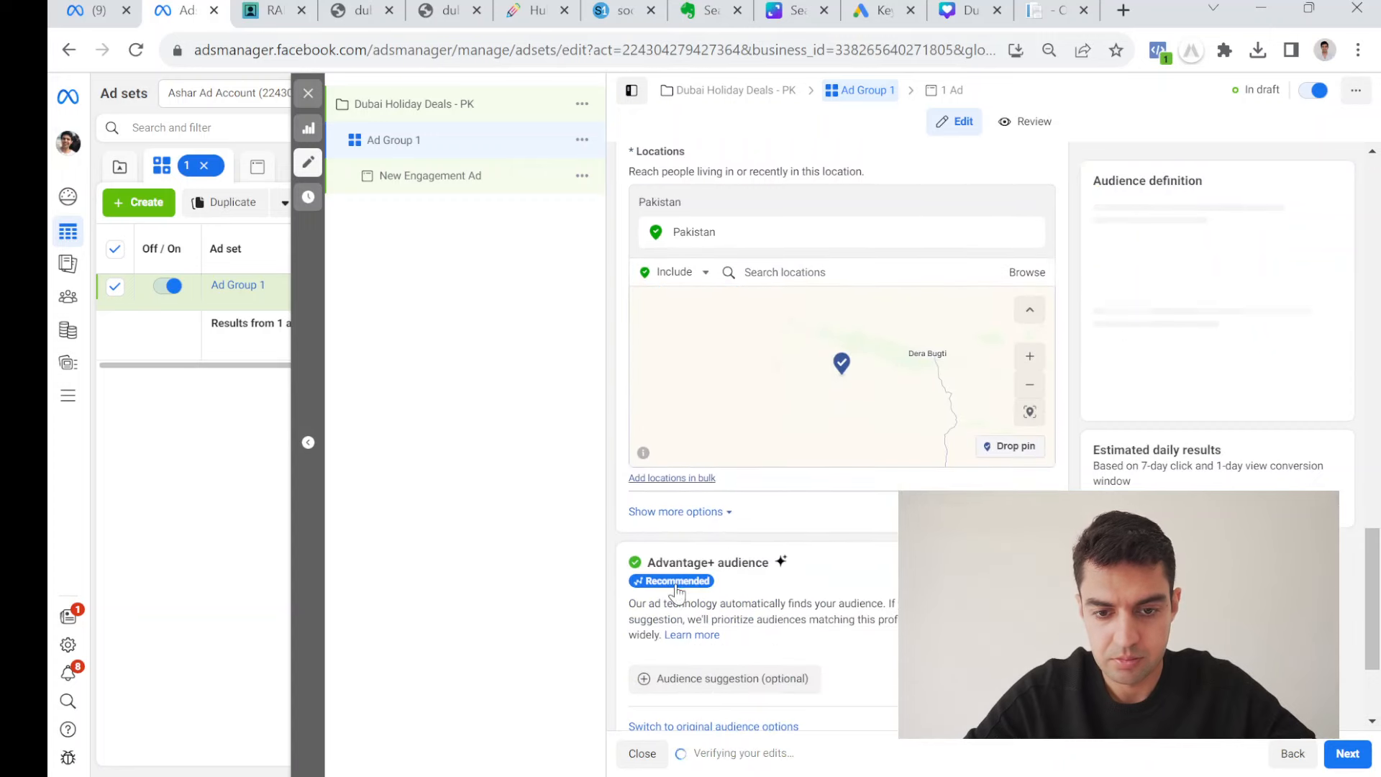
scroll(720, 616, "down", 3)
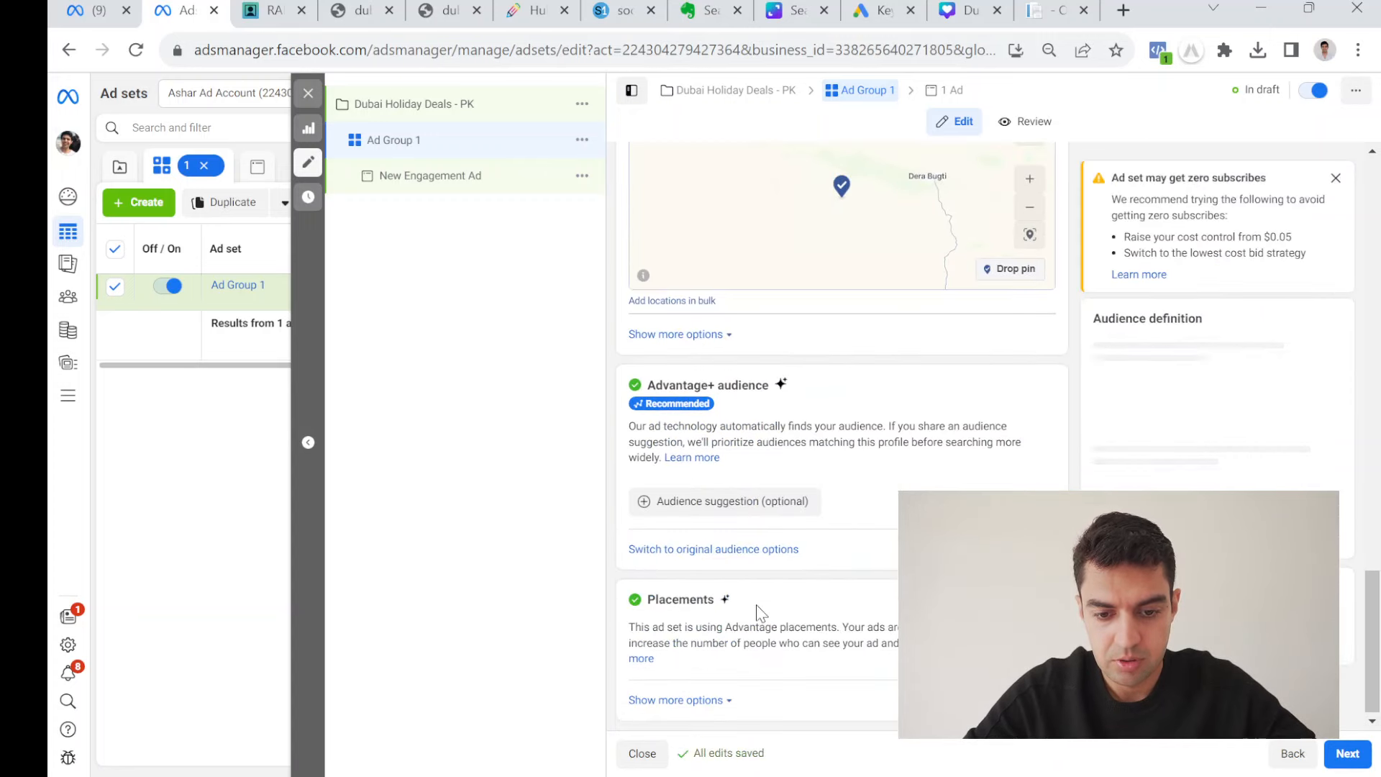
left_click(734, 550)
scroll(831, 569, "down", 5)
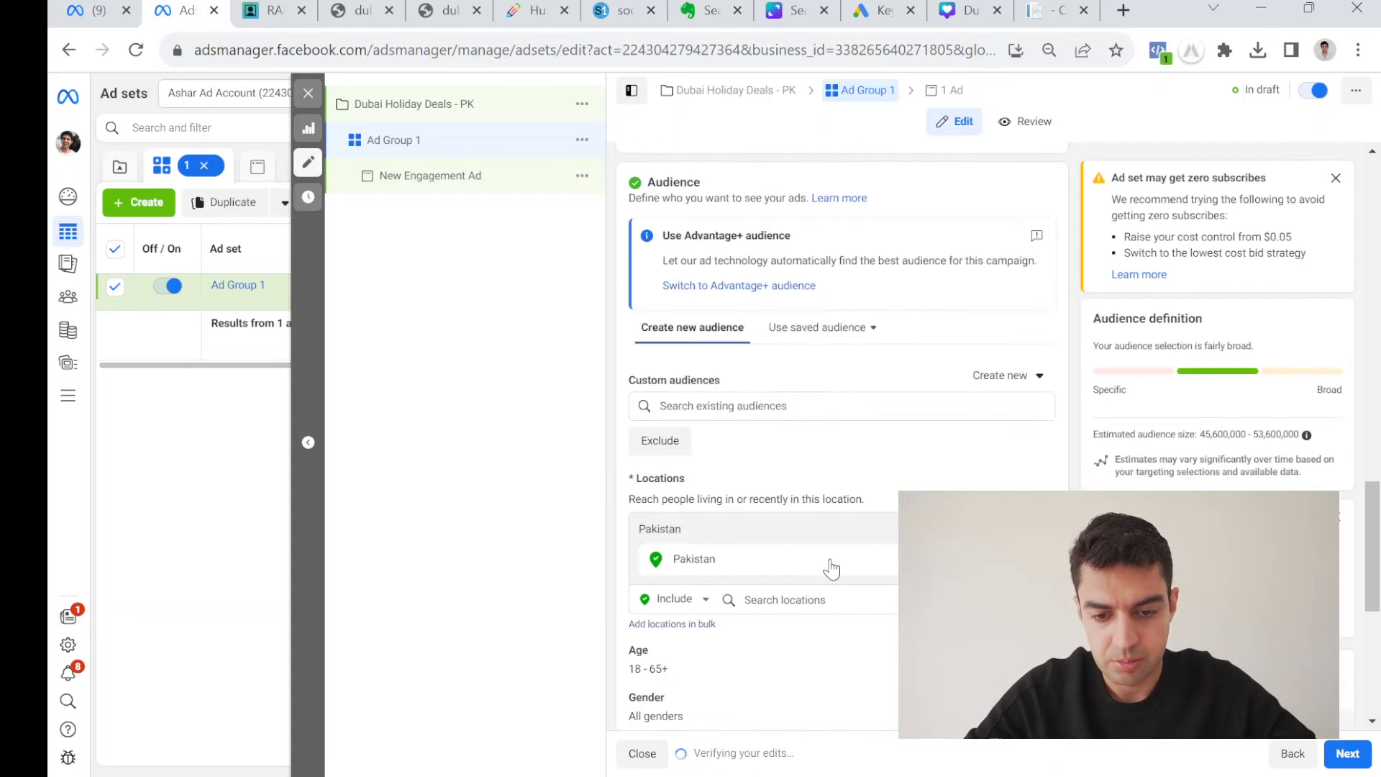
scroll(697, 619, "down", 2)
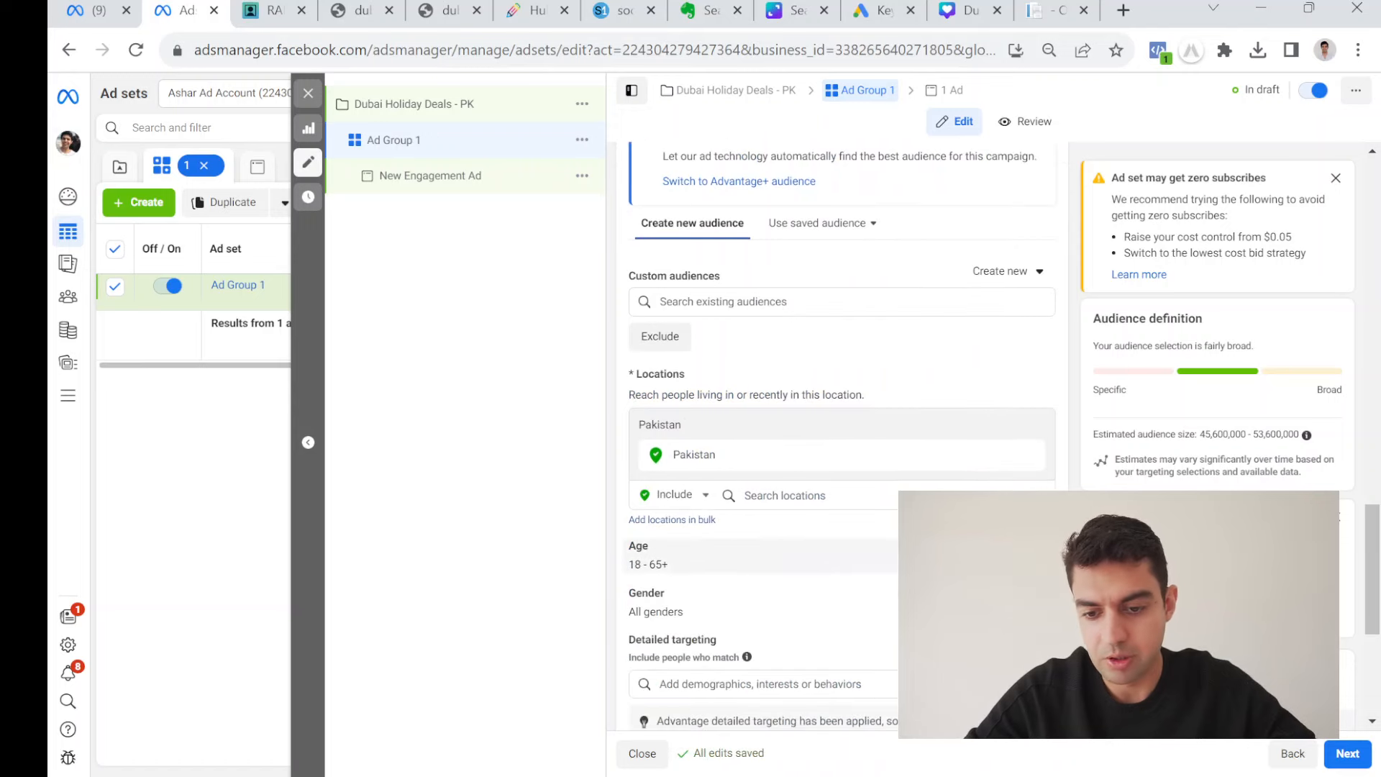
left_click(655, 564)
left_click(662, 571)
left_click(677, 356)
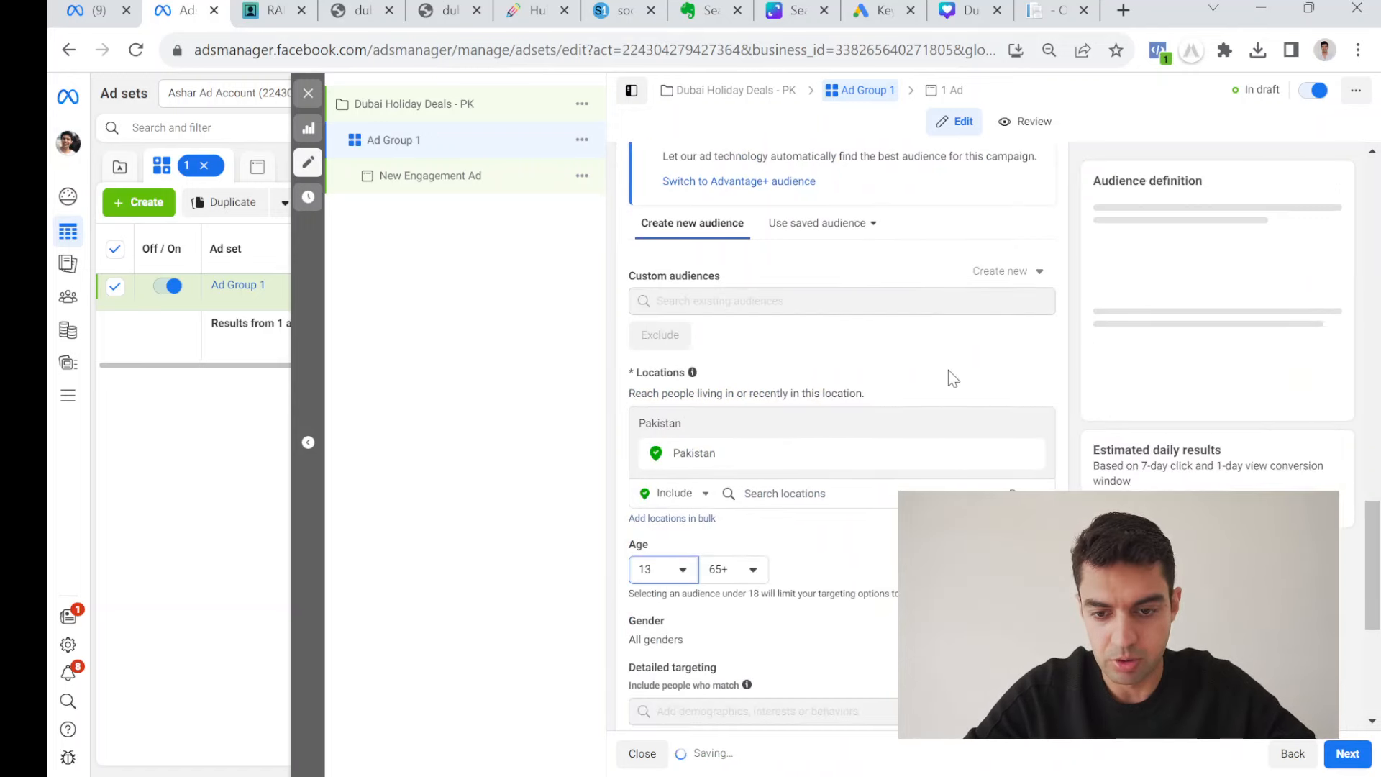
scroll(731, 518, "down", 5)
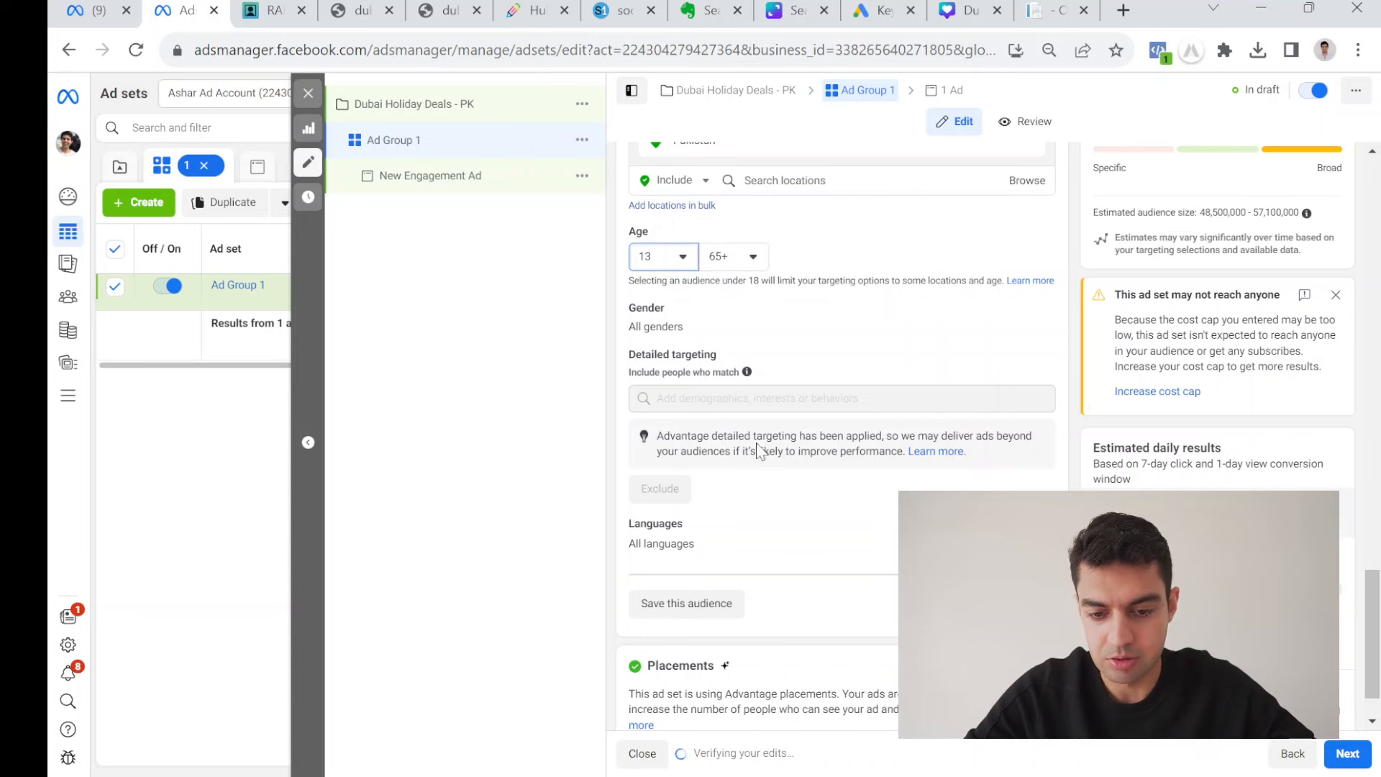
Open the ad inside Ad Group 1 and rename it Ad 1.
left_click(950, 90)
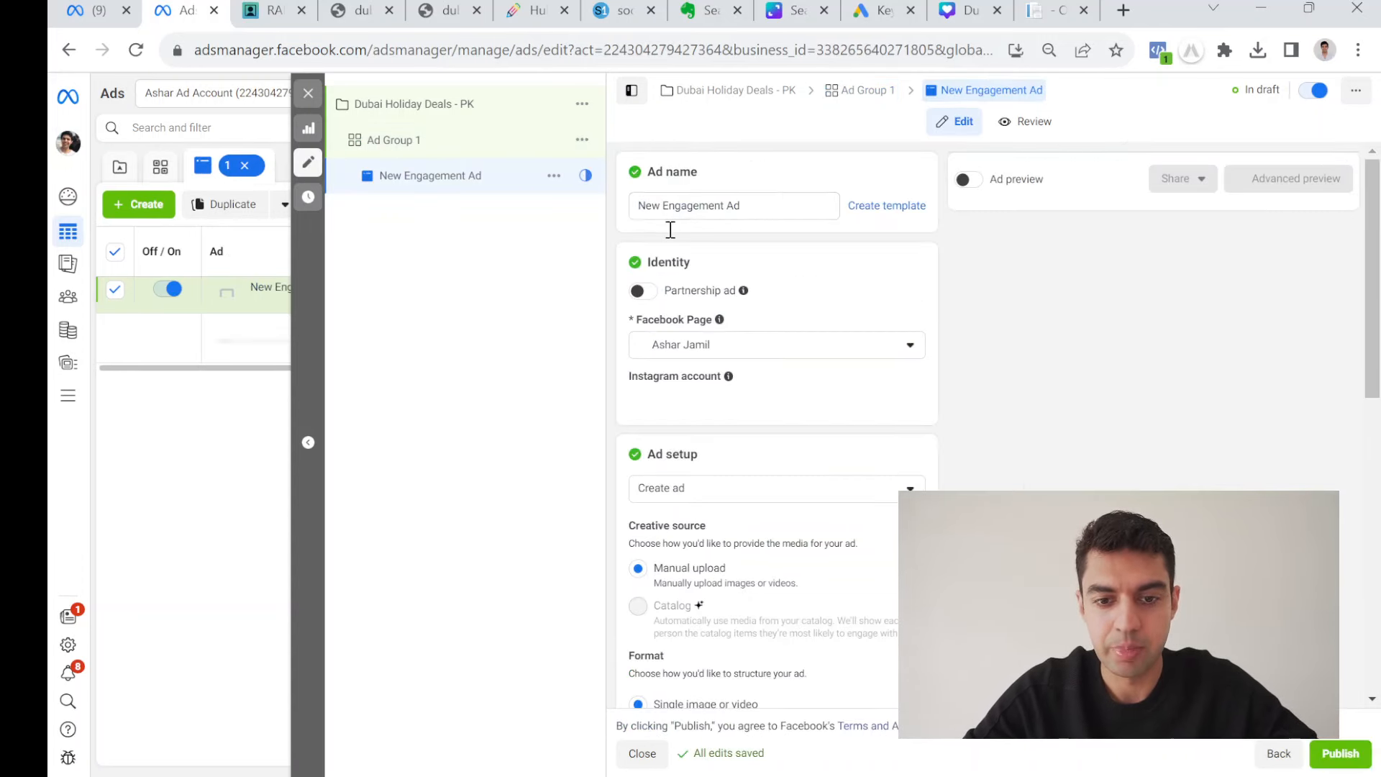
triple_click(698, 205)
type("Ad ")
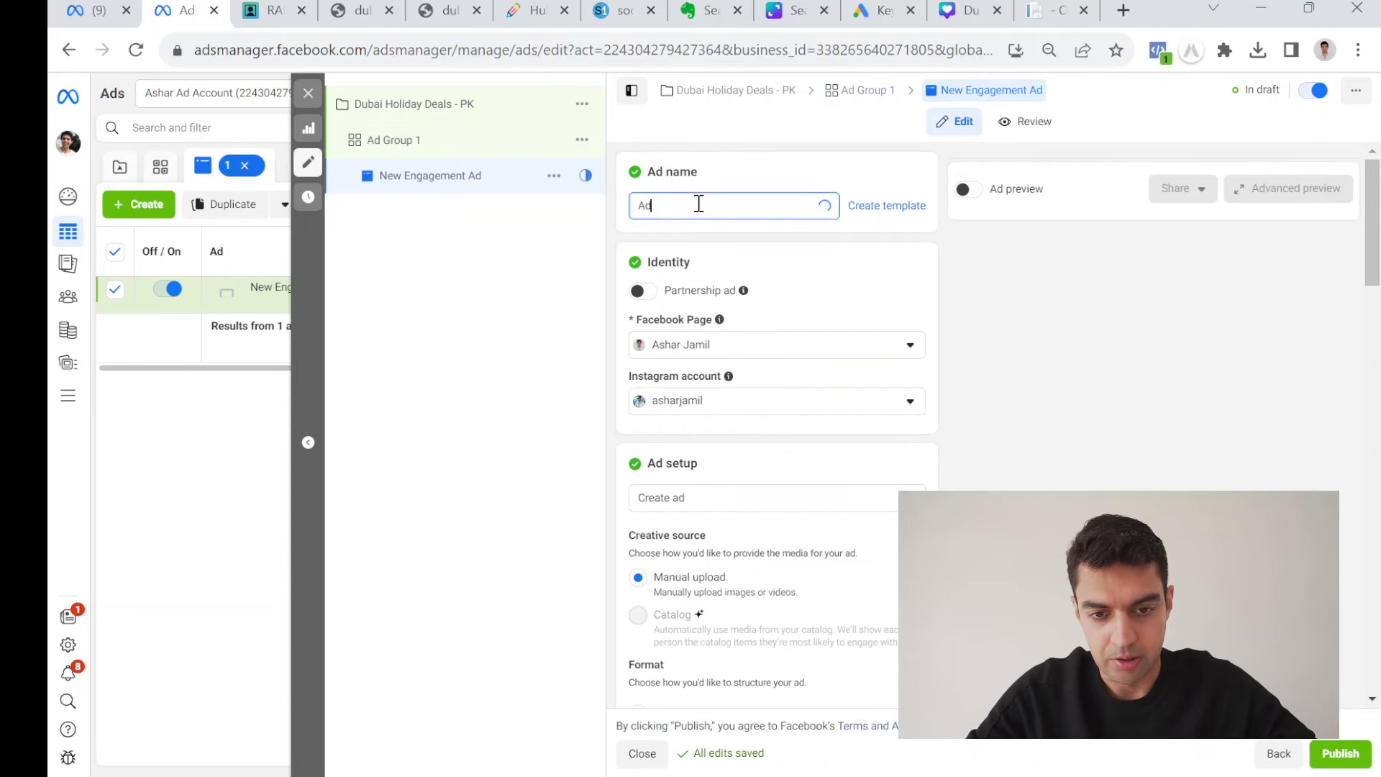
type("1")
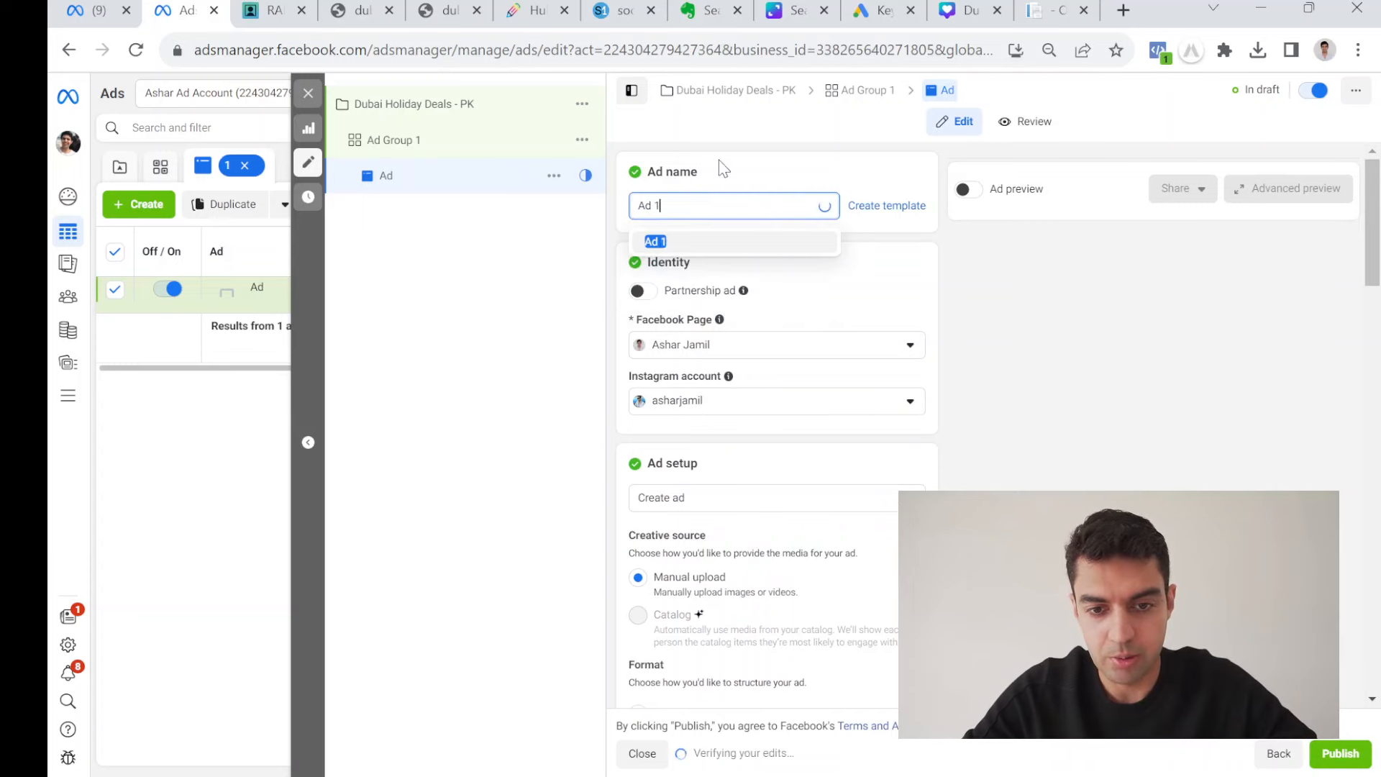
left_click(719, 160)
Add image media to the ad creative by uploading 1.png, 2.png and 3.png to the account images.
scroll(778, 182, "down", 3)
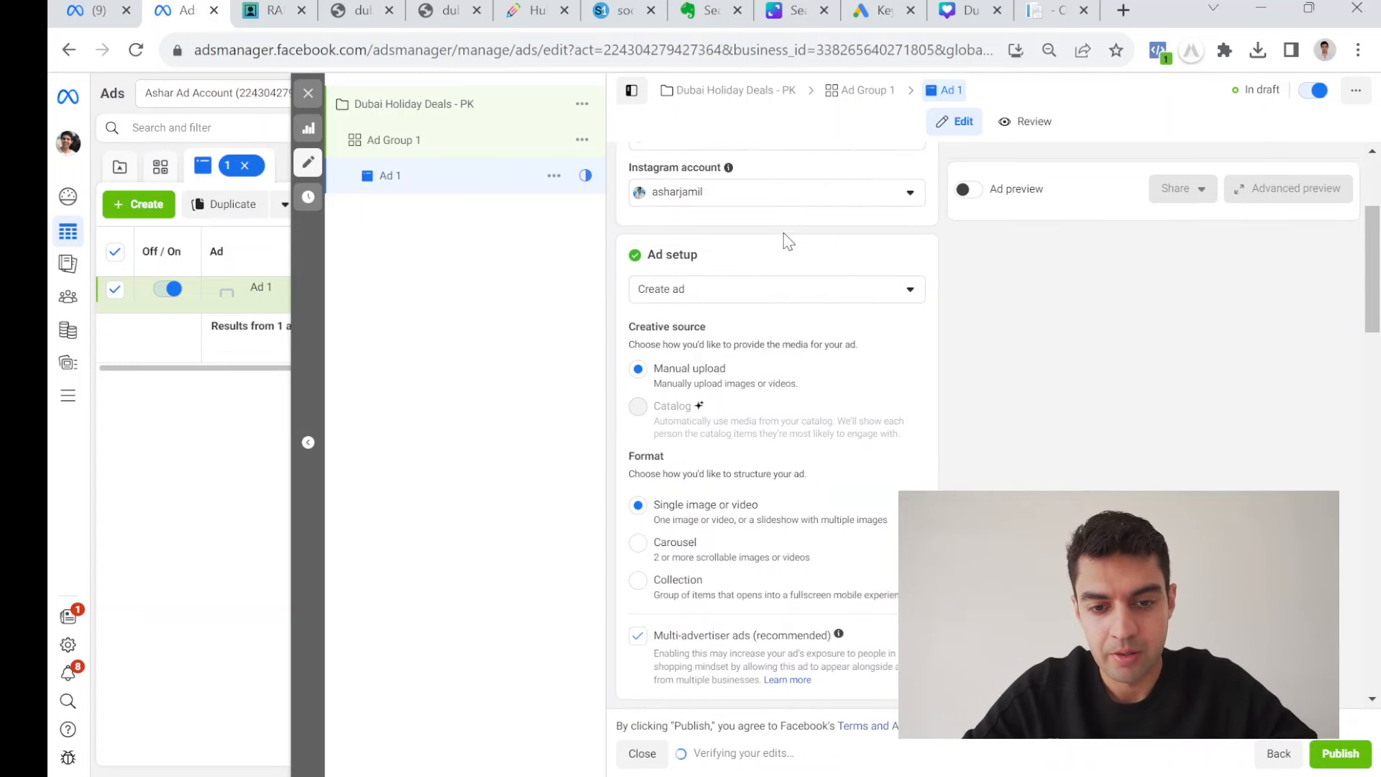
scroll(784, 237, "up", 1)
scroll(877, 368, "down", 1)
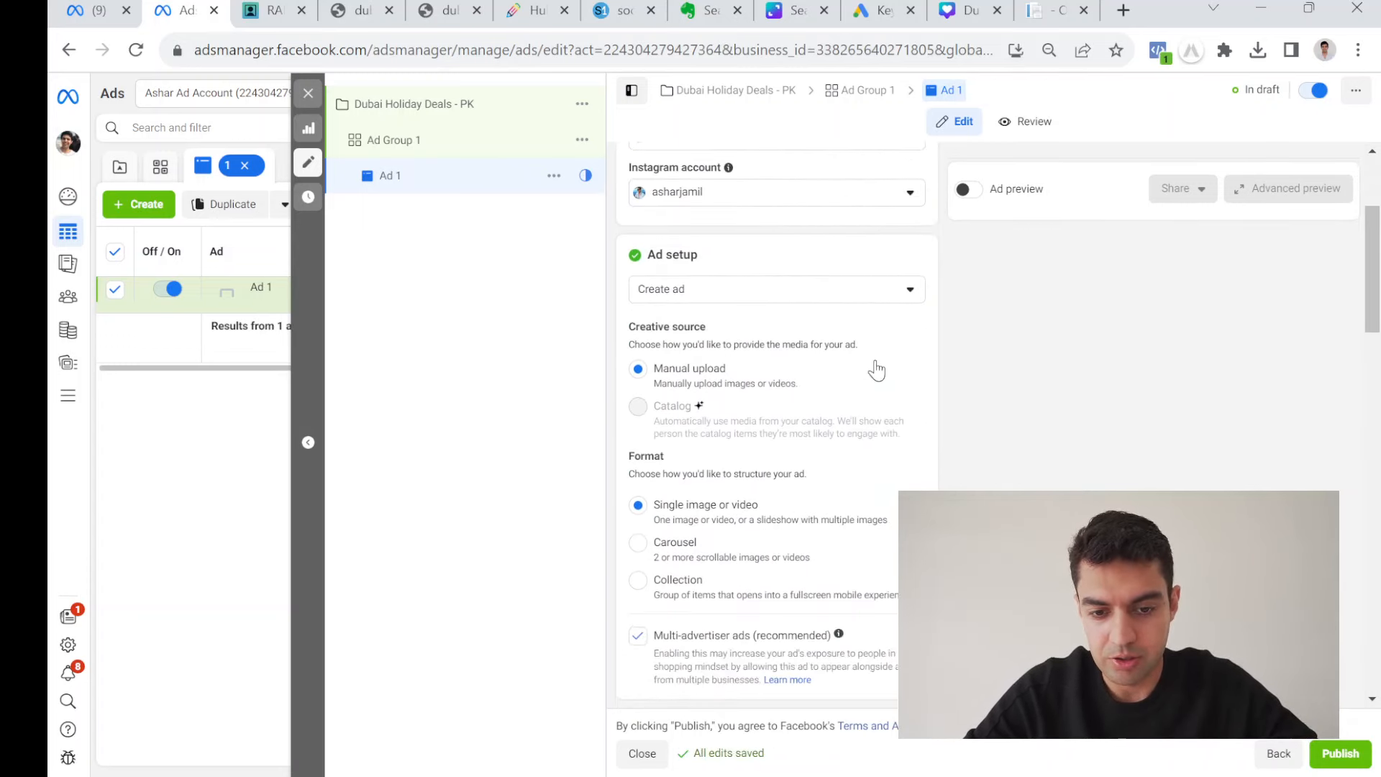
scroll(846, 341, "down", 4)
scroll(810, 317, "up", 4)
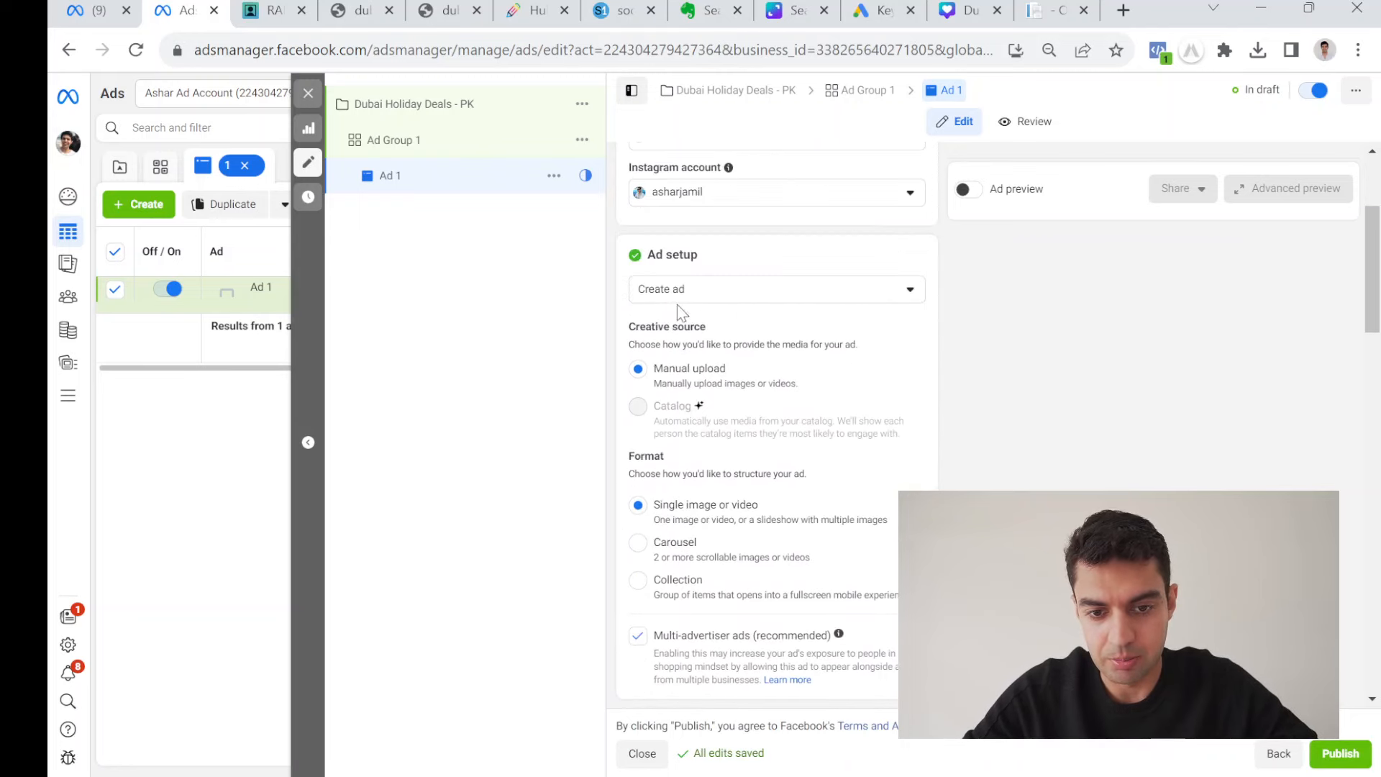
scroll(754, 372, "down", 5)
scroll(740, 441, "up", 3)
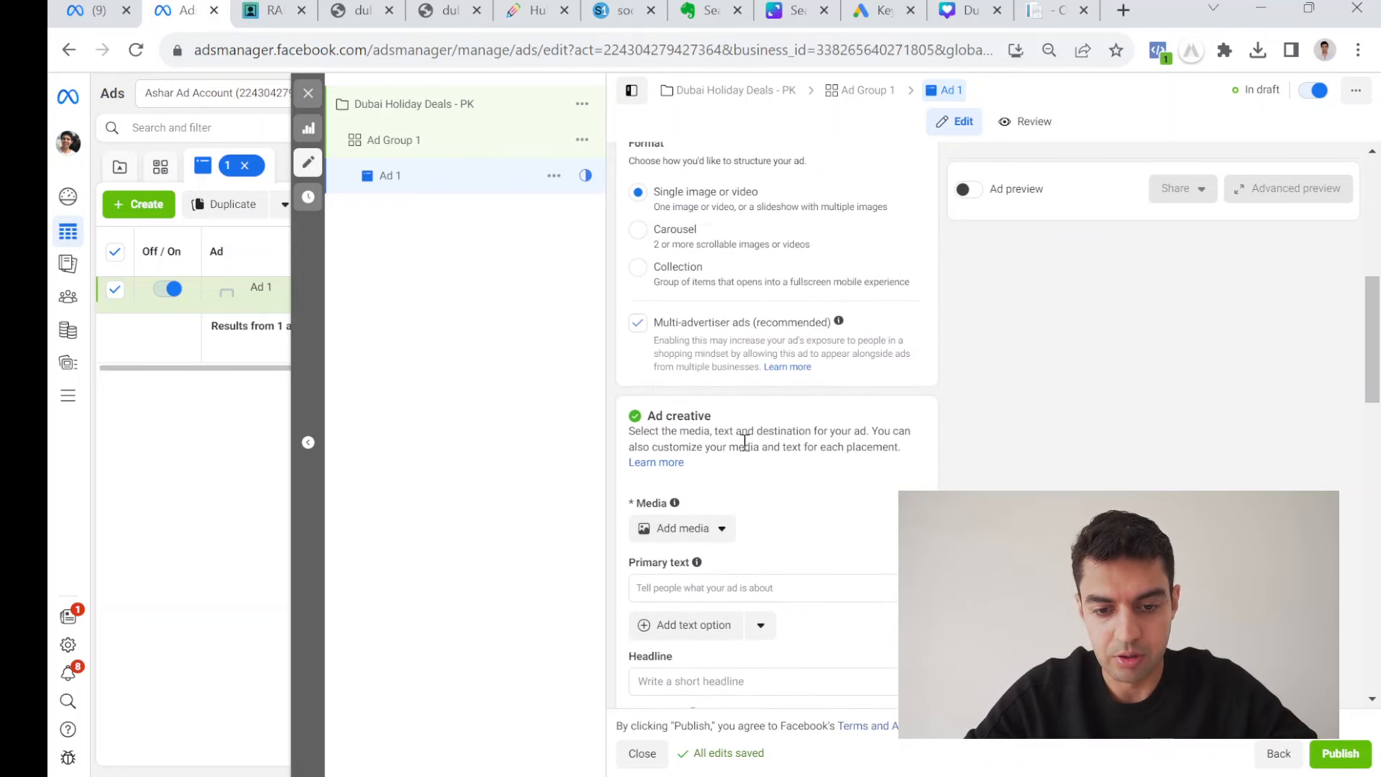
scroll(719, 389, "down", 4)
left_click(704, 333)
left_click(699, 363)
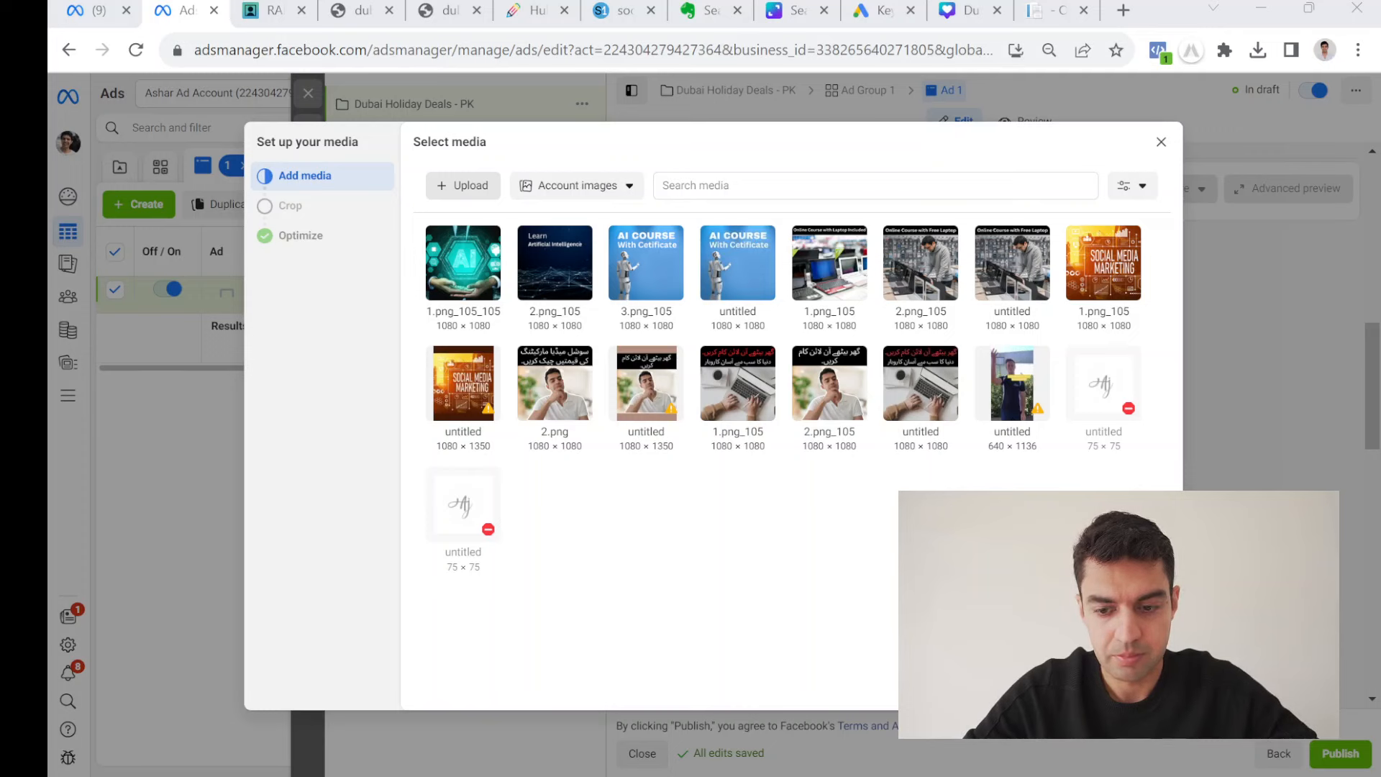
left_click(799, 427)
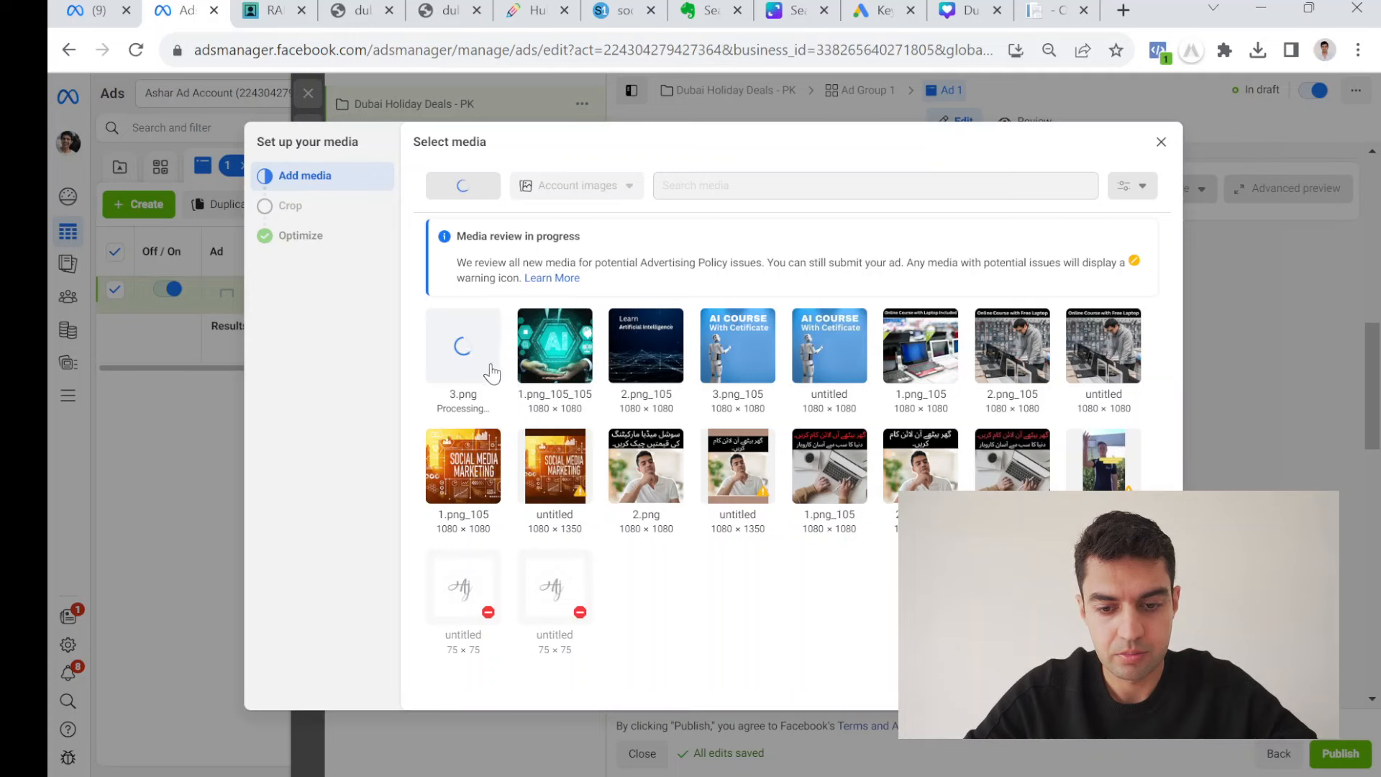
Select 1.png as the ad's image and continue to the placement crops.
left_click(483, 353)
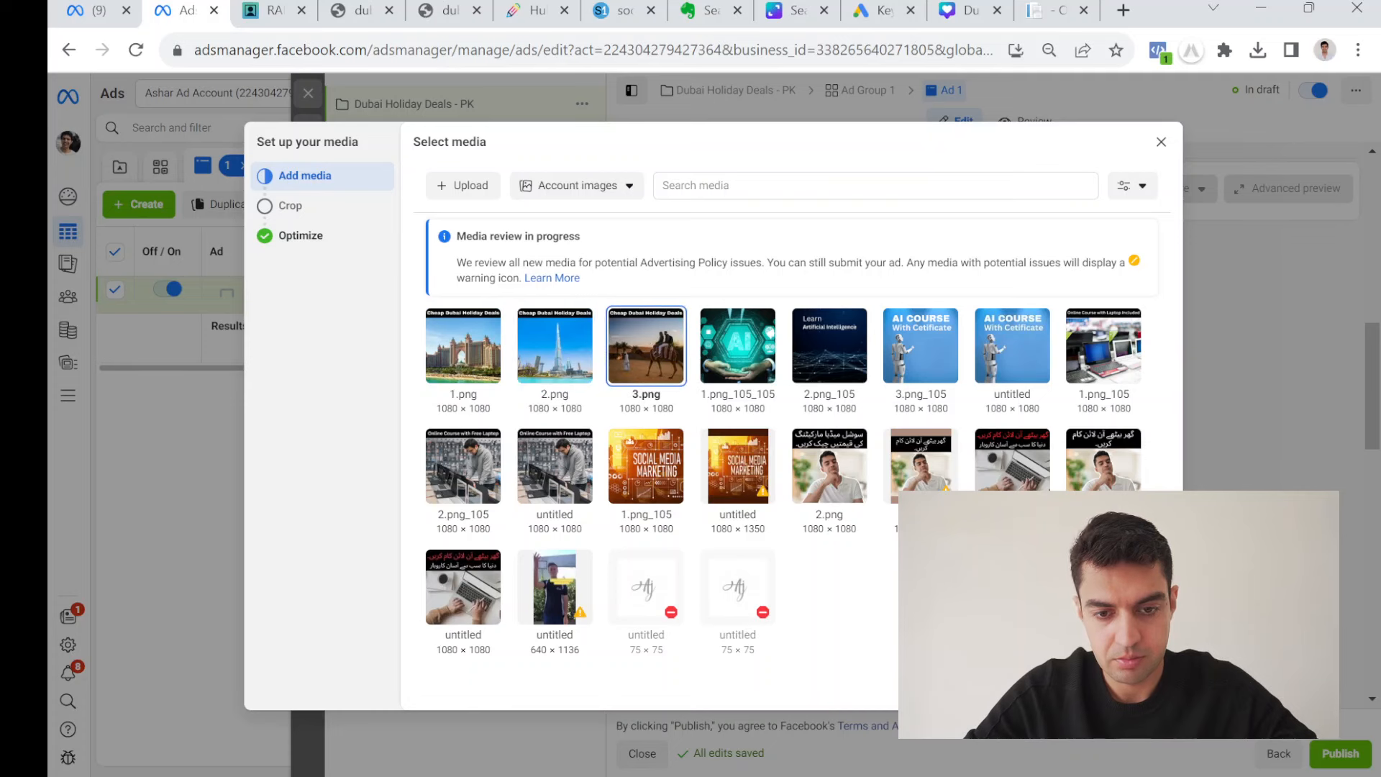
left_click(530, 359)
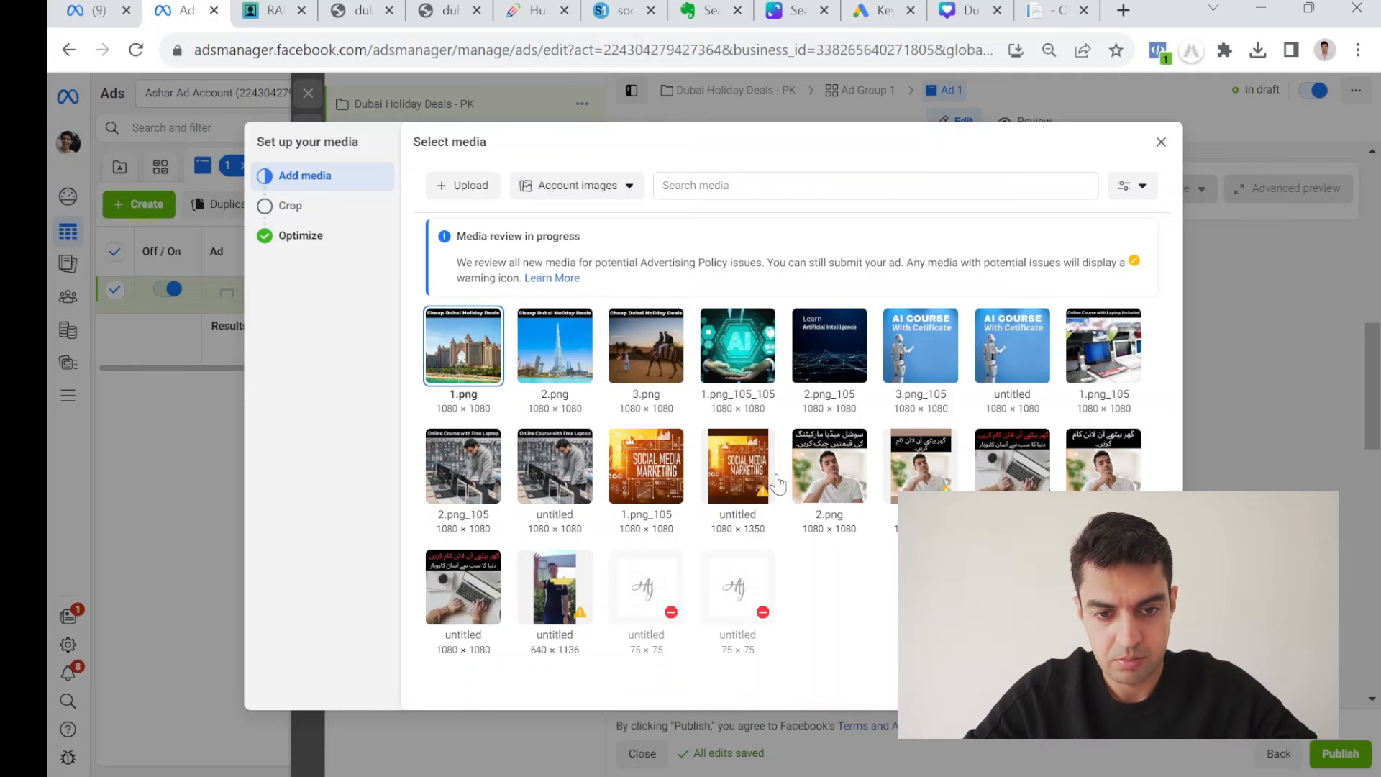
left_click(1149, 686)
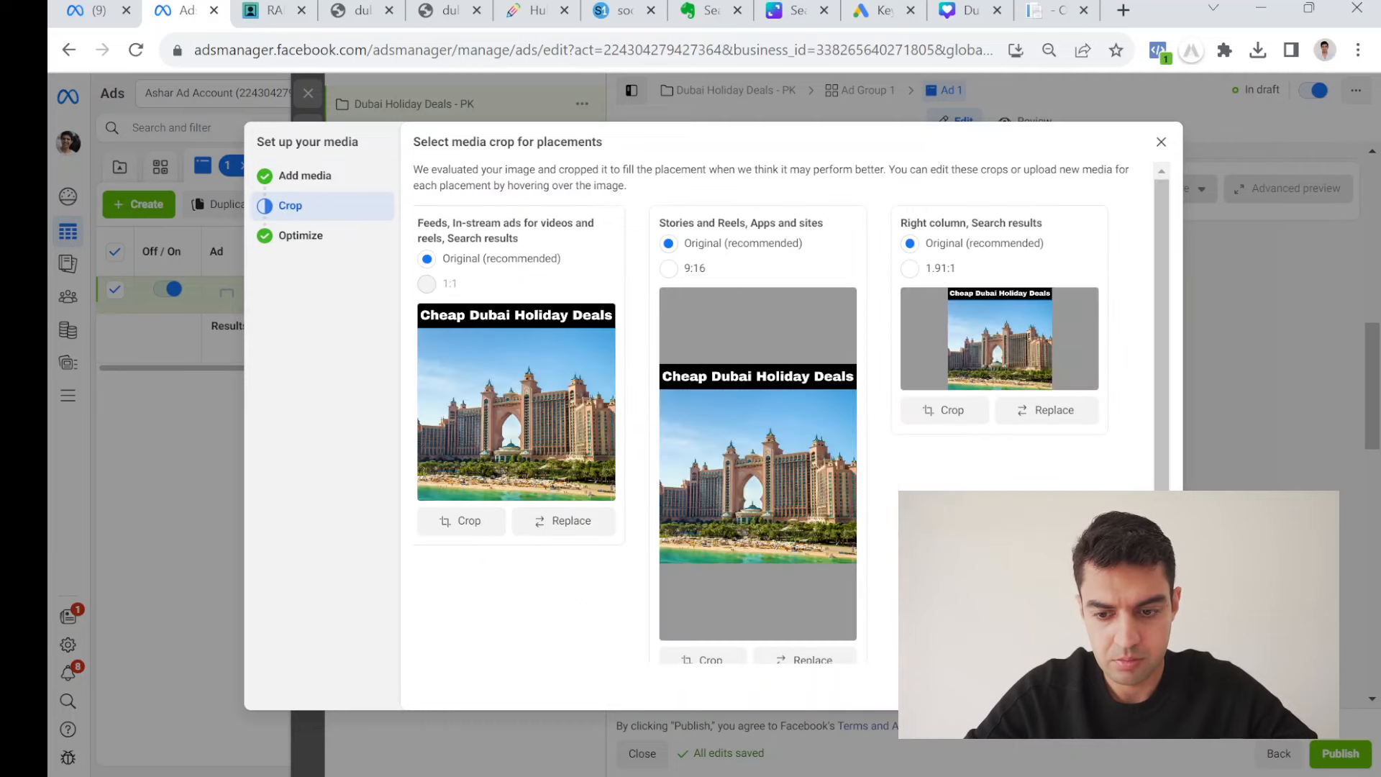
Keep the recommended original crops and the default Advantage+ creative optimizations, and finish the image's media setup.
left_click(1149, 686)
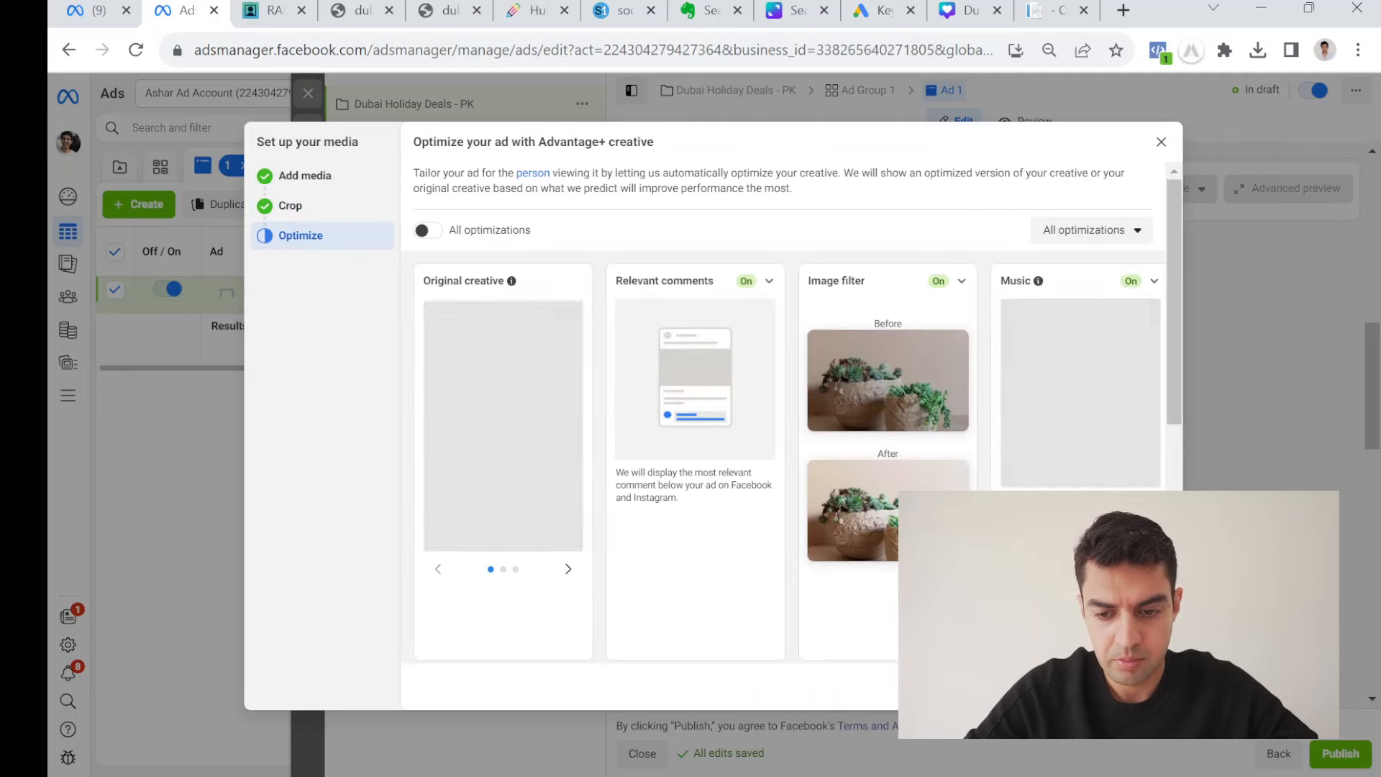
scroll(1079, 612, "down", 1)
left_click(1149, 685)
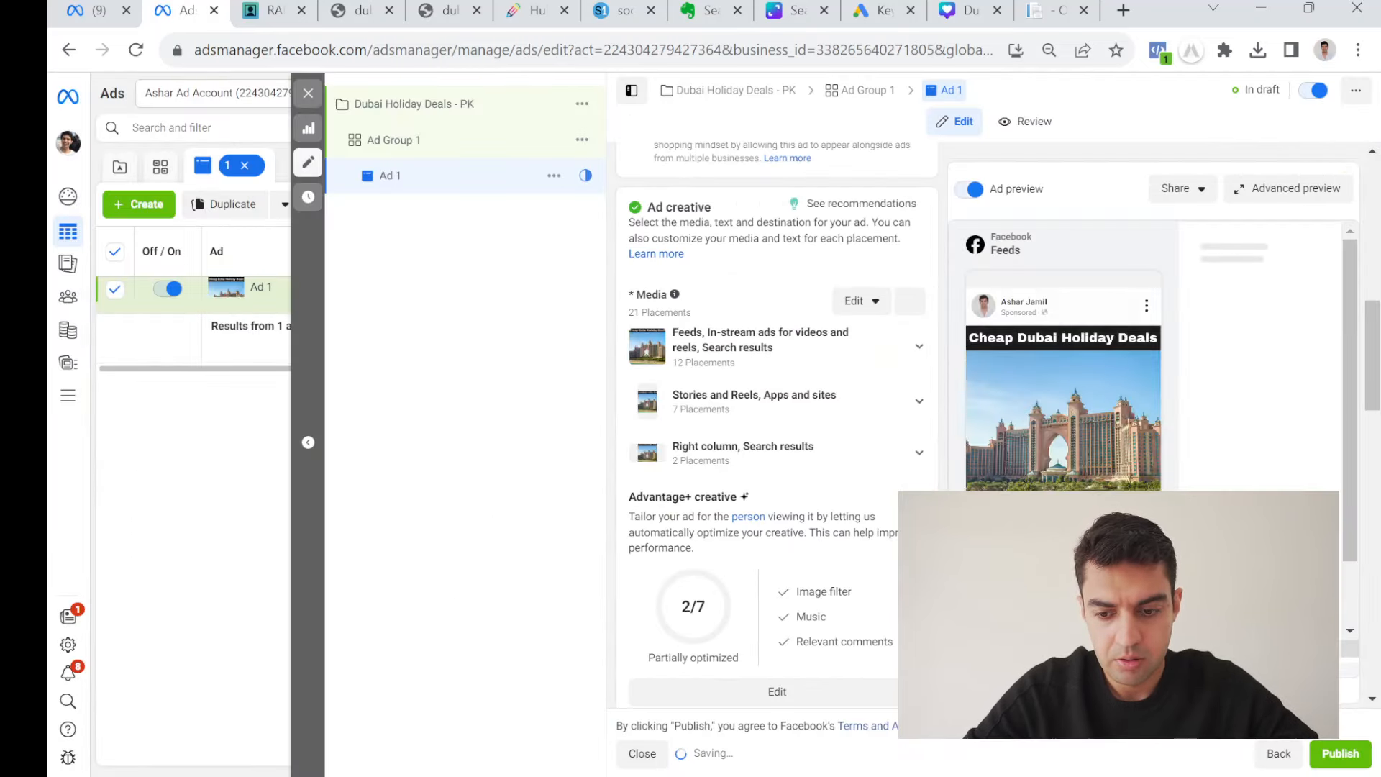
Open Ad Group 1 and turn on dynamic creative for the ad set, confirming the change.
left_click(872, 90)
scroll(928, 456, "down", 10)
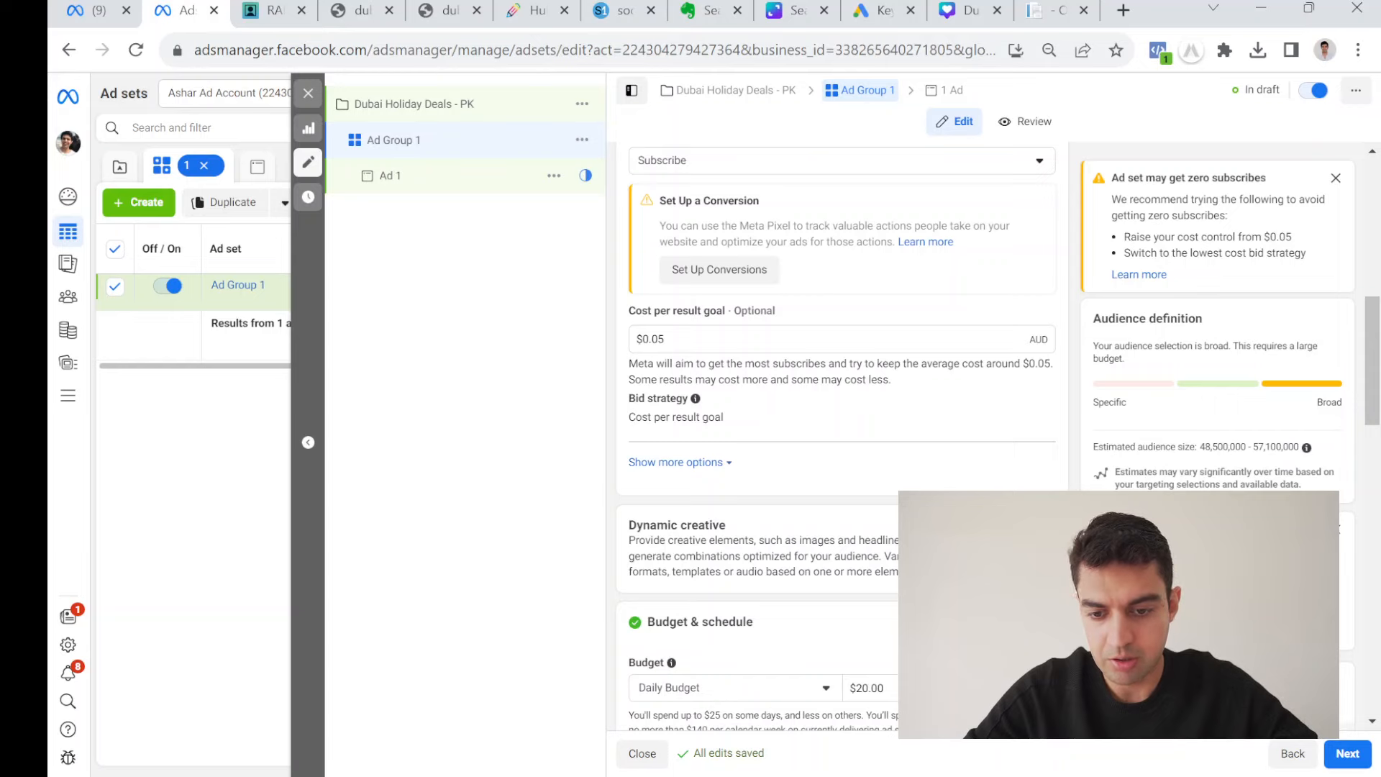
left_click(1036, 525)
left_click(884, 431)
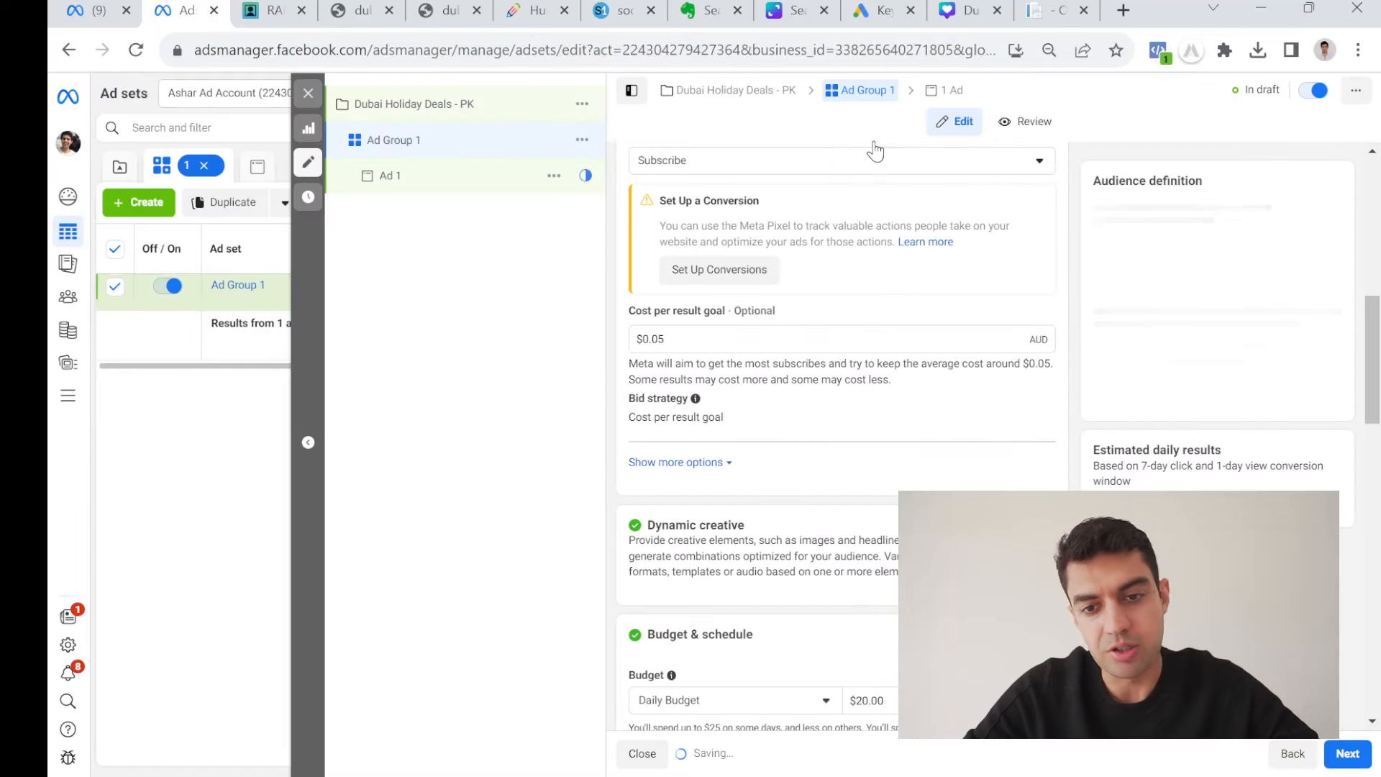
Return to Ad 1 and add 2.png and 3.png from the account images alongside 1.png in its media.
left_click(947, 90)
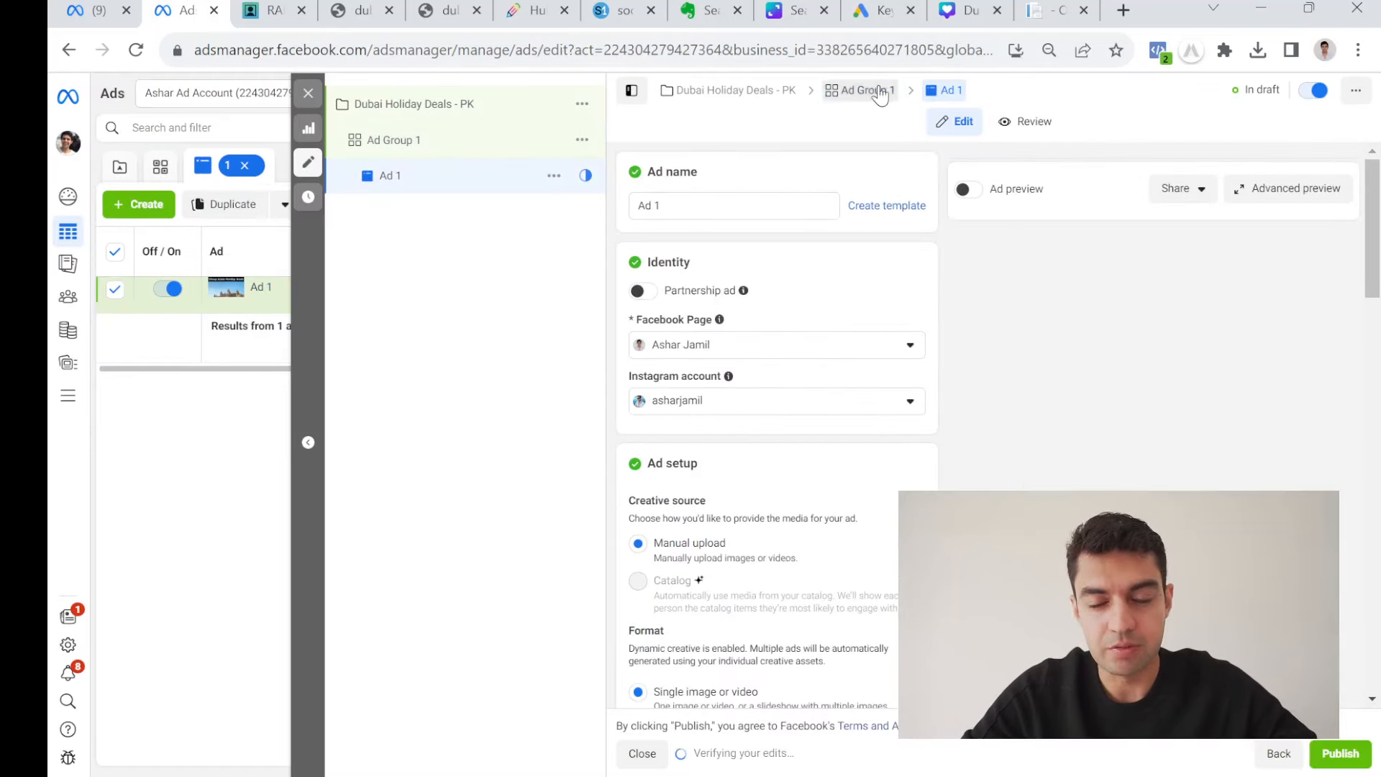
scroll(820, 564, "down", 5)
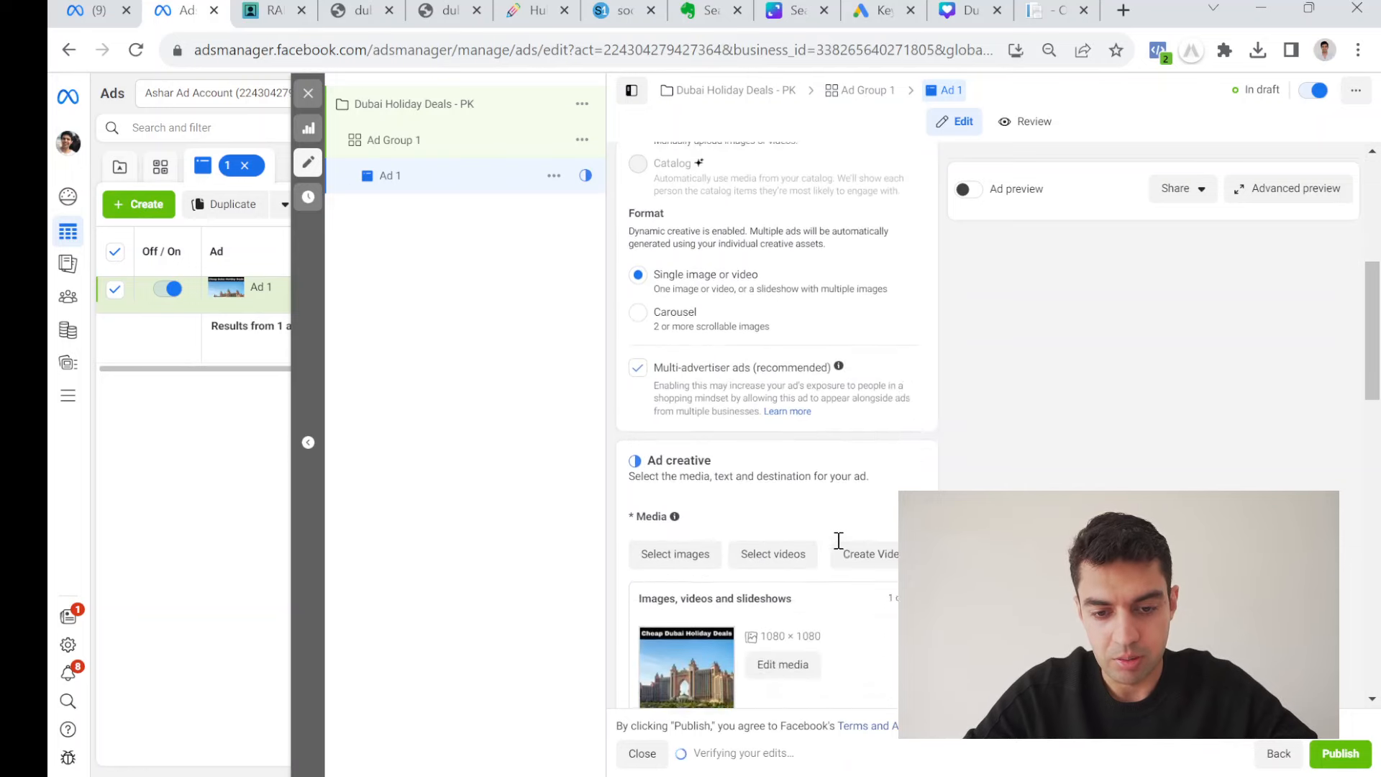
scroll(839, 540, "down", 4)
left_click(708, 245)
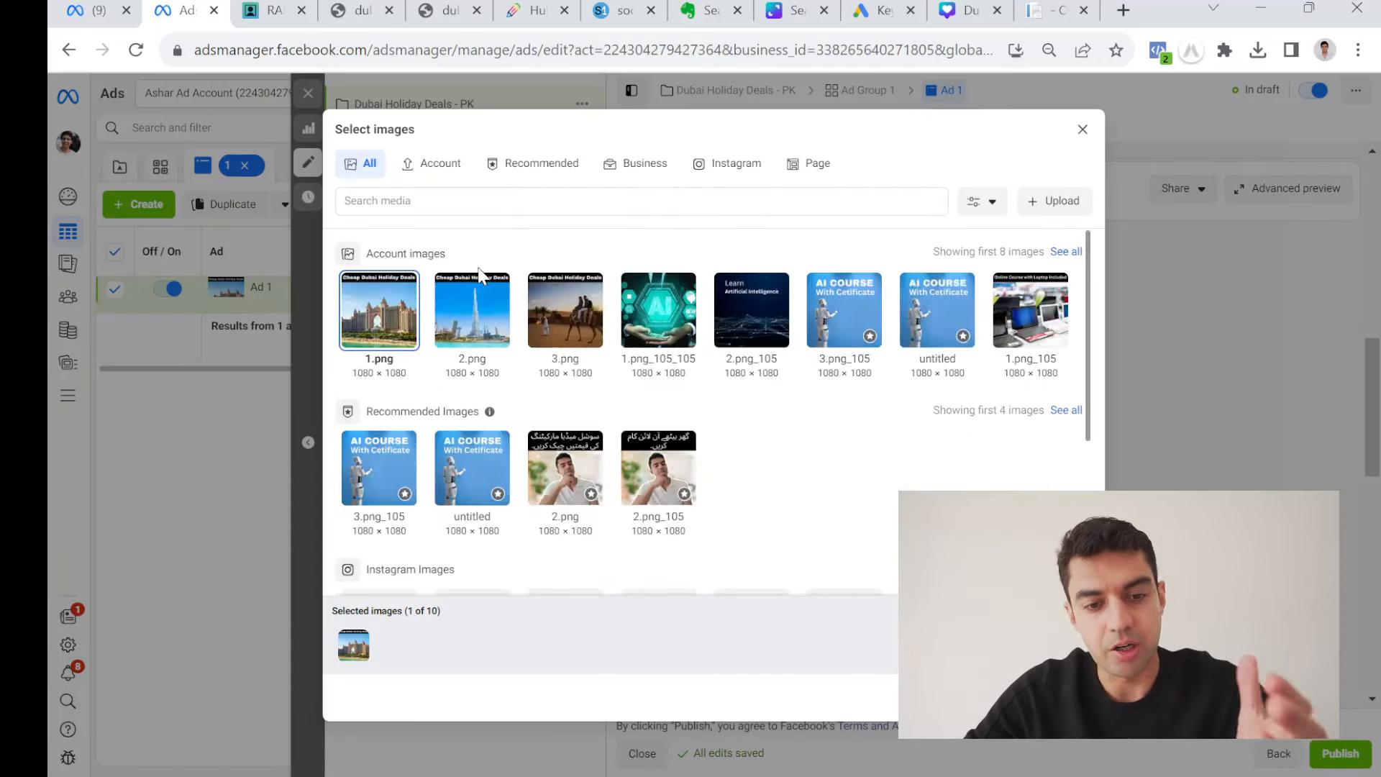
left_click(491, 313)
left_click(598, 336)
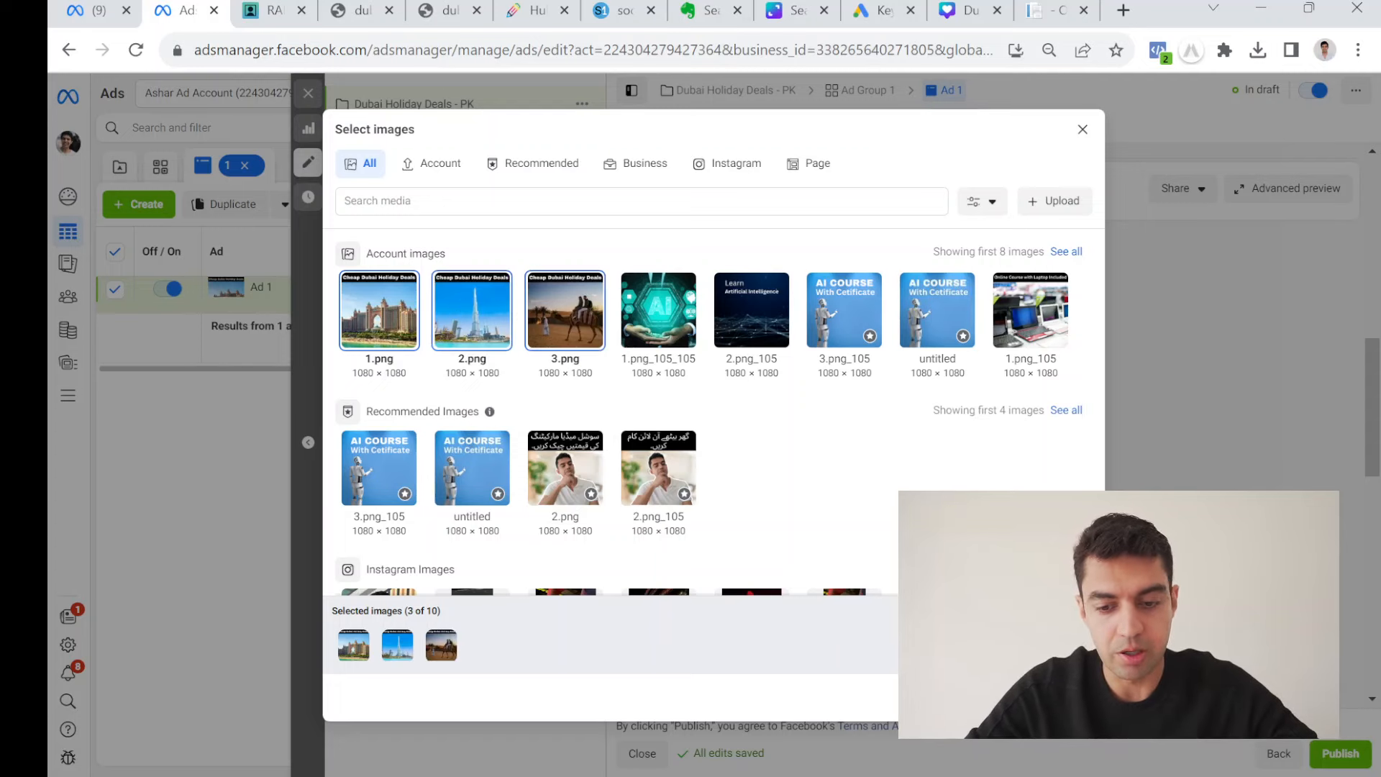
left_click(1054, 696)
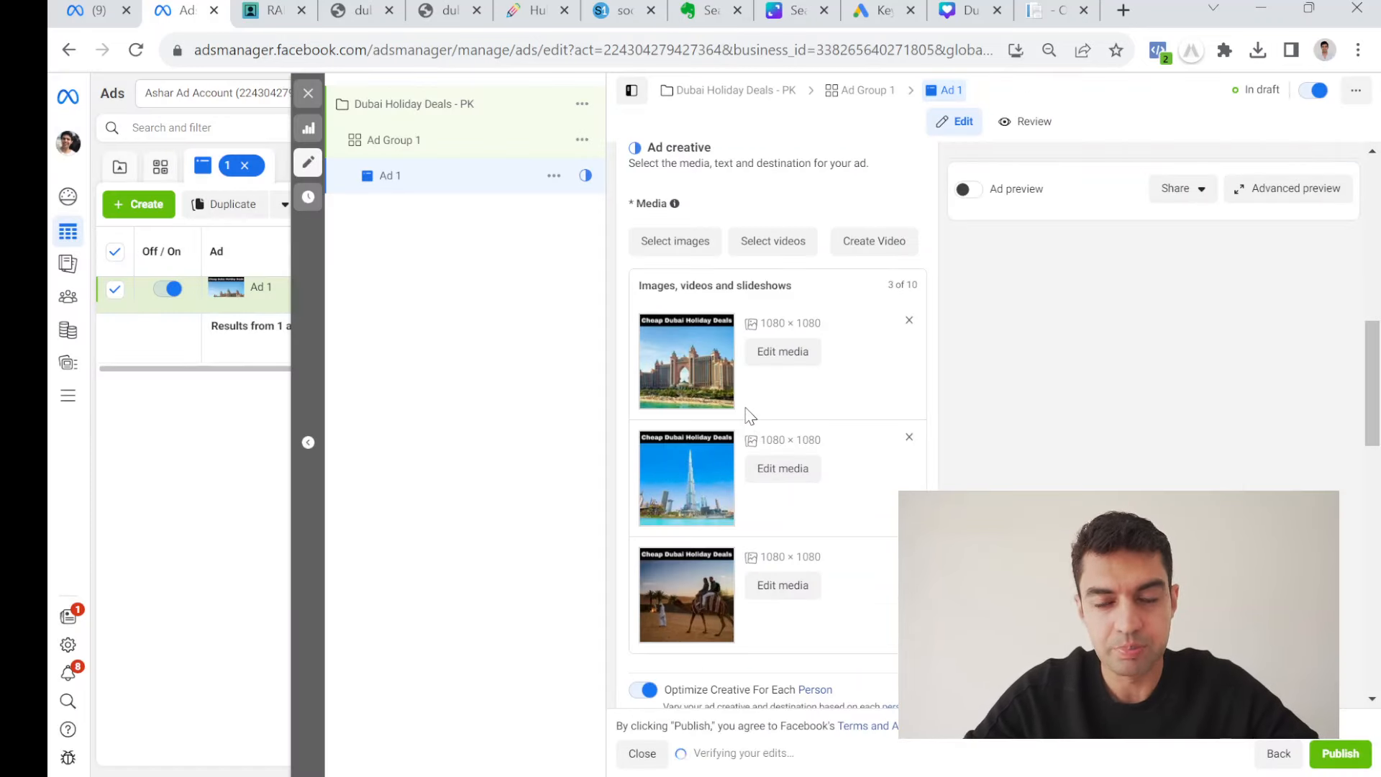
Review the three images in the ad creative's media list and turn on the ad preview.
scroll(784, 453, "down", 4)
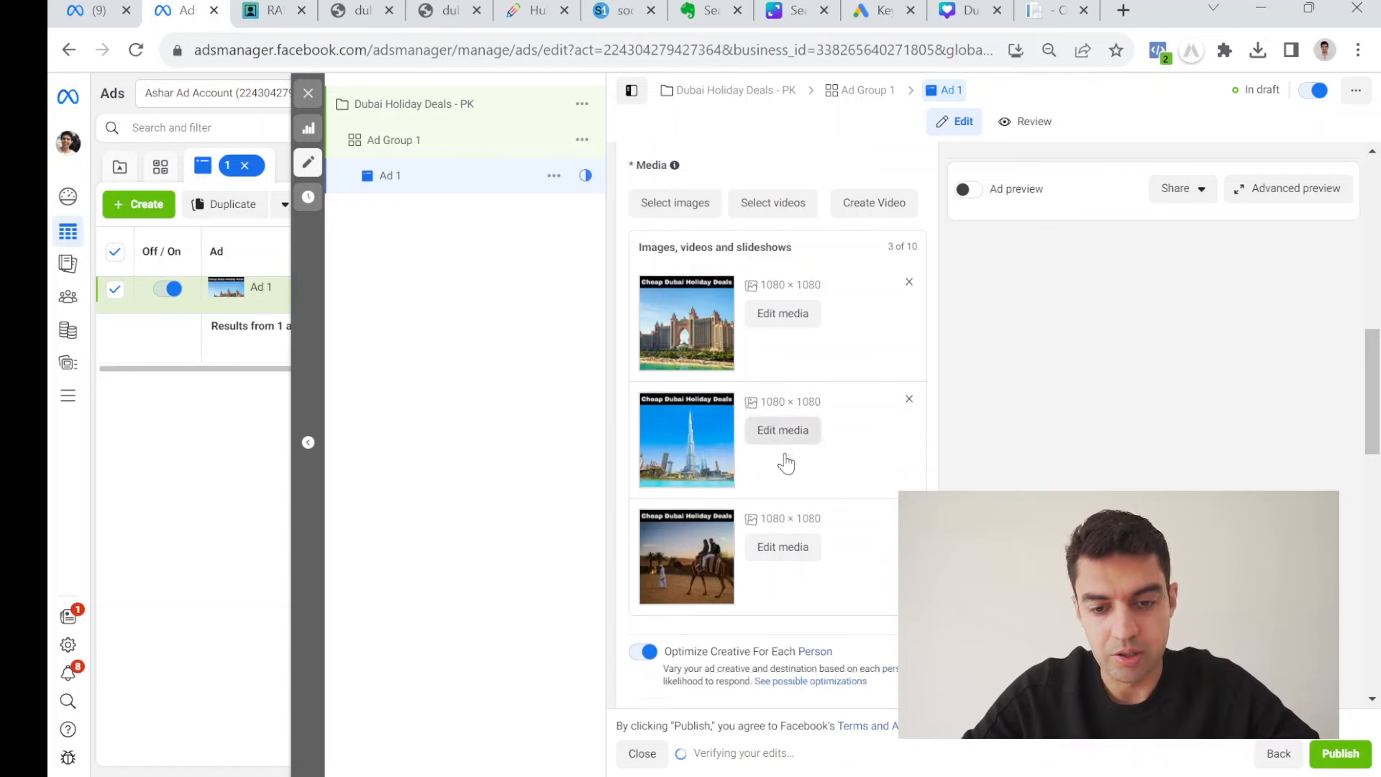
scroll(786, 460, "up", 4)
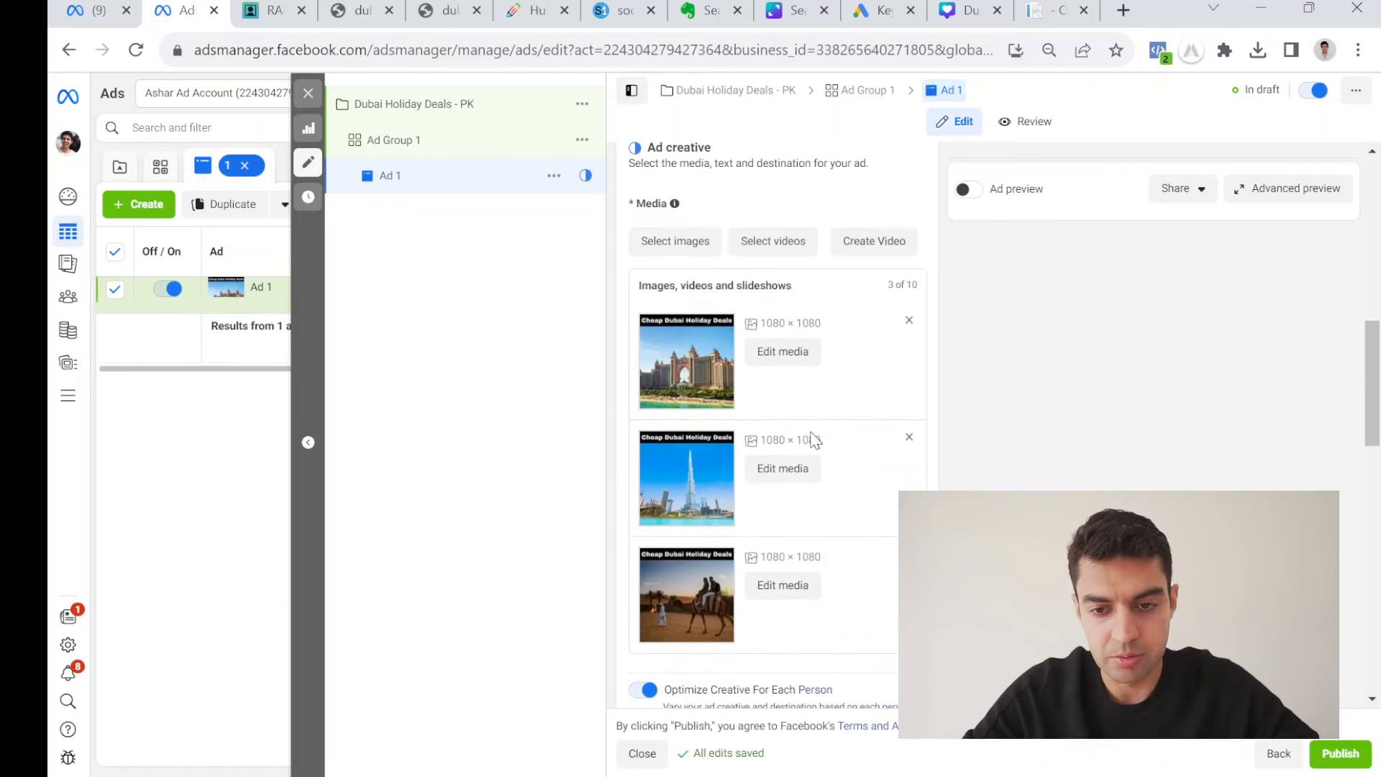
left_click(967, 190)
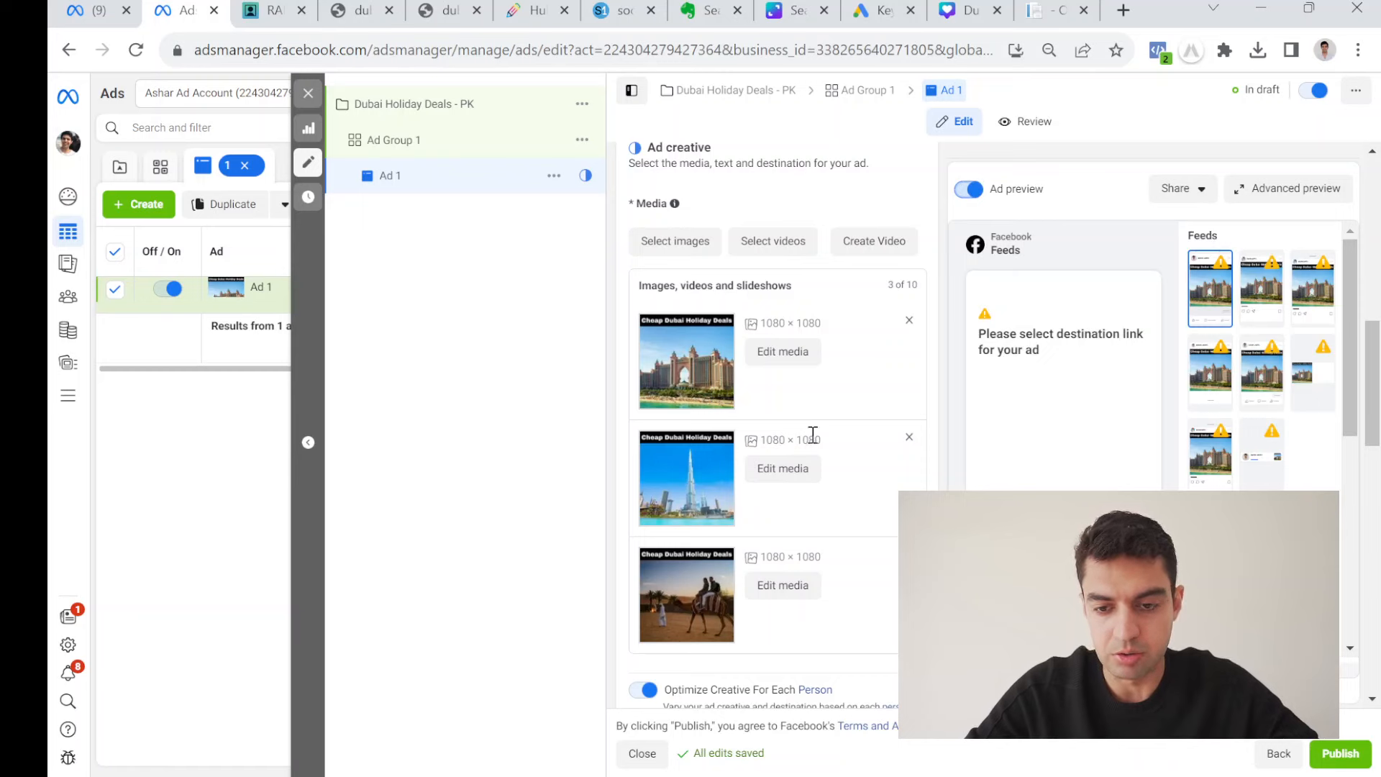
Copy the dubai-vacation-int.fyi target URL from the RAMP Partner domain manager and paste it as Ad 1's website URL.
scroll(851, 430, "down", 7)
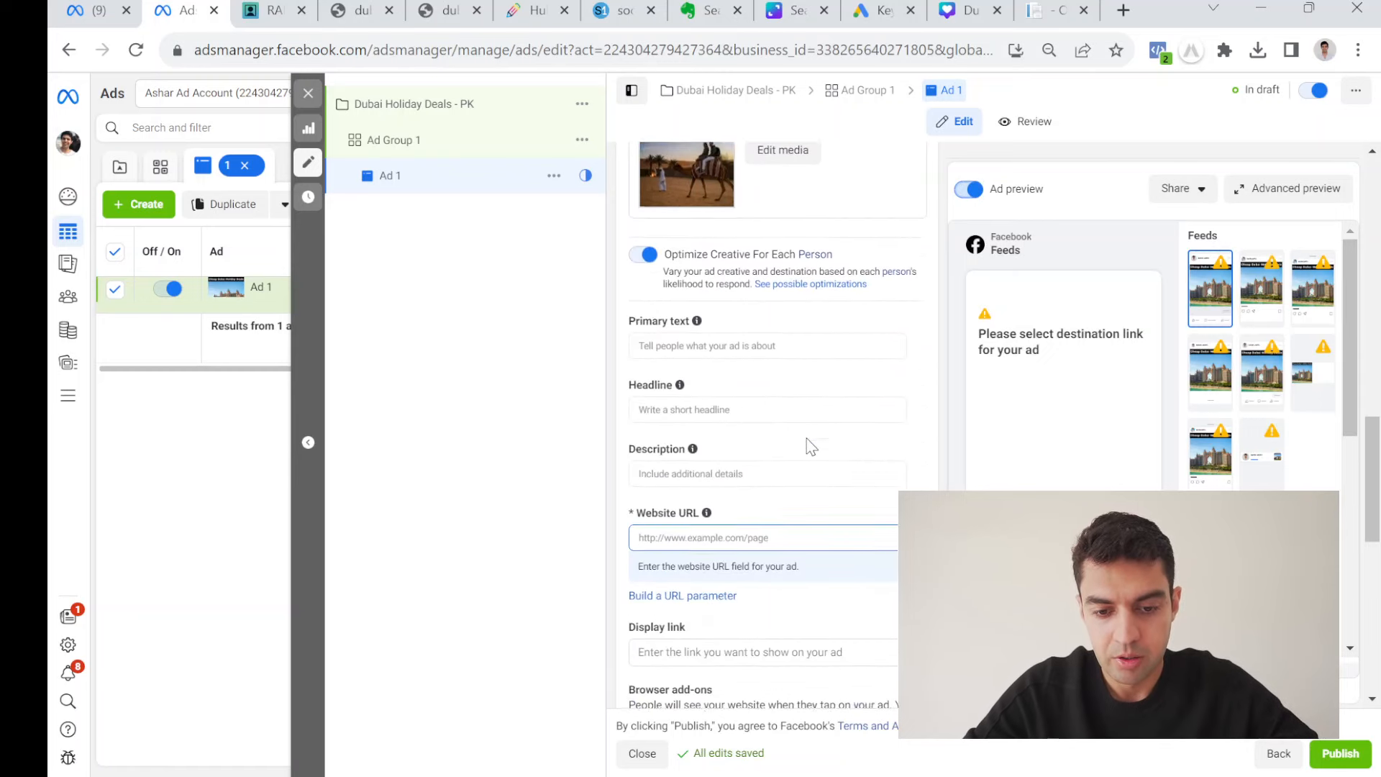
left_click(700, 451)
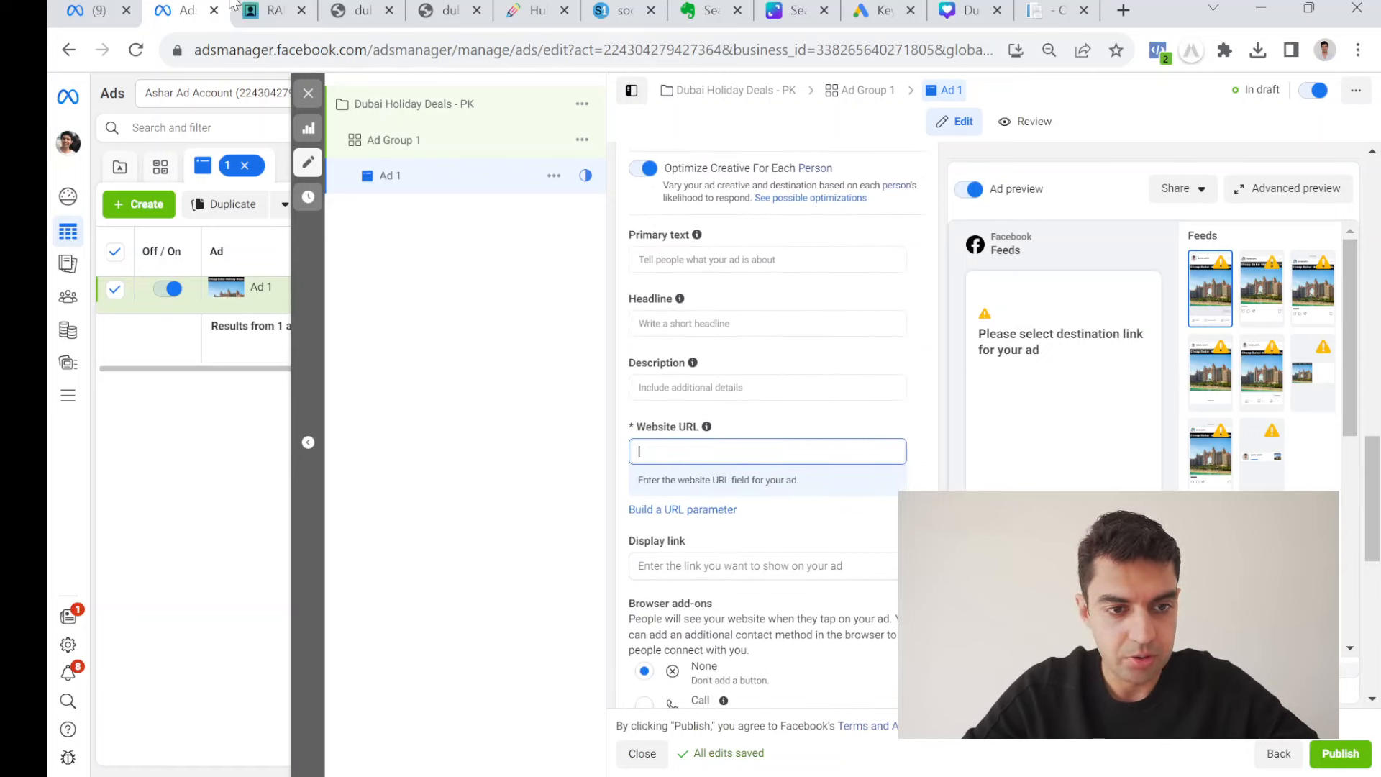
left_click(274, 12)
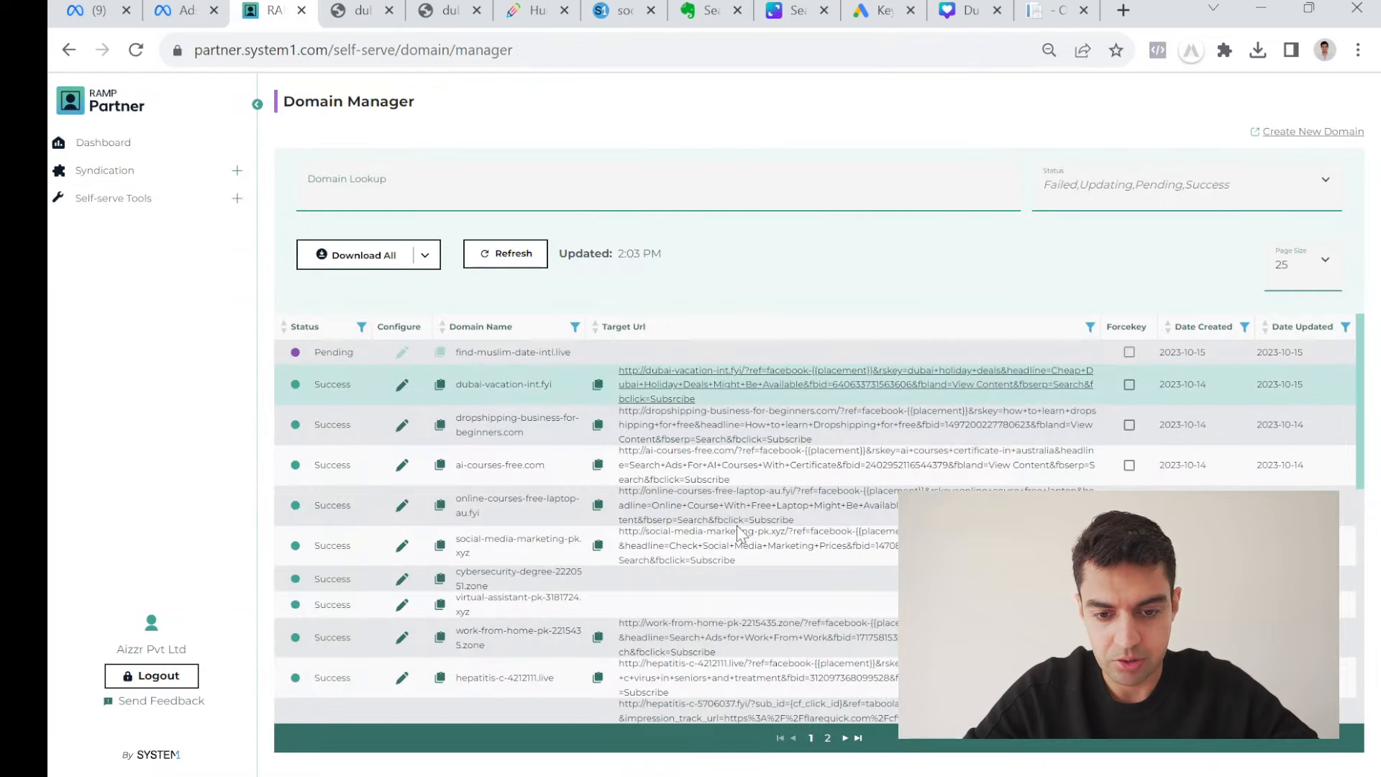
left_click(420, 9)
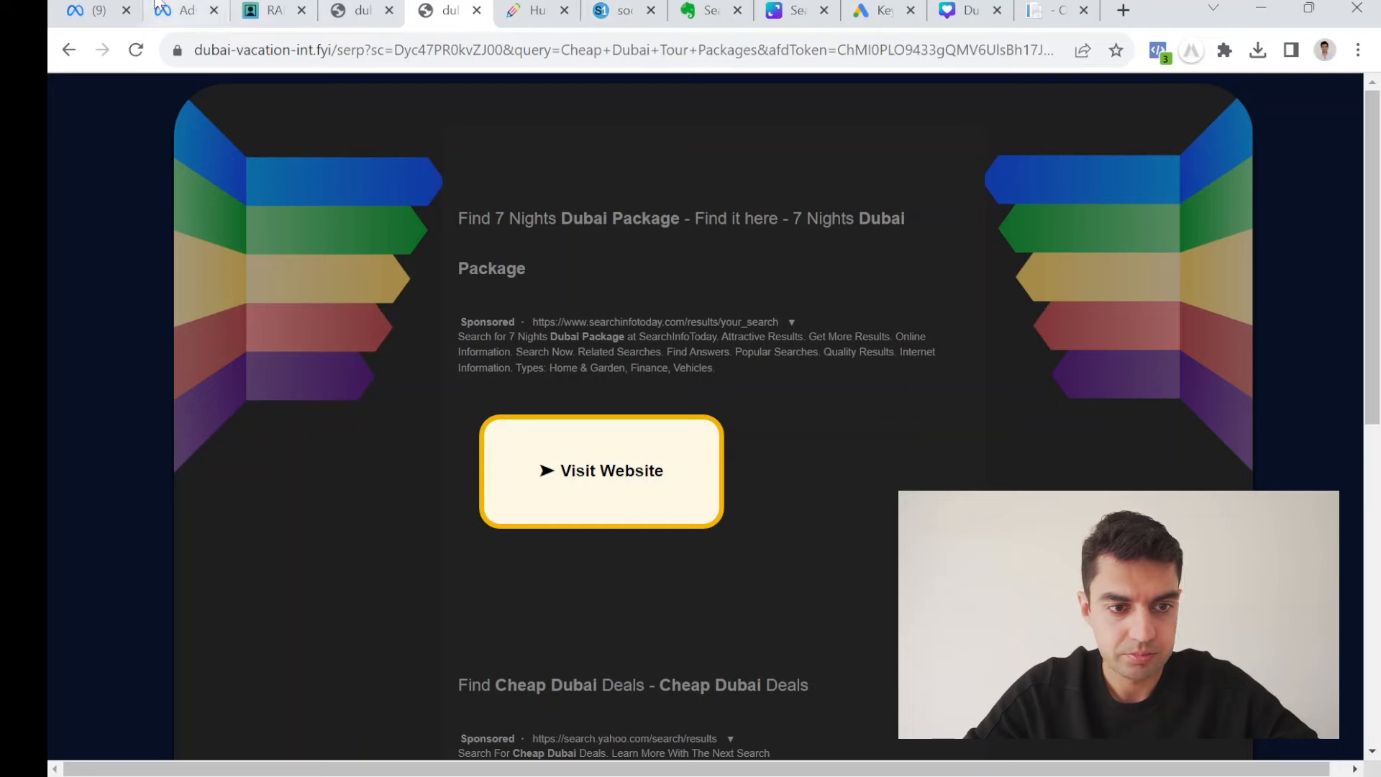
left_click(94, 10)
left_click(210, 7)
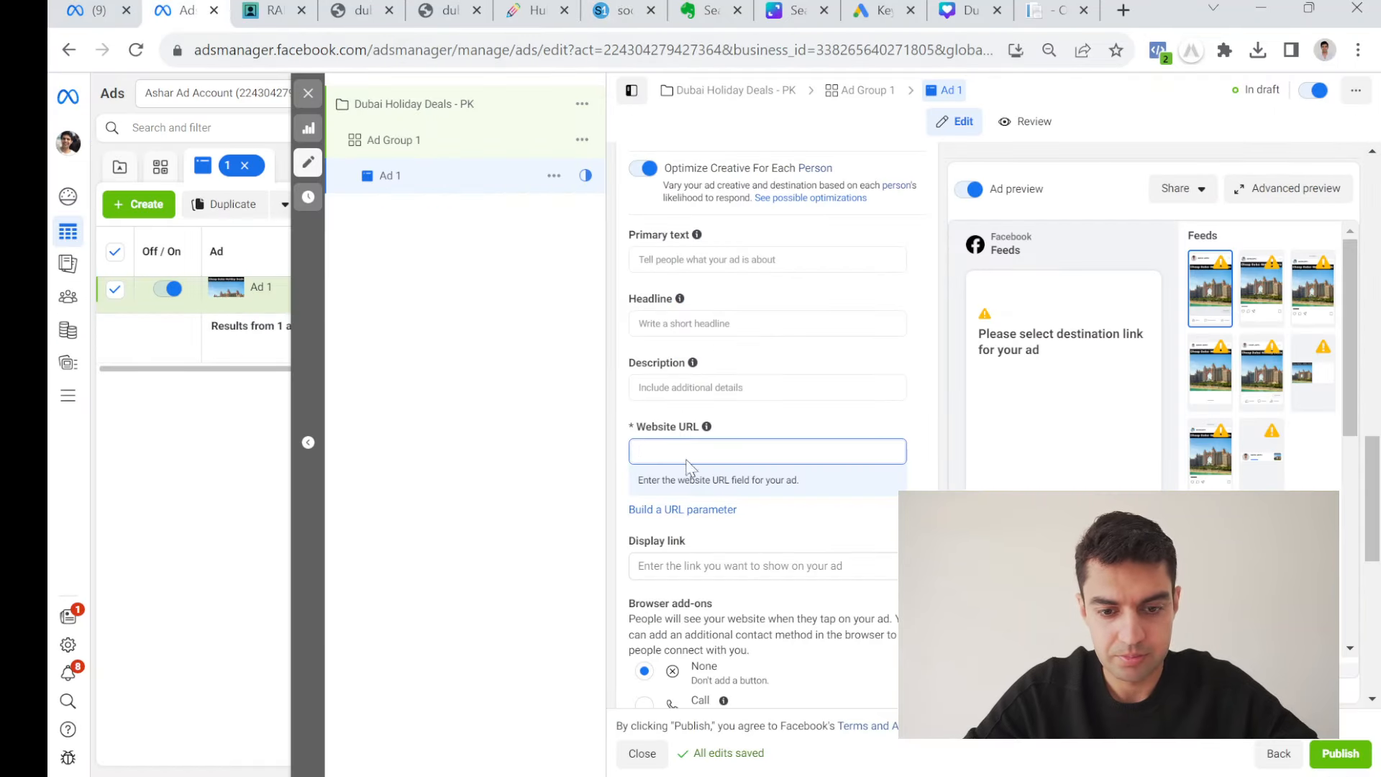
key("ctrl+v")
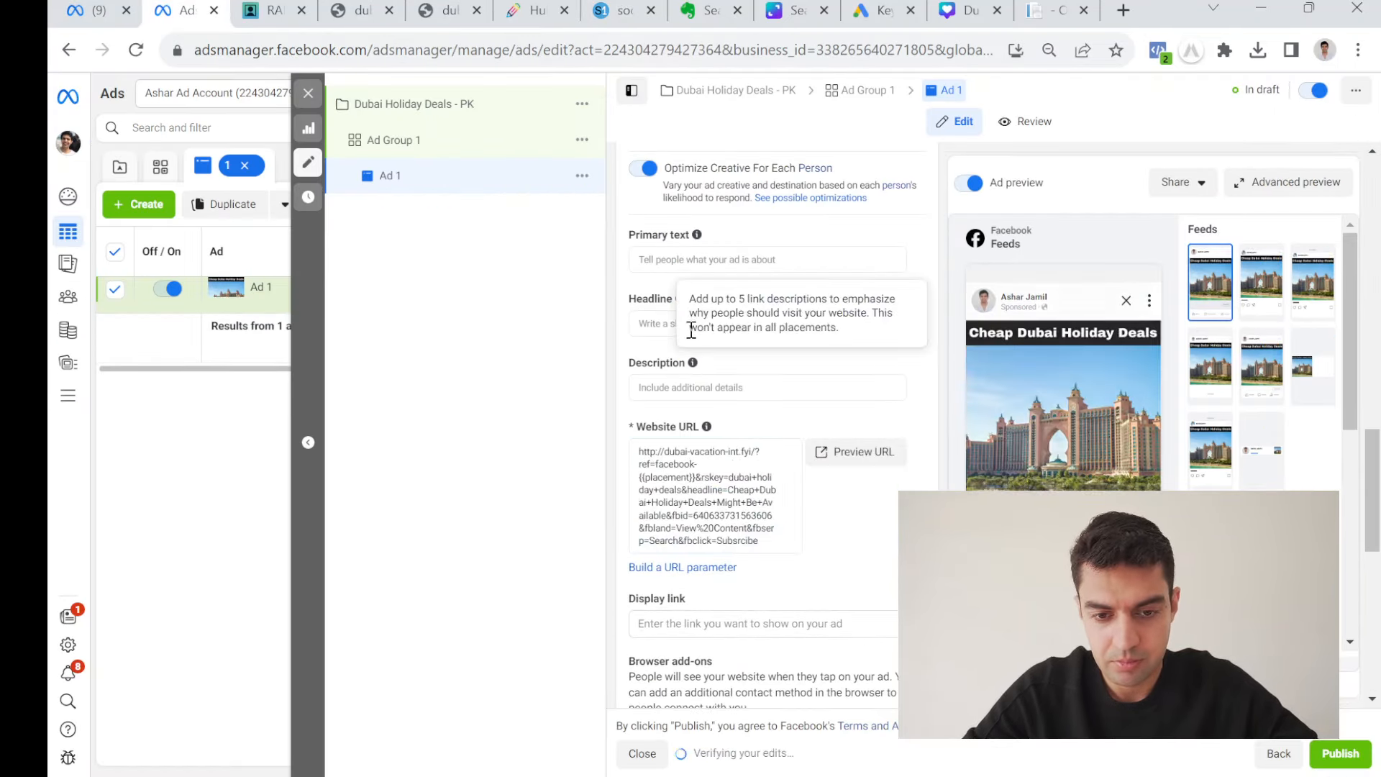
Enter "Cheap Dubai Holiday Deals Might Be Available" as the ad's headline.
left_click(650, 326)
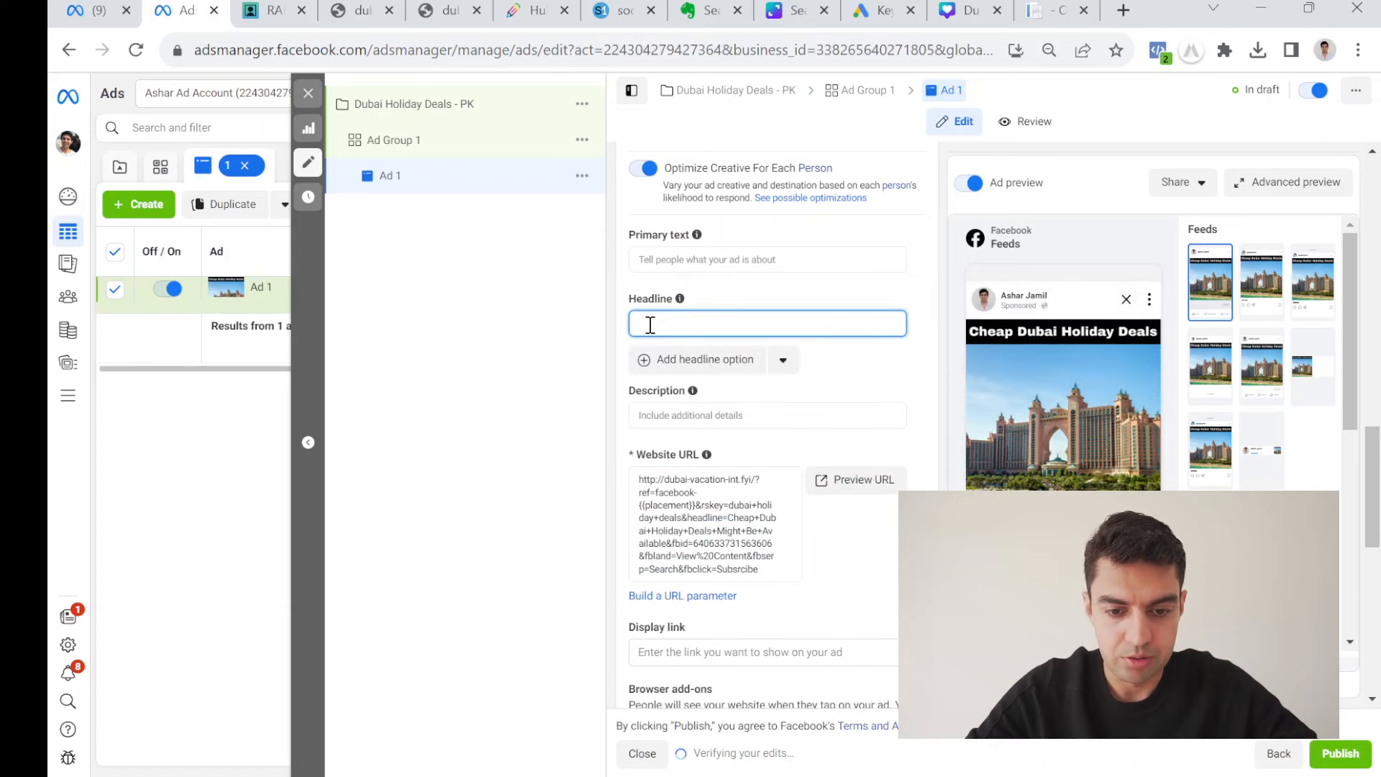
type("cHEAP")
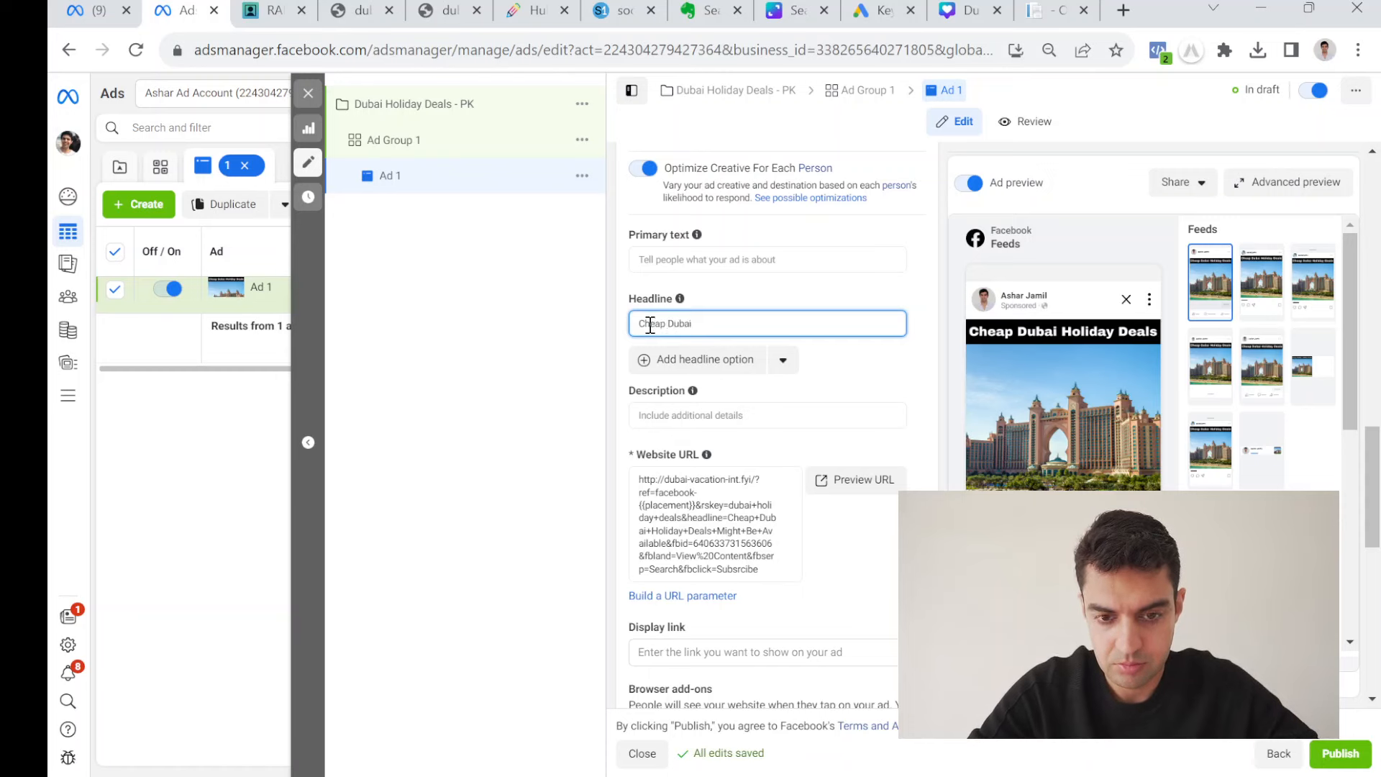
type(" Holiday")
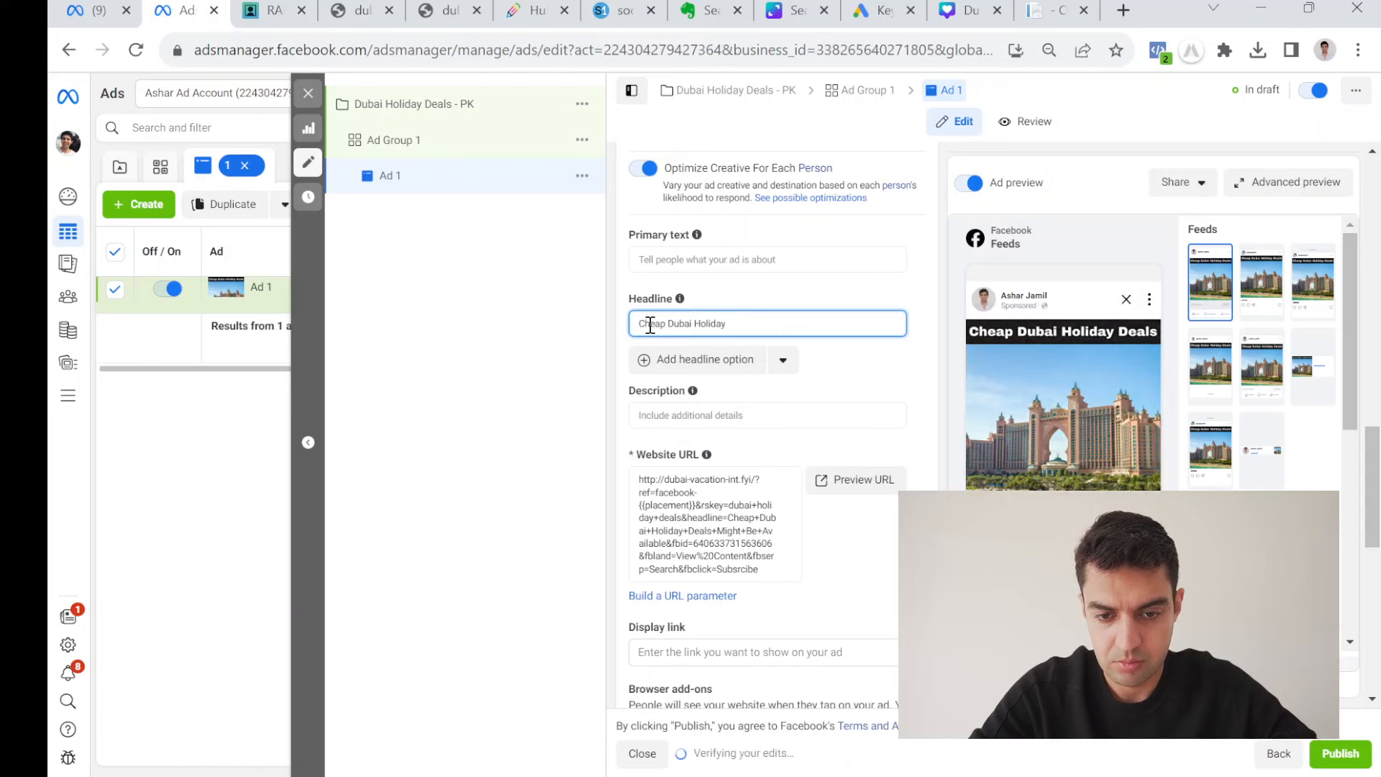
type("Deals")
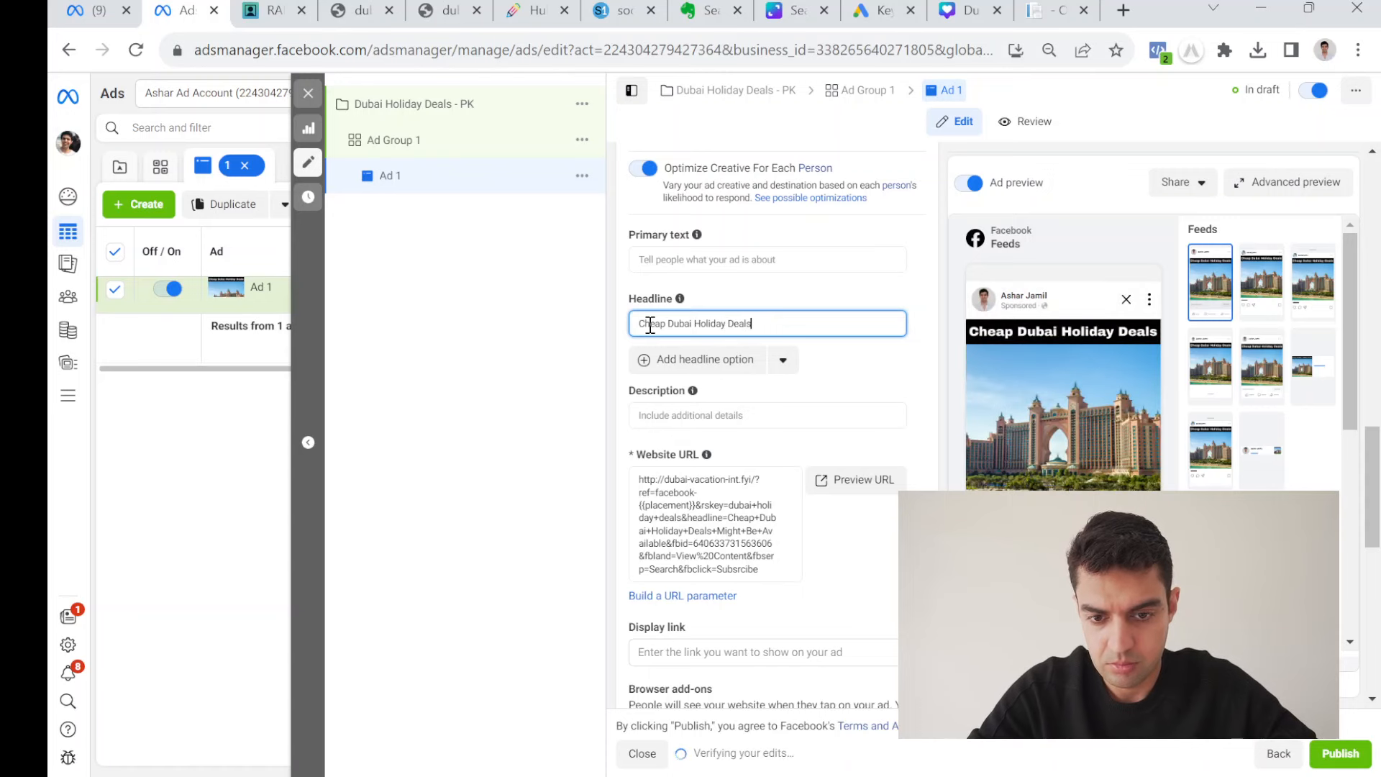
type(" Might Be Avai")
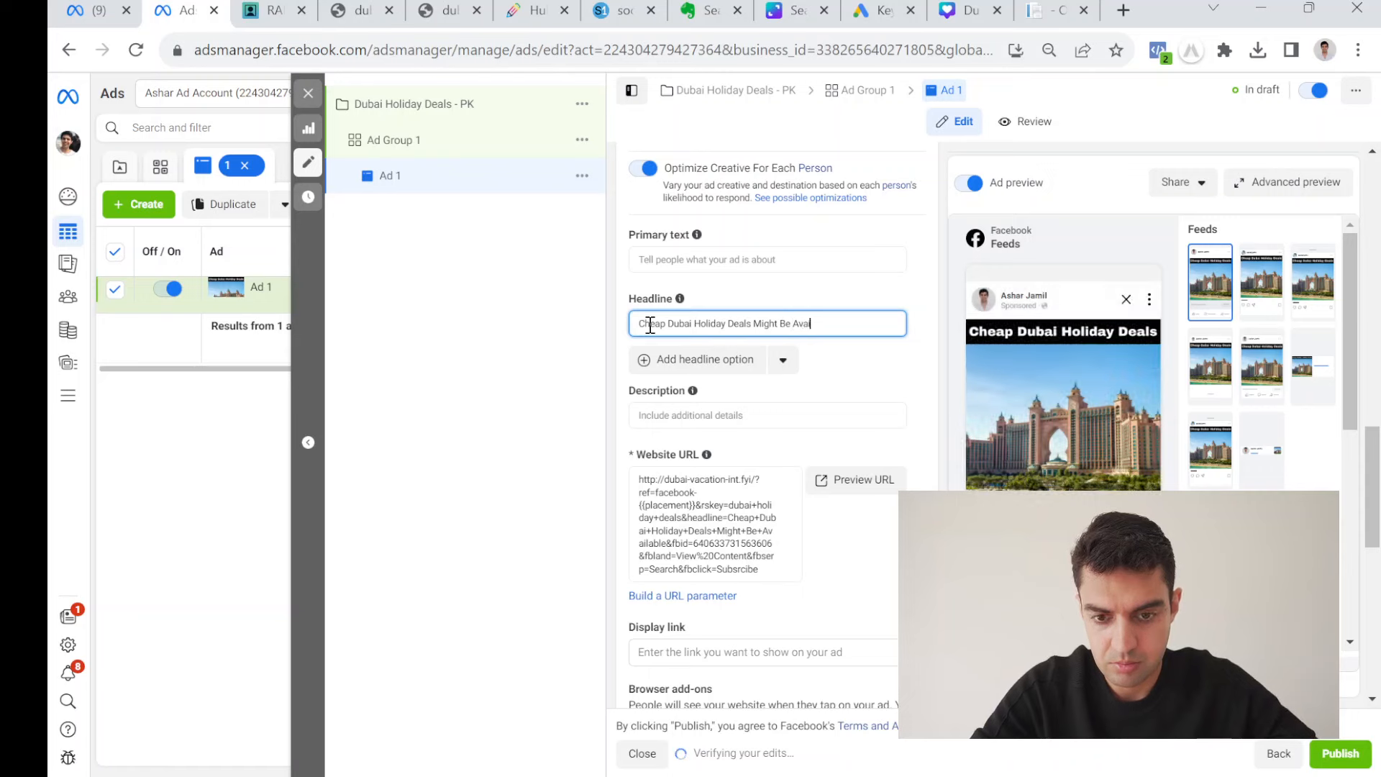
type("lable")
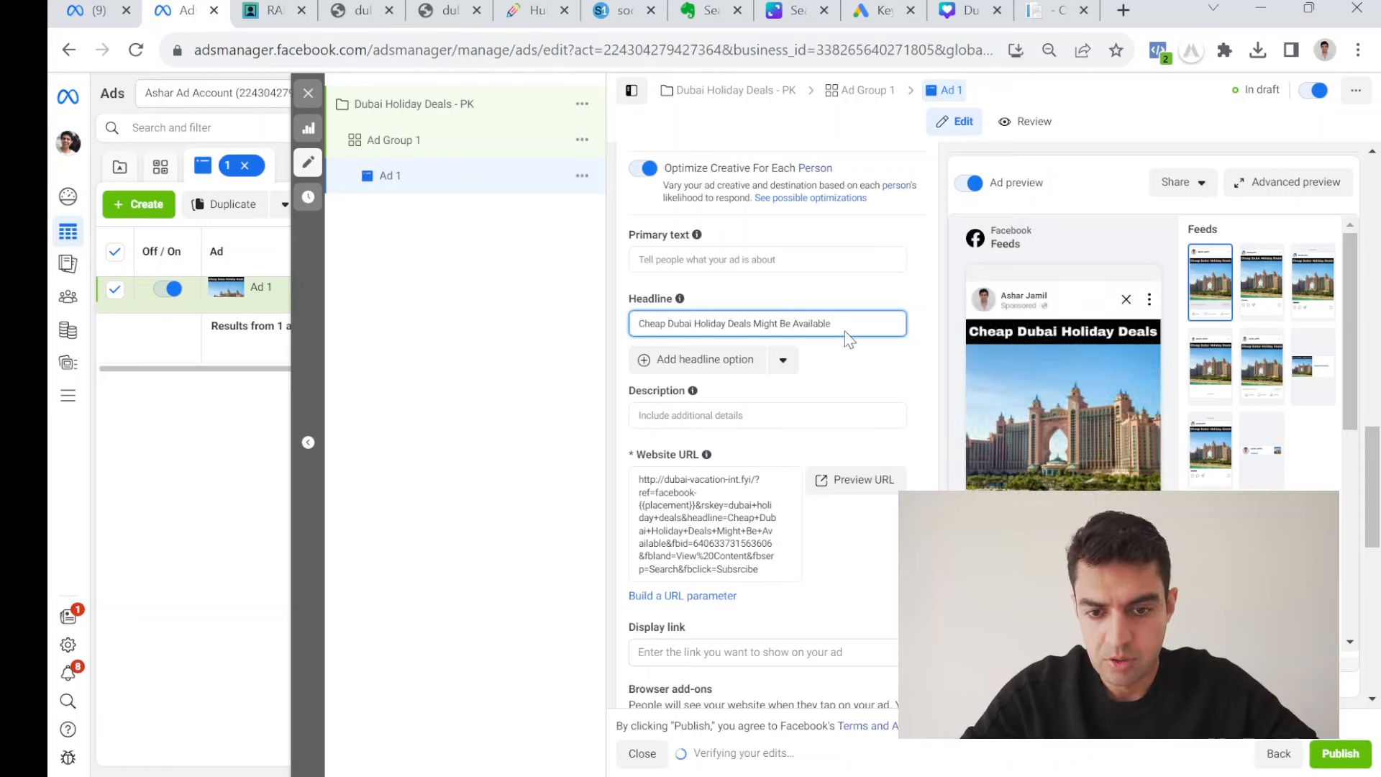
Move "Might Be Available" out of the headline and into the primary text, leaving the headline as "Cheap Dubai Holiday Deals".
left_click_drag(840, 323, 756, 324)
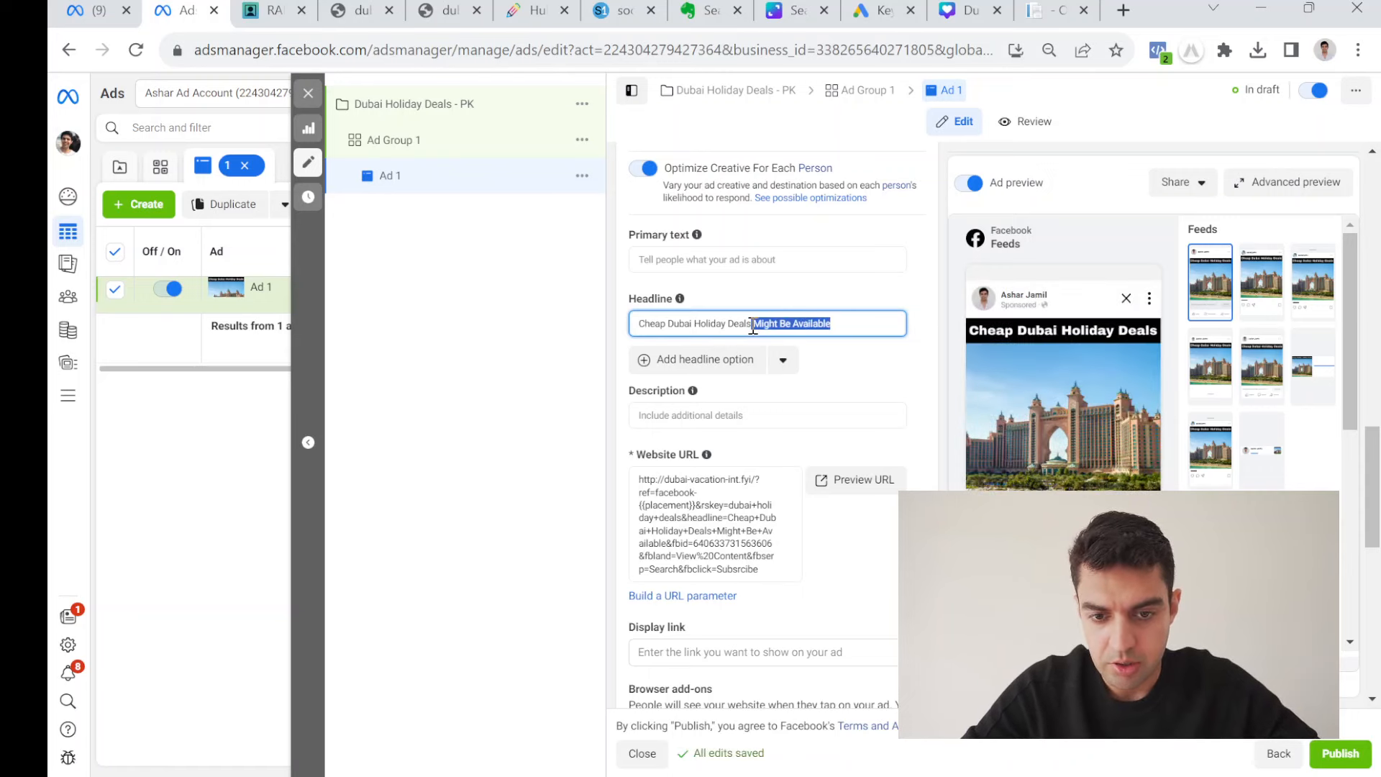
scroll(825, 388, "up", 15)
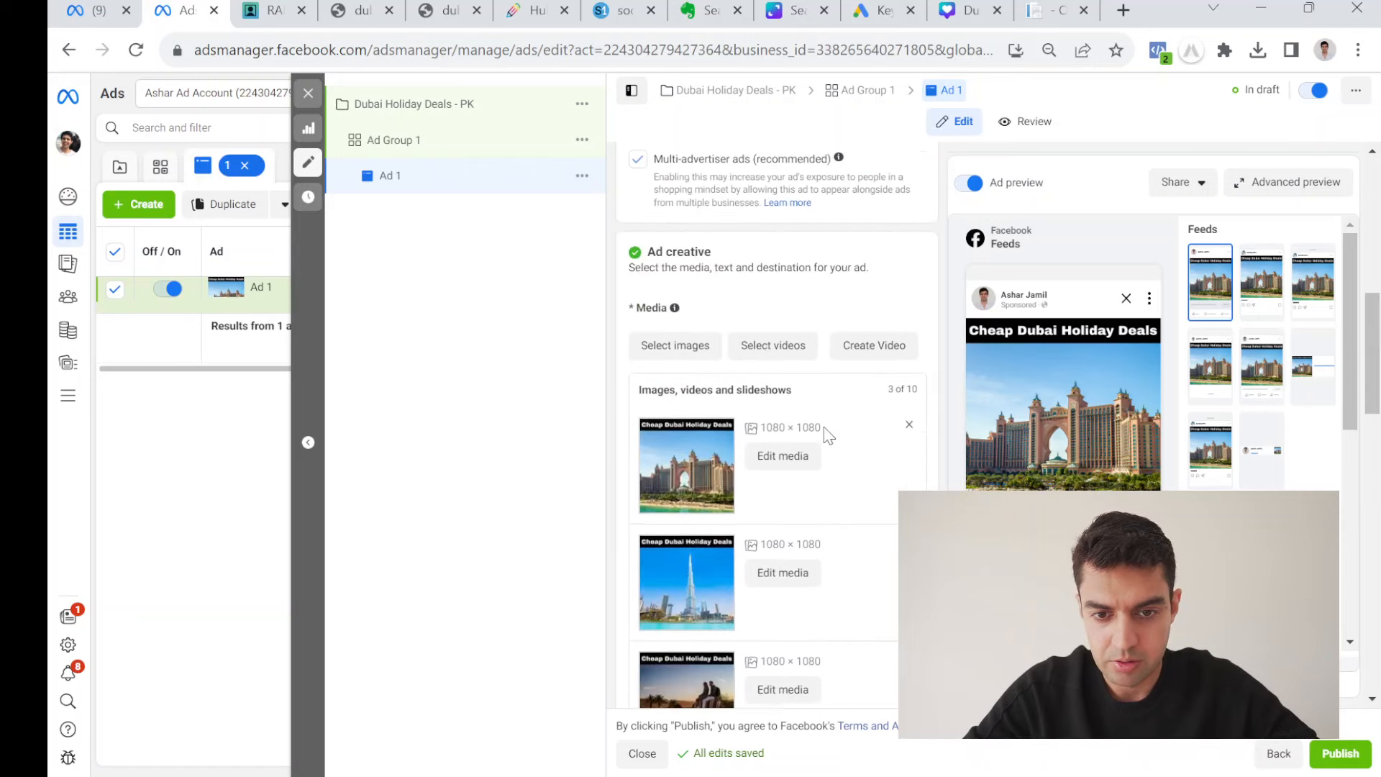
scroll(804, 479, "down", 10)
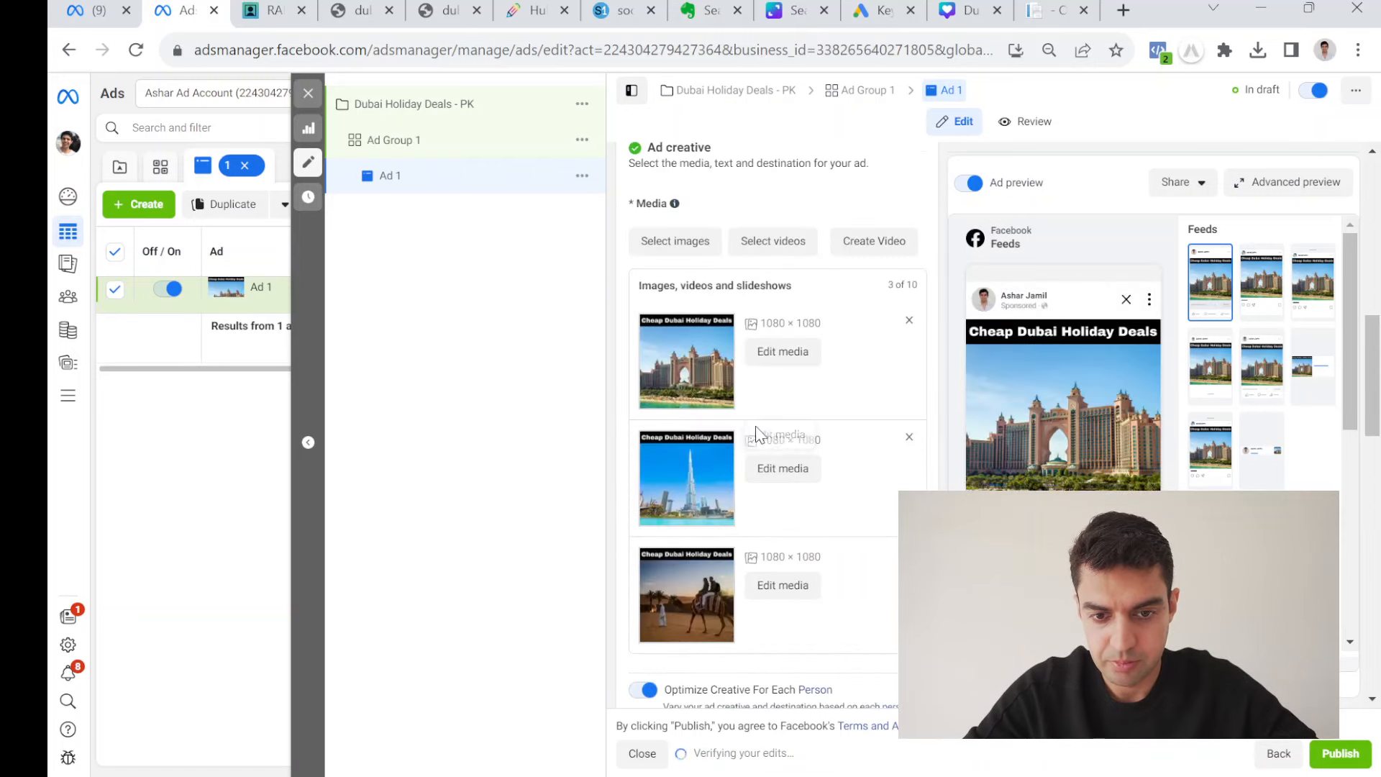
left_click(703, 369)
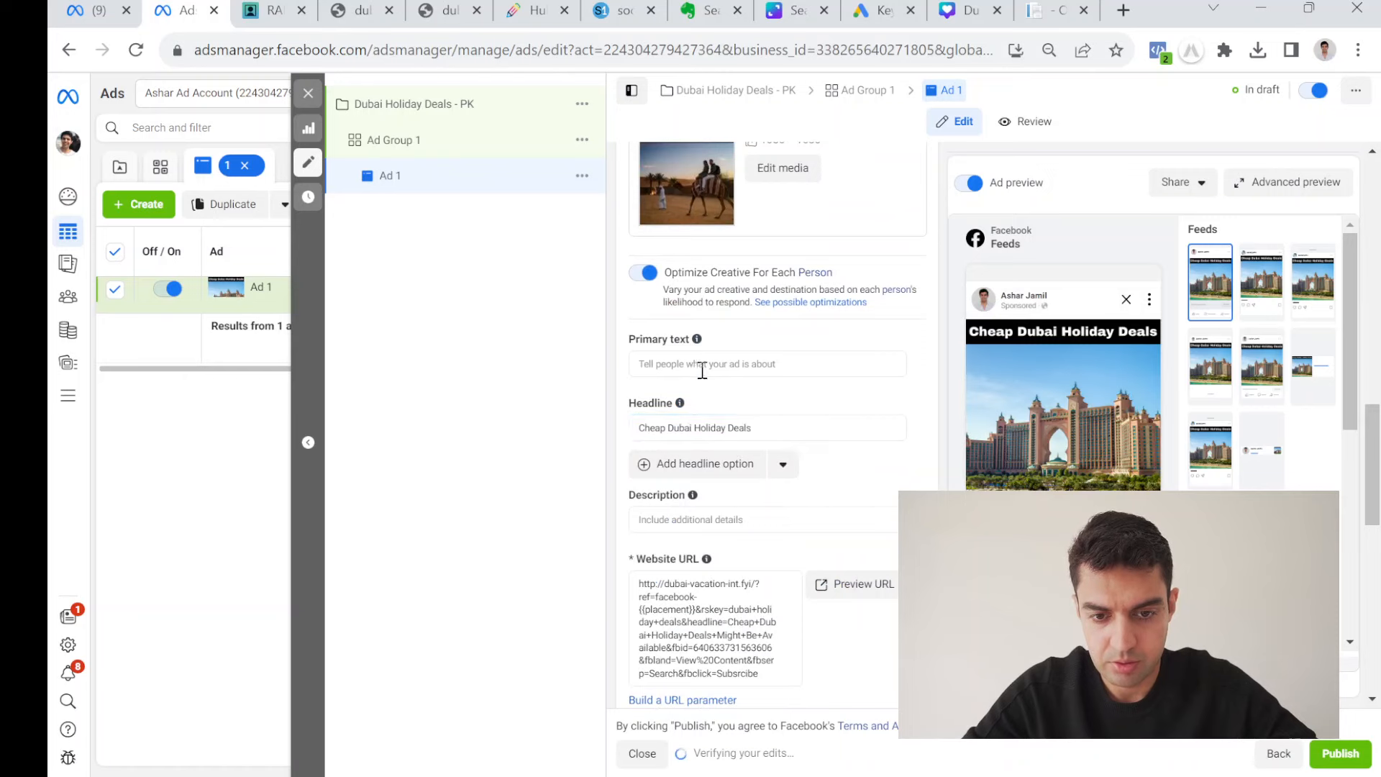
type("Might Be Available")
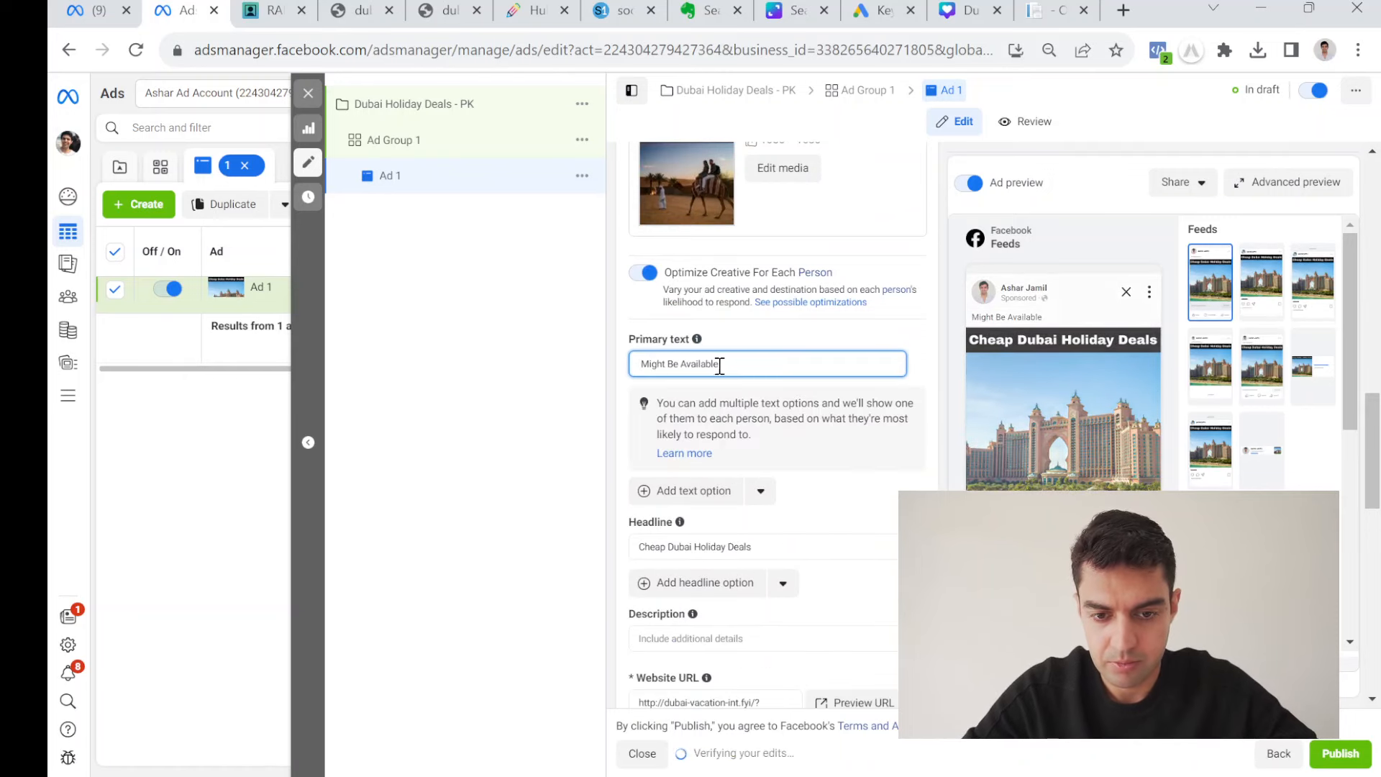
Replace Ad 1's primary text with "Cheap Dubai holiday deals might be available. Check below".
left_click_drag(718, 364, 614, 362)
type("Cheap Dubai ")
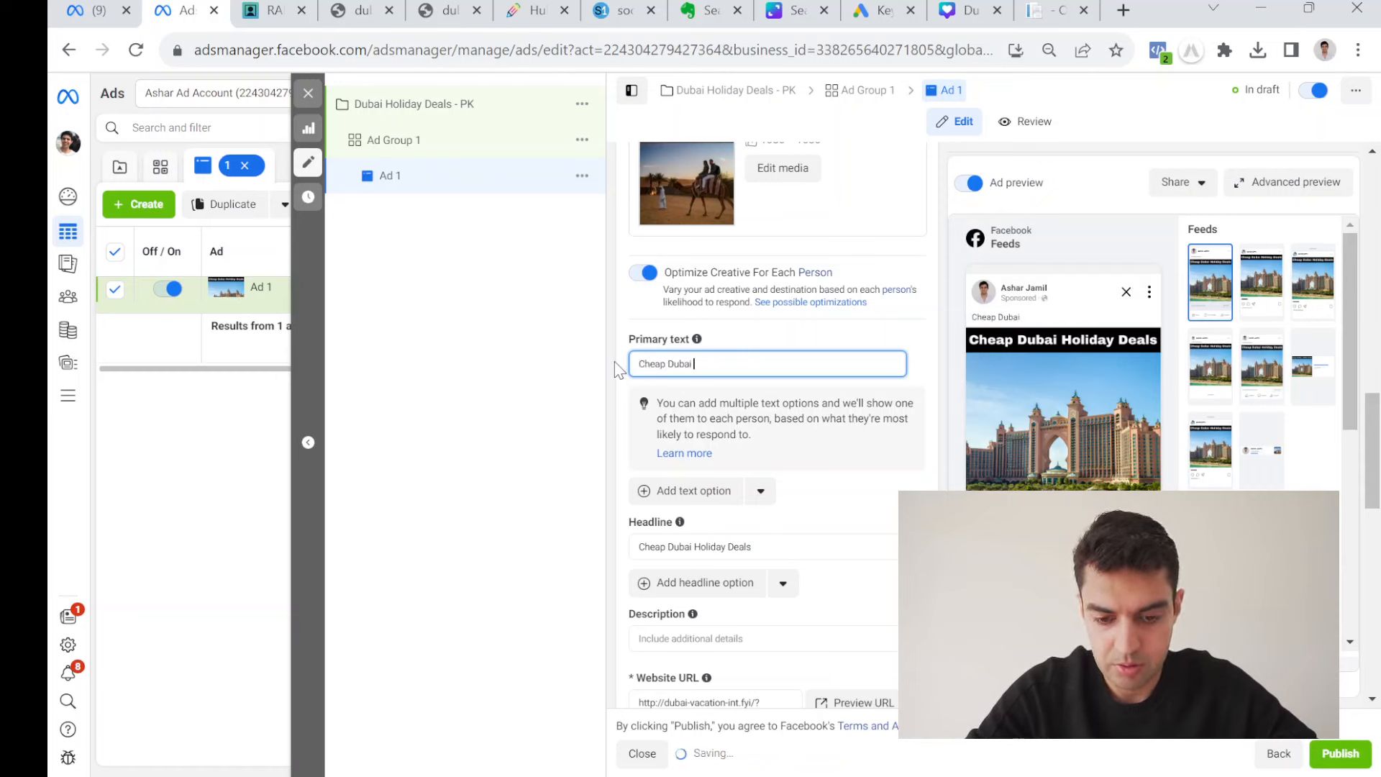
type("ho")
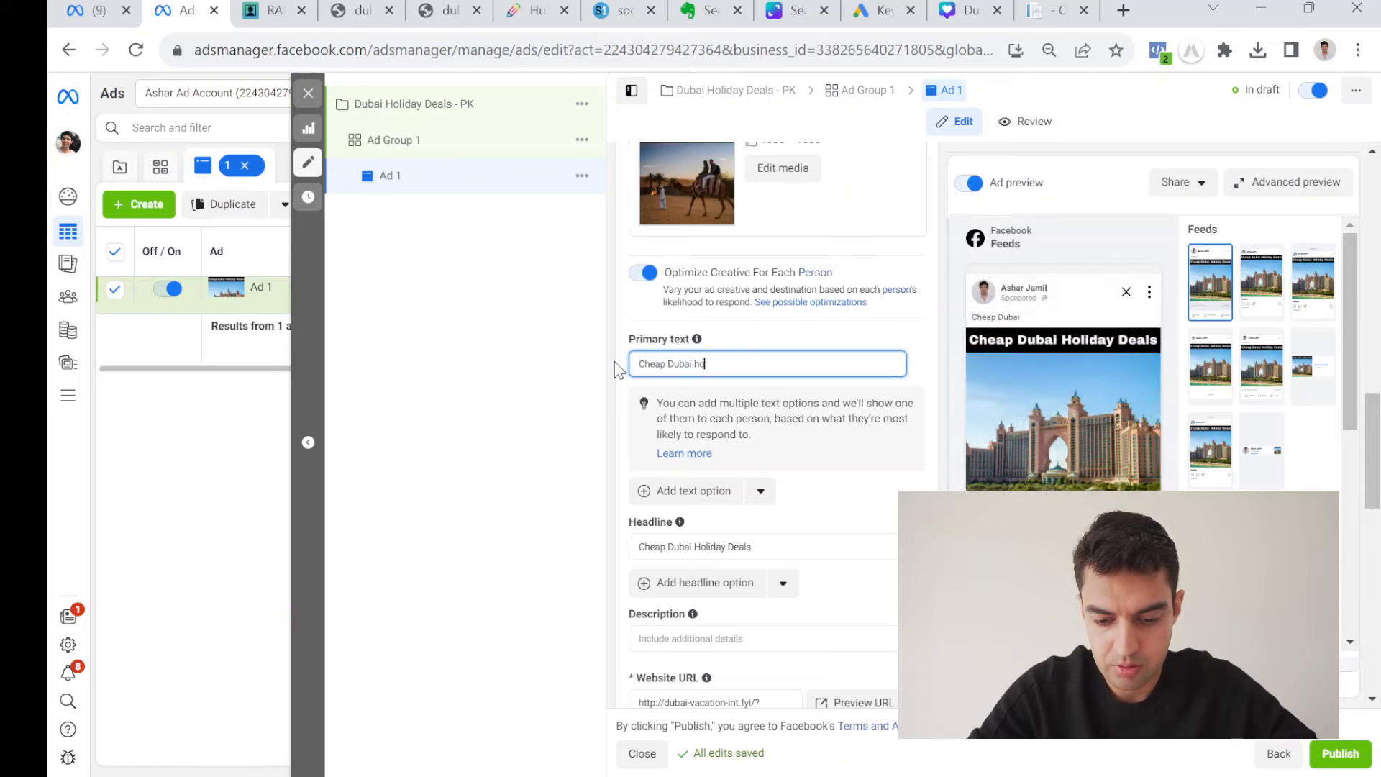
type("liday deal")
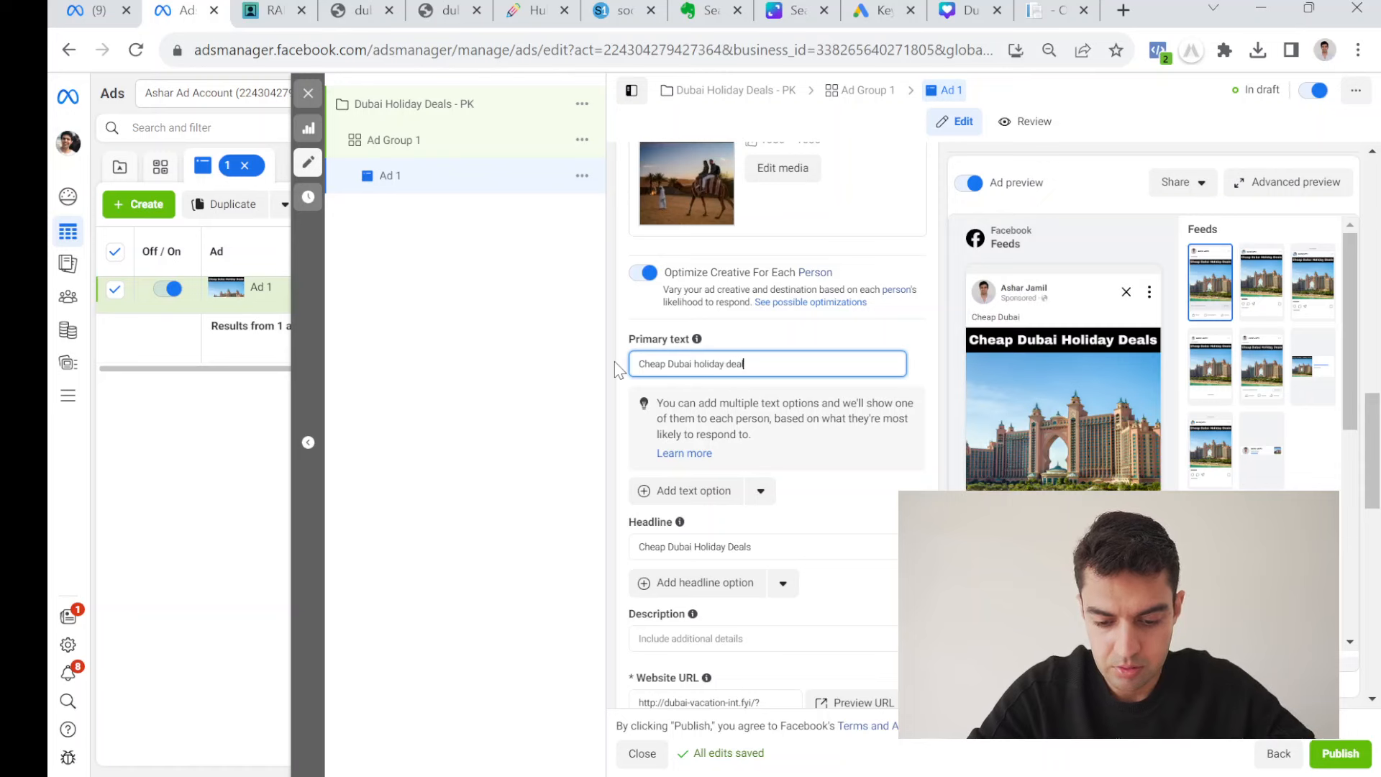
type("s might b")
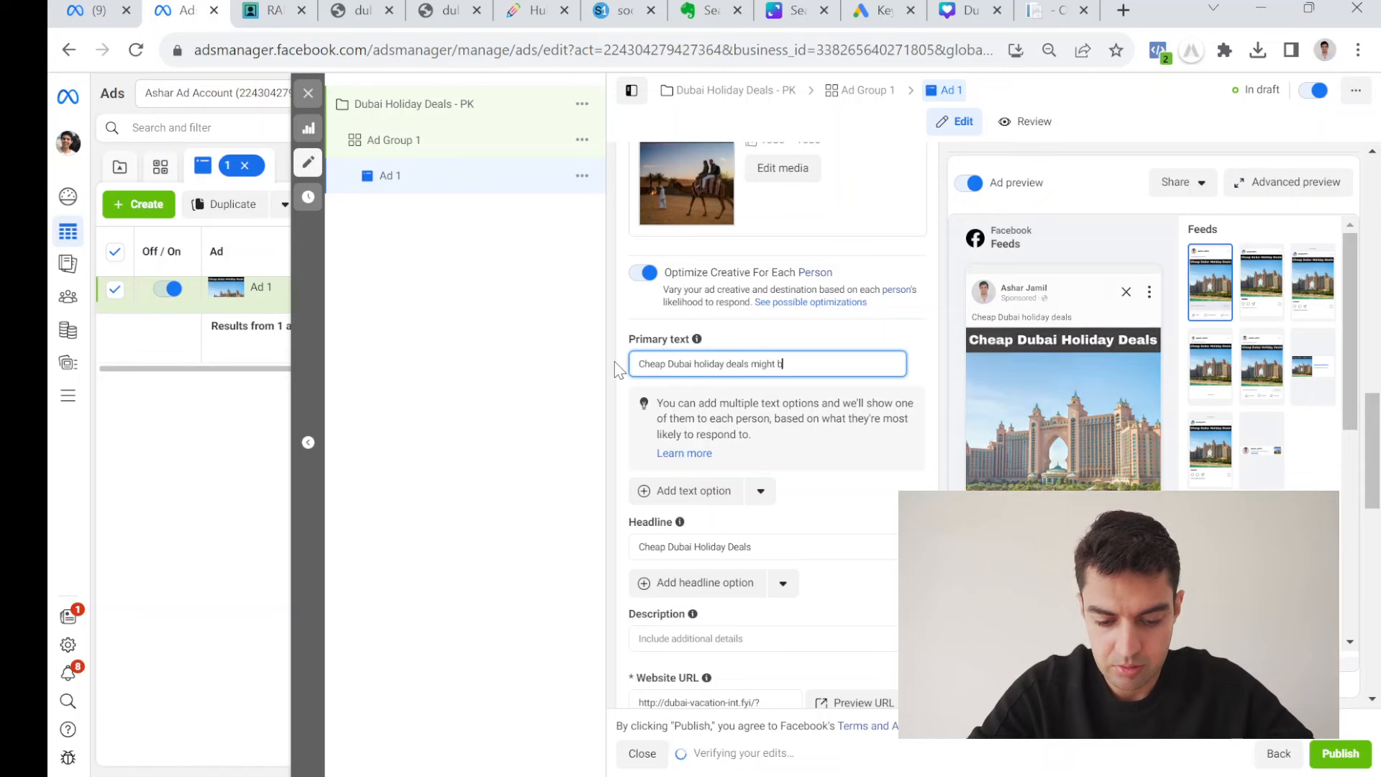
type("e available")
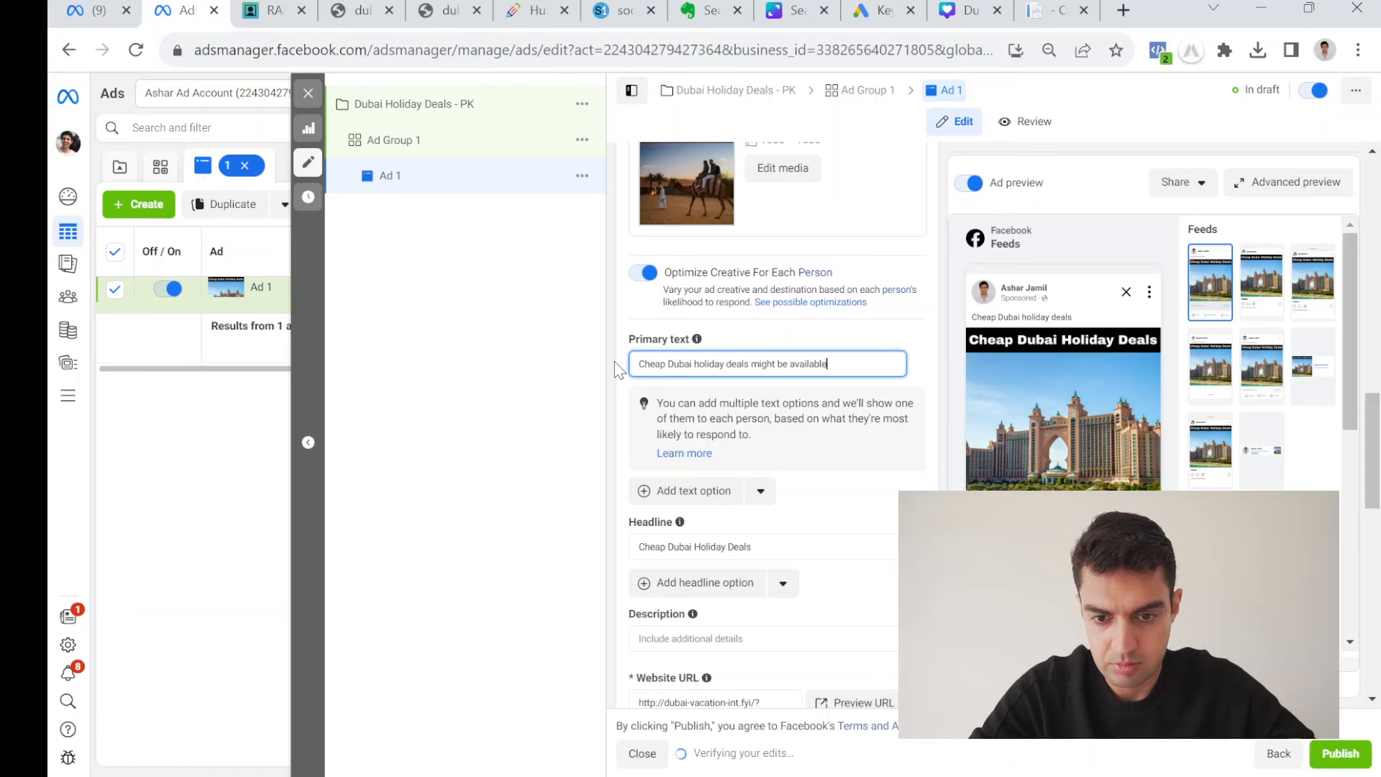
type(". Check")
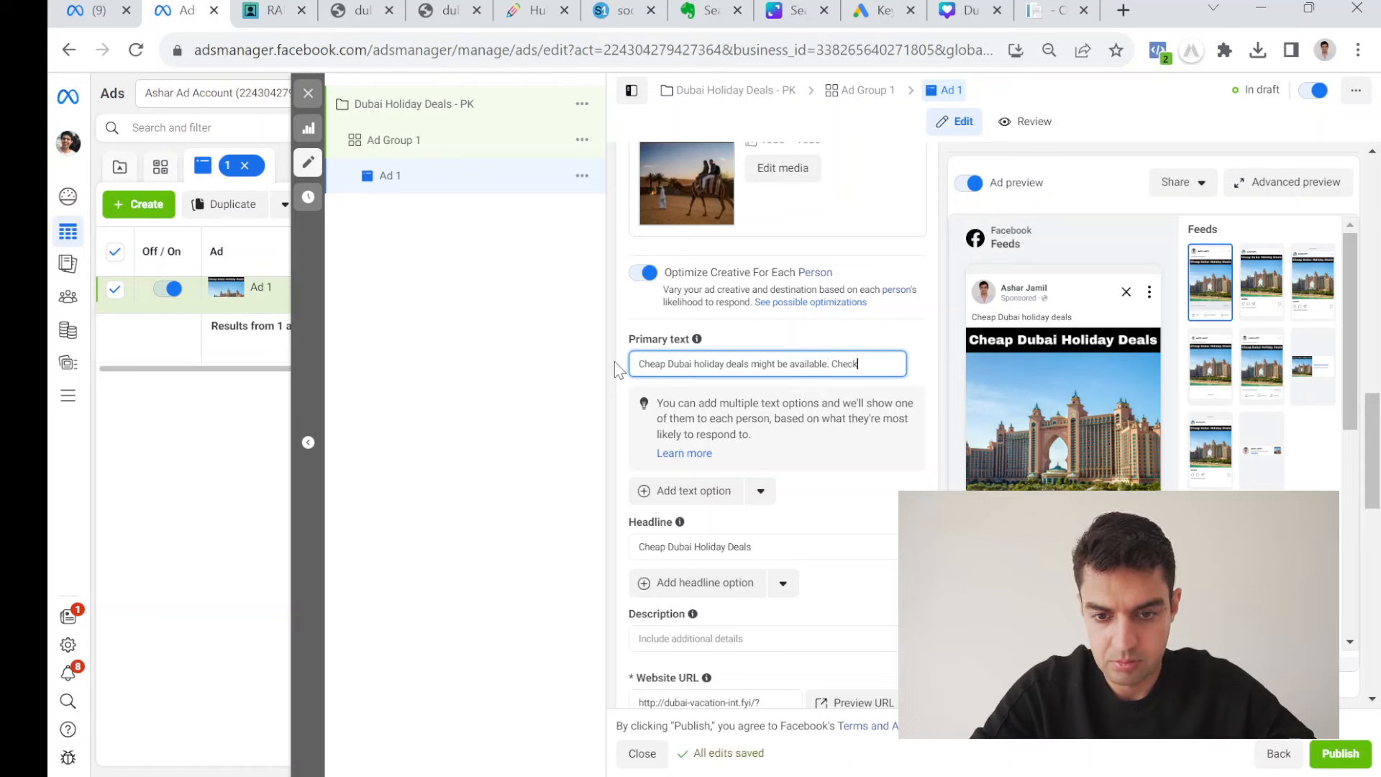
type(" below")
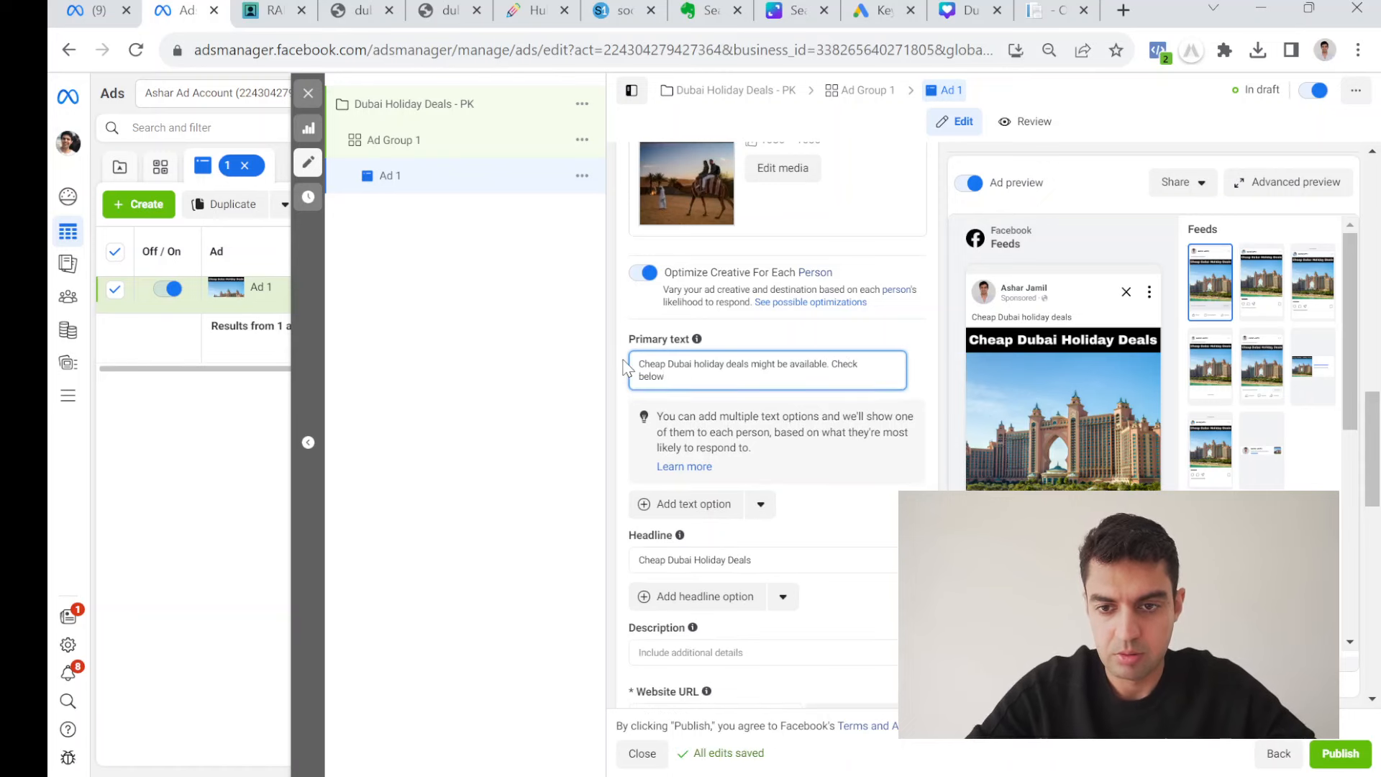
Search Google for "down finger arrow", copy the pointing-down emoji and add it to the end of Ad 1's primary text.
left_click(1125, 13)
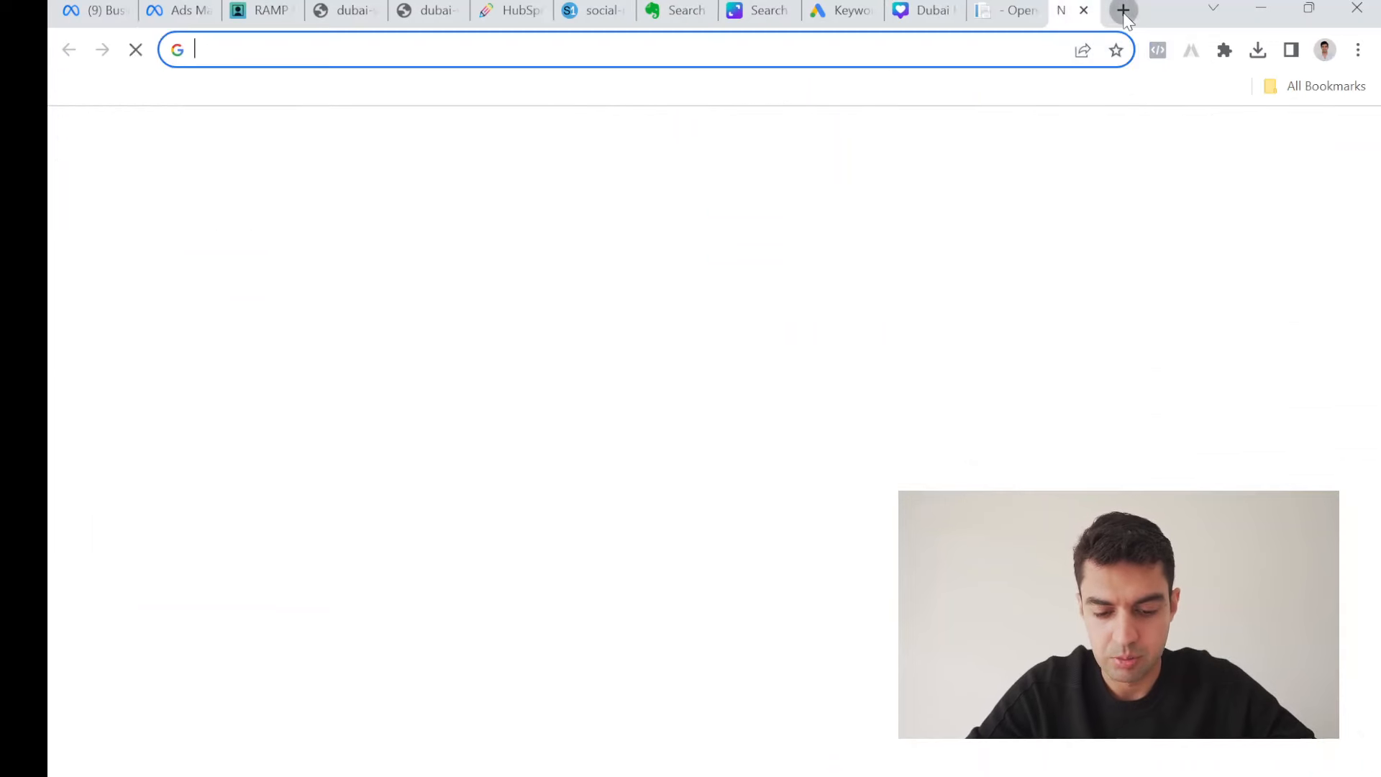
type("down")
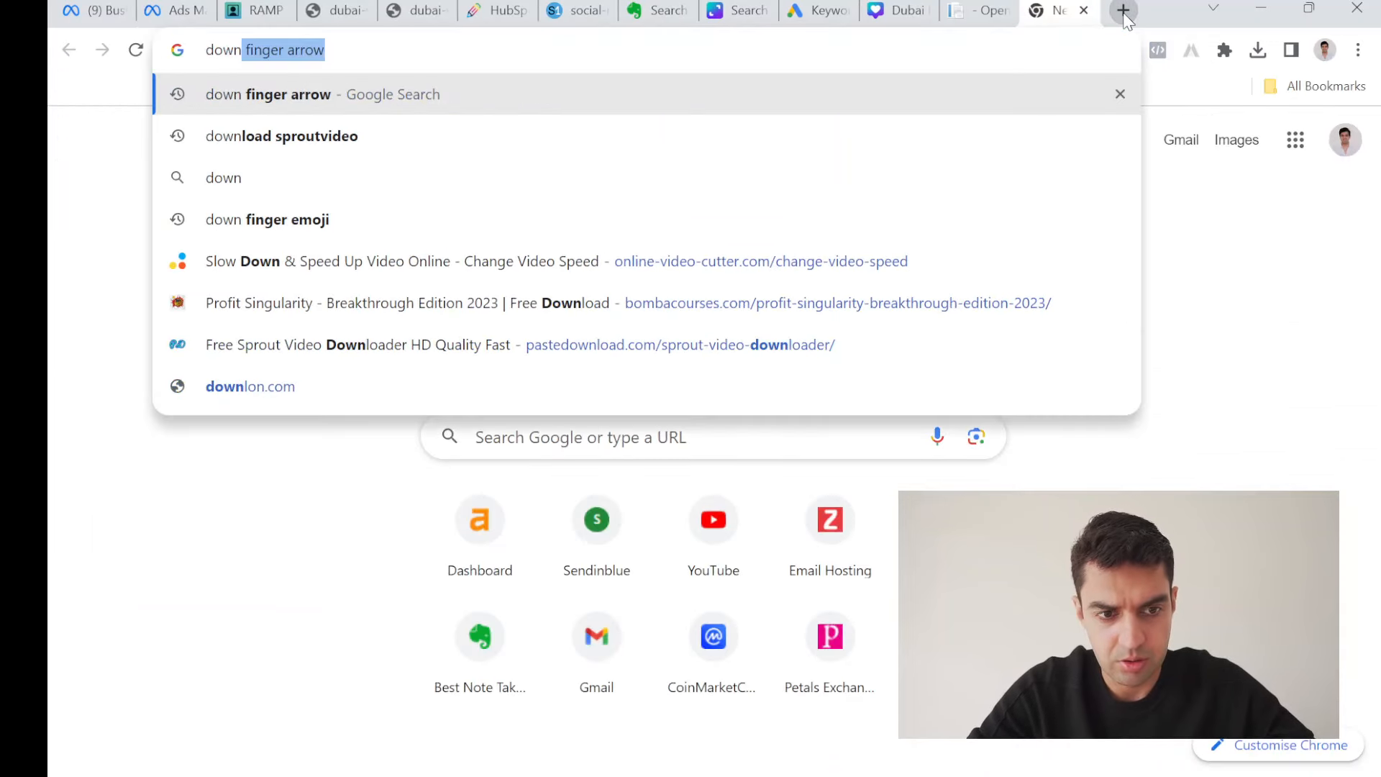
key("Return")
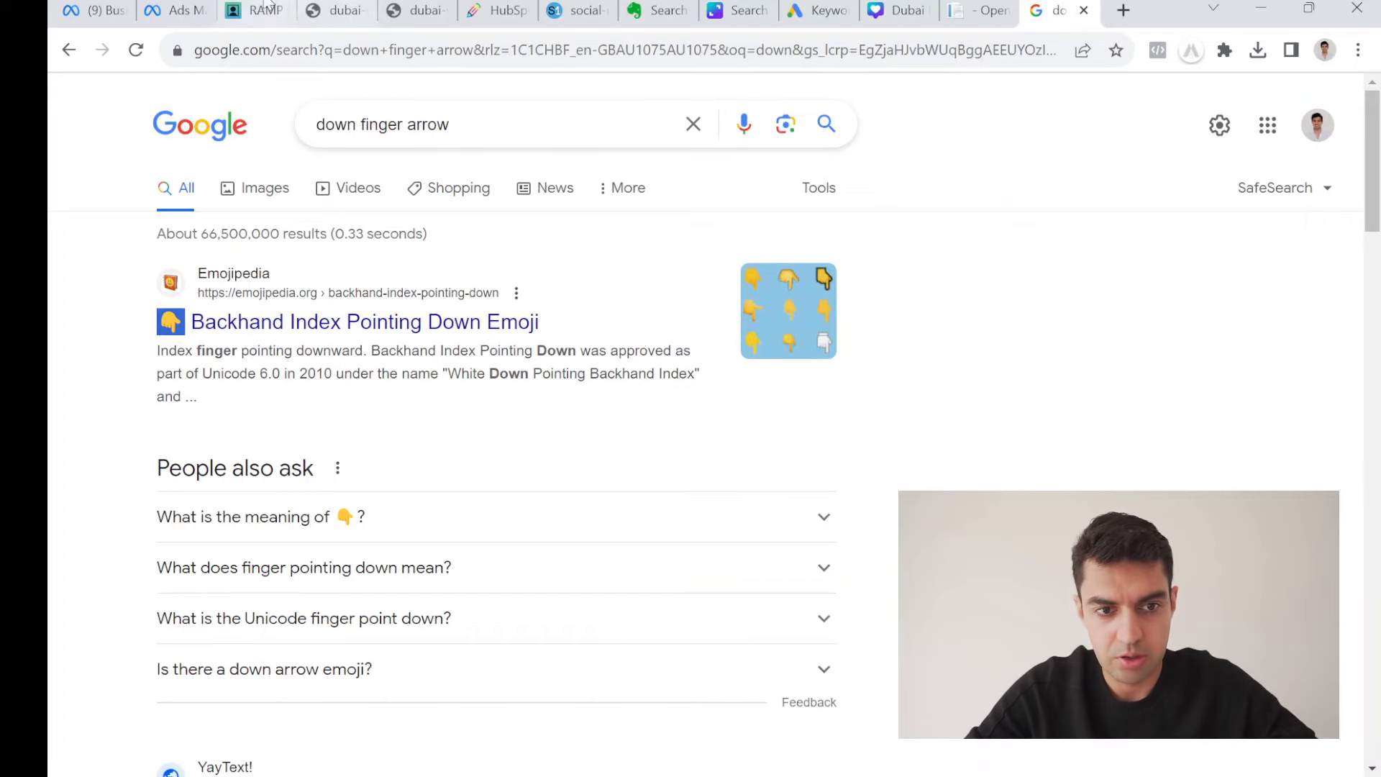
left_click(176, 10)
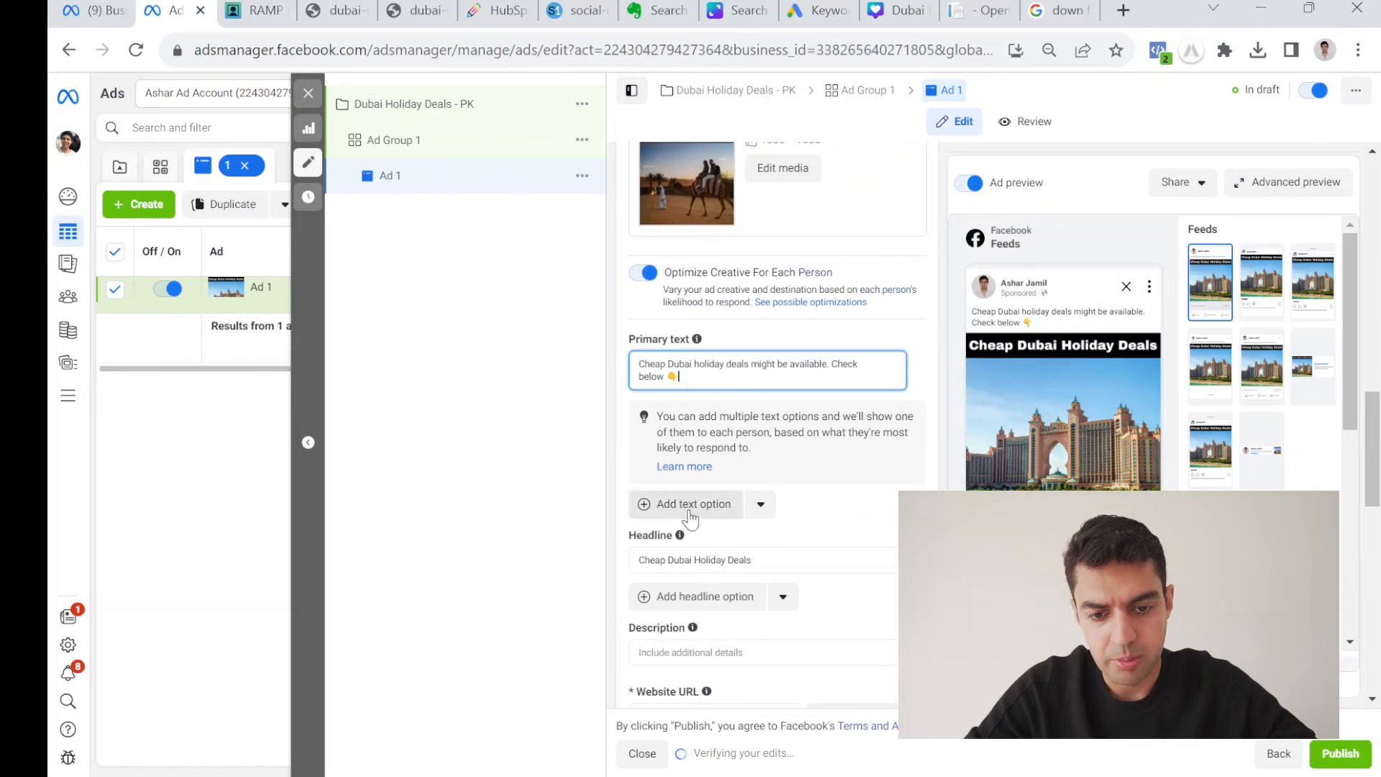
Check Ad 1's call to action and tracking settings, and publish the ad.
scroll(762, 483, "down", 10)
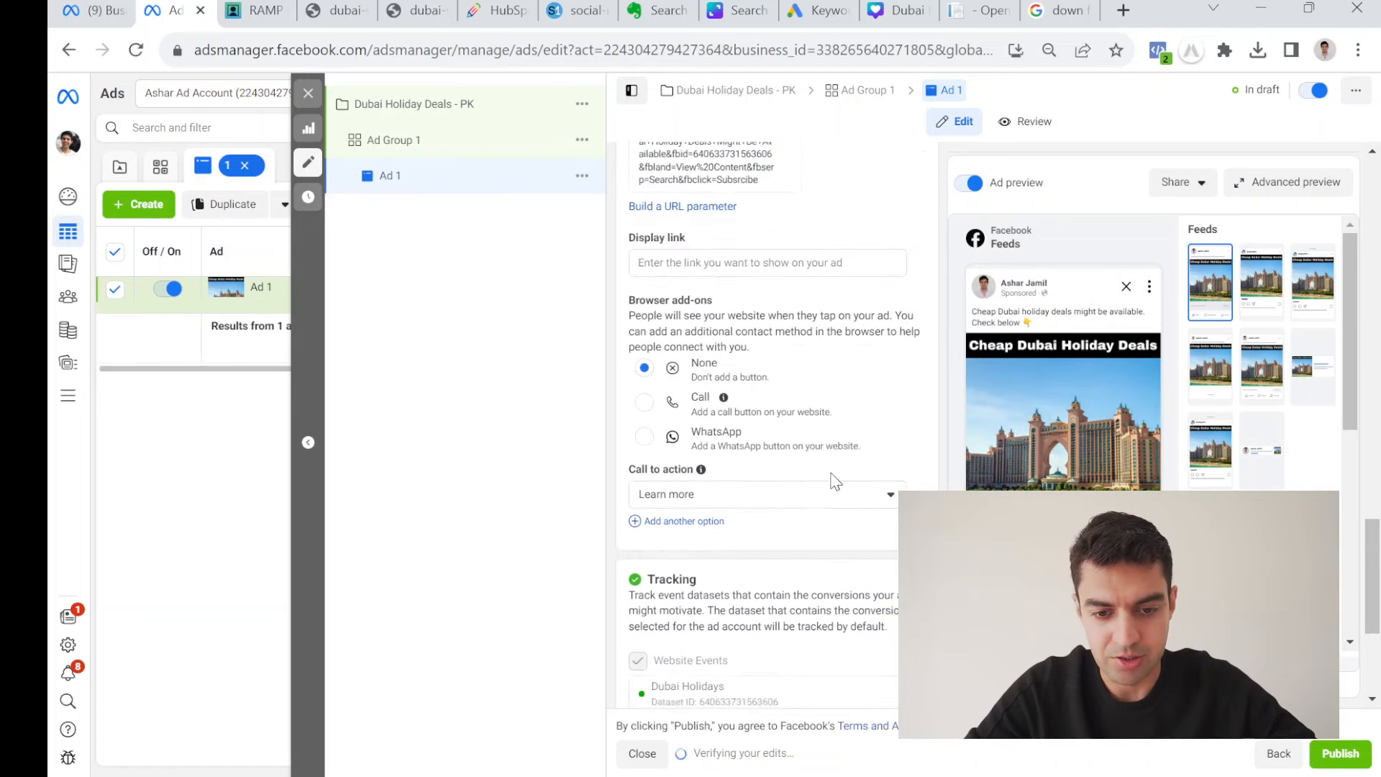
scroll(834, 480, "down", 4)
scroll(1003, 487, "down", 4)
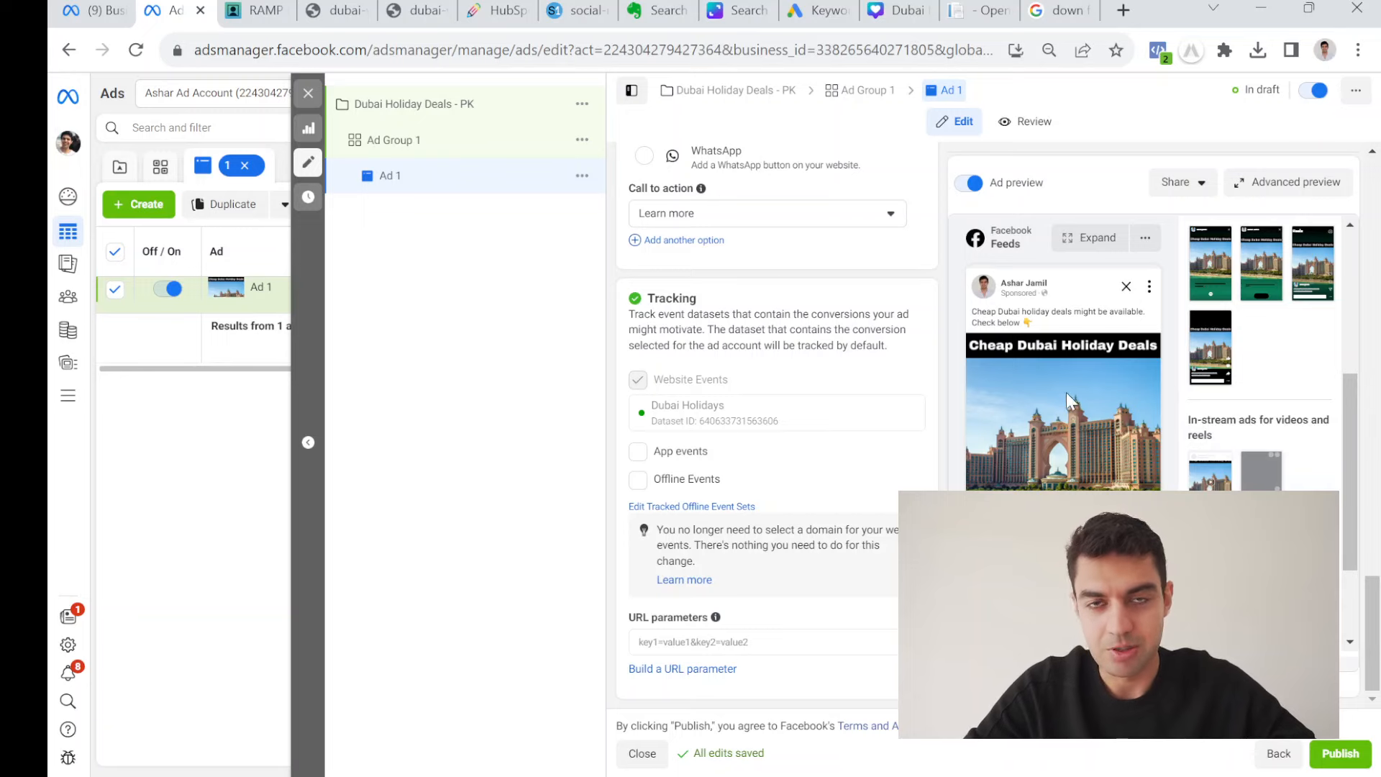
left_click(1341, 754)
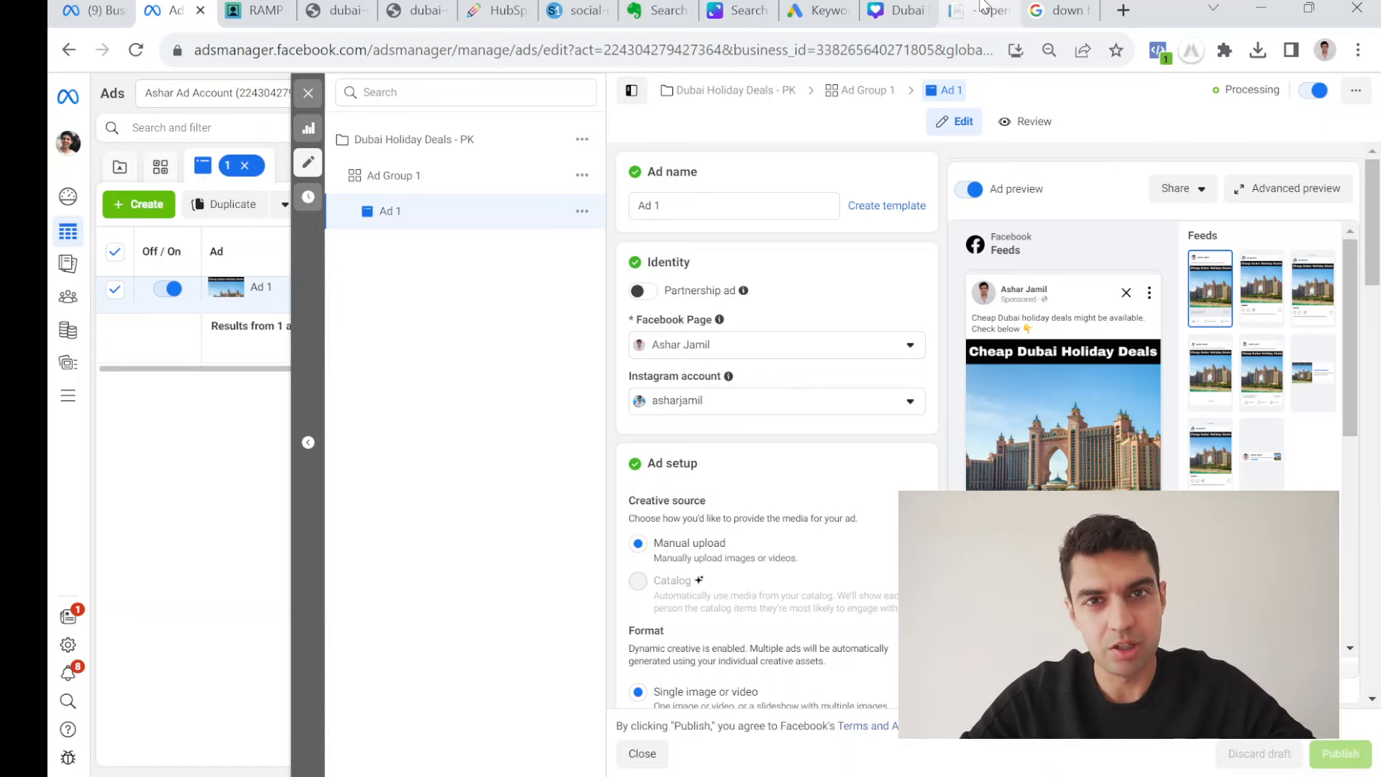
Refresh the campaign revenue table in OpenReports and return to the ad in Ads Manager.
left_click(984, 7)
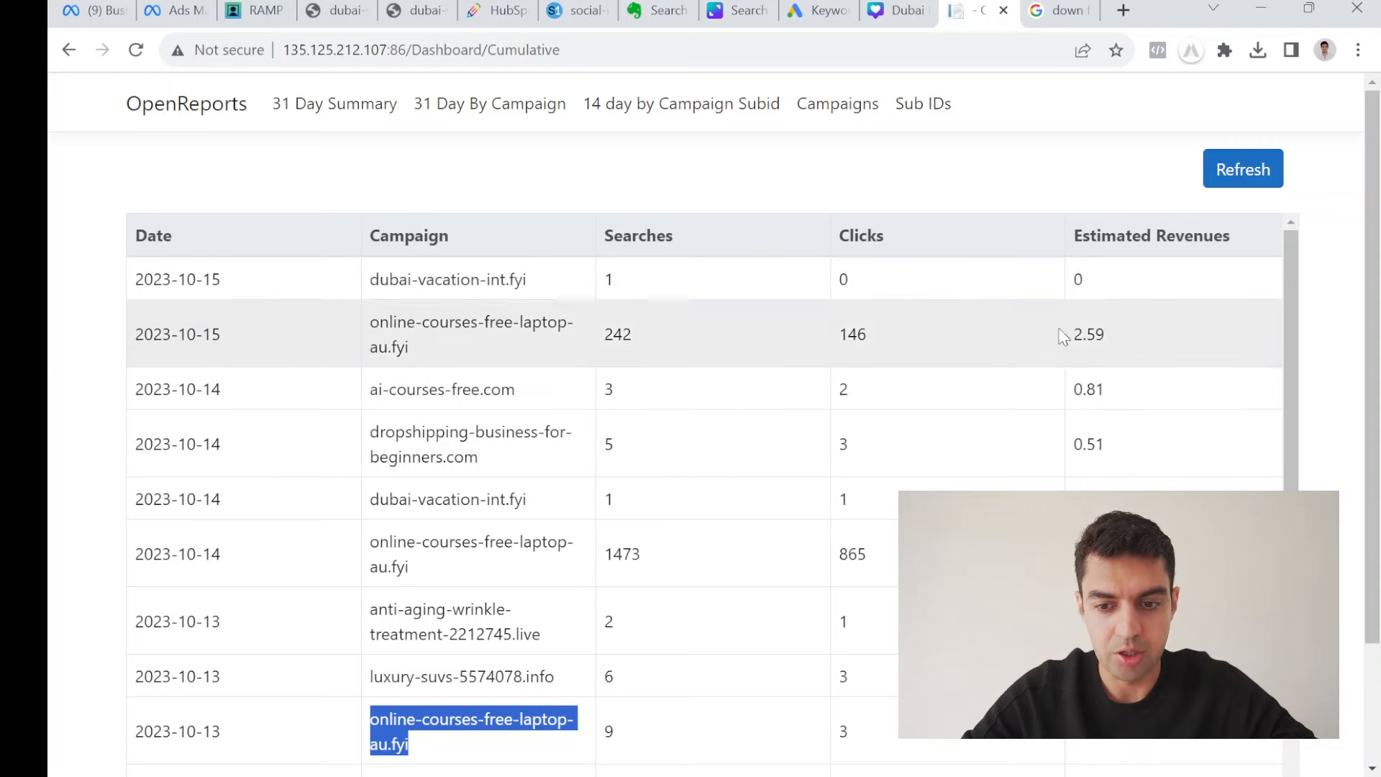
left_click(1221, 186)
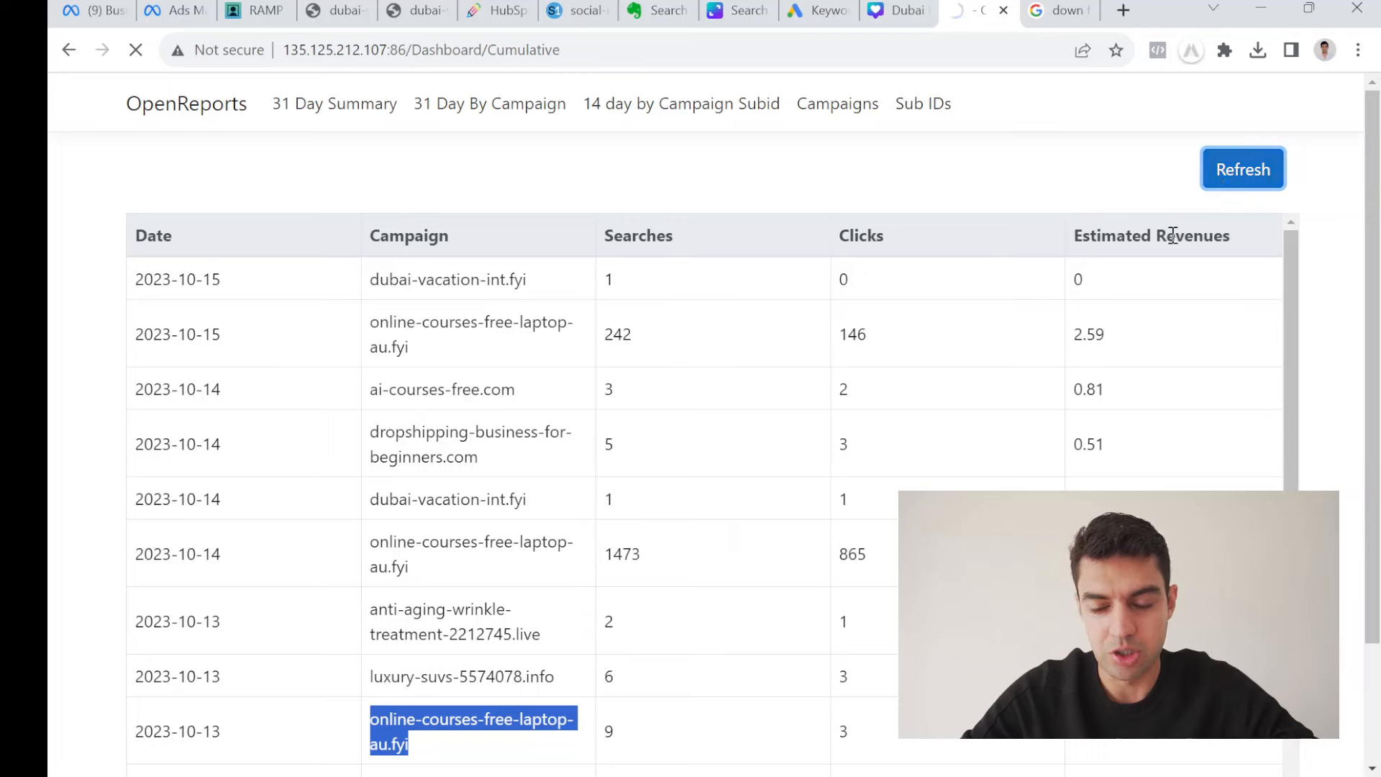
left_click(108, 7)
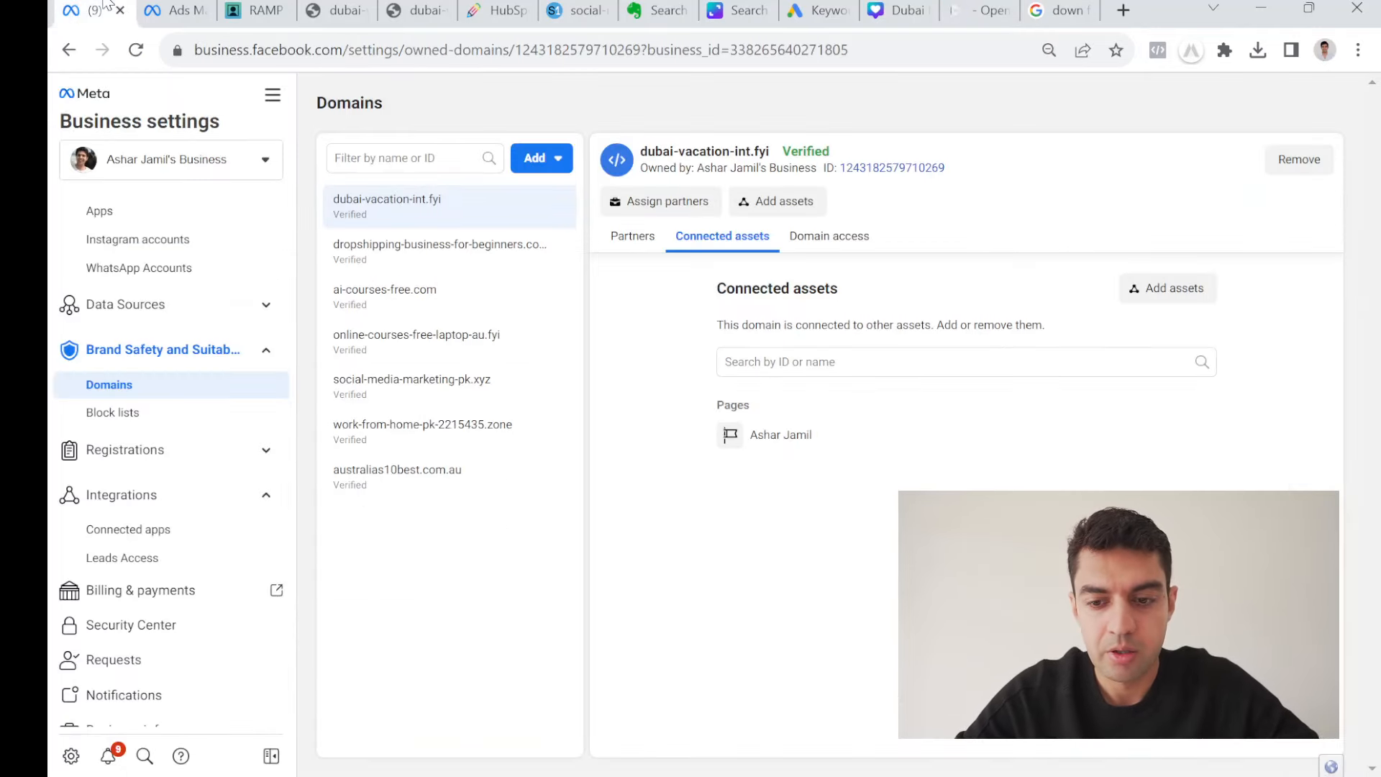
left_click(186, 10)
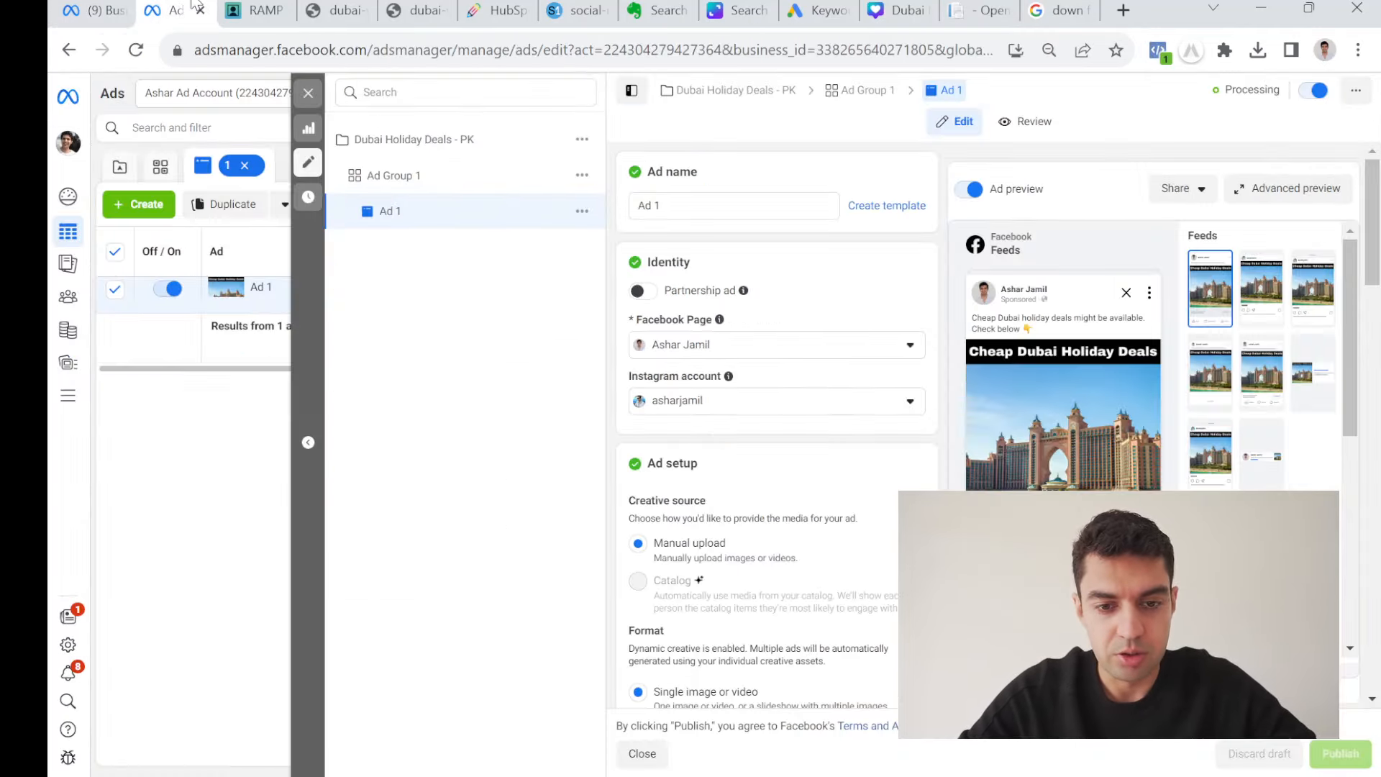
Close the ad editor, clear the campaign selection, refresh the campaign list and view its spend and click cost columns.
left_click(308, 93)
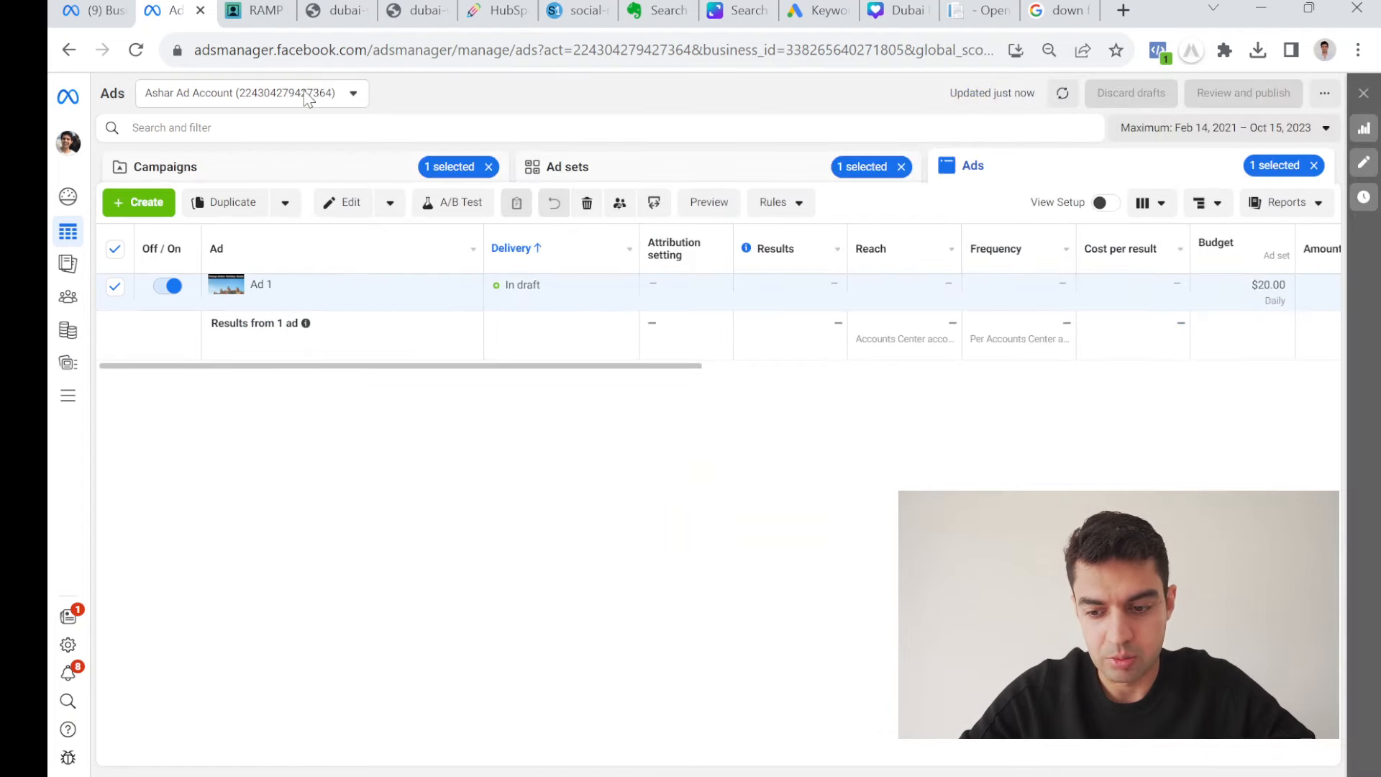
left_click(488, 167)
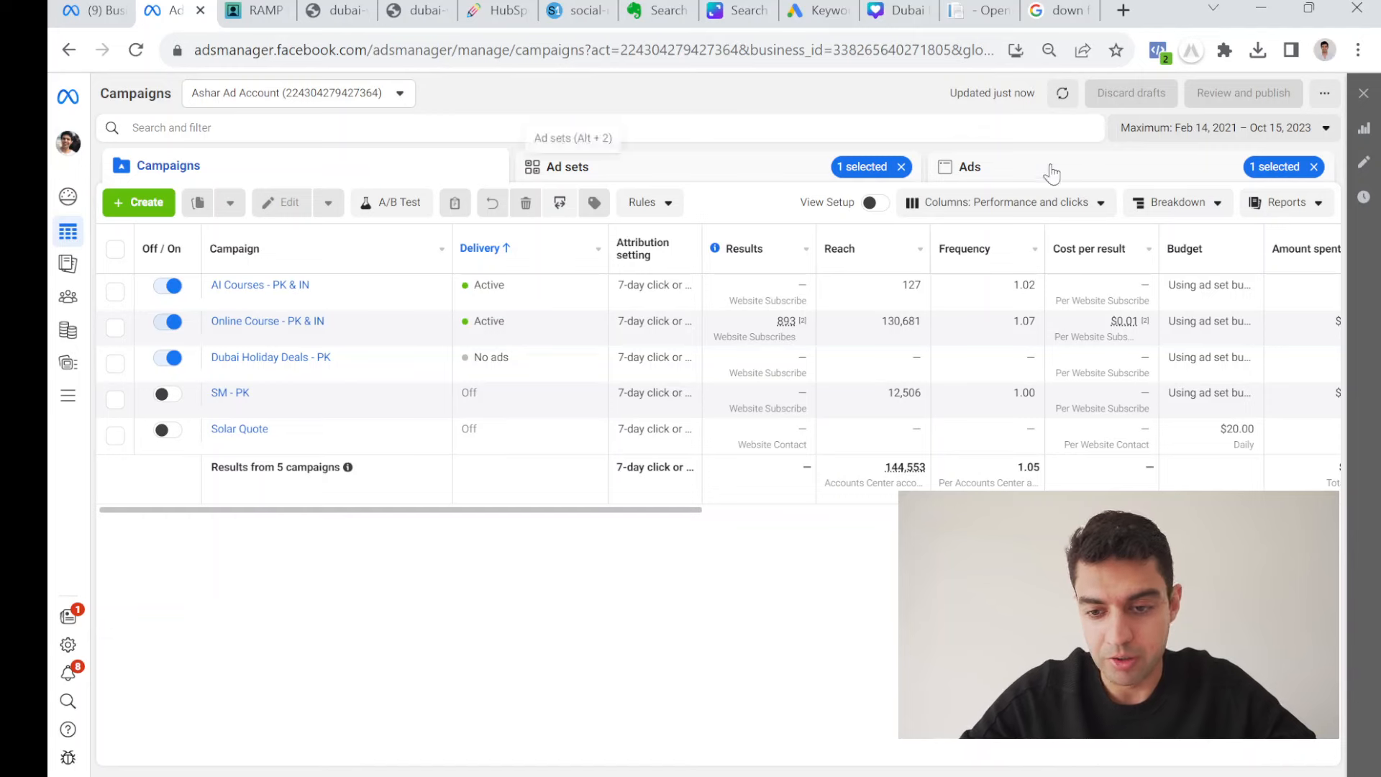
left_click(1063, 93)
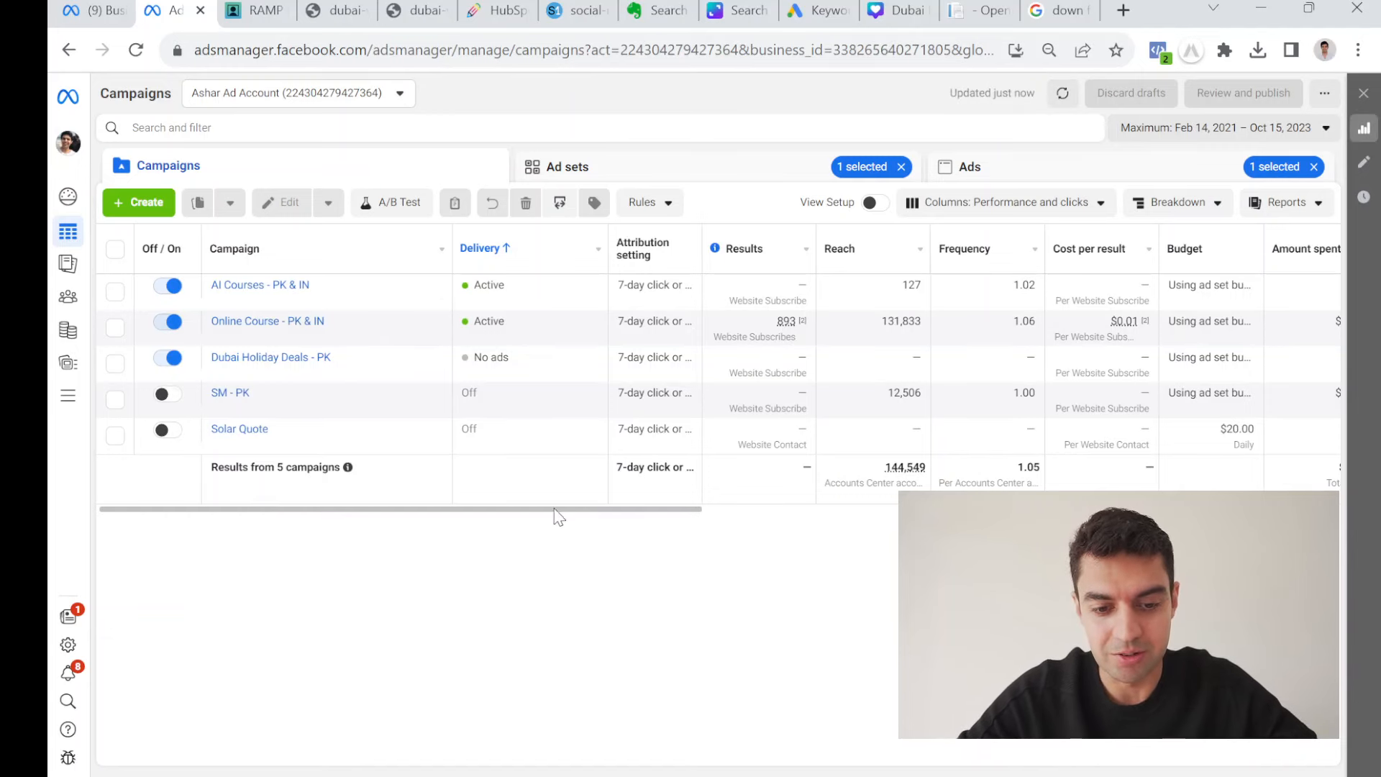
left_click_drag(555, 509, 906, 509)
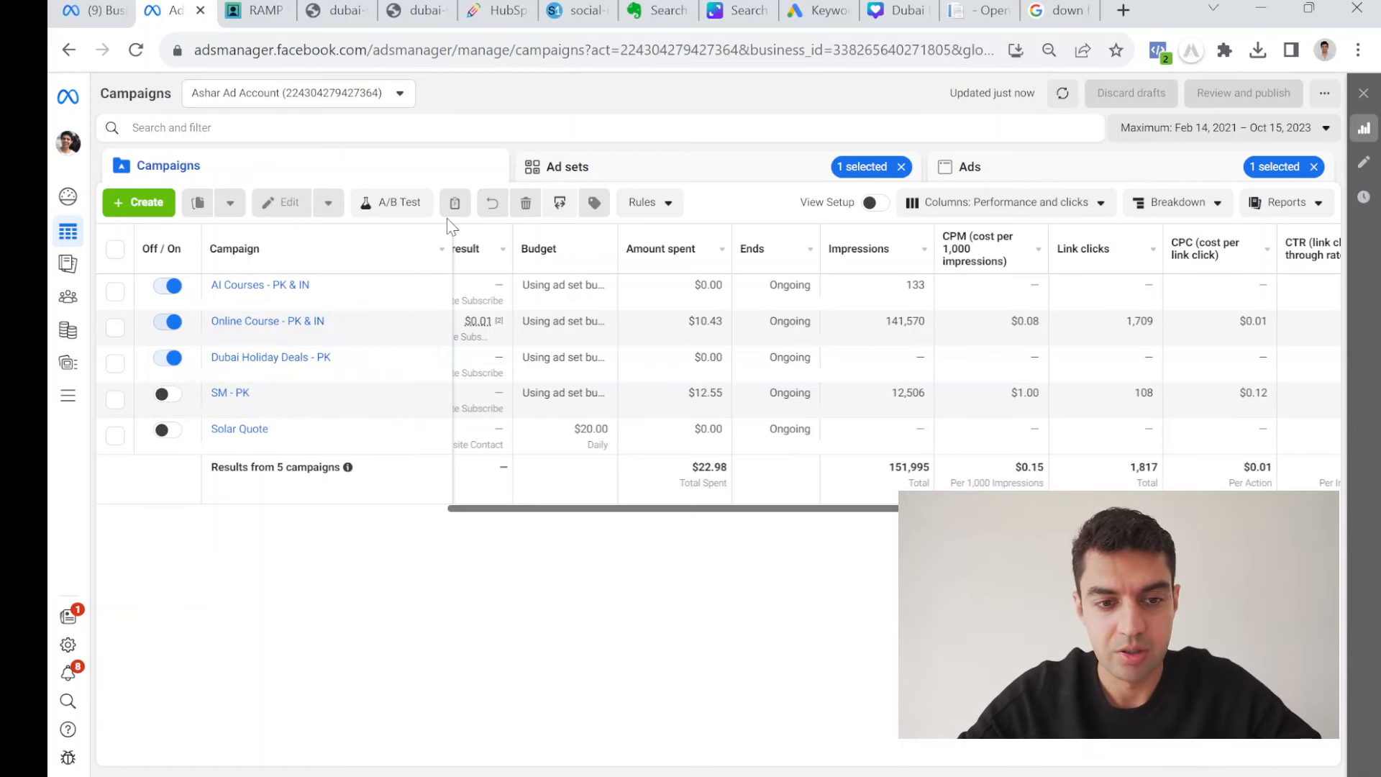
left_click(271, 5)
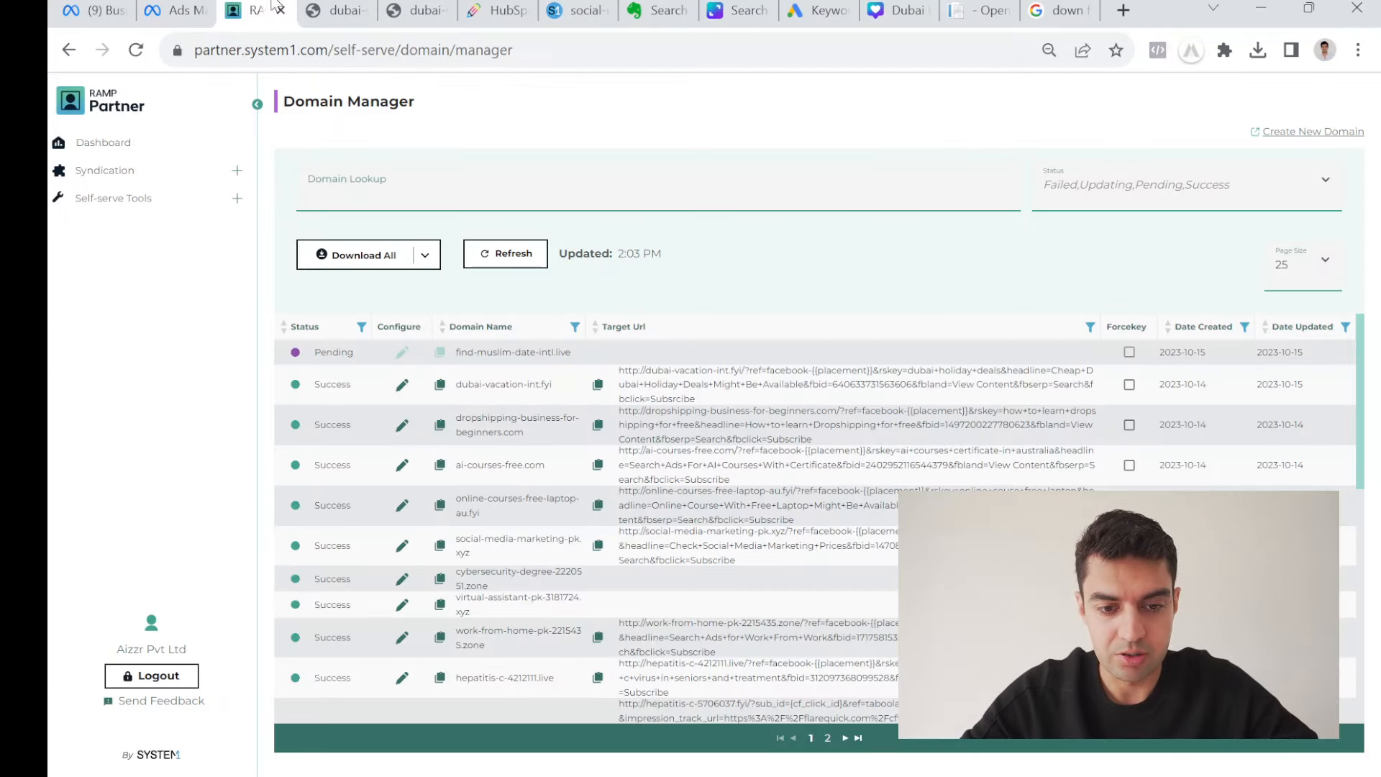
left_click(186, 4)
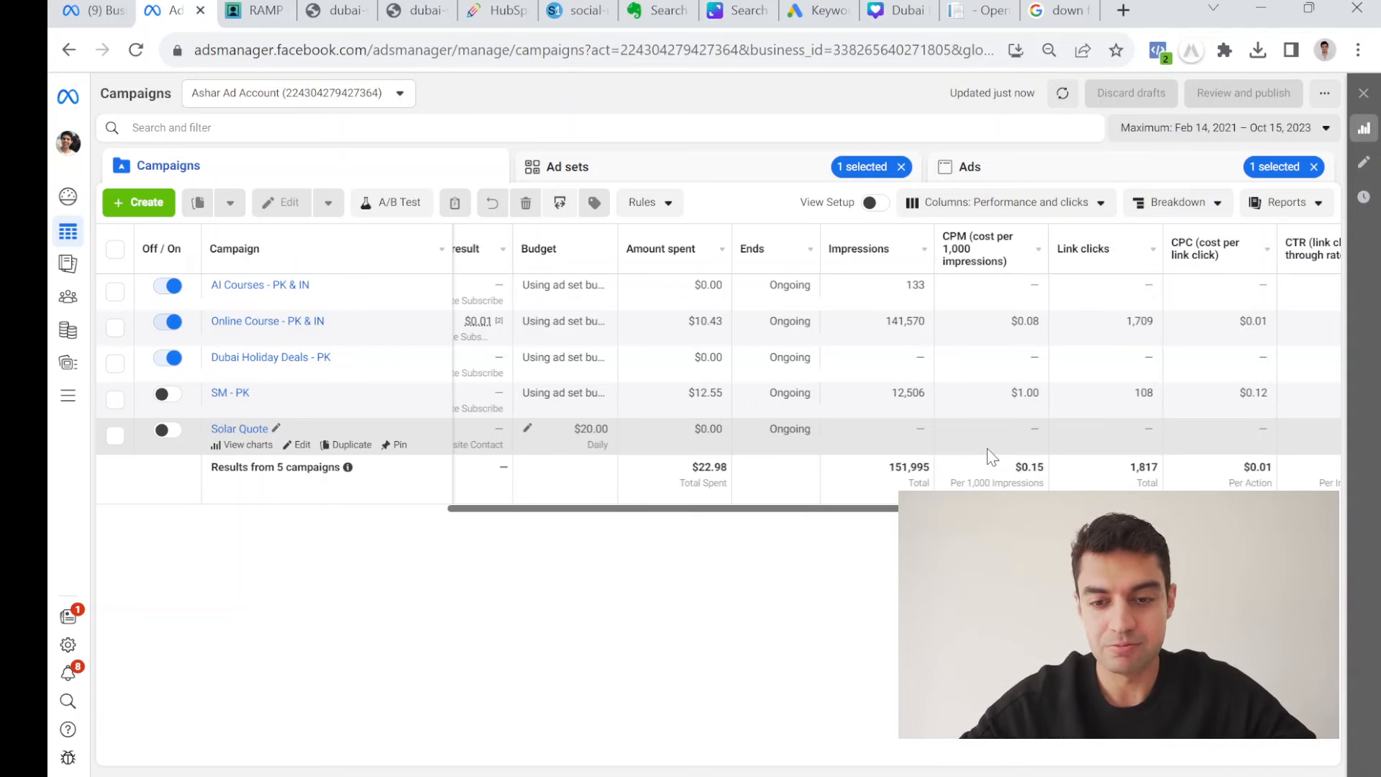
left_click(288, 7)
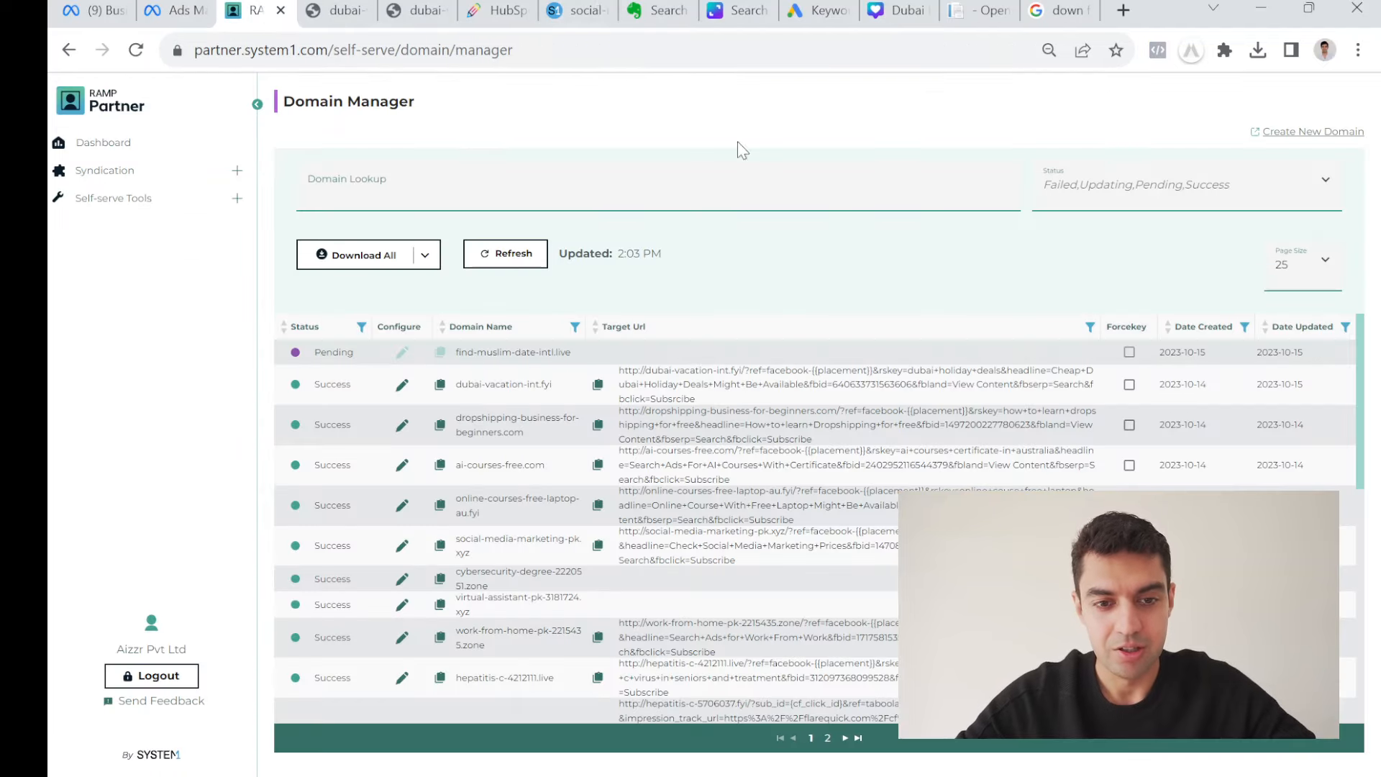
left_click(104, 9)
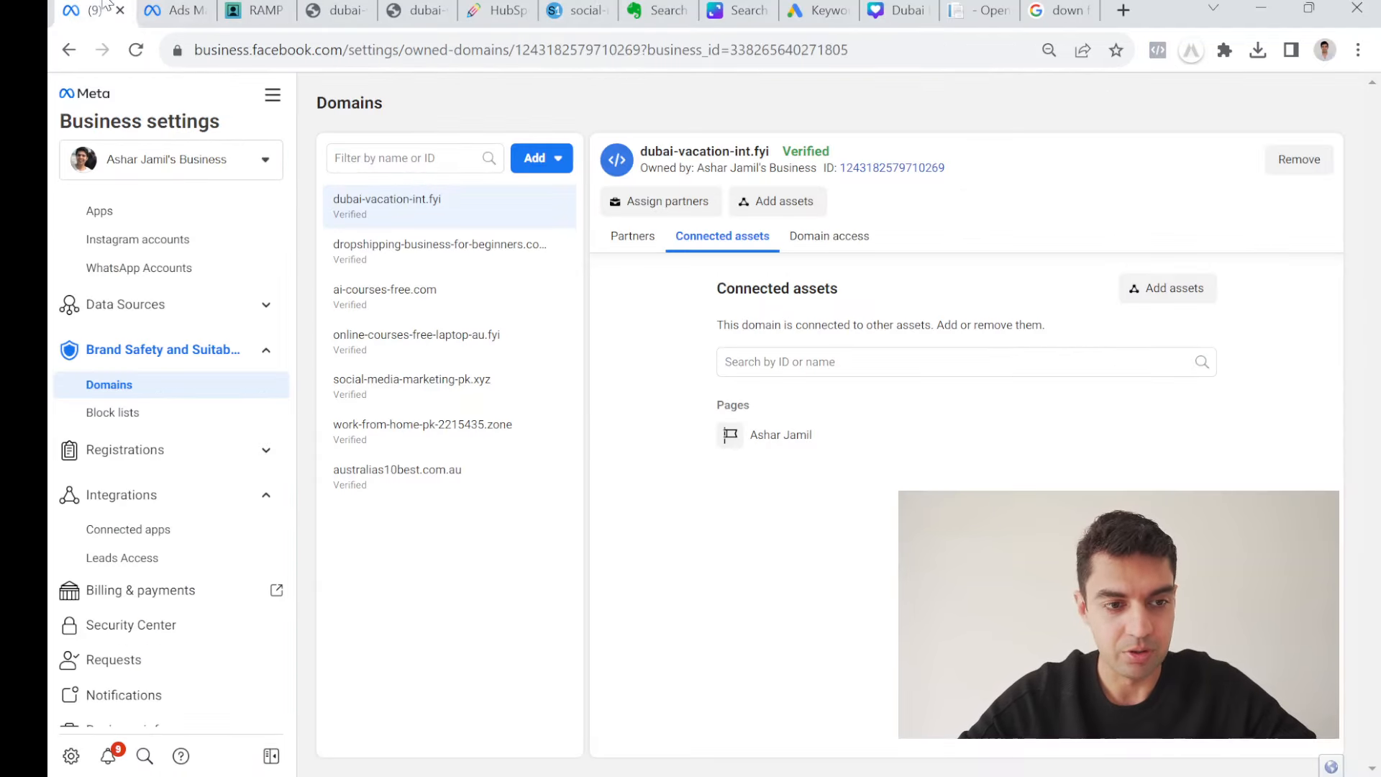
left_click(186, 7)
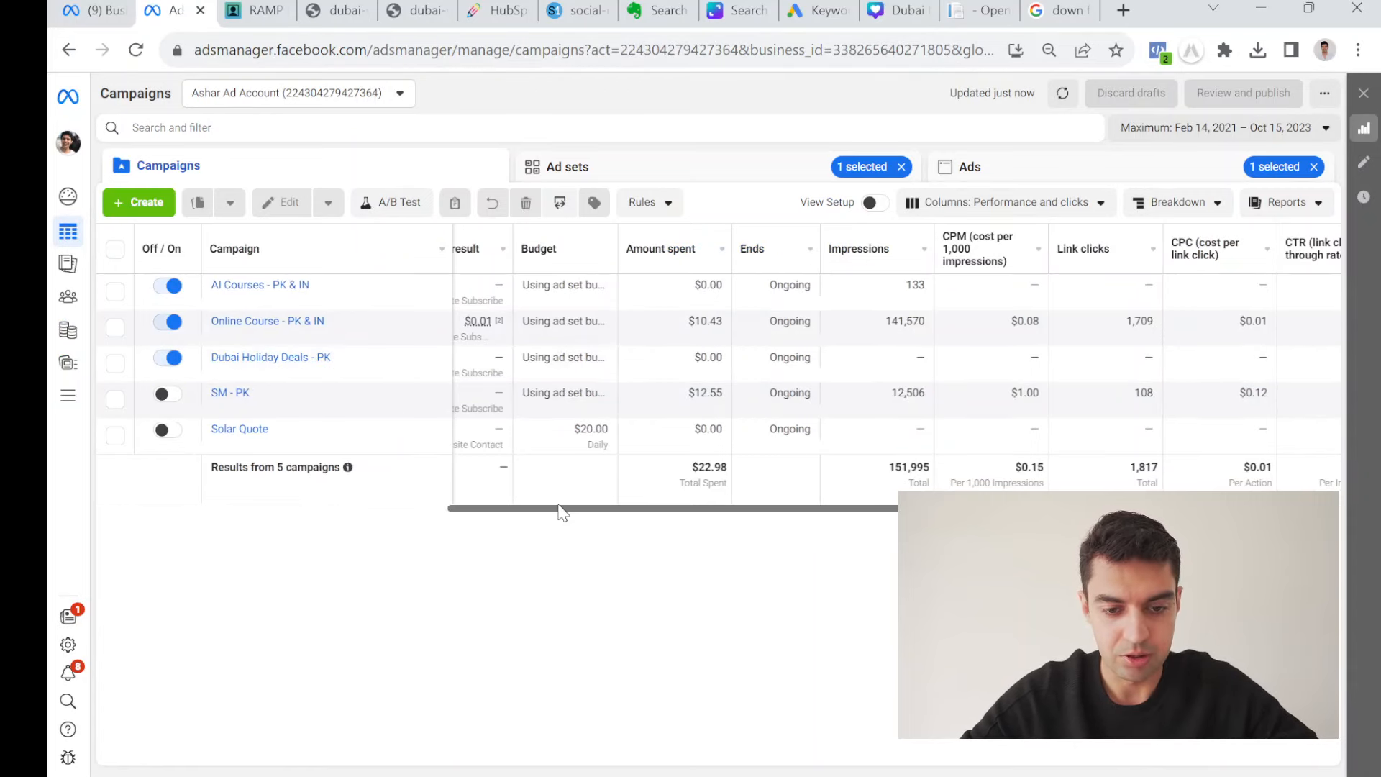
left_click_drag(563, 512, 166, 517)
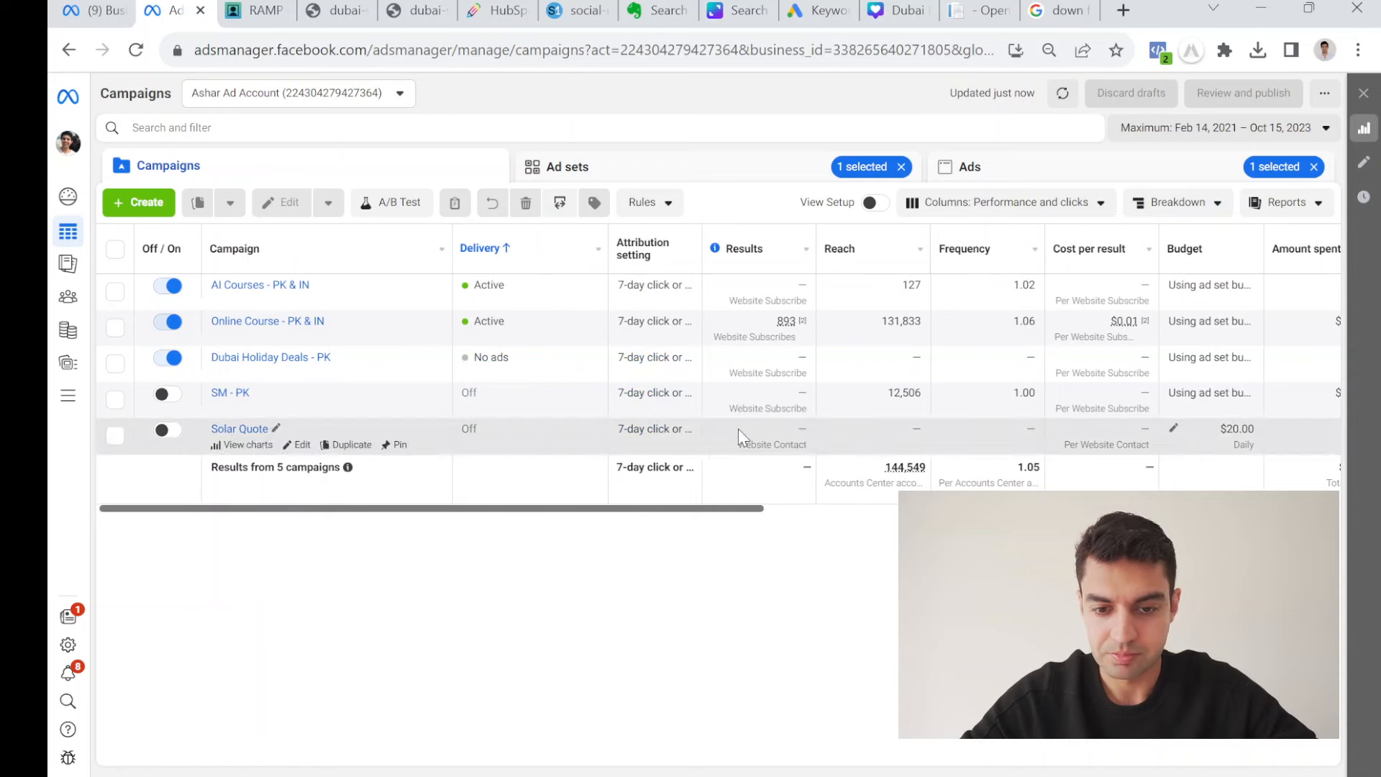